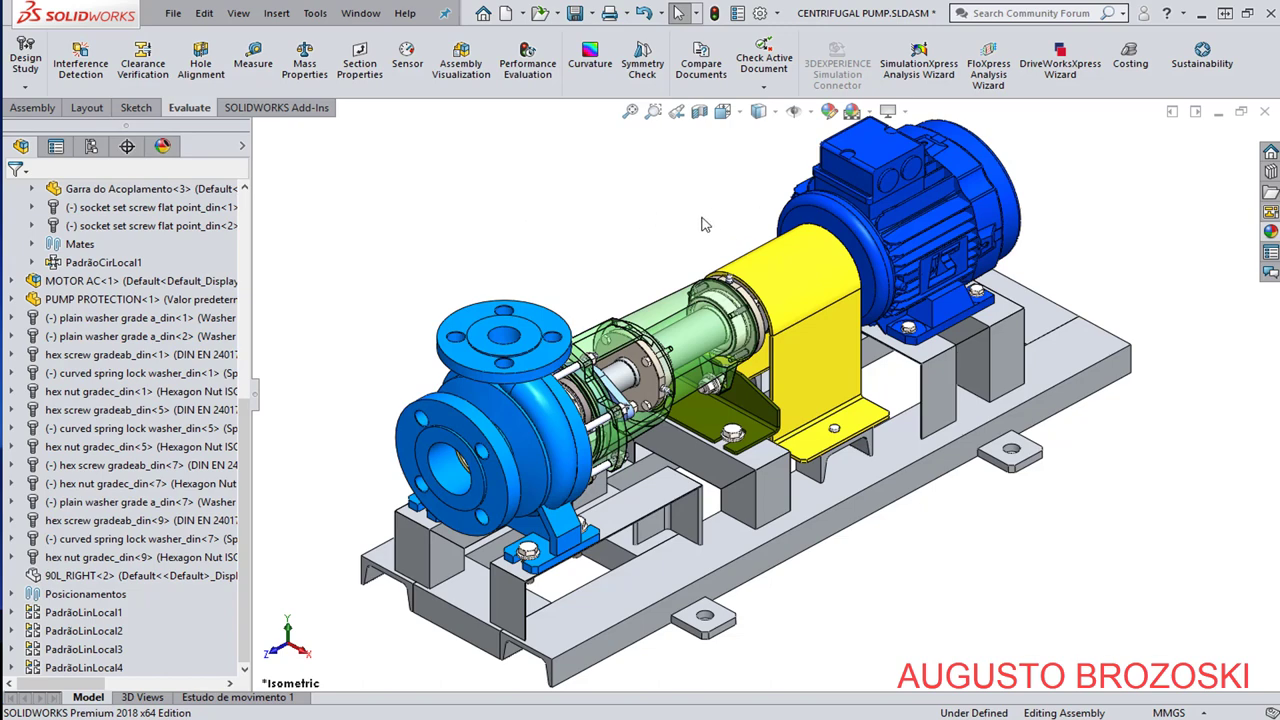
Hide the yellow pump guard with the S shortcut menu to expose the coupling.
left_click(797, 272)
key("s")
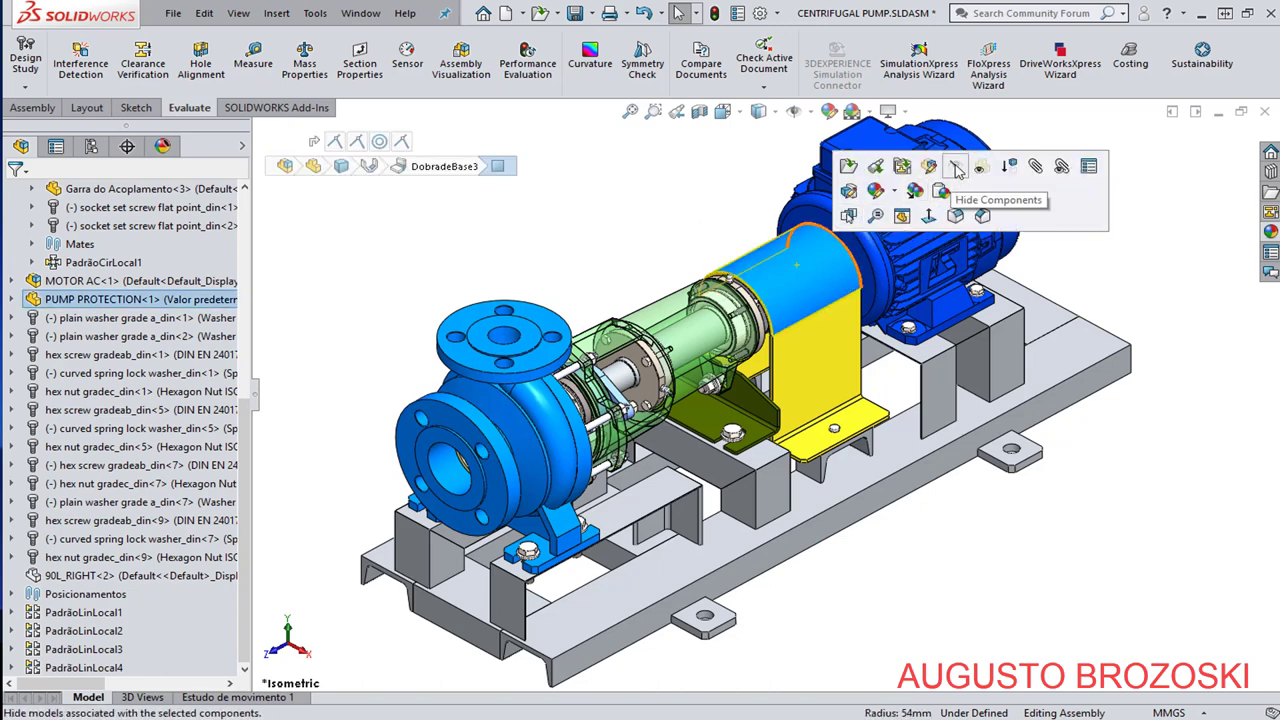
left_click(980, 167)
scroll(817, 289, "down", 3)
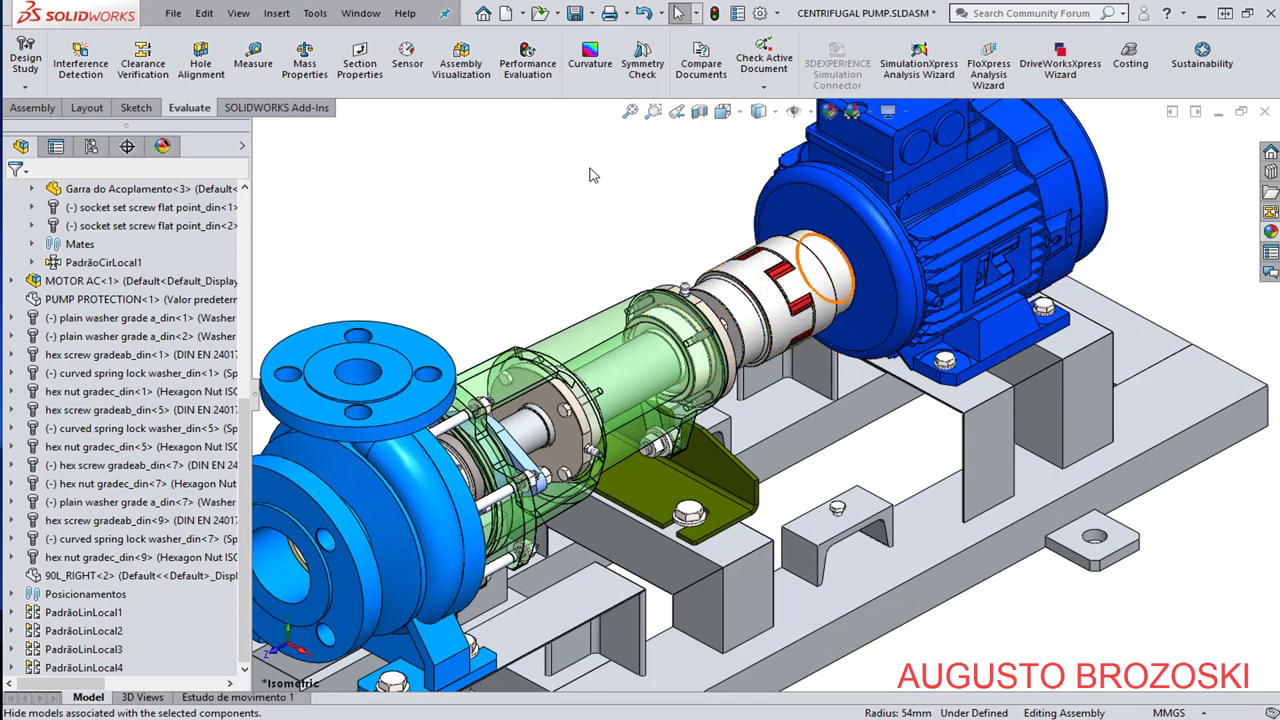
Switch to the Conjunto do Acoplamento assembly window and orbit it to a side view.
left_click(360, 13)
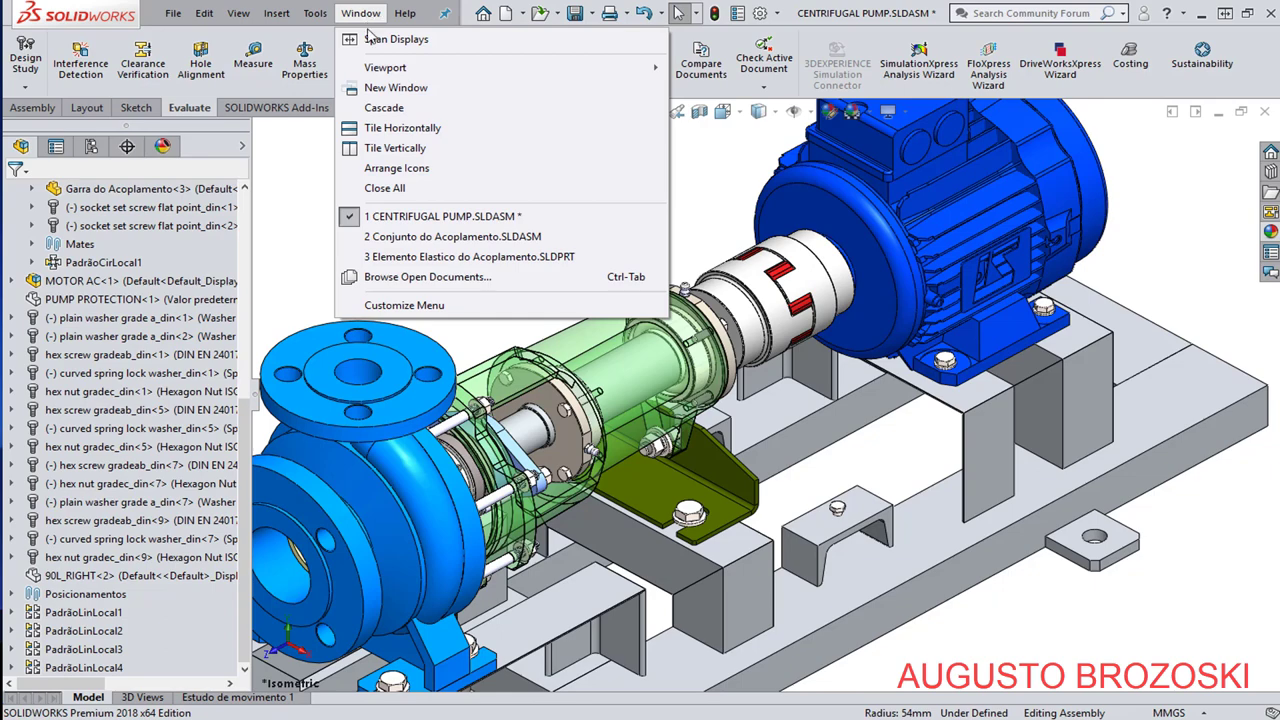
left_click(436, 237)
middle_click_drag(742, 378, 649, 294)
Switch to the Elemento Elastico do Acoplamento part and orbit it to inspect all sides.
left_click(360, 13)
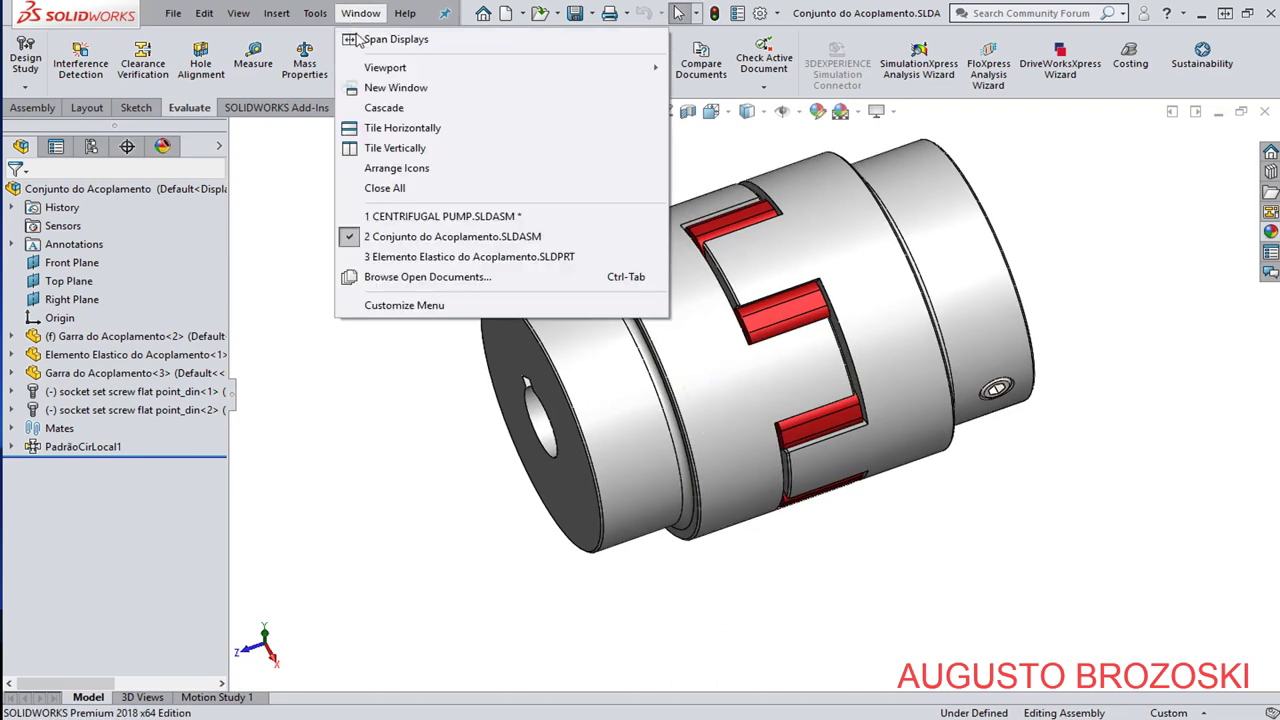
left_click(411, 262)
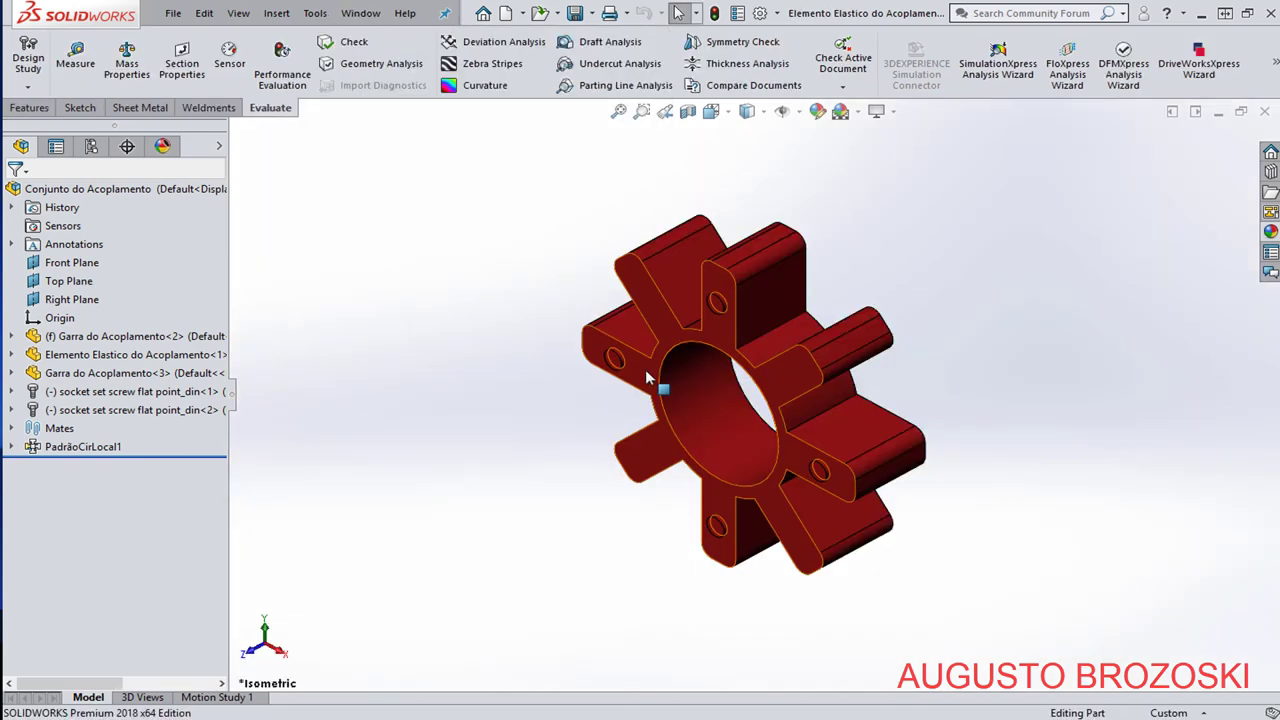
middle_click_drag(773, 344, 728, 388)
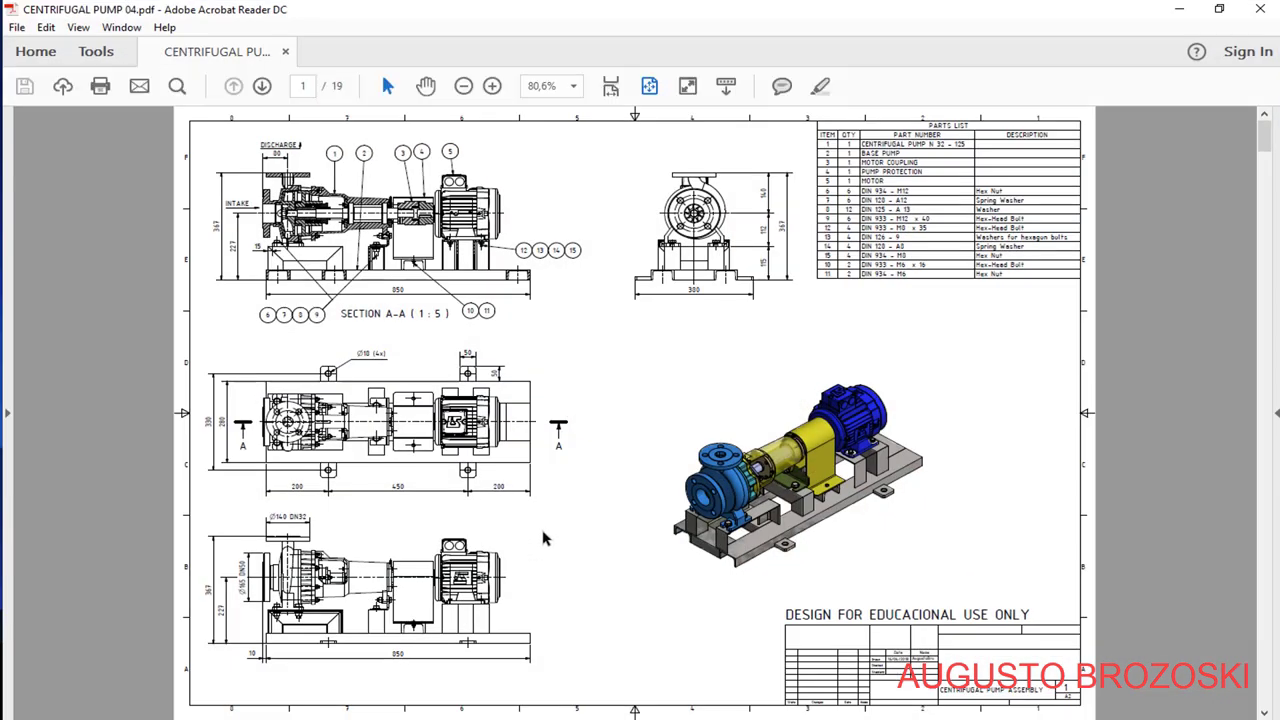
Scroll the pump PDF to the page-18 Coupling drawing, then switch to the Firefox YouTube page.
scroll(575, 490, "down", 5)
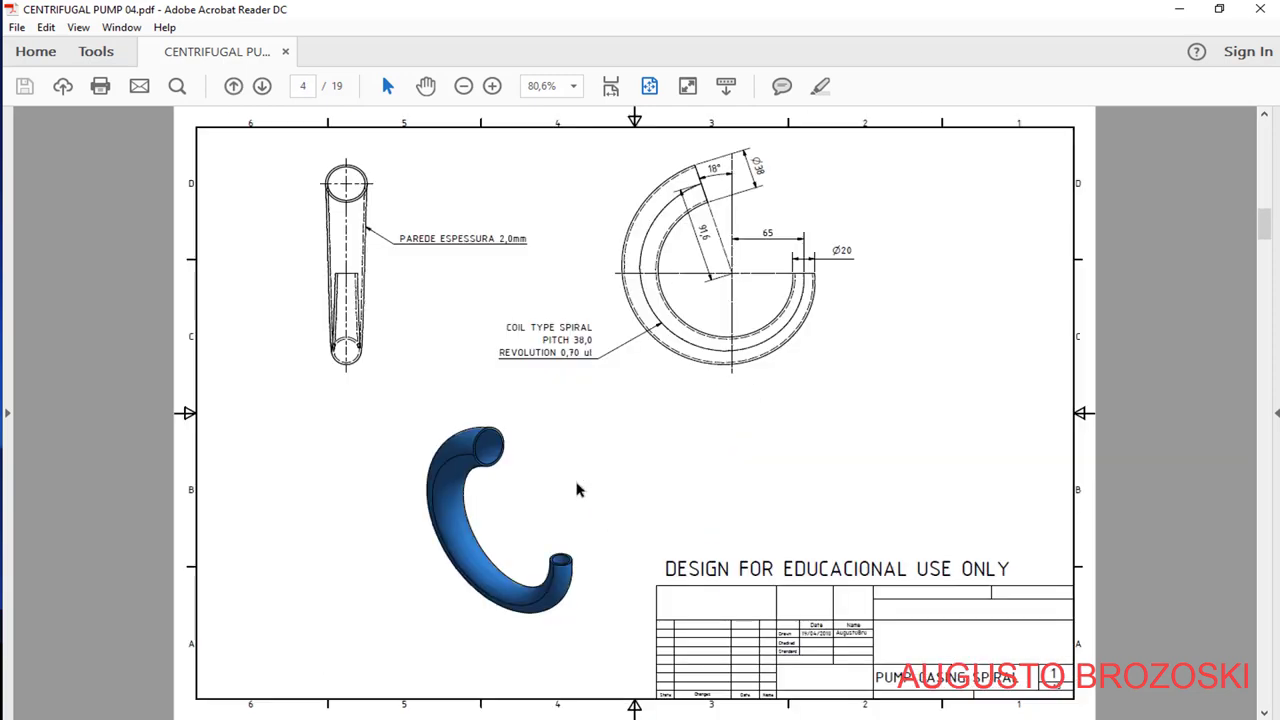
scroll(578, 488, "down", 6)
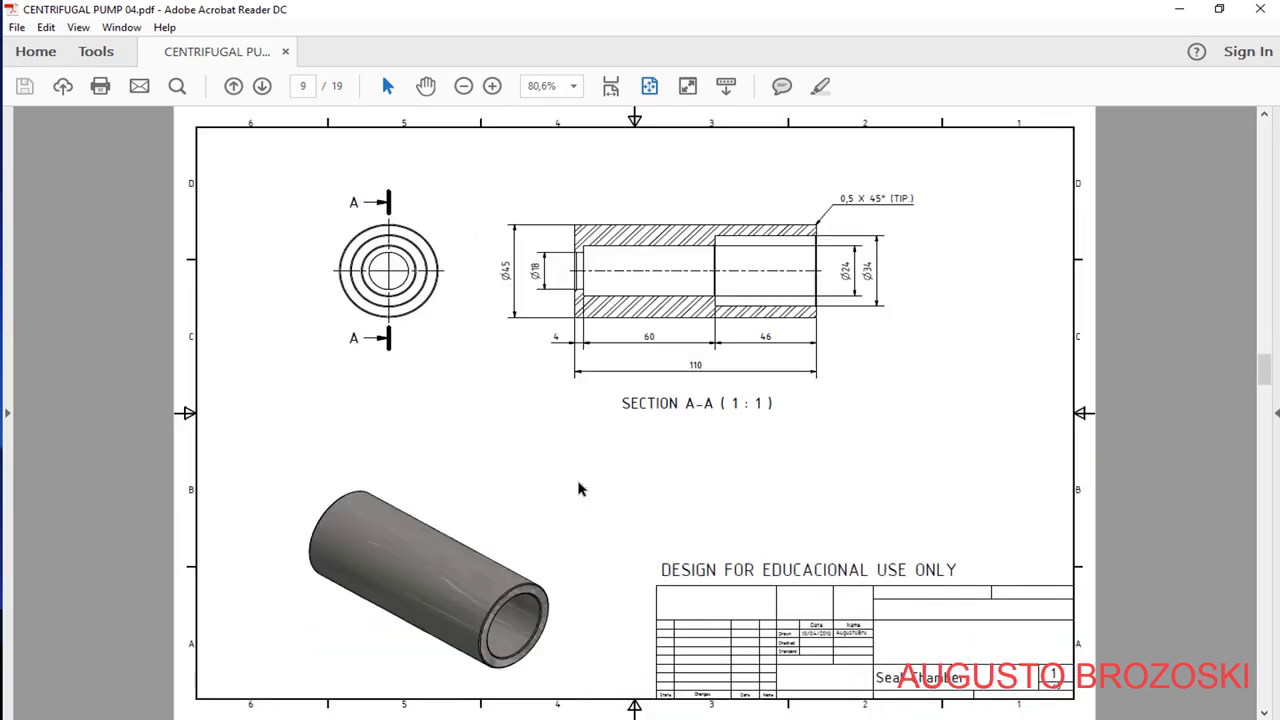
scroll(578, 484, "down", 6)
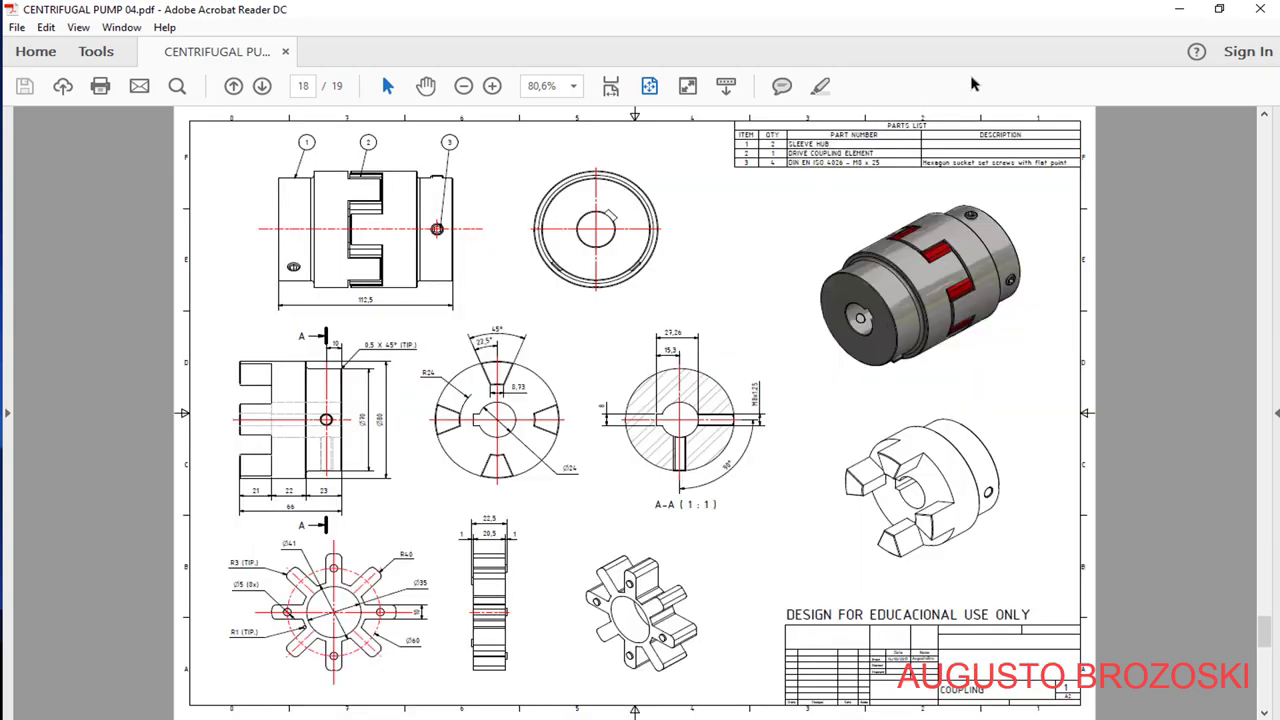
left_click(471, 714)
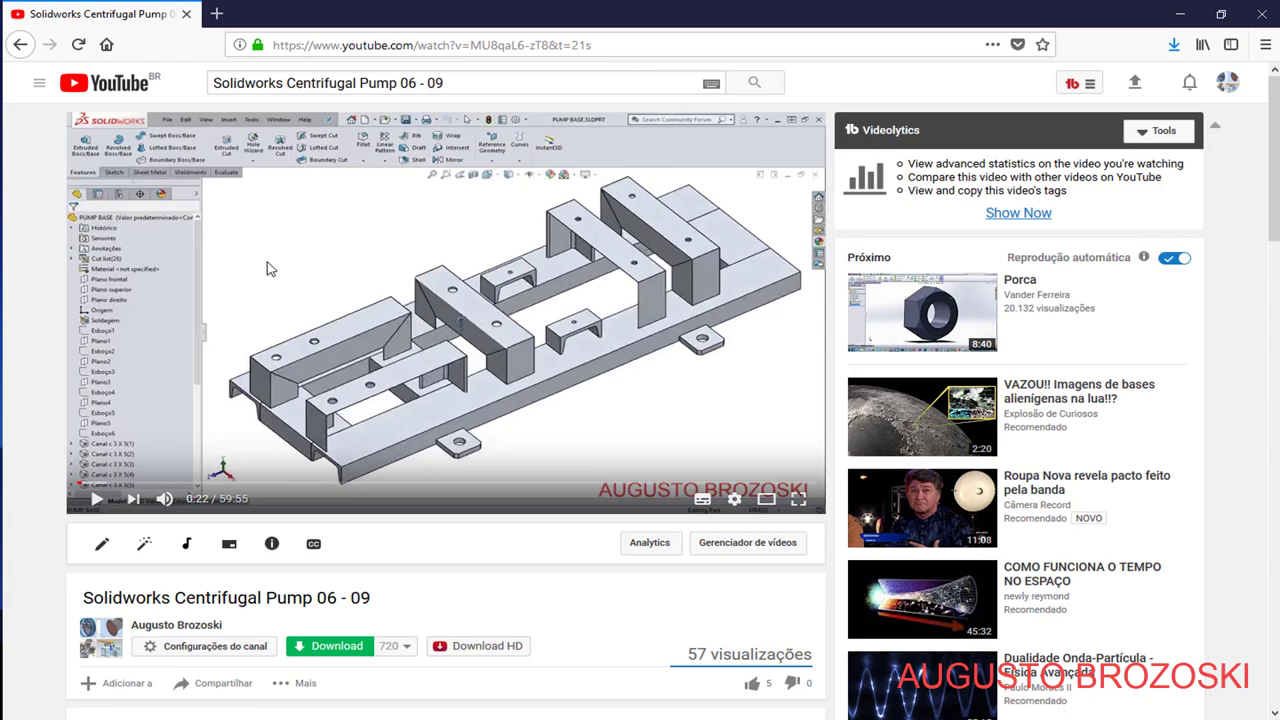
Expand the YouTube description with MOSTRAR MAIS, then minimise Firefox and Acrobat Reader.
scroll(366, 412, "down", 4)
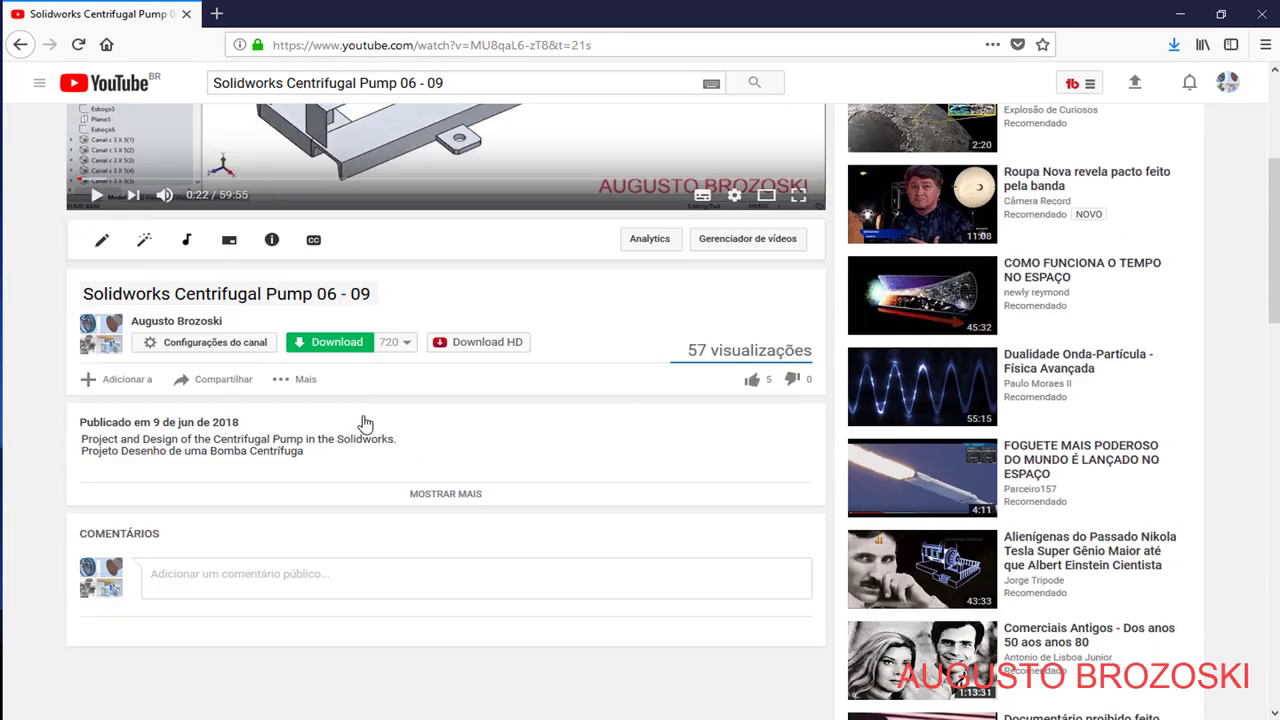
left_click(436, 418)
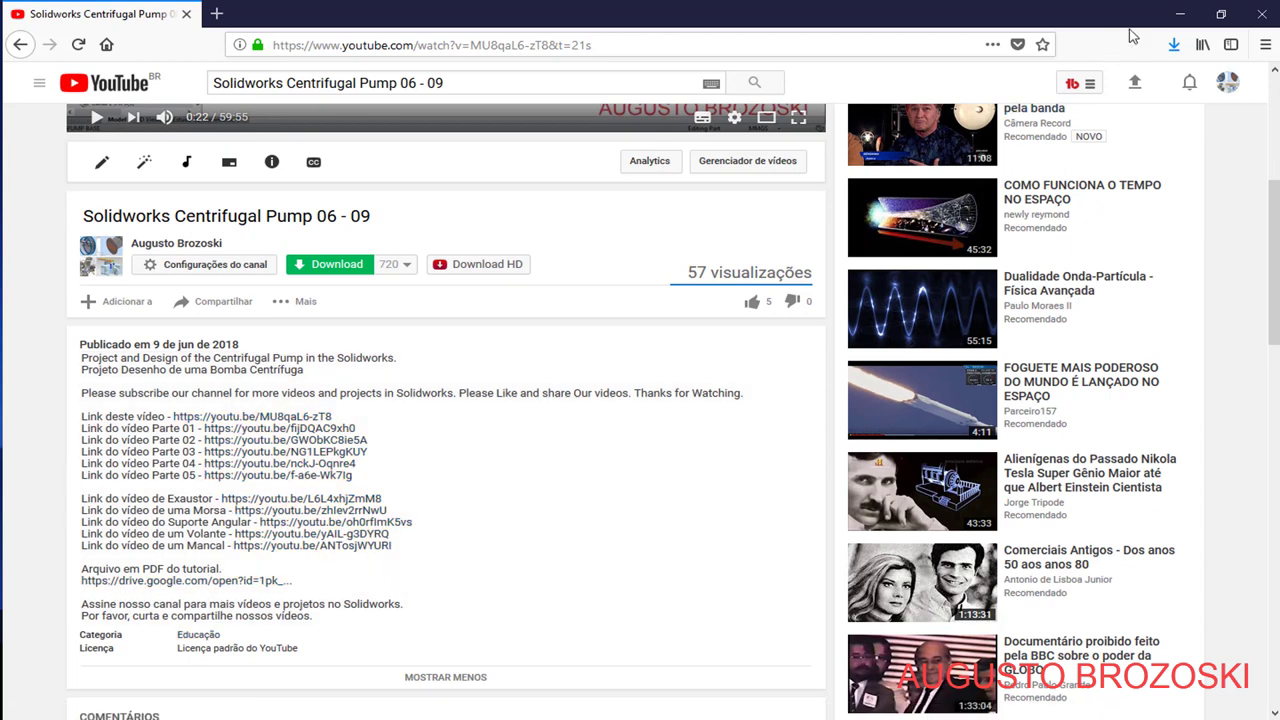
left_click(1179, 19)
left_click(1177, 10)
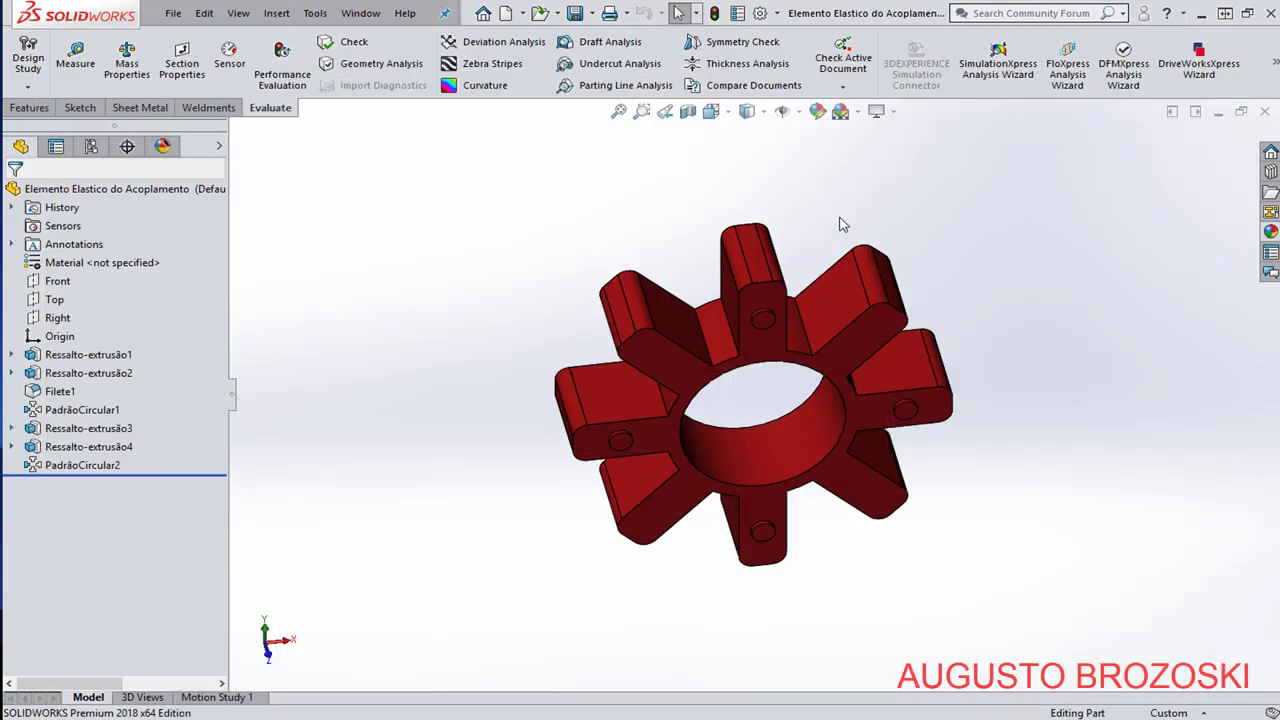
Create a new blank Part document (Part5) and bring up Save As with Ctrl+S.
middle_click_drag(726, 416, 686, 338)
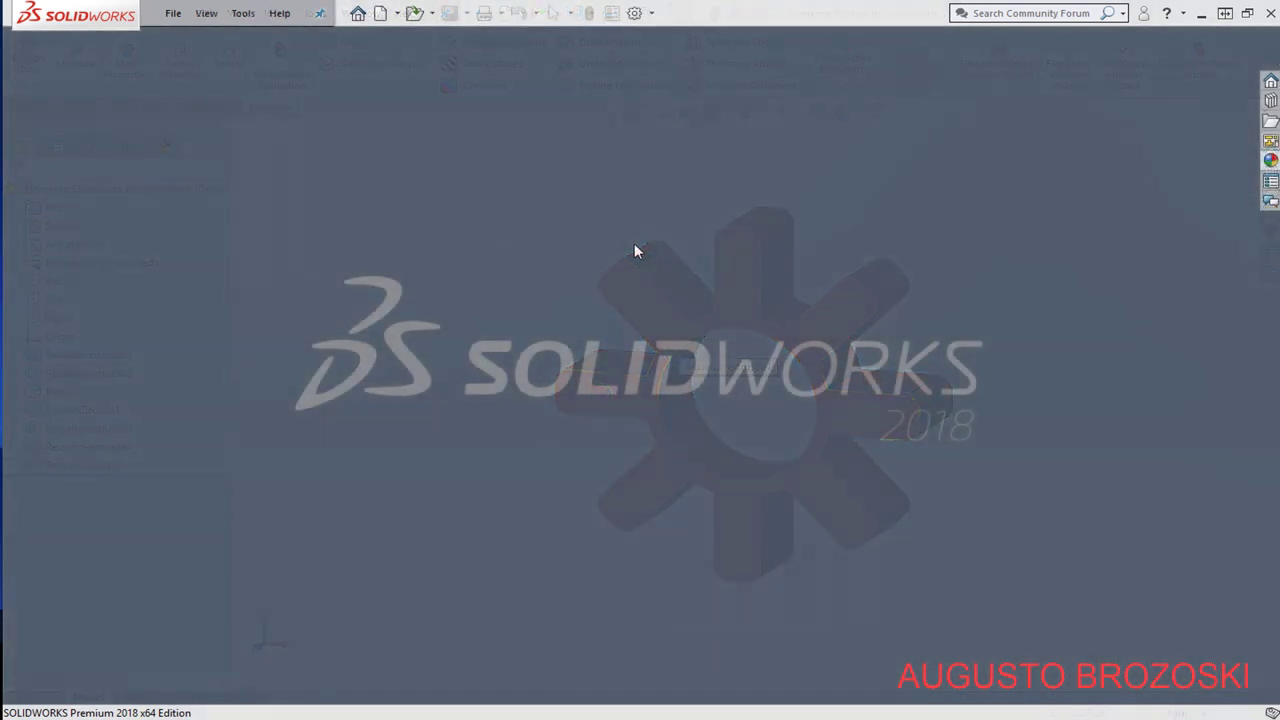
left_click(380, 14)
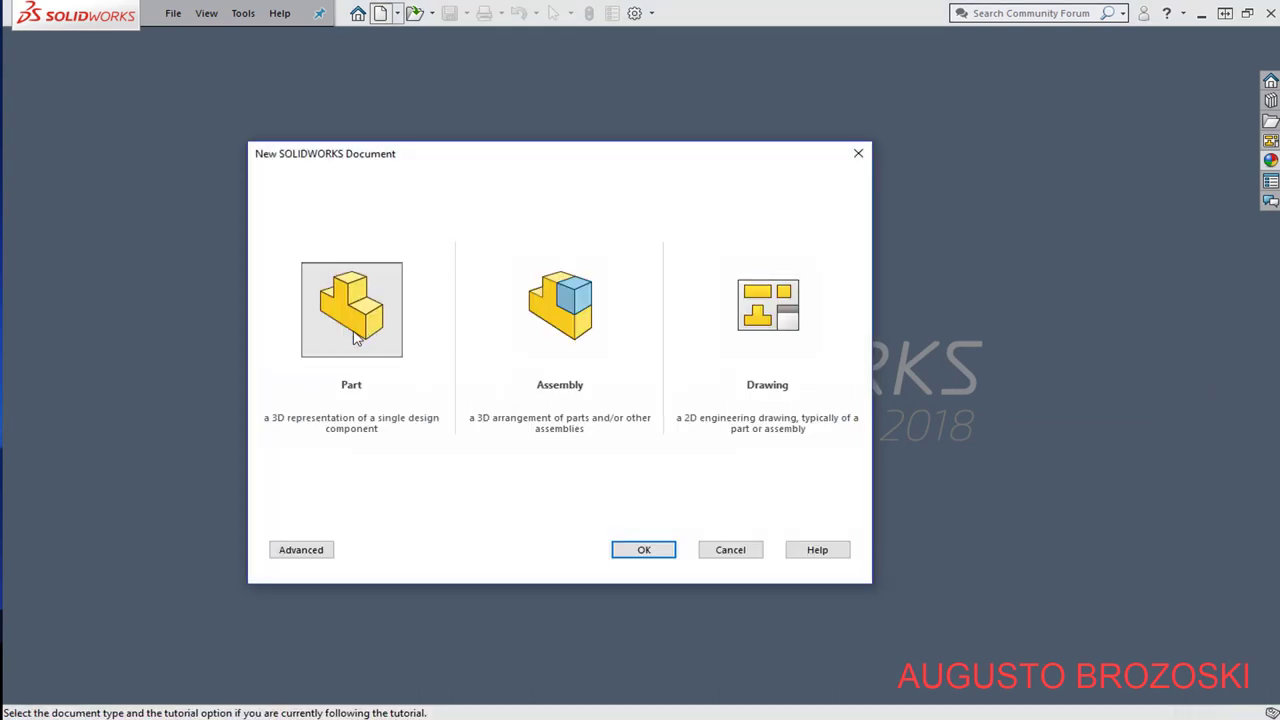
left_click(645, 550)
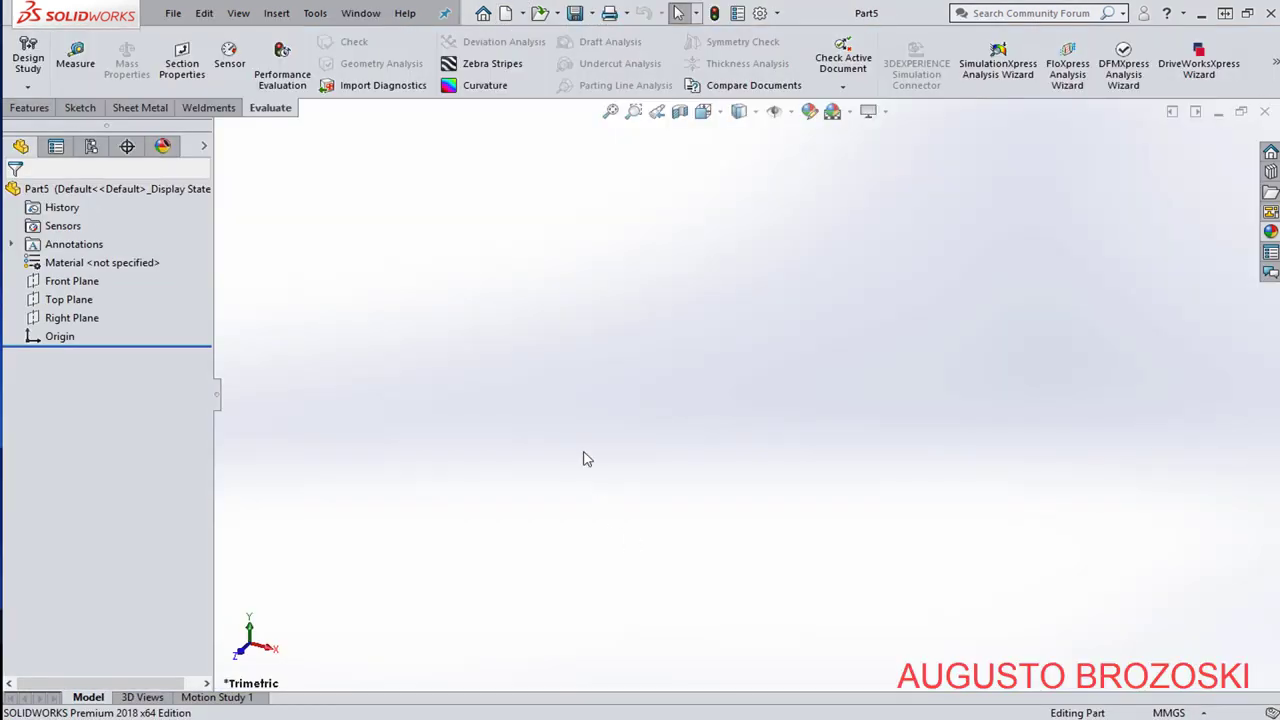
key("ctrl+s")
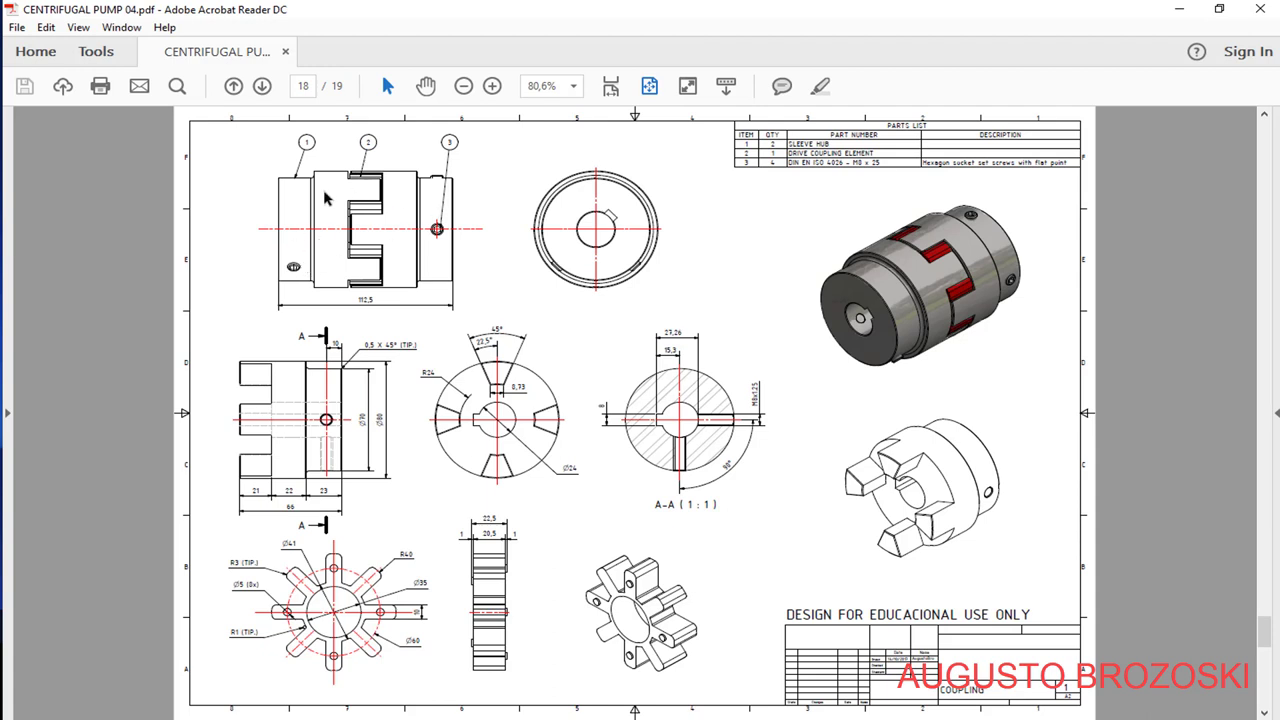
Save the new part as SLEEVE HUB.
left_click(1179, 8)
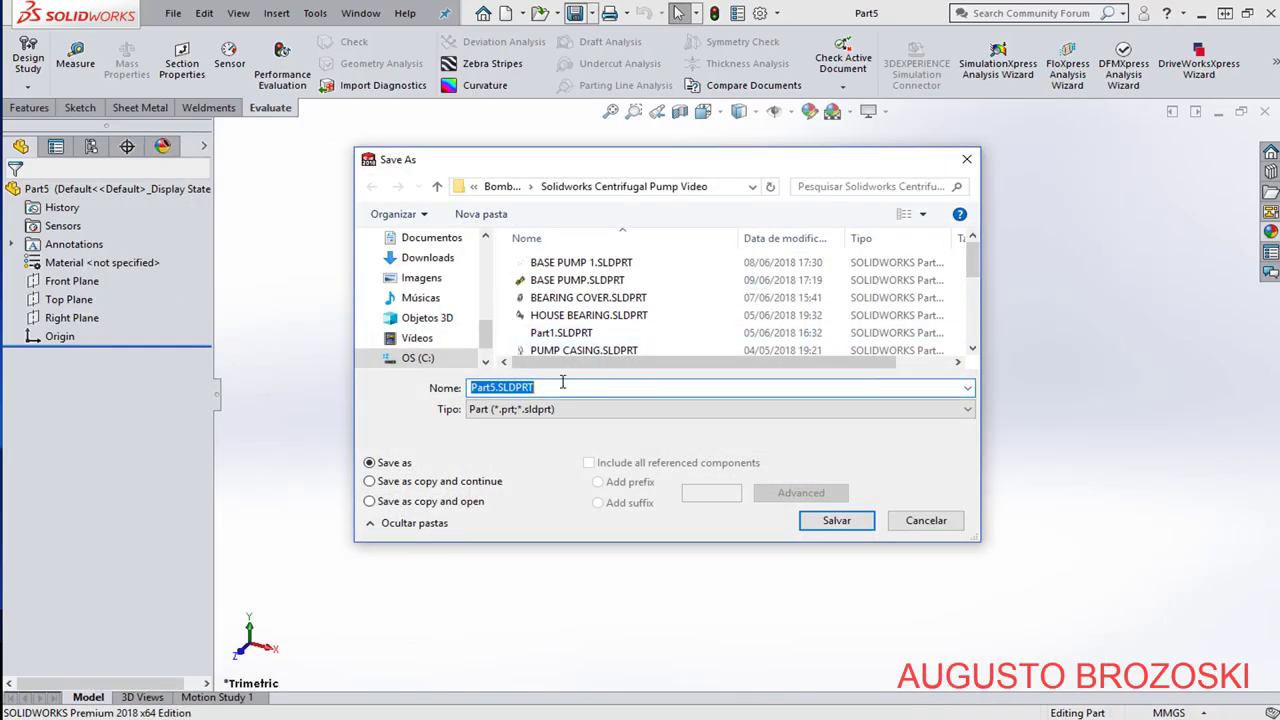
type("SLEEVE HUB")
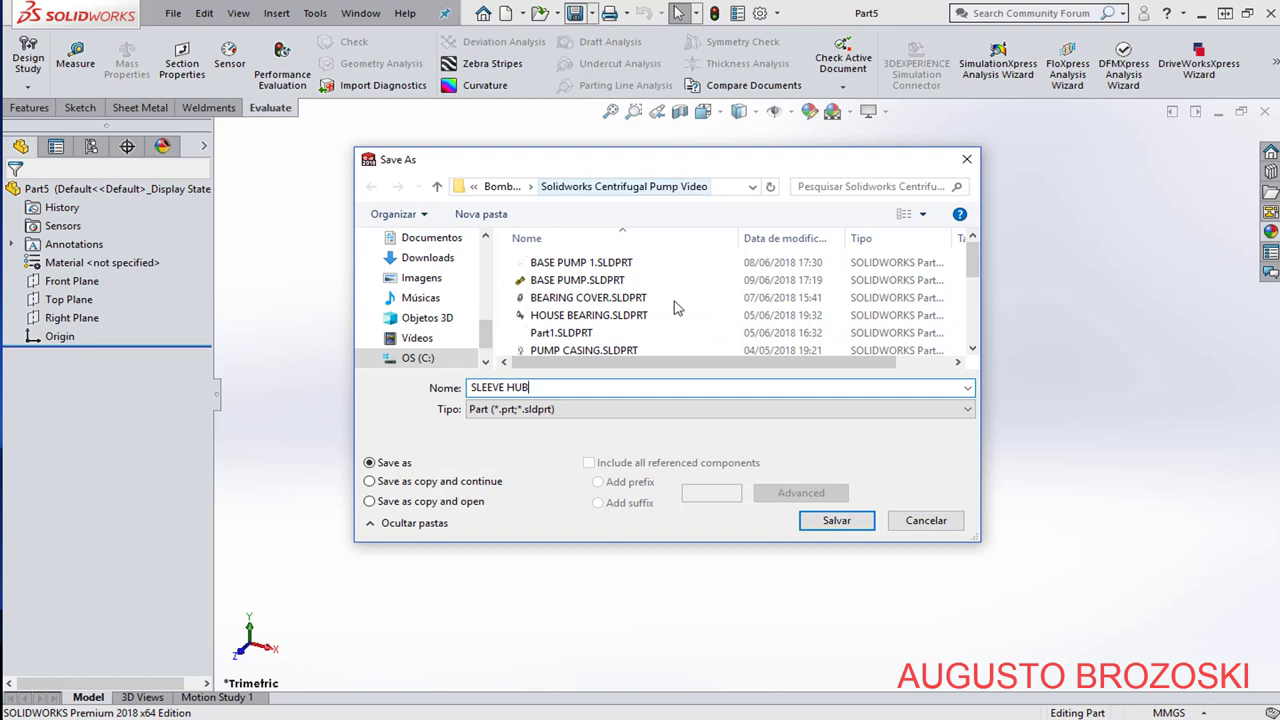
left_click(836, 520)
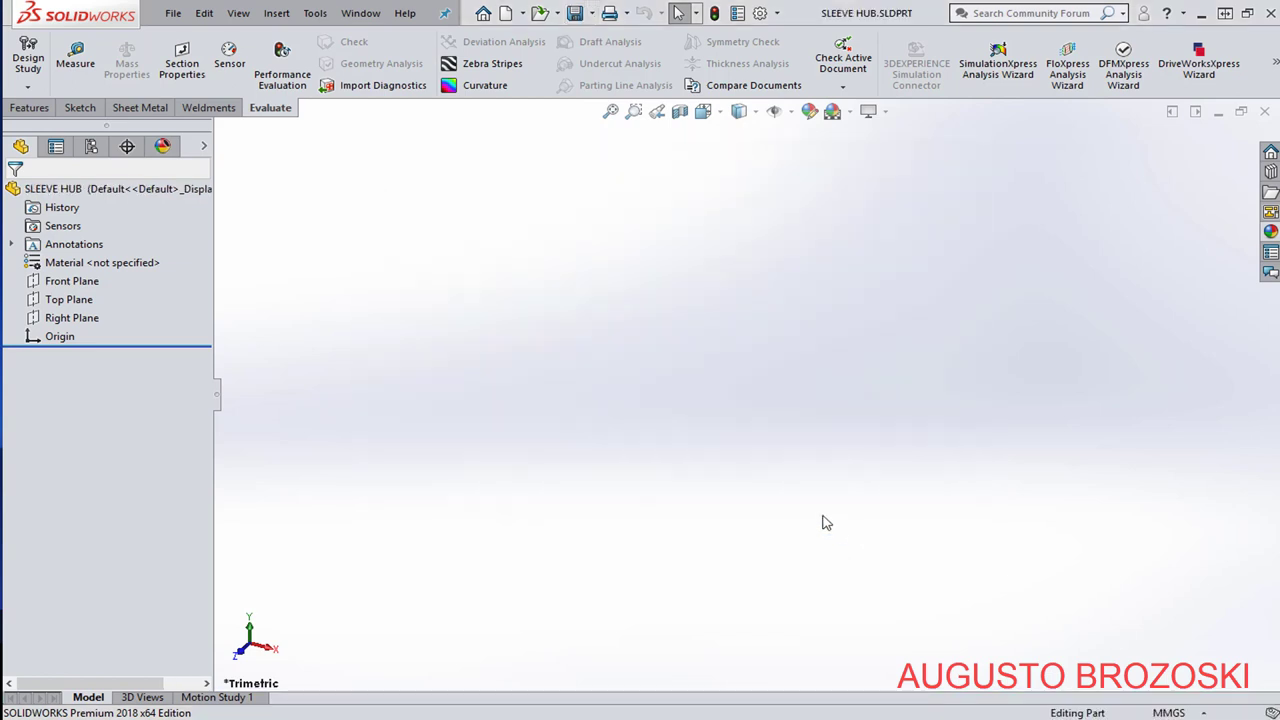
Start Sketch1 on the Front Plane.
left_click(80, 107)
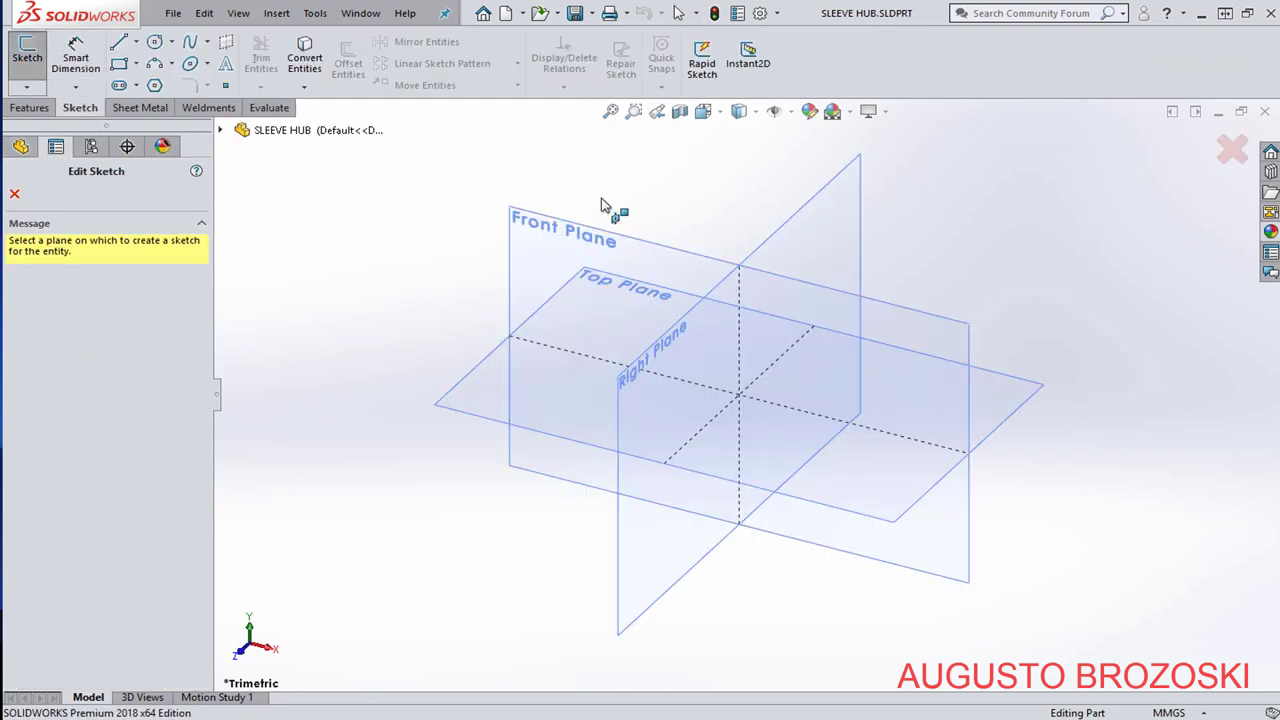
left_click(669, 256)
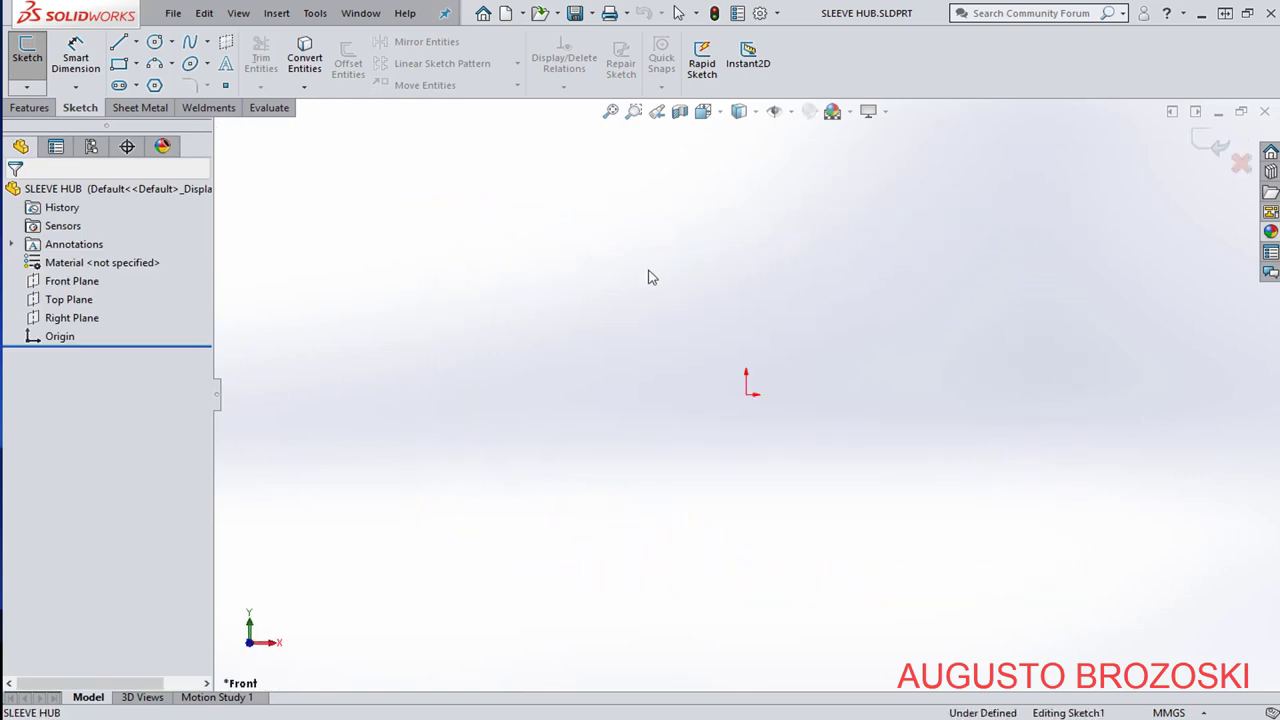
key("alt+Tab")
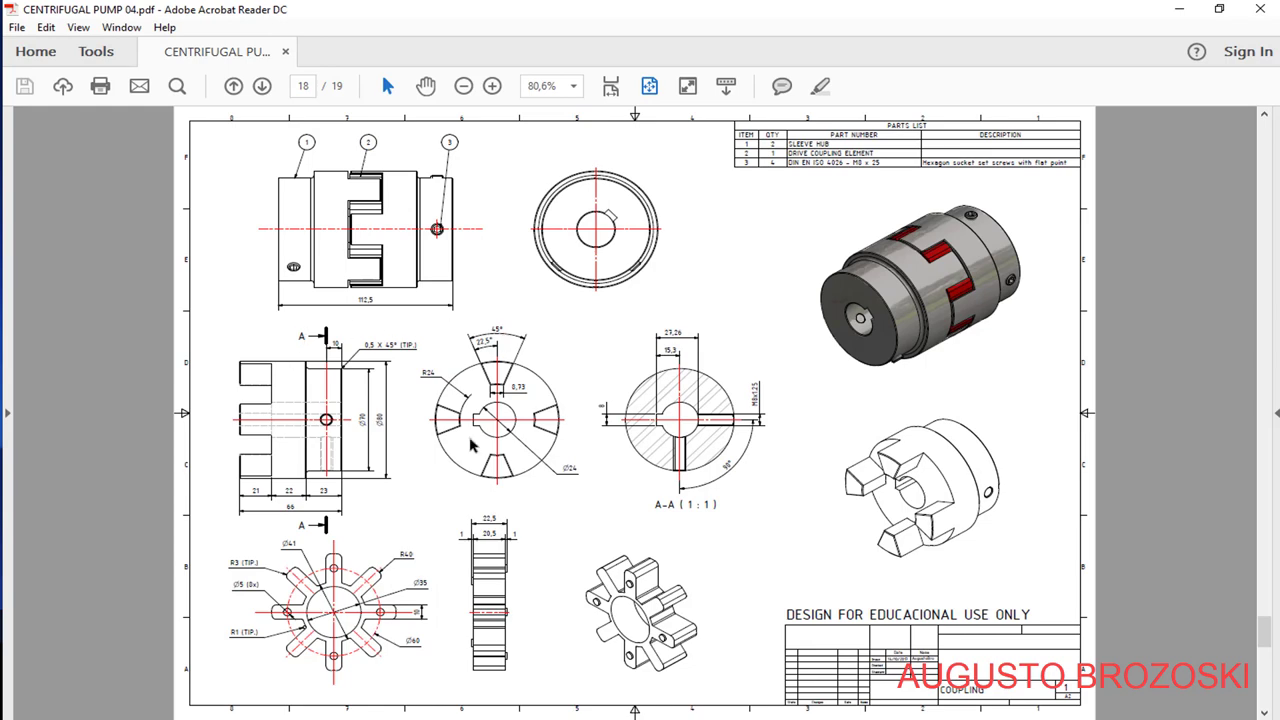
Zoom the Coupling drawing to 150%, scroll to the hub views, then minimise Acrobat.
left_click(611, 88)
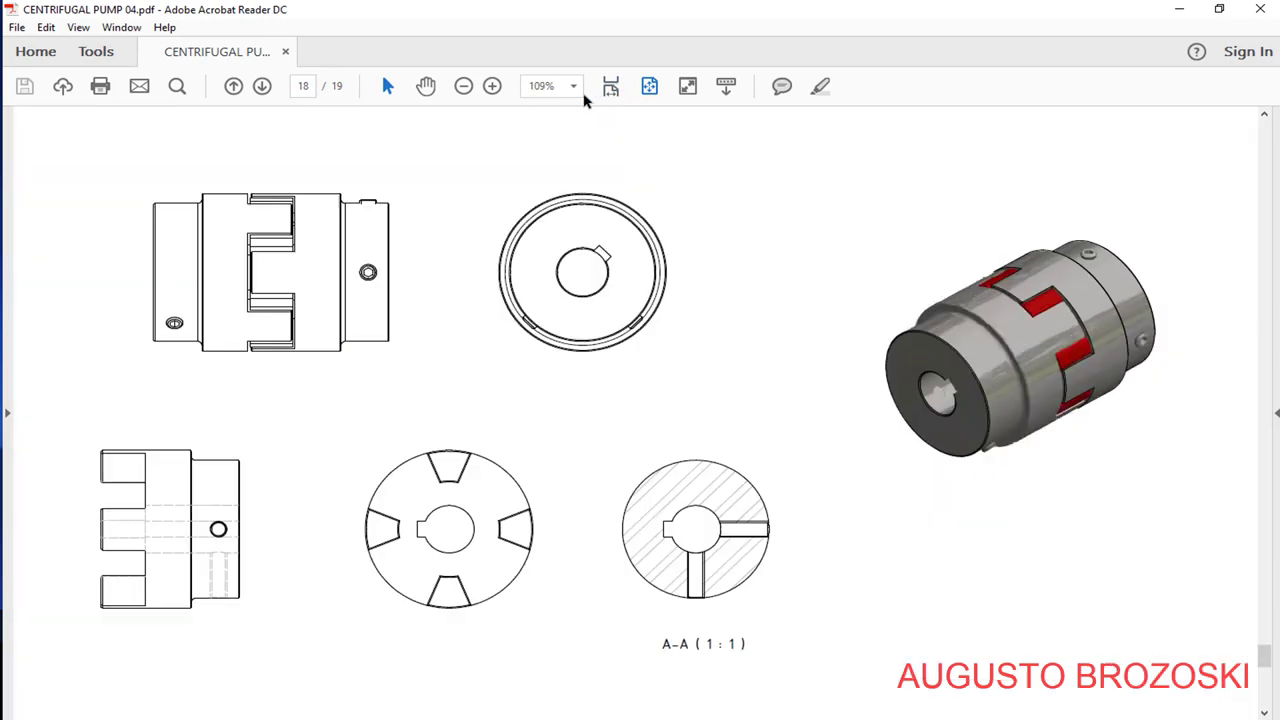
left_click(491, 86)
left_click(491, 86)
scroll(500, 300, "down", 5)
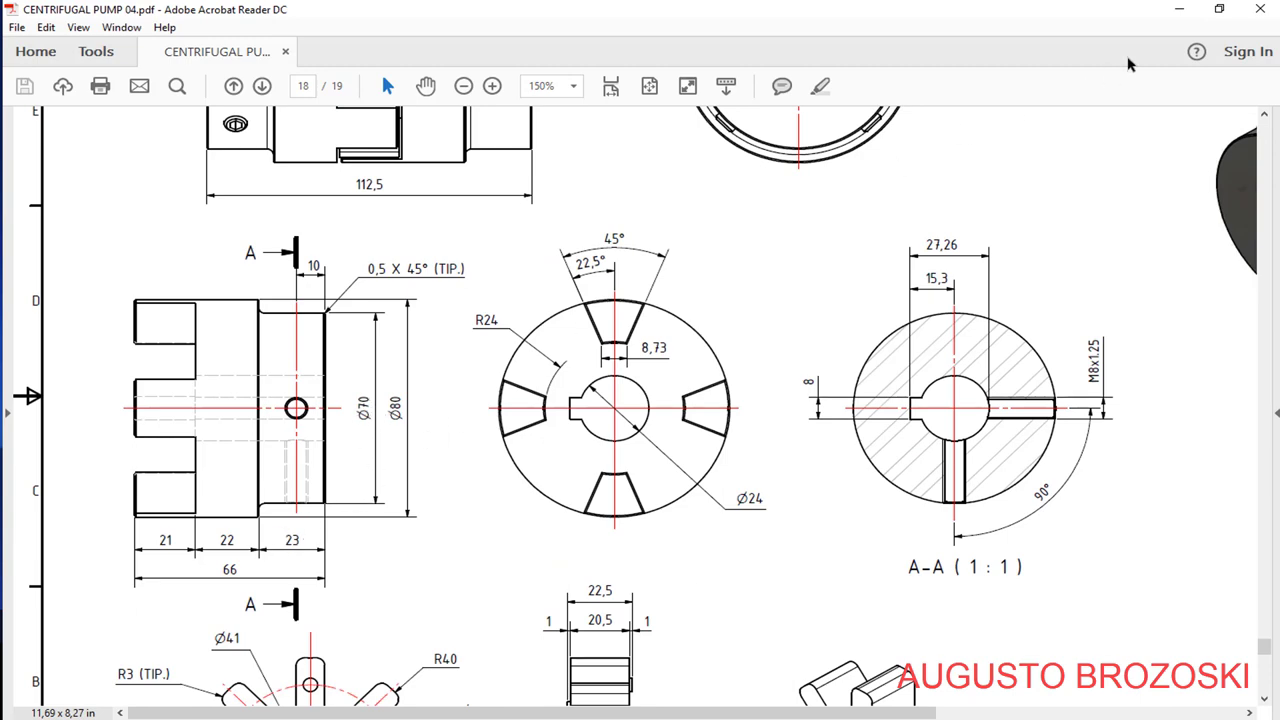
left_click(1178, 9)
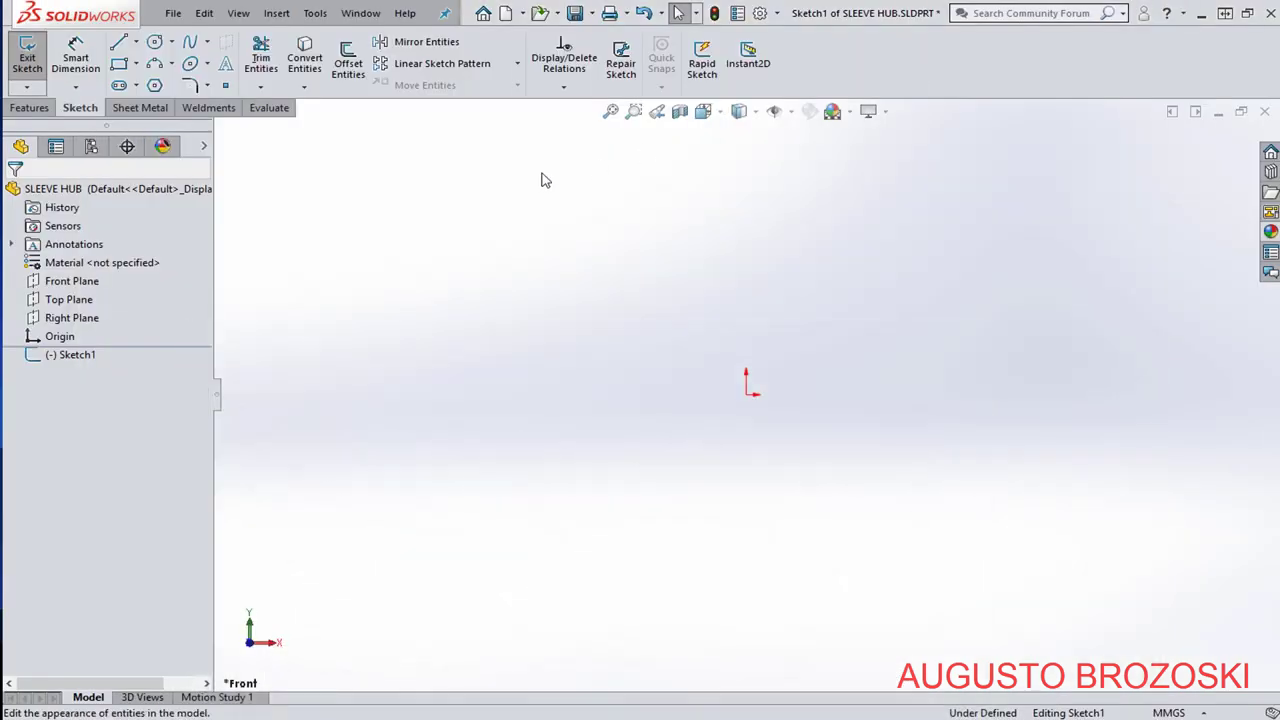
Draw a circle centred on the origin.
left_click(154, 41)
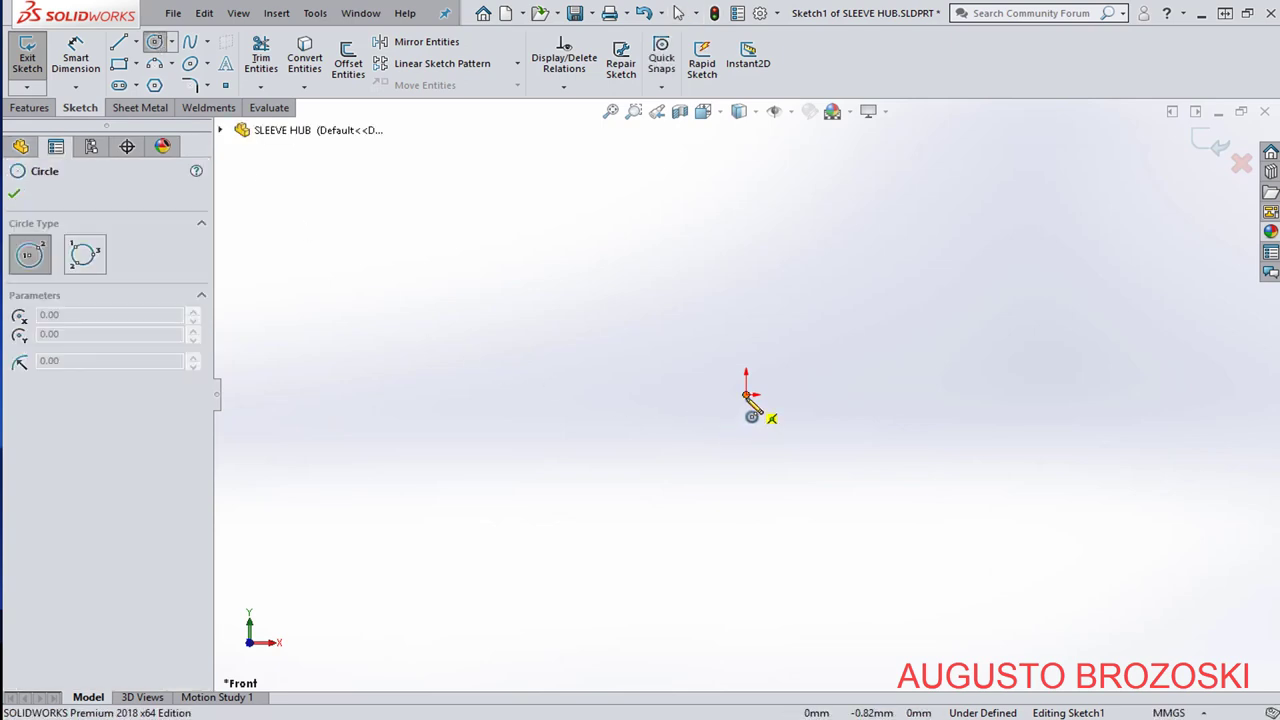
left_click(746, 394)
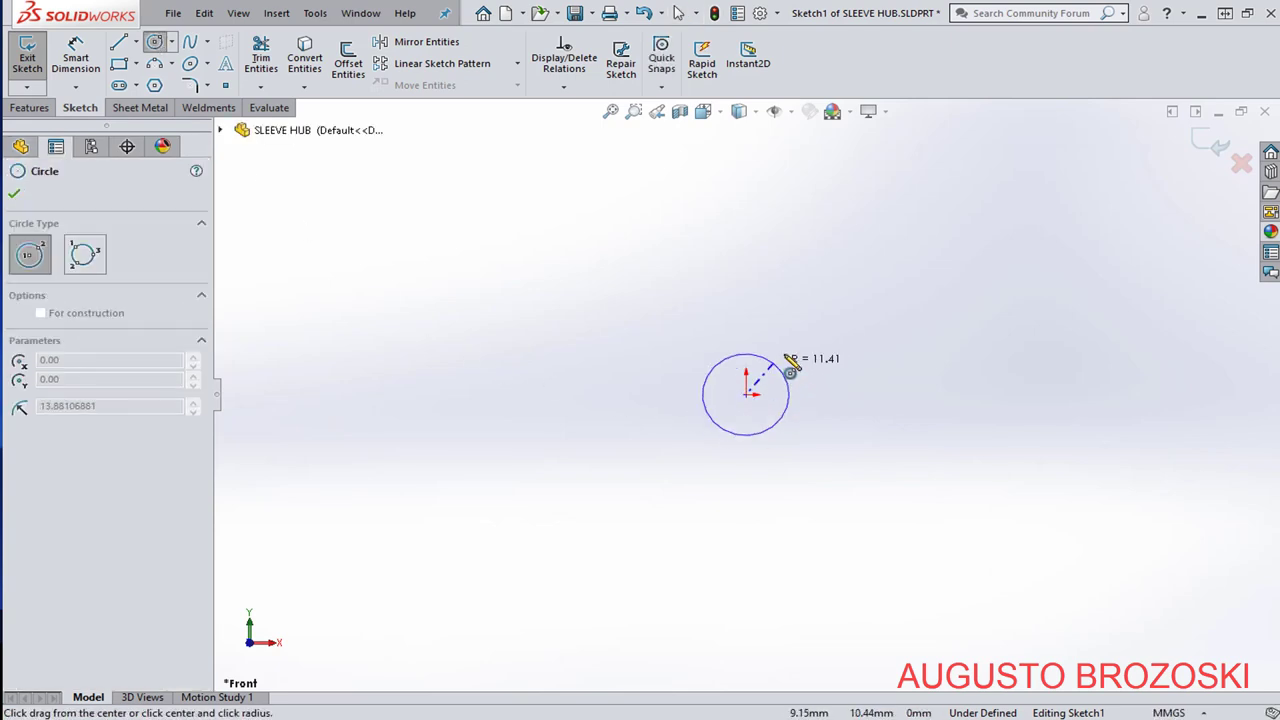
left_click(788, 308)
key("Escape")
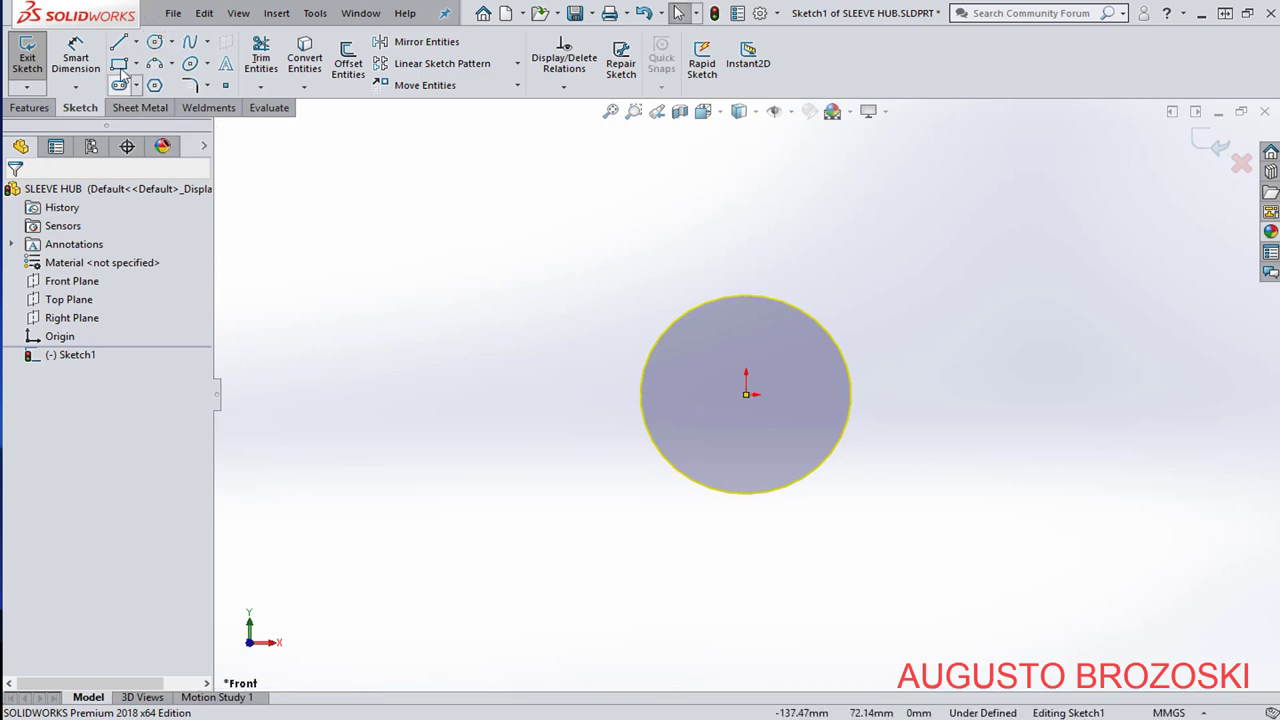
Dimension the circle to Ø70 mm and exit Sketch1.
left_click(75, 60)
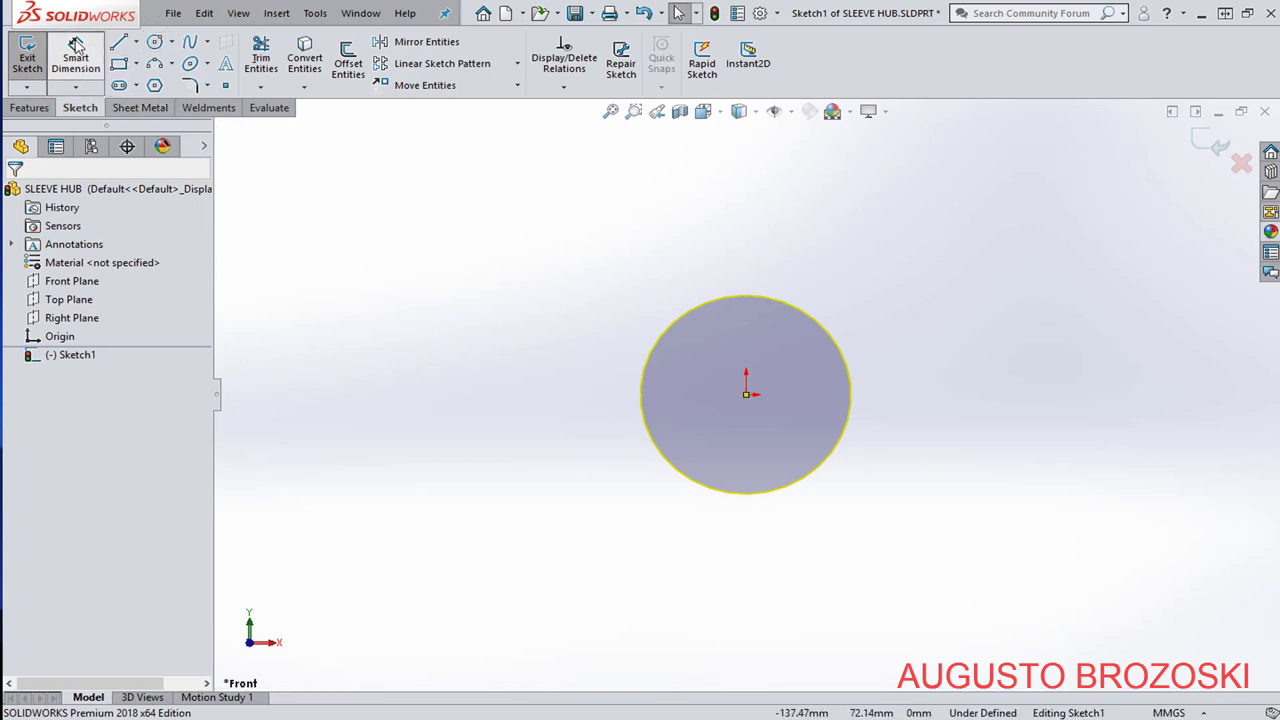
left_click(807, 321)
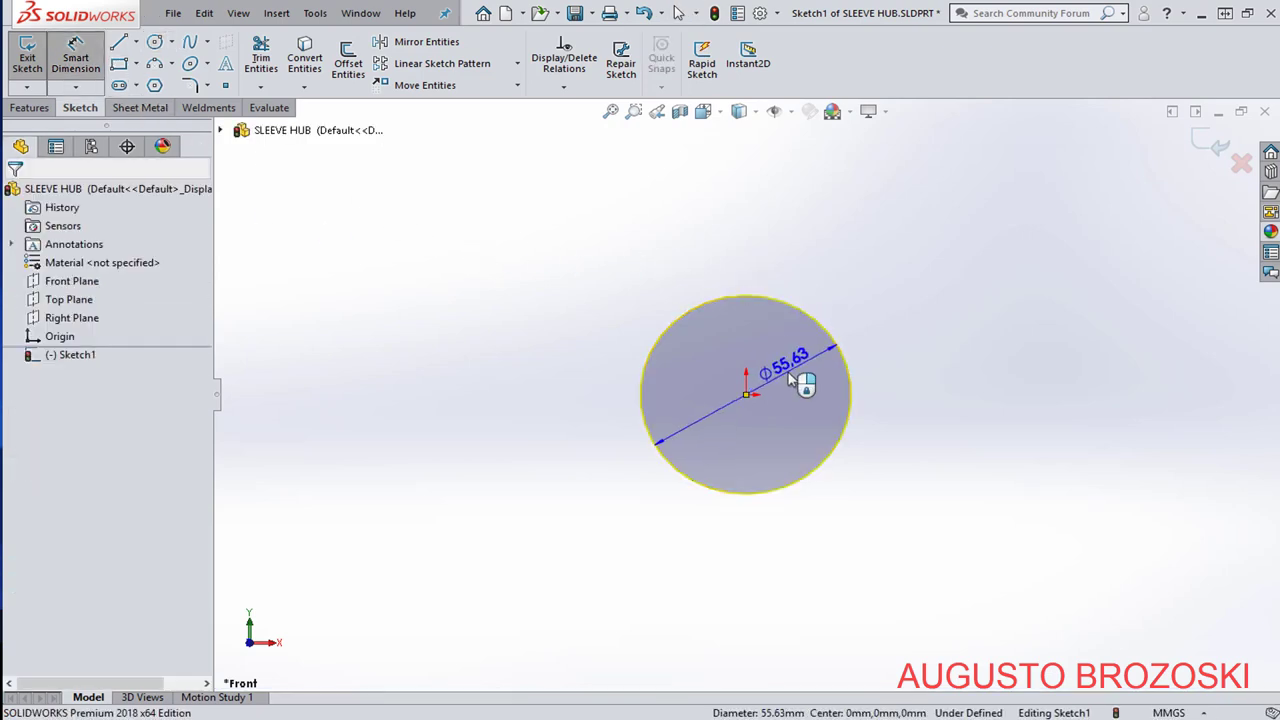
left_click(760, 373)
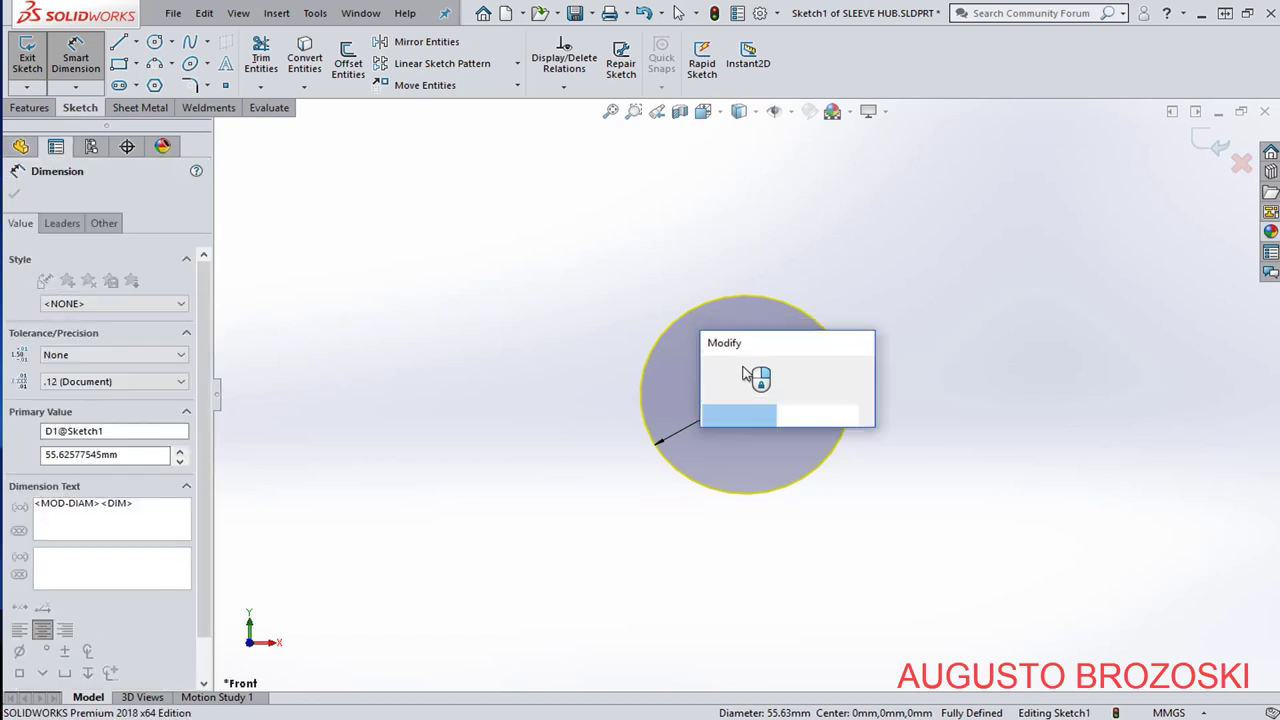
type("70")
key("Return")
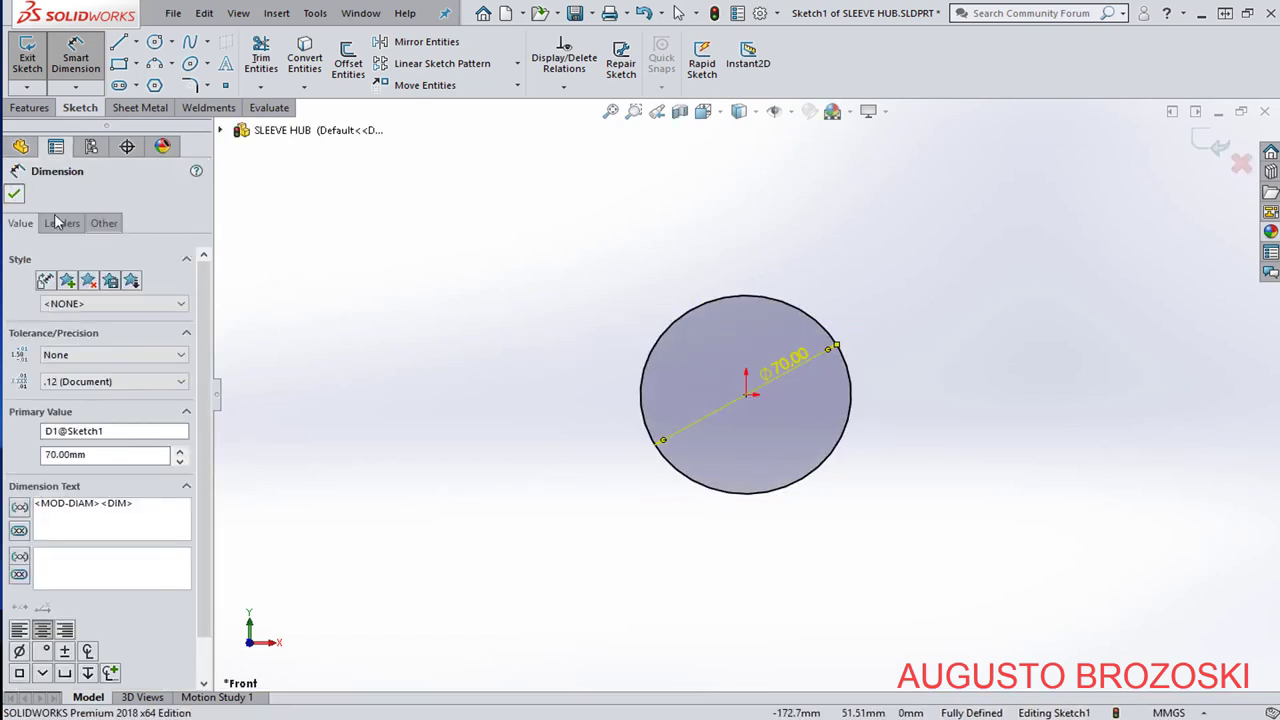
key("Escape")
key("Escape")
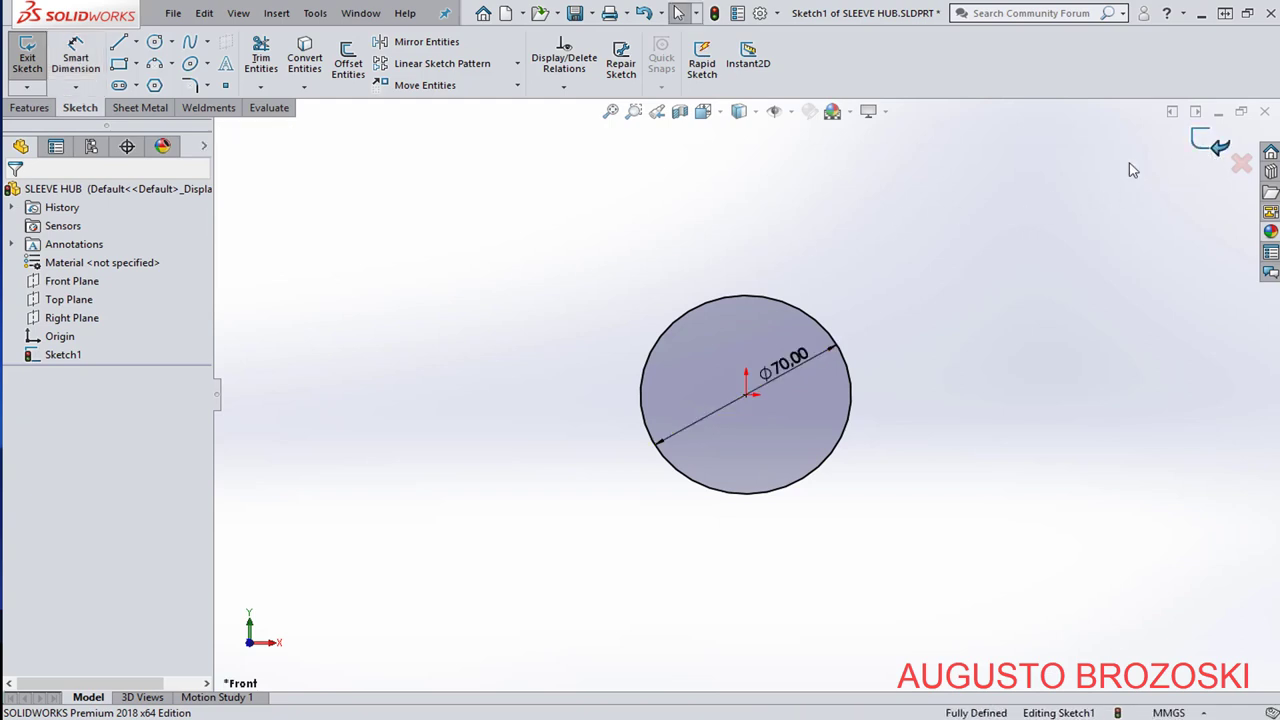
key("d")
left_click(1003, 202)
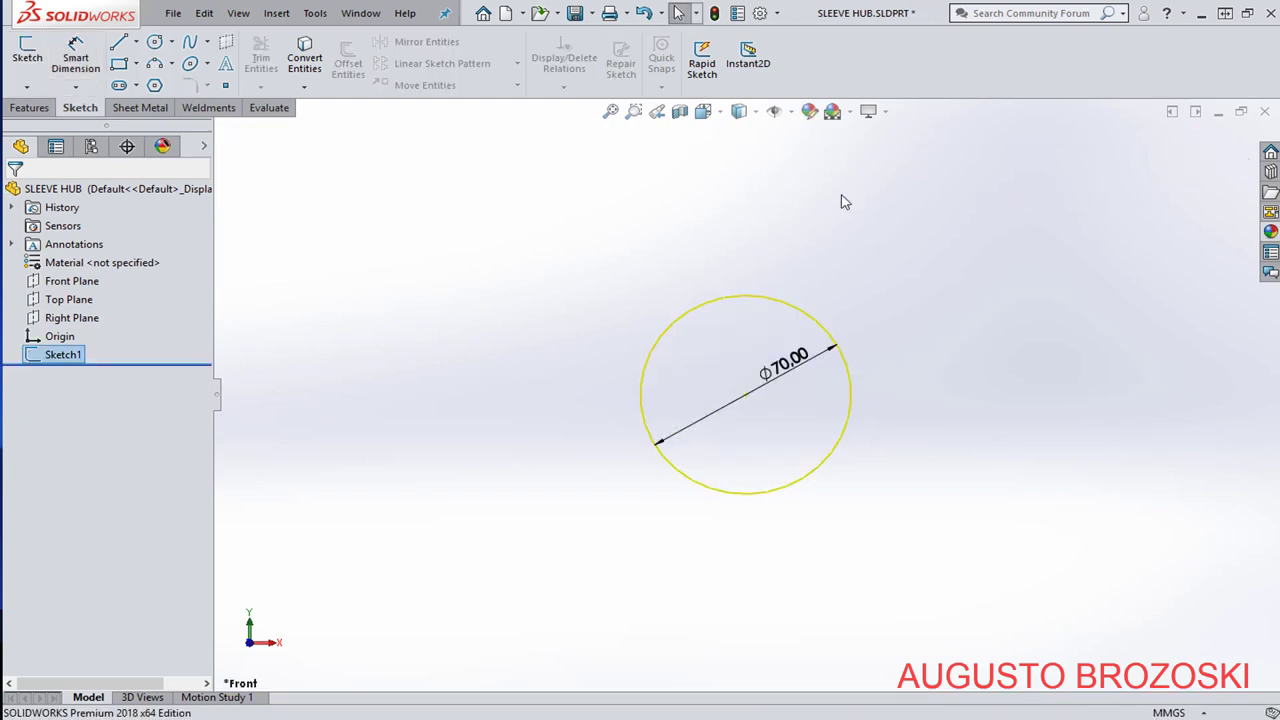
Start an Extruded Boss/Base in isometric view with the Ø70 circle as the profile.
left_click(29, 107)
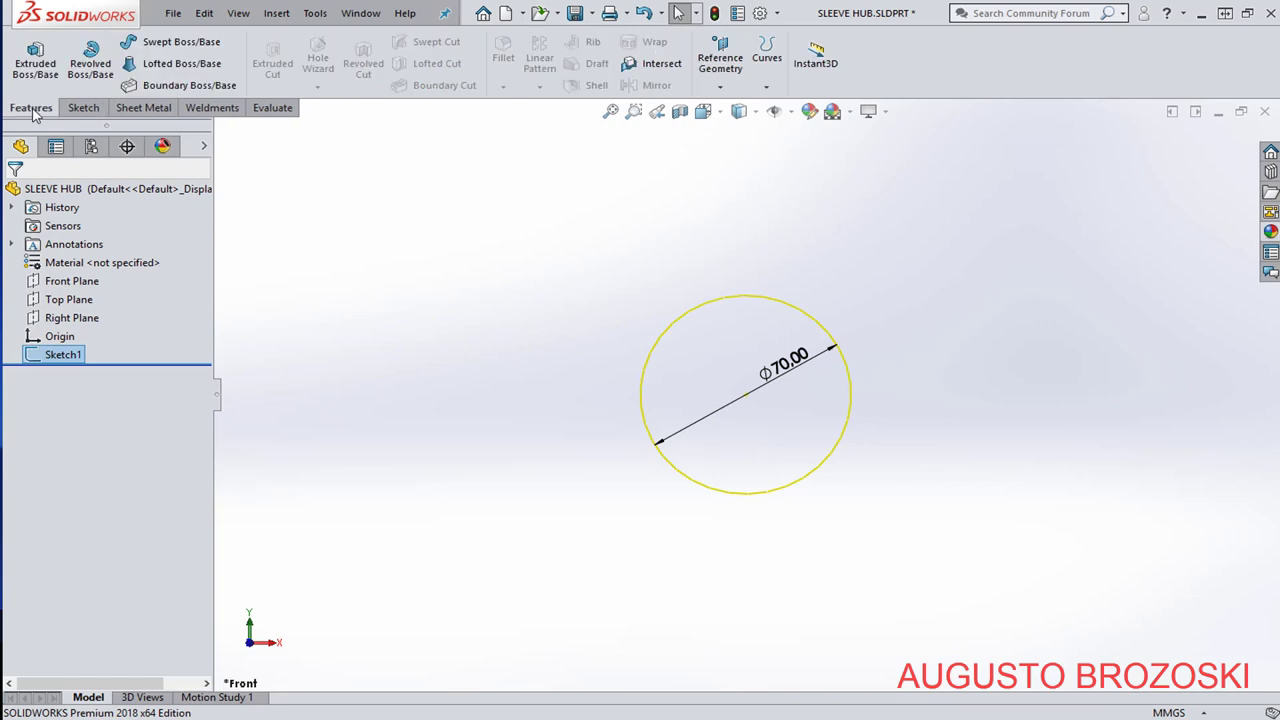
left_click(40, 74)
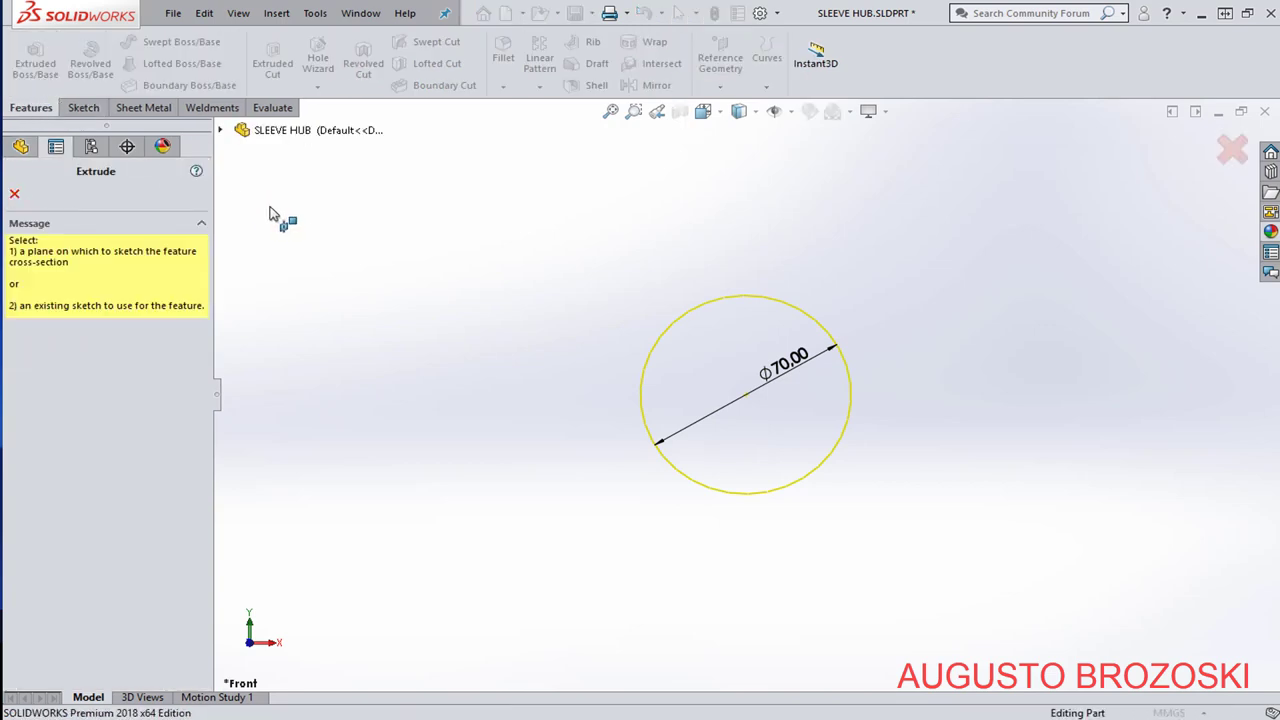
left_click(703, 111)
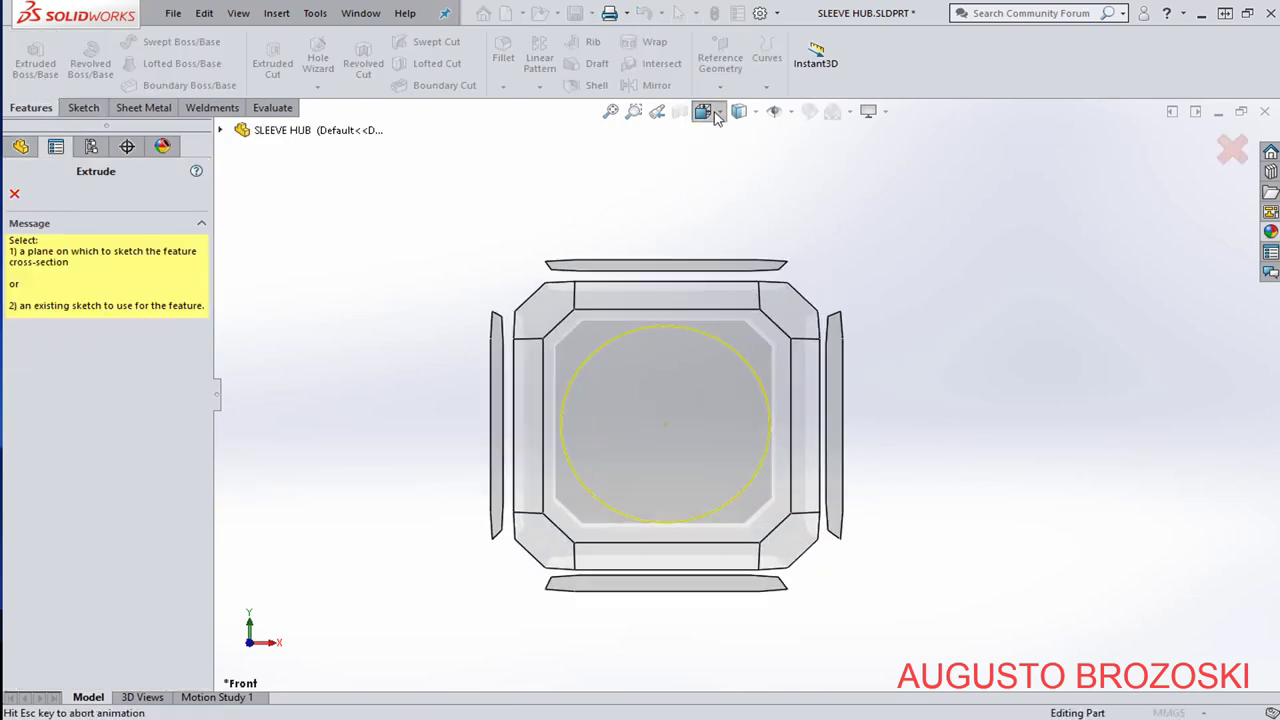
left_click(803, 158)
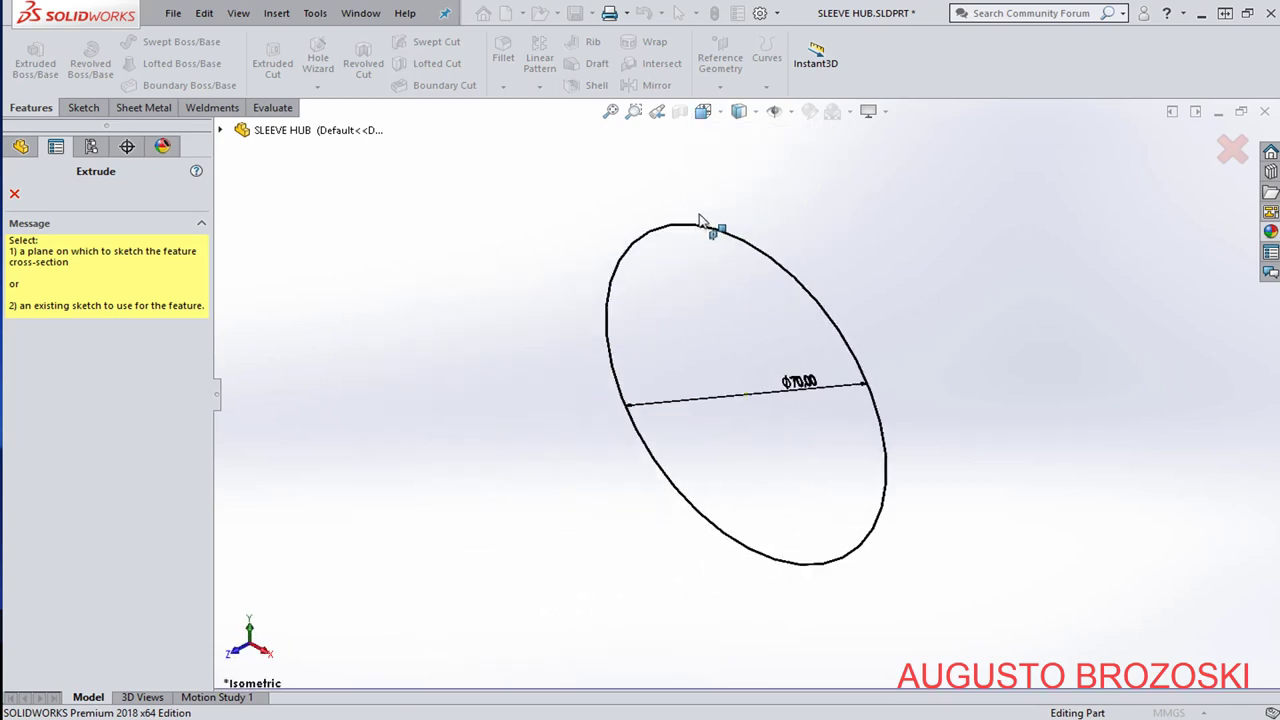
left_click(706, 234)
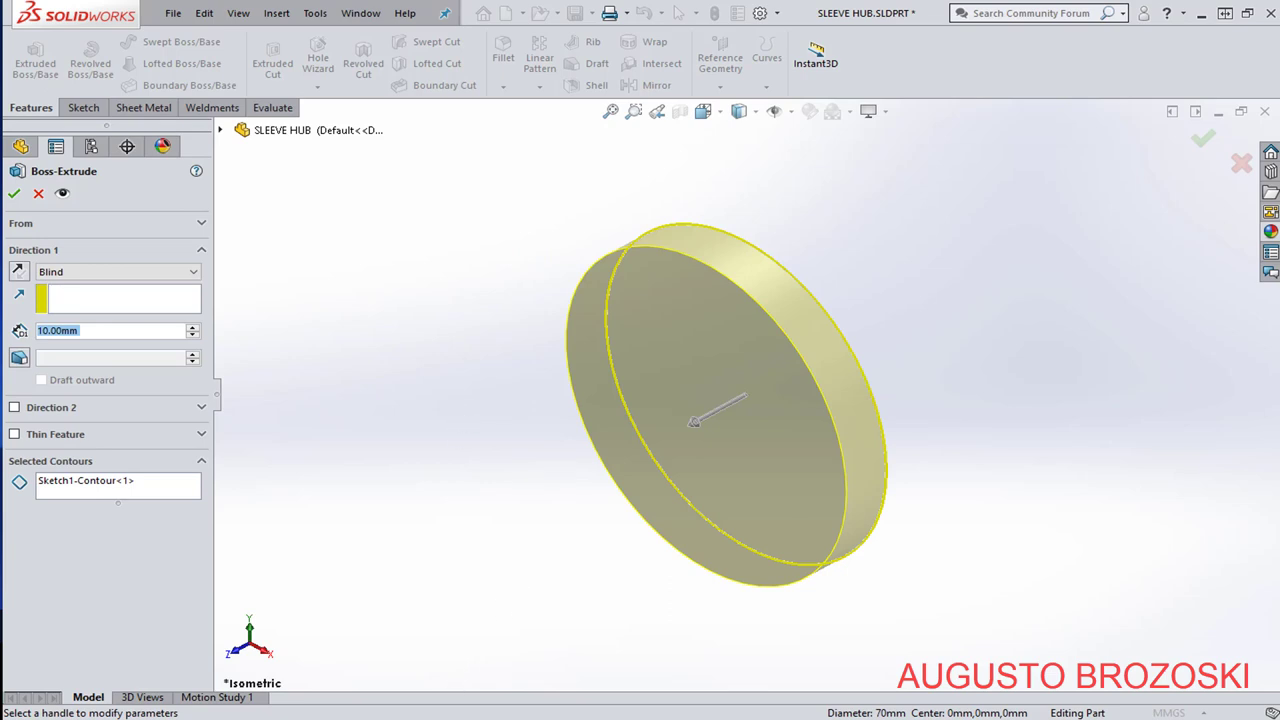
Set the extrusion depth to 23 mm and accept Boss-Extrude1.
key("alt+Tab")
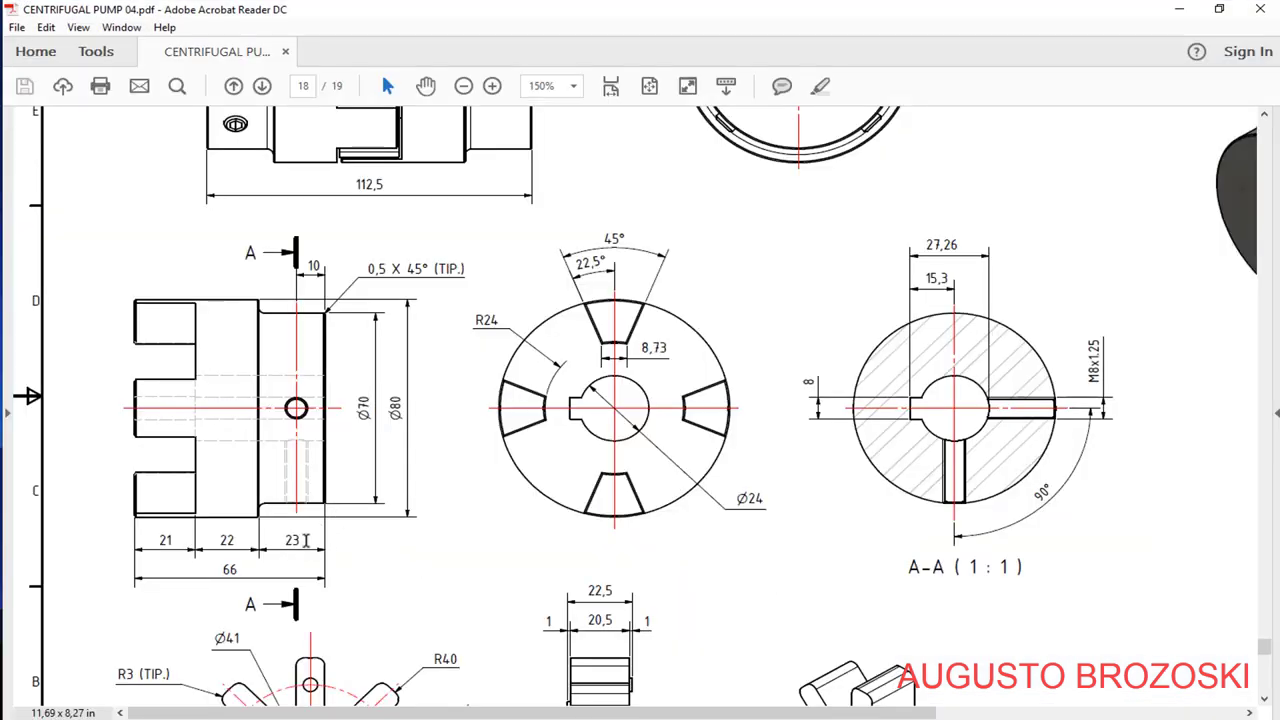
left_click(1179, 9)
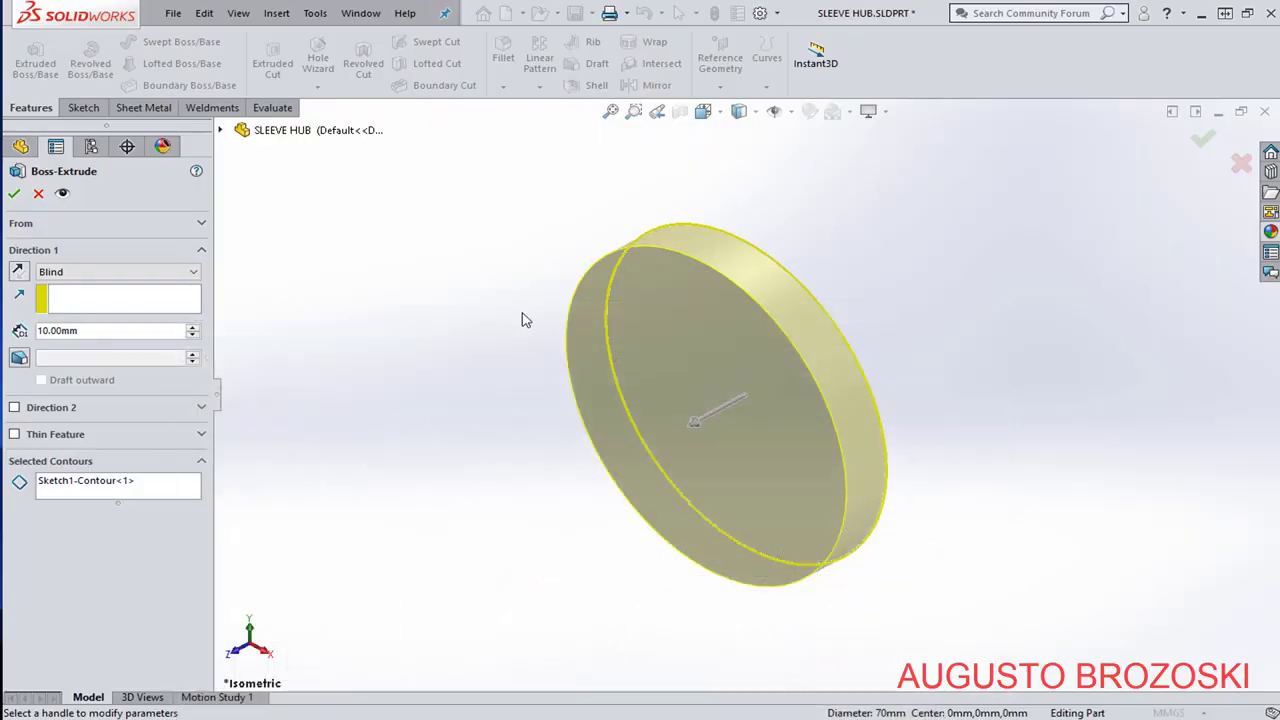
double_click(95, 329)
type("23")
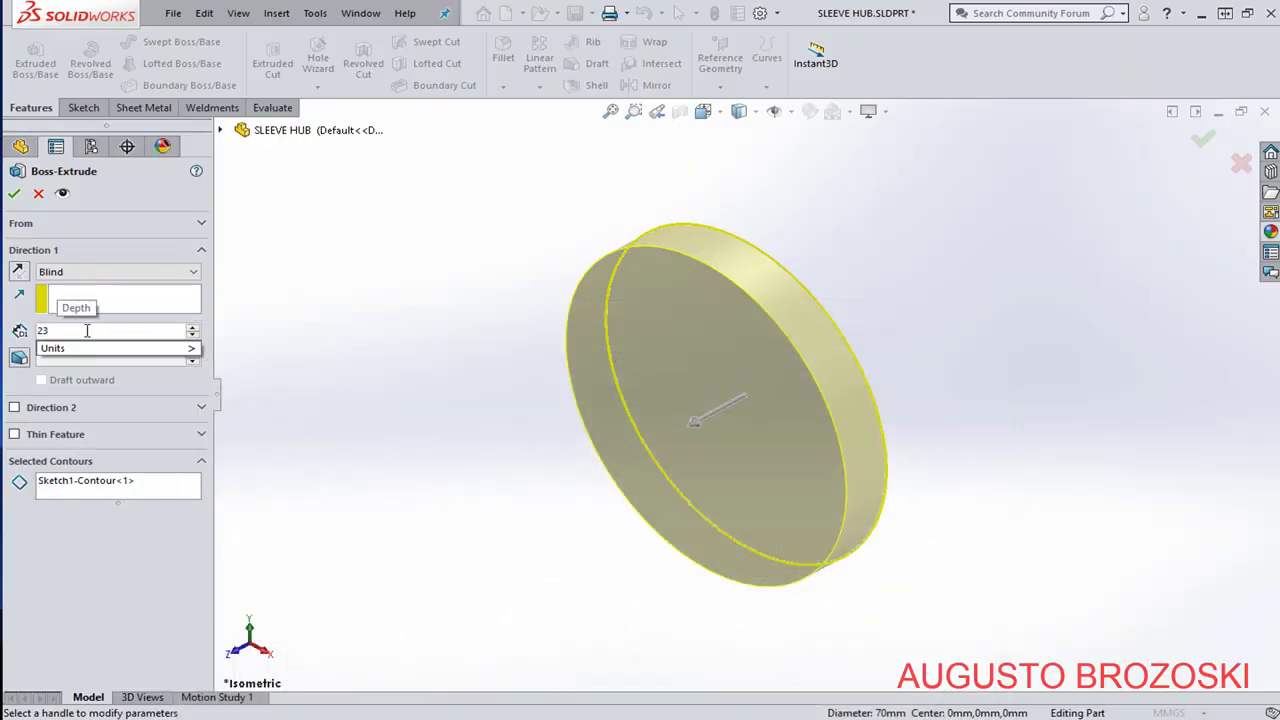
key("Return")
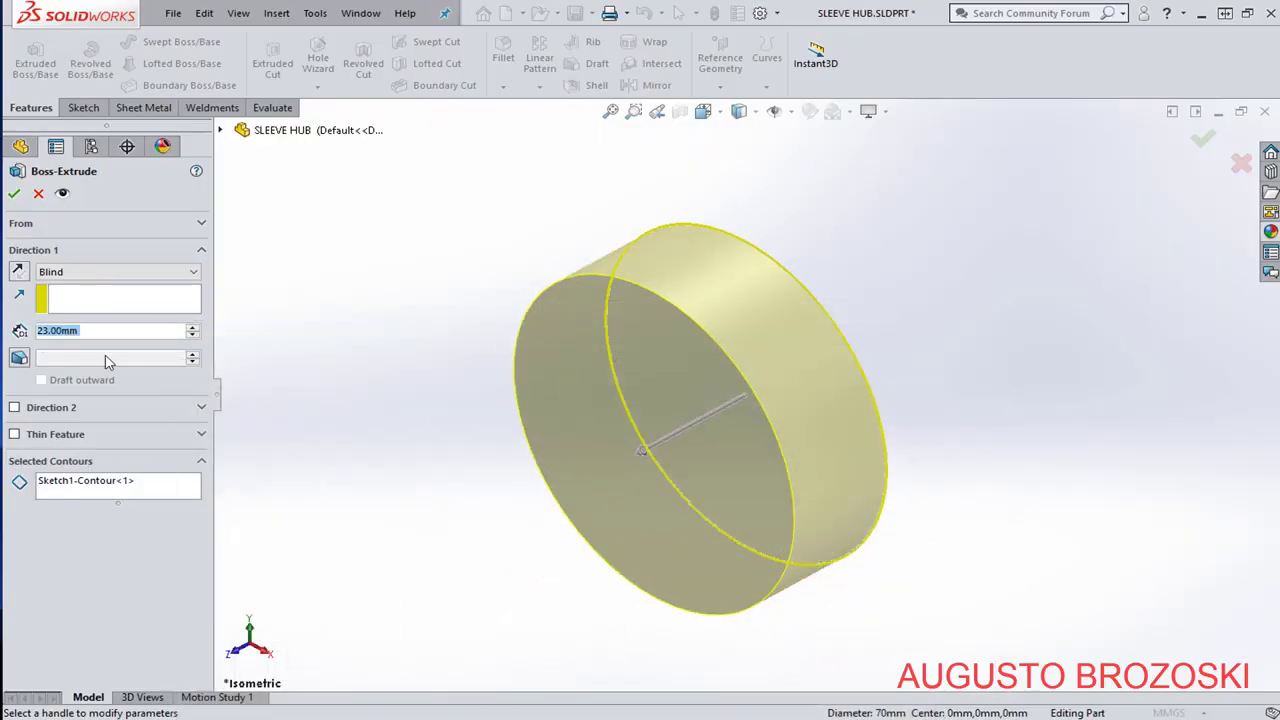
left_click(13, 195)
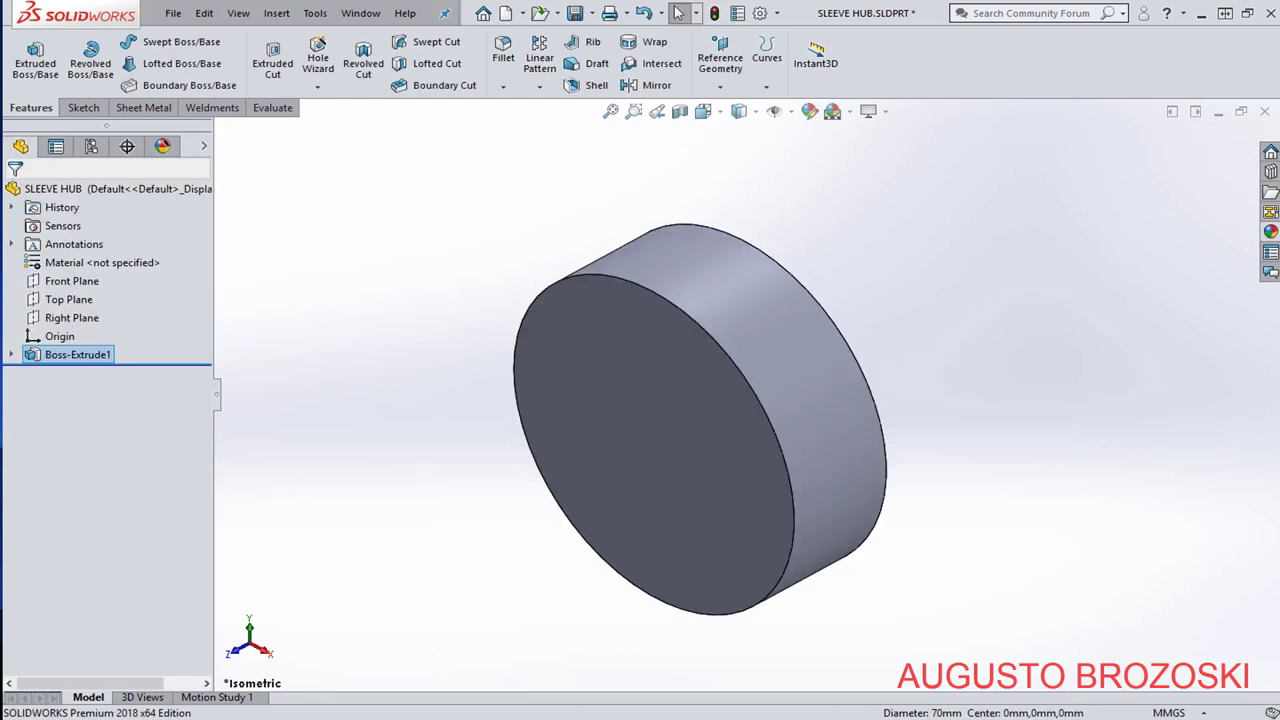
Consult the pump drawing again, then begin a new sketch.
left_click(440, 719)
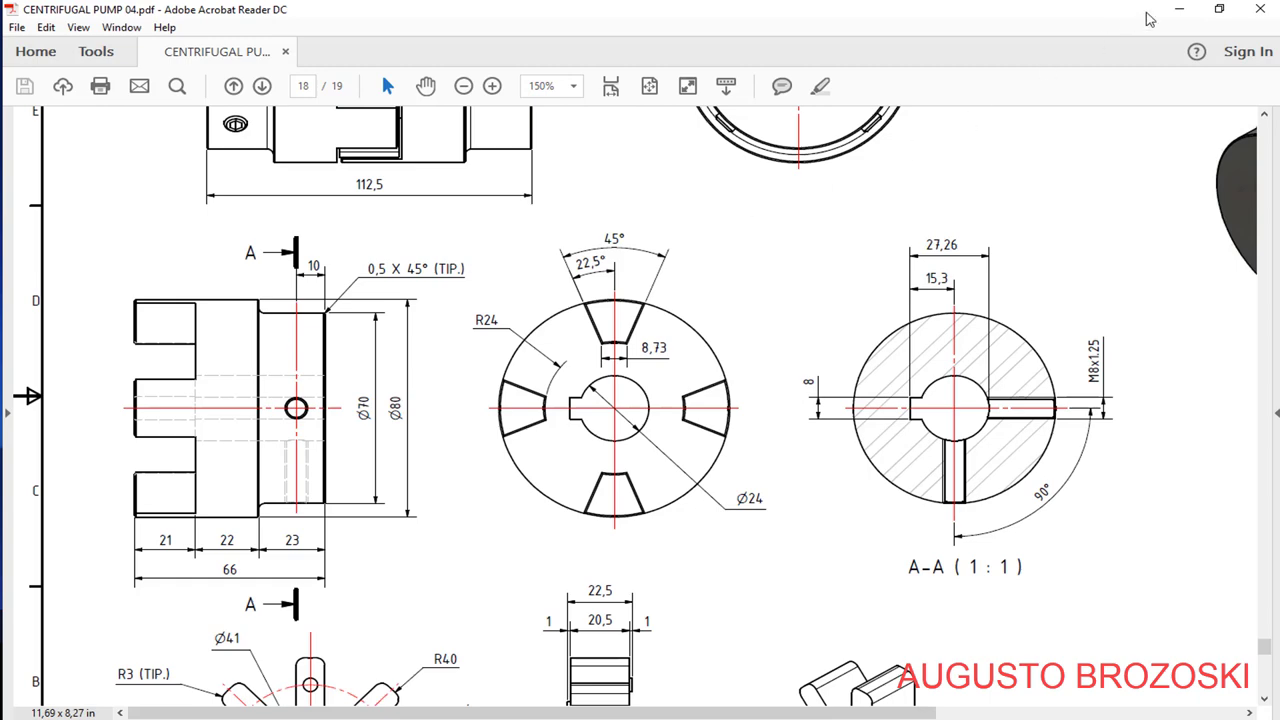
left_click(1179, 9)
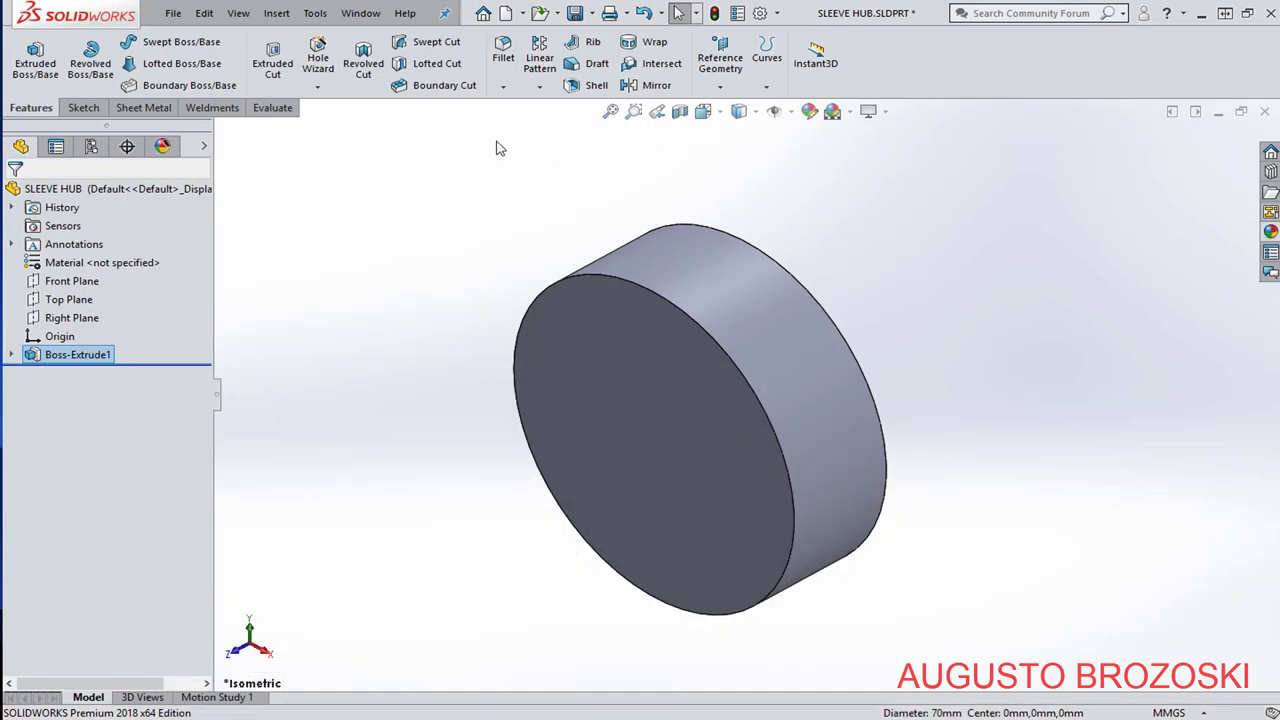
left_click(83, 107)
left_click(27, 50)
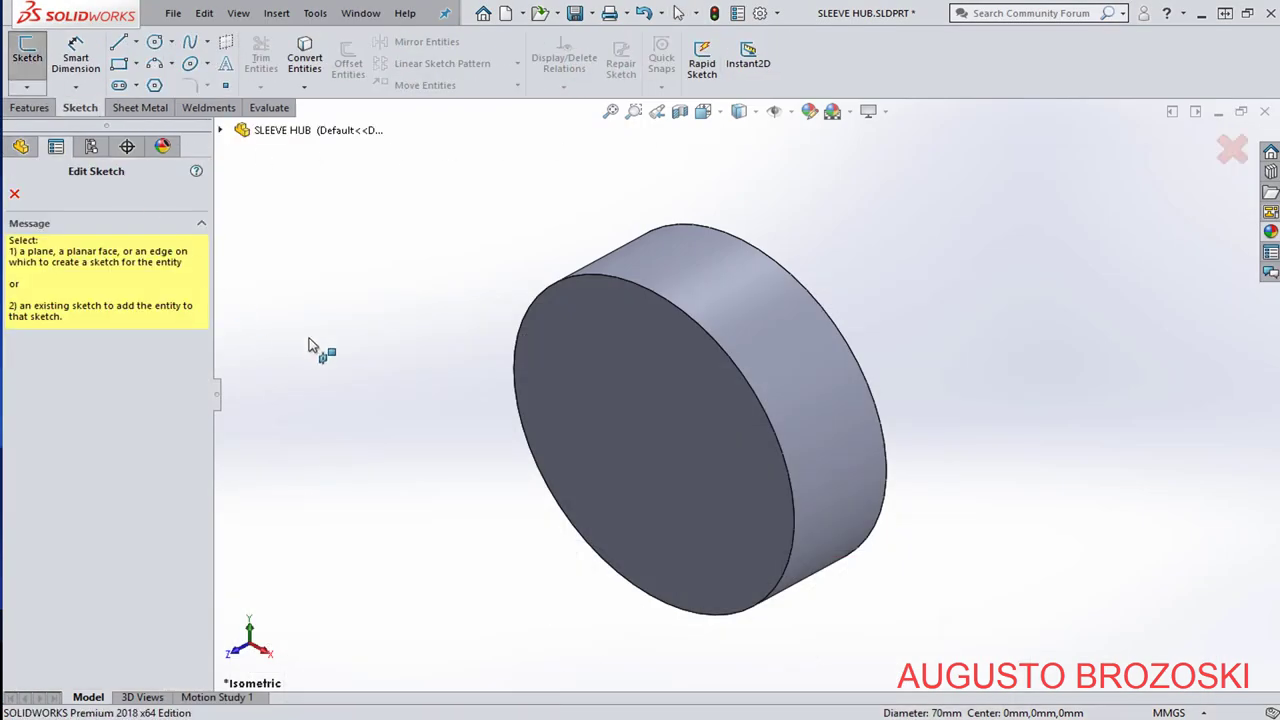
Draw a circle on the cylinder's front face, centred on the origin.
left_click(602, 364)
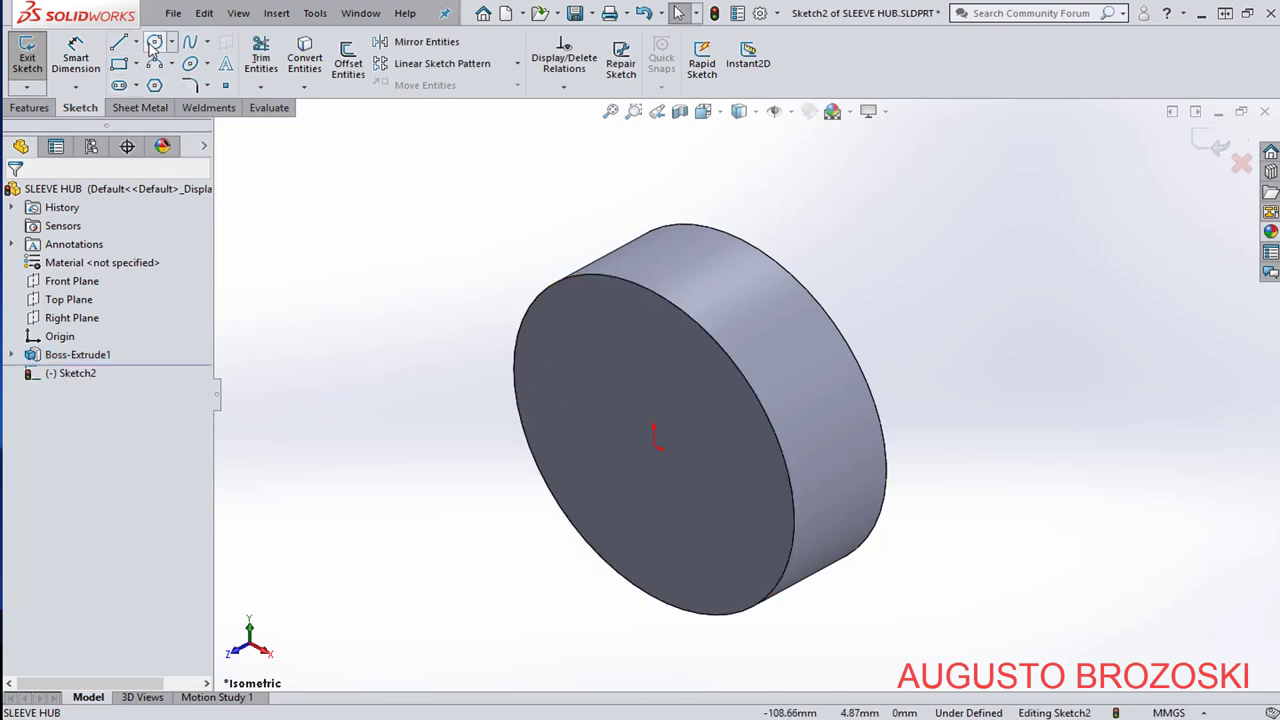
left_click(153, 46)
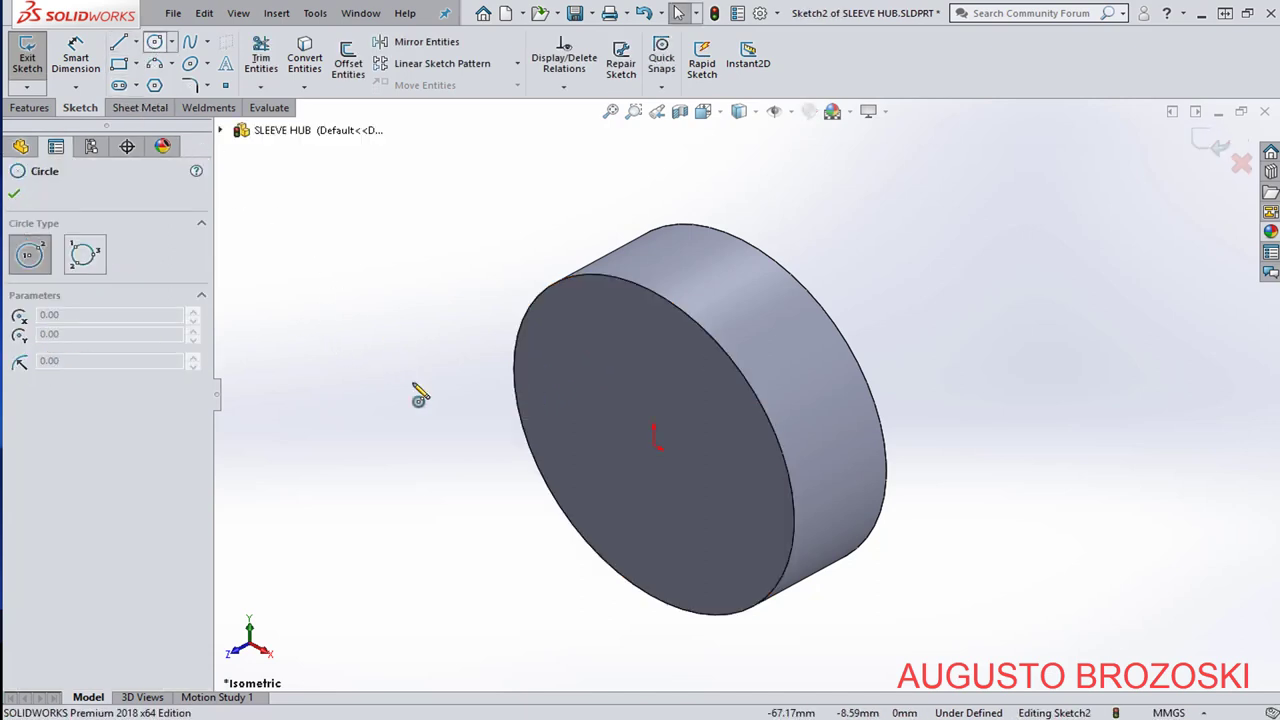
left_click(653, 441)
left_click(492, 239)
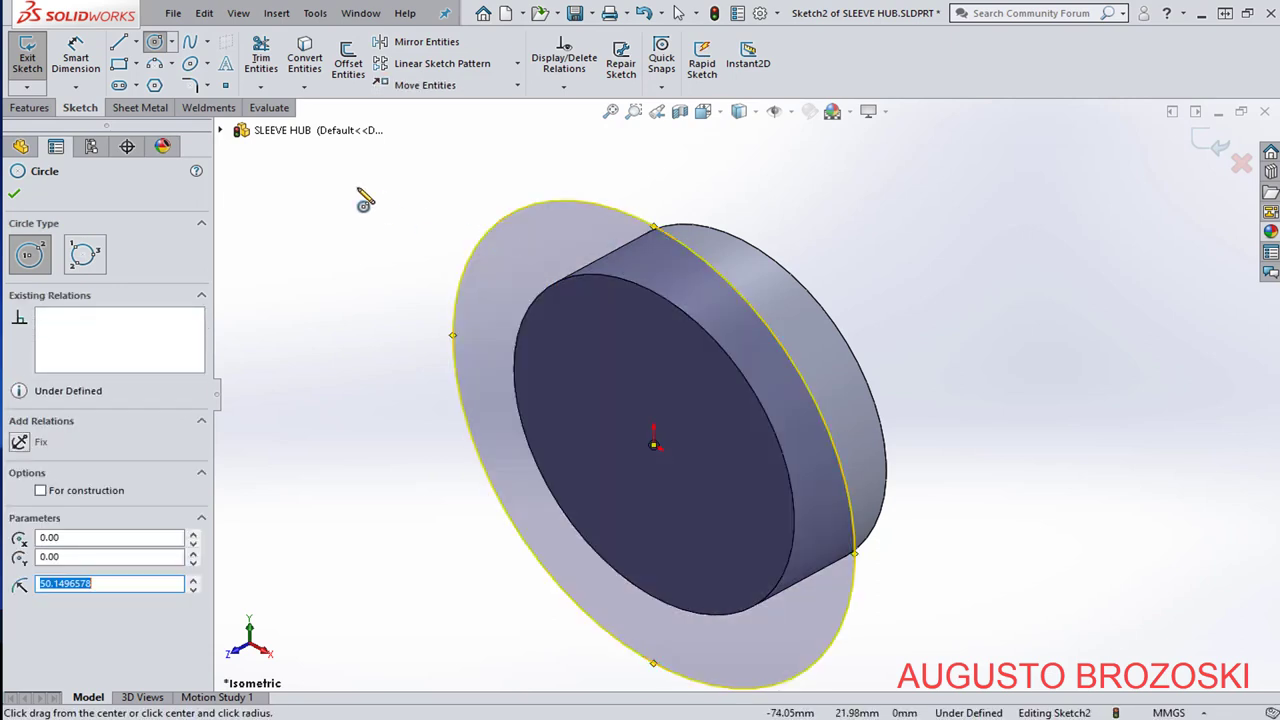
key("Escape")
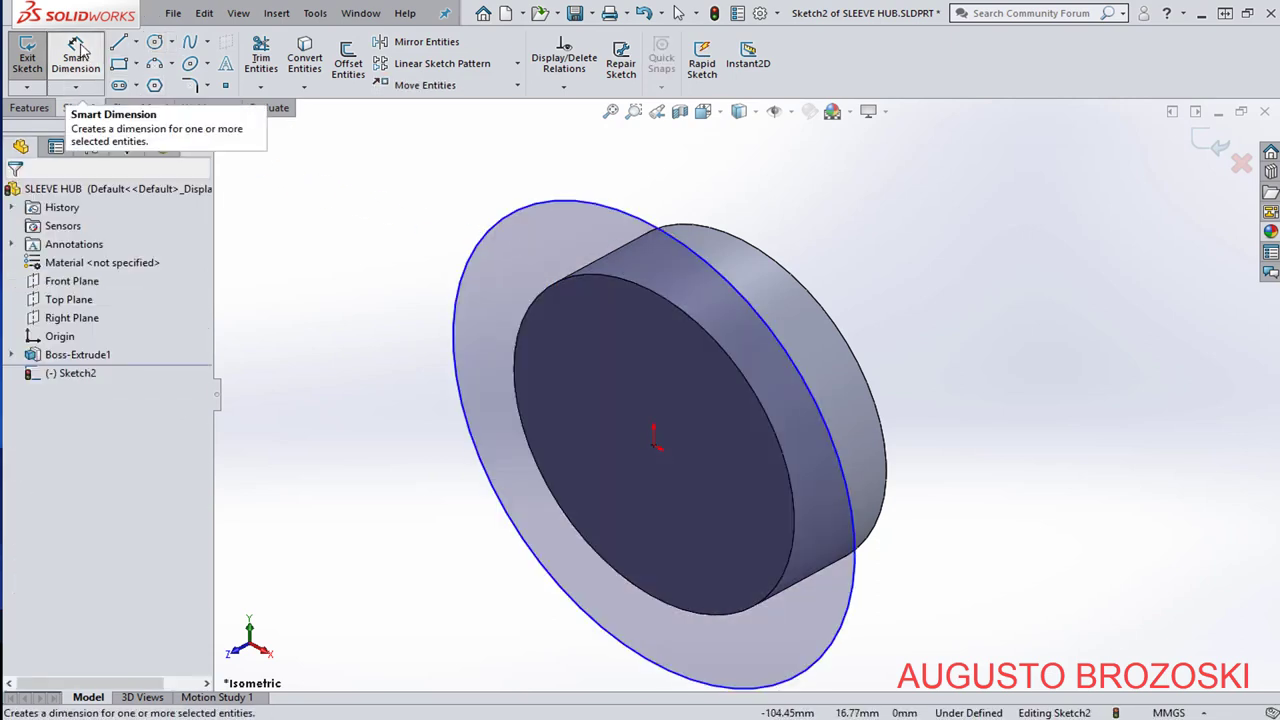
Dimension the new circle to Ø80 mm.
left_click(78, 50)
left_click(495, 270)
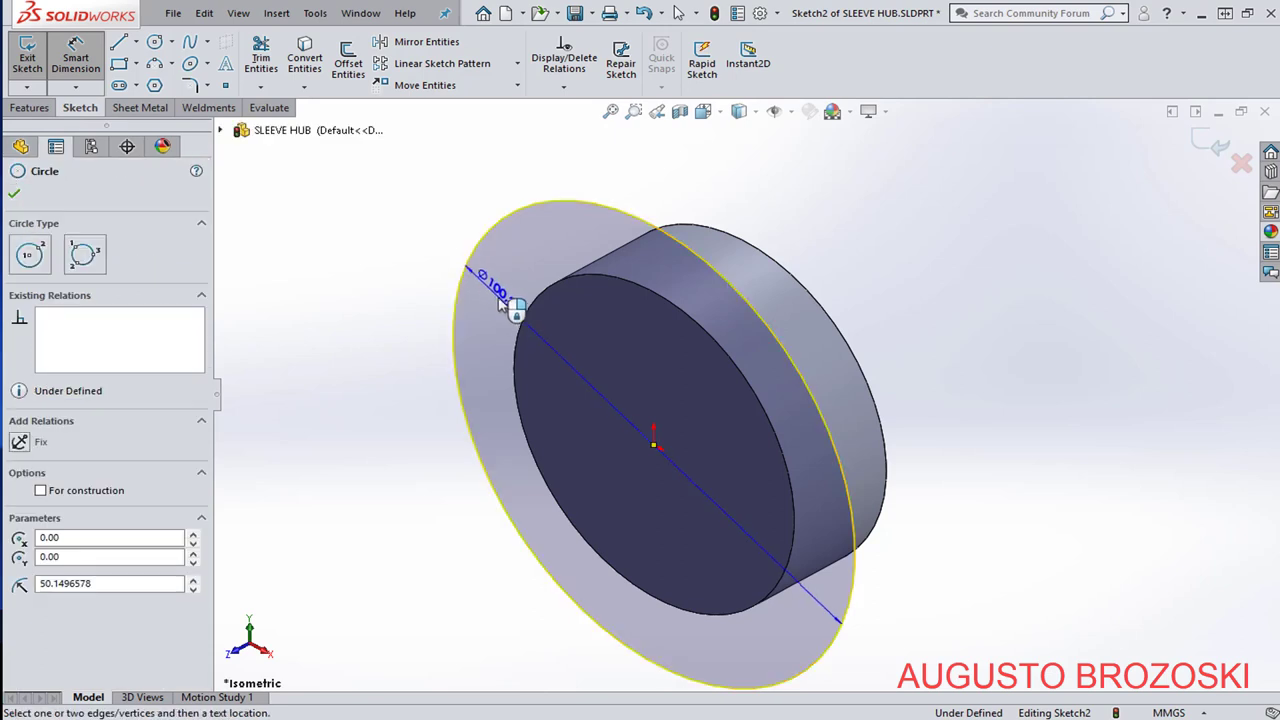
left_click(474, 350)
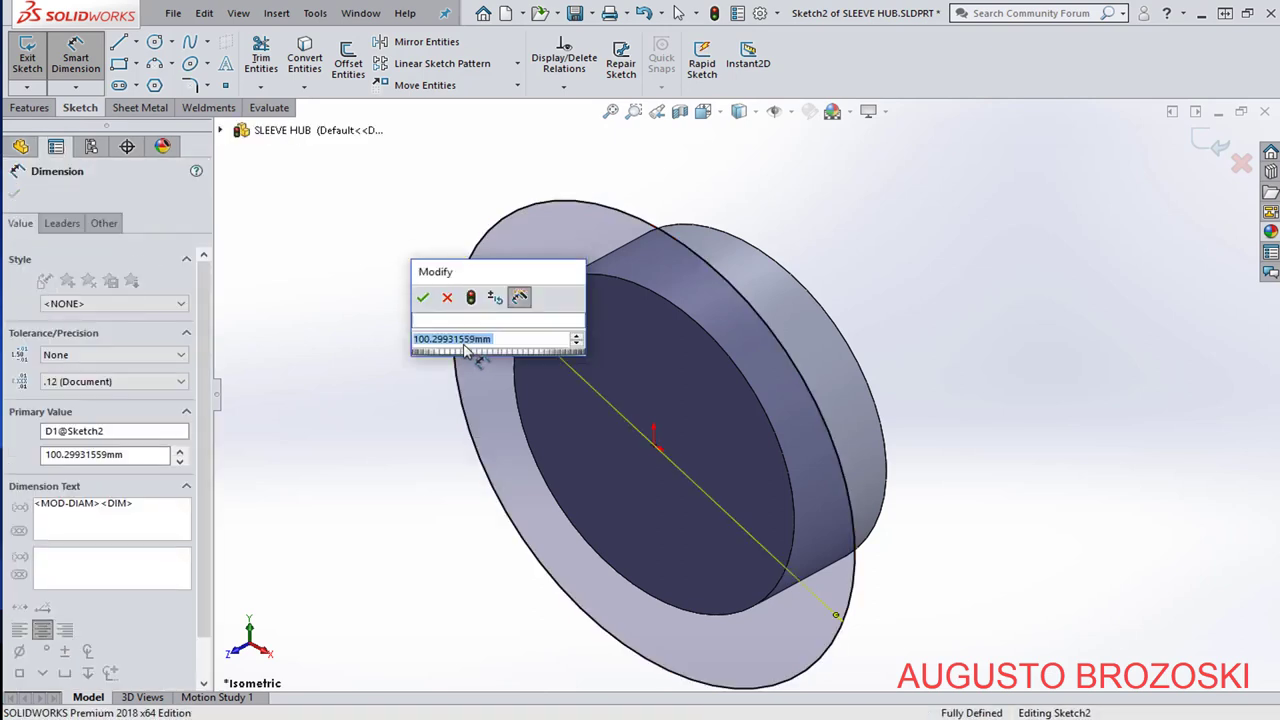
type("80")
key("Return")
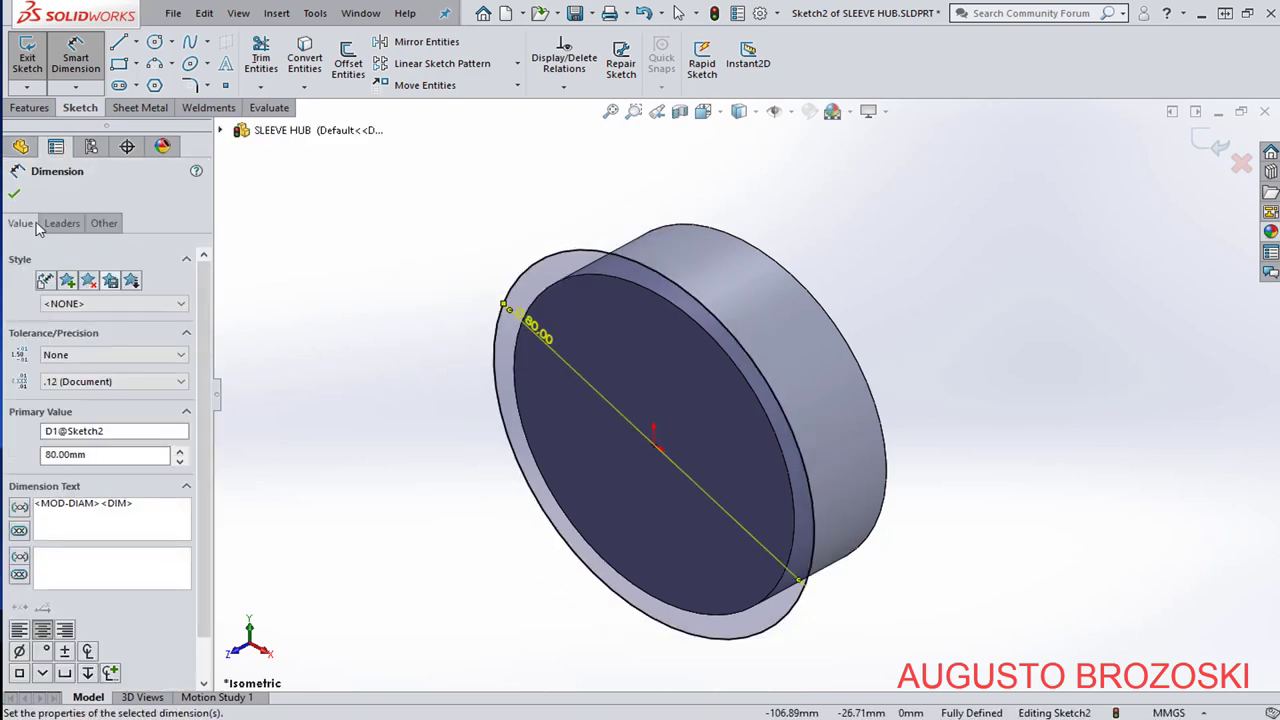
left_click(14, 193)
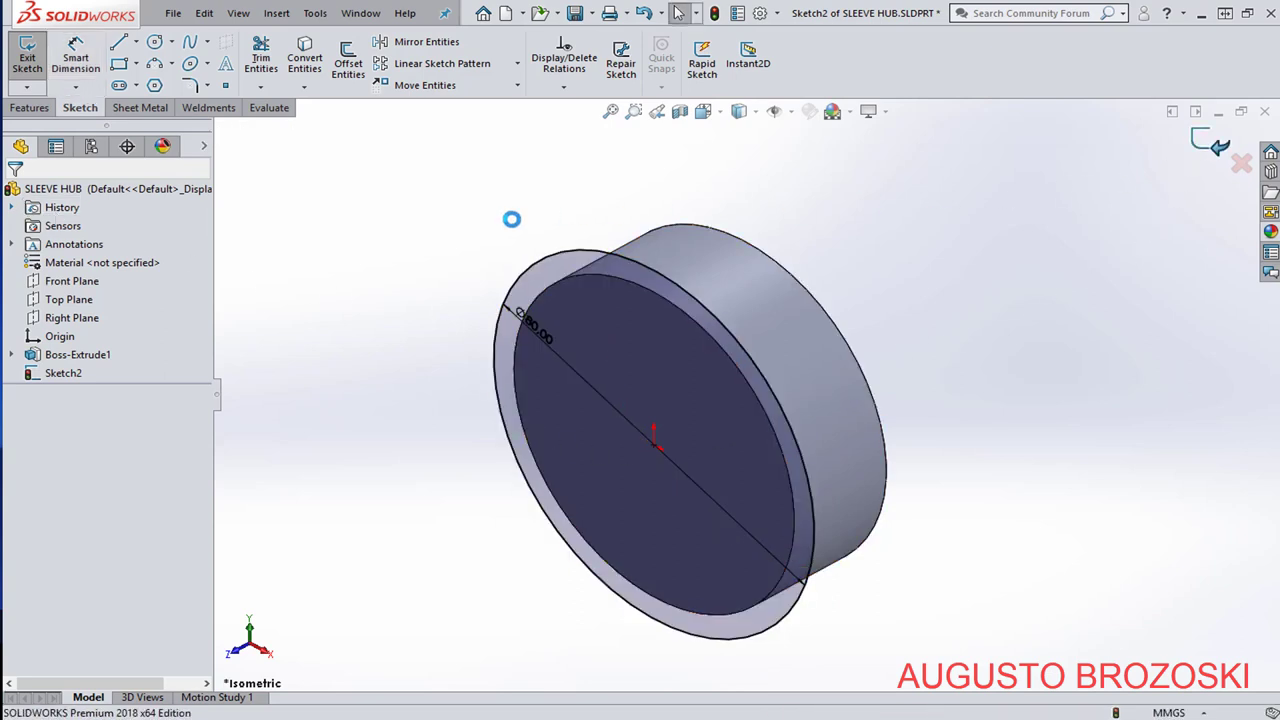
Extrude Sketch2 22 mm as Boss-Extrude2.
left_click(30, 108)
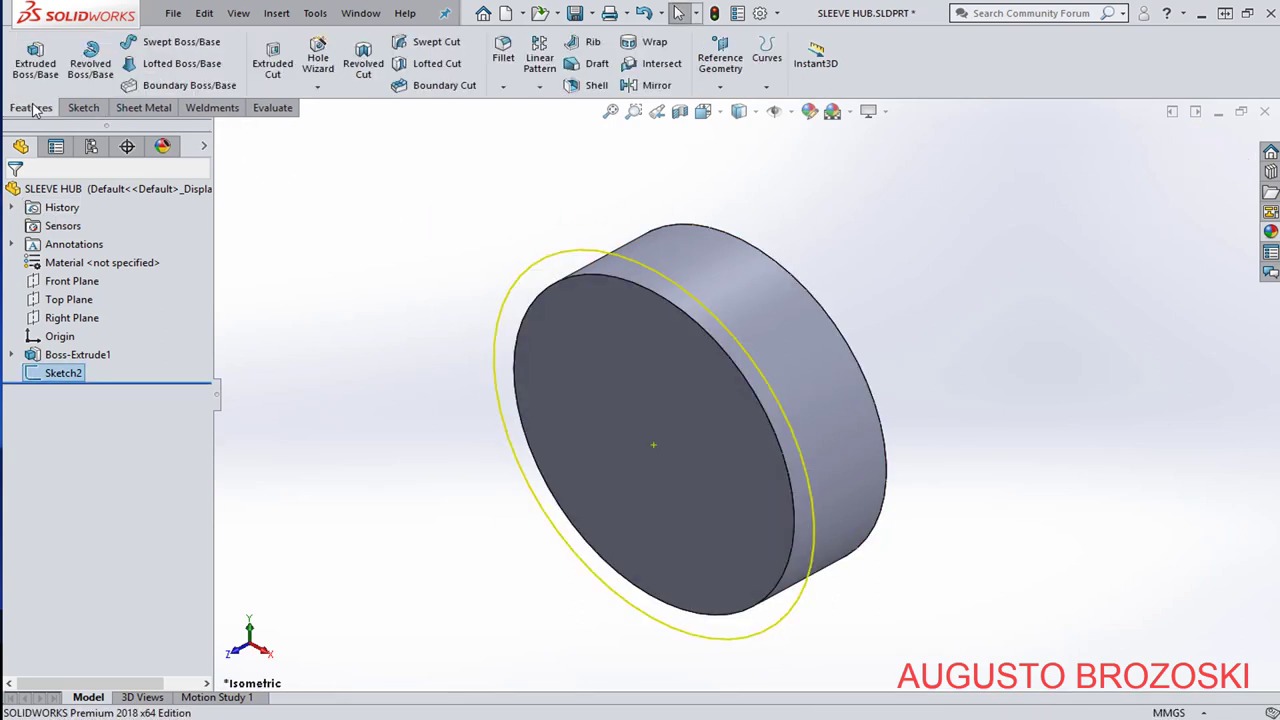
left_click(36, 68)
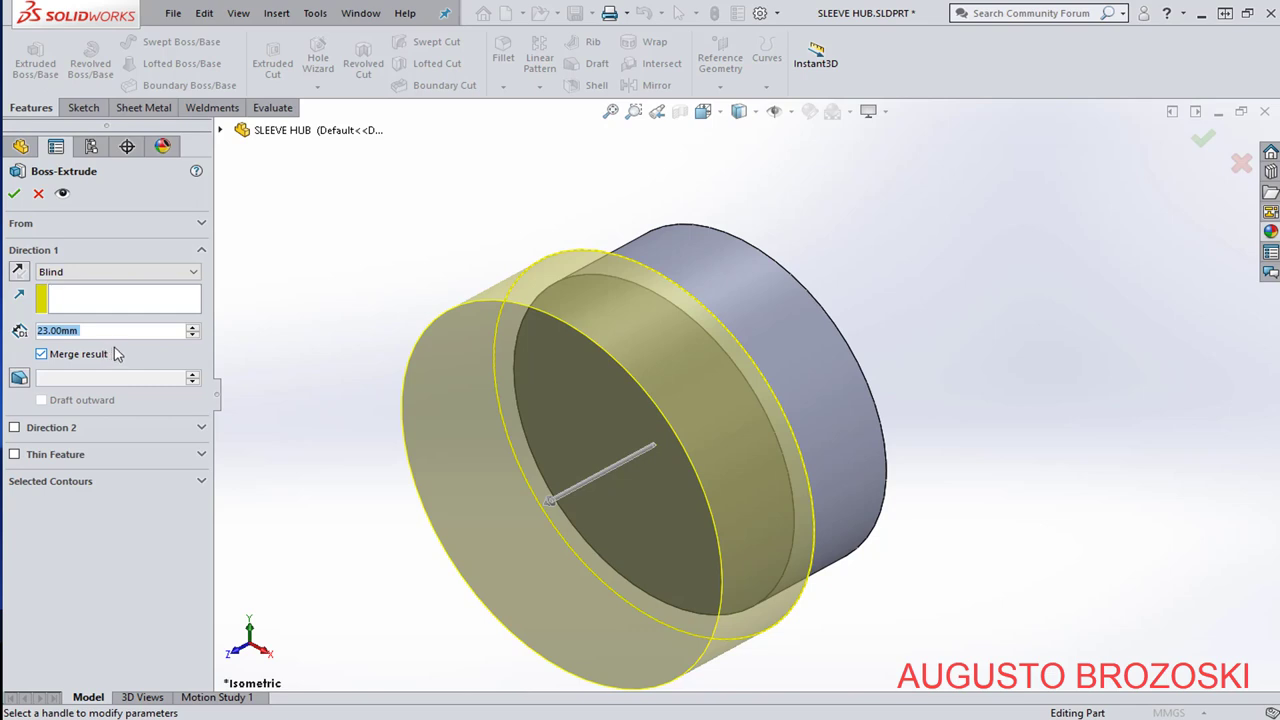
type("22")
mouse_move(137, 352)
key("Return")
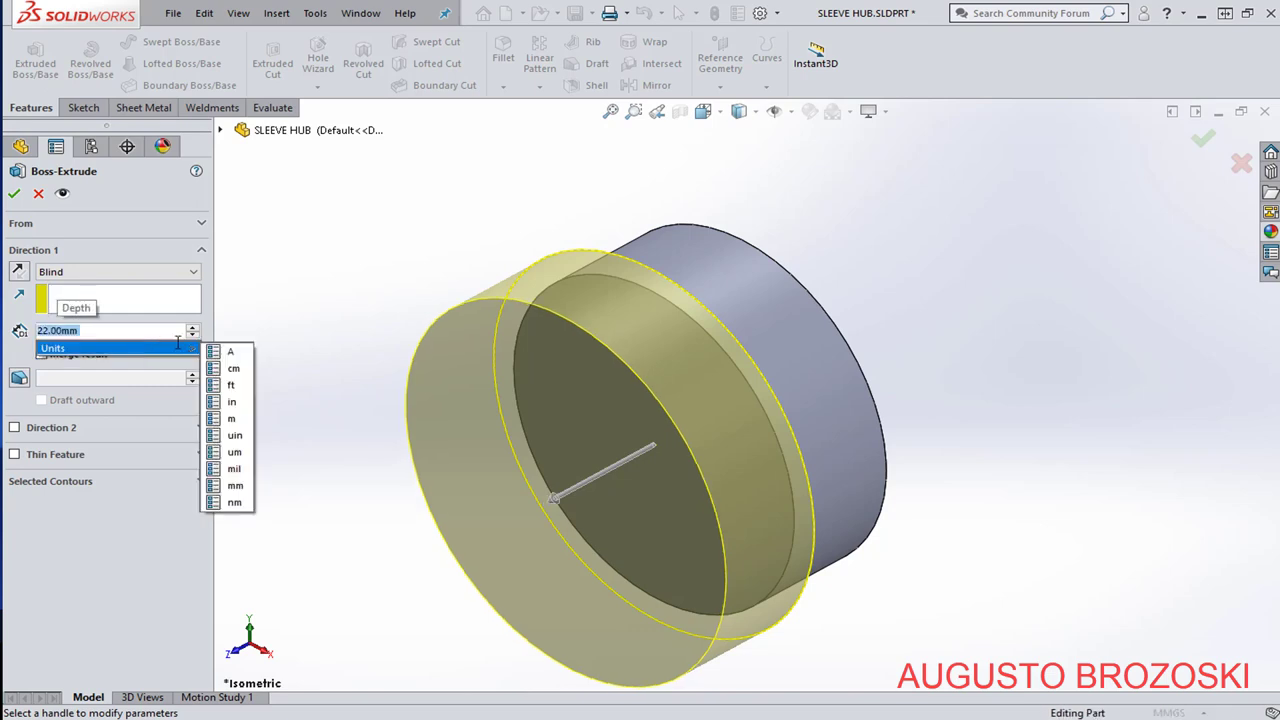
left_click(27, 202)
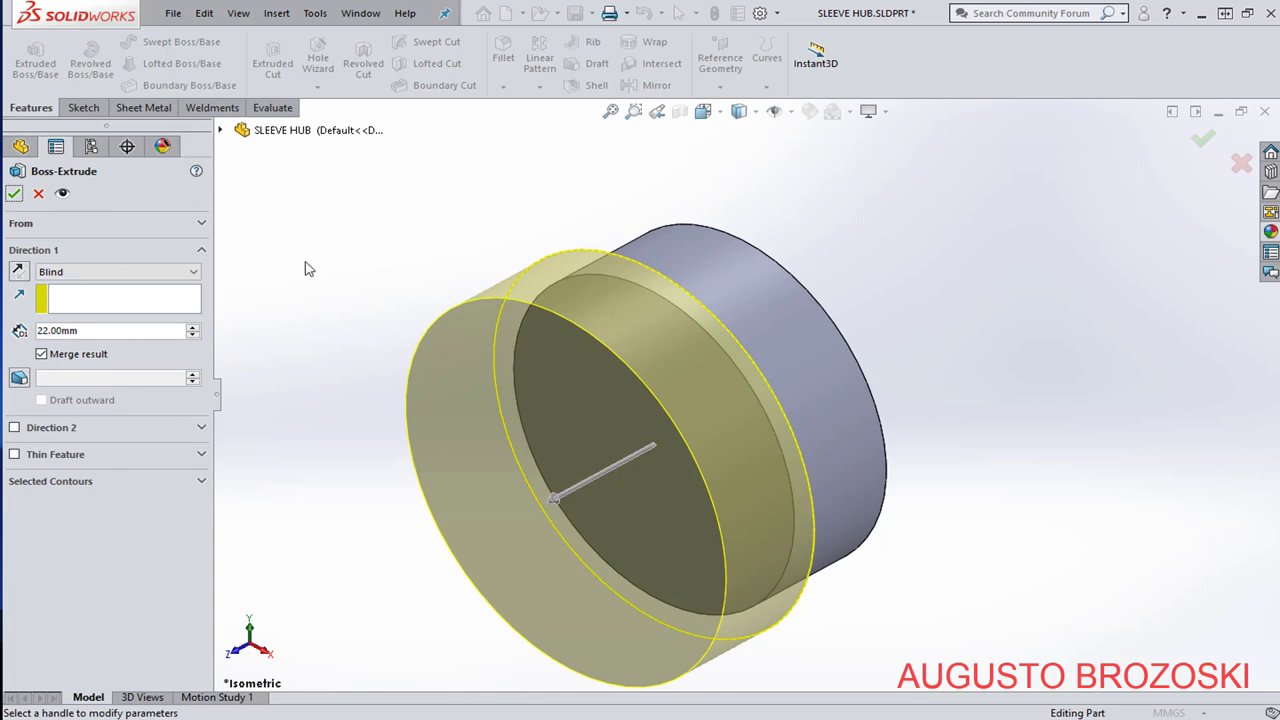
left_click(16, 193)
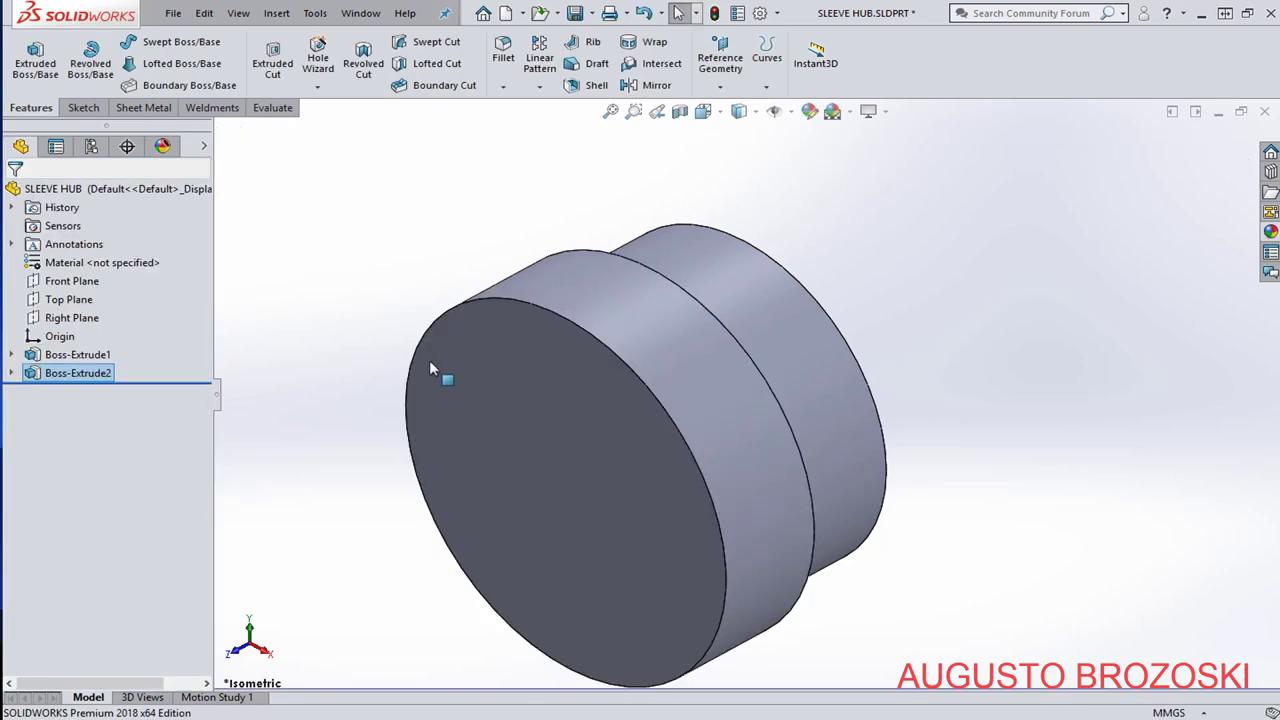
Set the isometric view and save SLEEVE HUB.
left_click(703, 111)
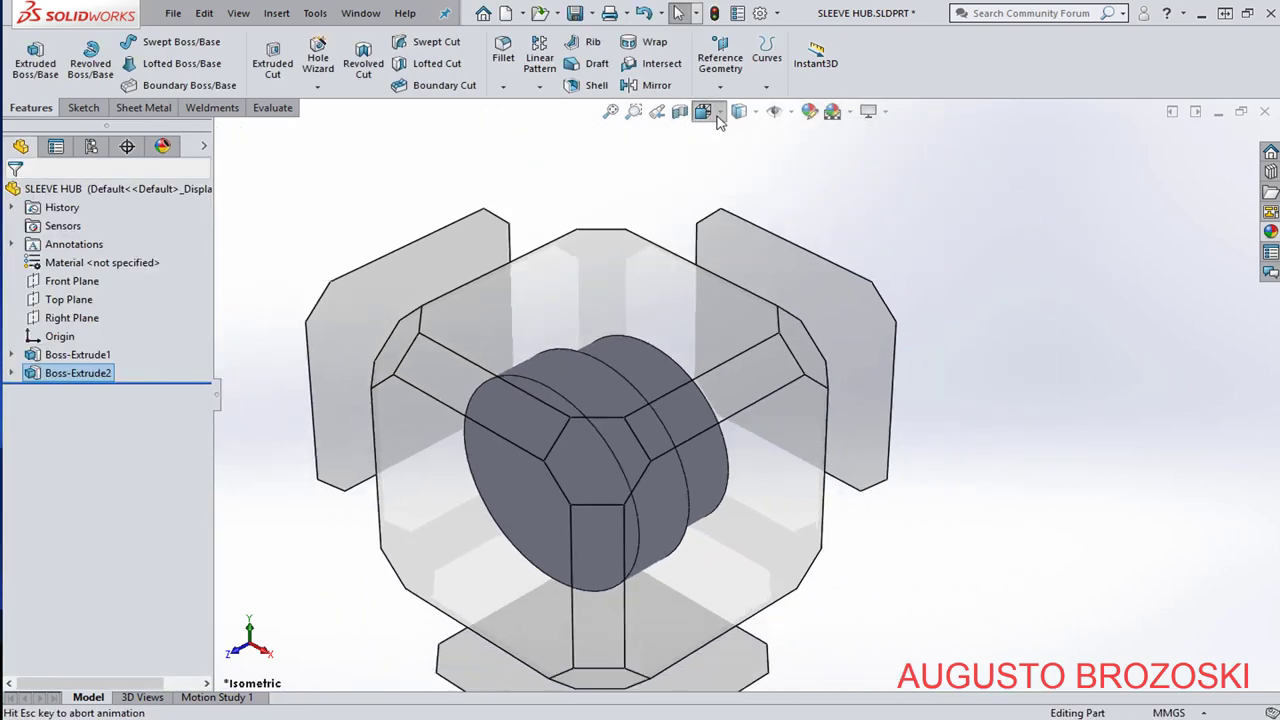
left_click(806, 159)
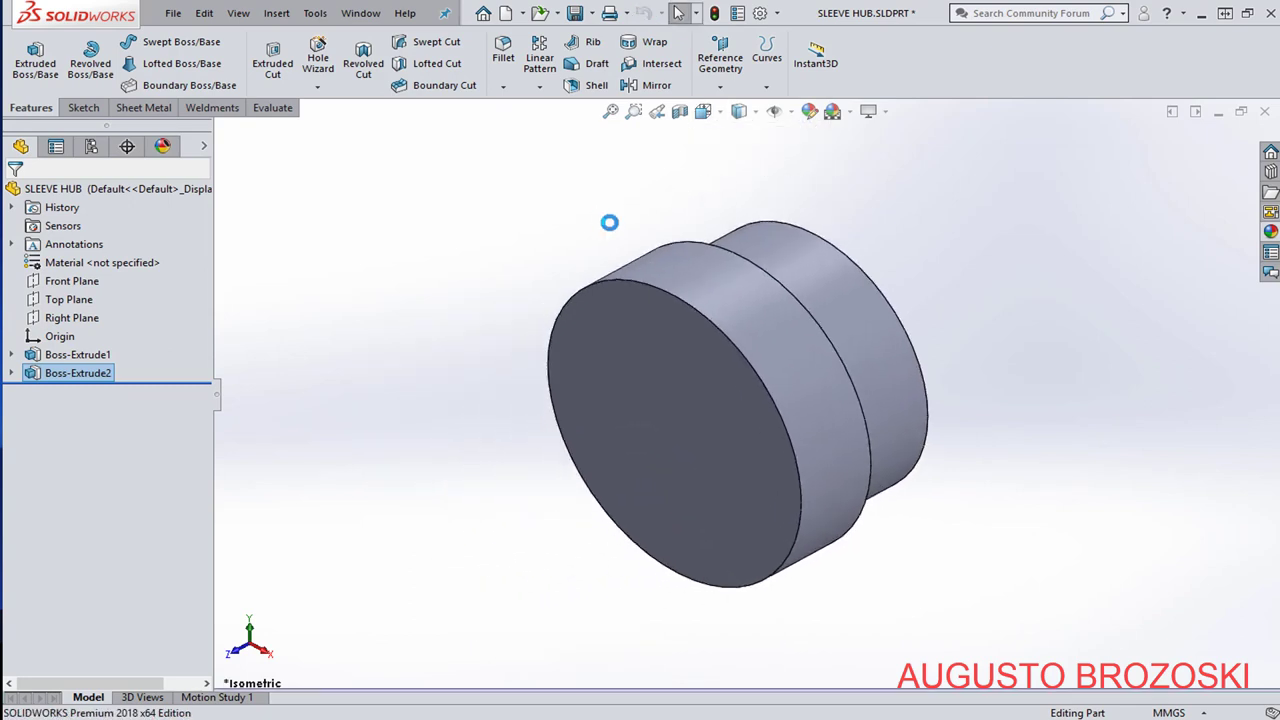
left_click(576, 13)
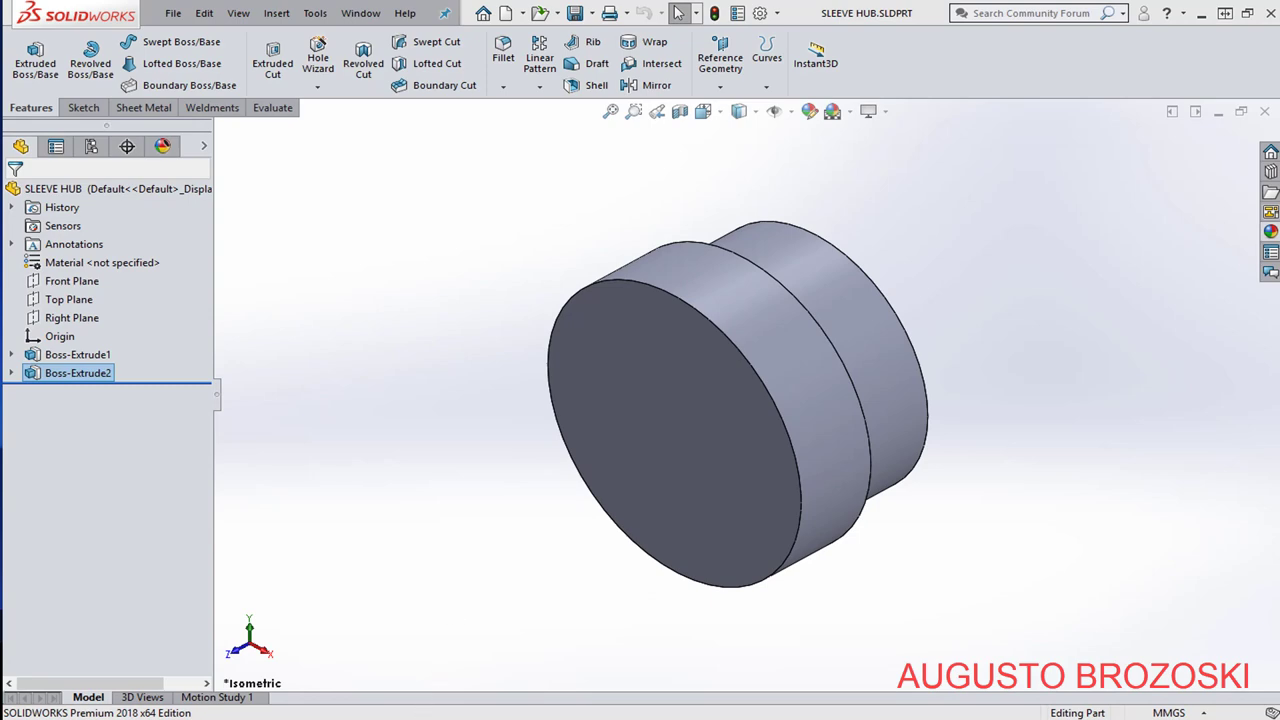
key("alt+Tab")
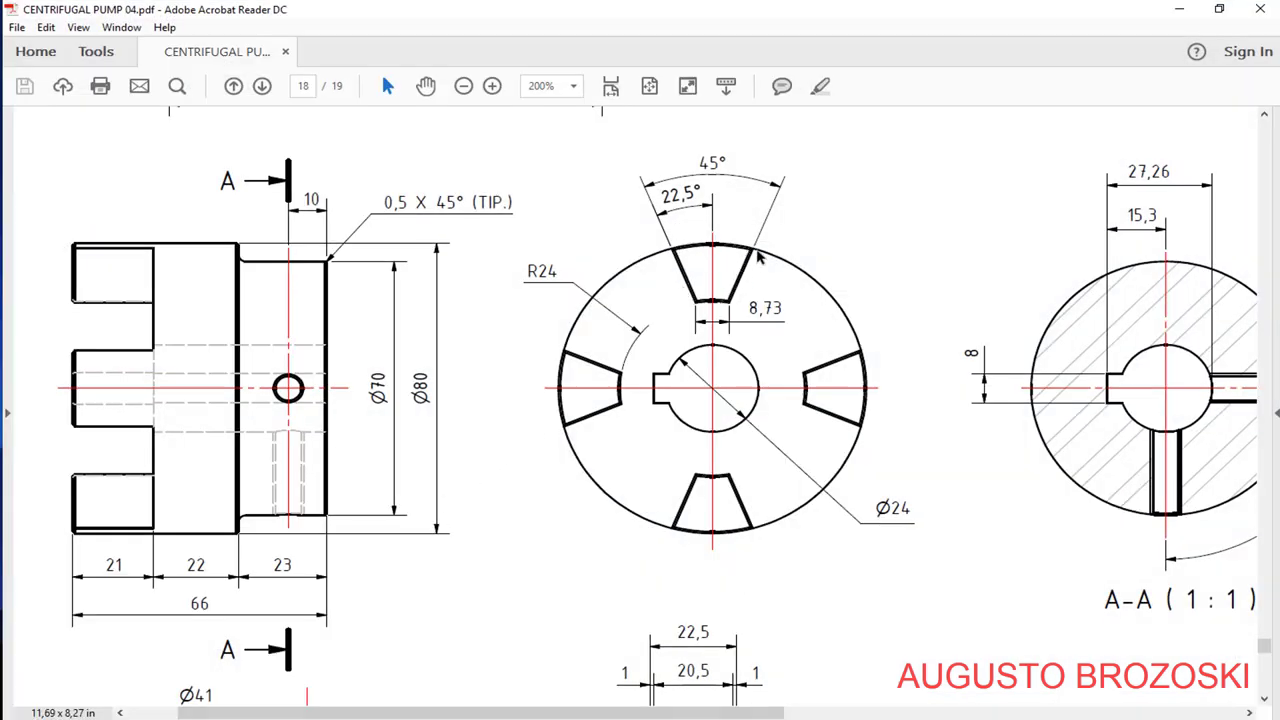
Start Sketch3 on the hub's Ø80 front face and view it normal to the sketch.
left_click(1175, 10)
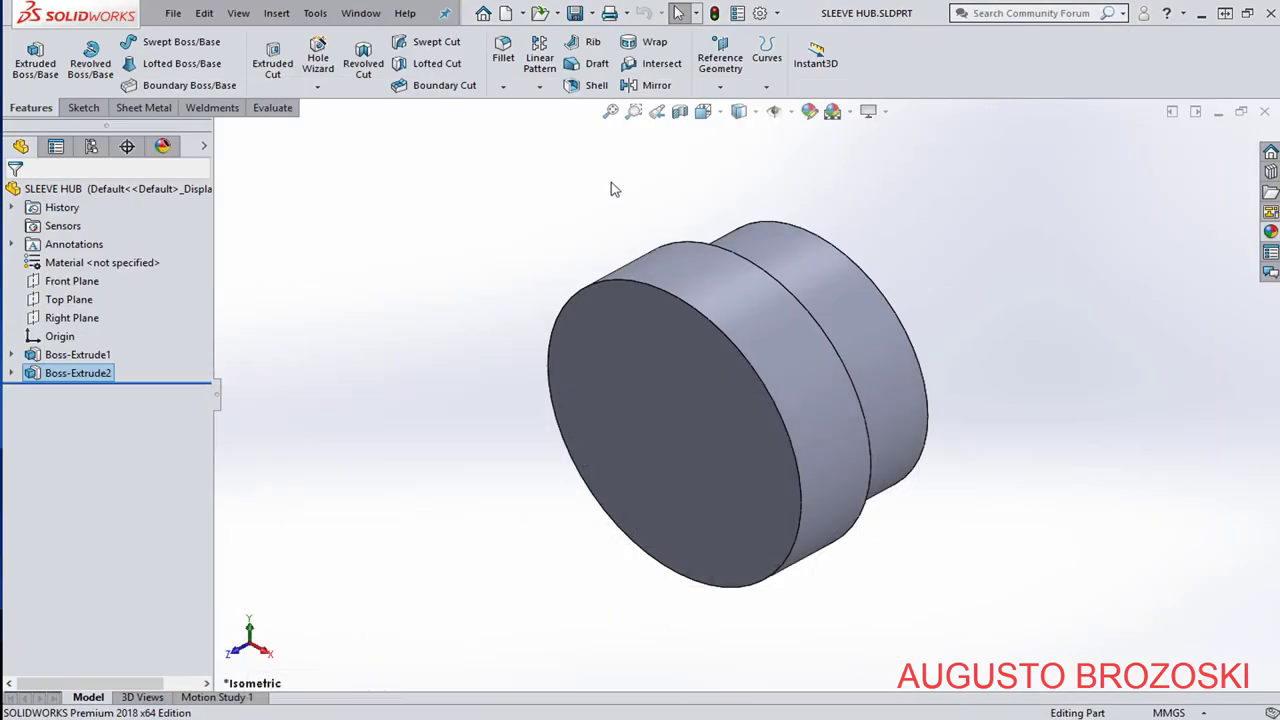
left_click(84, 108)
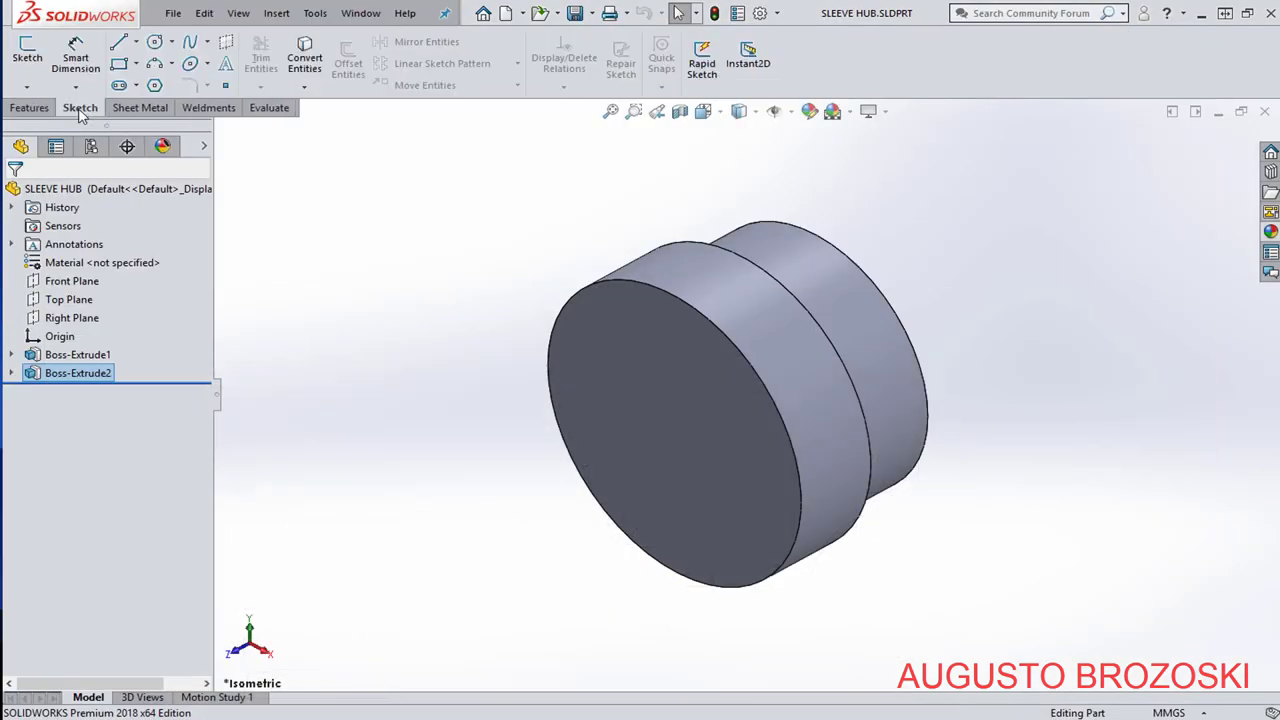
left_click(27, 50)
left_click(625, 360)
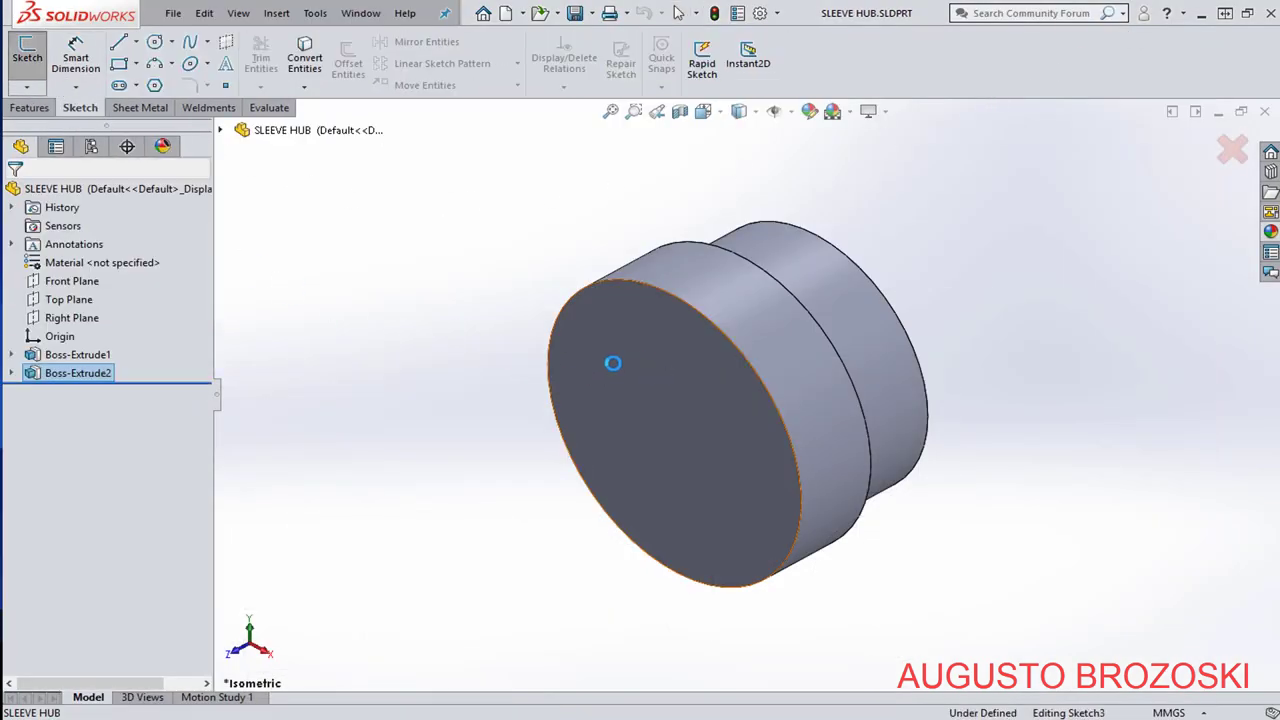
right_click(75, 396)
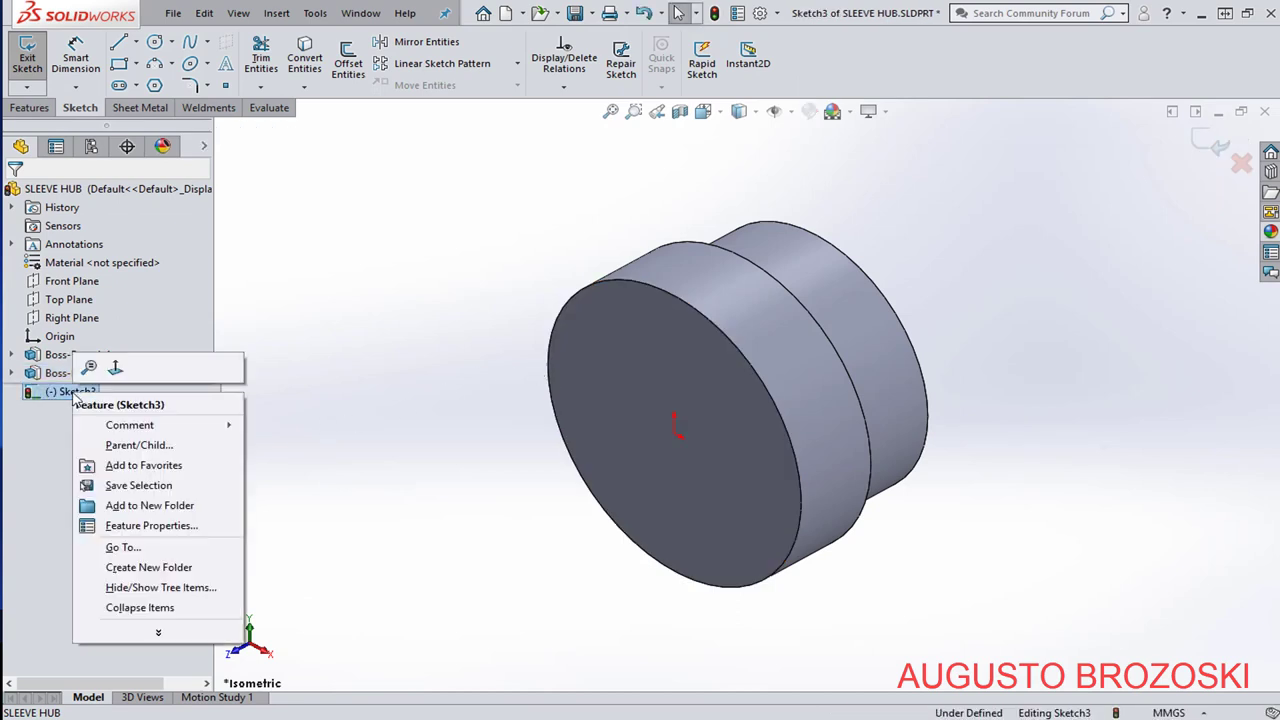
left_click(116, 368)
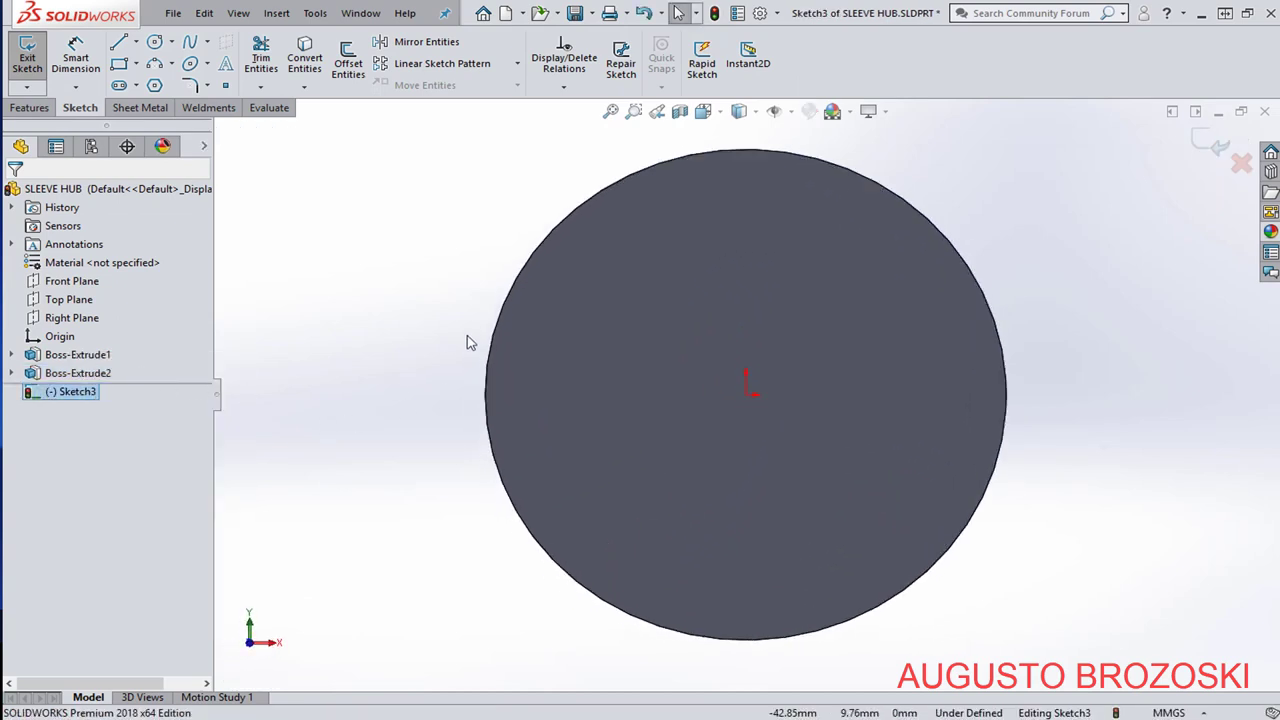
scroll(860, 235, "down", 2)
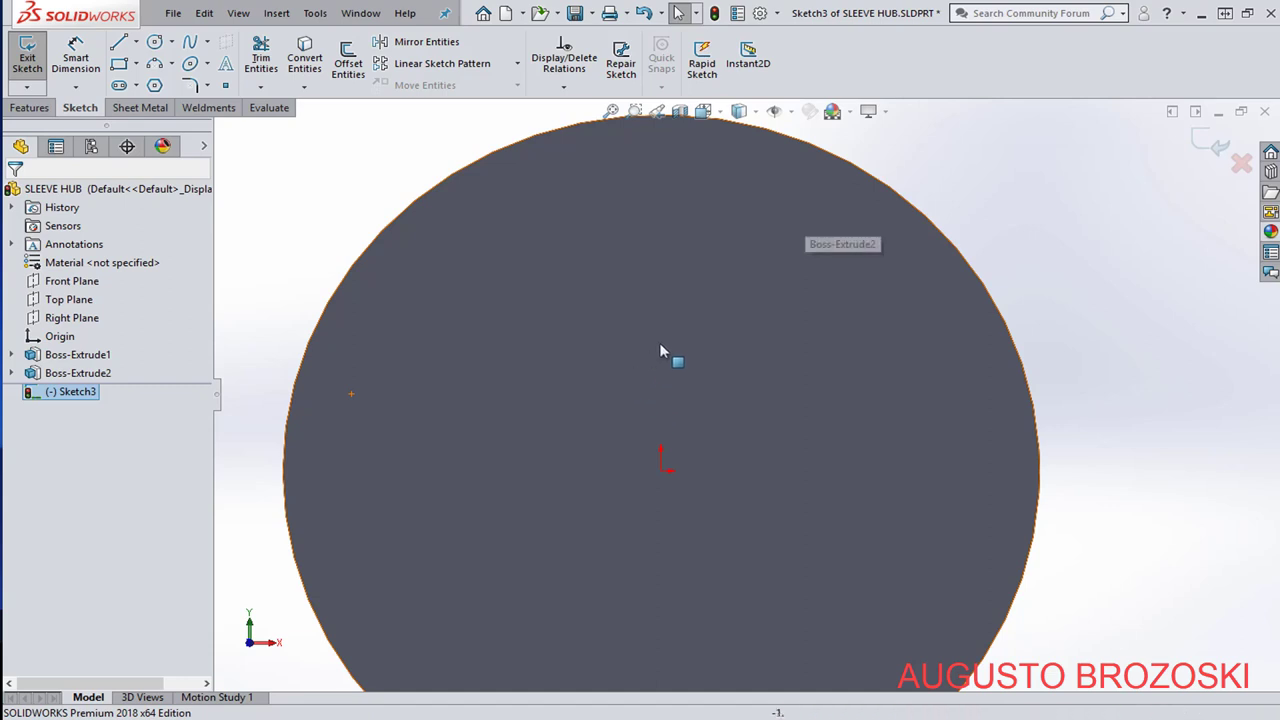
middle_click_drag(697, 302, 728, 357, "ctrl")
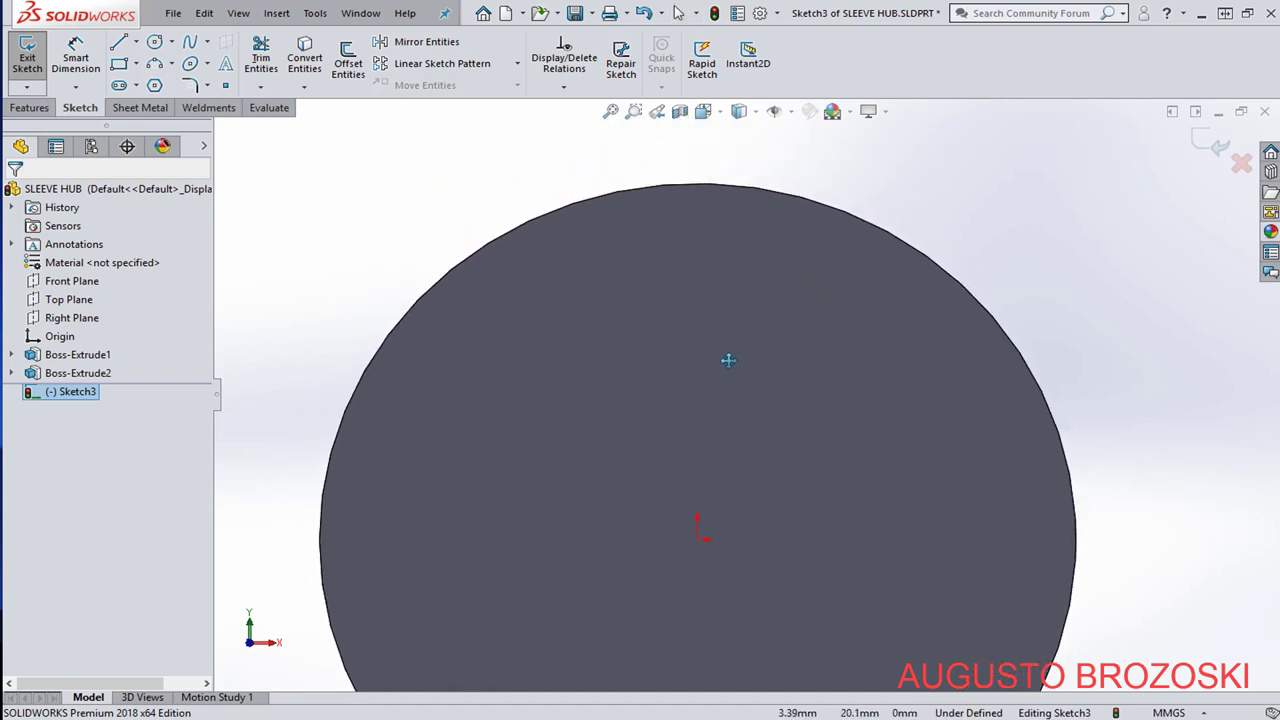
Draw a vertical construction centreline from the origin to the face's top edge.
left_click(137, 43)
left_click(140, 83)
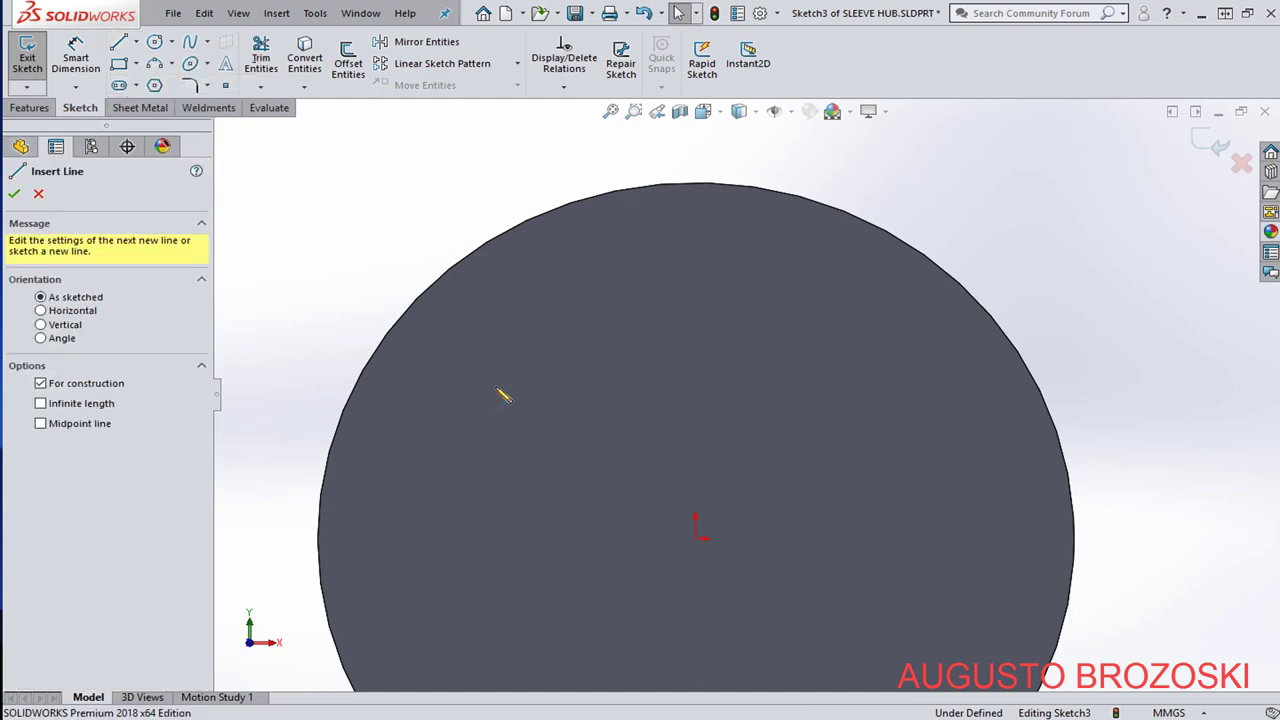
left_click(697, 530)
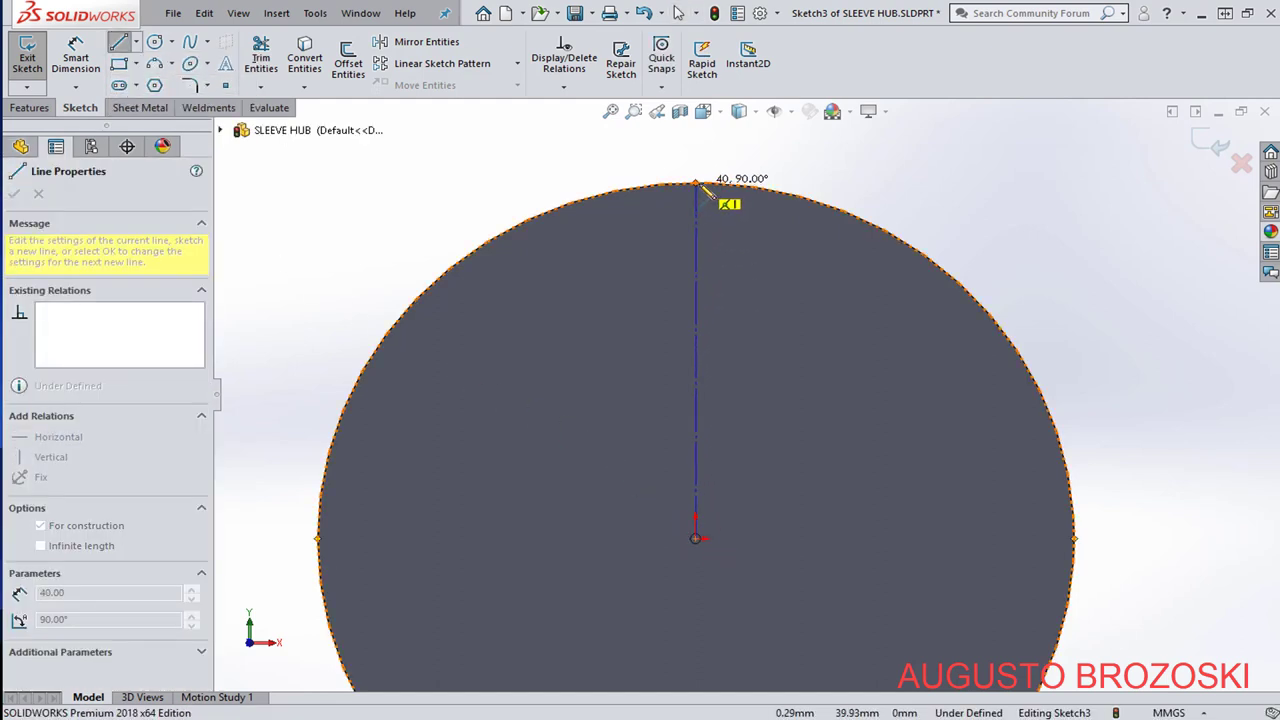
left_click(697, 183)
key("Escape")
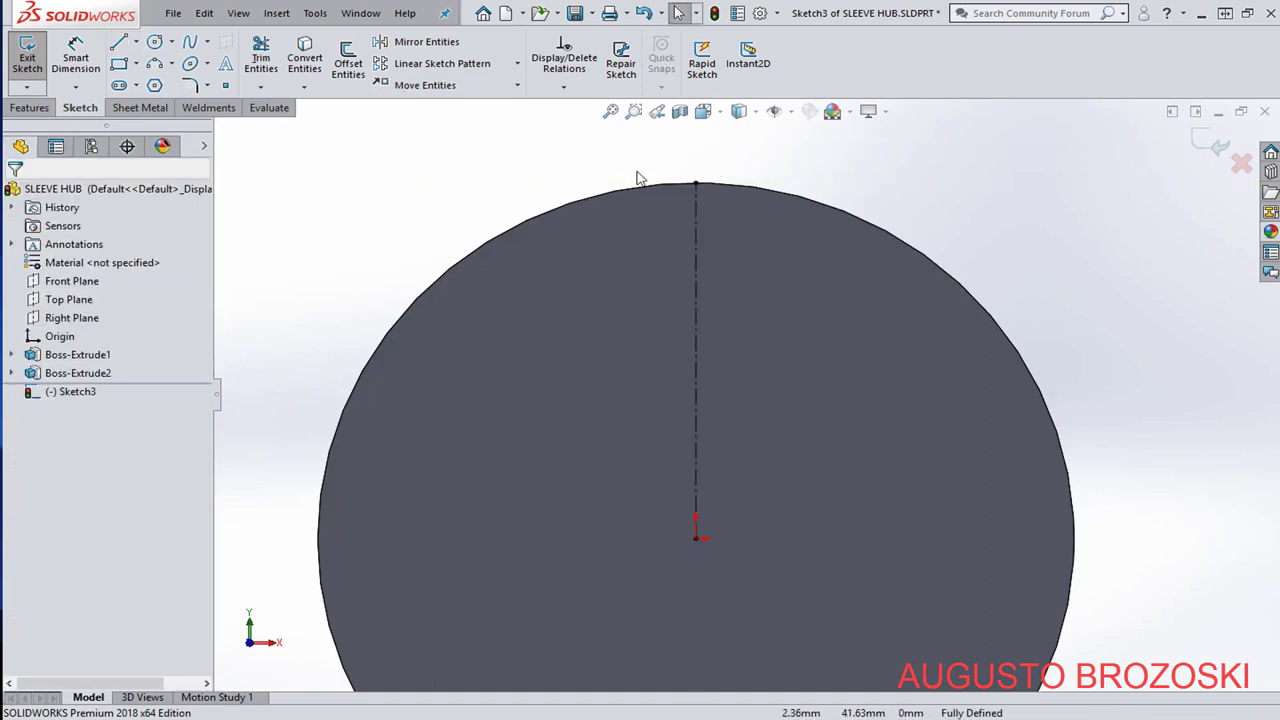
Draw two slanted lines running inward from the outer edge on either side of the centreline.
left_click(119, 43)
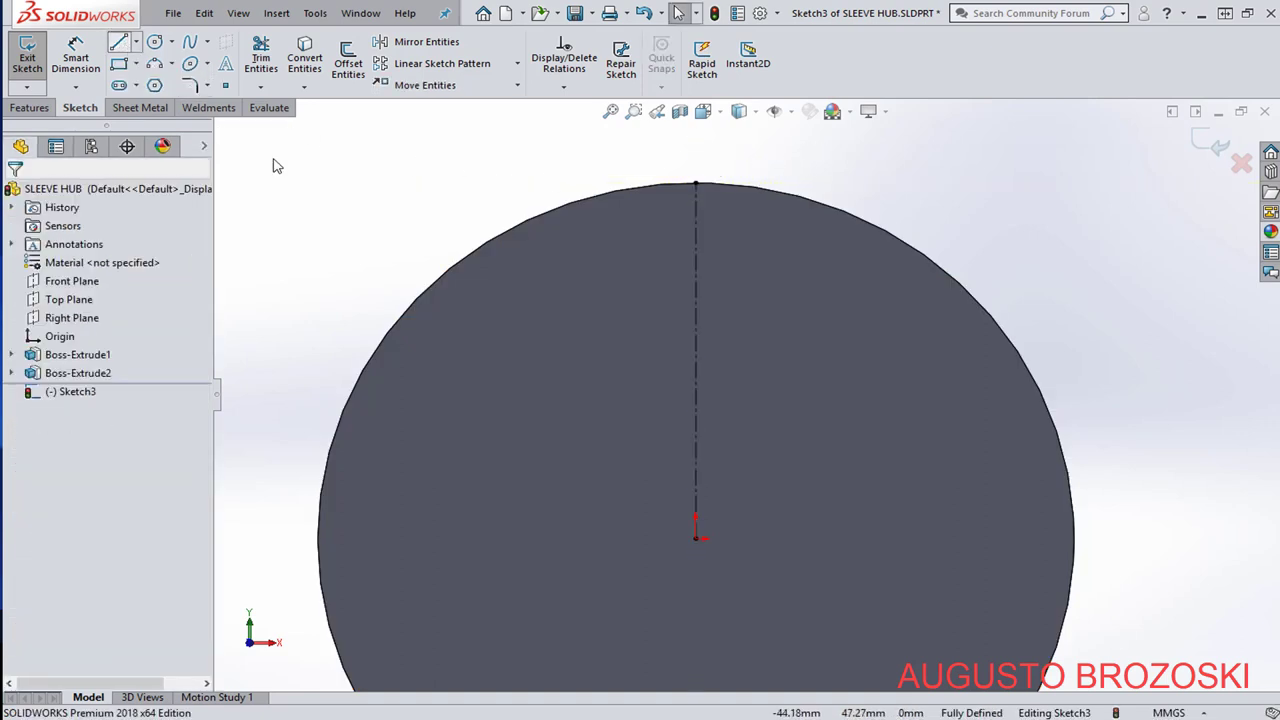
left_click(577, 215)
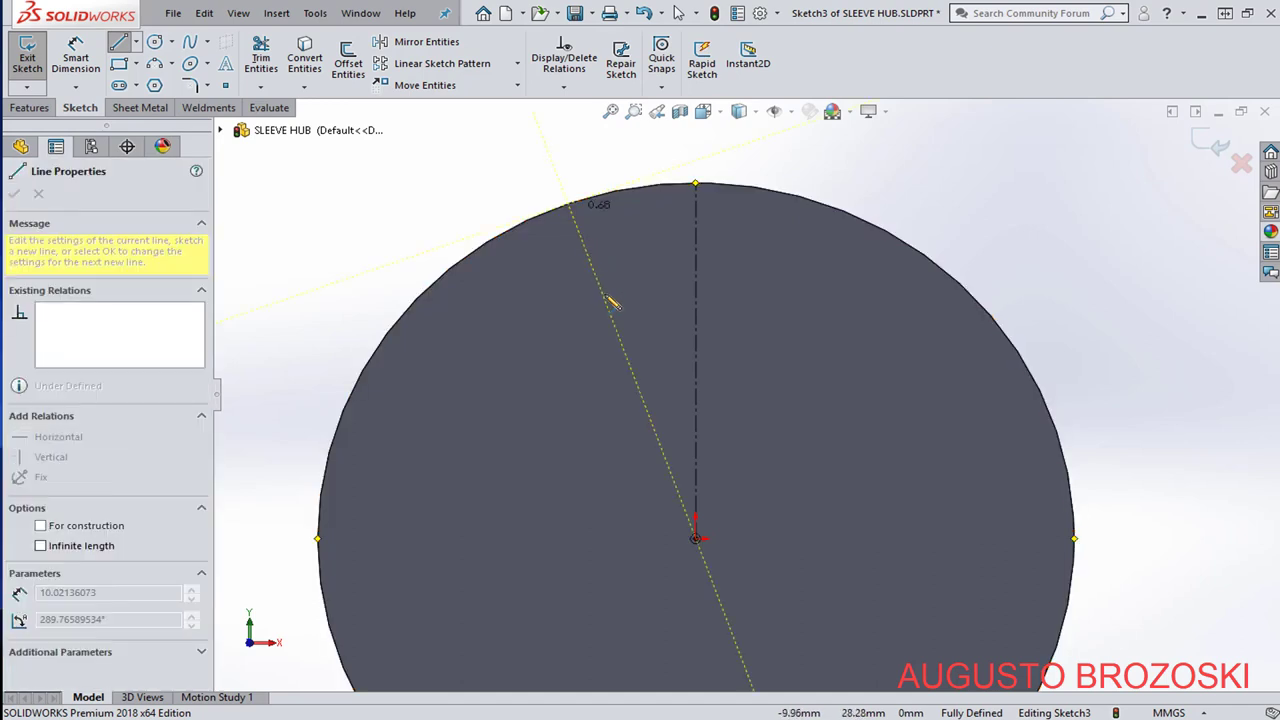
left_click(644, 335)
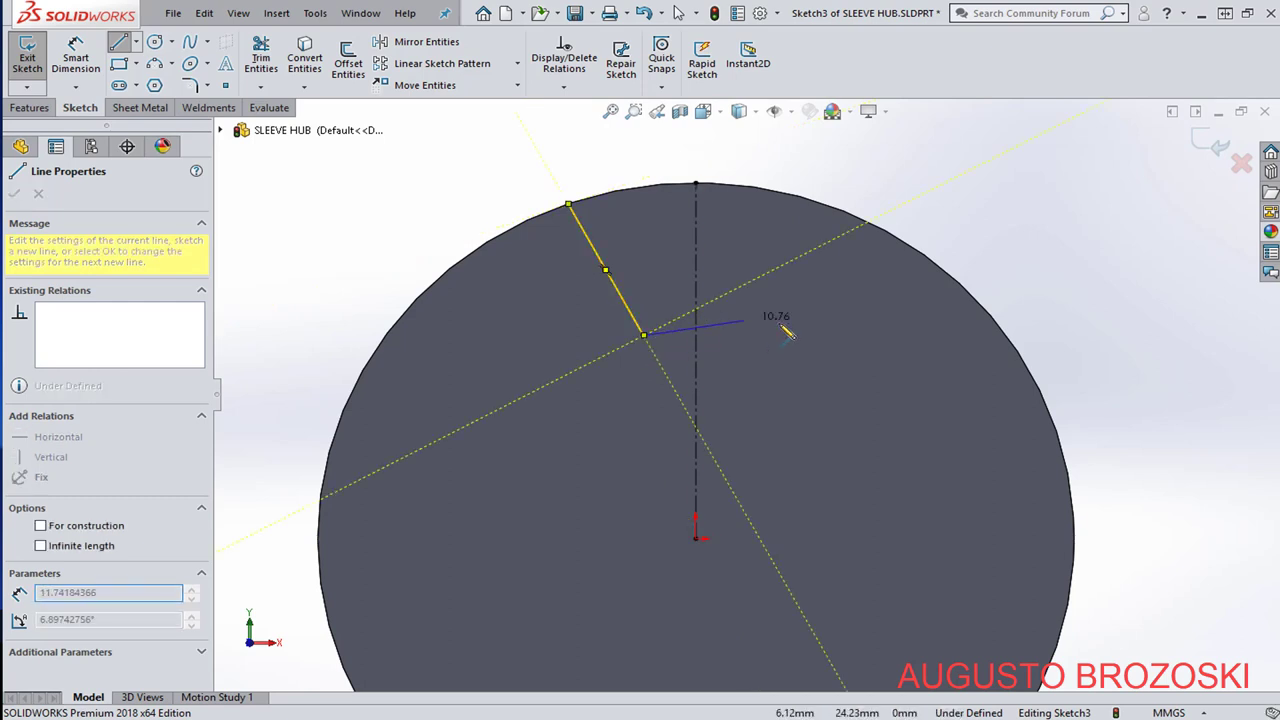
key("Escape")
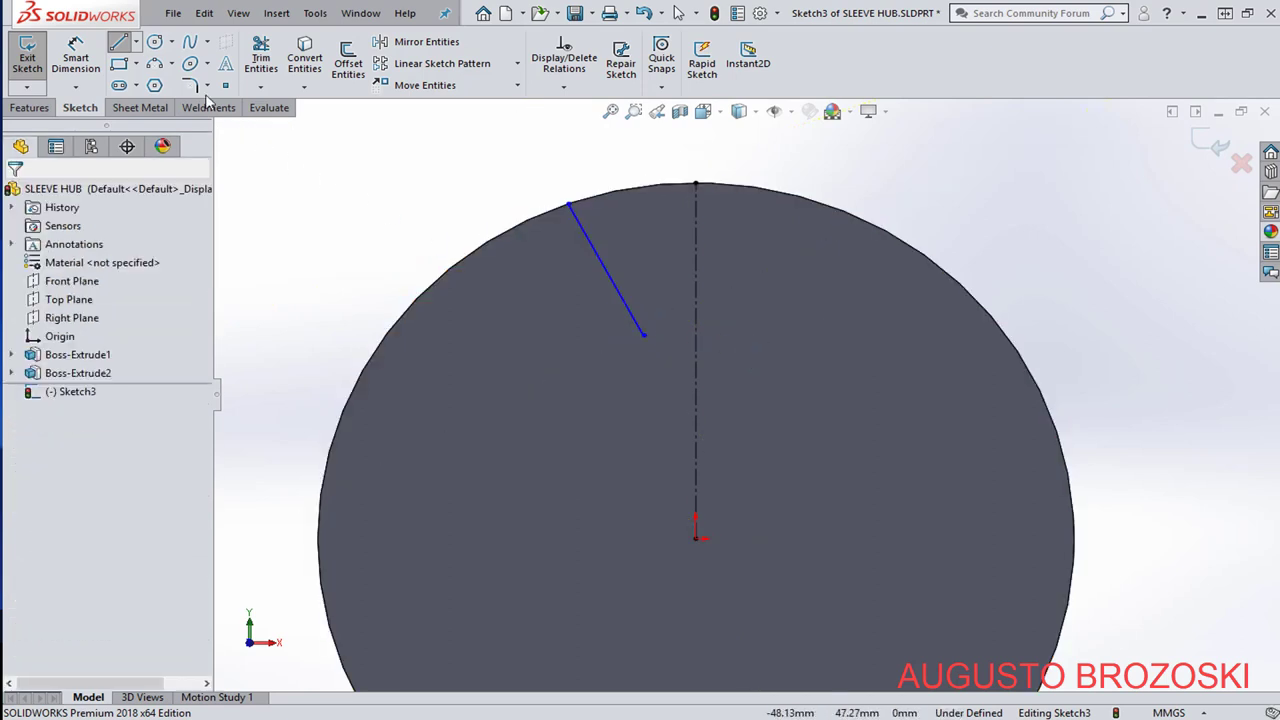
key("l")
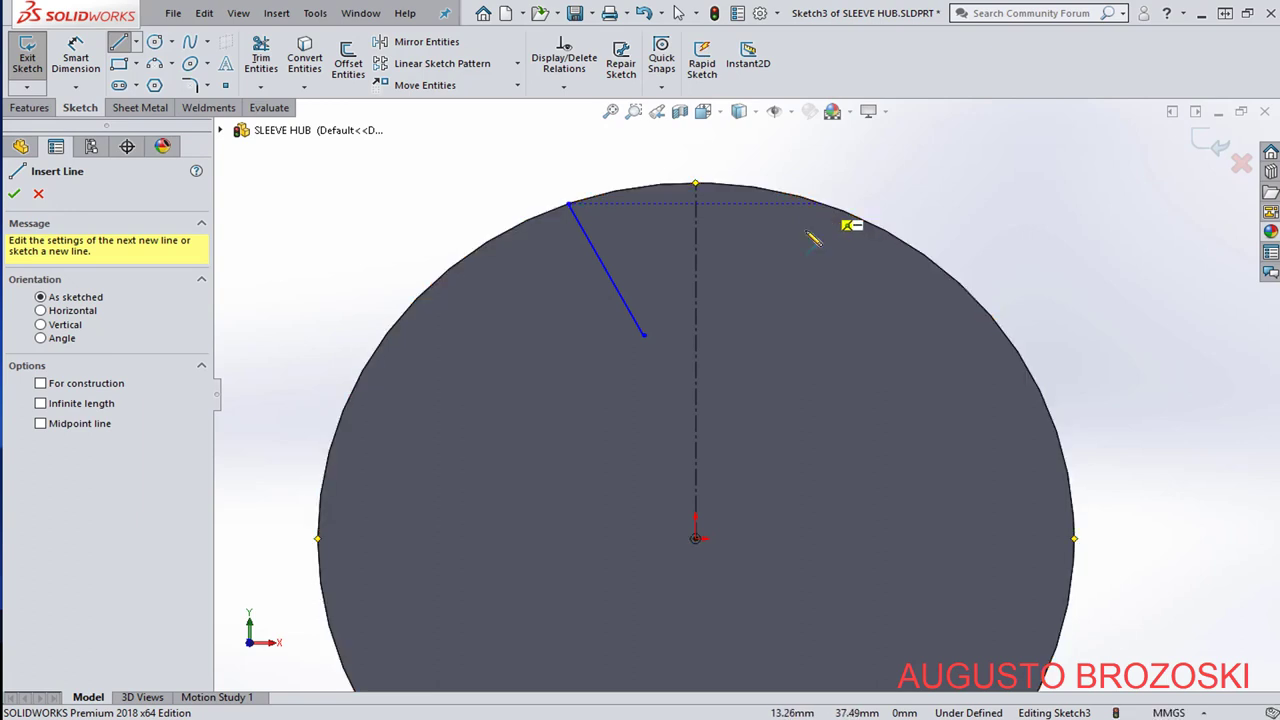
left_click(821, 207)
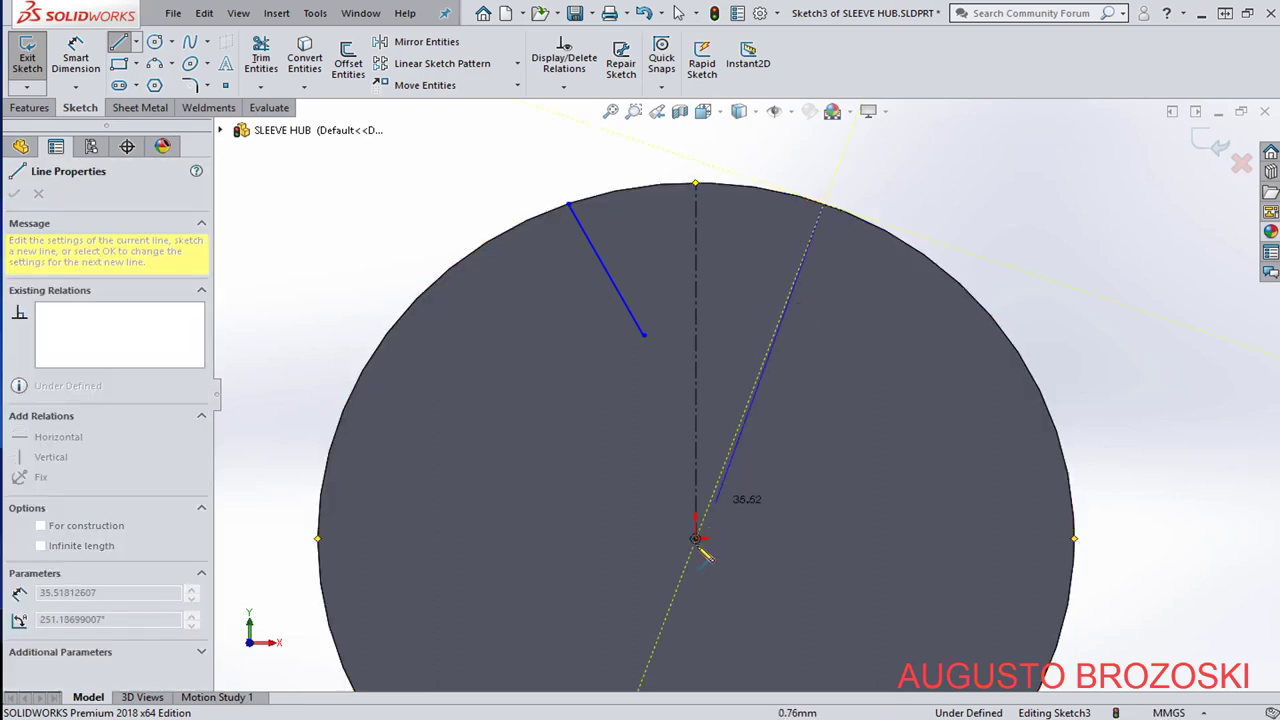
left_click(740, 335)
key("Escape")
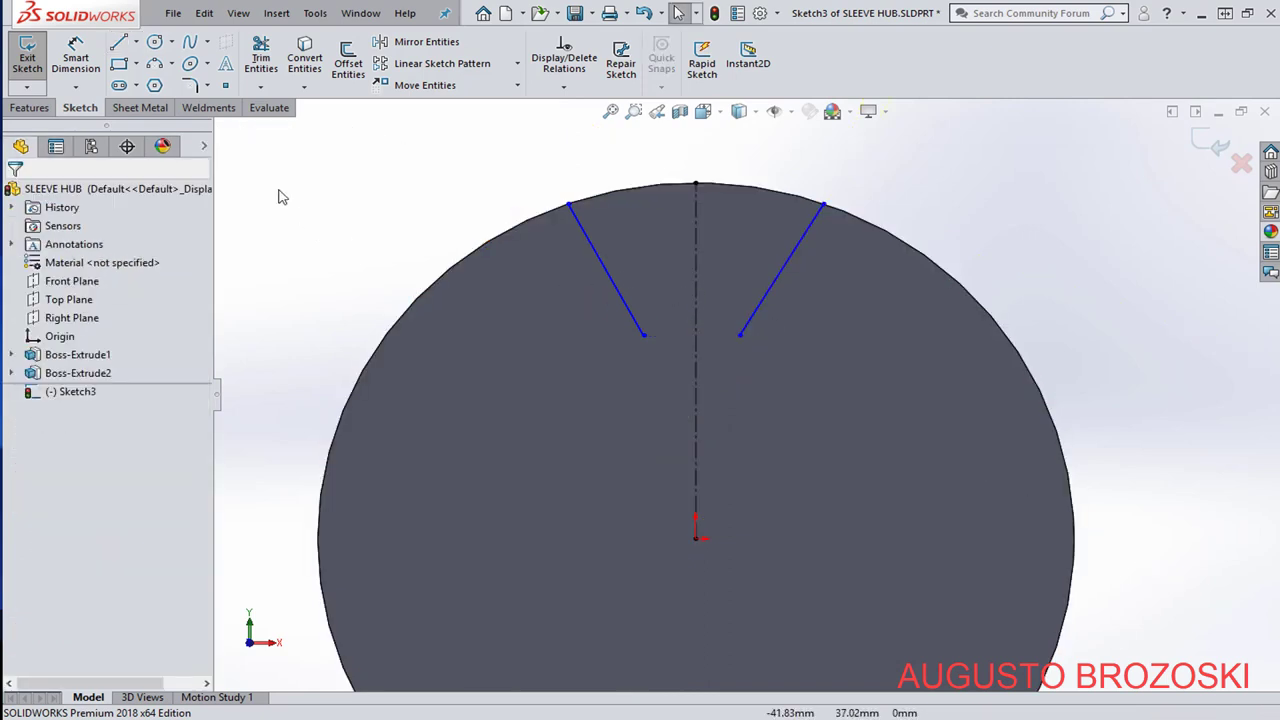
Draw a circle centred on the origin whose radius meets the slanted lines' inner ends.
key("c")
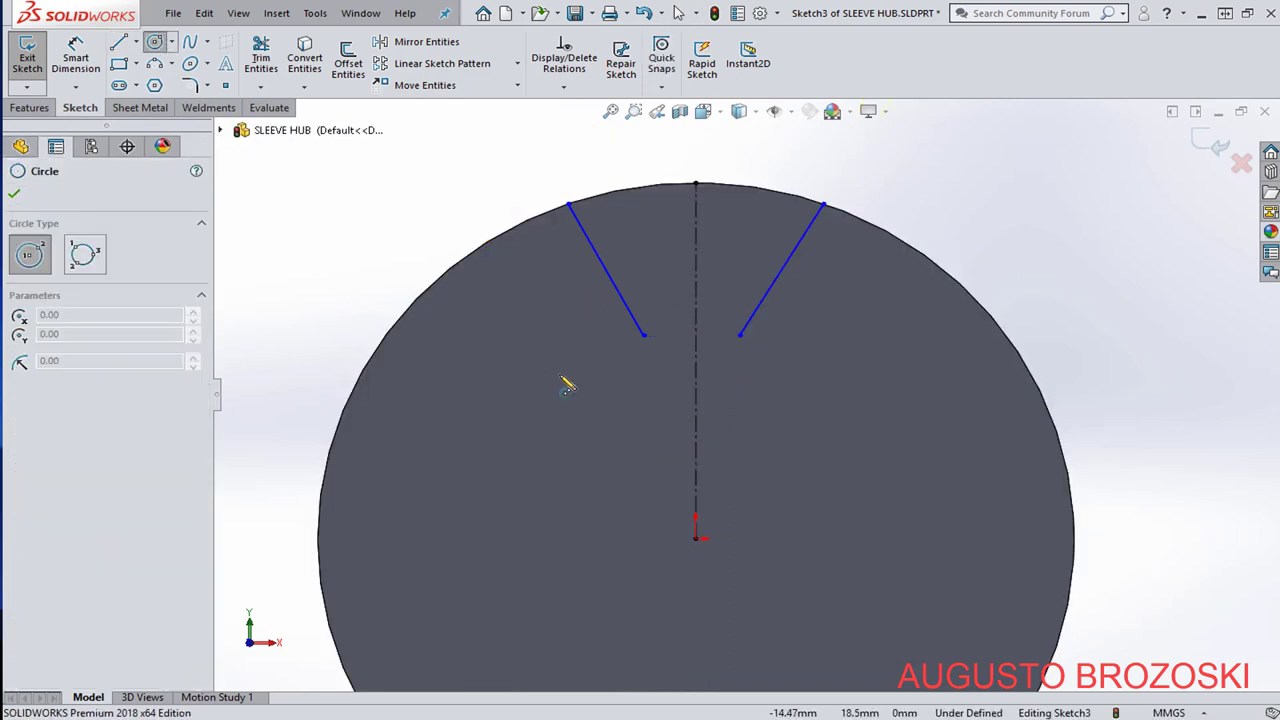
left_click(695, 535)
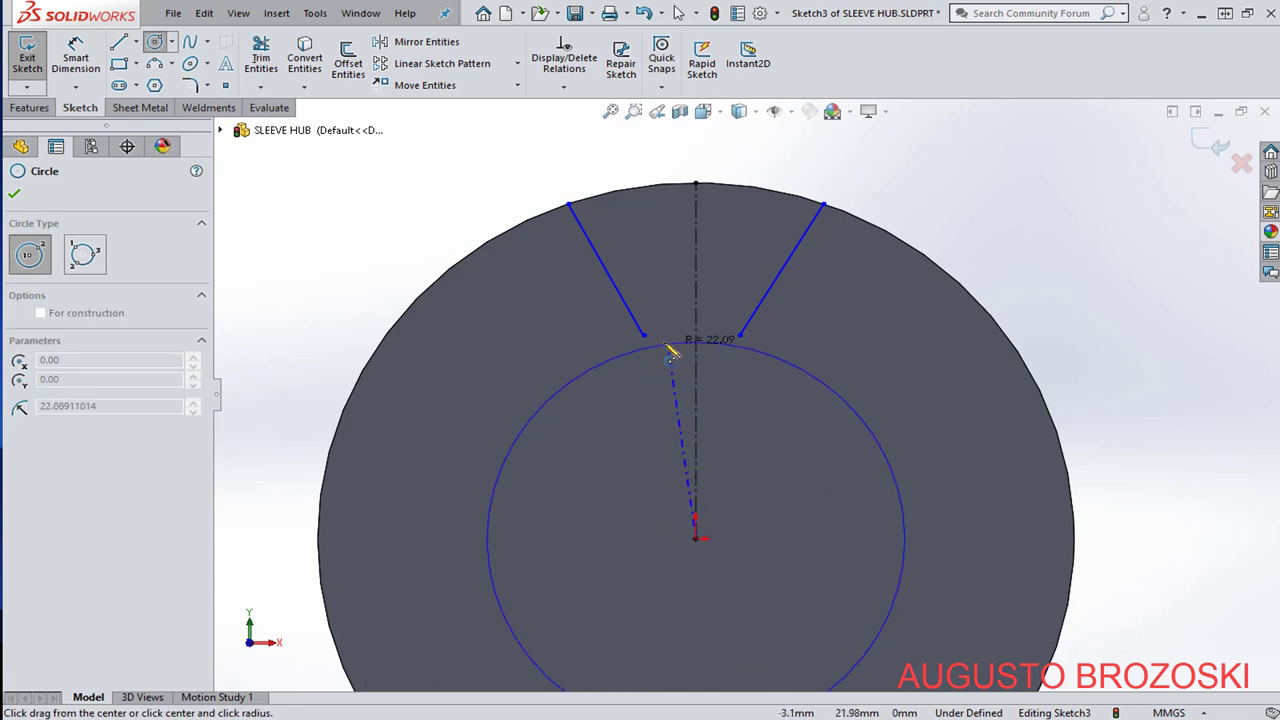
left_click(667, 351)
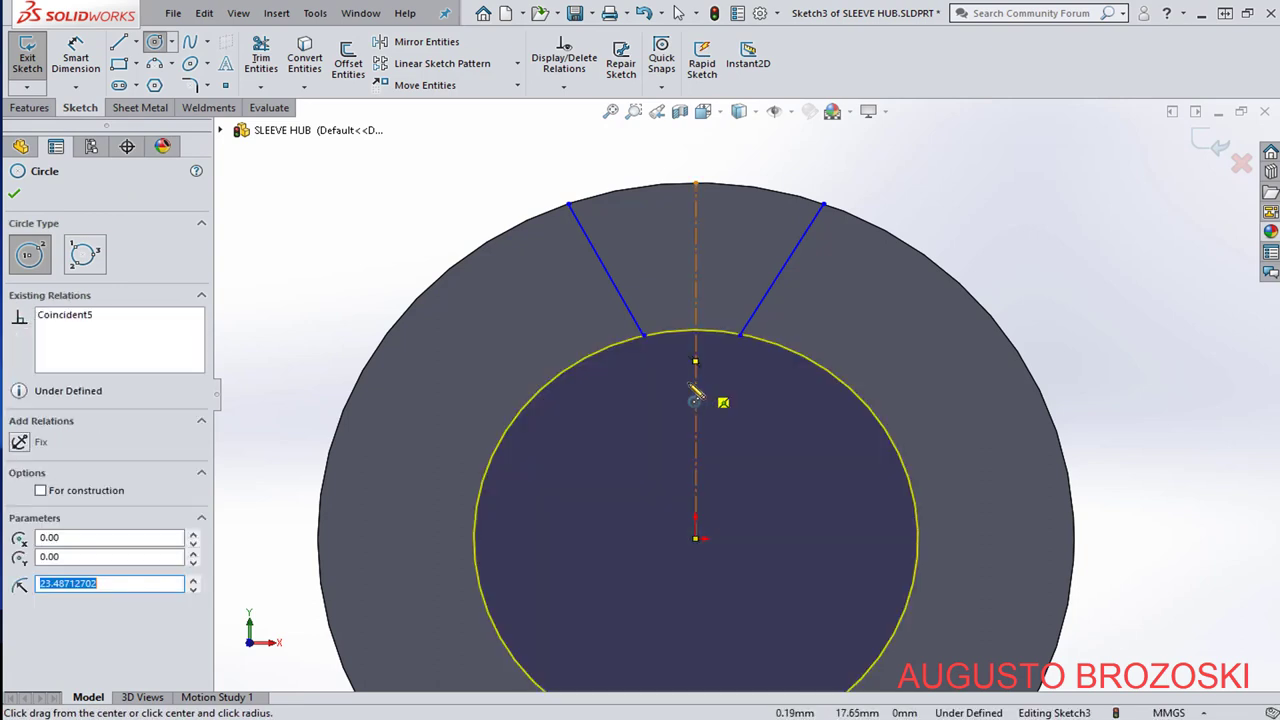
key("Escape")
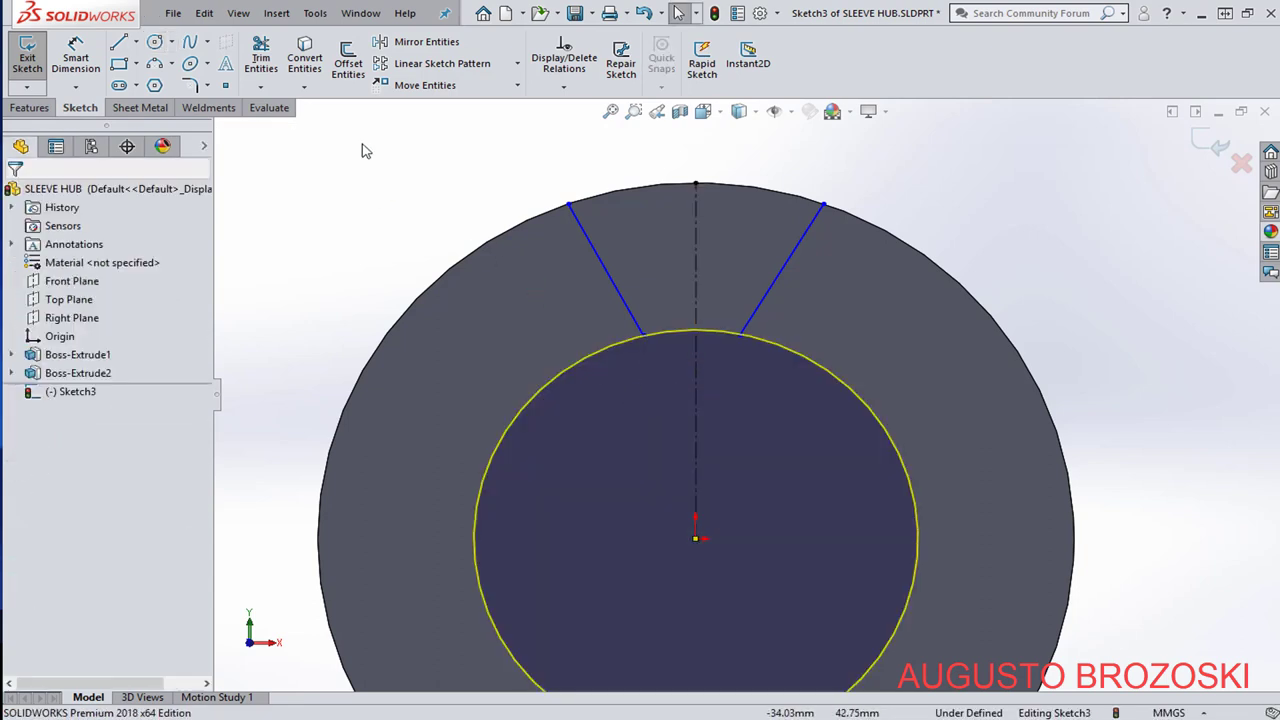
Convert the face's outer circular edge into a sketch circle.
left_click(305, 60)
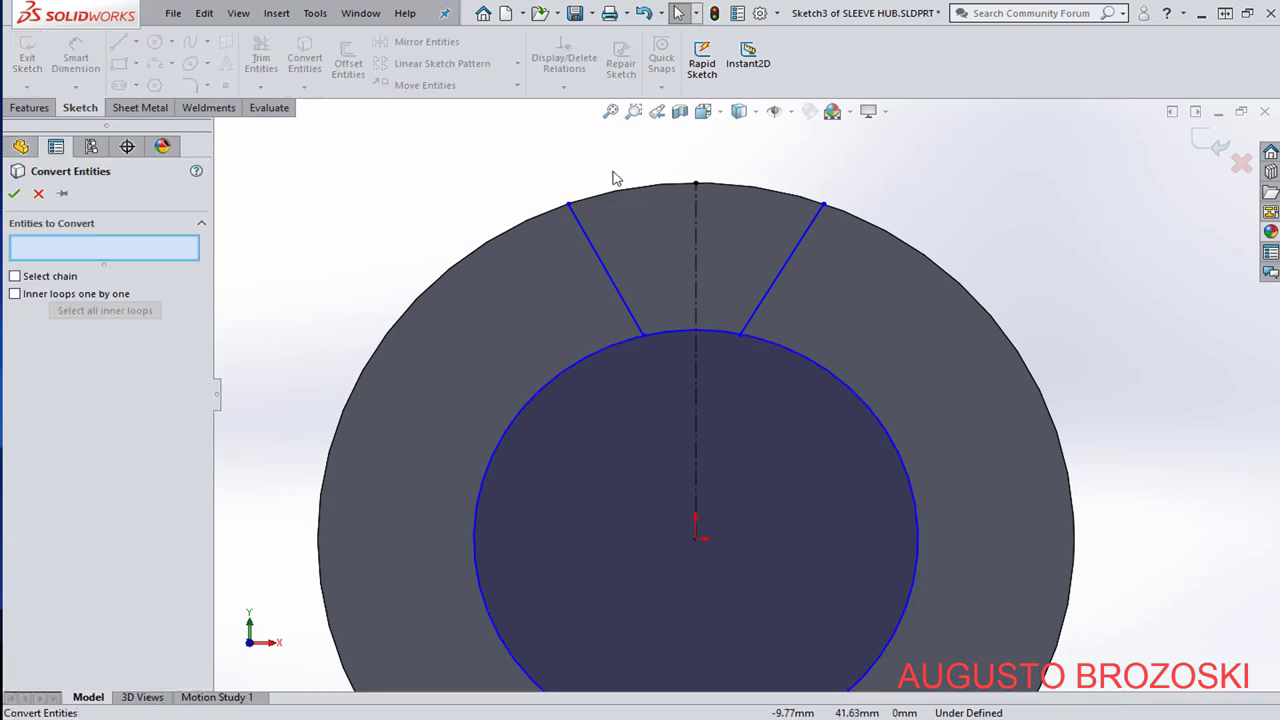
left_click(619, 193)
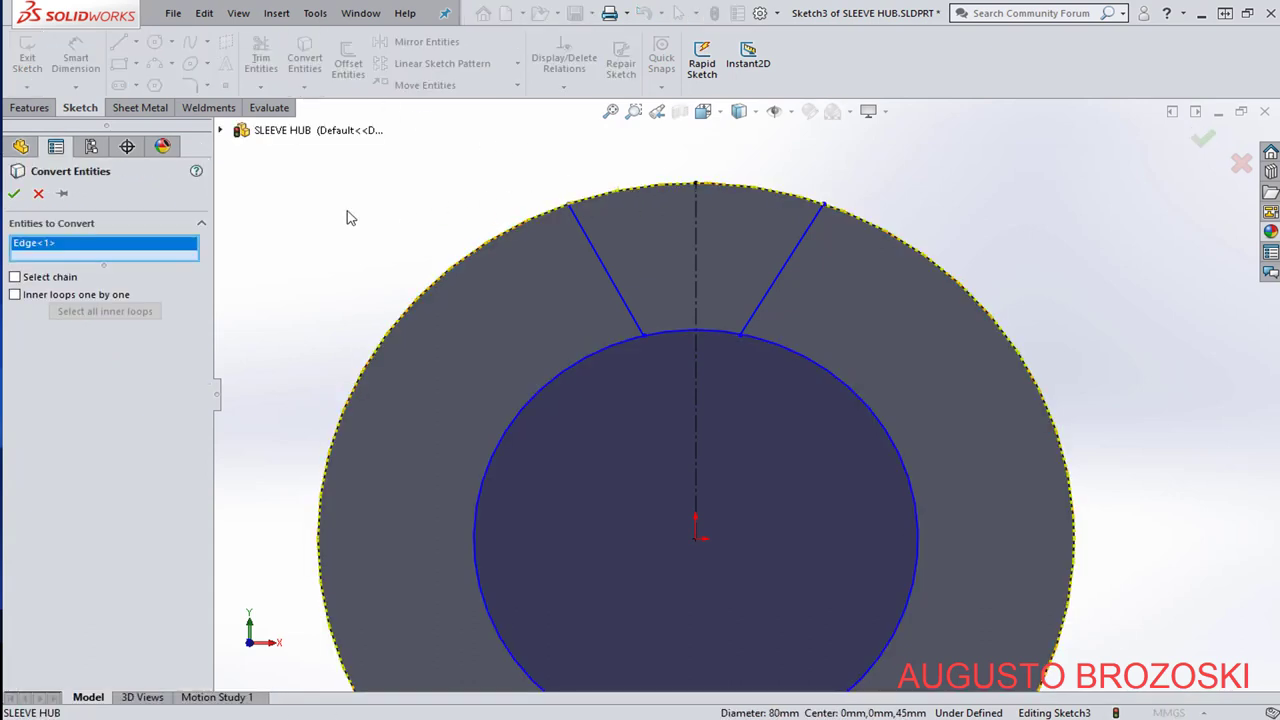
left_click(13, 196)
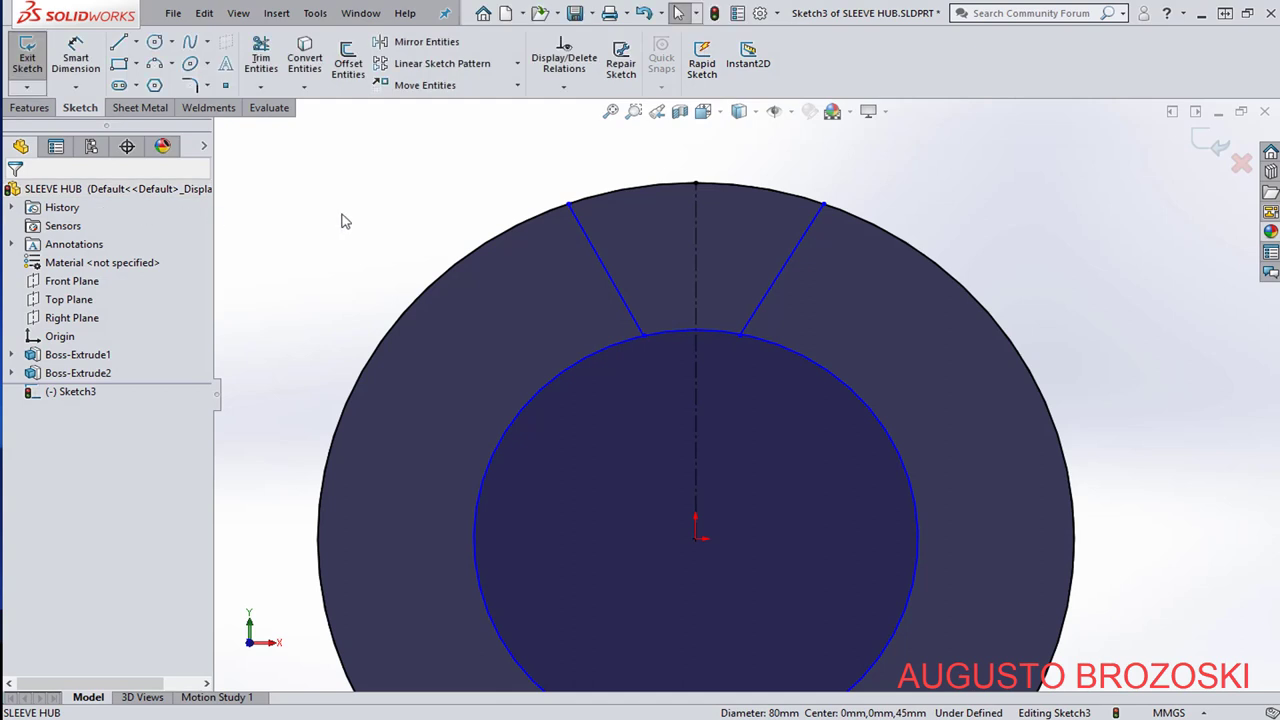
Trim the inner circle outside the slot, leaving only the short bottom arc.
left_click(260, 55)
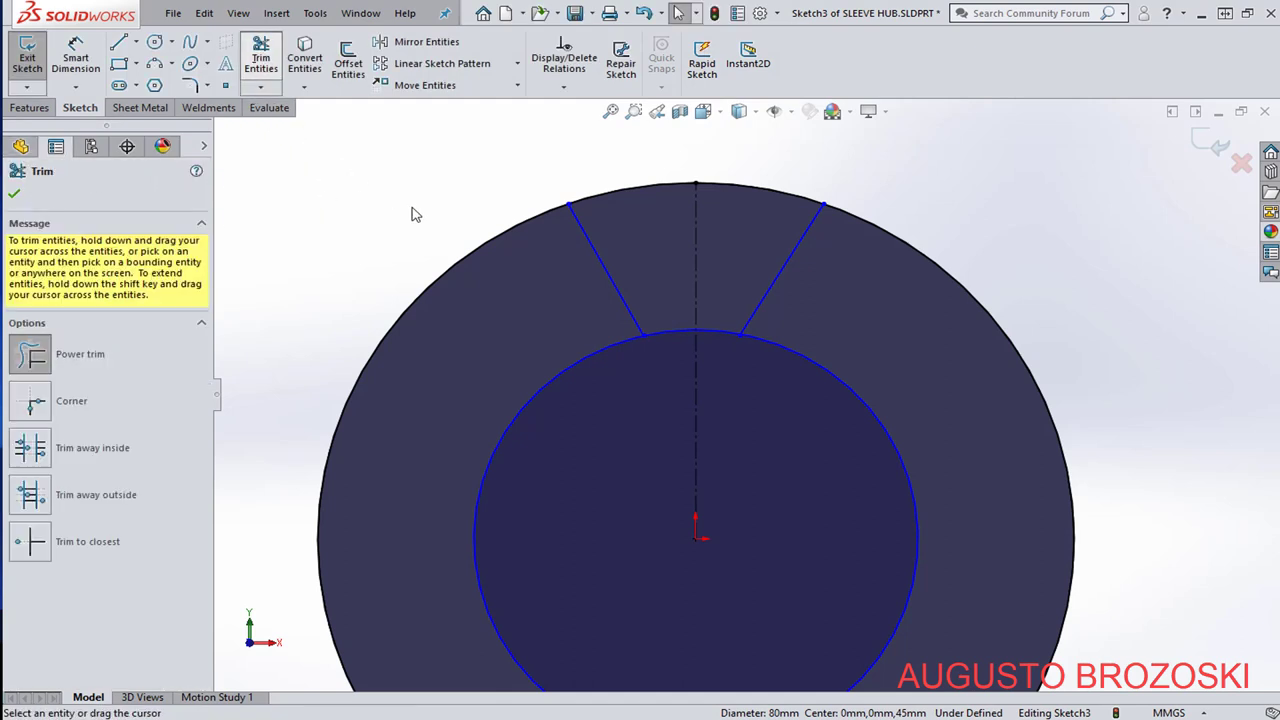
mouse_move(447, 237)
left_mouse_down()
mouse_move(537, 382)
mouse_move(583, 429)
mouse_move(536, 383)
left_mouse_up()
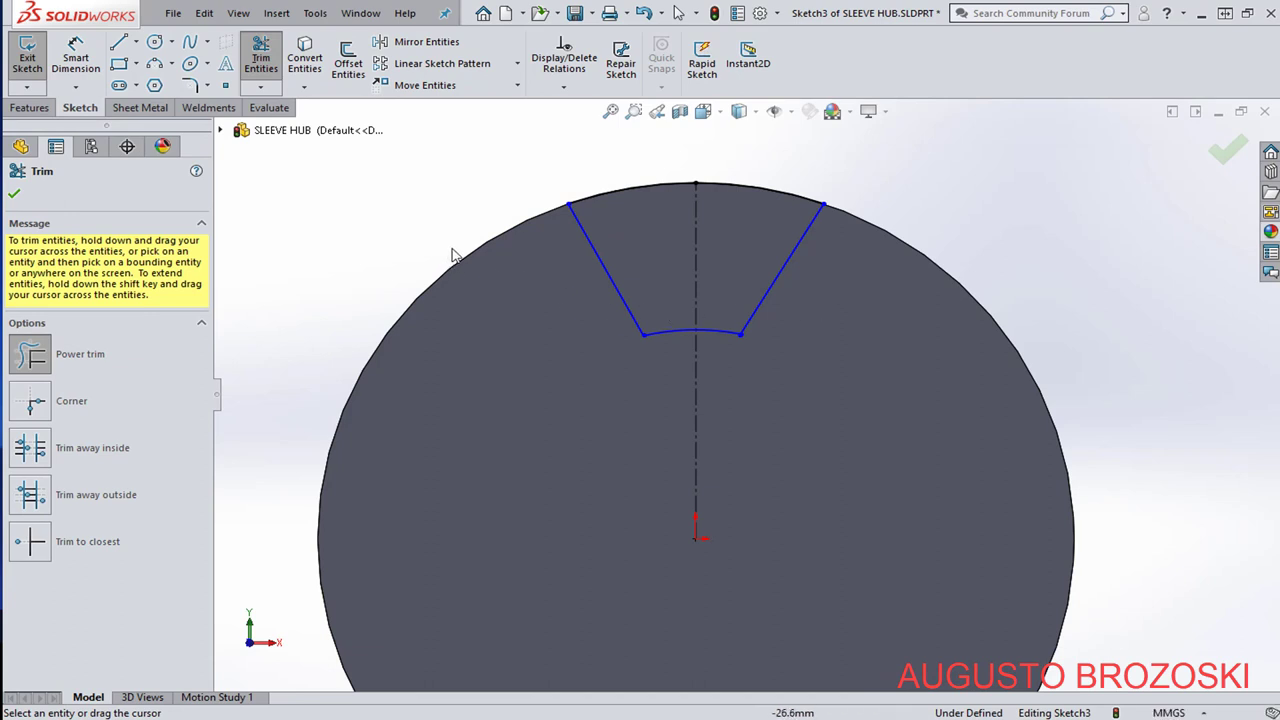
key("Escape")
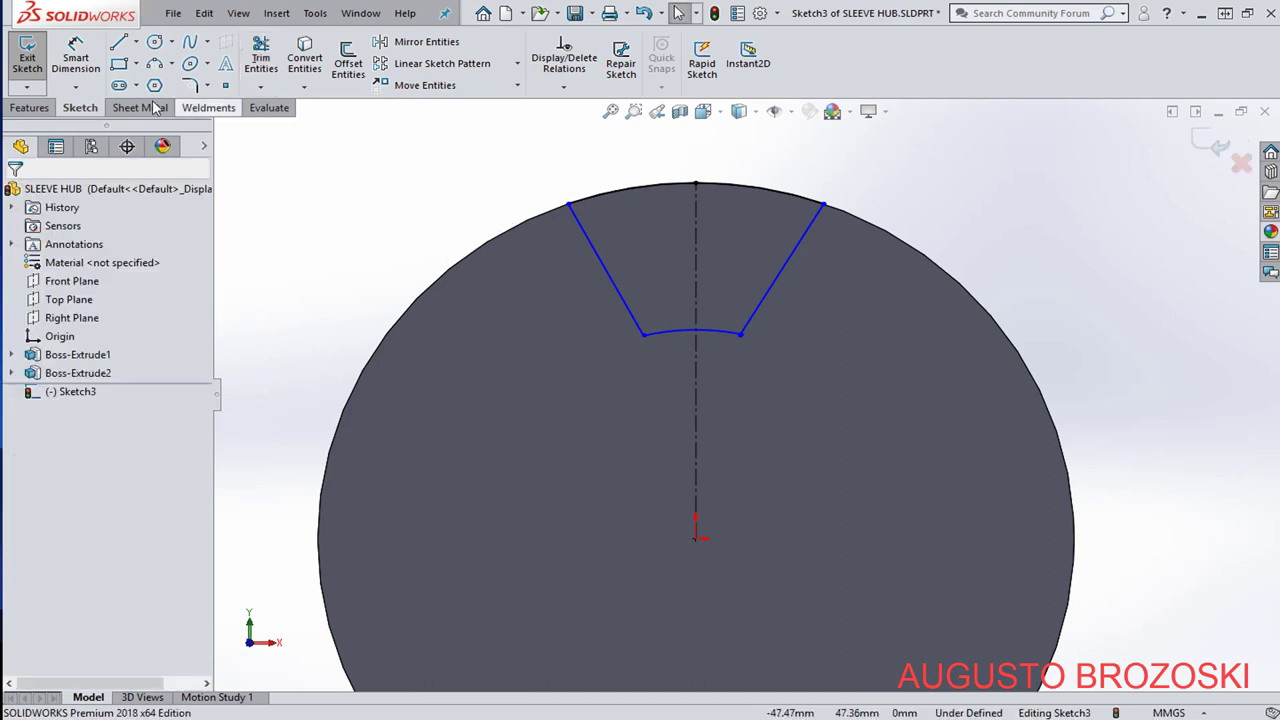
Dimension the slot's bottom arc to a 24 mm radius, checking the pump drawing for the value.
left_click(78, 55)
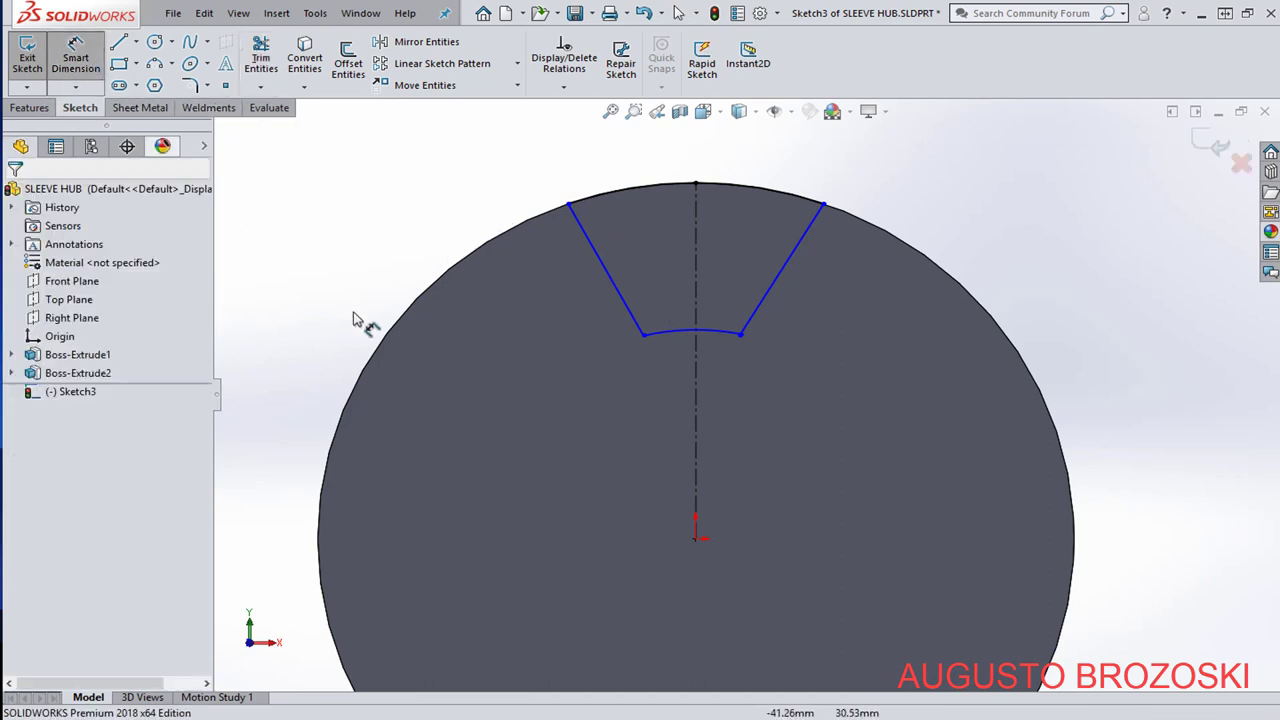
left_click(677, 338)
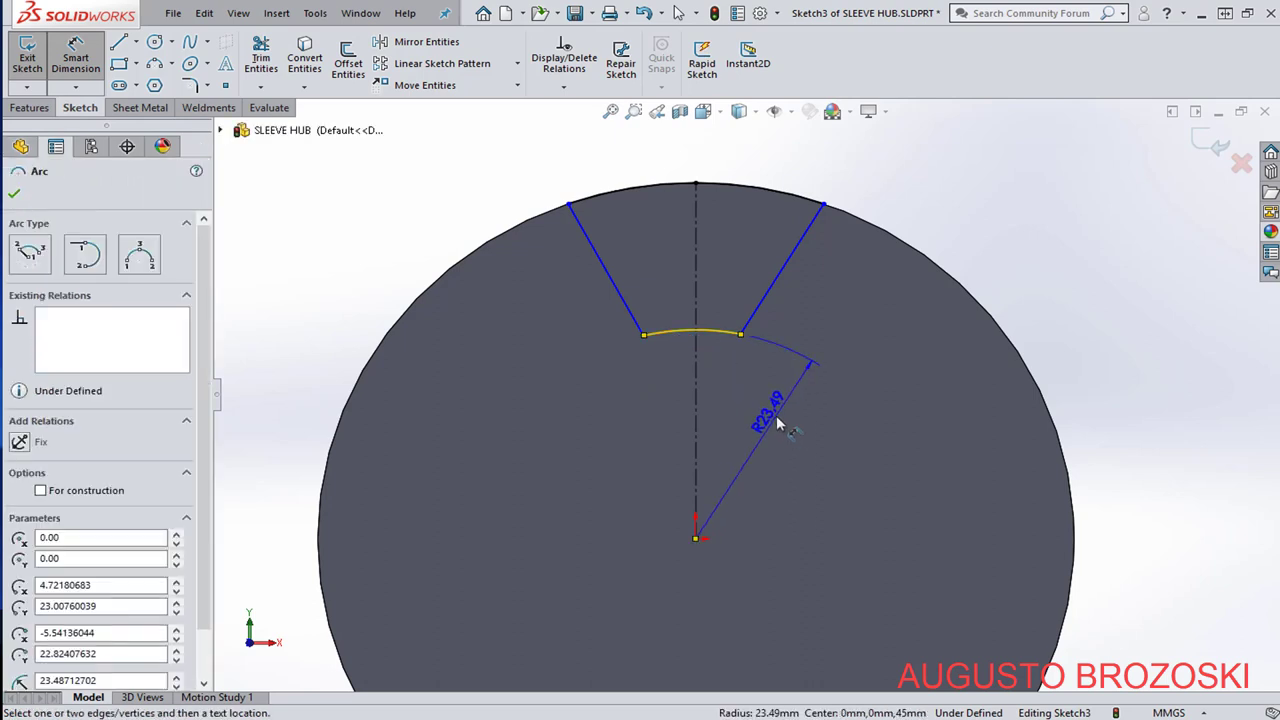
left_click(757, 420)
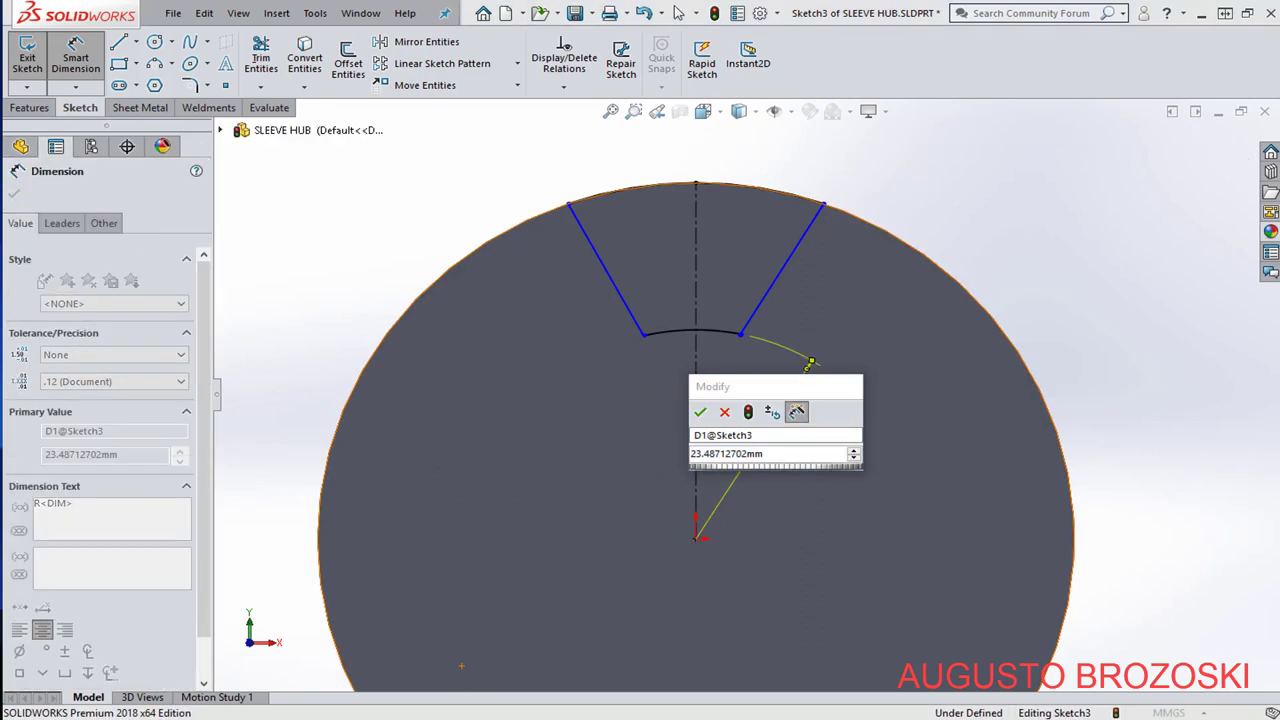
key("alt+Tab")
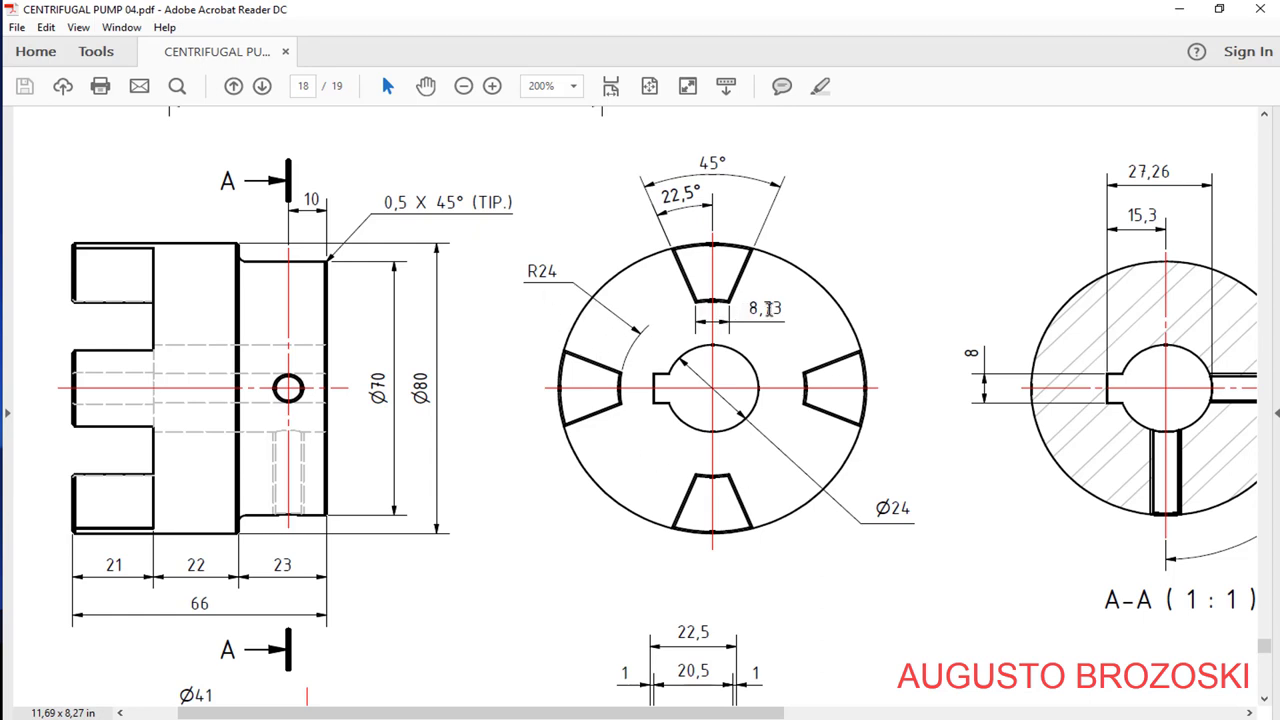
left_click(1179, 9)
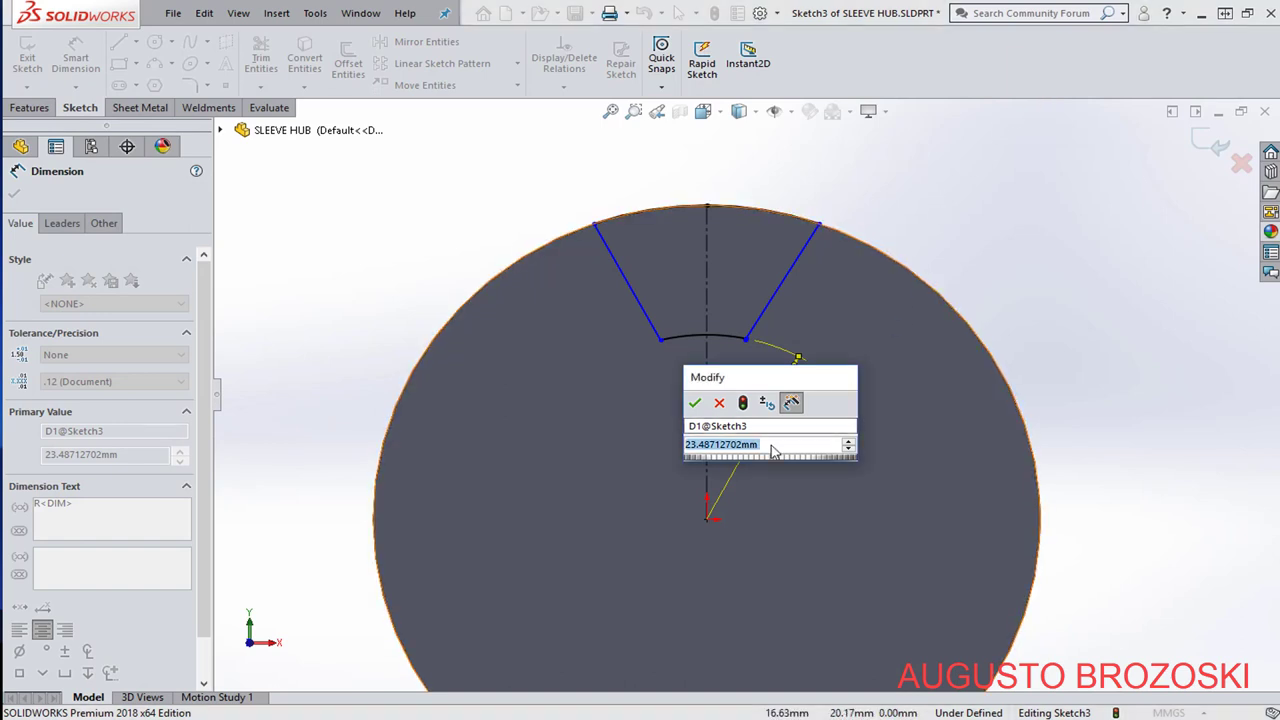
type("24")
key("Return")
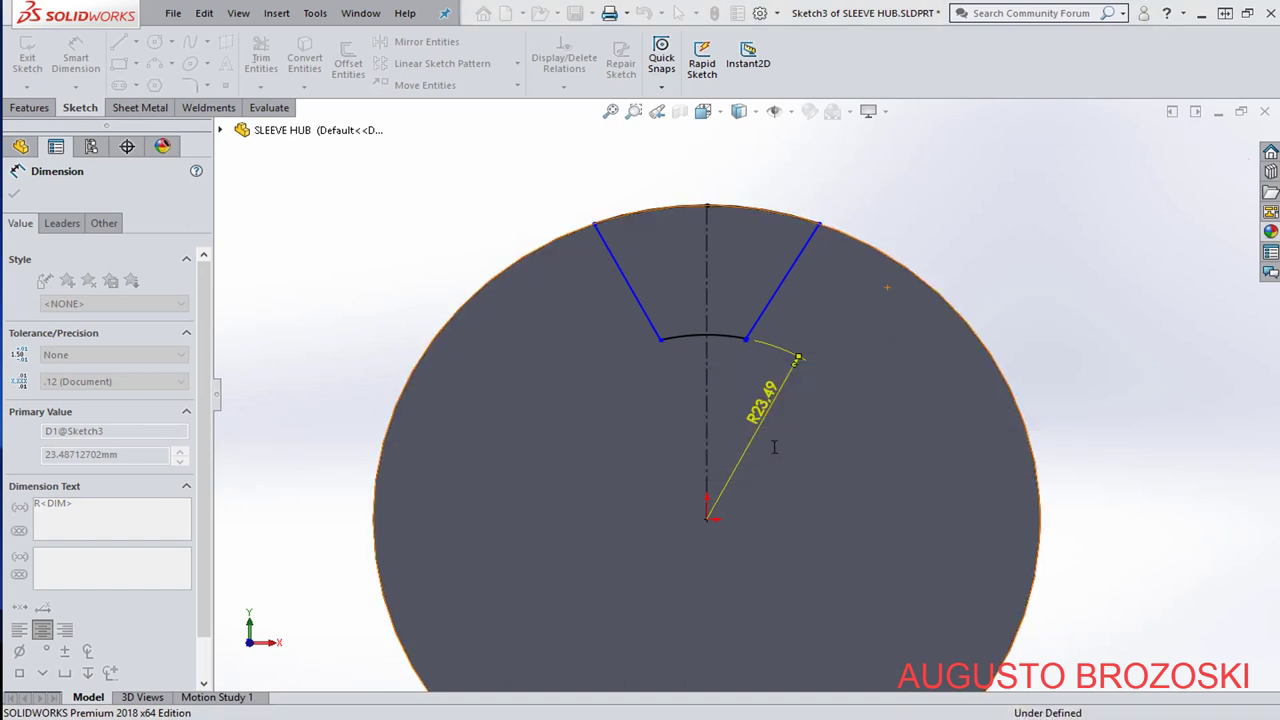
Add a horizontal width dimension between the bottom arc's two endpoints, entering 10.49.
left_click(659, 342)
scroll(727, 355, "down", 5)
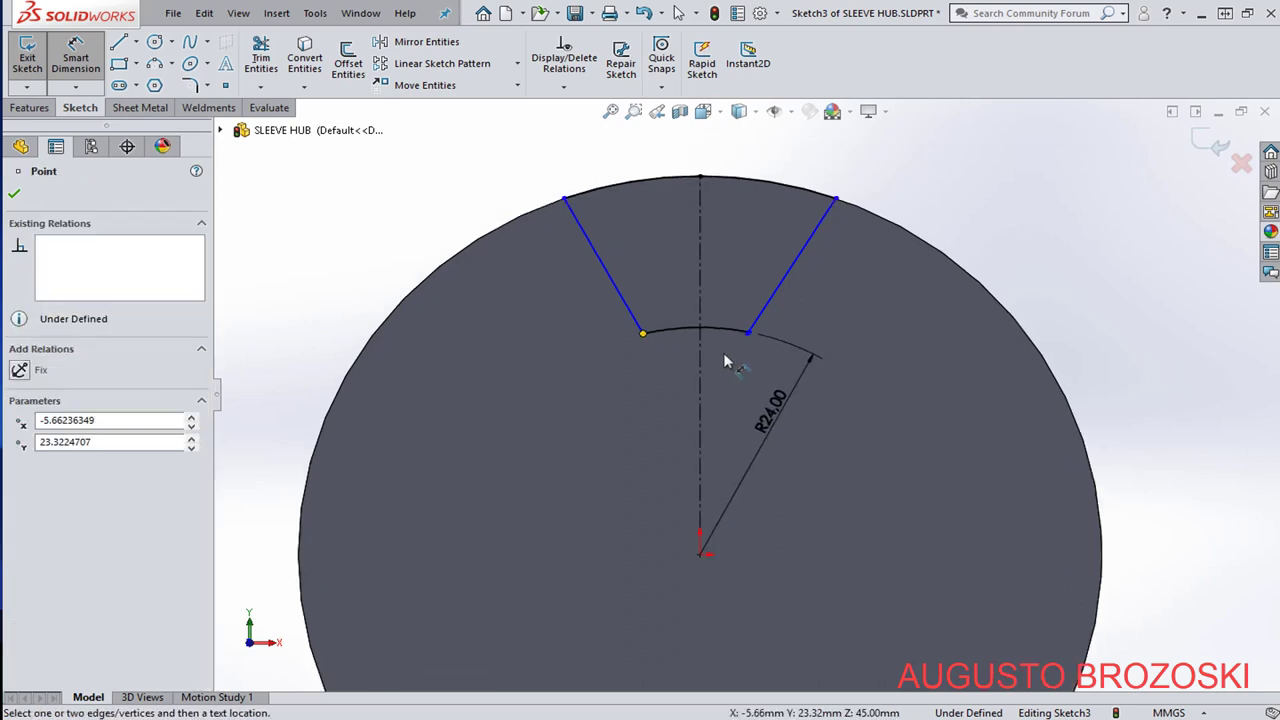
scroll(750, 352, "down", 5)
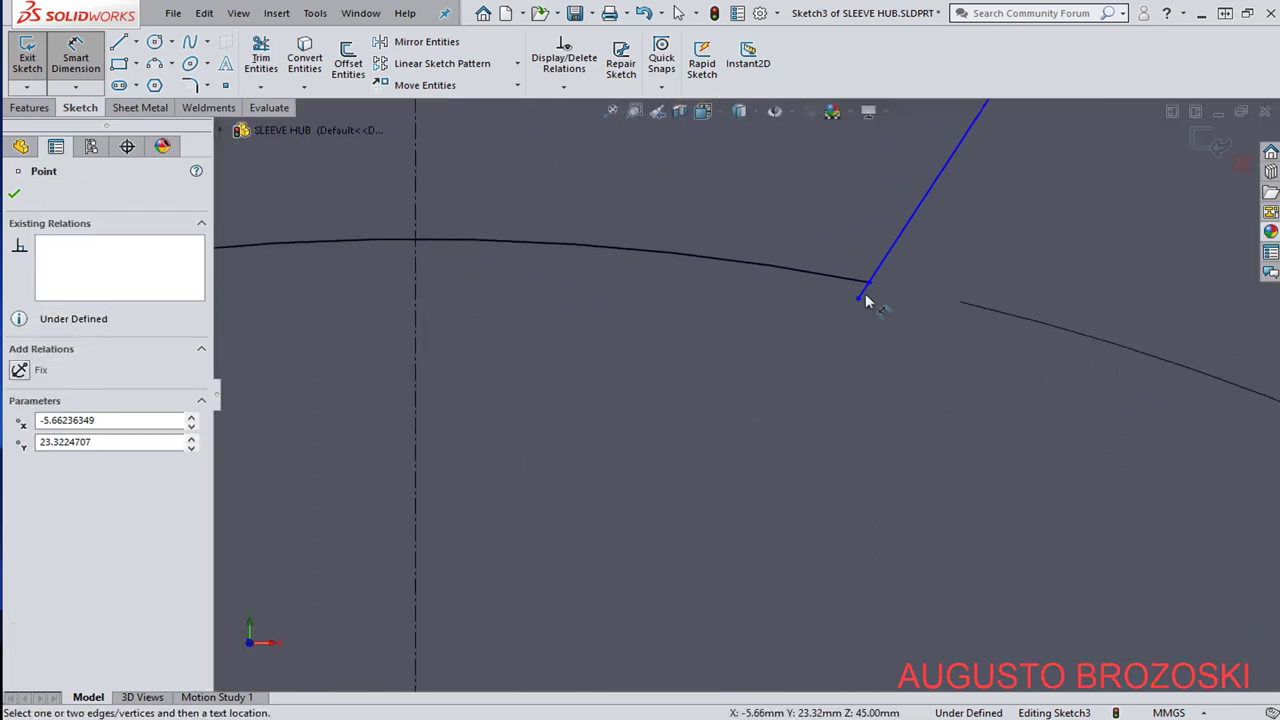
left_click(870, 287)
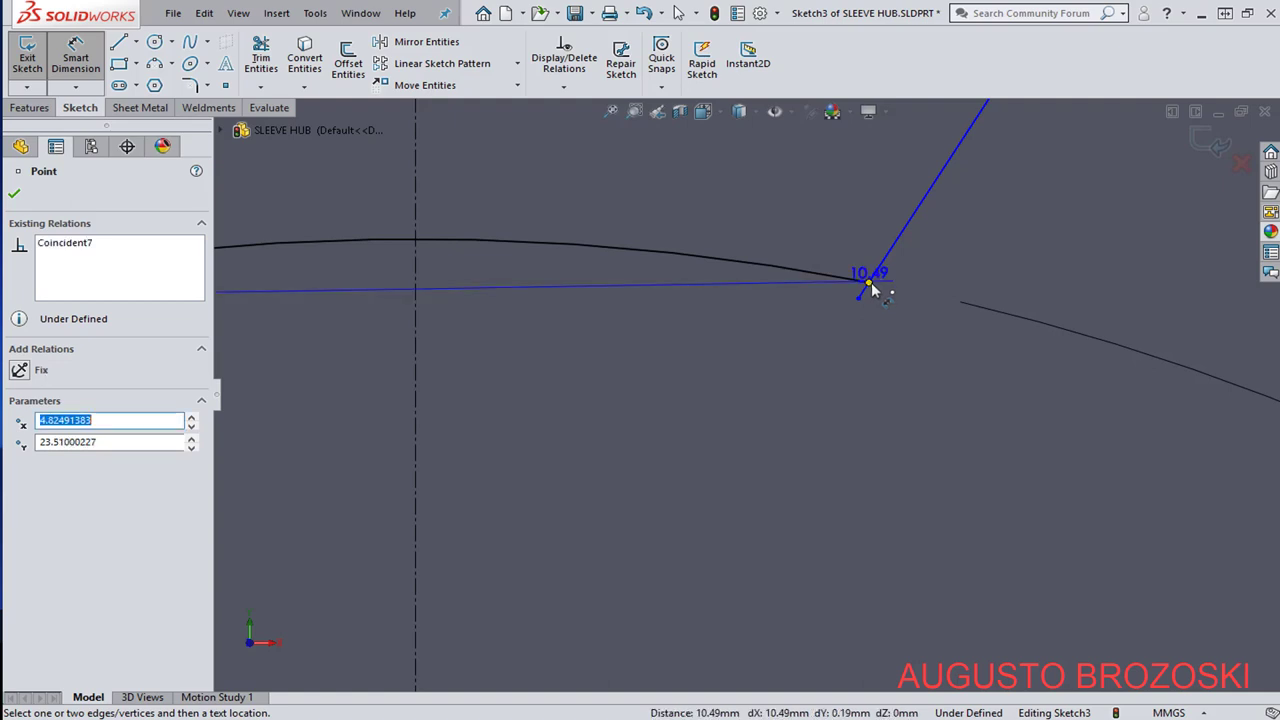
scroll(884, 304, "up", 6)
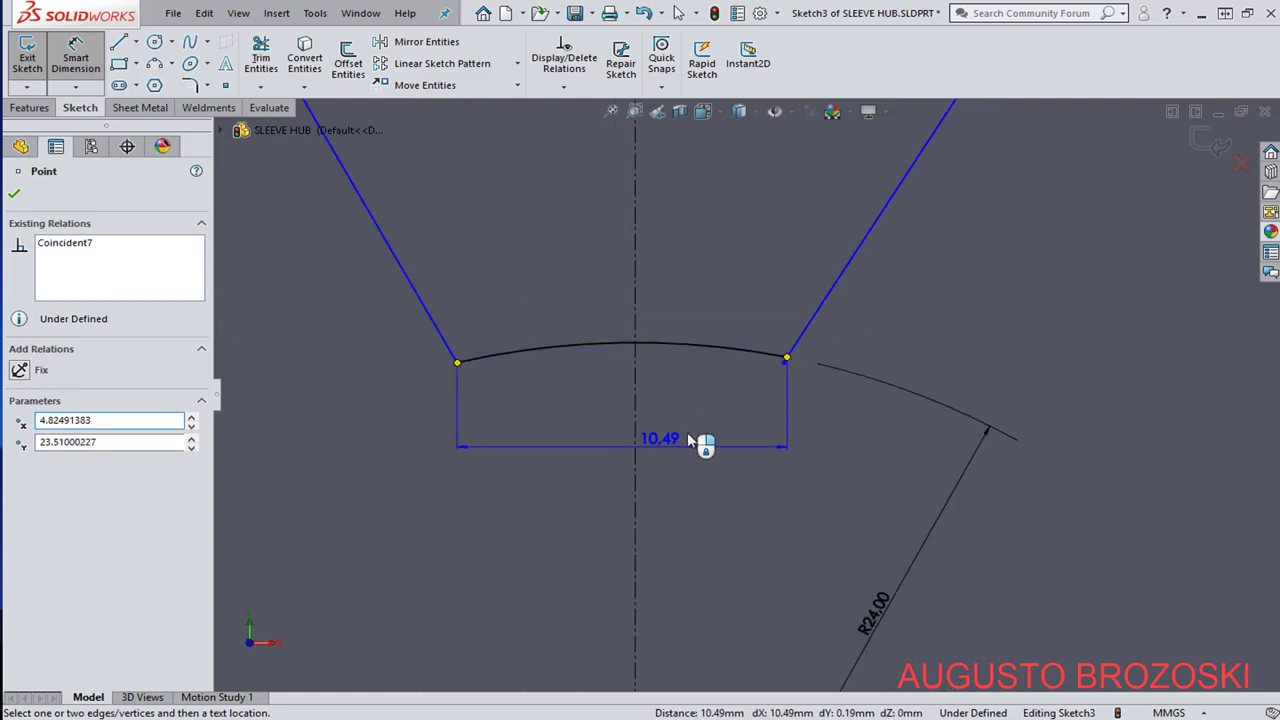
left_click(686, 431)
type("10.49")
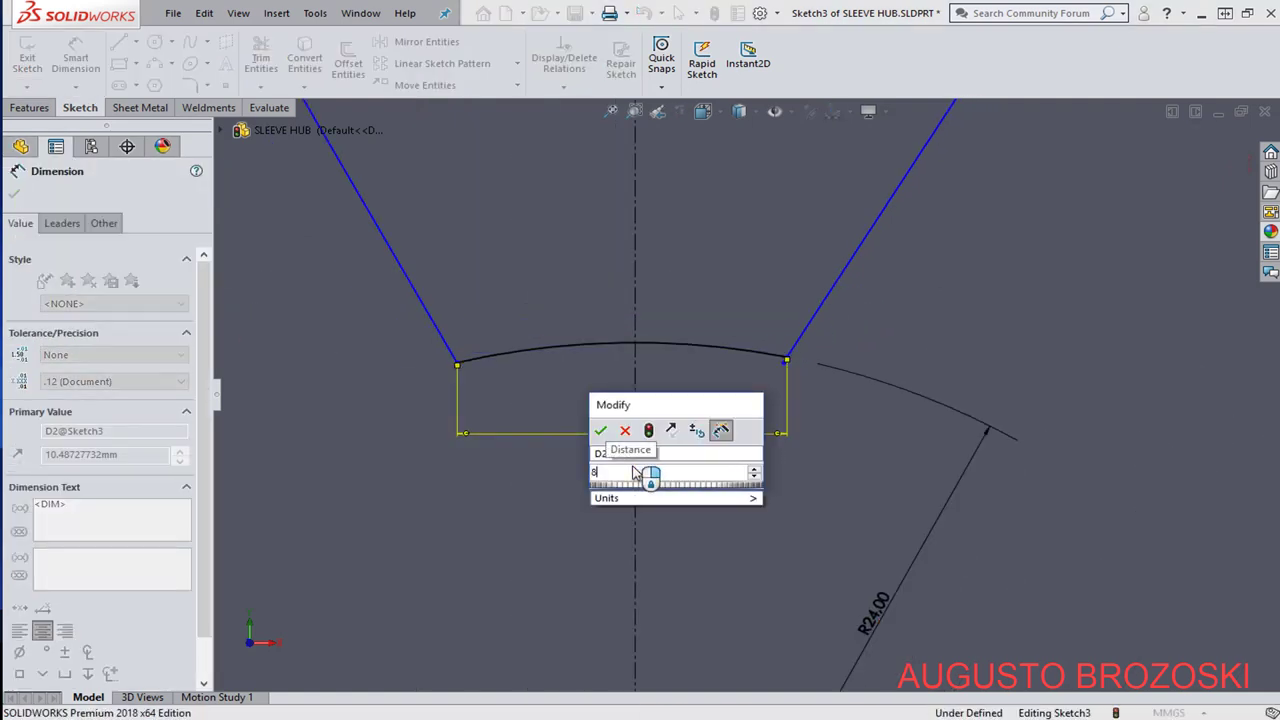
key("Return")
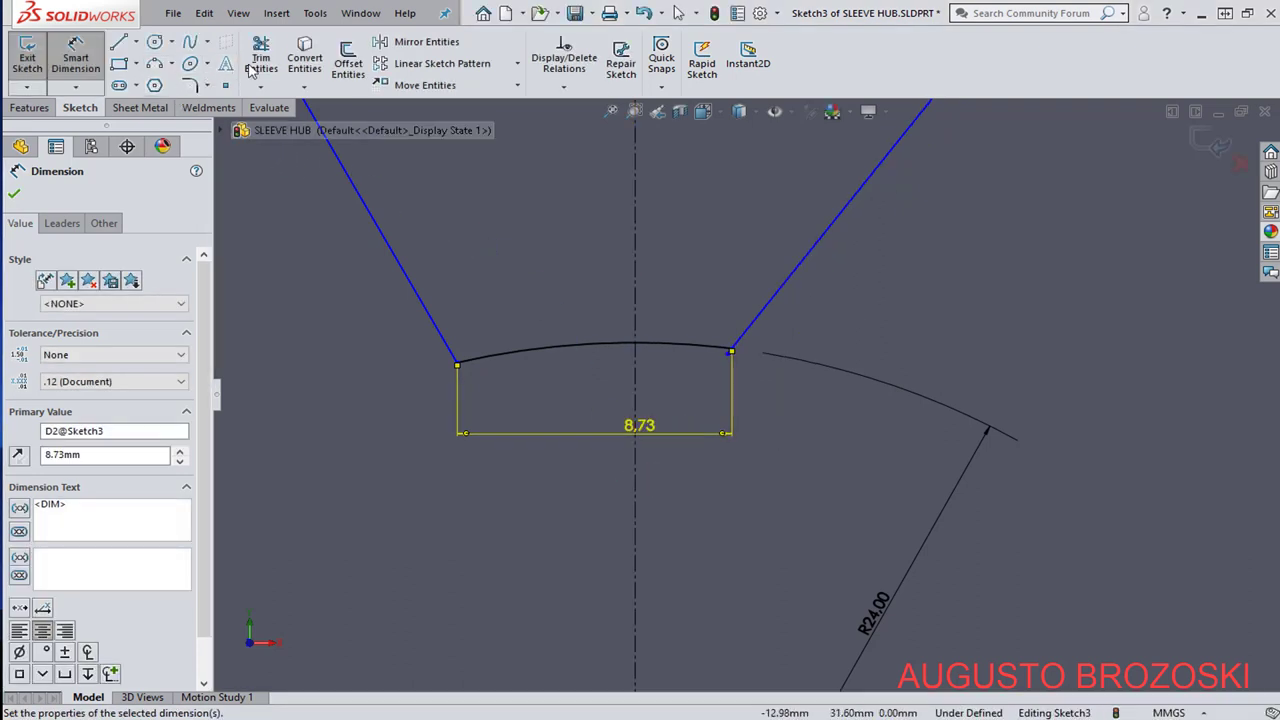
left_click(258, 62)
Trim the short line stub past the slot's right corner.
scroll(743, 367, "down", 4)
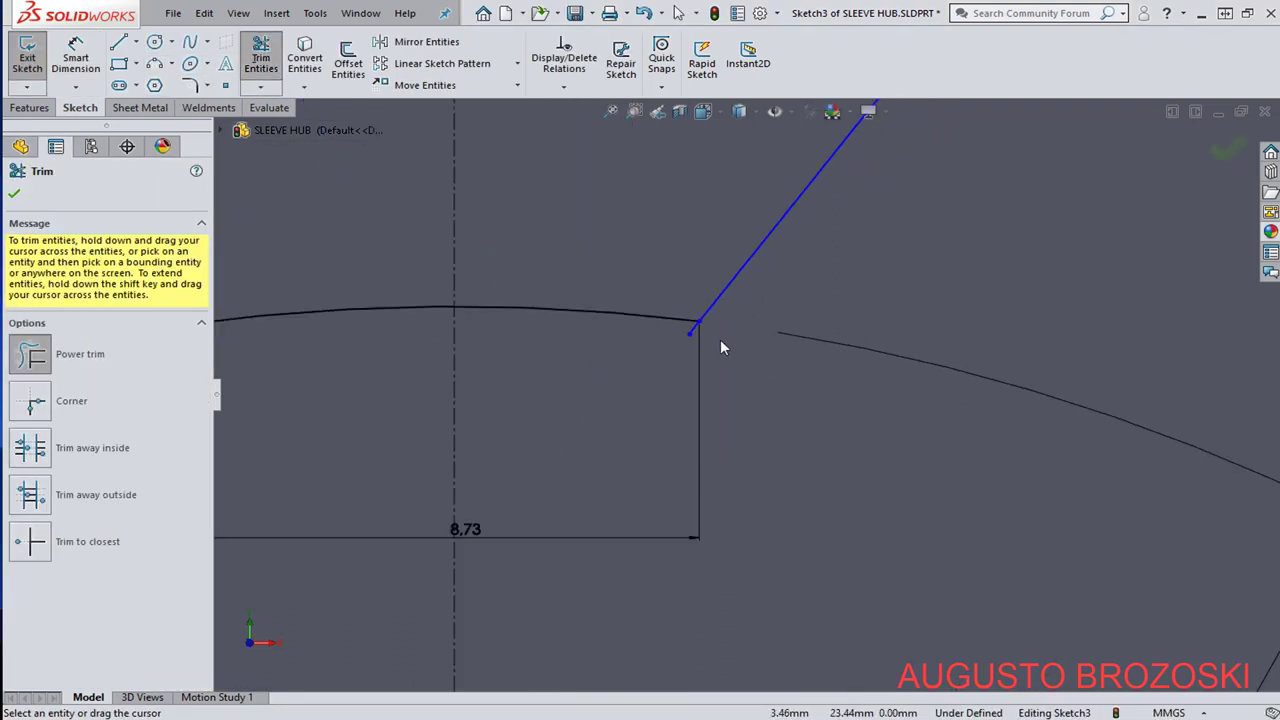
scroll(710, 336, "down", 3)
mouse_move(622, 320)
left_mouse_down()
mouse_move(660, 357)
mouse_move(606, 366)
left_mouse_up()
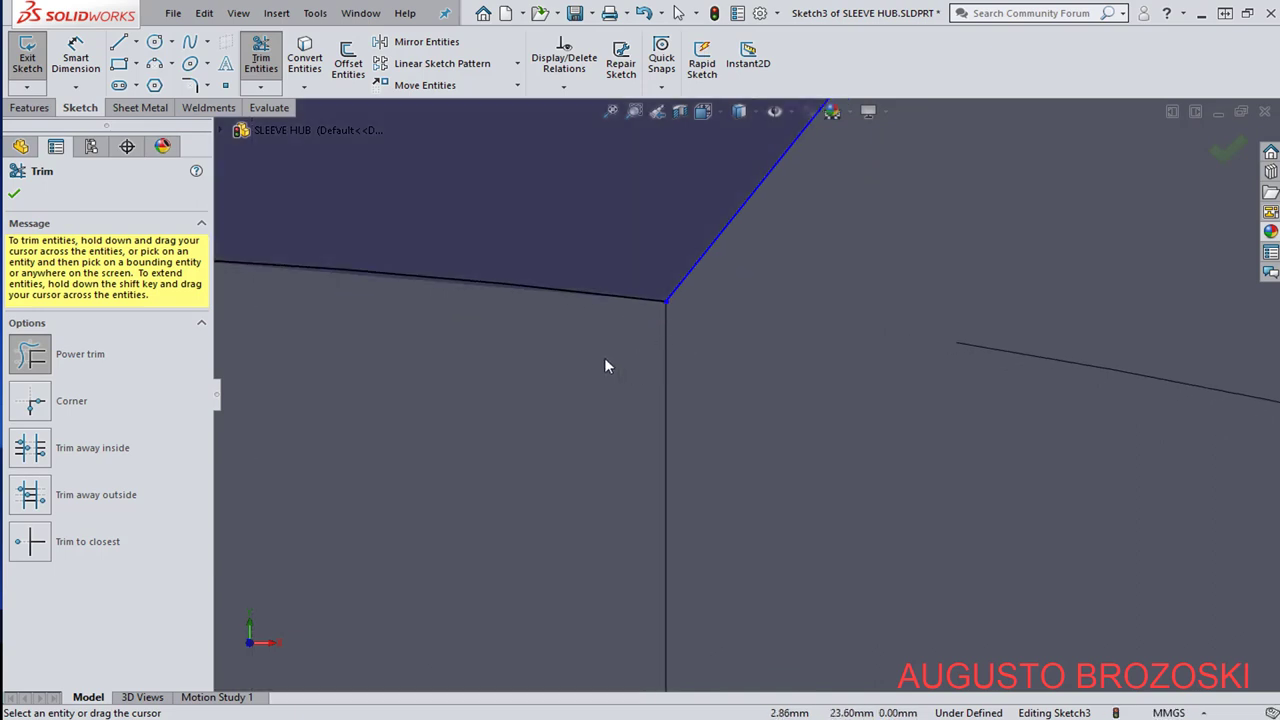
left_click(16, 196)
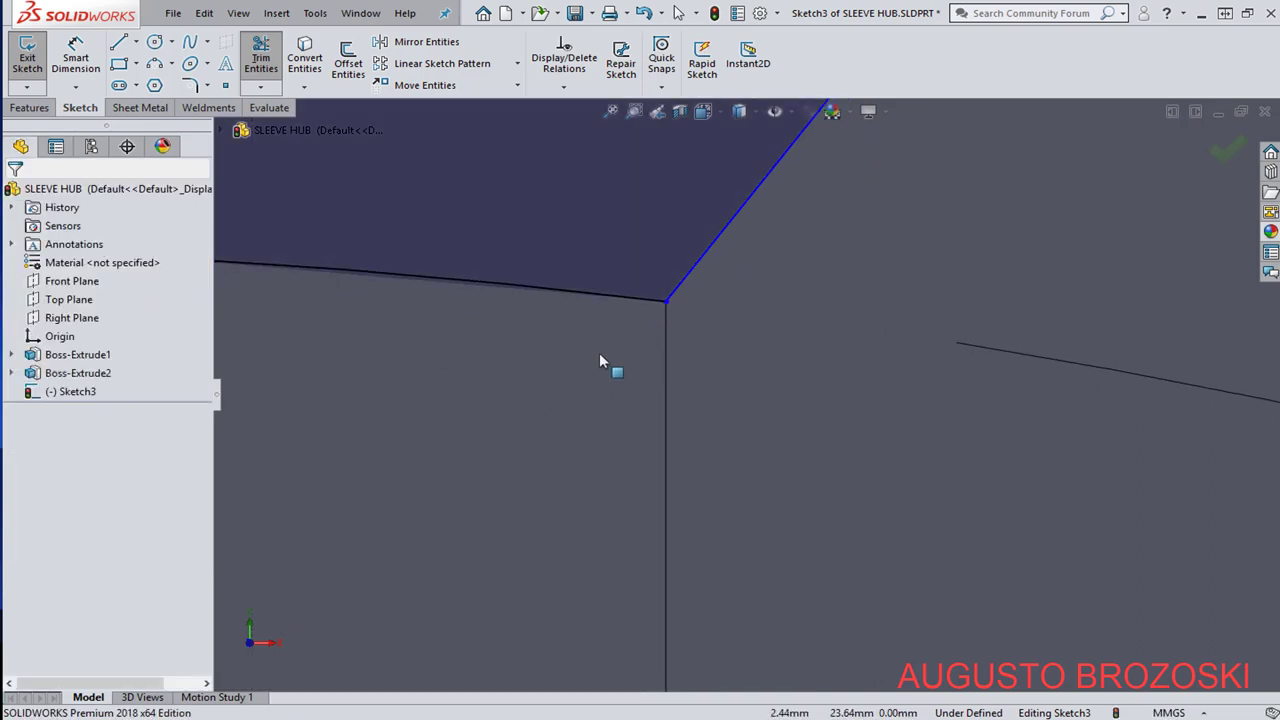
scroll(781, 369, "up", 5)
scroll(714, 367, "up", 3)
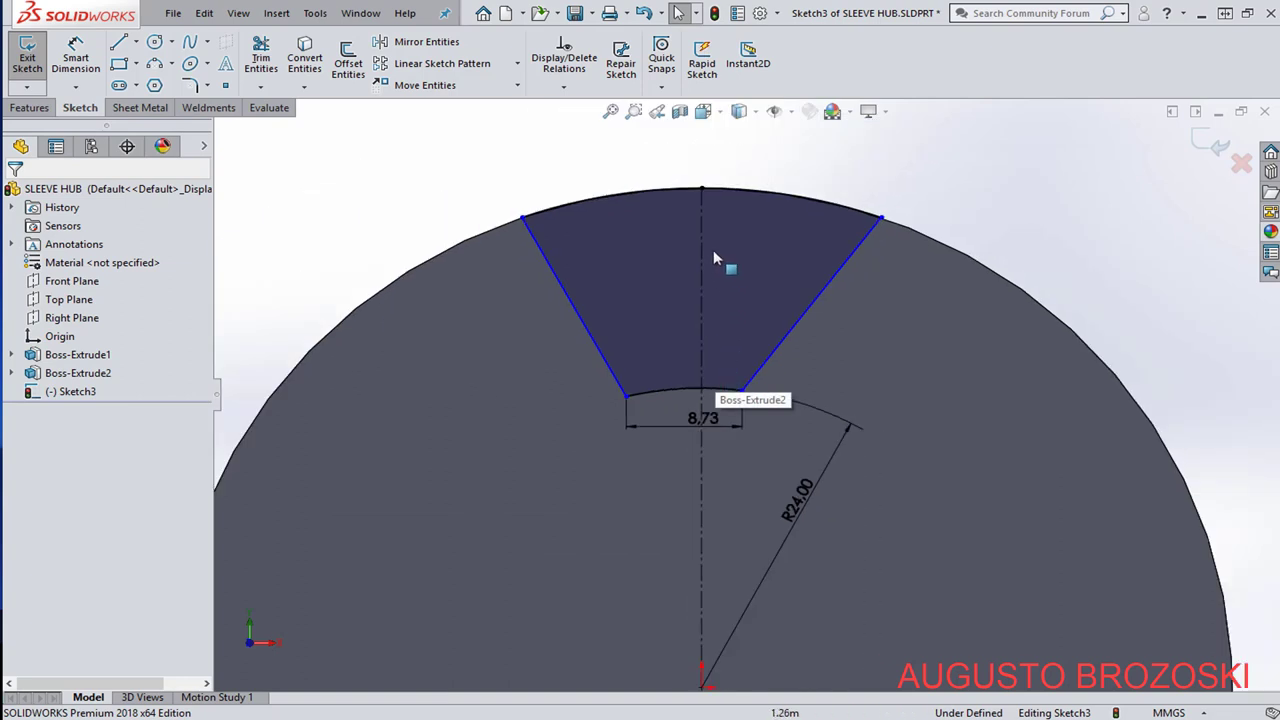
scroll(675, 150, "down", 2)
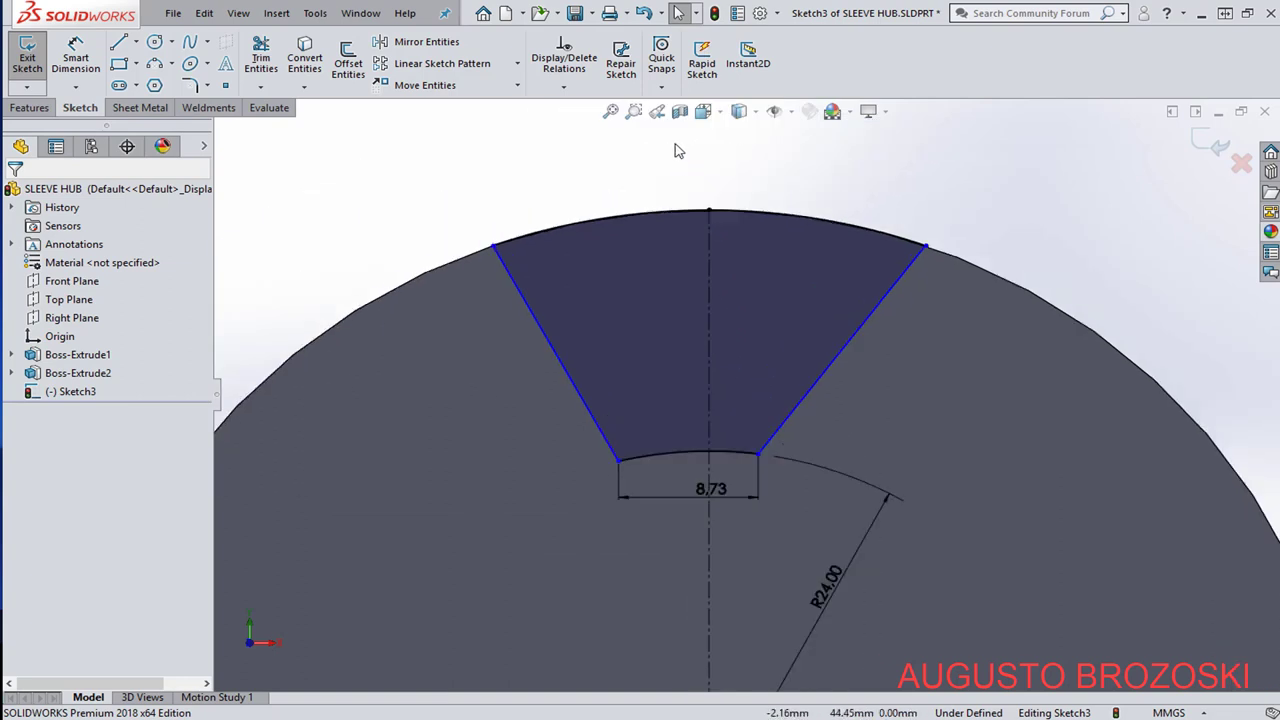
Dimension the left slot line at 22.5° from the vertical centreline.
left_click(76, 55)
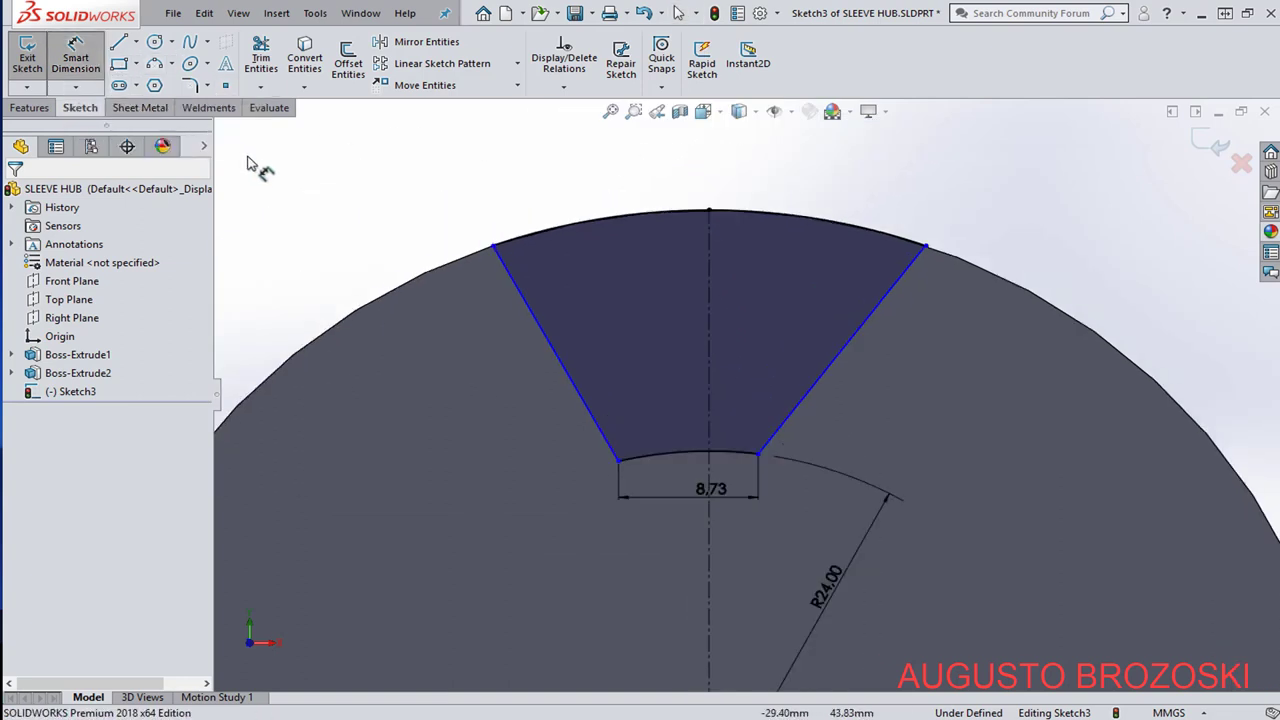
left_click(570, 303)
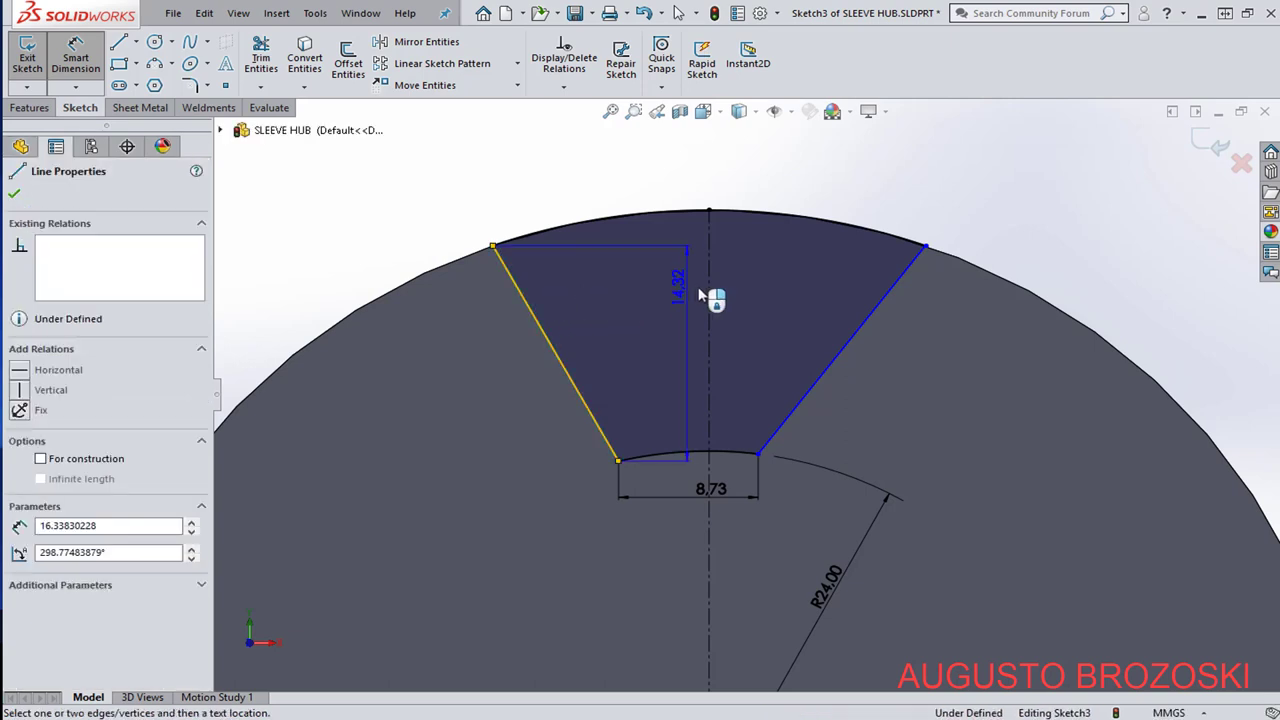
left_click(707, 282)
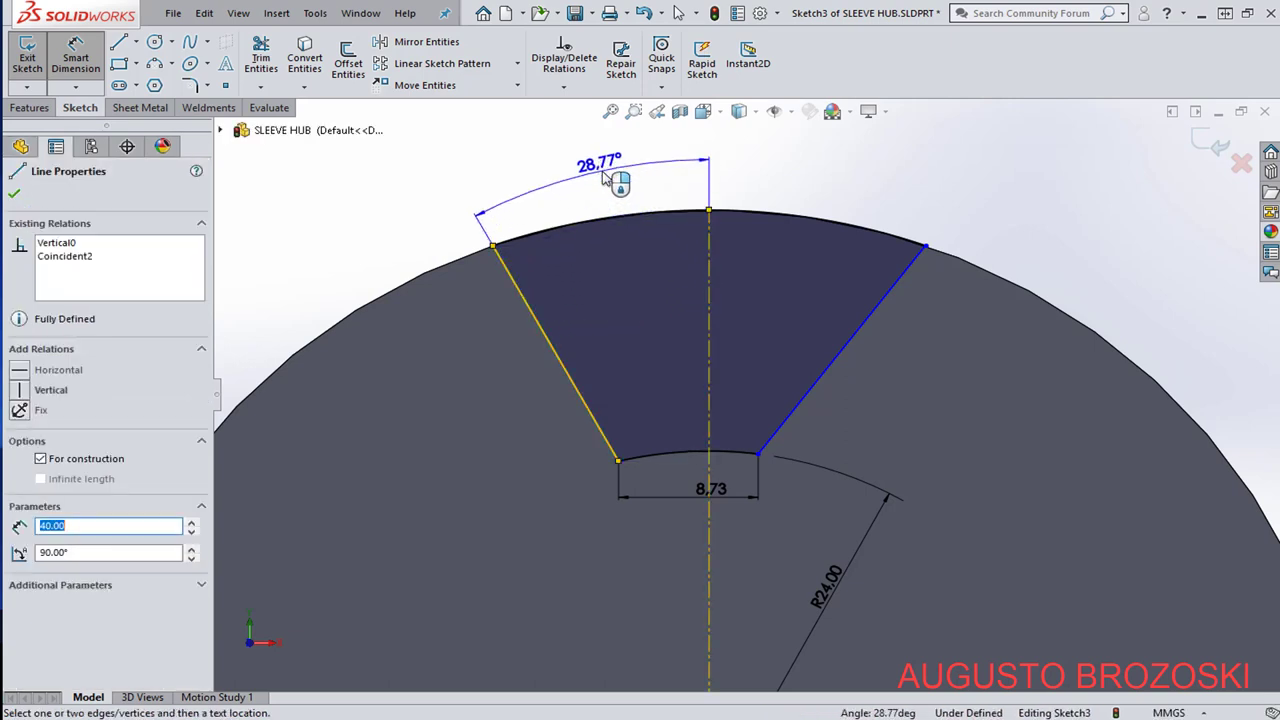
left_click(628, 196)
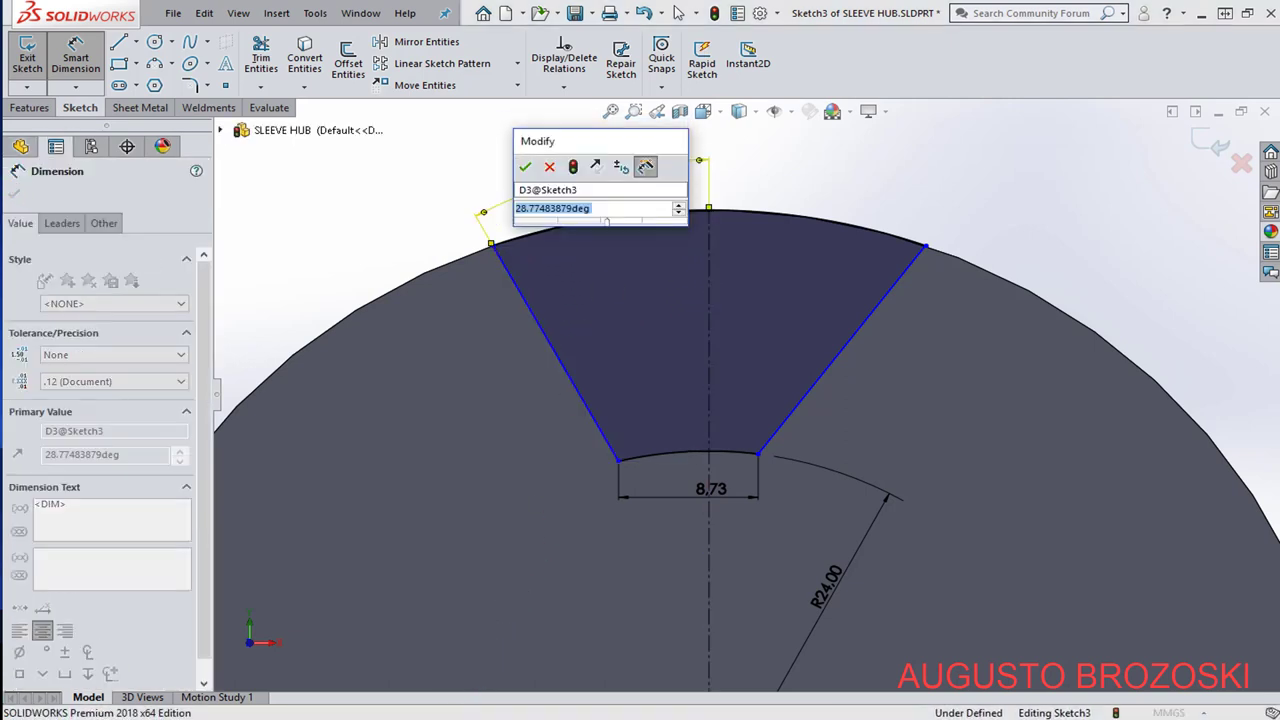
key("alt+Tab")
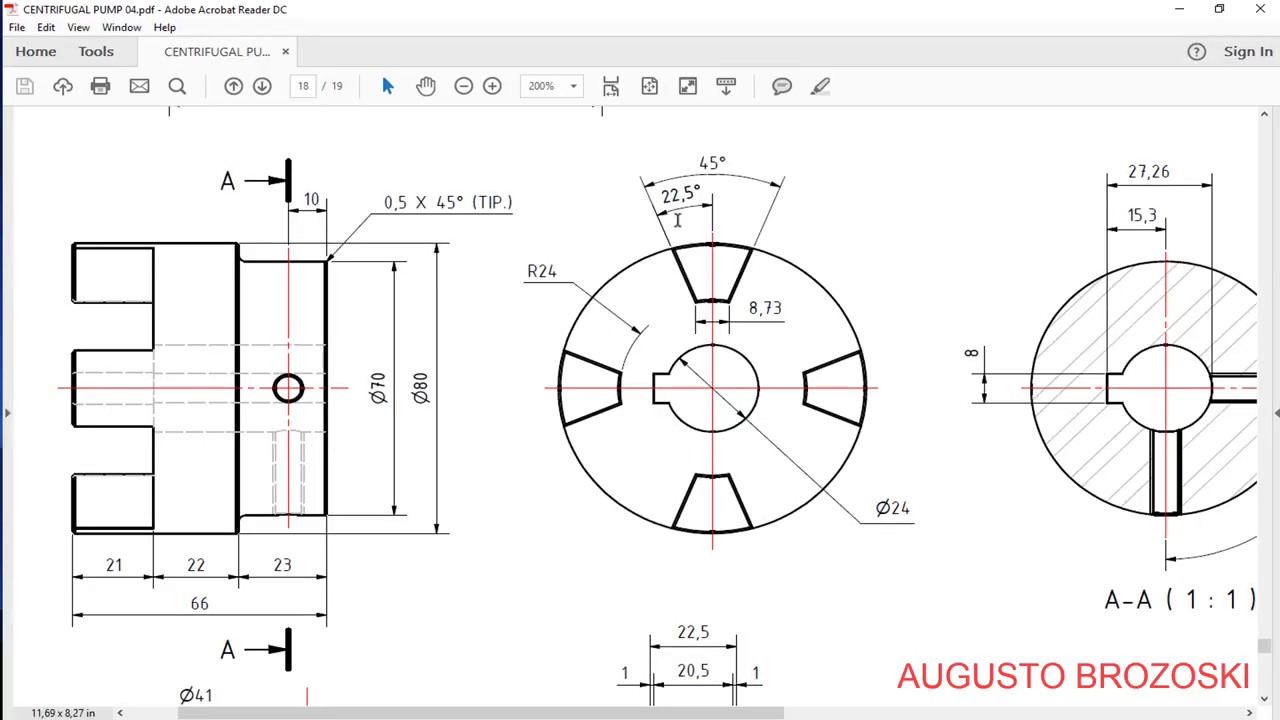
left_click(1175, 17)
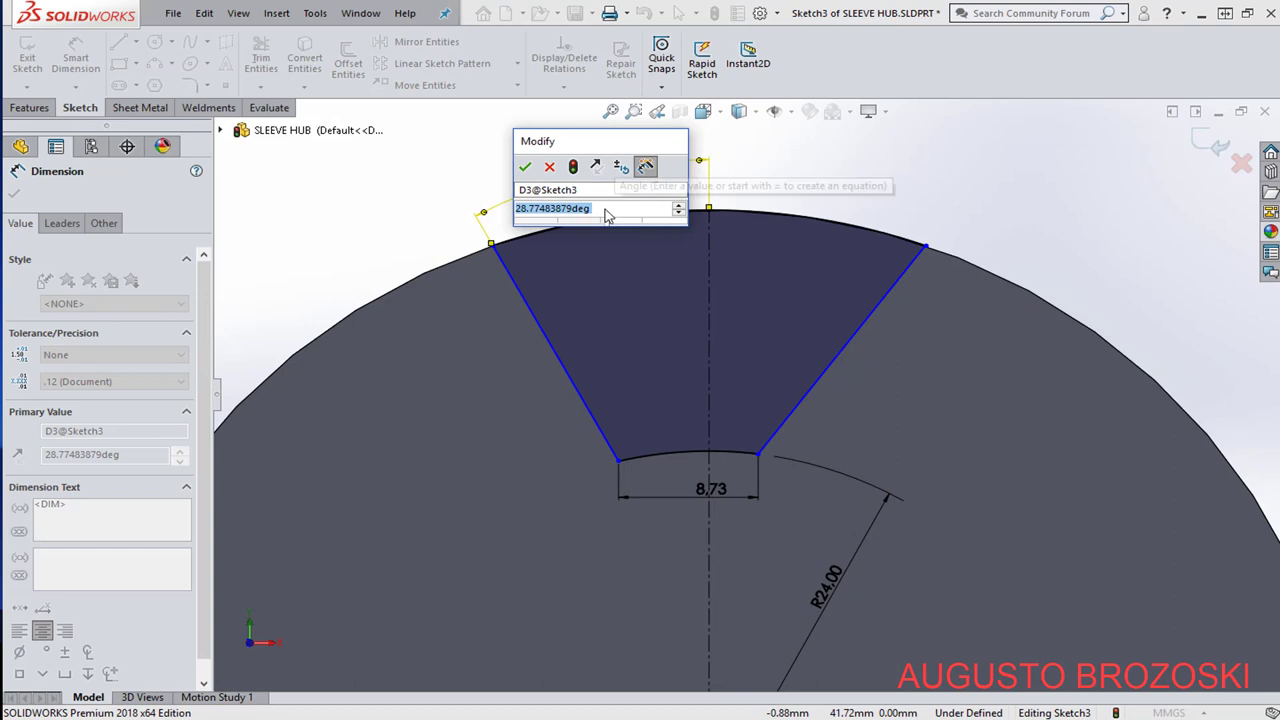
type("22,5")
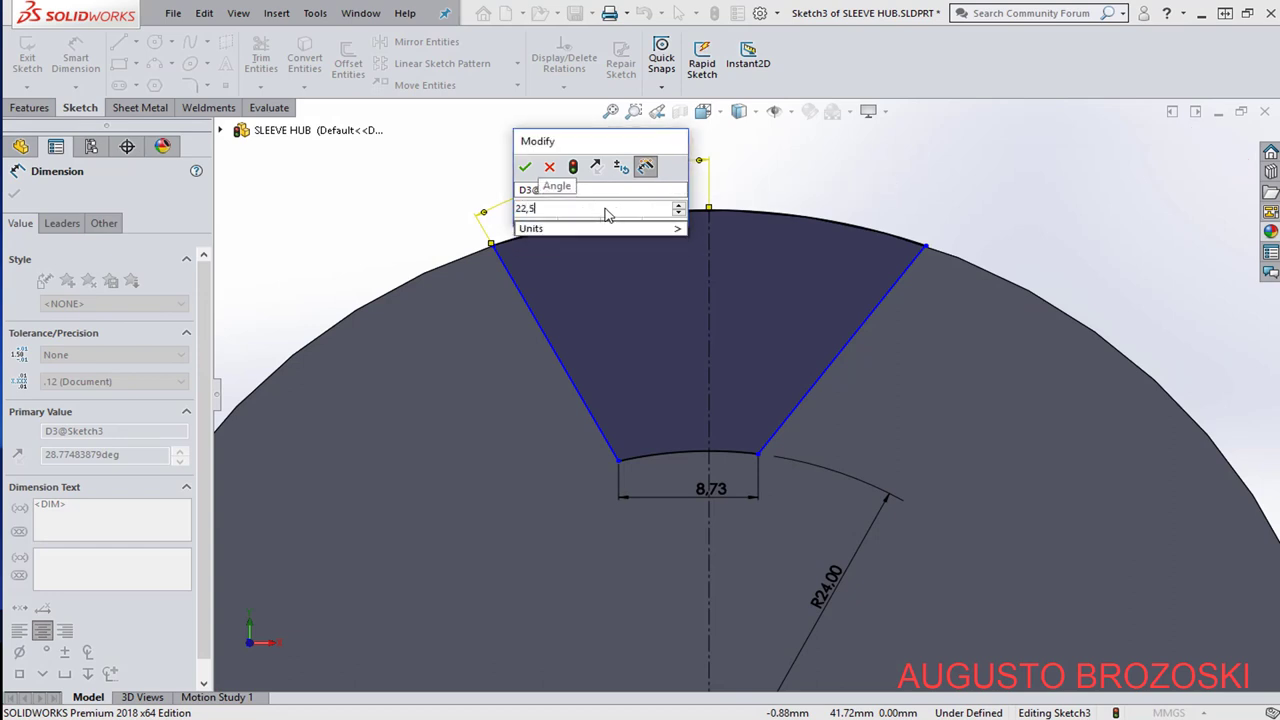
key("Return")
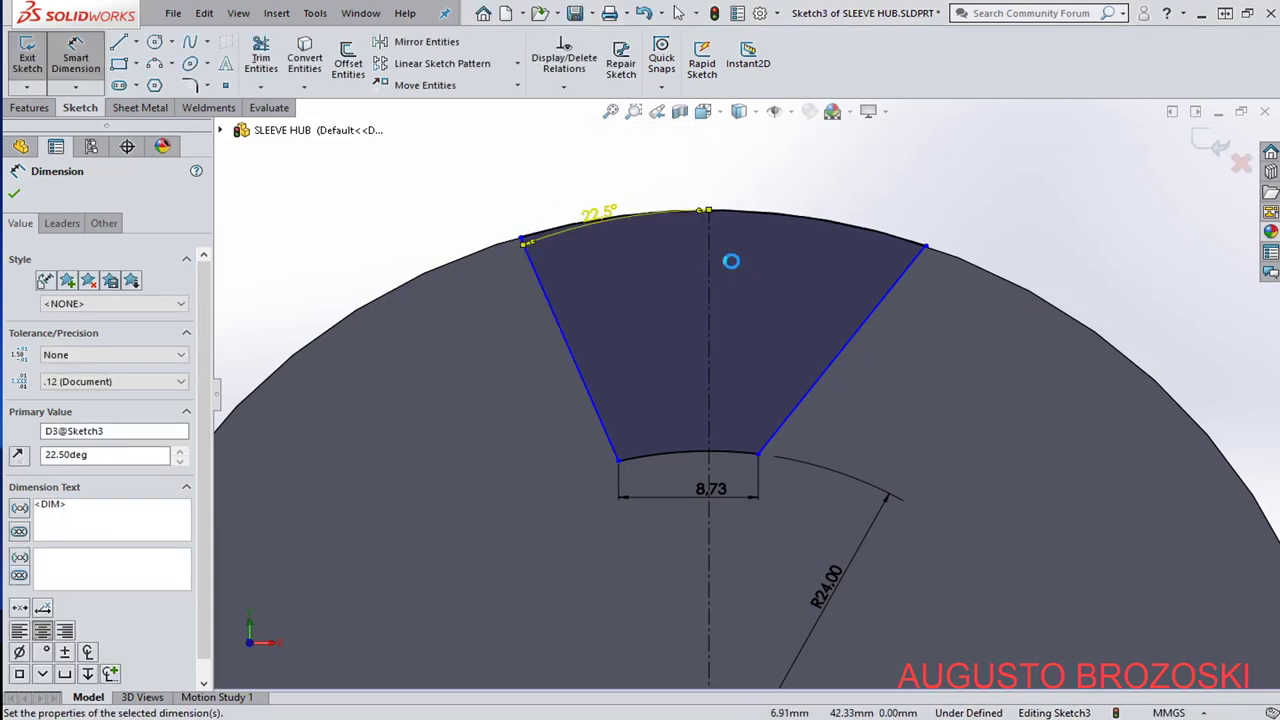
Dimension the right slot line at 22.5° from the vertical centreline.
left_click(710, 268)
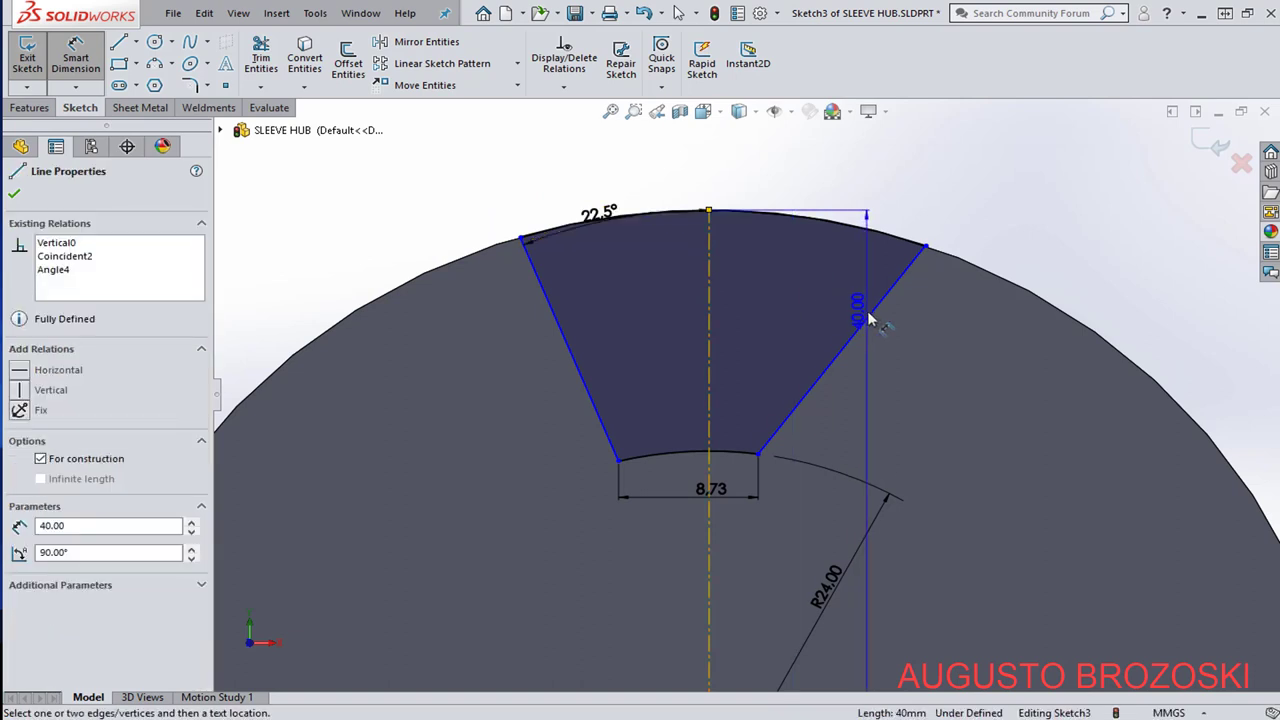
left_click(878, 316)
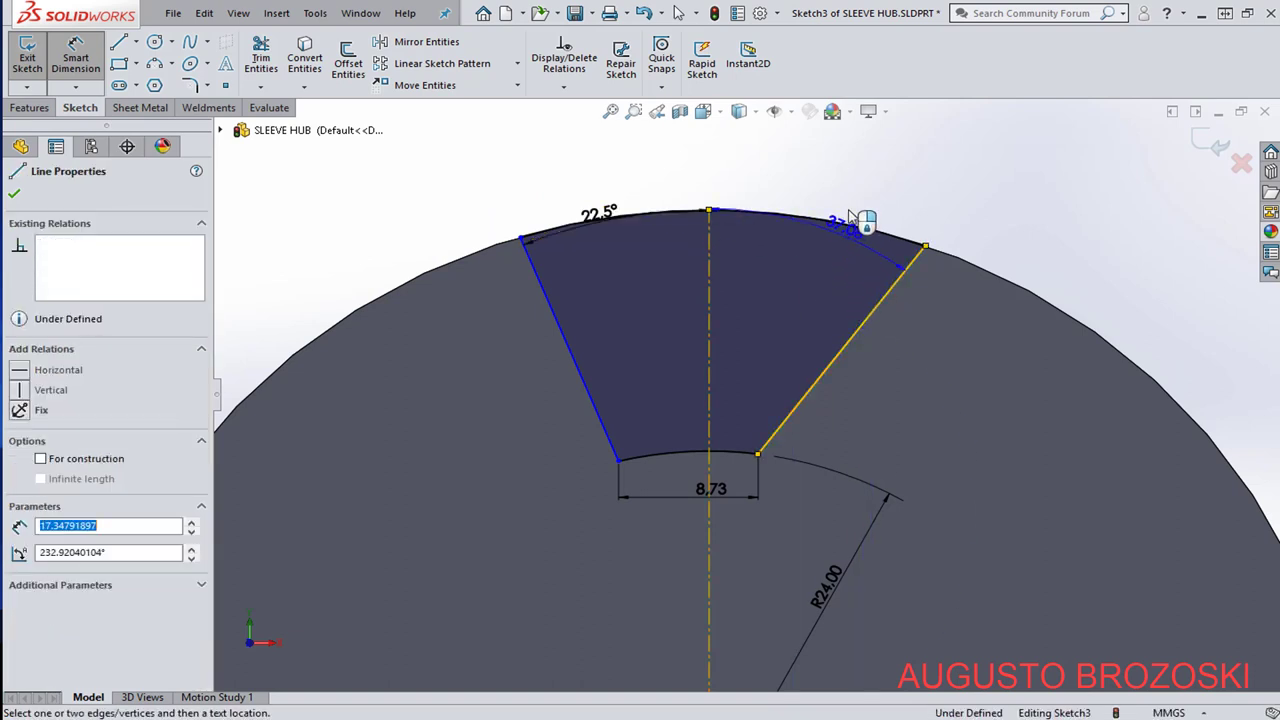
left_click(818, 224)
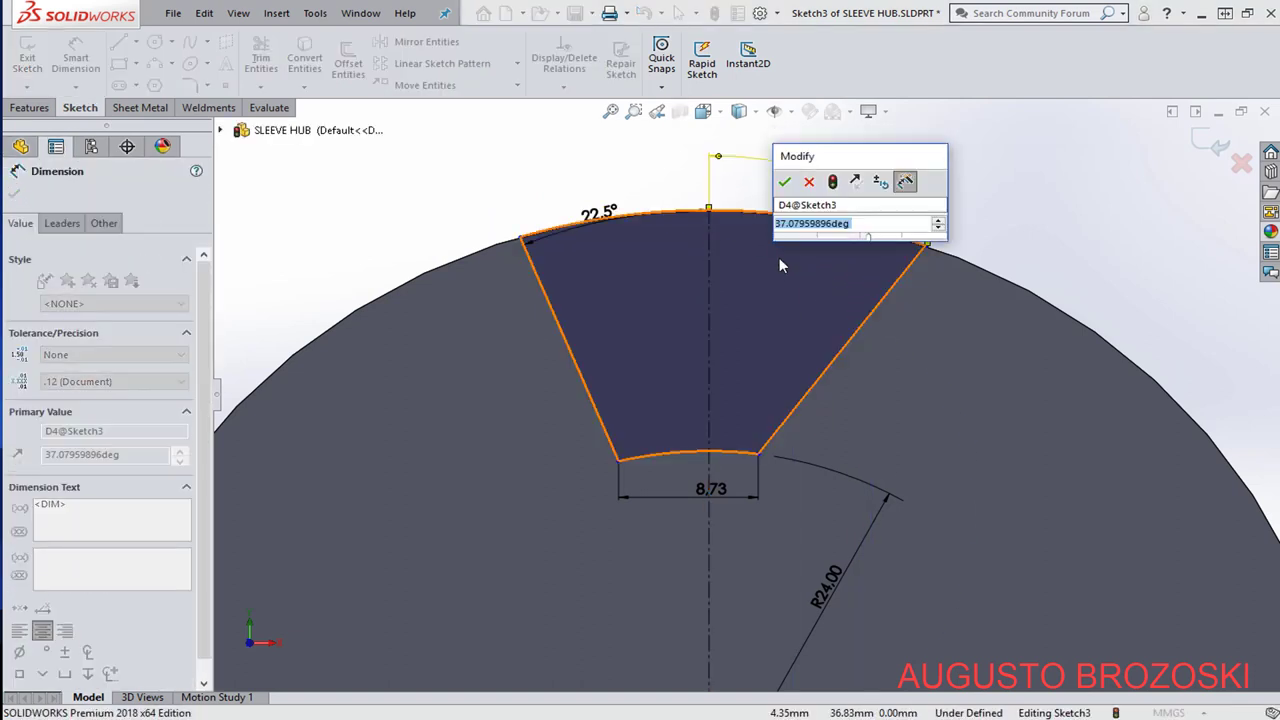
type("22,5")
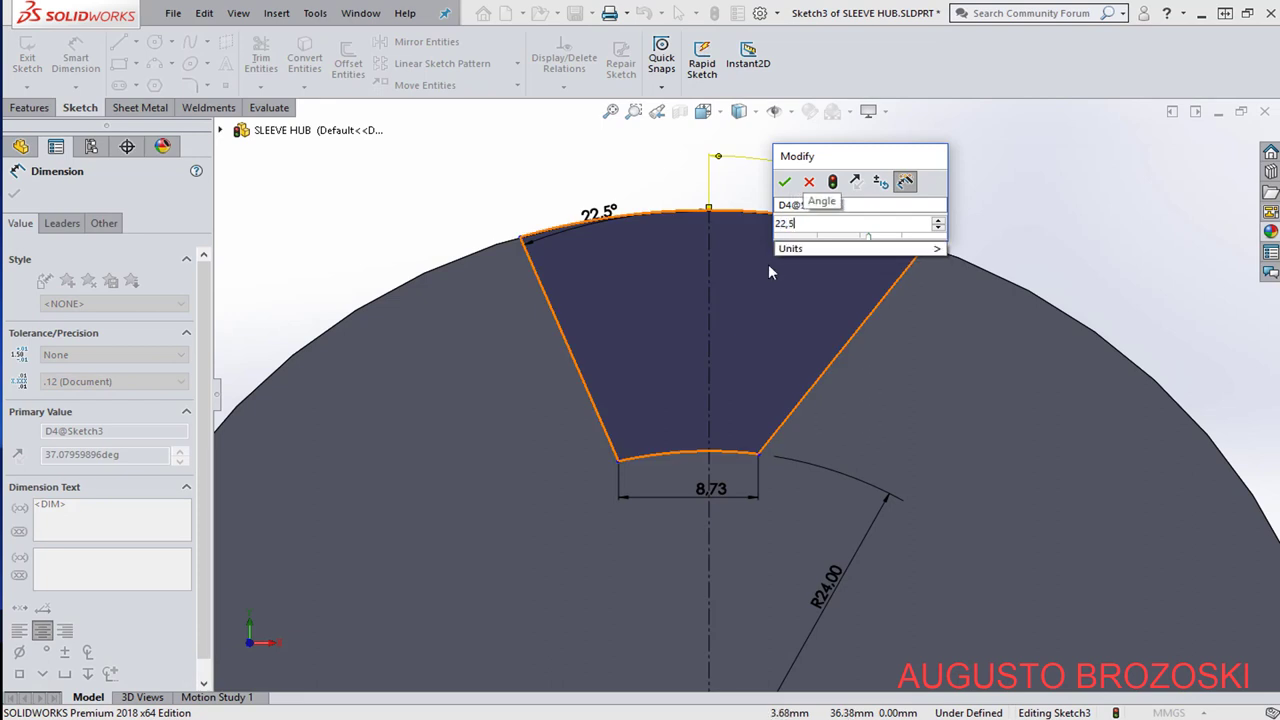
key("Return")
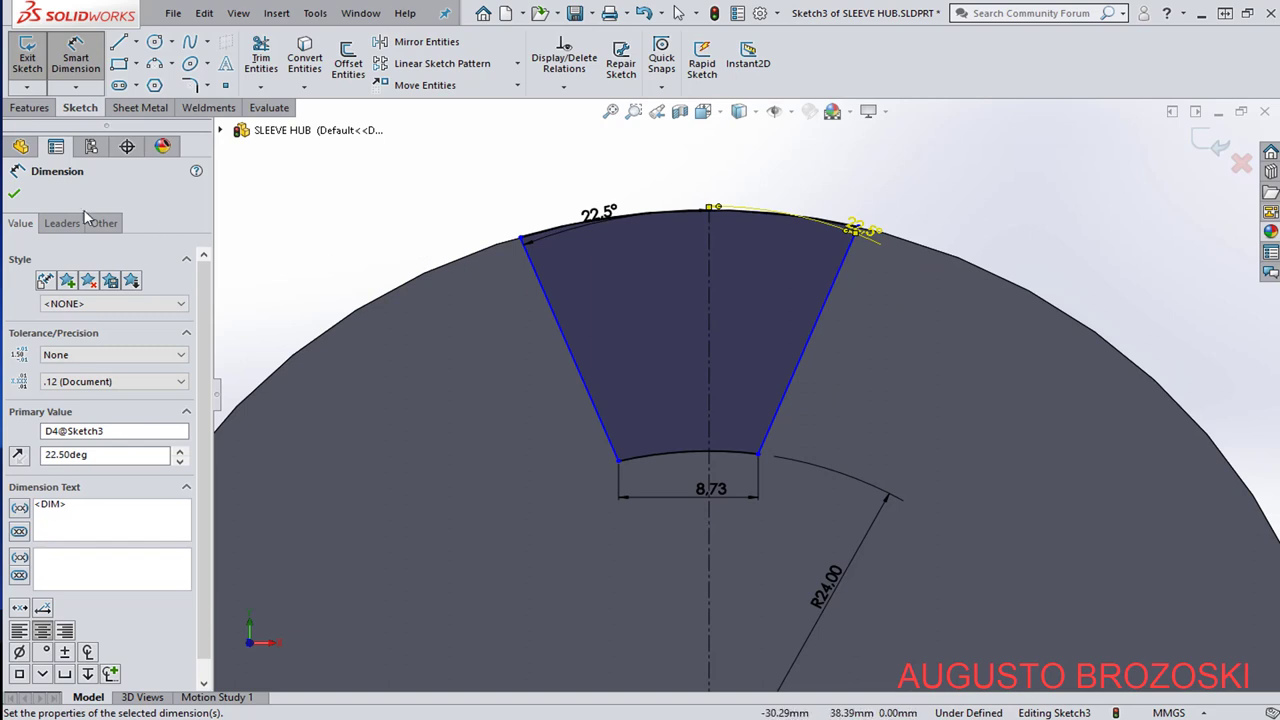
left_click(15, 195)
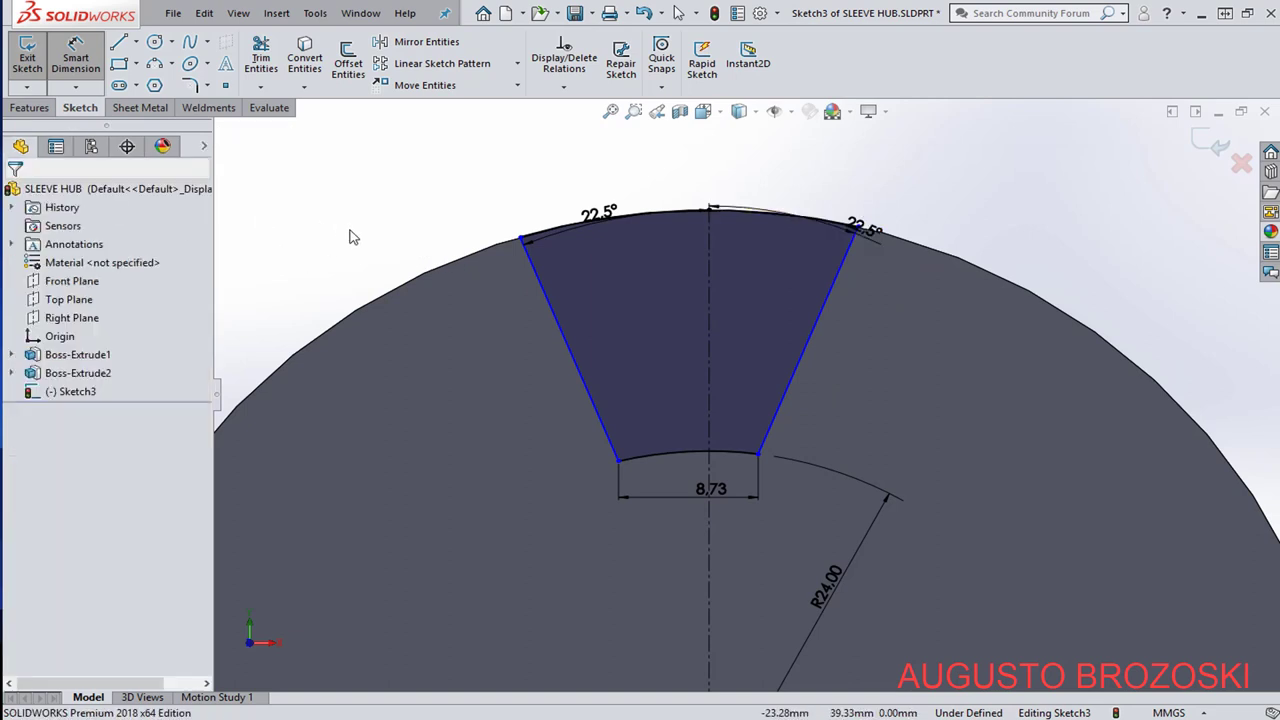
Add an Equal relation between the two slot side lines.
left_click(545, 303)
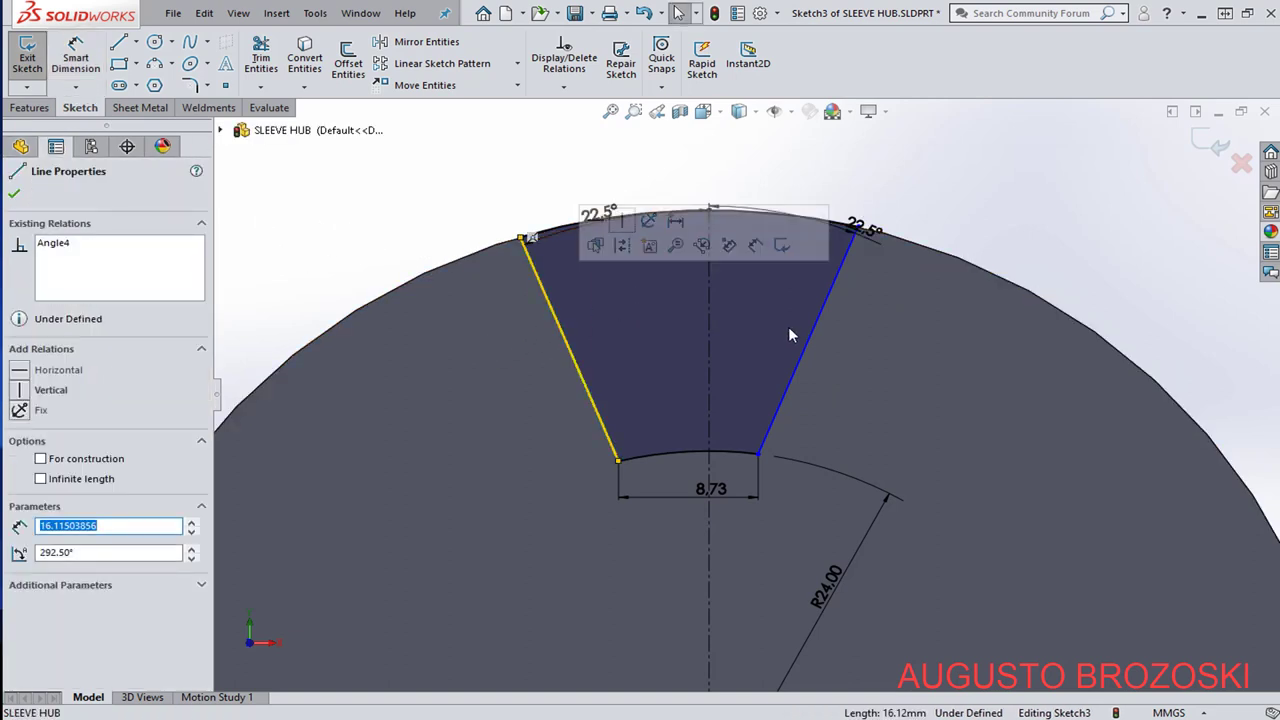
left_click(824, 331, "ctrl")
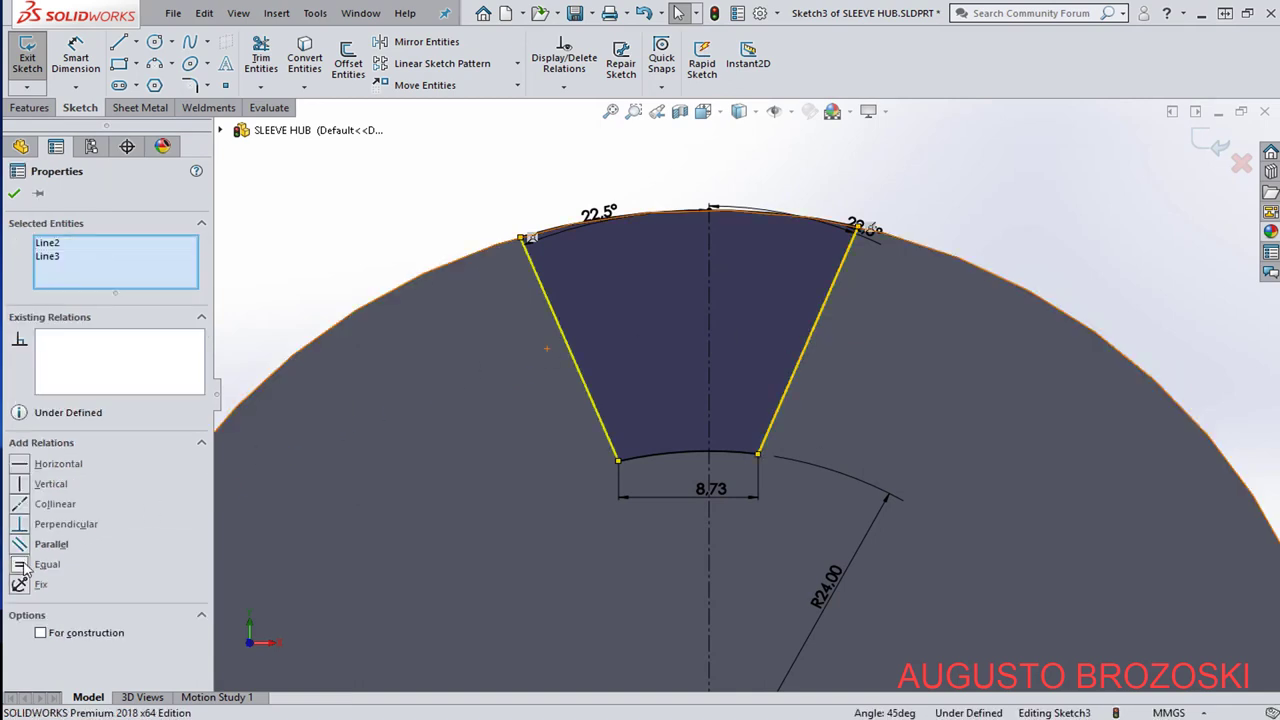
left_click(22, 565)
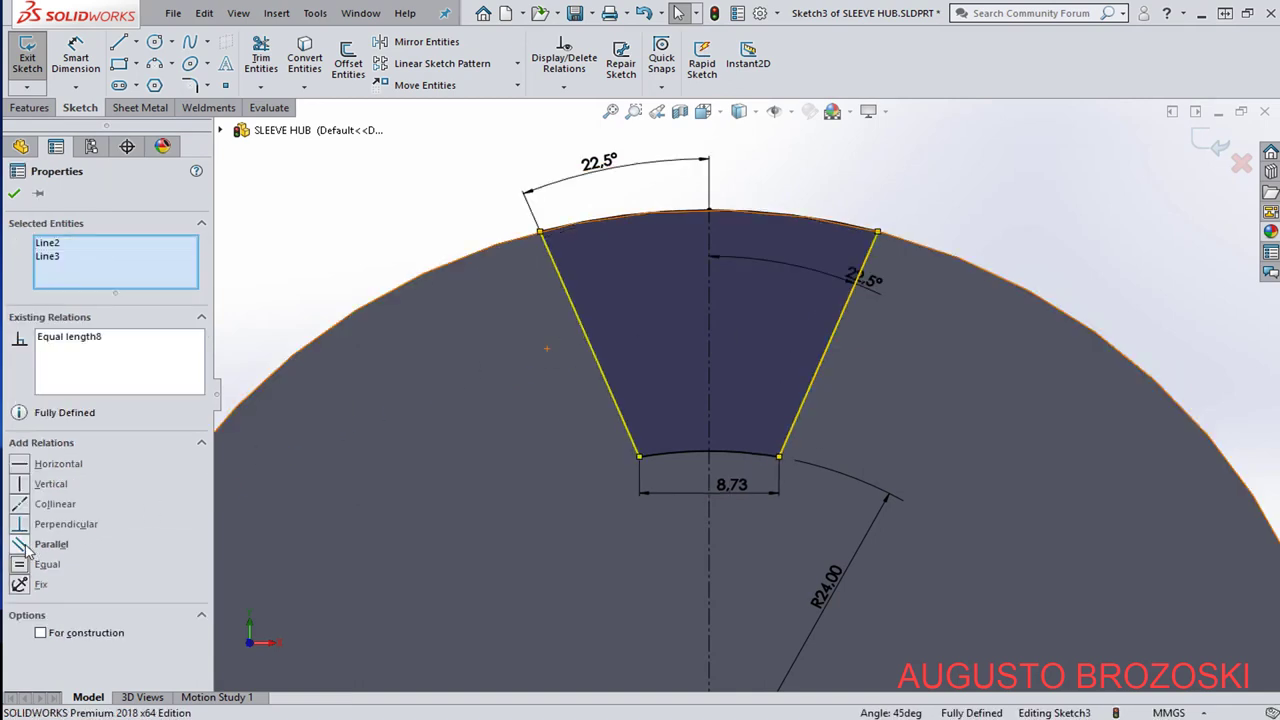
left_click(14, 195)
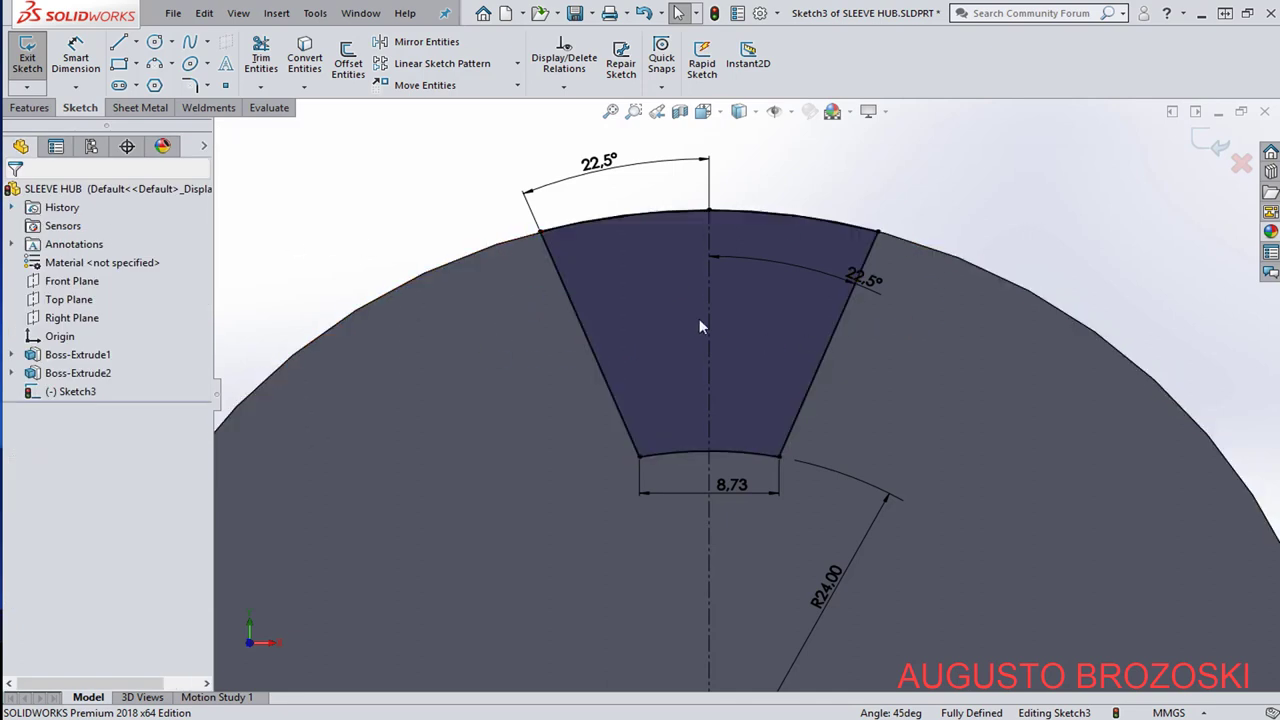
Move the right 22.5° dimension above the profile and orbit to an oblique view.
left_click_drag(862, 283, 808, 162)
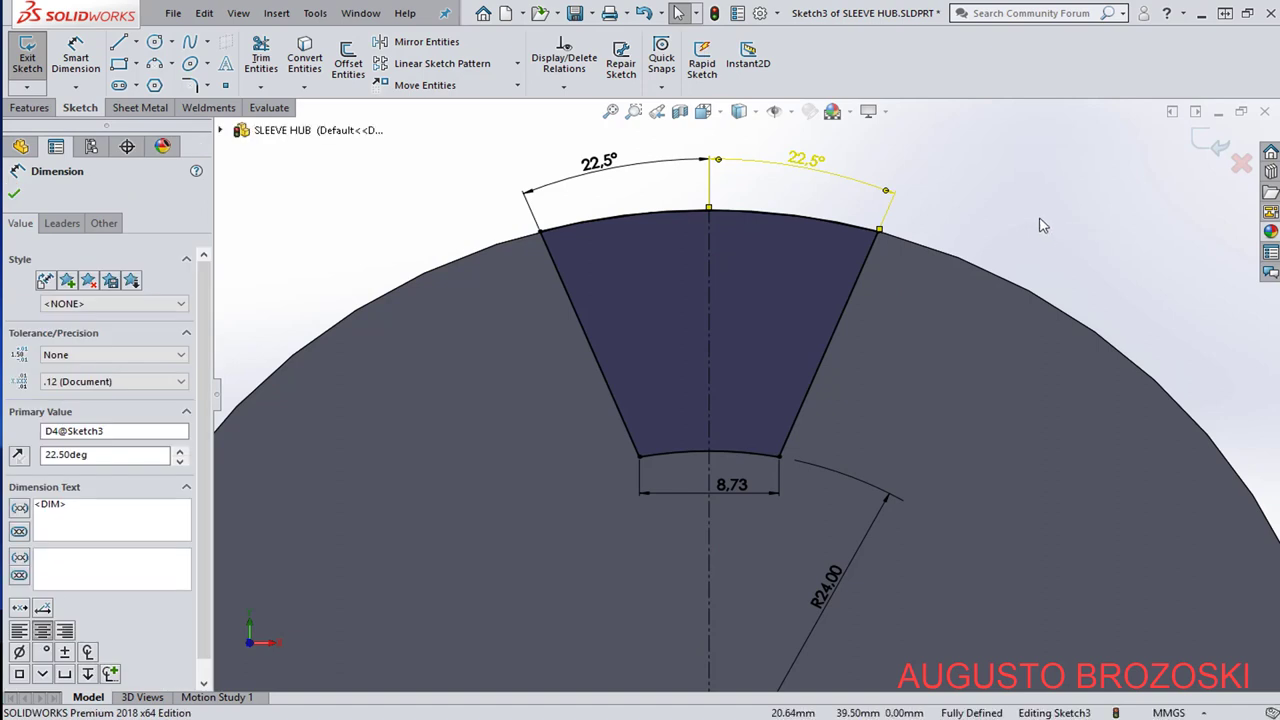
key("Escape")
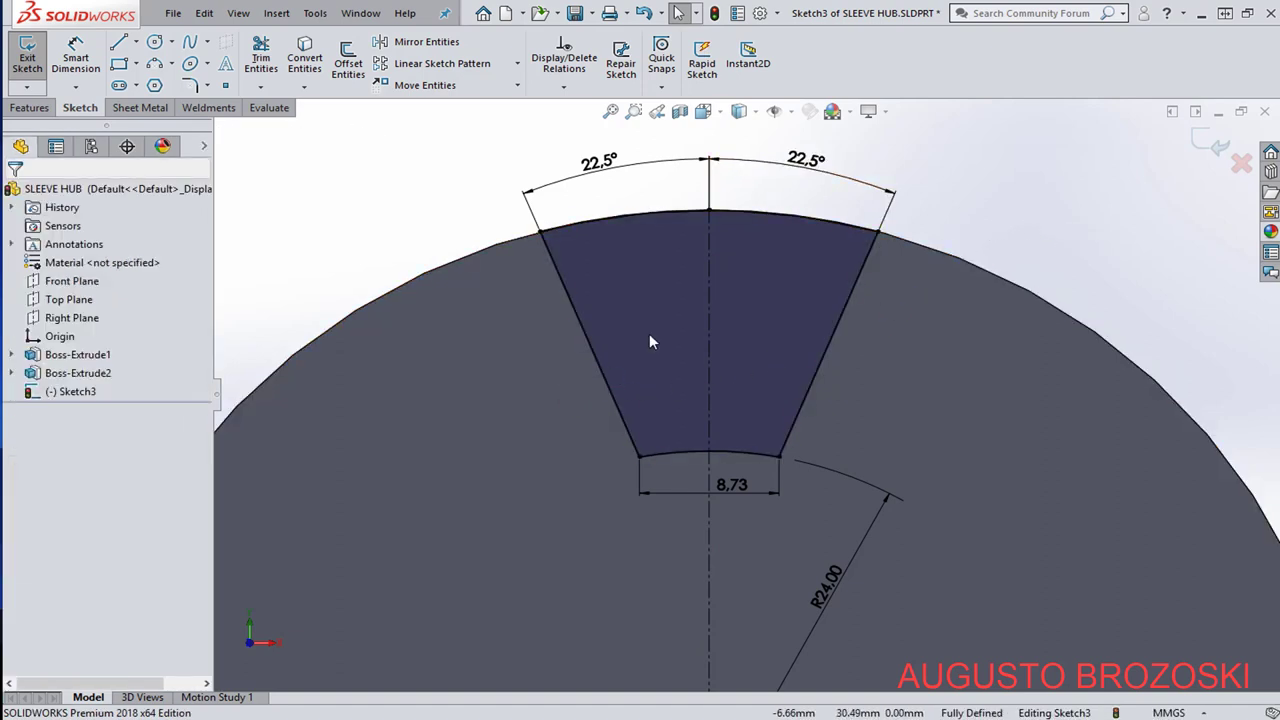
scroll(650, 336, "up", 4)
middle_click_drag(711, 432, 700, 471)
Extrude the jaw sketch as a 21 mm blind boss from the hub face.
left_click(1205, 148)
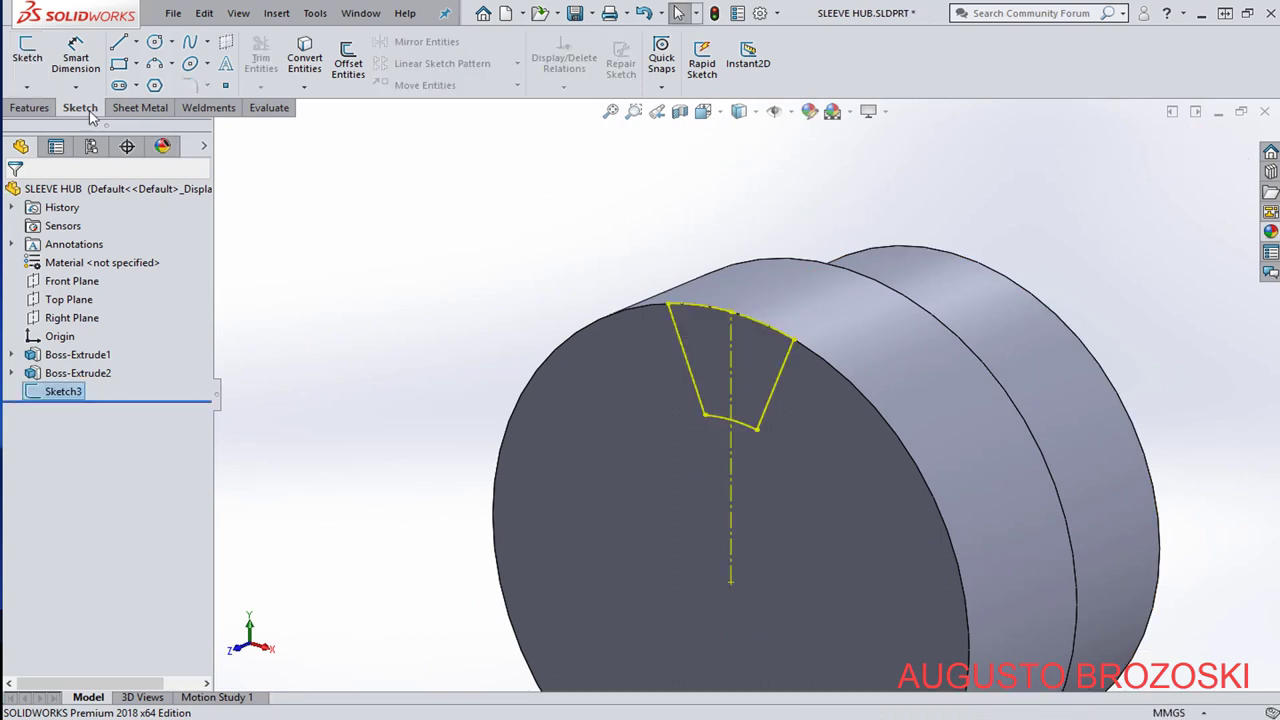
left_click(30, 108)
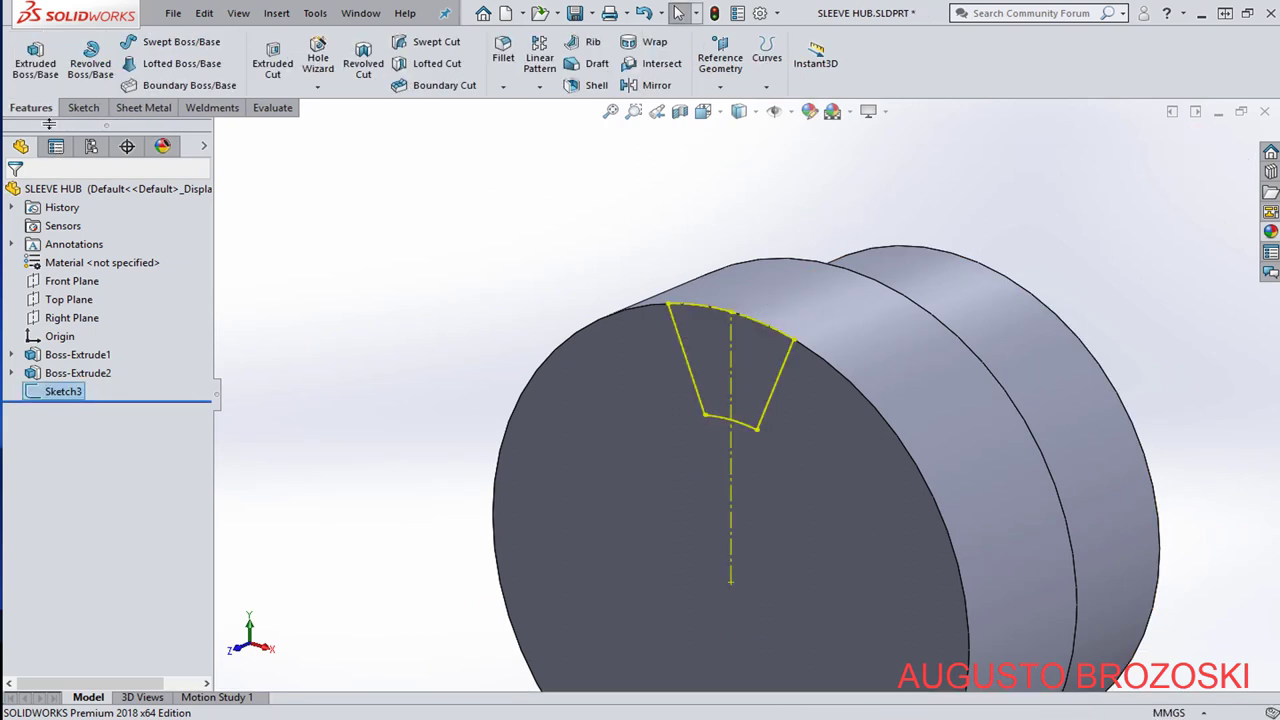
left_click(35, 62)
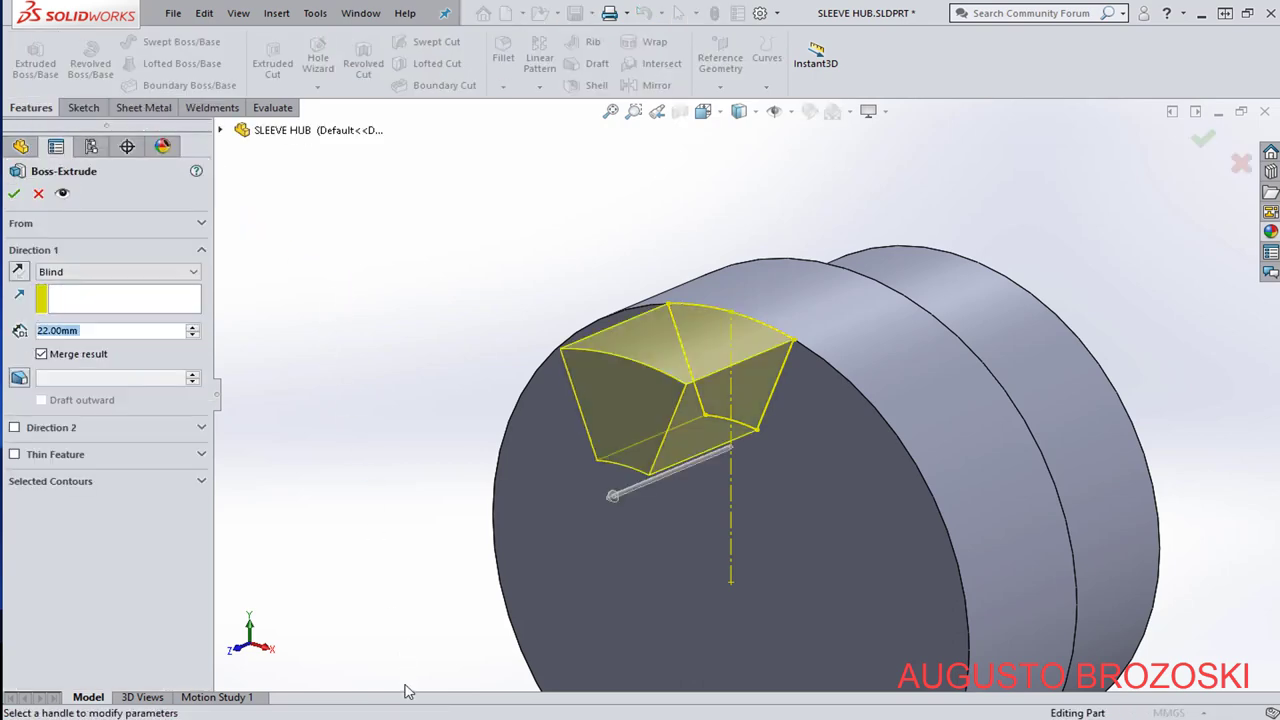
key("alt+Tab")
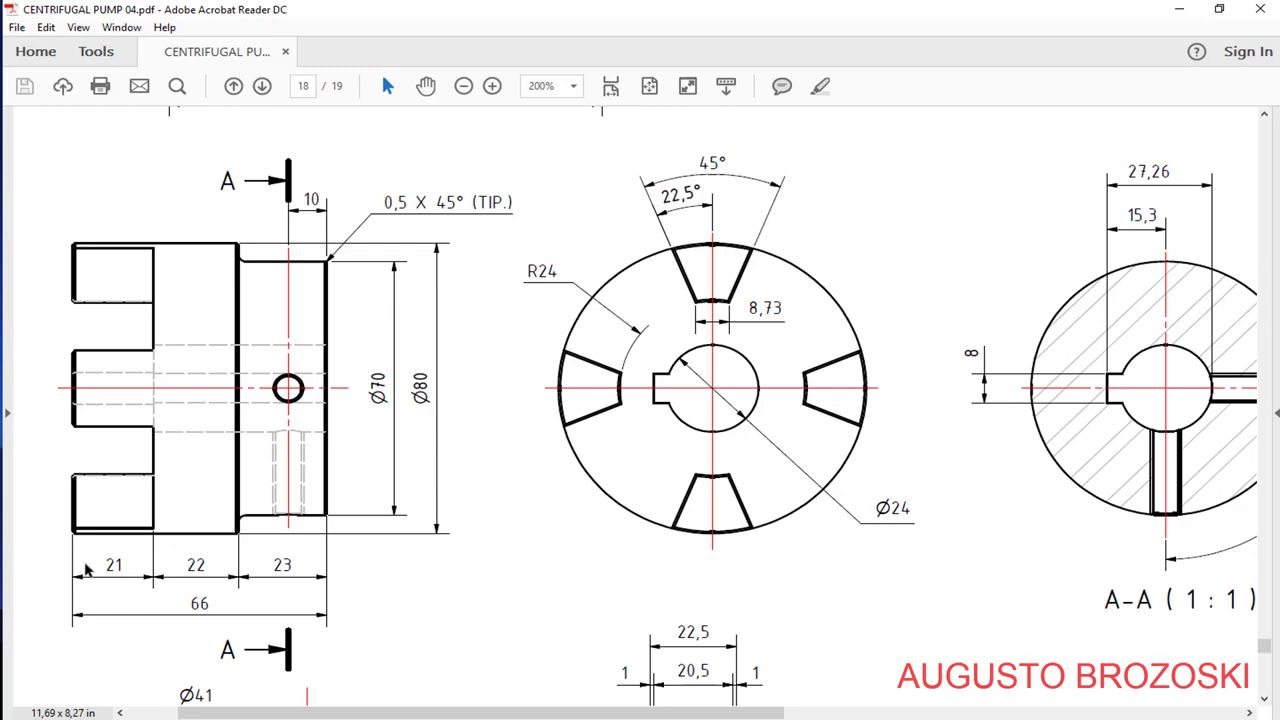
left_click(1178, 10)
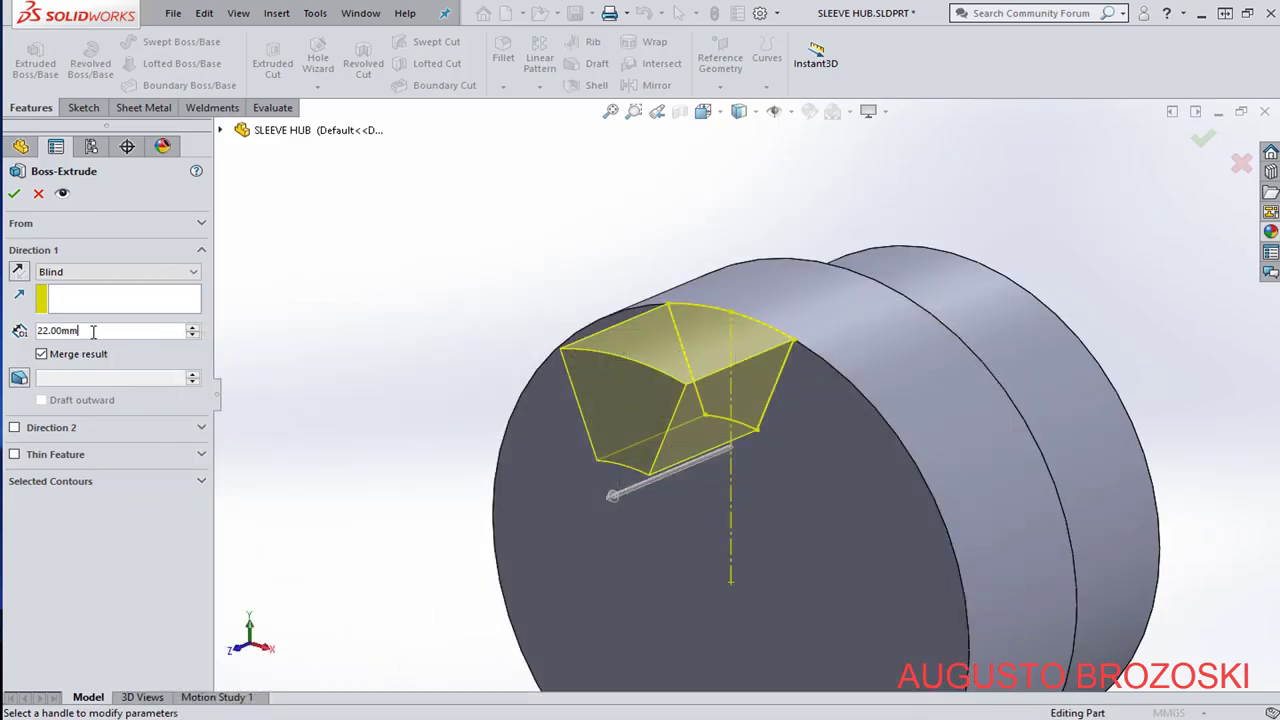
type("21")
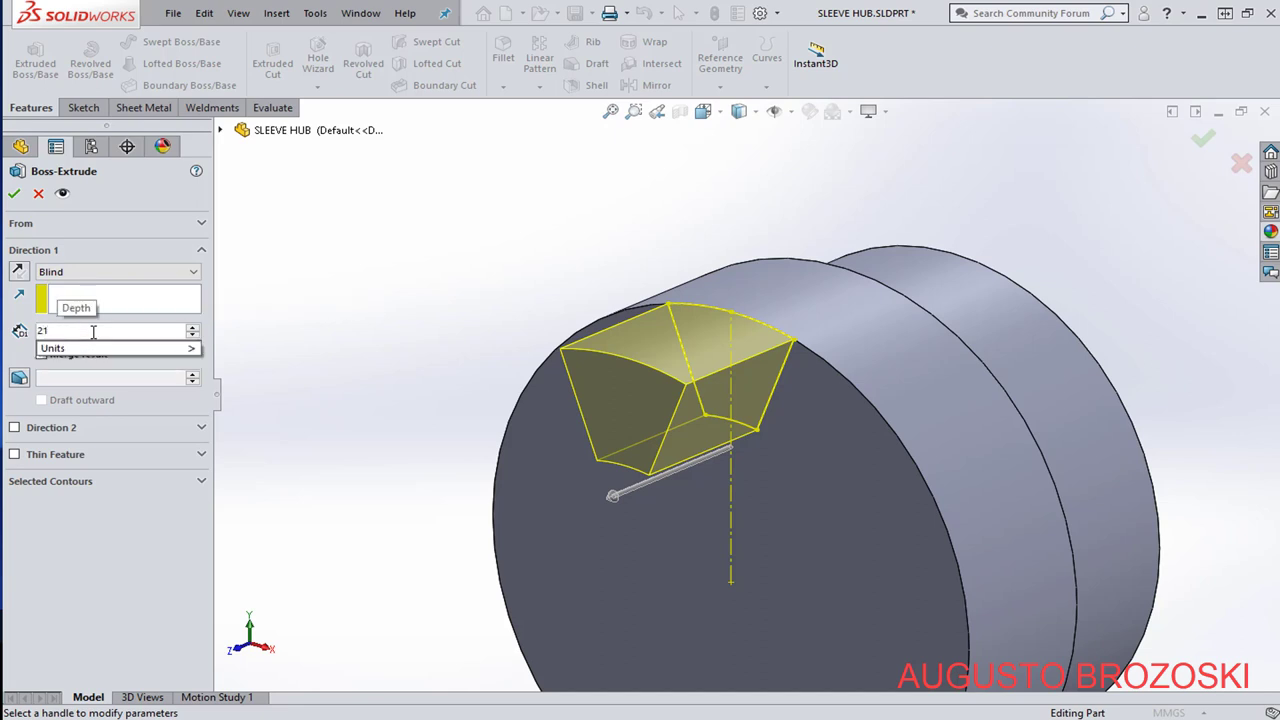
key("Return")
left_click(14, 195)
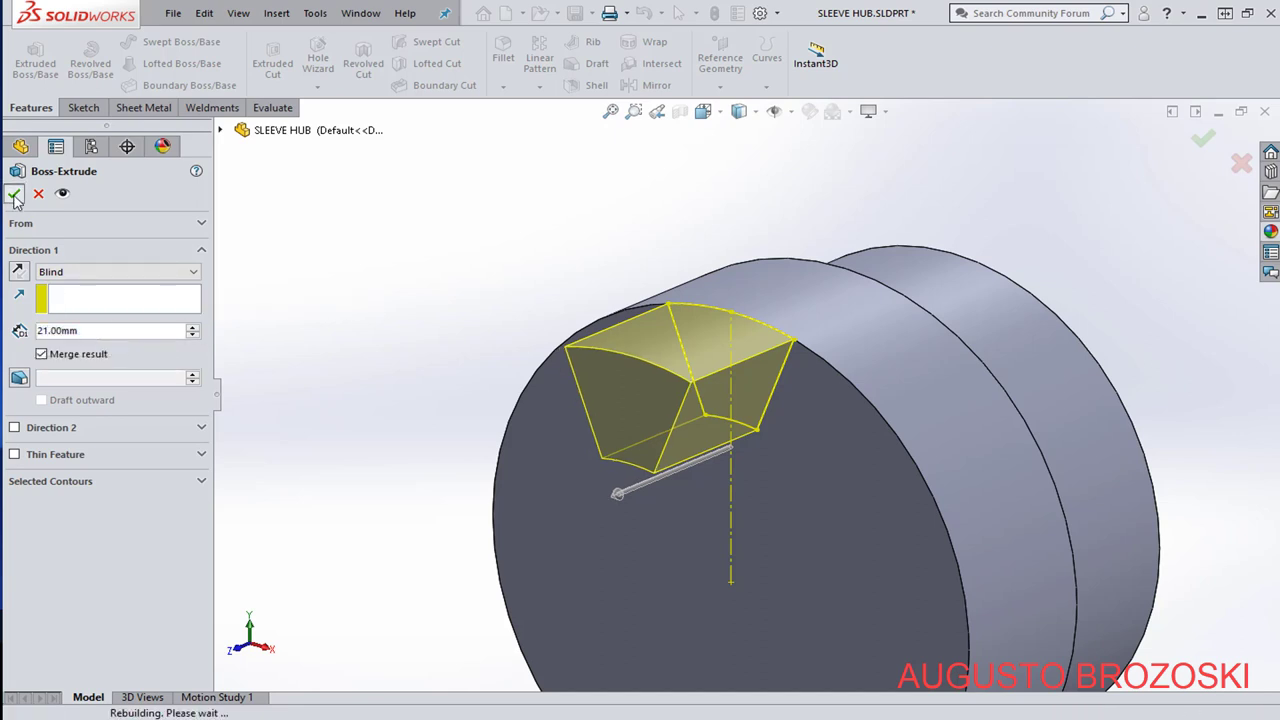
Turn the part to the isometric view and save SLEEVE HUB.
scroll(640, 320, "up", 3)
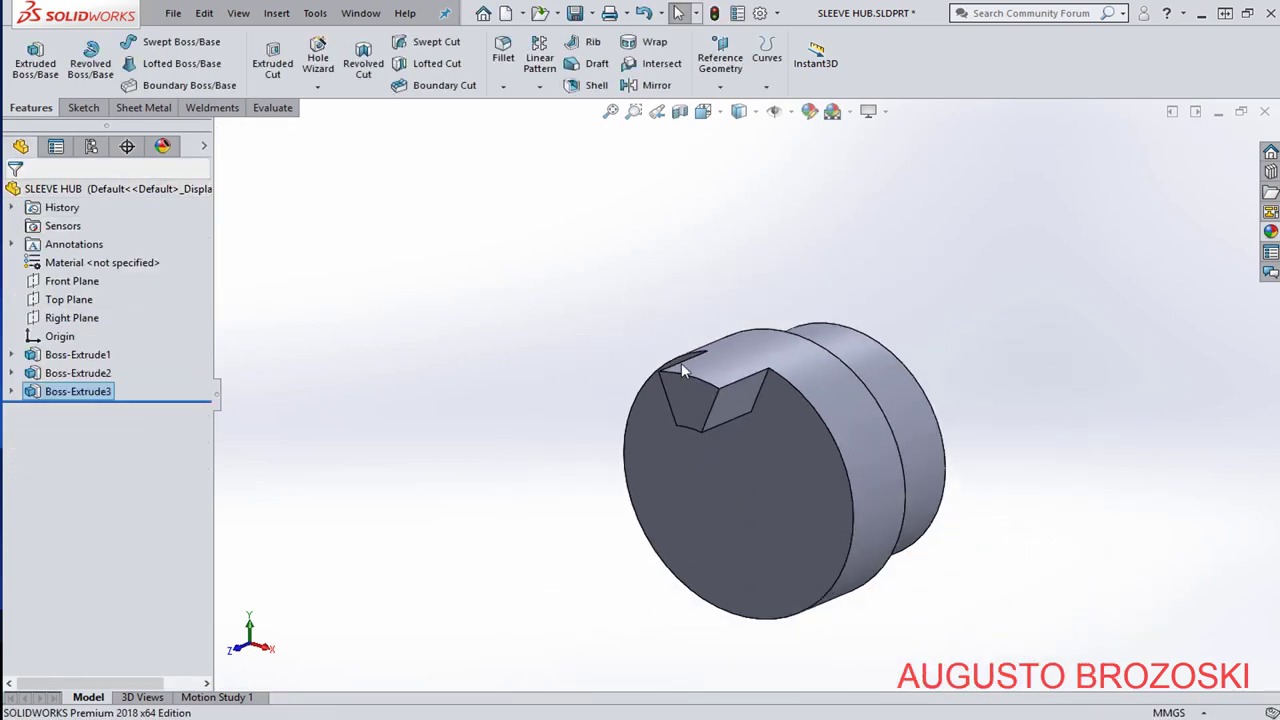
middle_click_drag(681, 363, 637, 423)
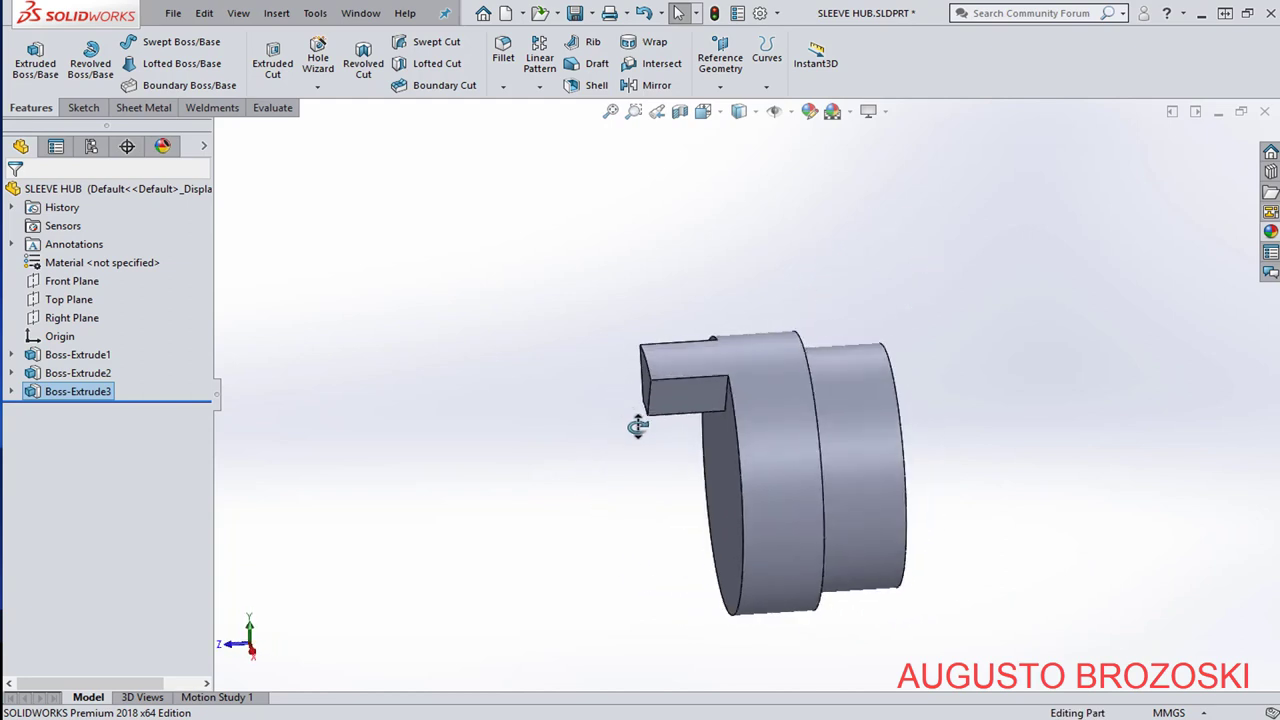
left_click(704, 112)
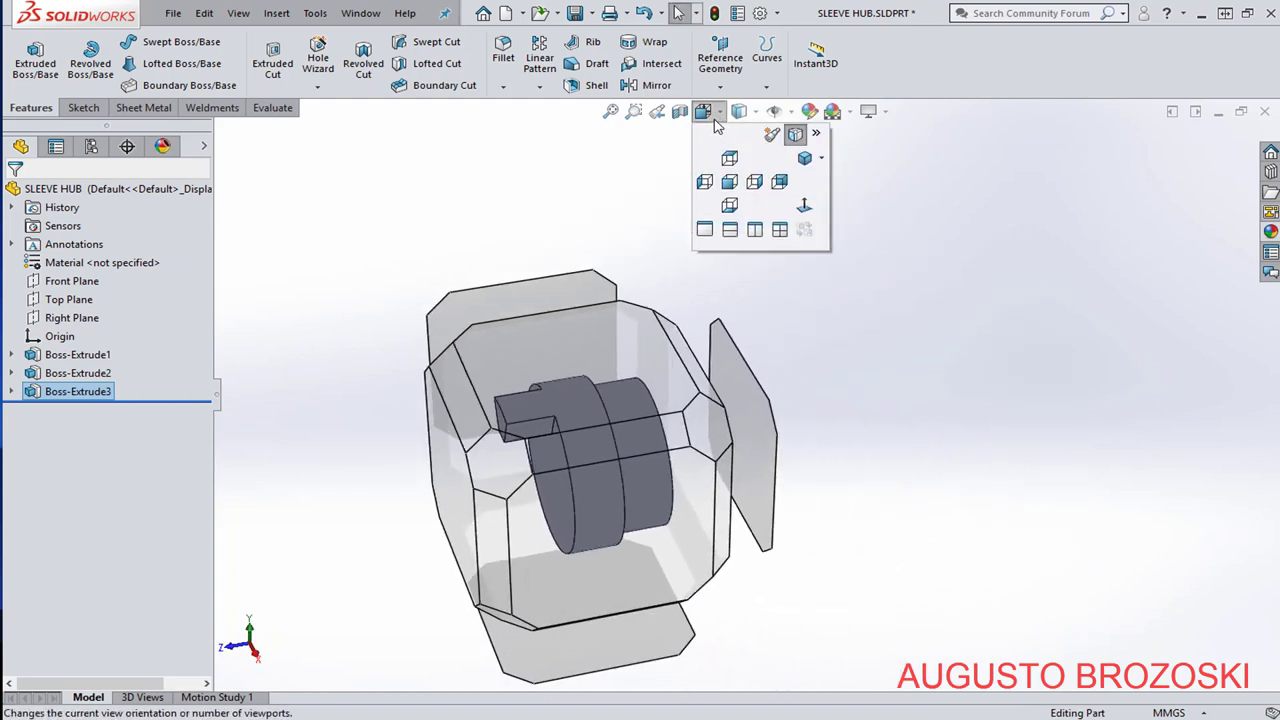
left_click(801, 160)
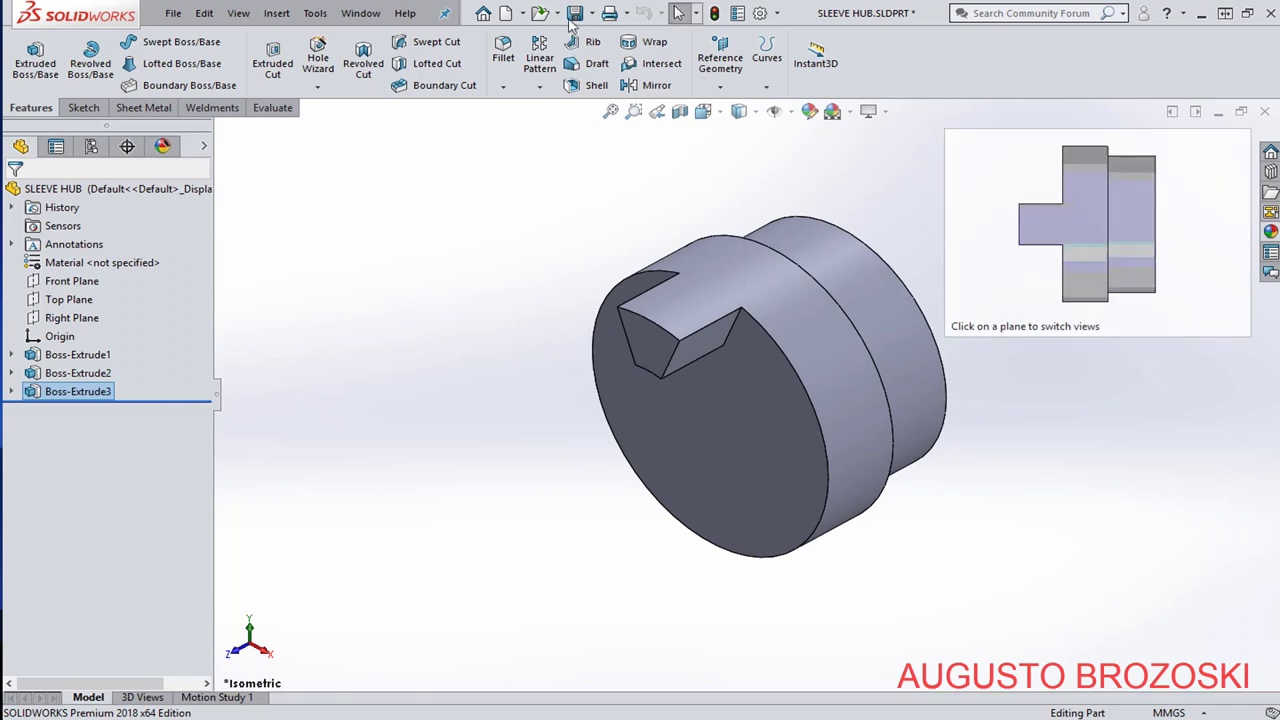
left_click(575, 15)
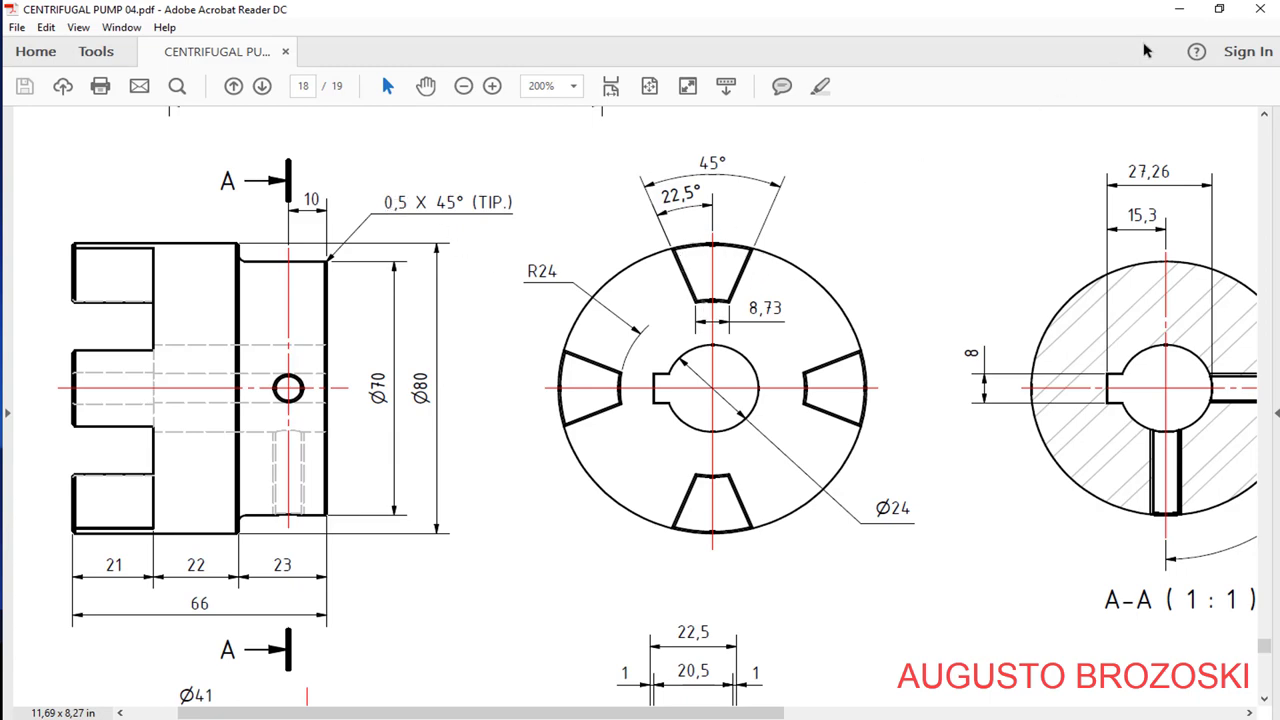
left_click(1178, 15)
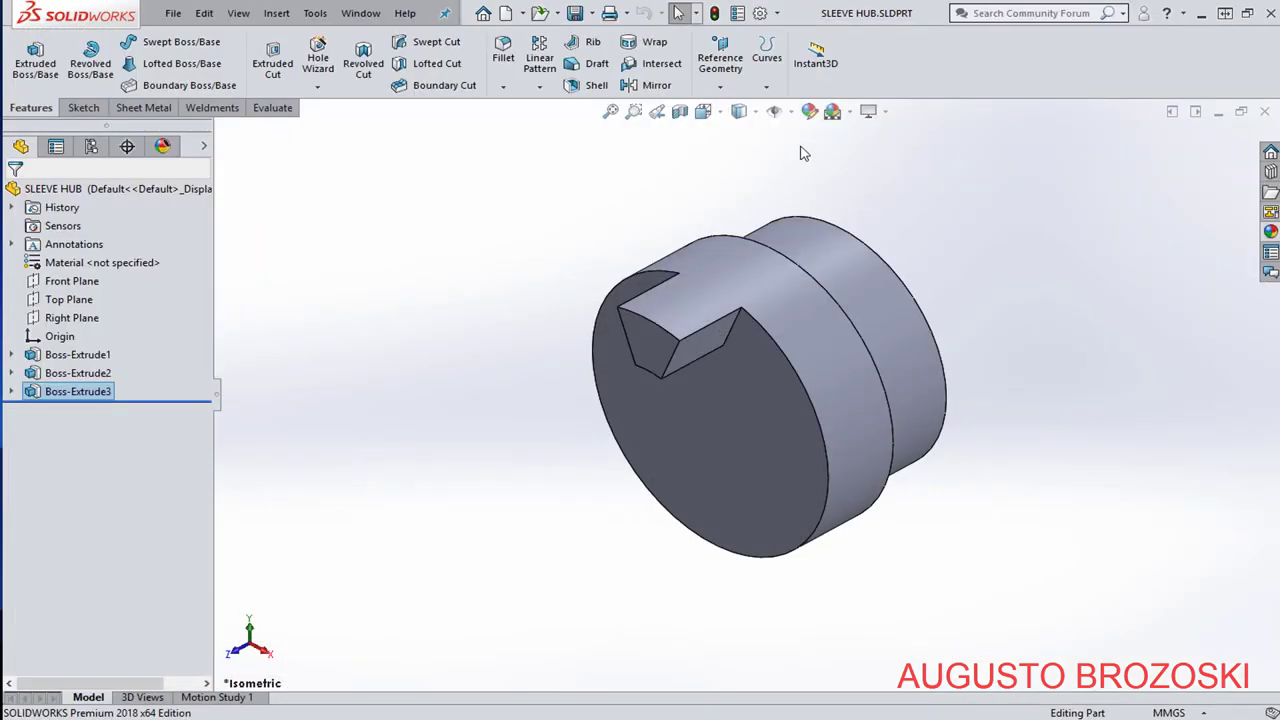
Chamfer the jaw end face's left, top, right and bottom edges at 0.5 mm × 45°.
left_click(503, 90)
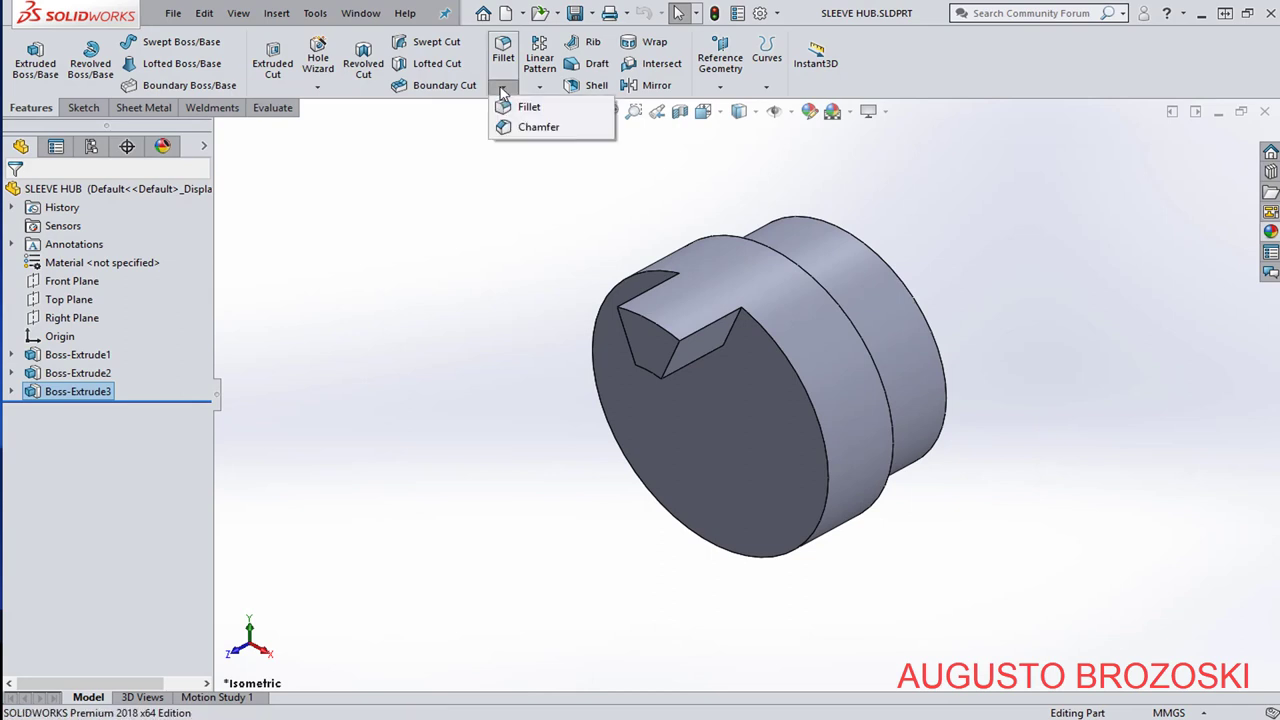
left_click(538, 127)
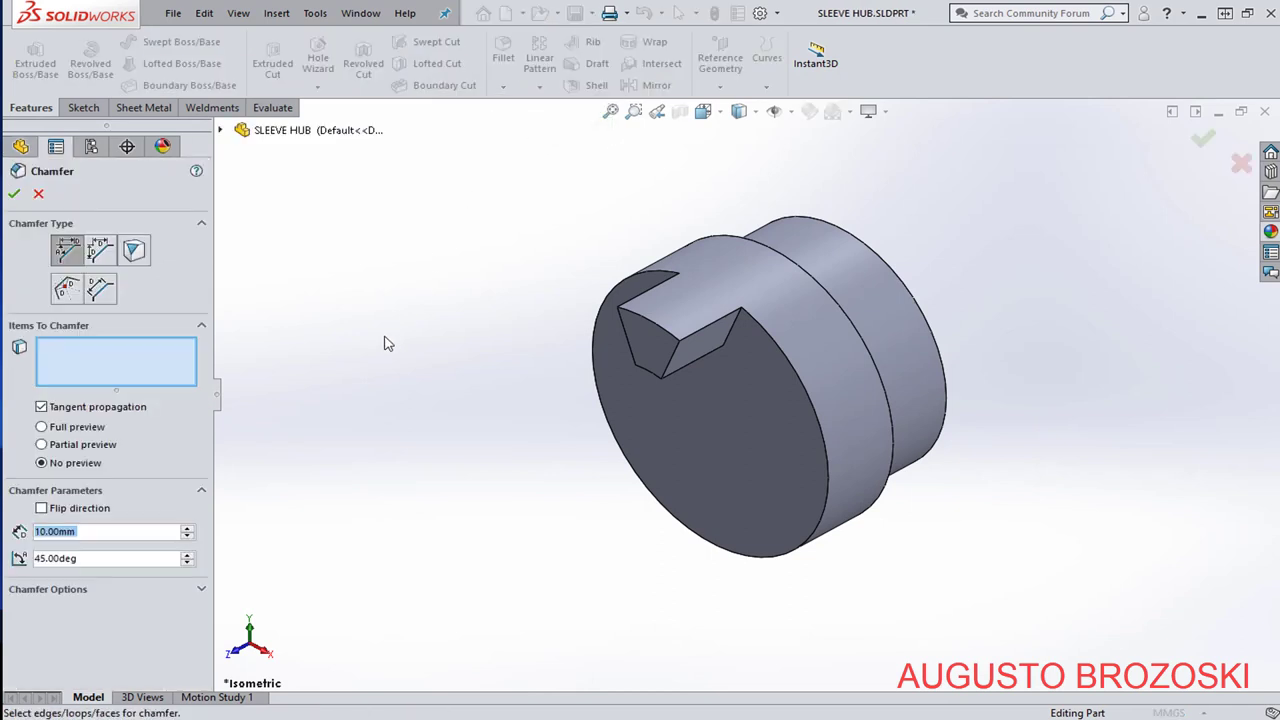
type("0.5")
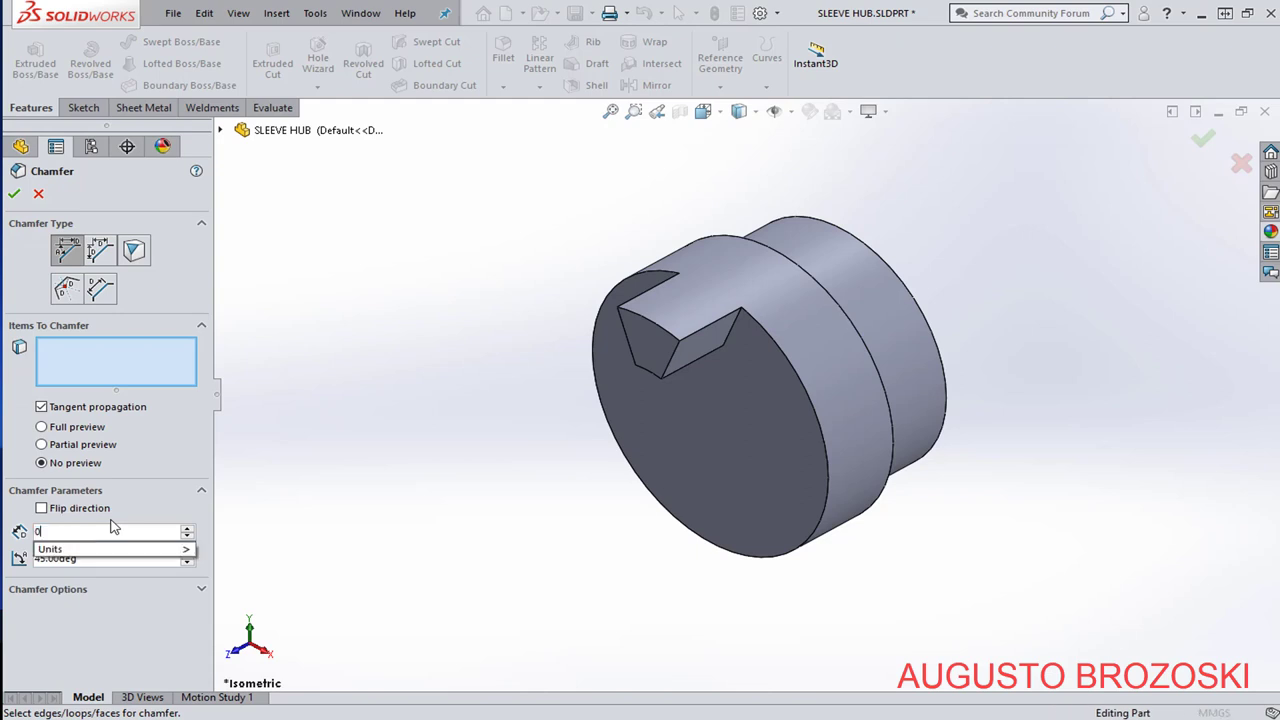
key("Return")
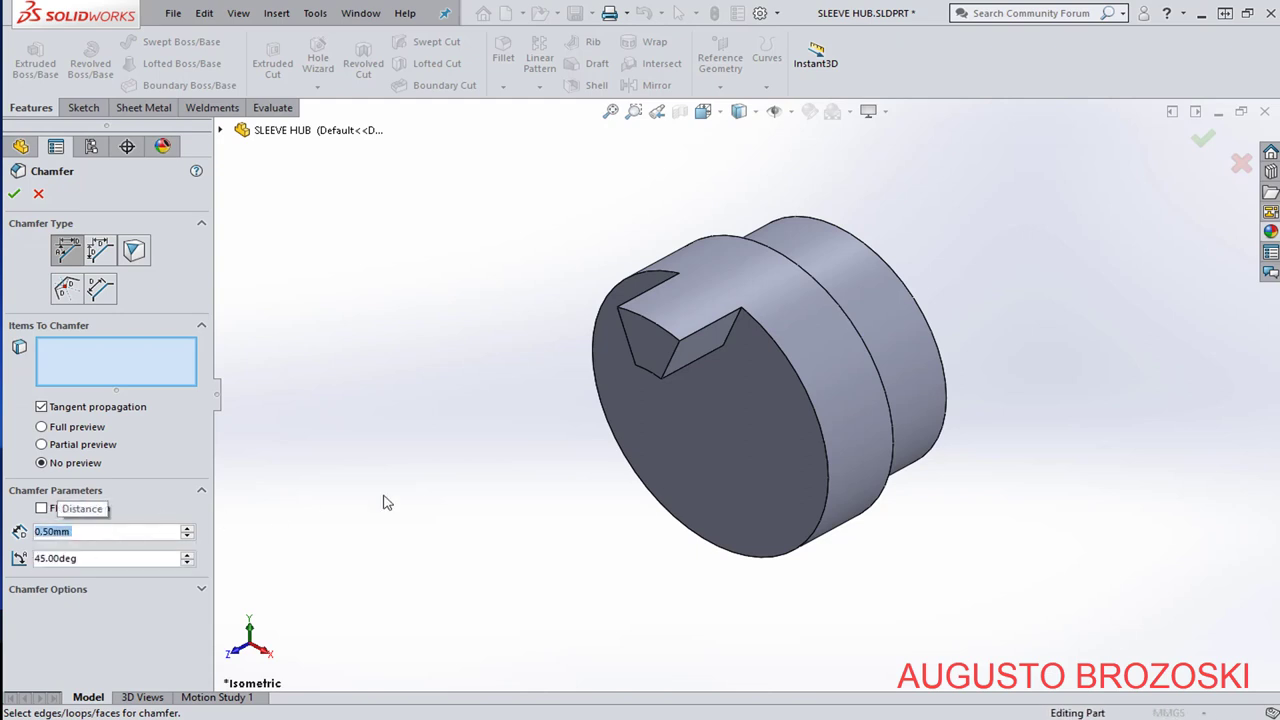
scroll(667, 347, "down", 6)
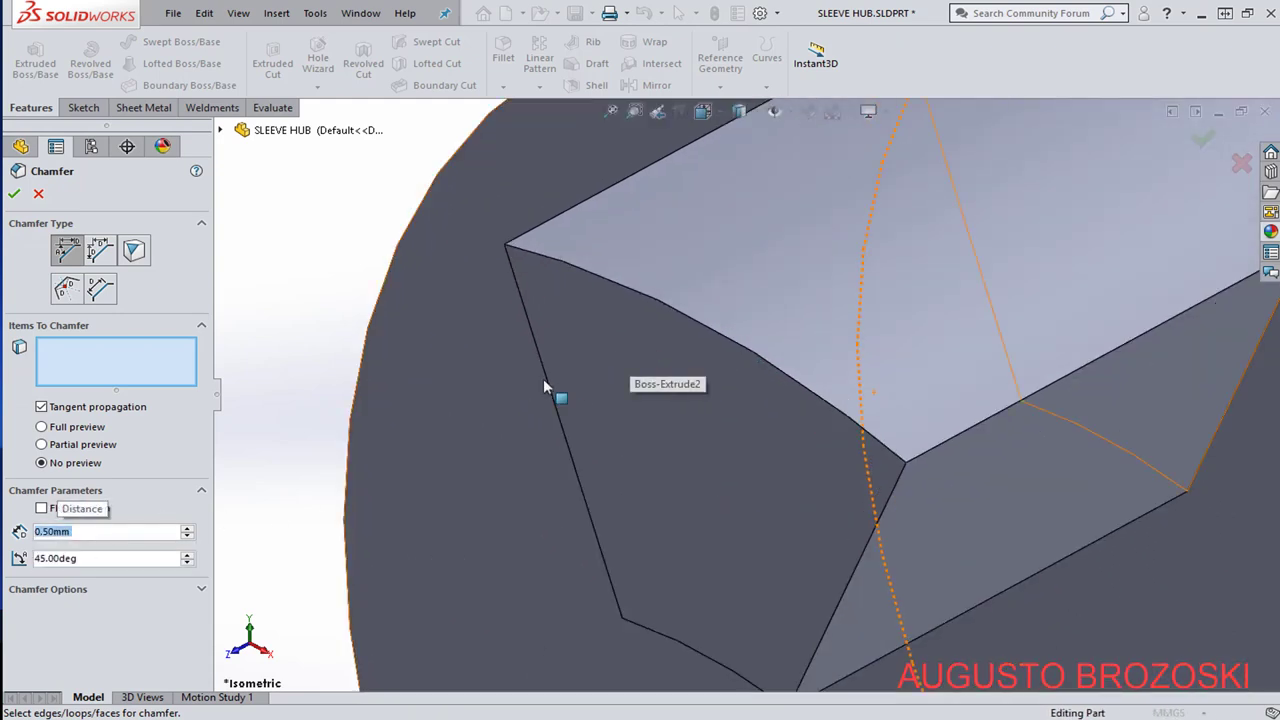
left_click(550, 390)
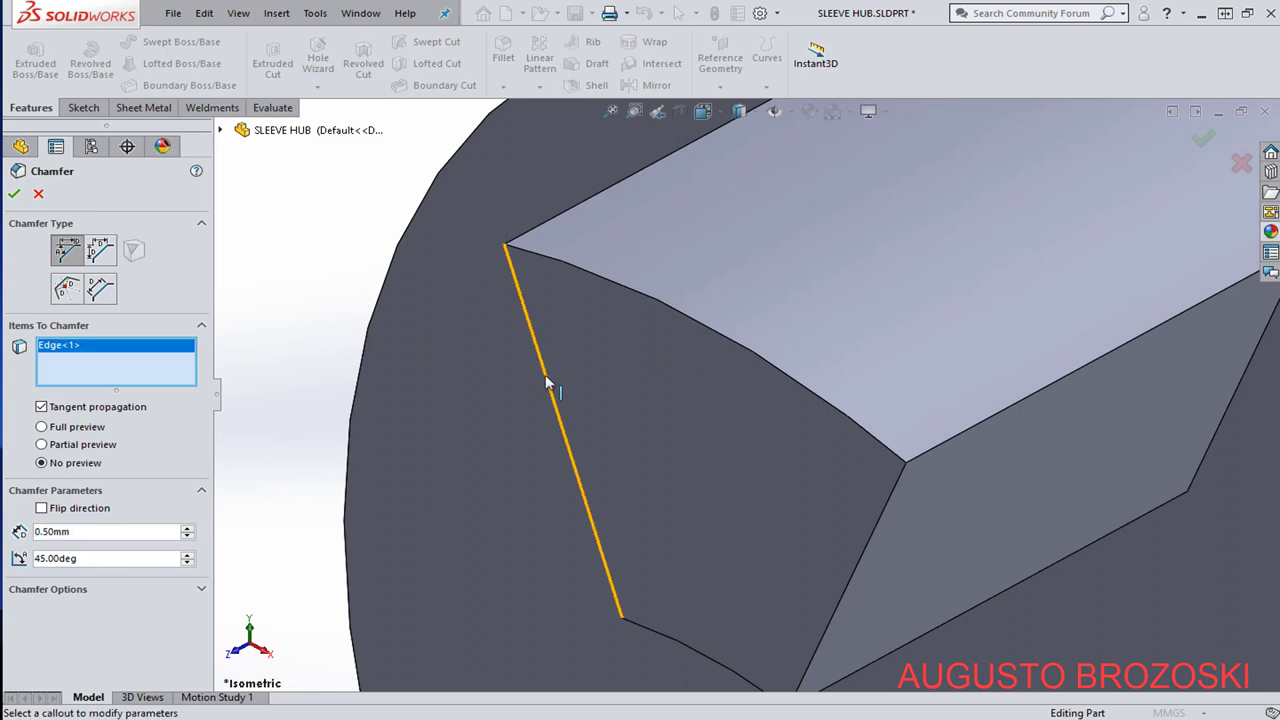
left_click(605, 285)
left_click(866, 540)
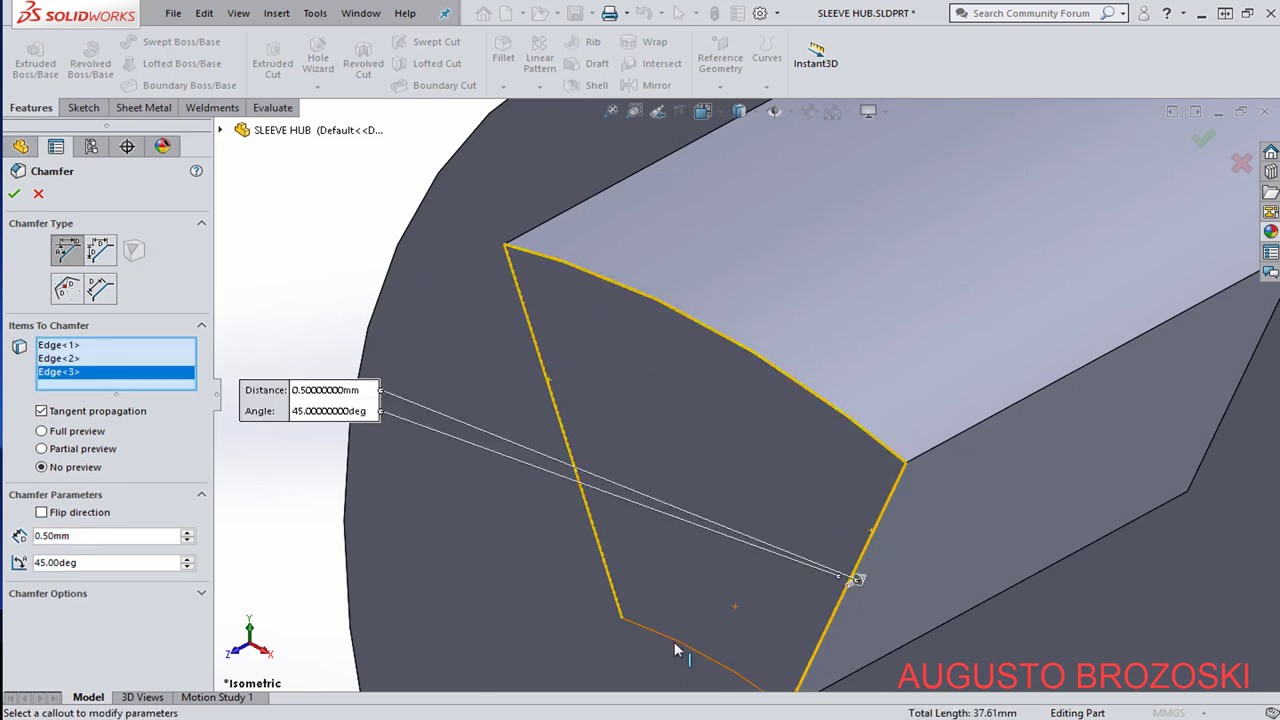
left_click(676, 651)
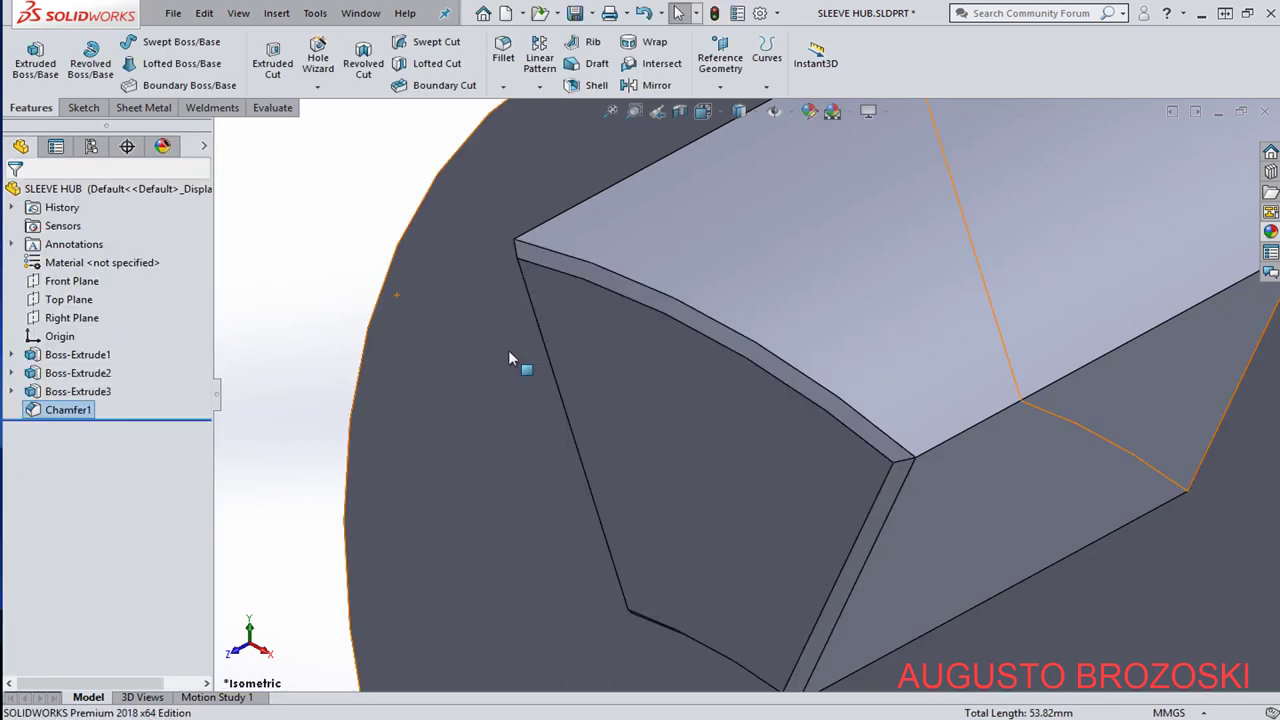
Start a circular pattern with Chamfer1 and Boss-Extrude3 as the features to repeat.
scroll(530, 373, "up", 4)
scroll(540, 395, "up", 3)
scroll(543, 400, "down", 3)
middle_click_drag(543, 400, 640, 335)
left_click(540, 87)
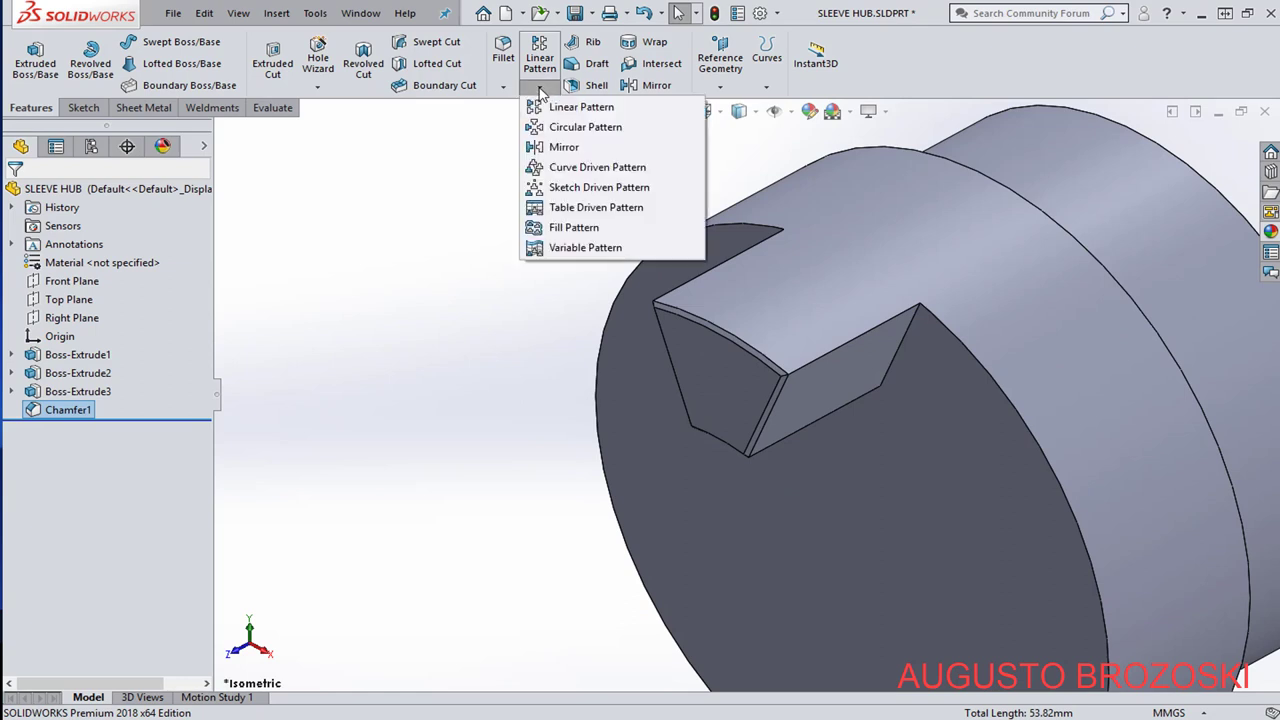
left_click(572, 128)
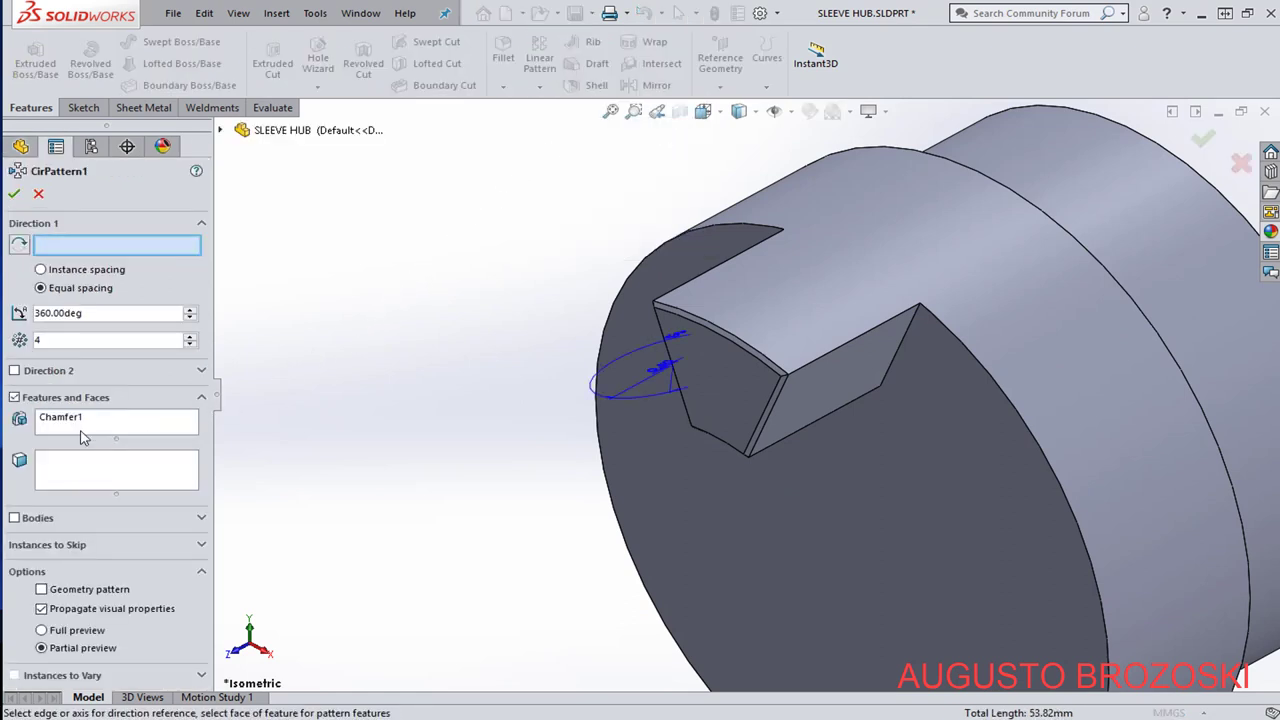
left_click(130, 430)
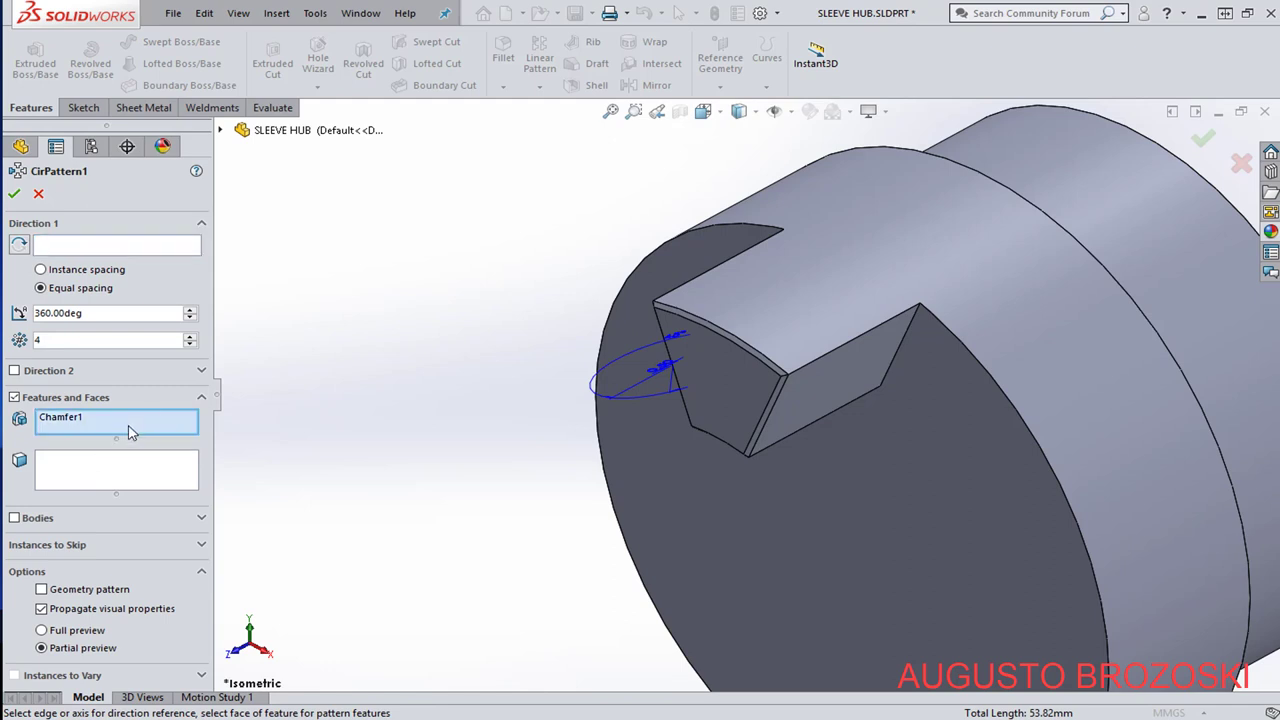
left_click(221, 131)
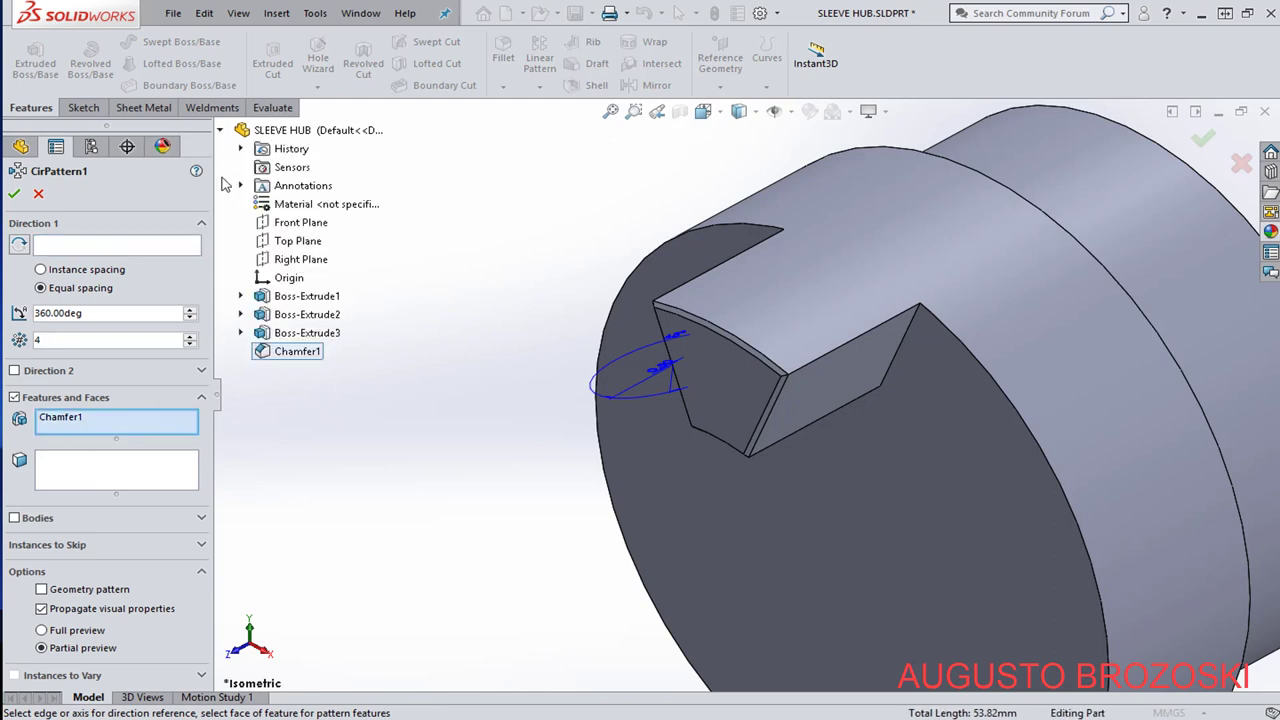
left_click(302, 335)
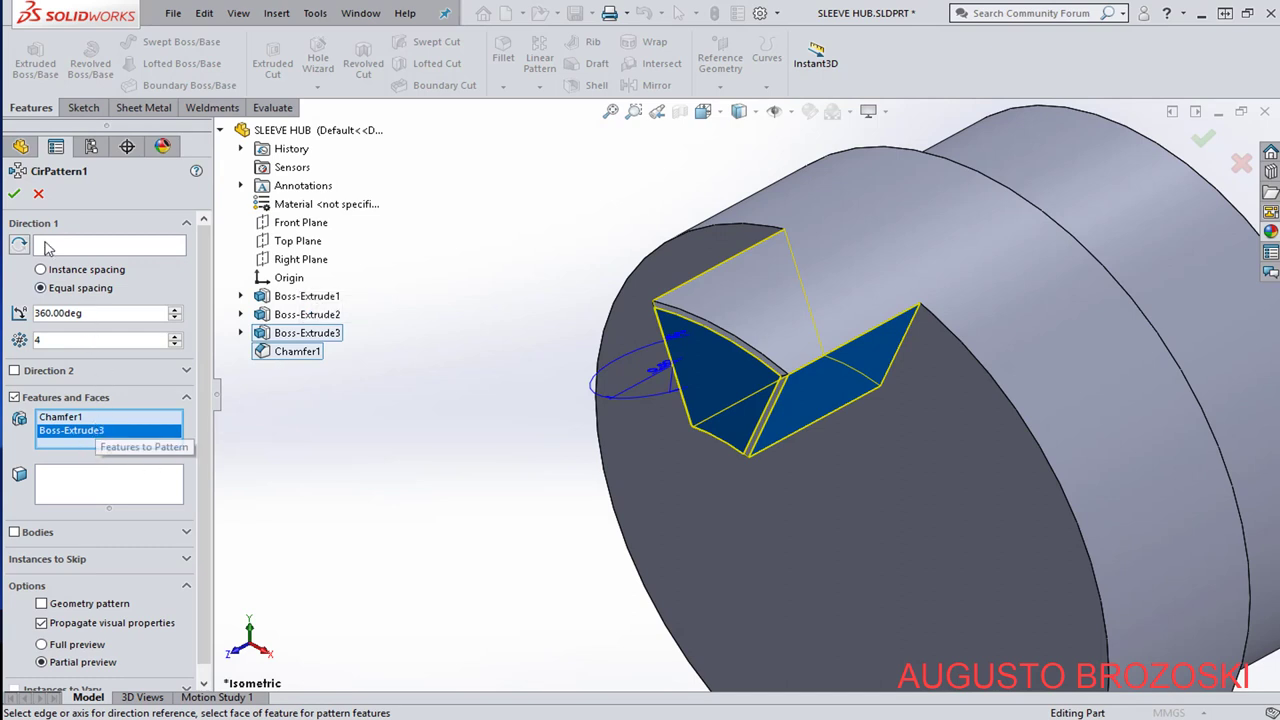
Use the hub's circular front edge as the axis and confirm 4 instances over 360°.
left_click(88, 249)
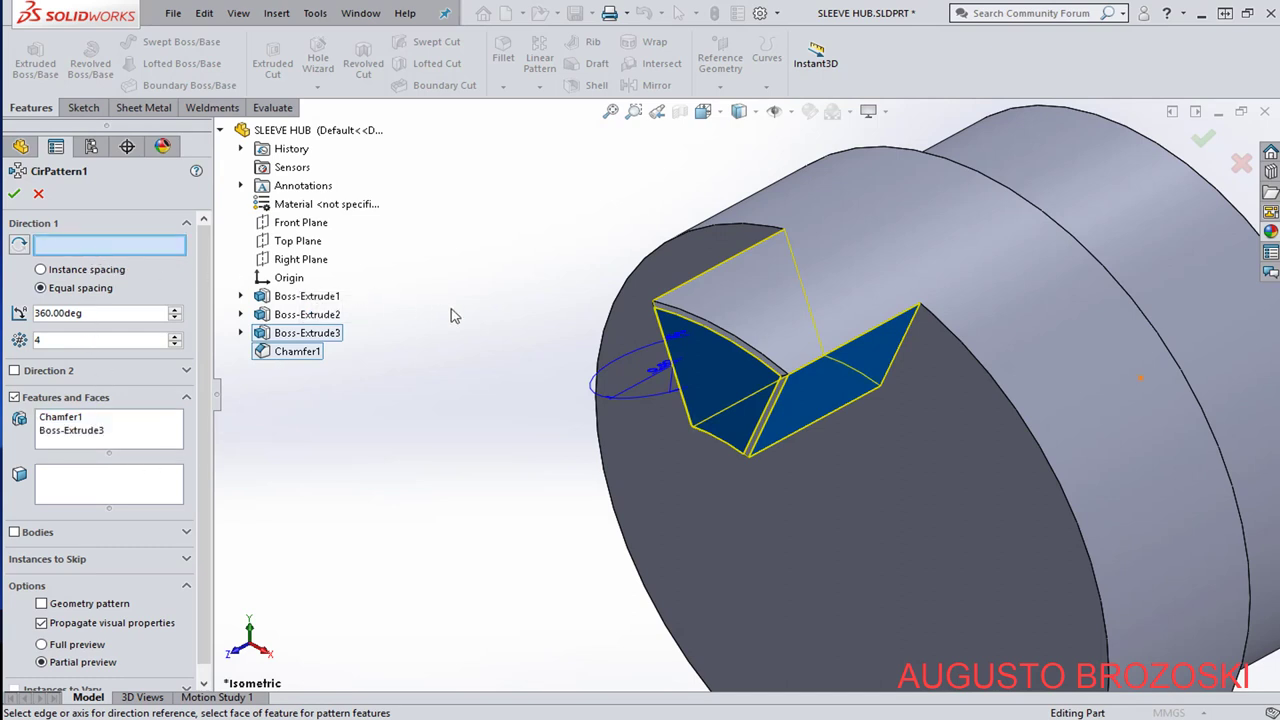
scroll(520, 306, "up", 3)
scroll(842, 421, "down", 2)
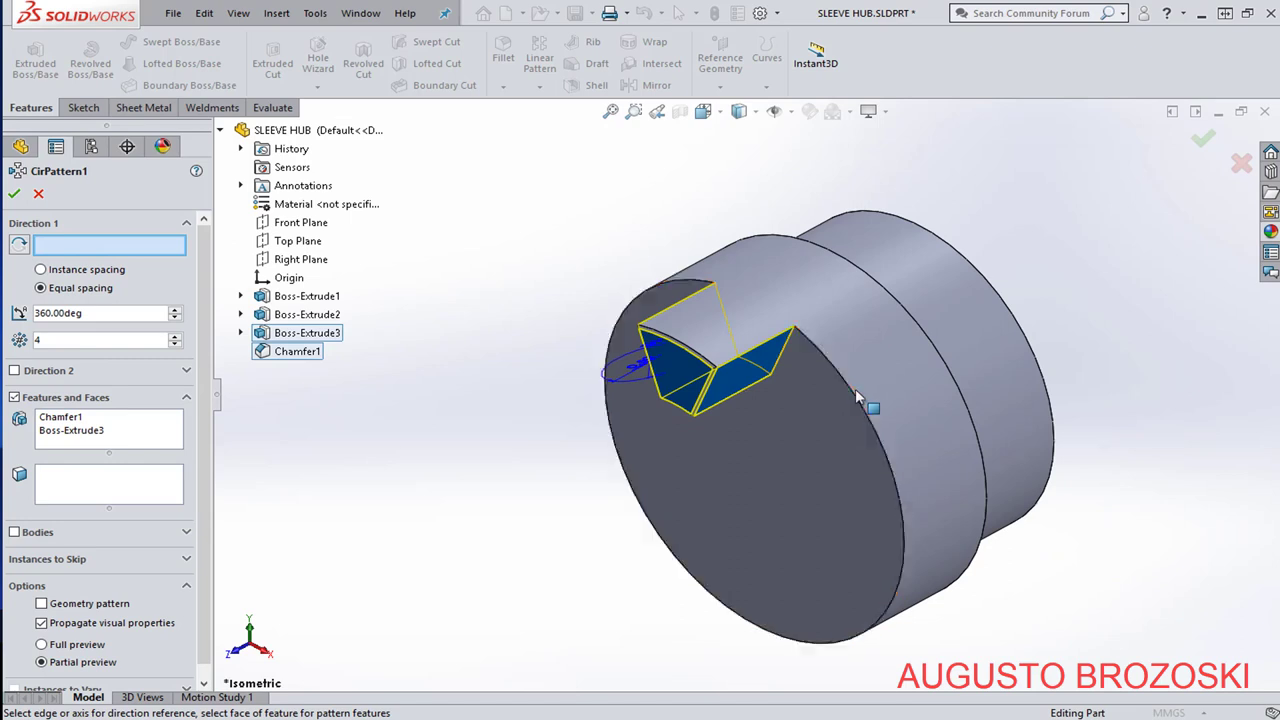
left_click(856, 396)
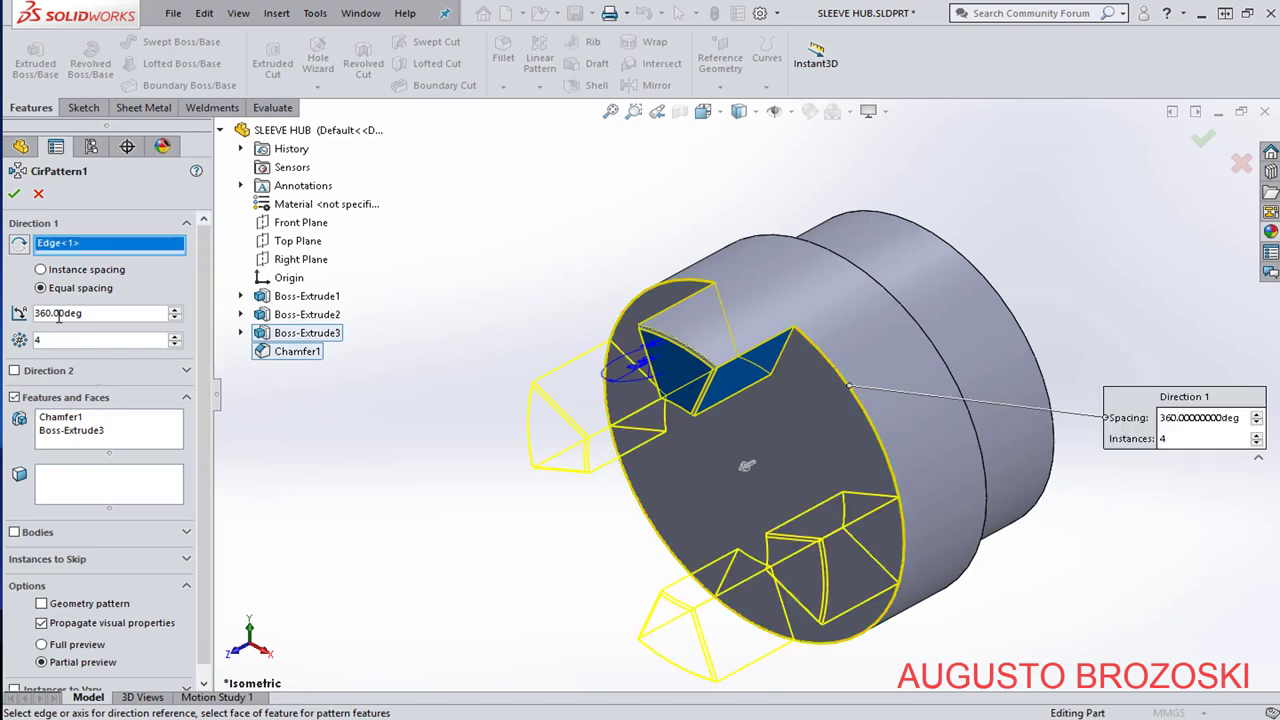
left_click(14, 195)
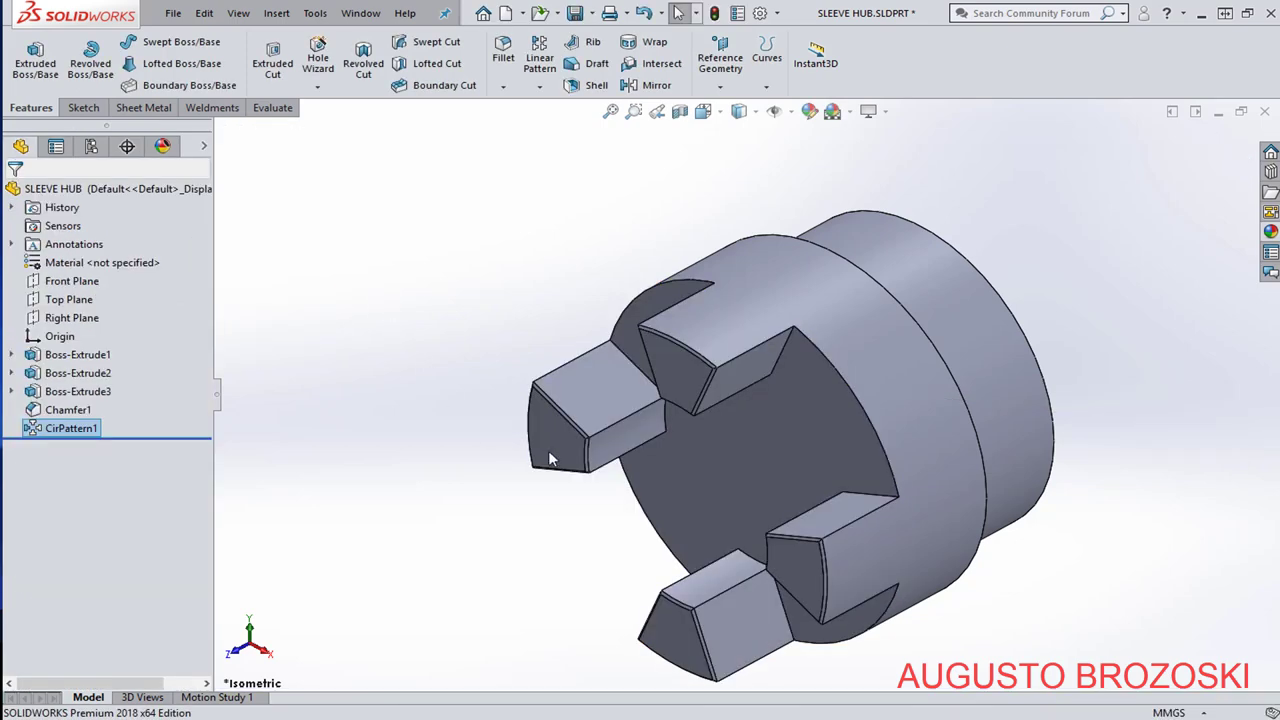
scroll(750, 468, "down", 2)
scroll(791, 470, "up", 4)
middle_click_drag(797, 489, 809, 257)
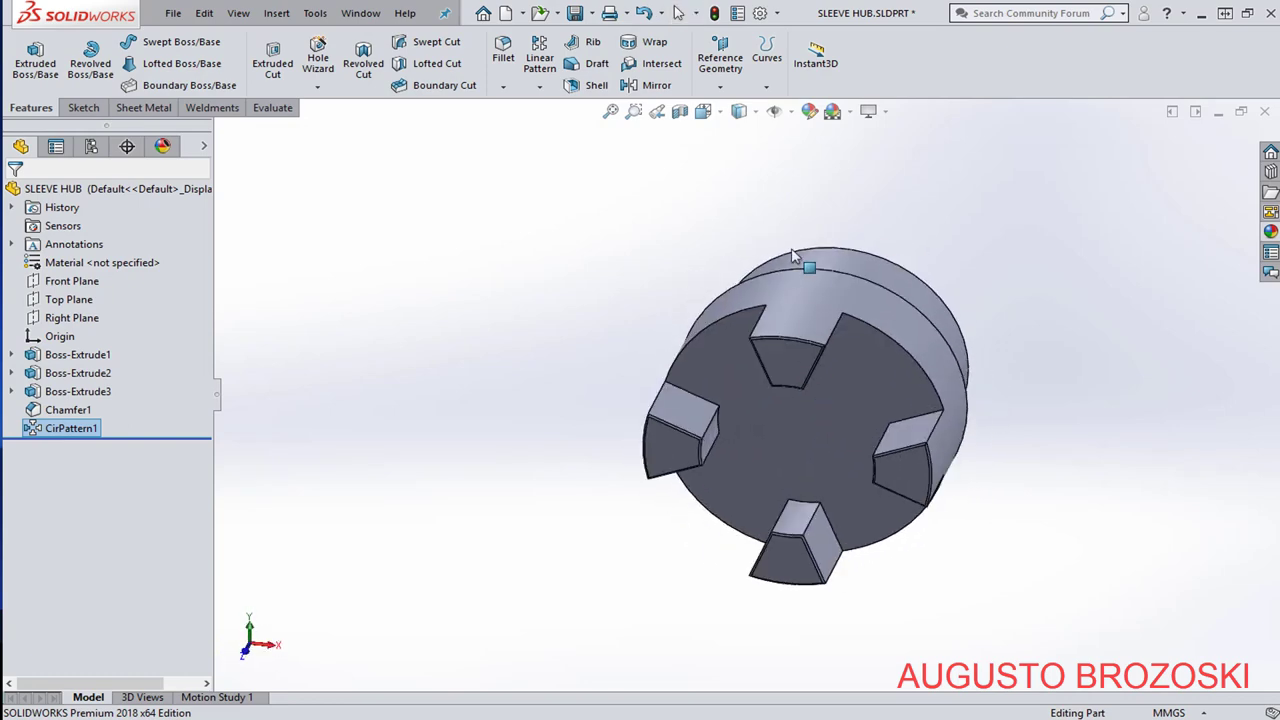
left_click(716, 118)
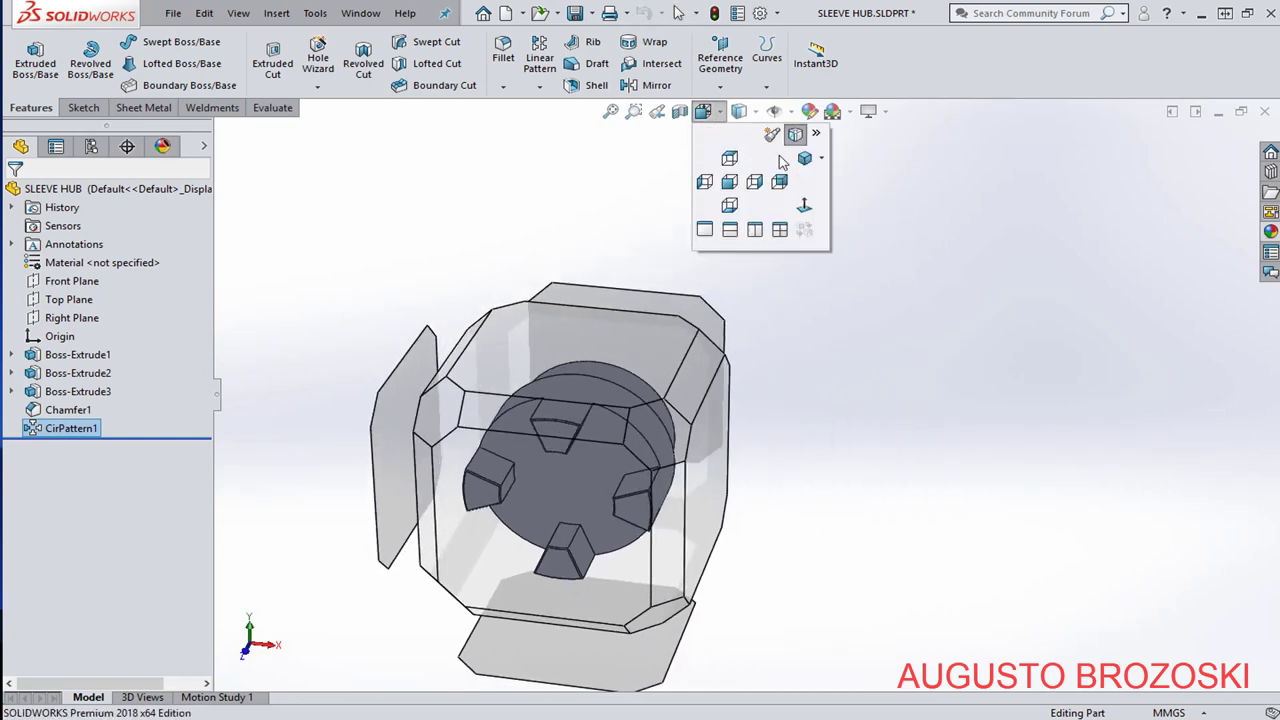
left_click(803, 160)
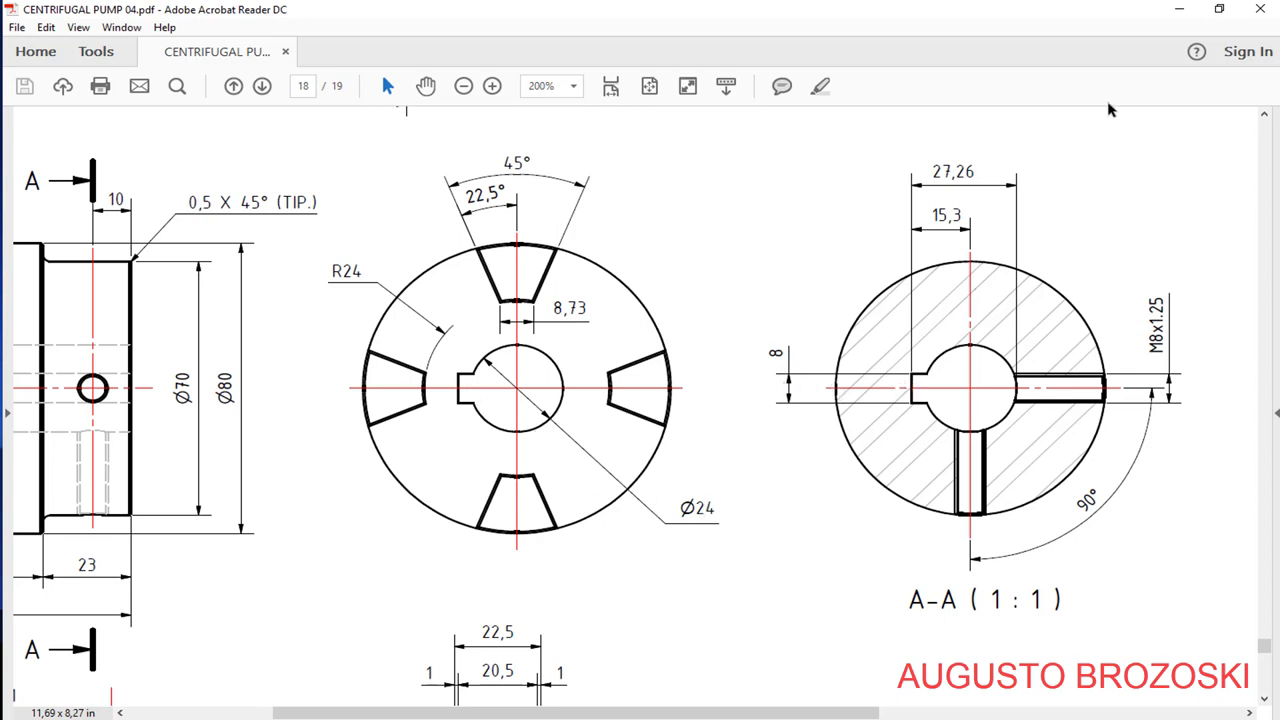
left_click(1179, 11)
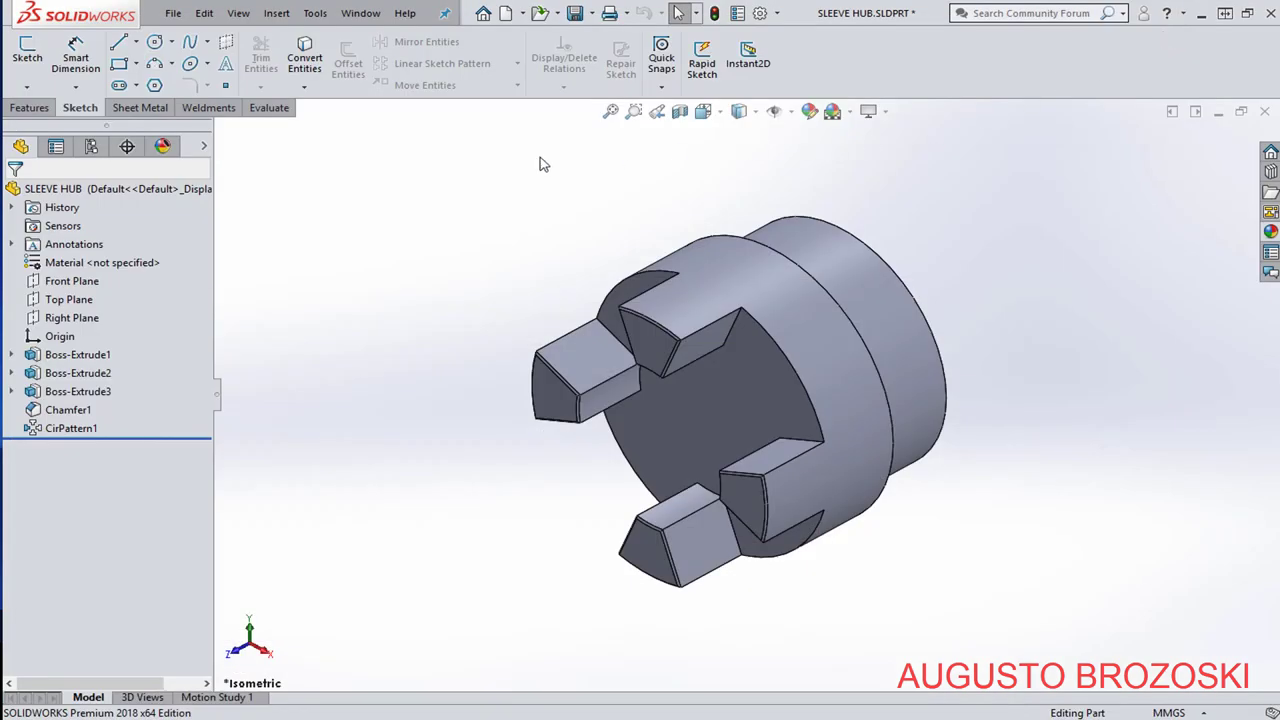
Start a sketch on the hub's front face and view it Normal To.
left_click(30, 52)
left_click(702, 402)
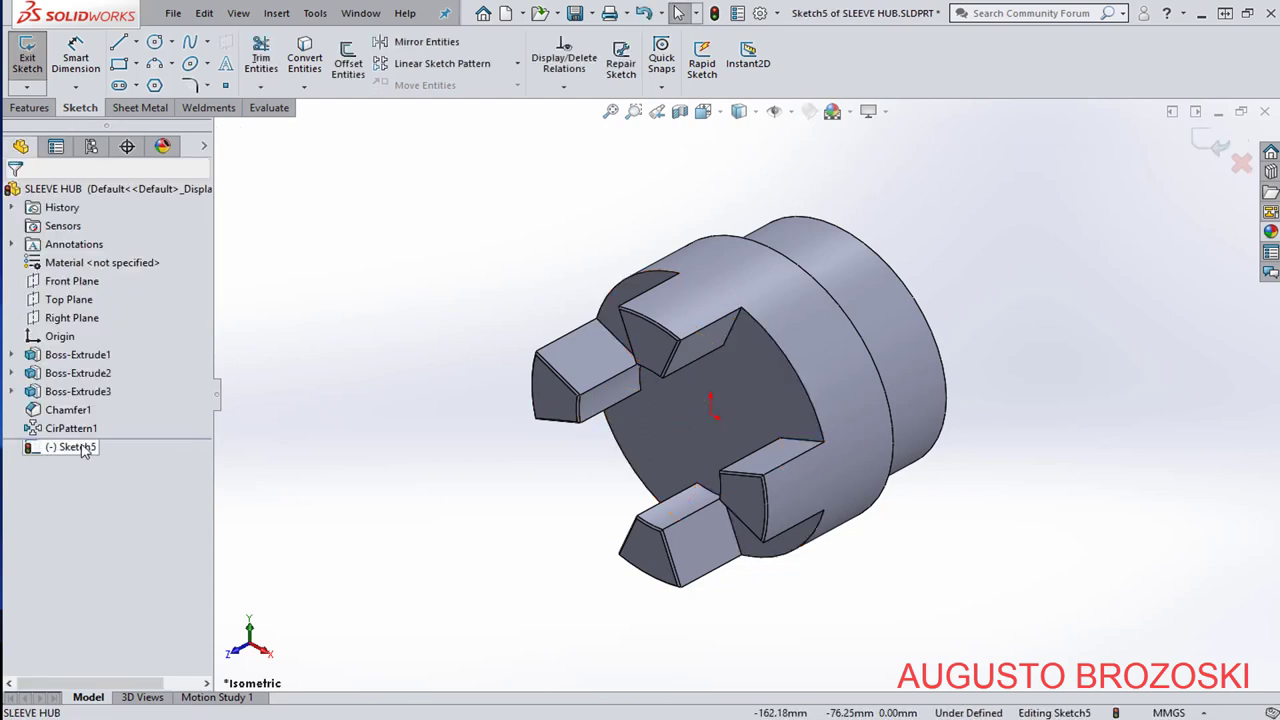
right_click(84, 449)
left_click(124, 424)
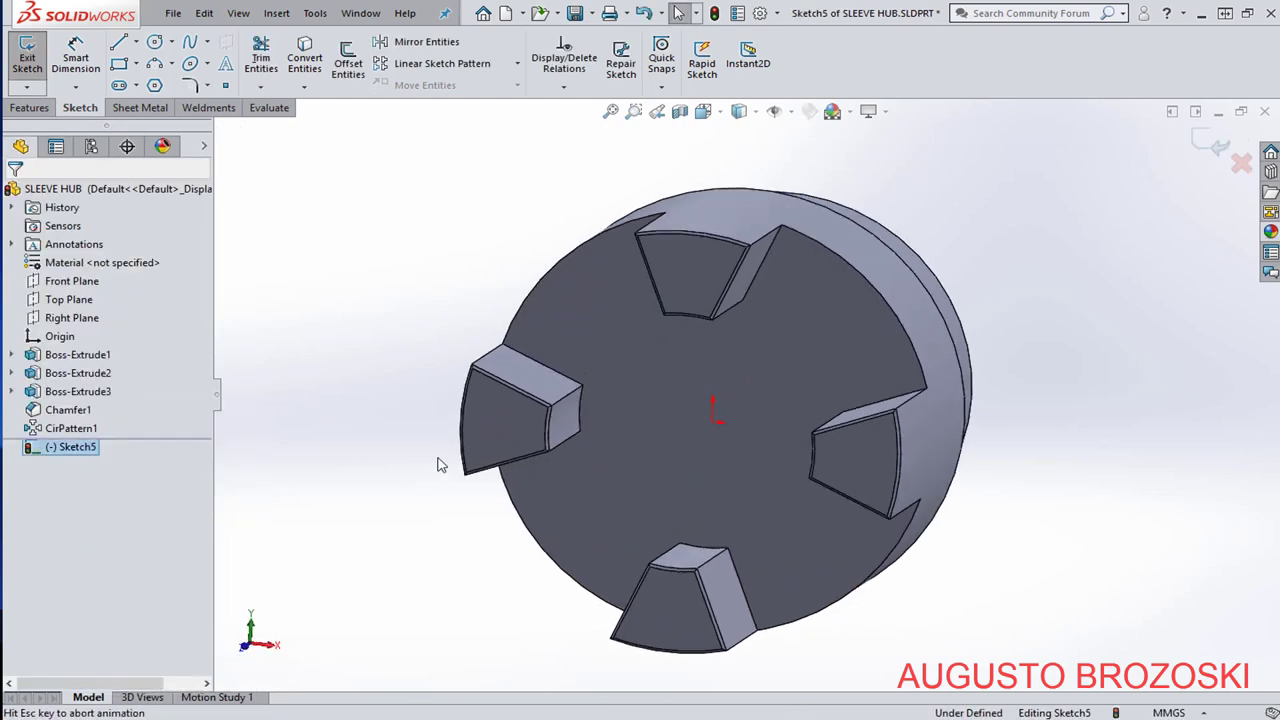
scroll(785, 385, "down", 5)
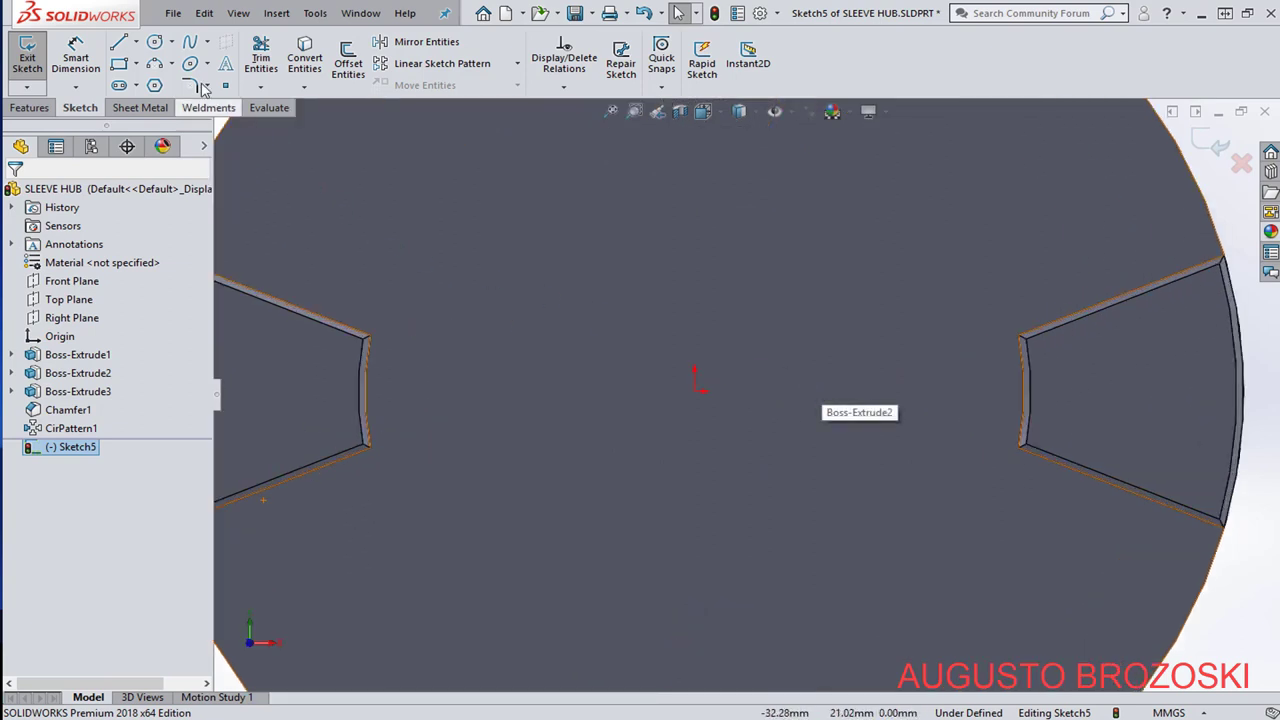
Draw a circle centred on the origin and dimension its diameter to 24 mm.
left_click(154, 41)
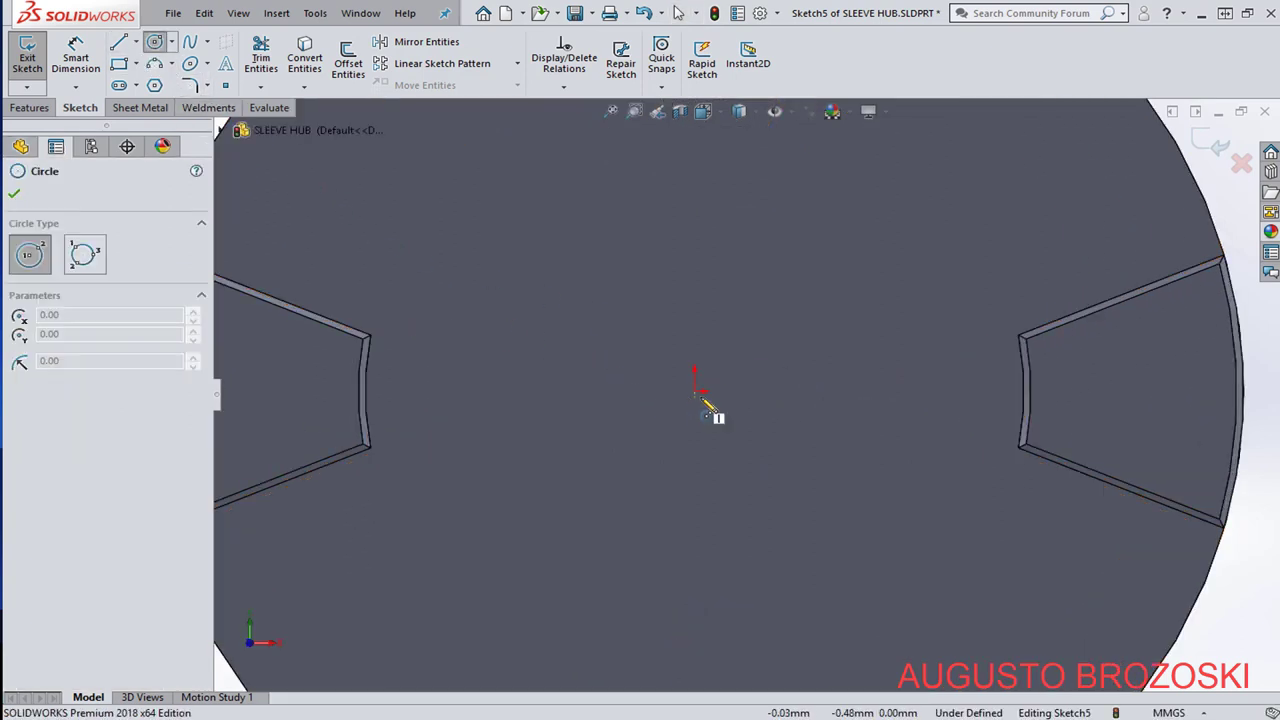
left_click(697, 386)
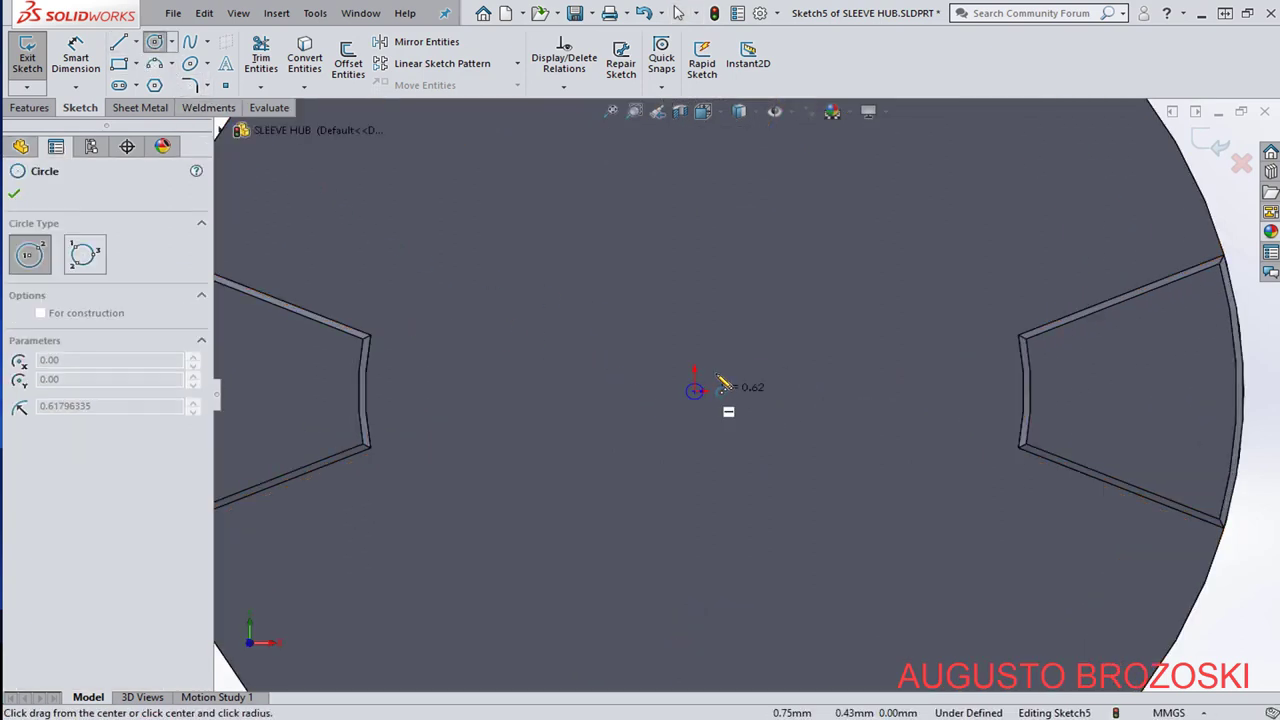
left_click(812, 252)
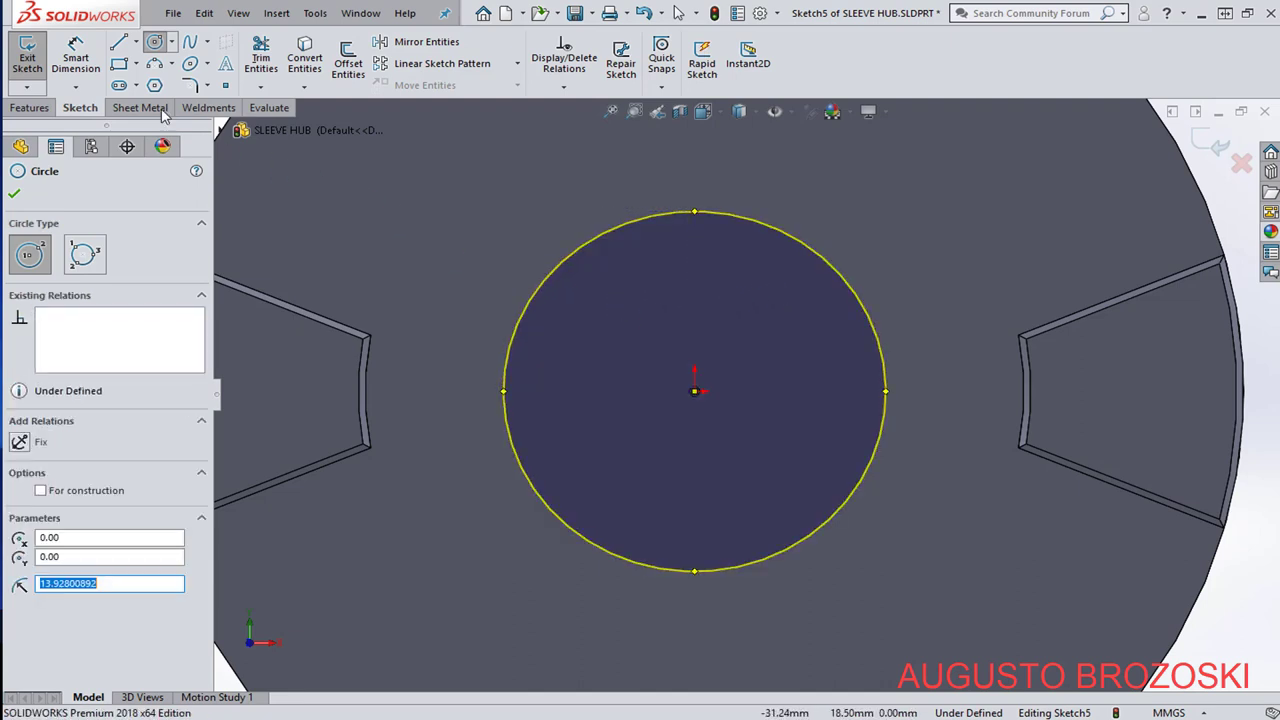
left_click(76, 56)
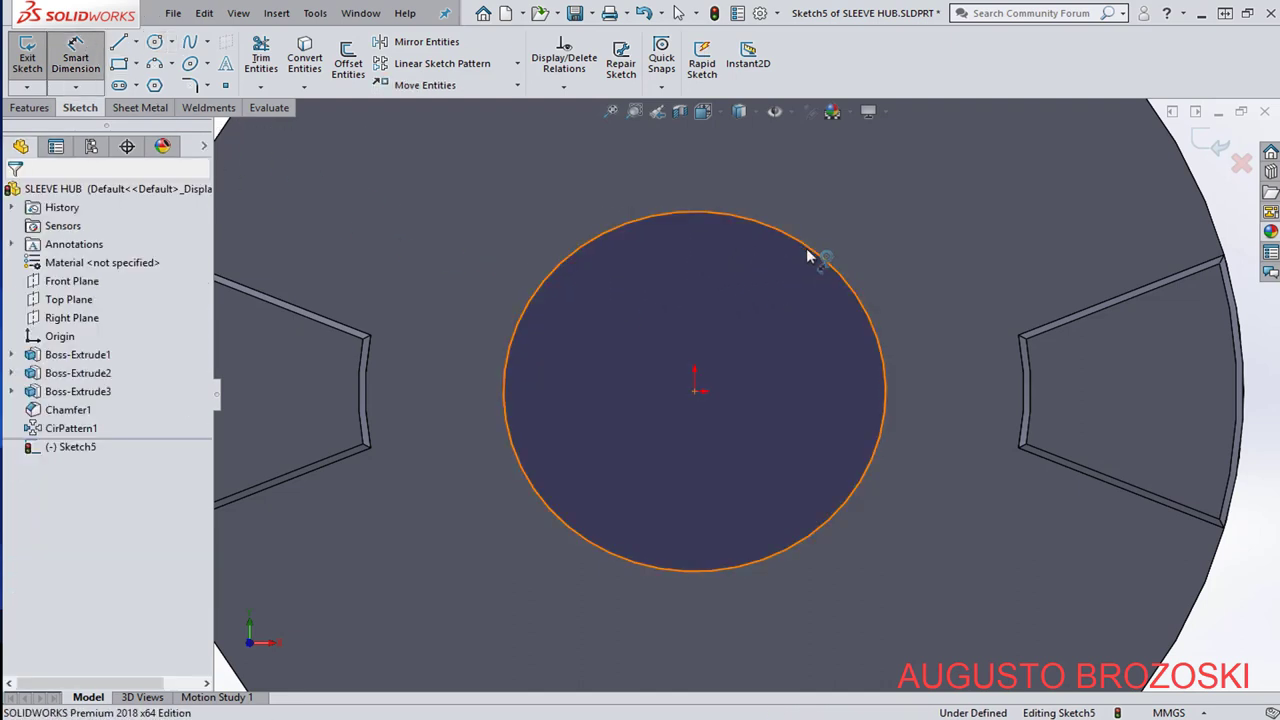
left_click(808, 256)
left_click(737, 381)
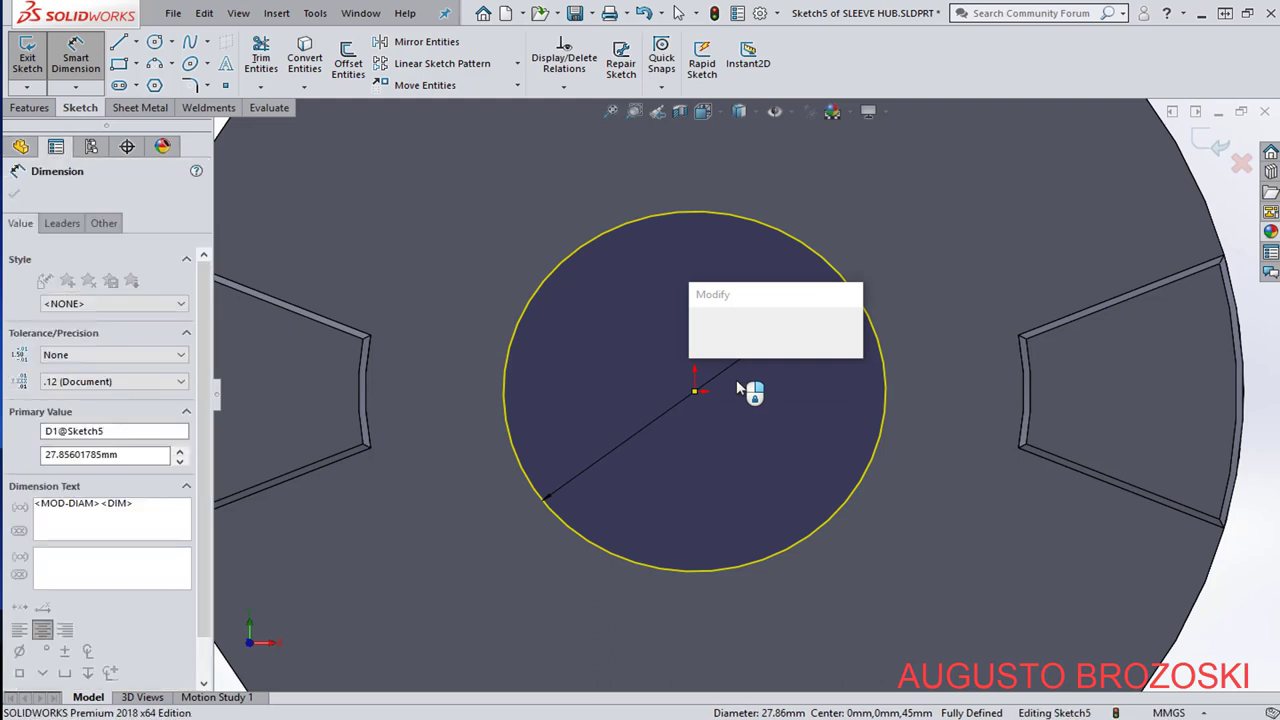
key("Return")
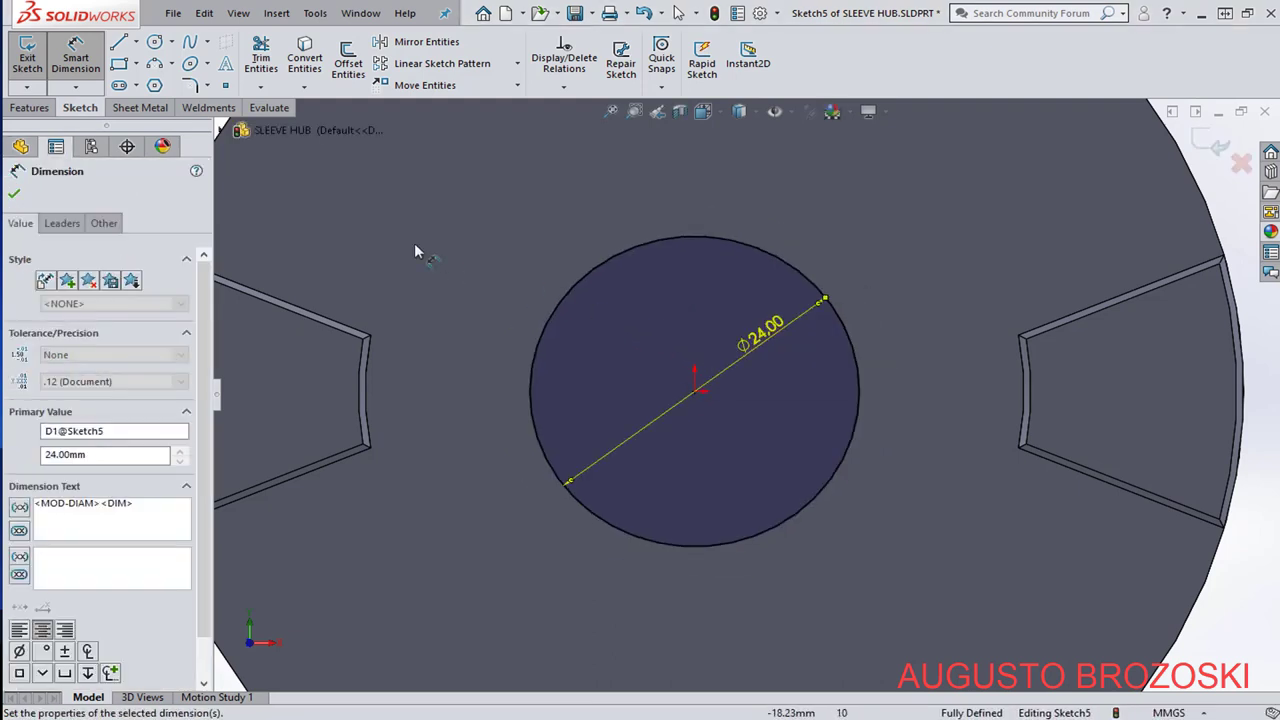
left_click(118, 42)
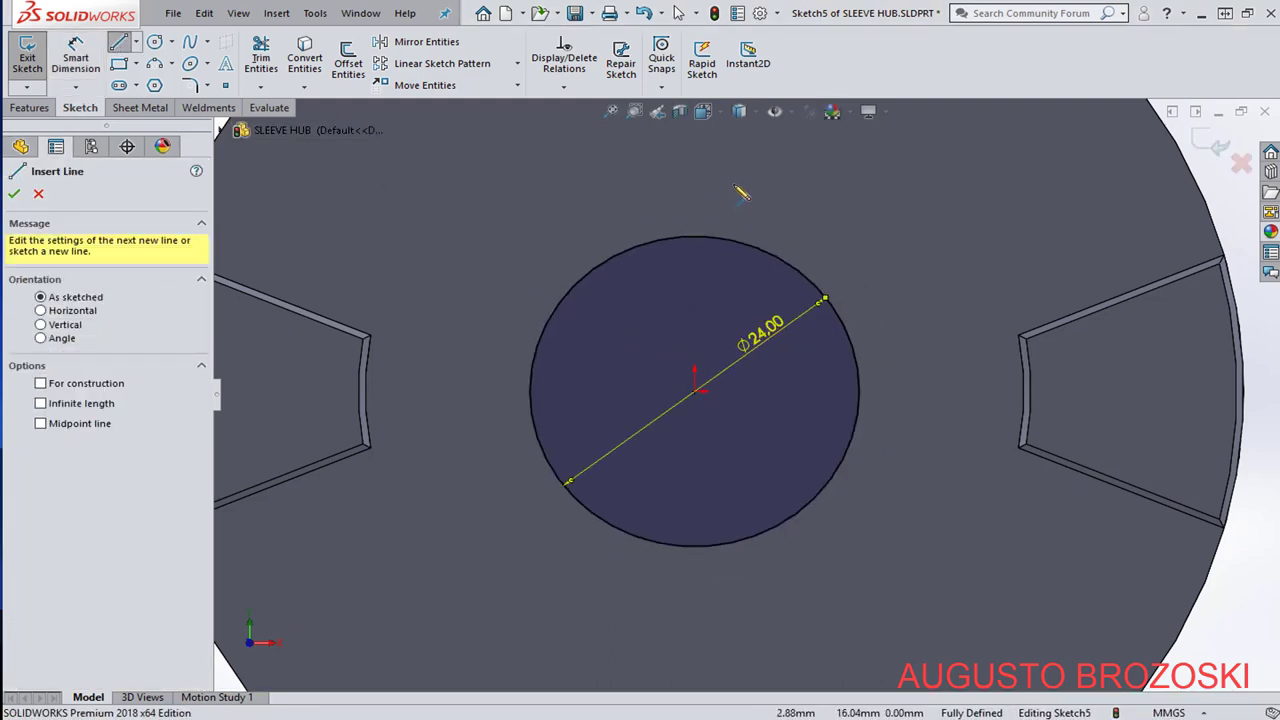
Draw the keyway's two vertical sides and flat top edge up from the circle's top.
left_click(645, 245)
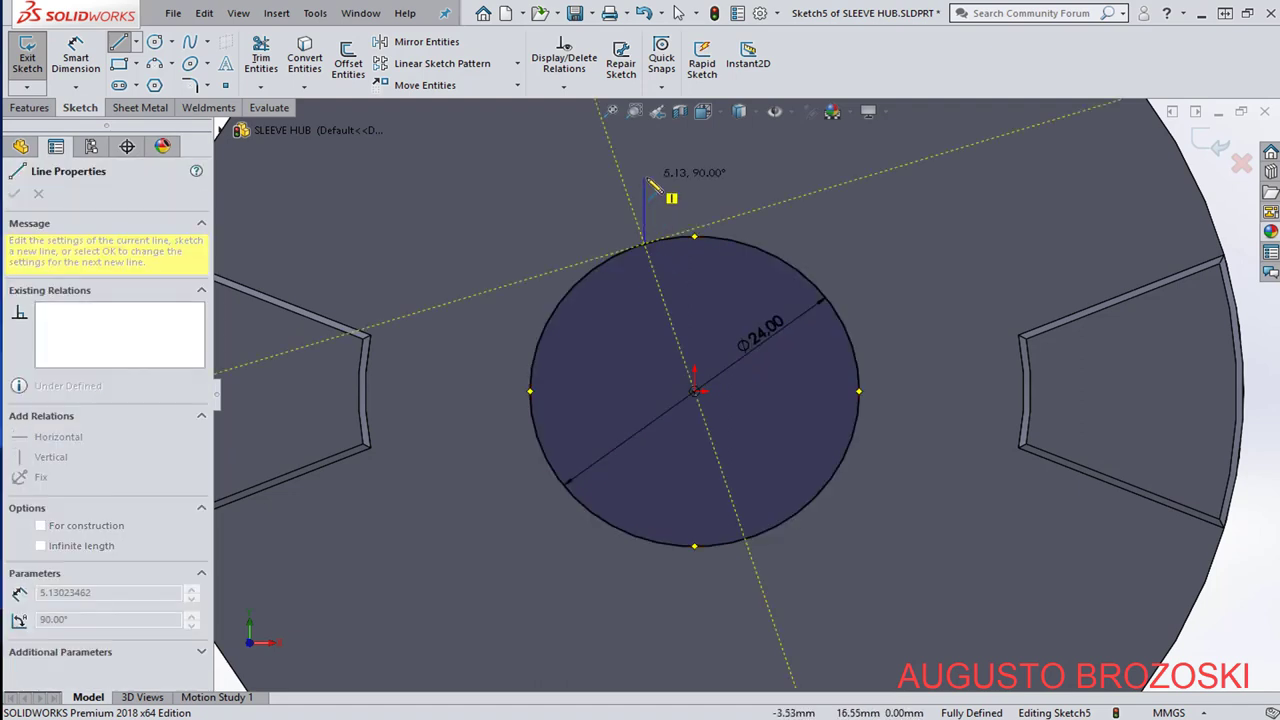
left_click(644, 178)
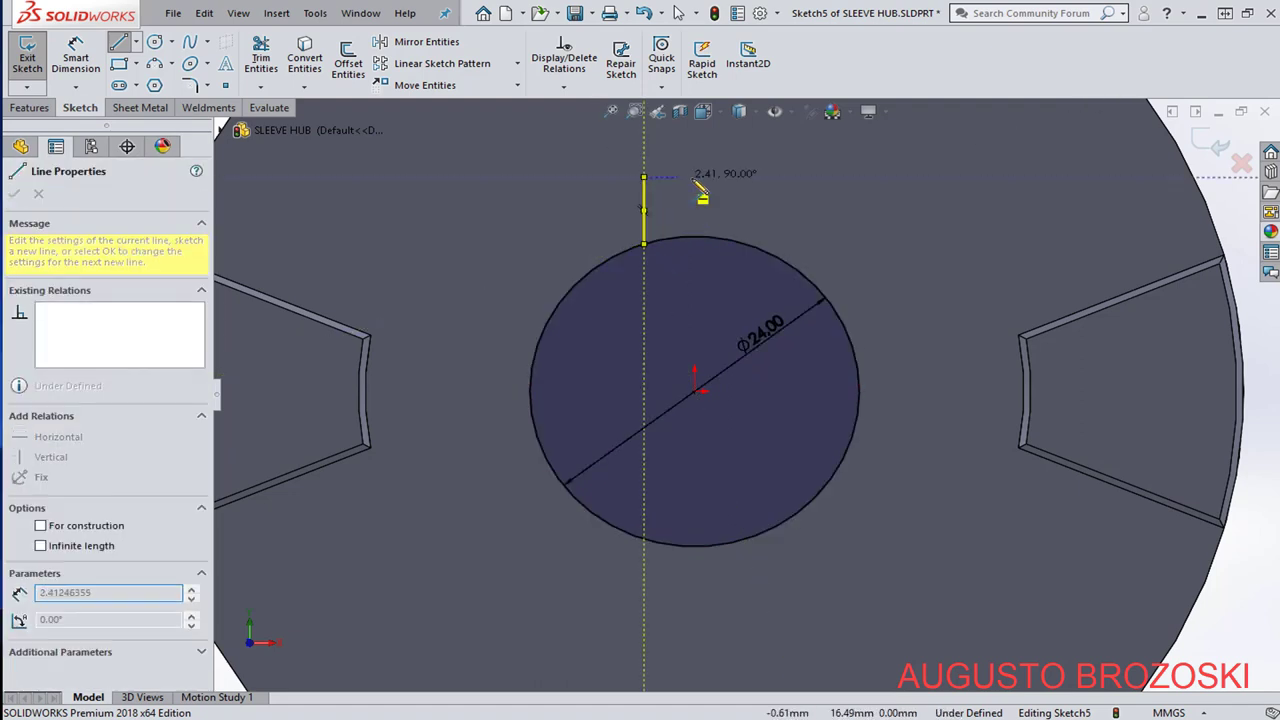
left_click(762, 178)
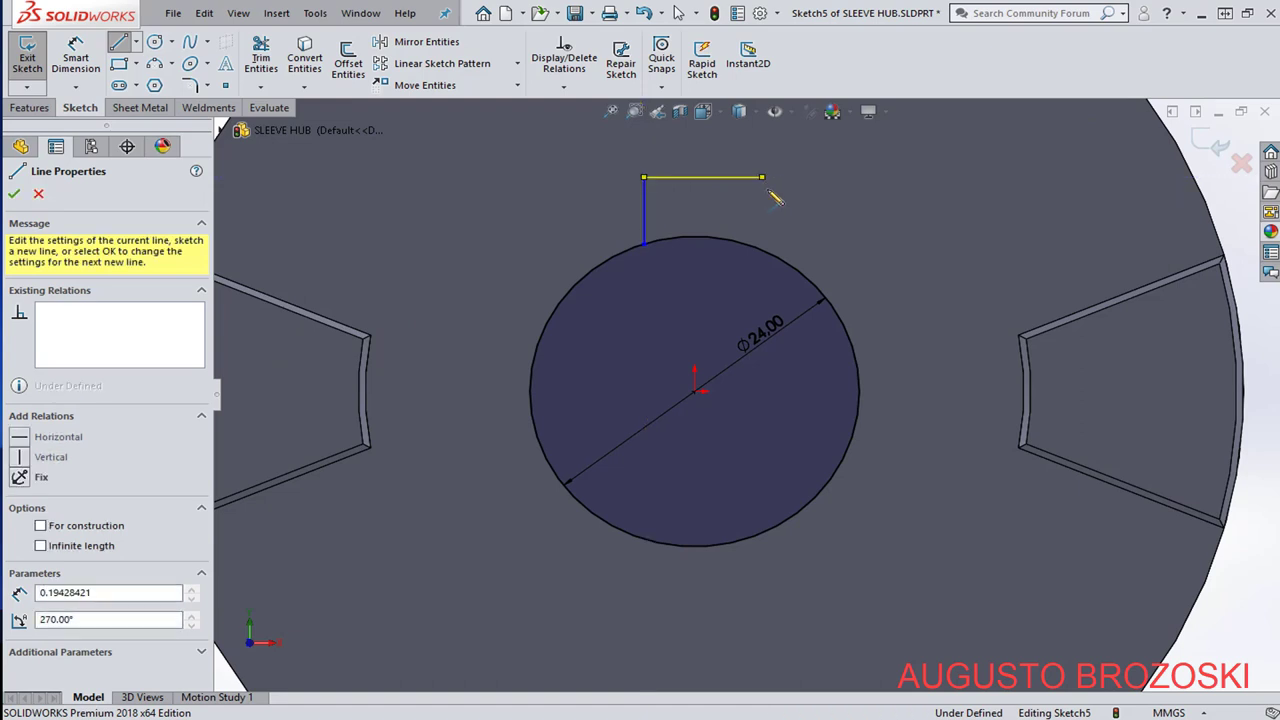
left_click(762, 248)
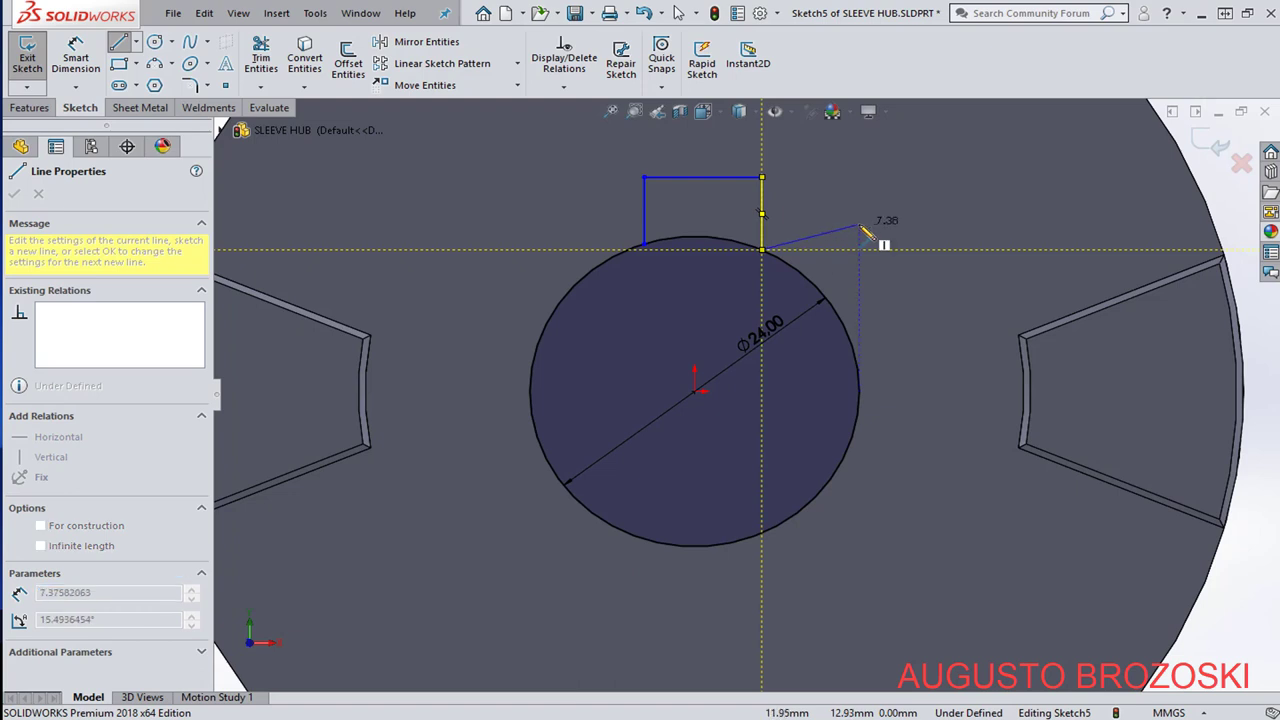
key("Escape")
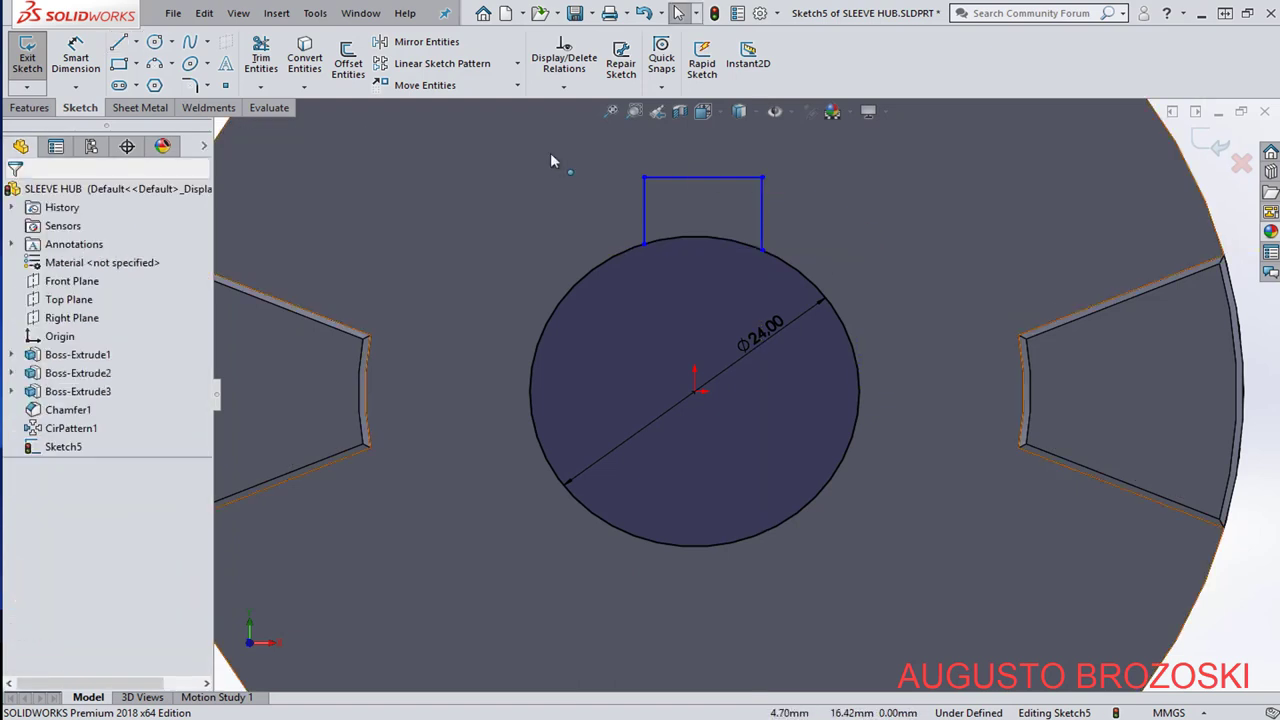
Dimension the slot's top line 15.3 mm above the origin.
left_click(75, 57)
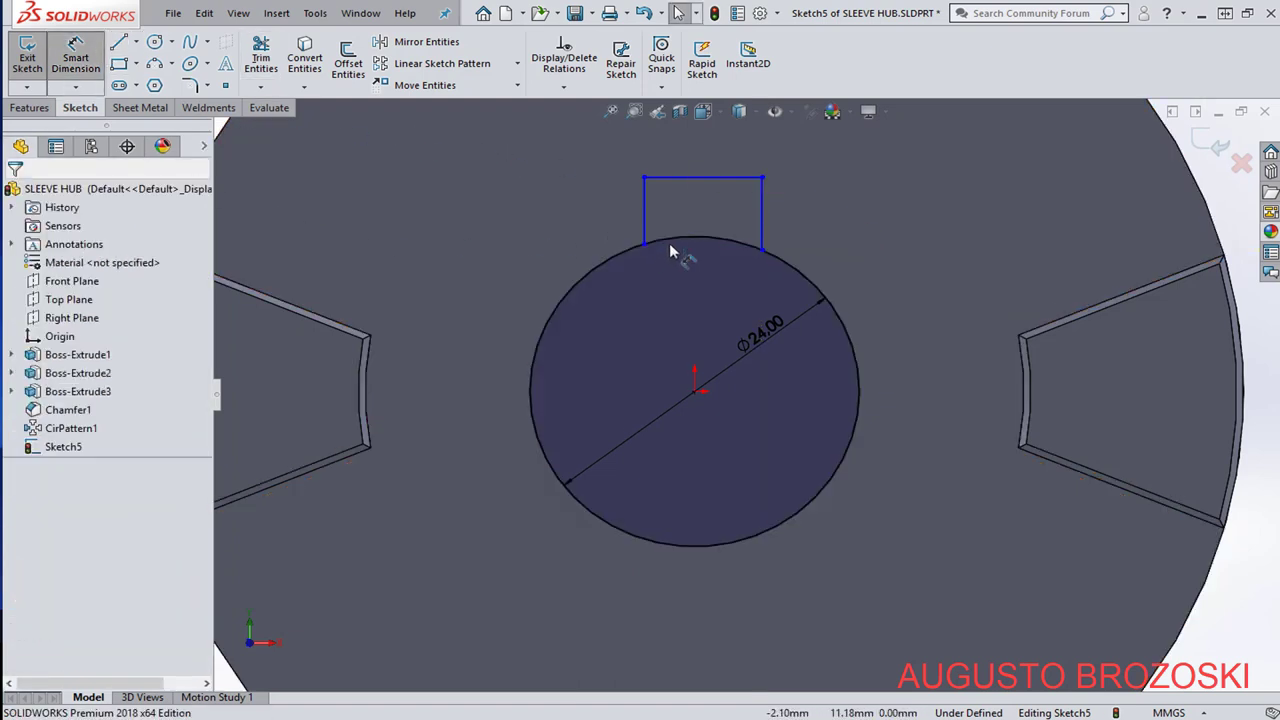
left_click(717, 187)
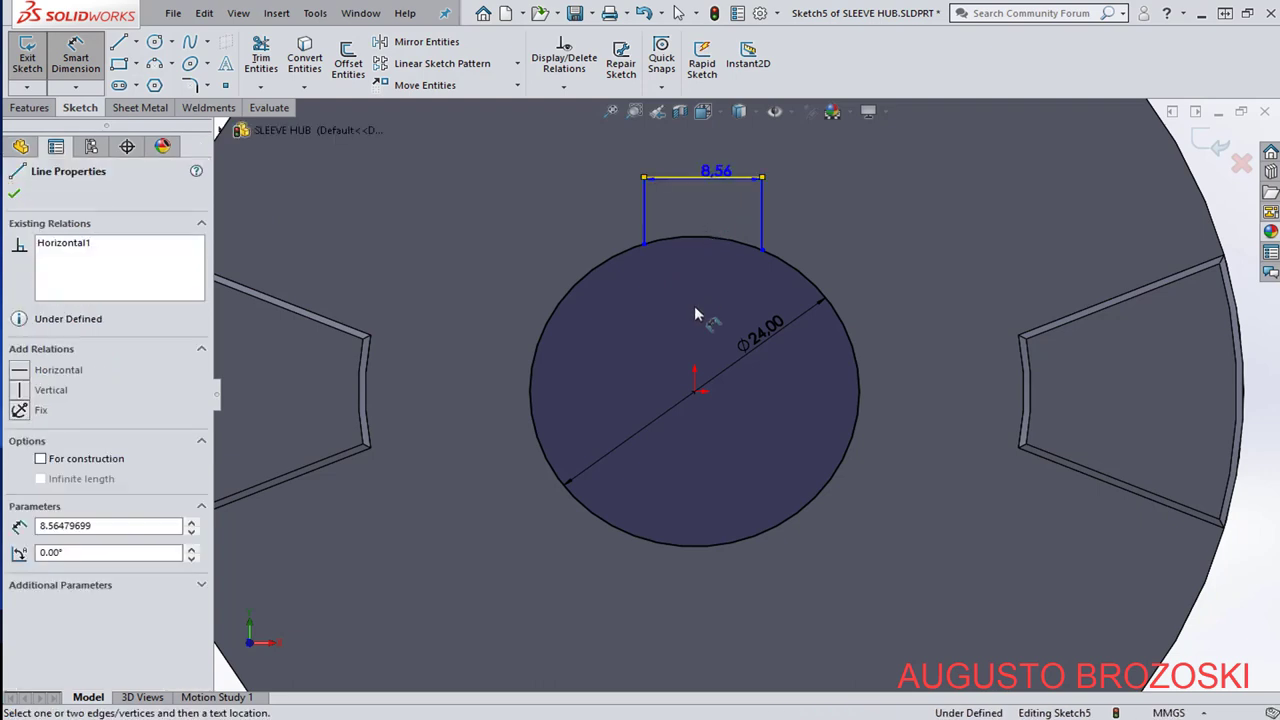
left_click(694, 390)
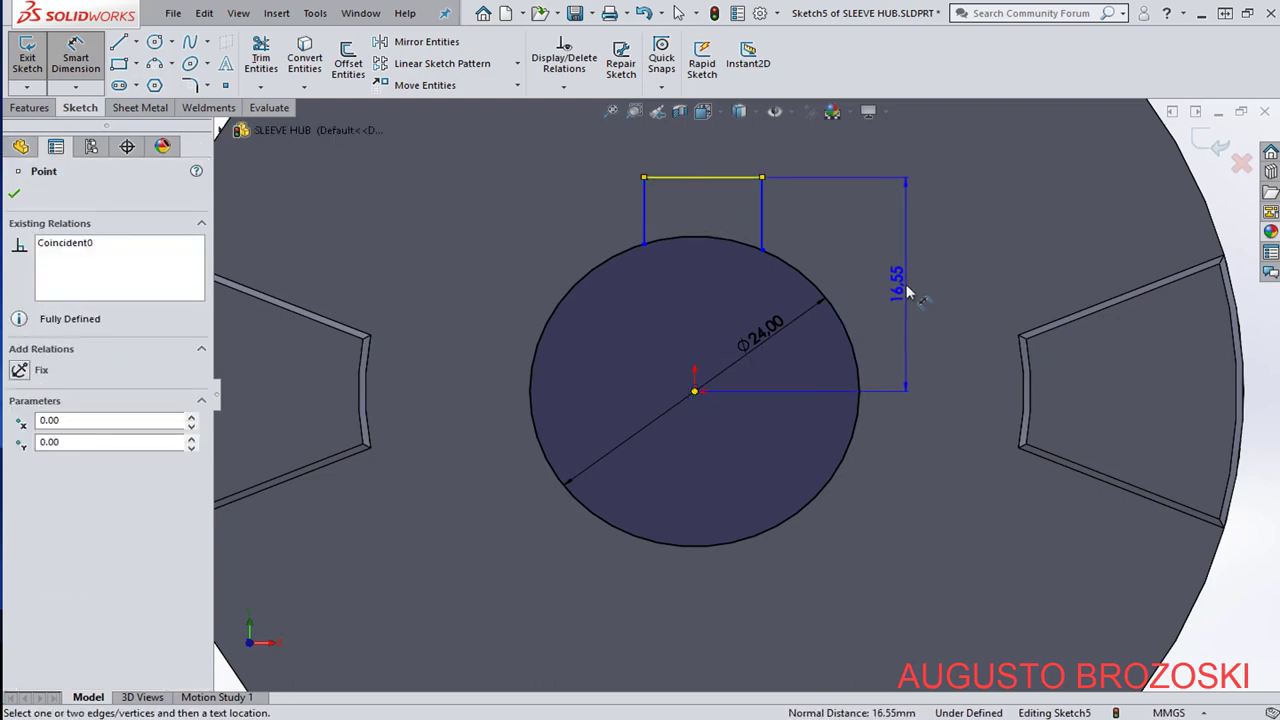
left_click(895, 288)
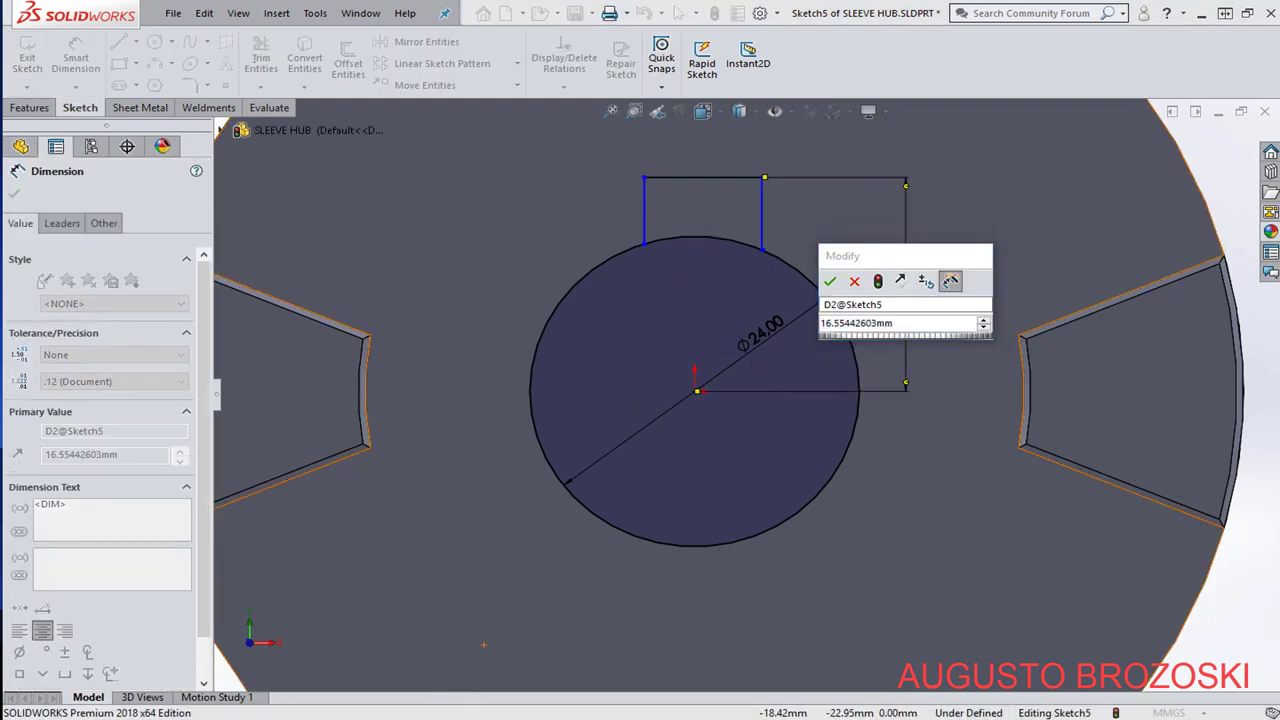
key("alt+Tab")
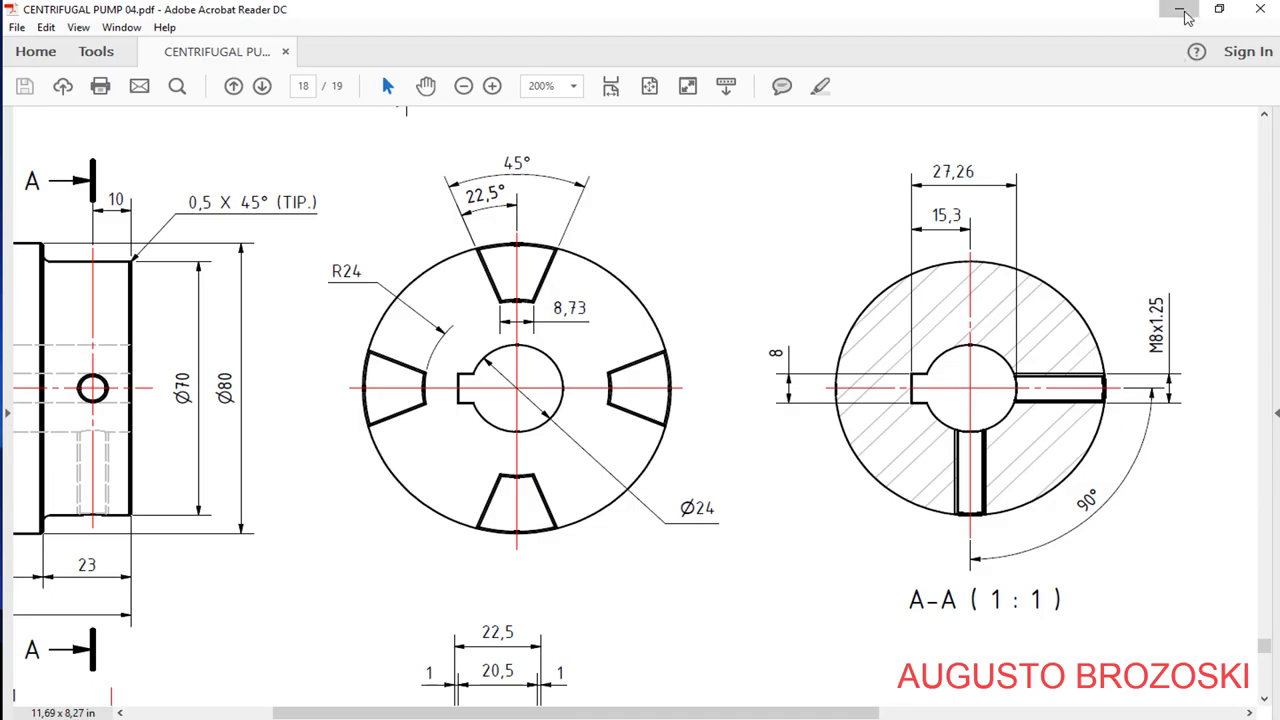
left_click(1180, 9)
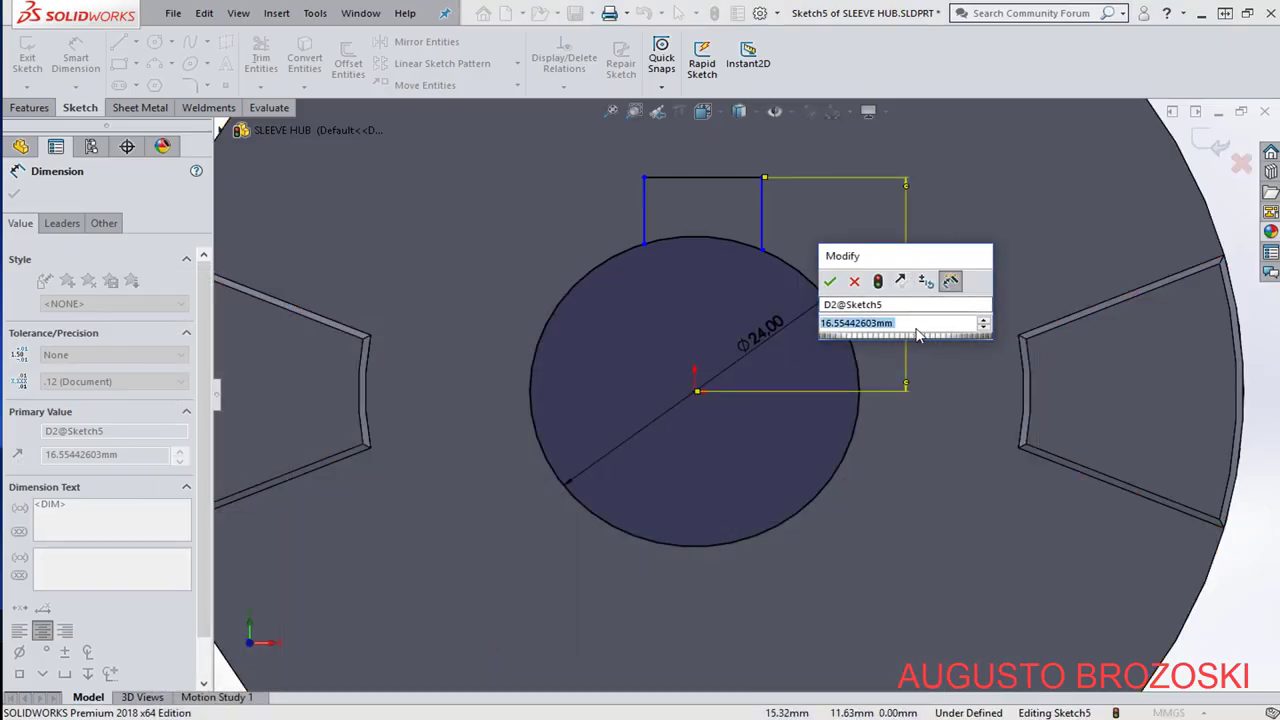
type("15,3")
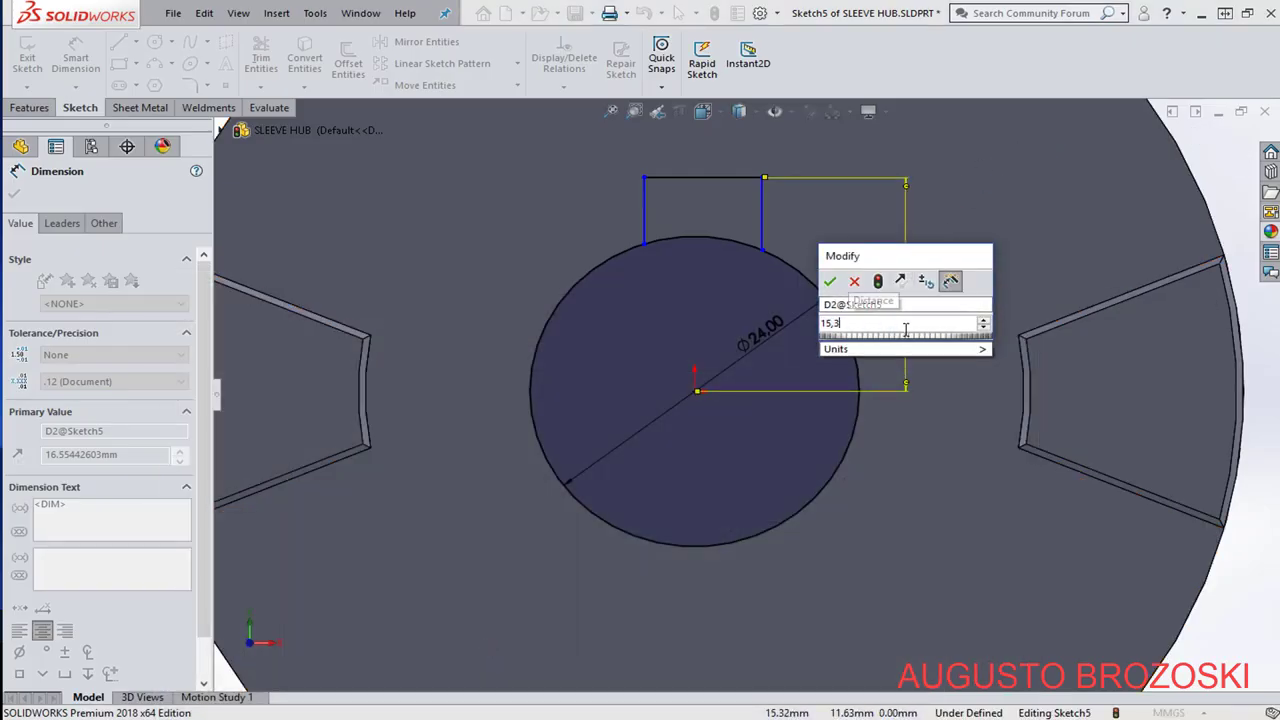
key("Return")
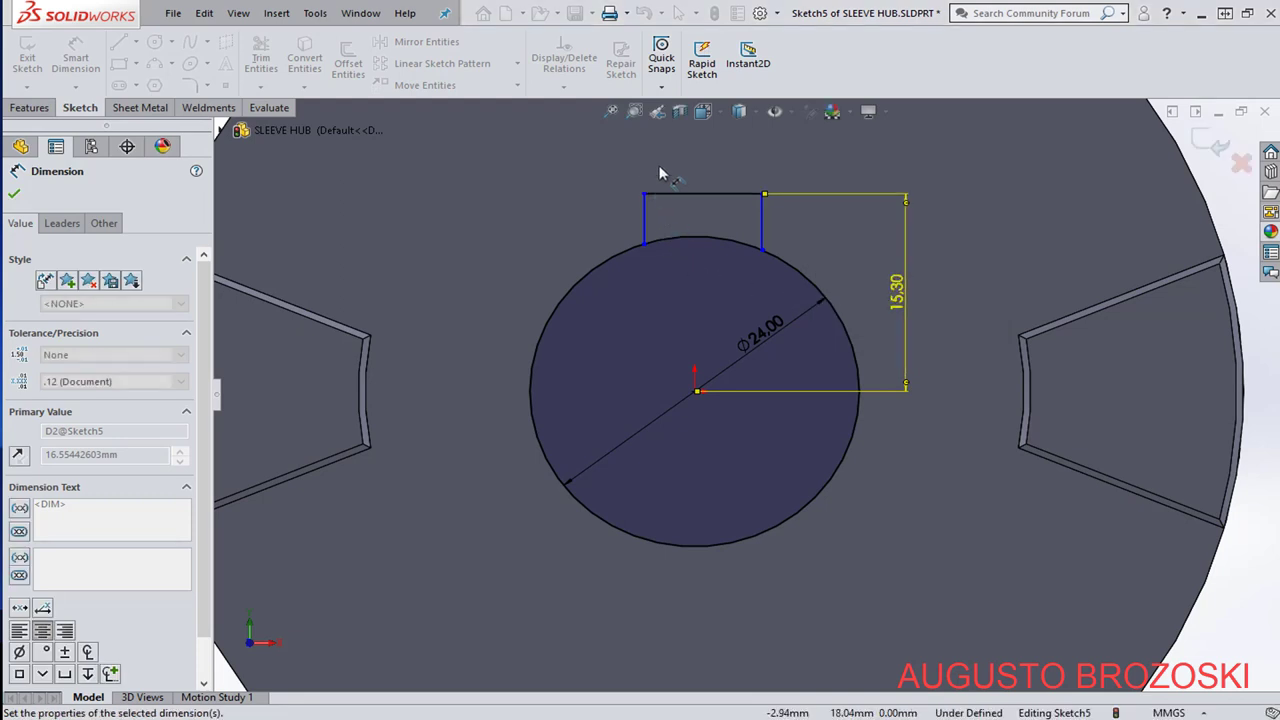
Dimension the slot's top line width to 8 mm.
left_click(665, 194)
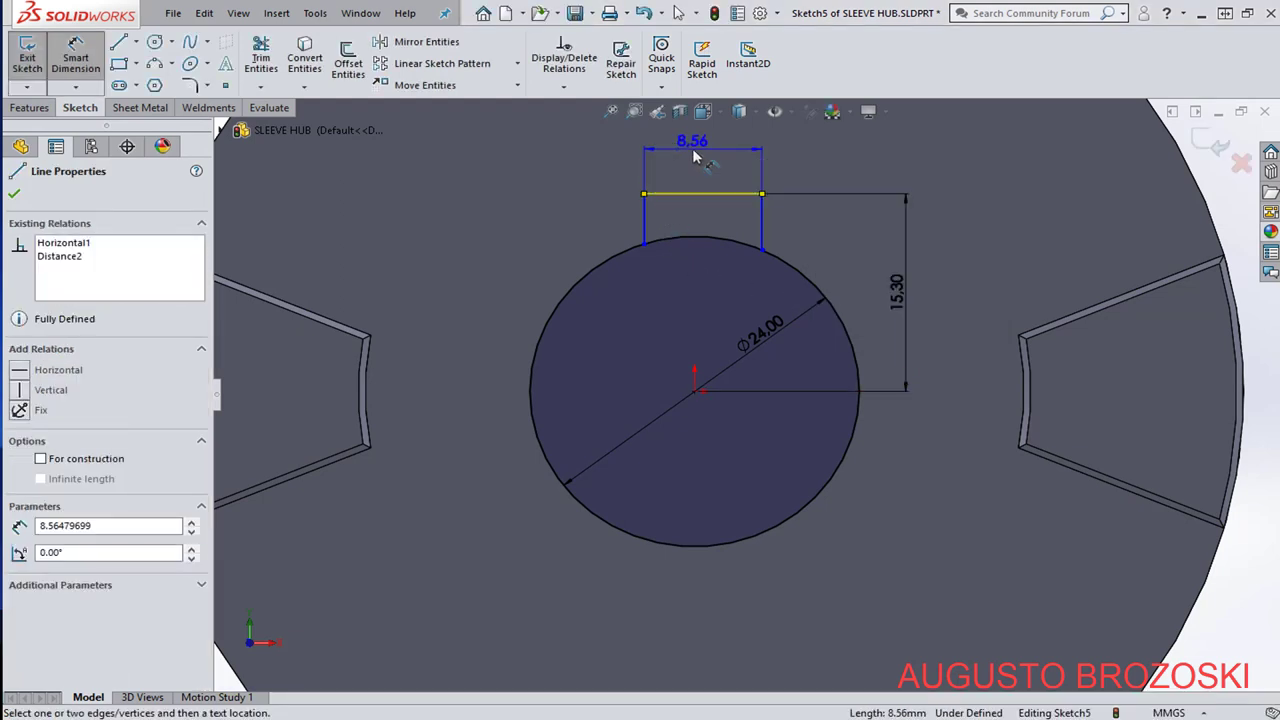
left_click(678, 172)
type("8.00mm")
key("Return")
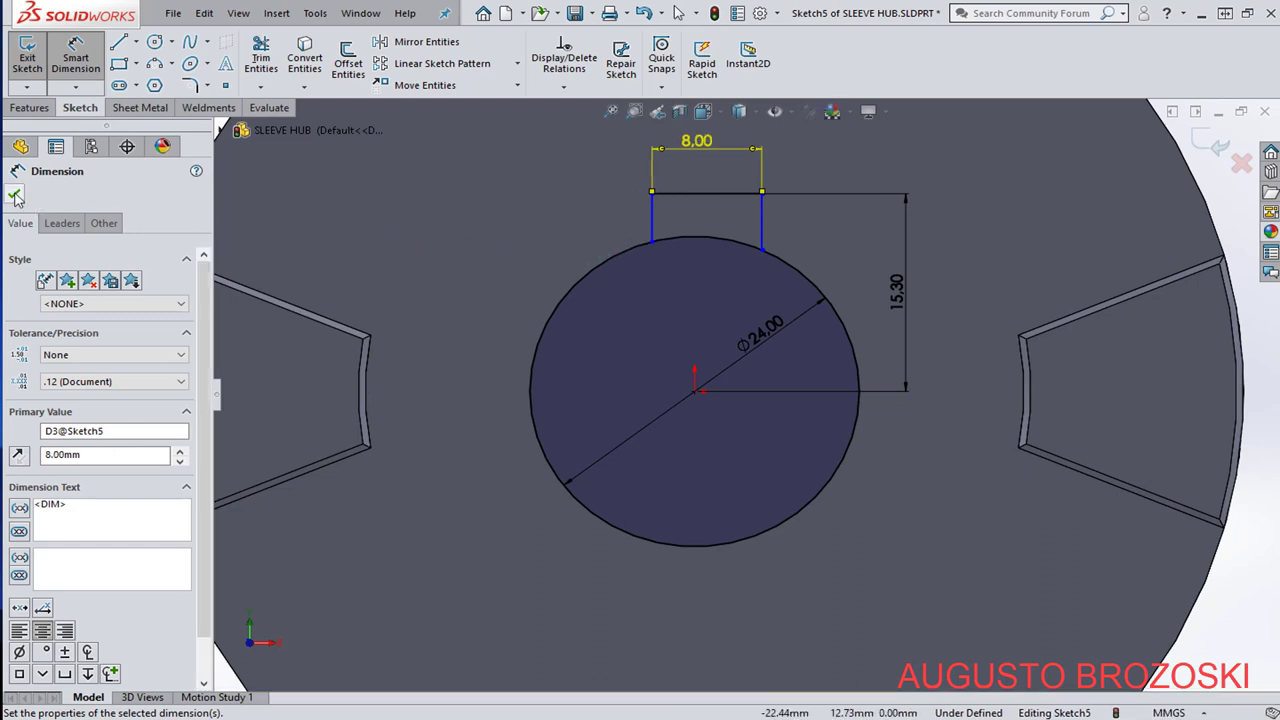
left_click(287, 229)
key("Escape")
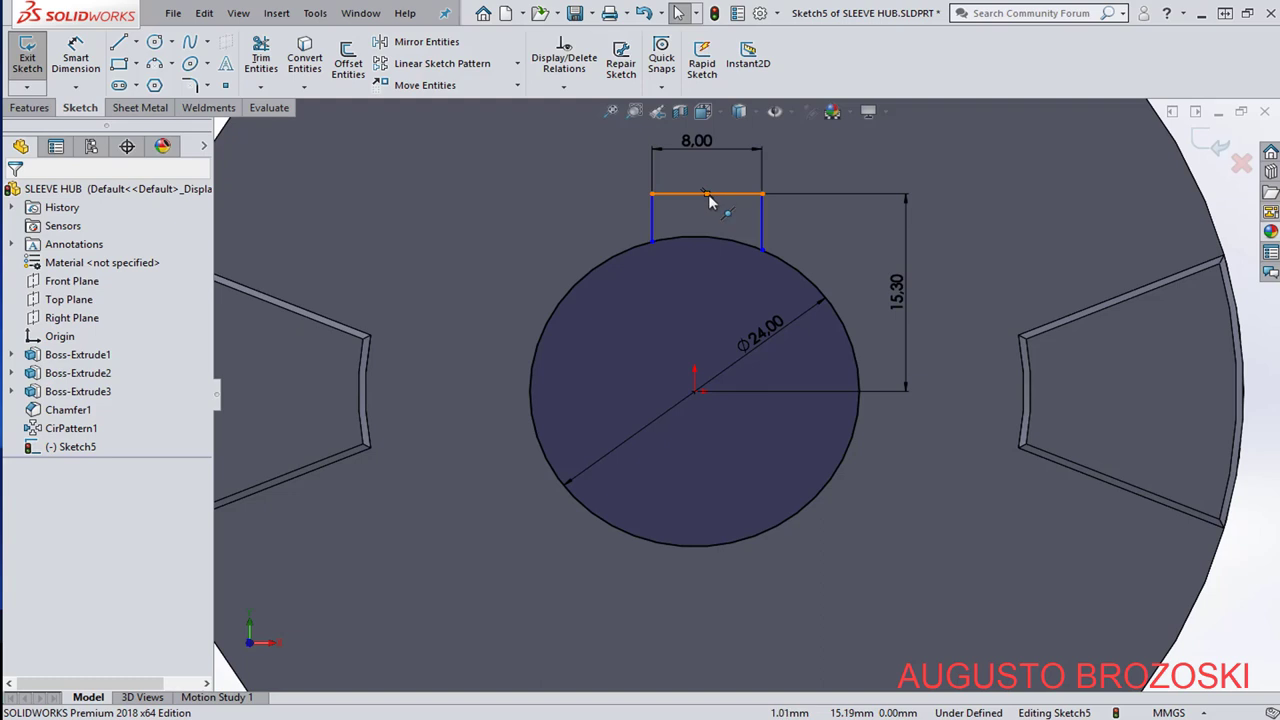
Add a Vertical relation between the top line's midpoint and the origin.
left_click(707, 195)
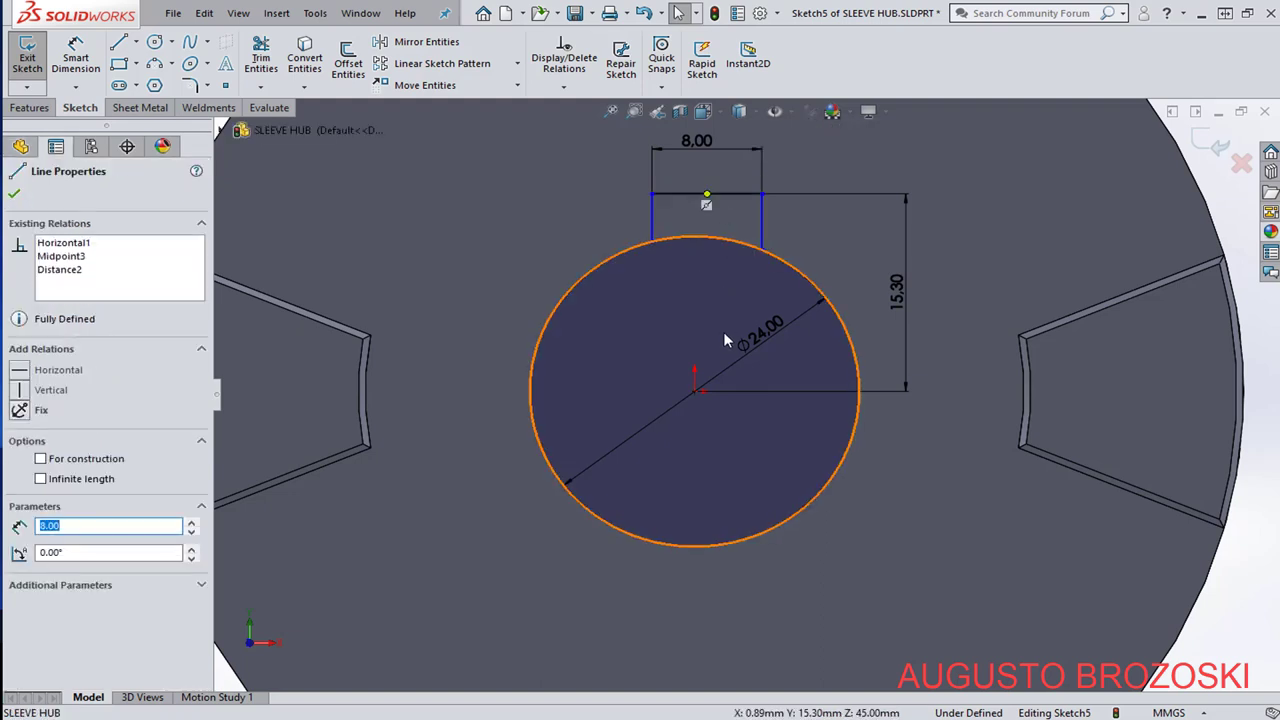
left_click(694, 391, "ctrl")
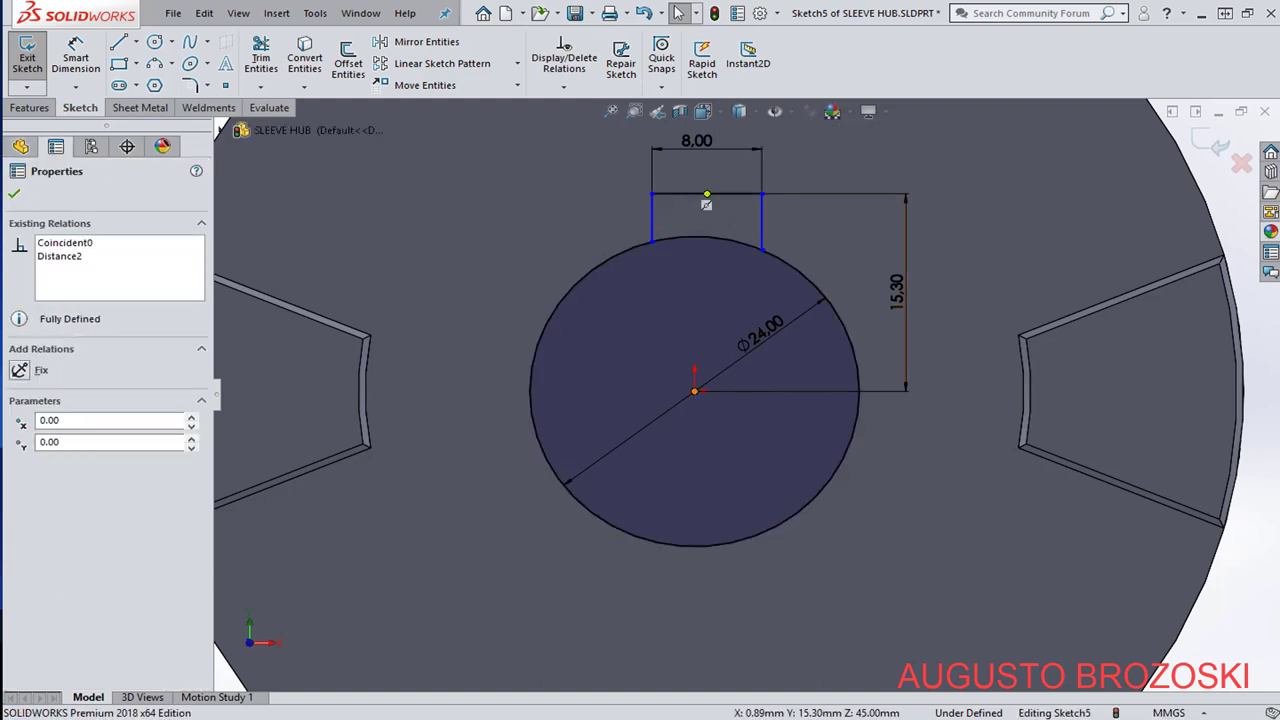
left_click(48, 484)
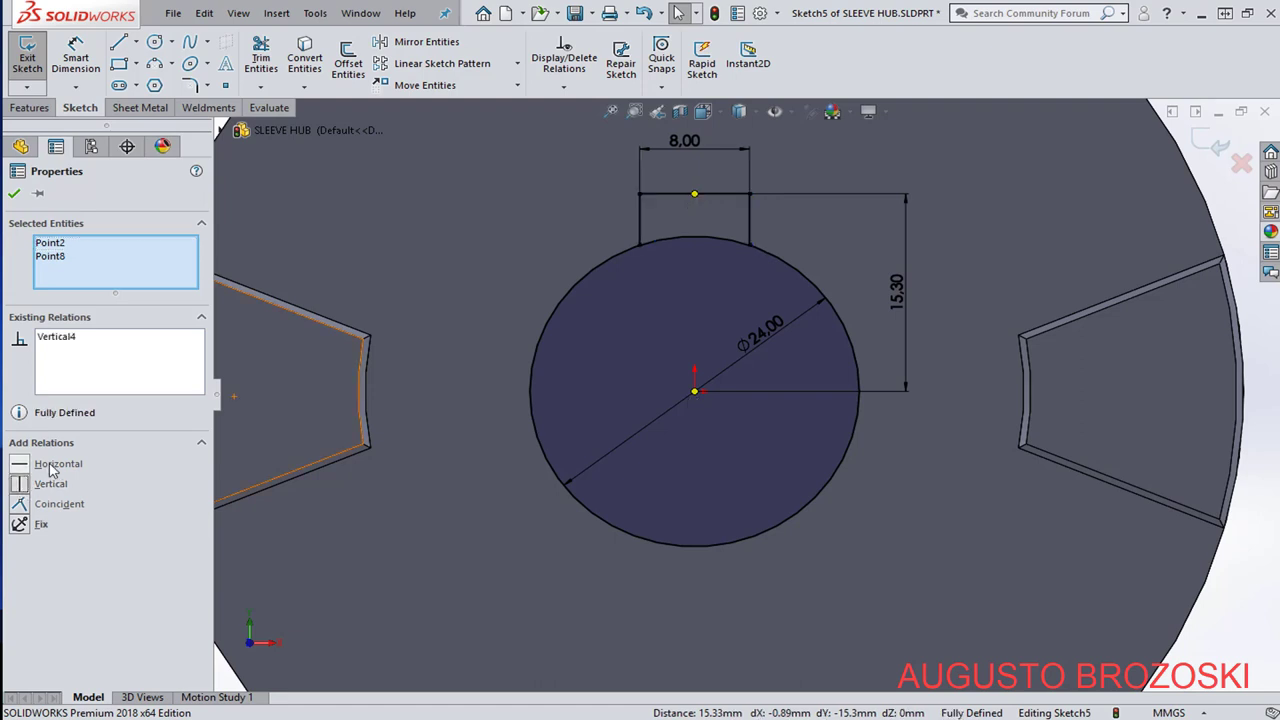
left_click(14, 195)
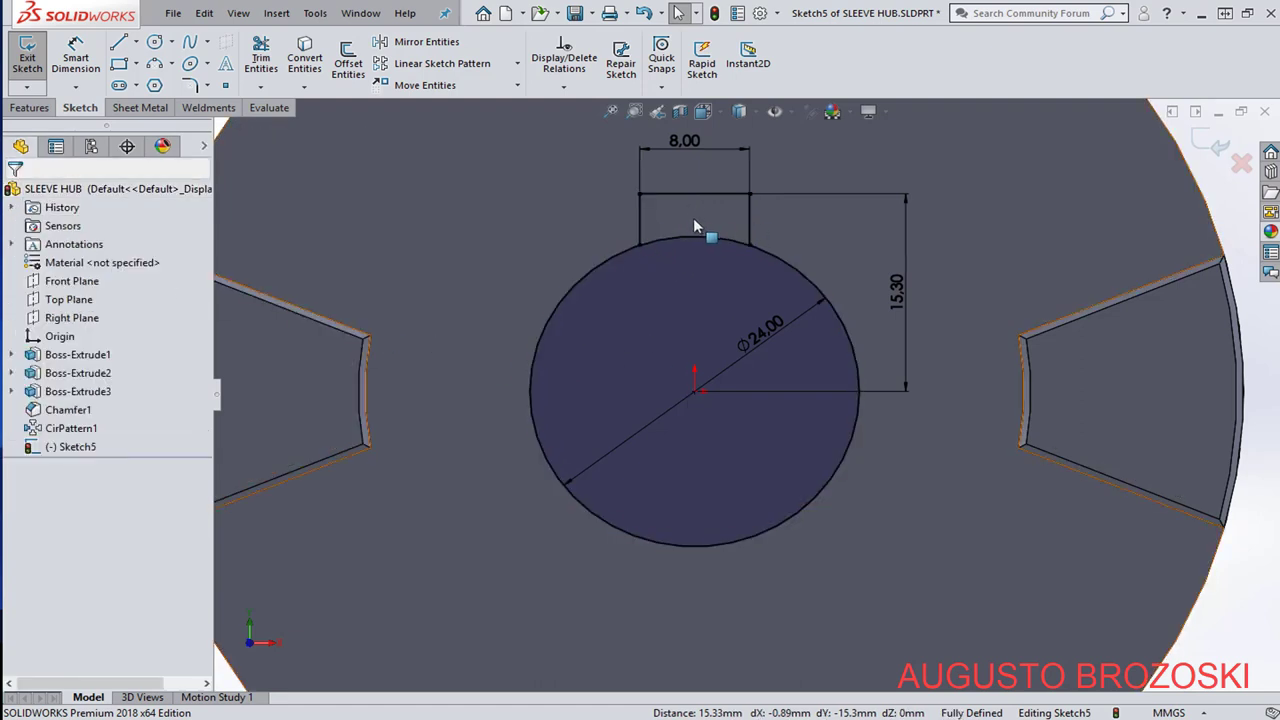
Trim the circle arc inside the slot into one keyed-bore outline and exit Sketch5.
left_click(260, 57)
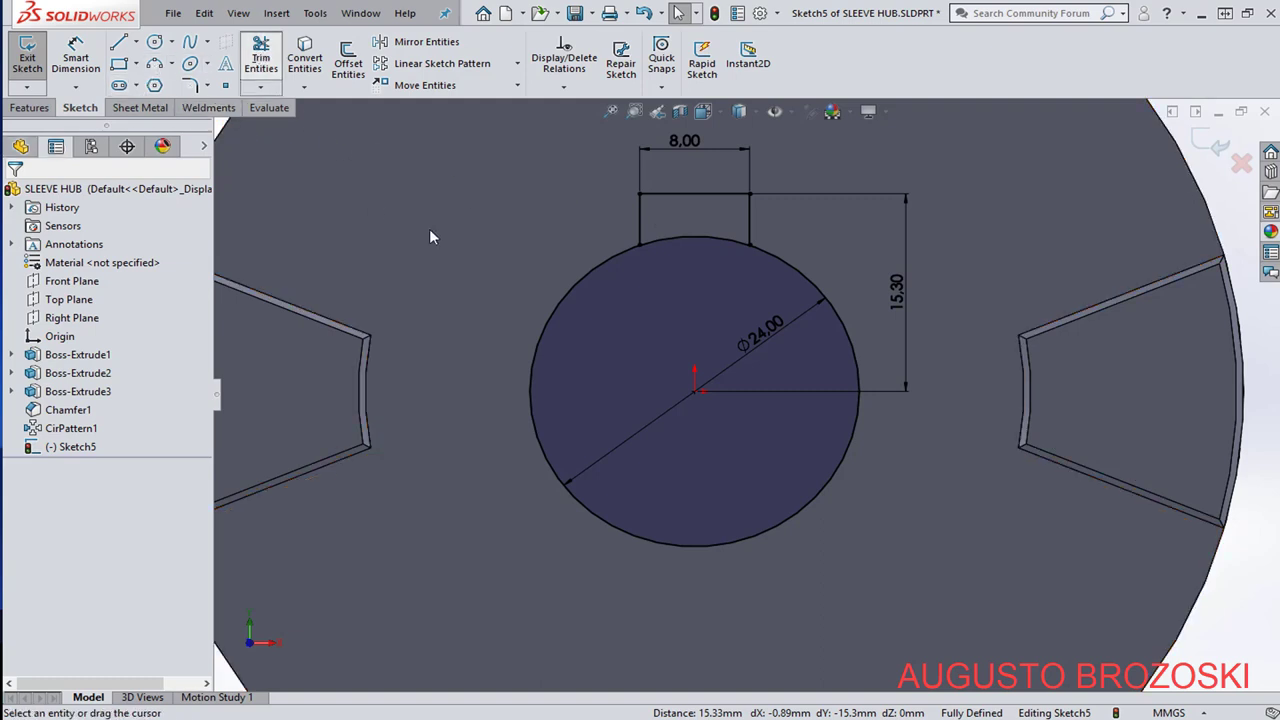
left_click_drag(721, 218, 709, 246)
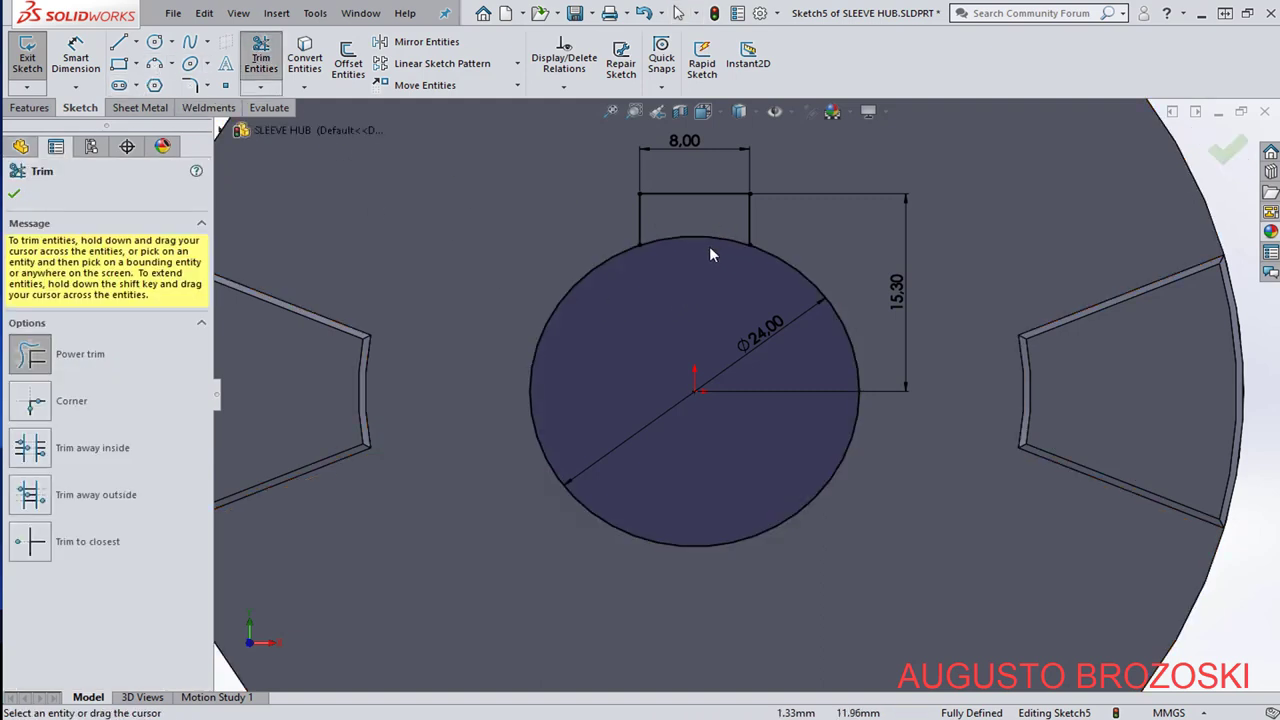
left_click(14, 193)
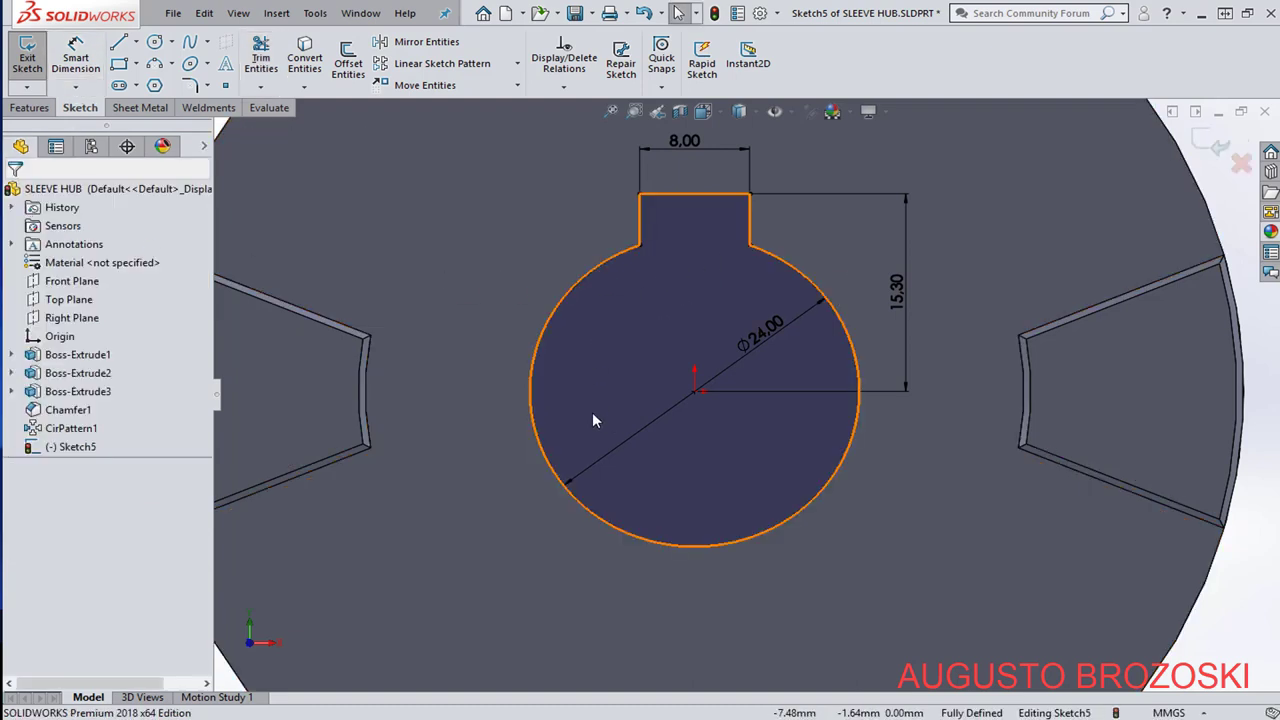
left_click(1222, 146)
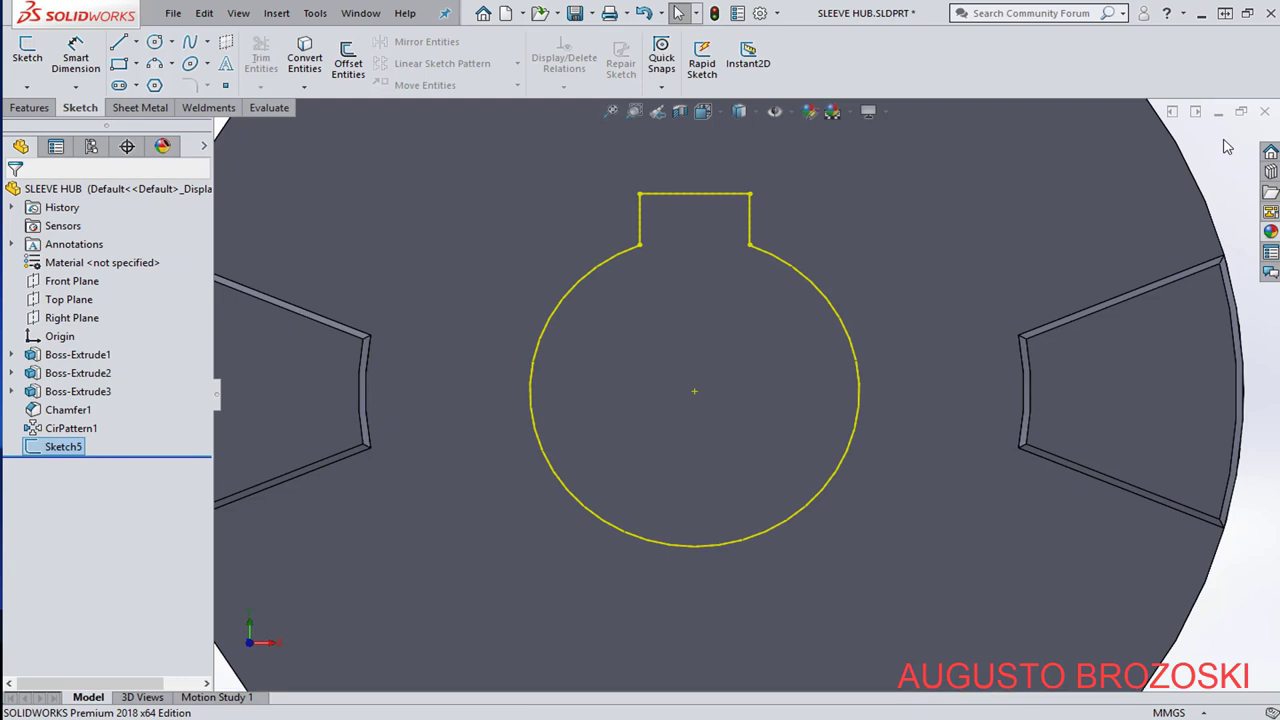
left_click(30, 108)
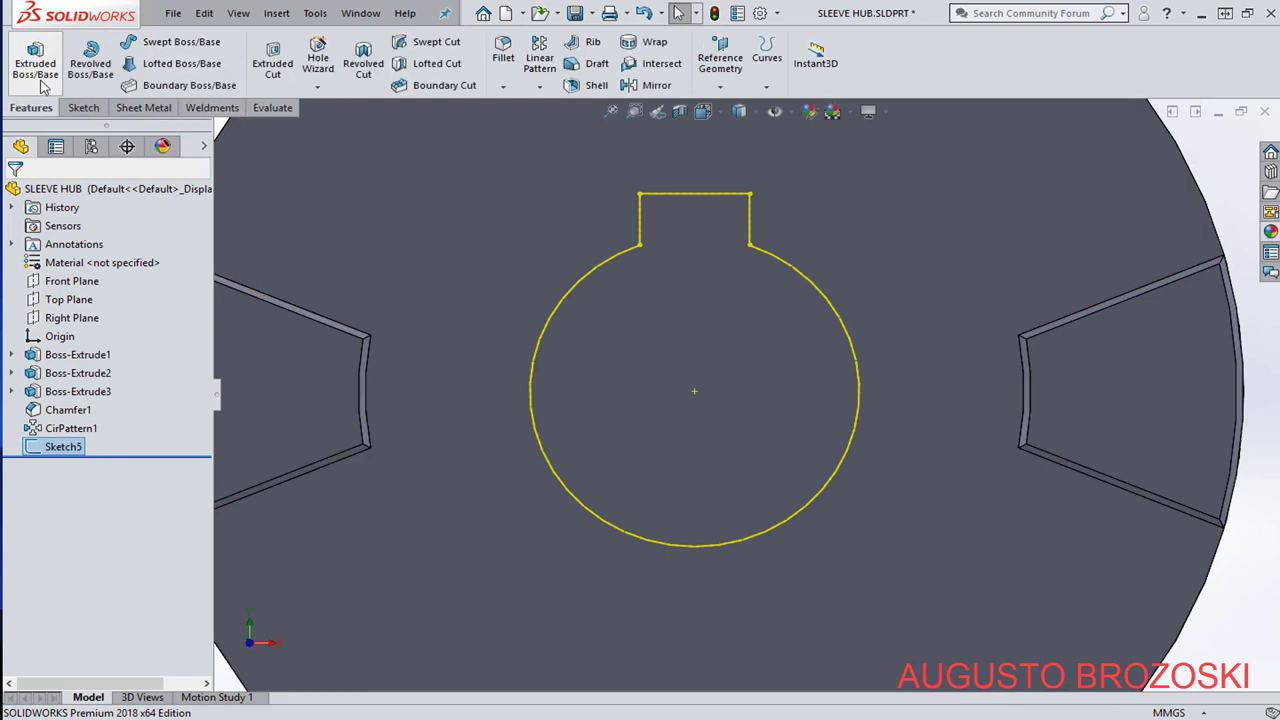
Extrude-cut the keyed bore profile Up To Next, then show the hub in Isometric view.
left_click(276, 64)
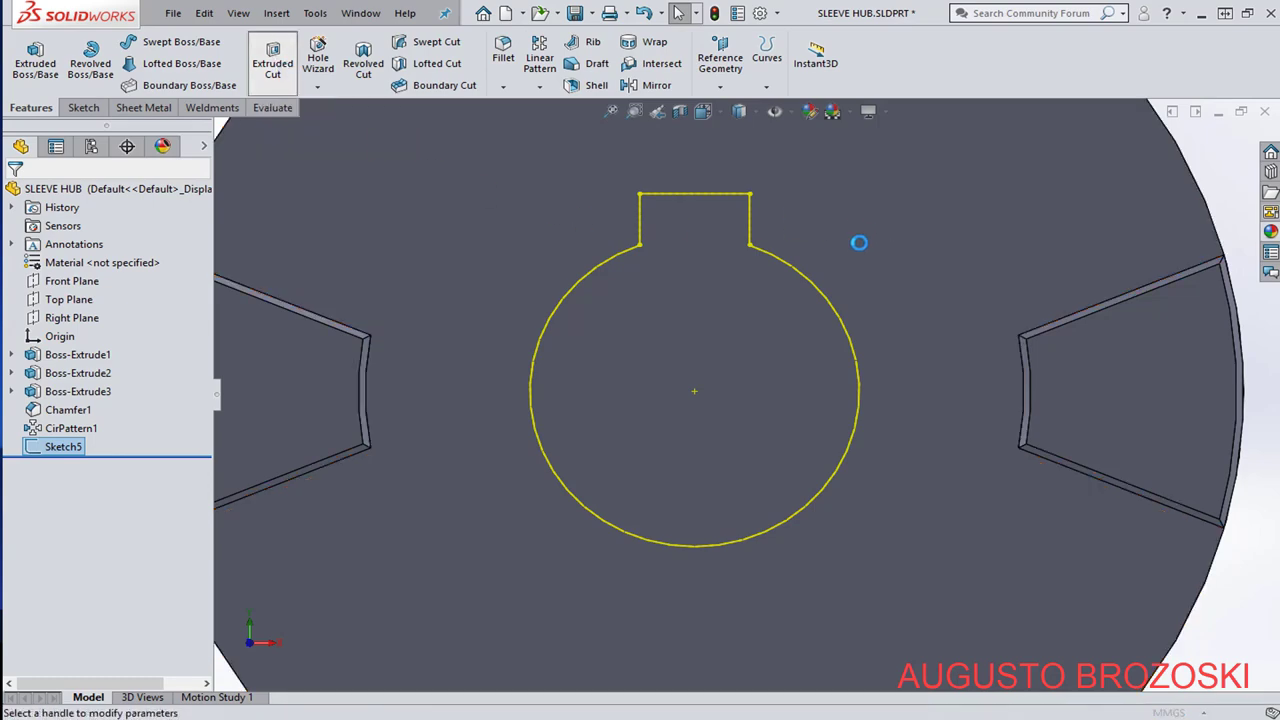
scroll(736, 346, "up", 4)
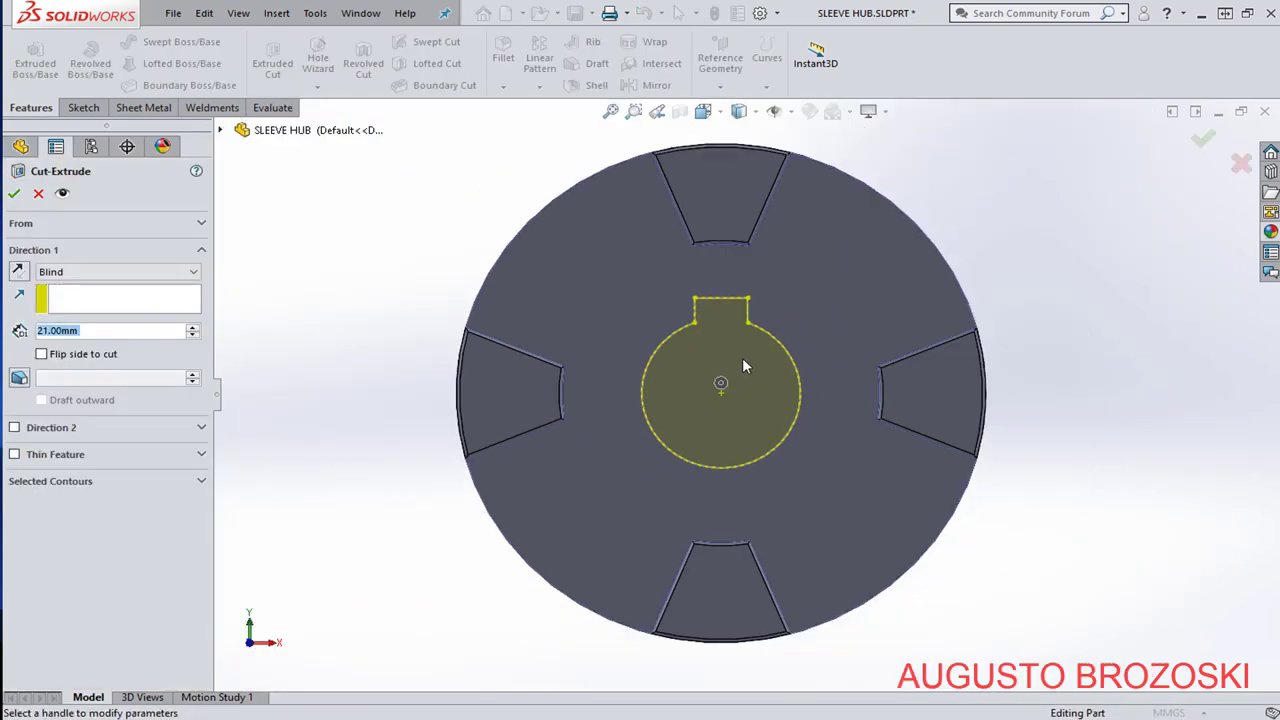
middle_click_drag(737, 370, 312, 400)
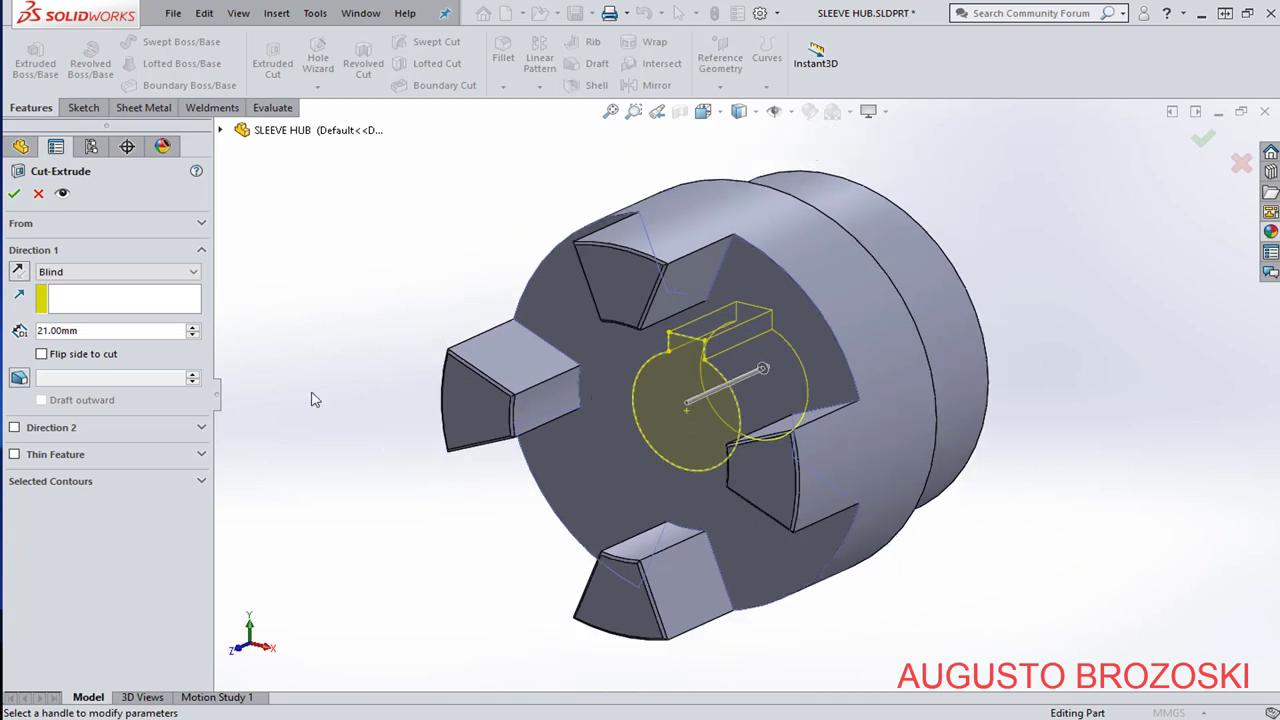
left_click(118, 277)
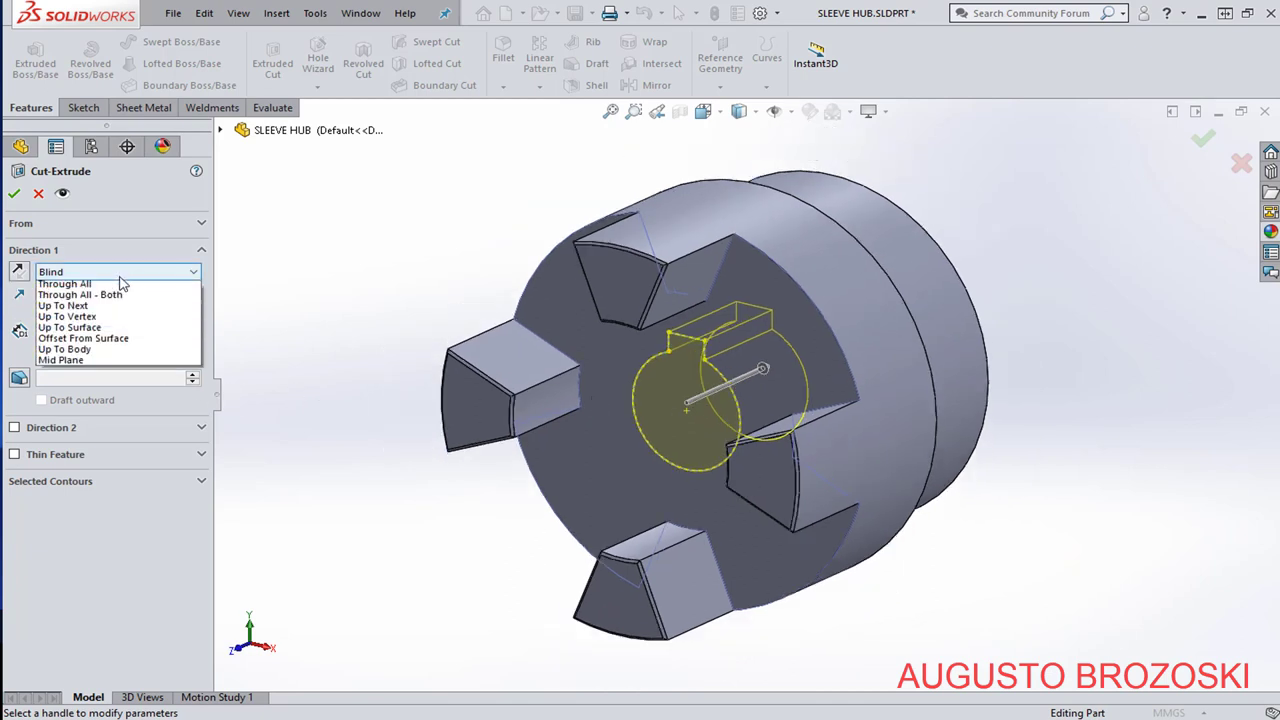
left_click(64, 319)
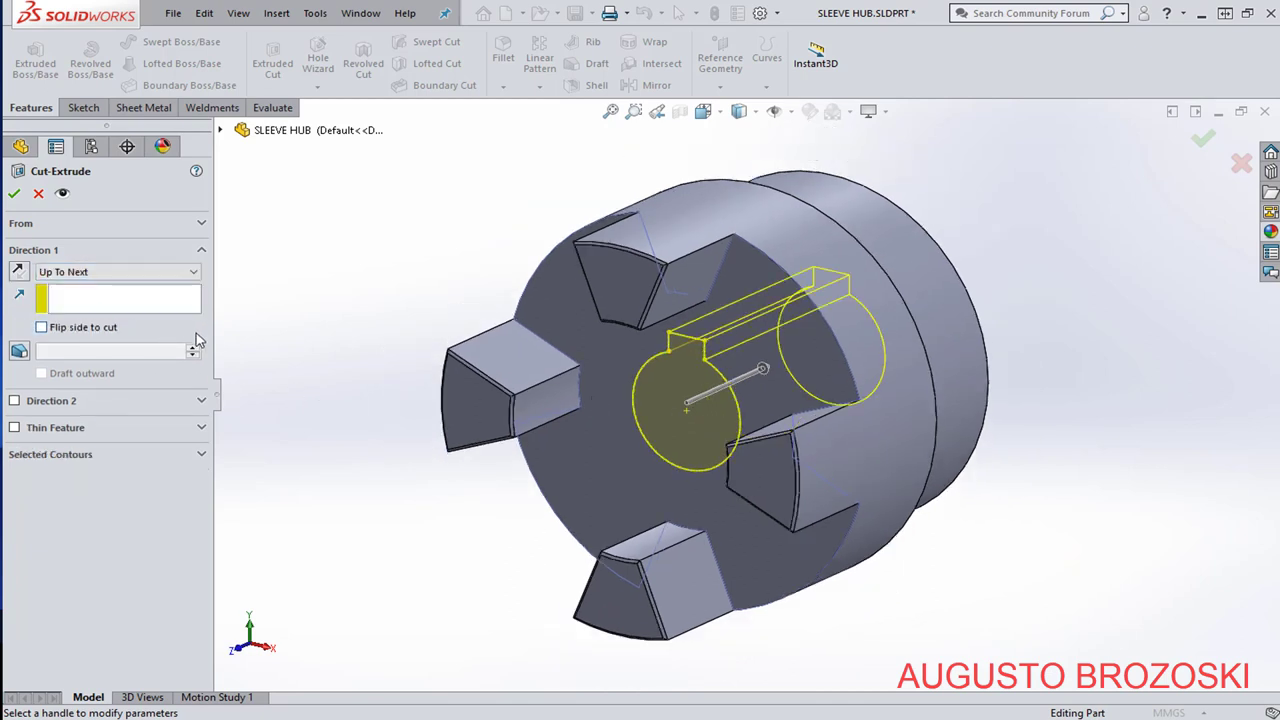
middle_click_drag(759, 335, 605, 333)
middle_click_drag(646, 350, 128, 277)
left_click(14, 195)
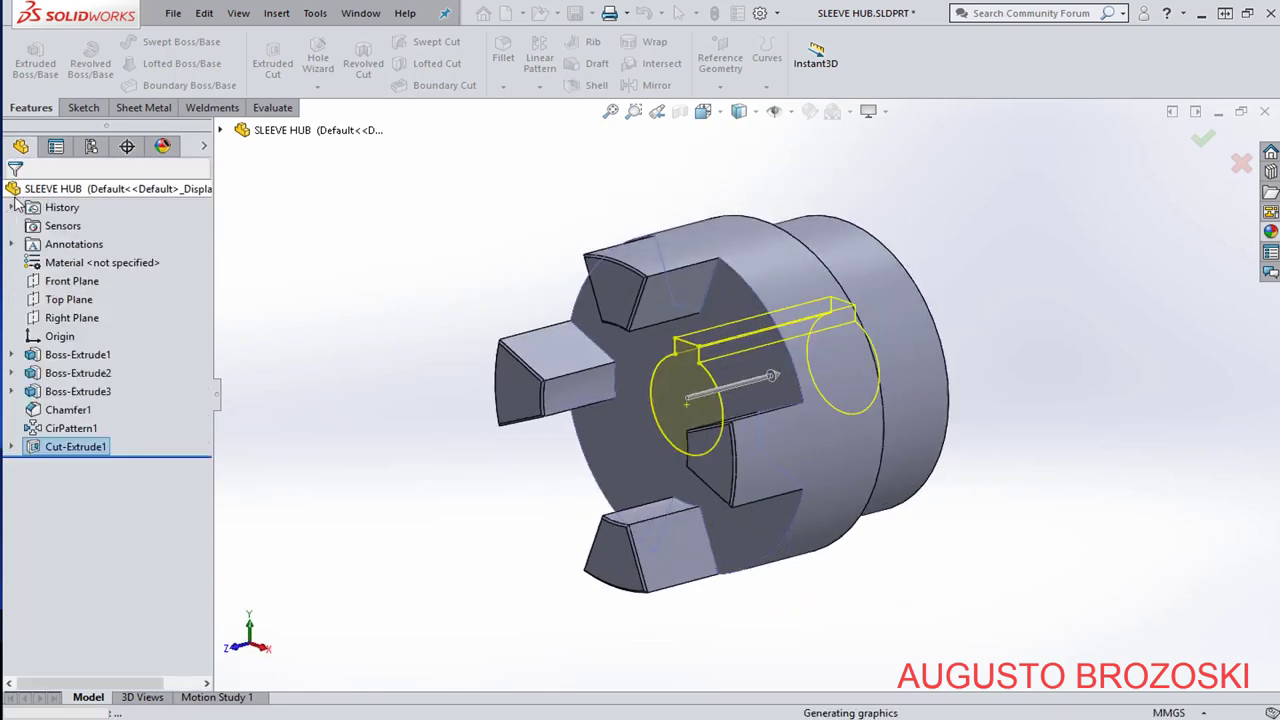
middle_click_drag(545, 372, 616, 323)
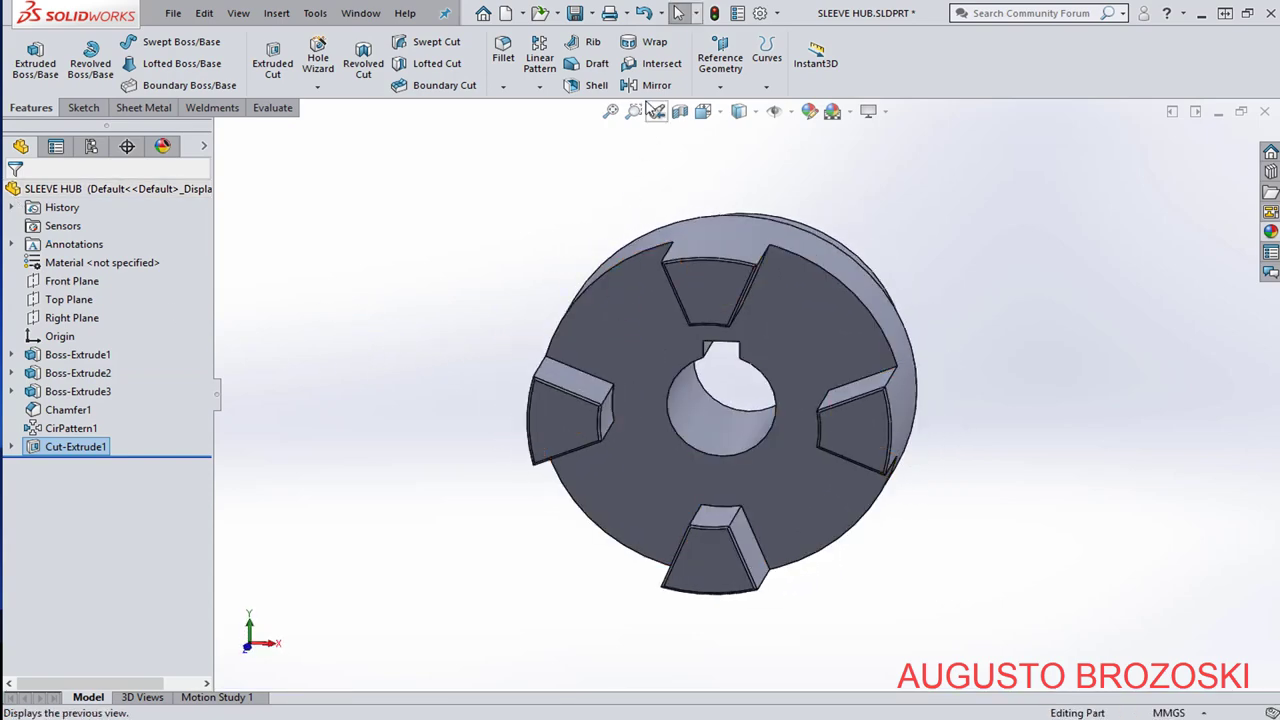
left_click(712, 118)
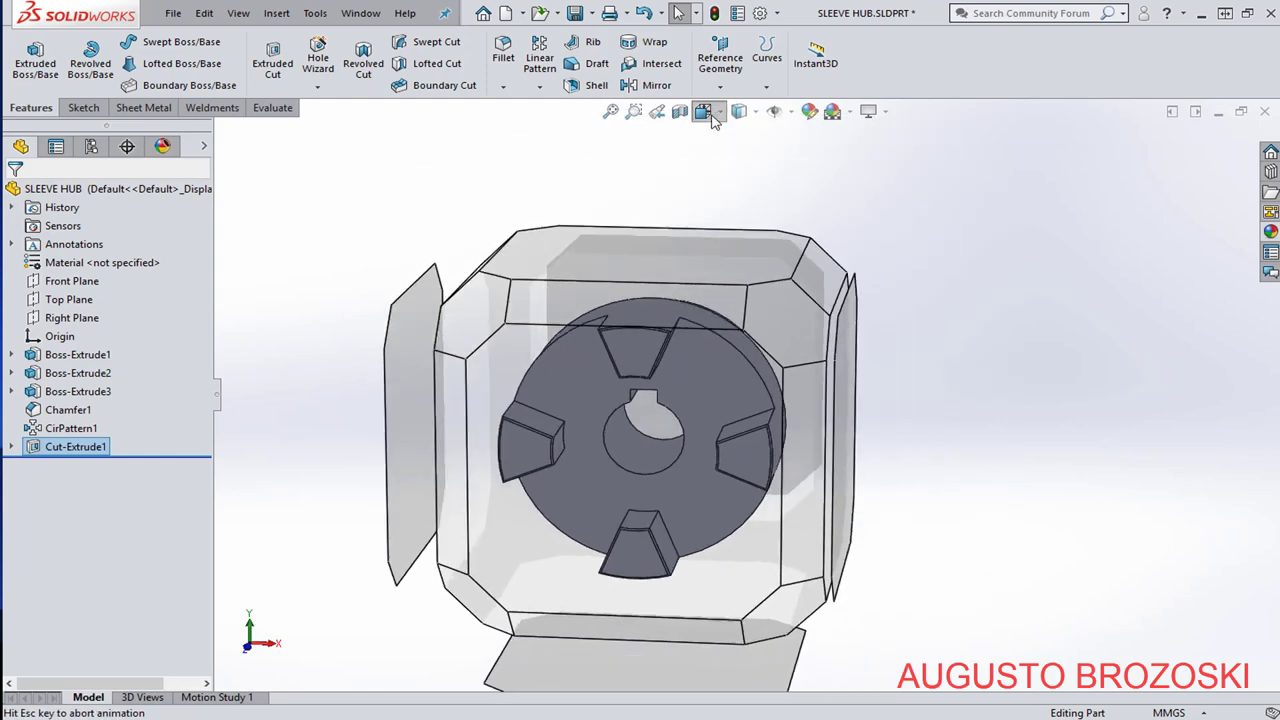
left_click(758, 165)
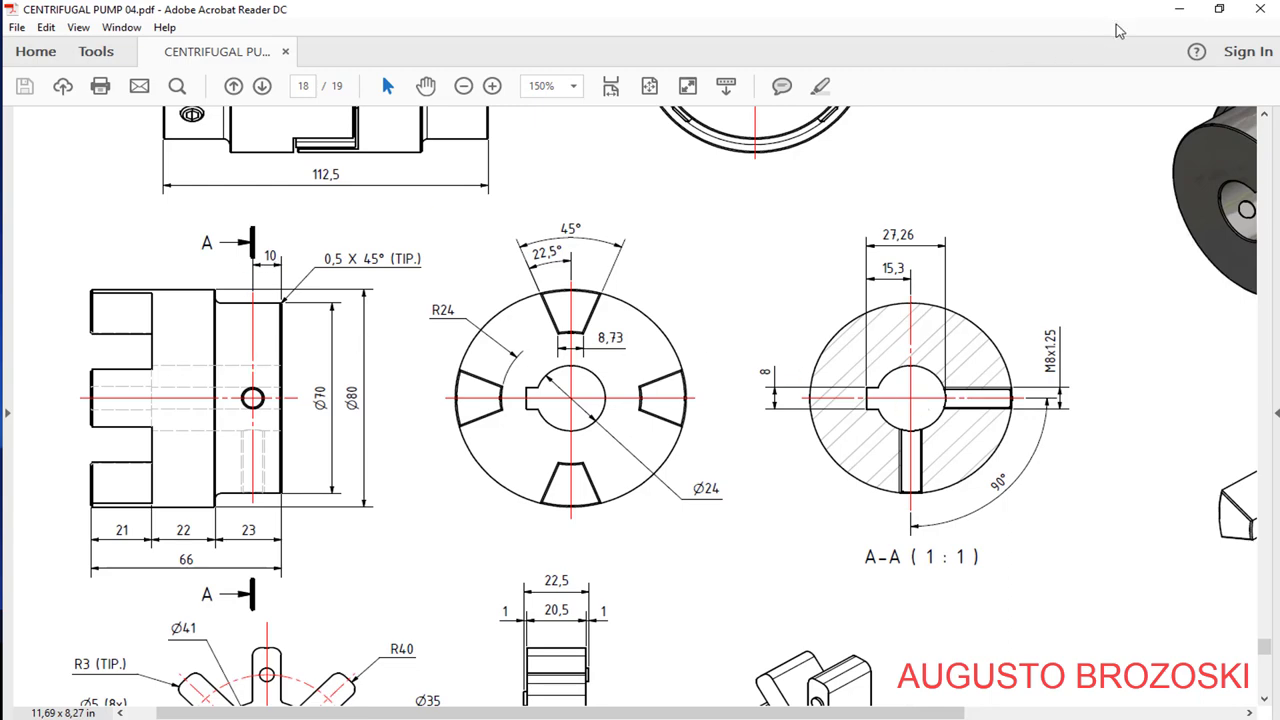
left_click(1180, 10)
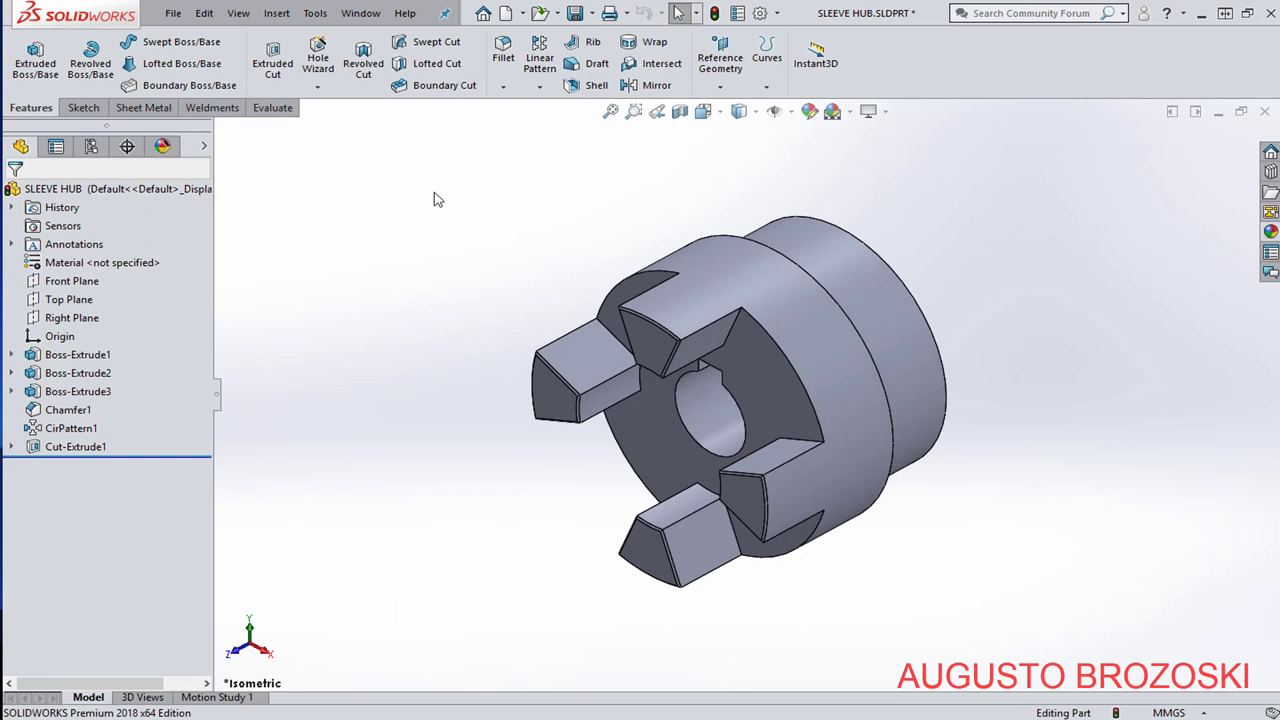
Apply a section view slicing the sleeve hub along the Right Plane.
left_click(680, 112)
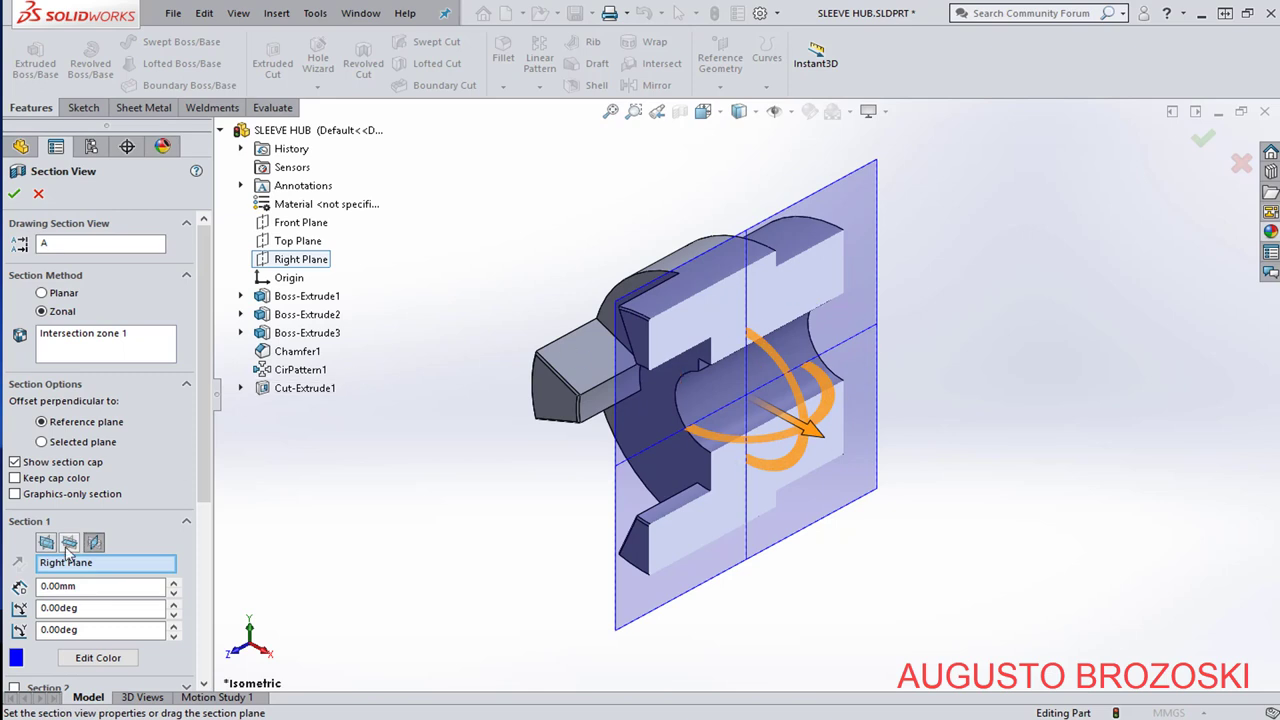
left_click(68, 546)
left_click(94, 543)
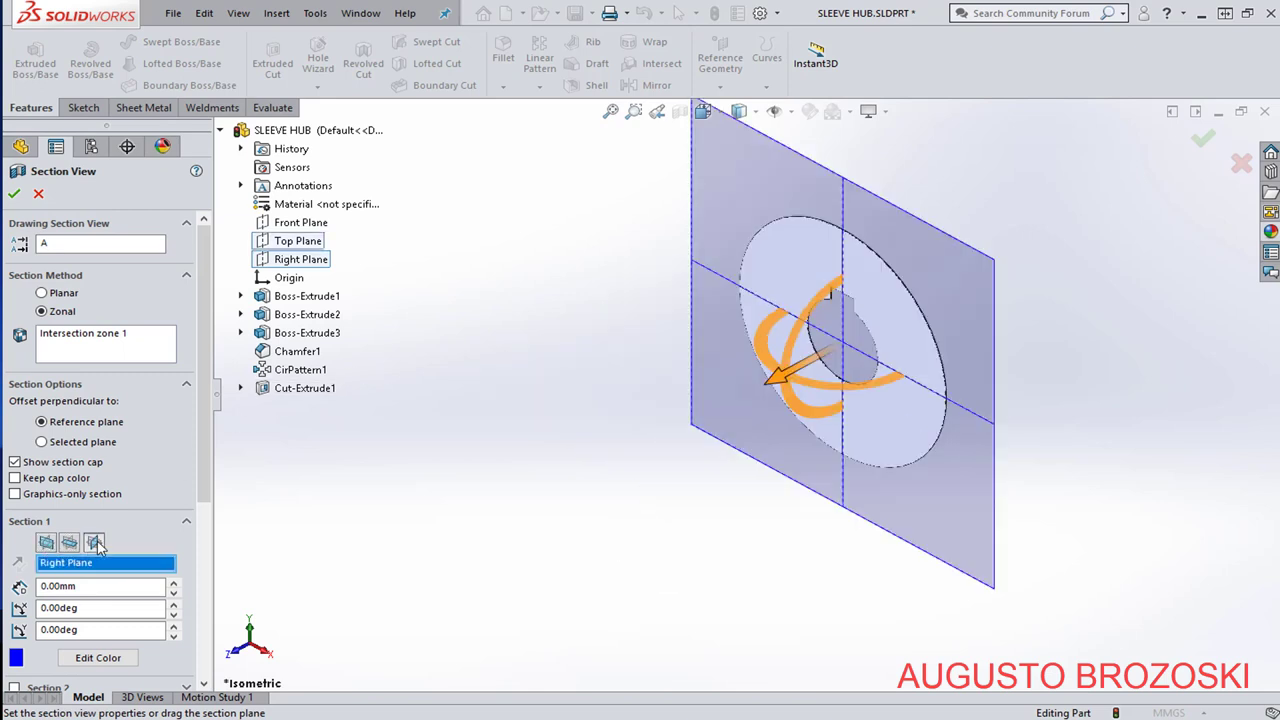
left_click(14, 193)
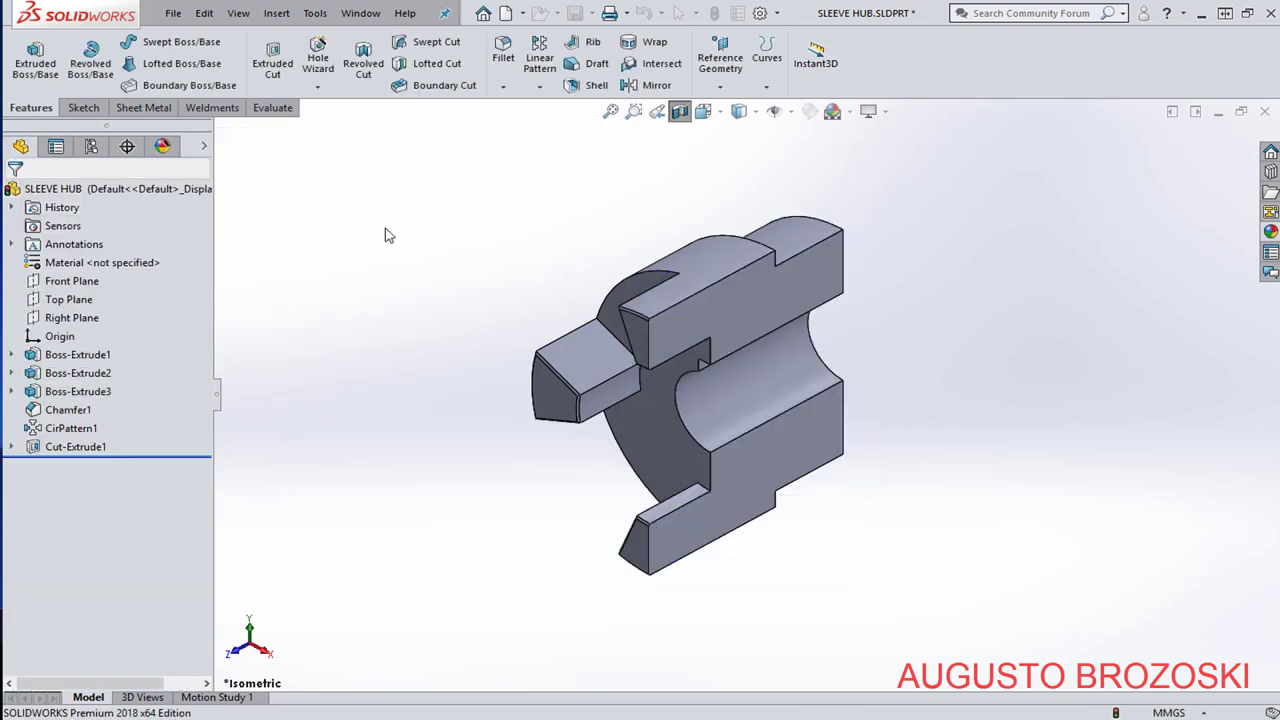
Start a Hole Wizard hole and position it on the hub's outer cylindrical face.
left_click(317, 55)
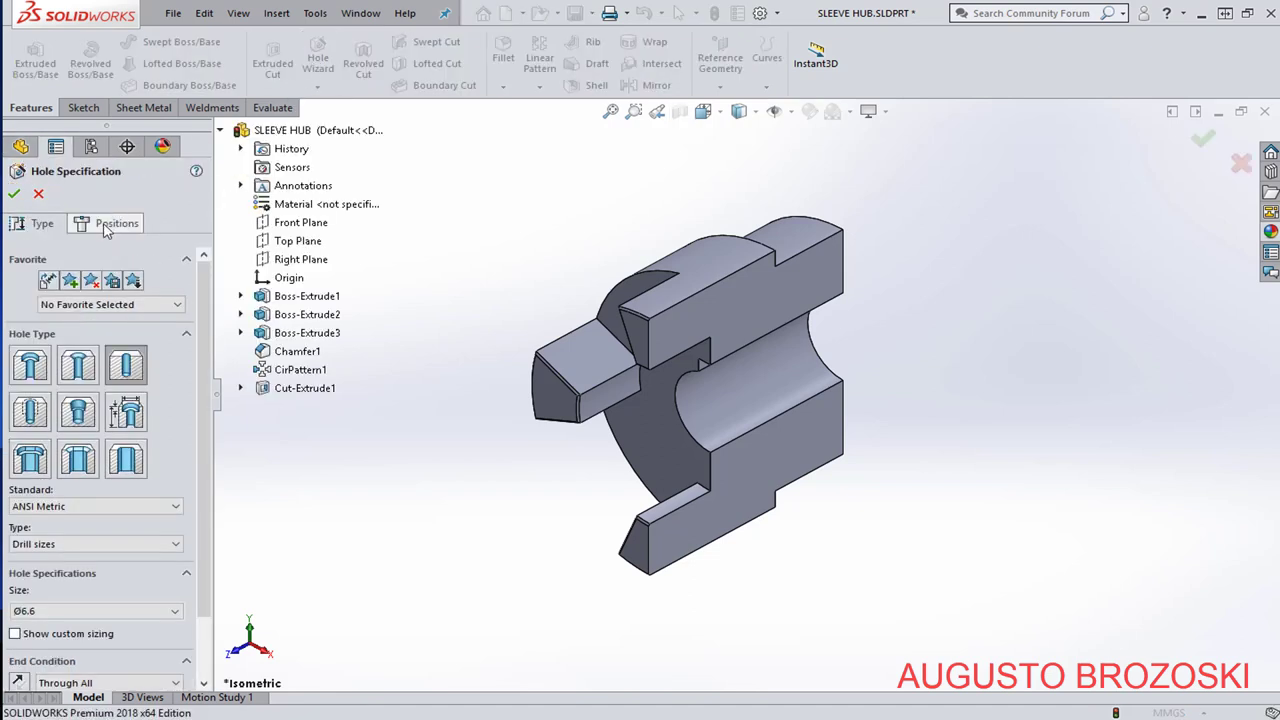
left_click(112, 226)
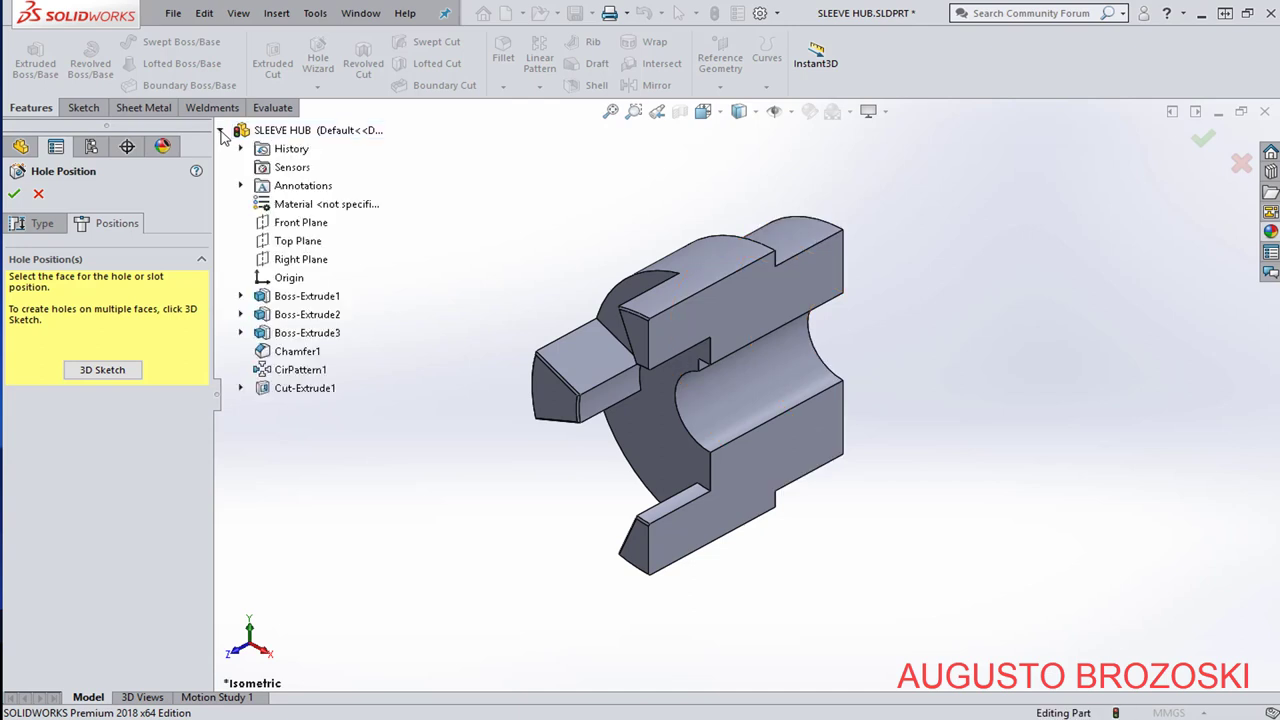
left_click(301, 259)
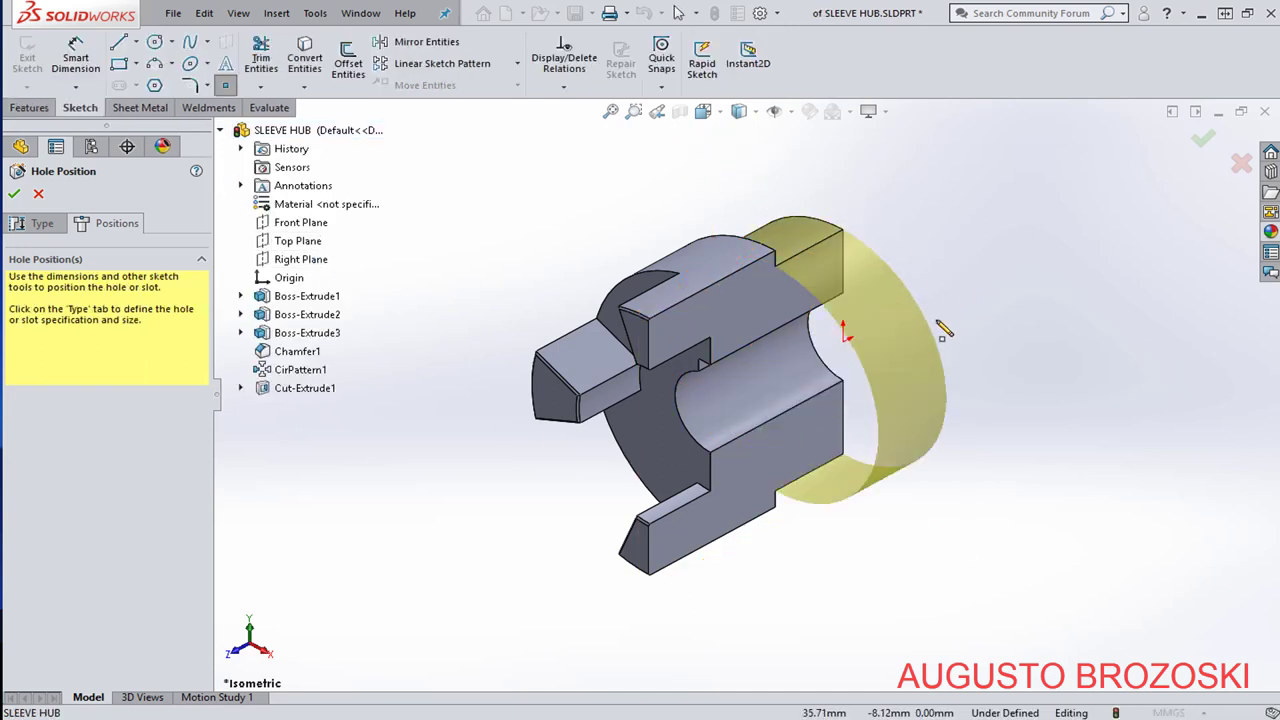
In Right view, place the hole centre point on the cylinder face.
left_click(560, 345)
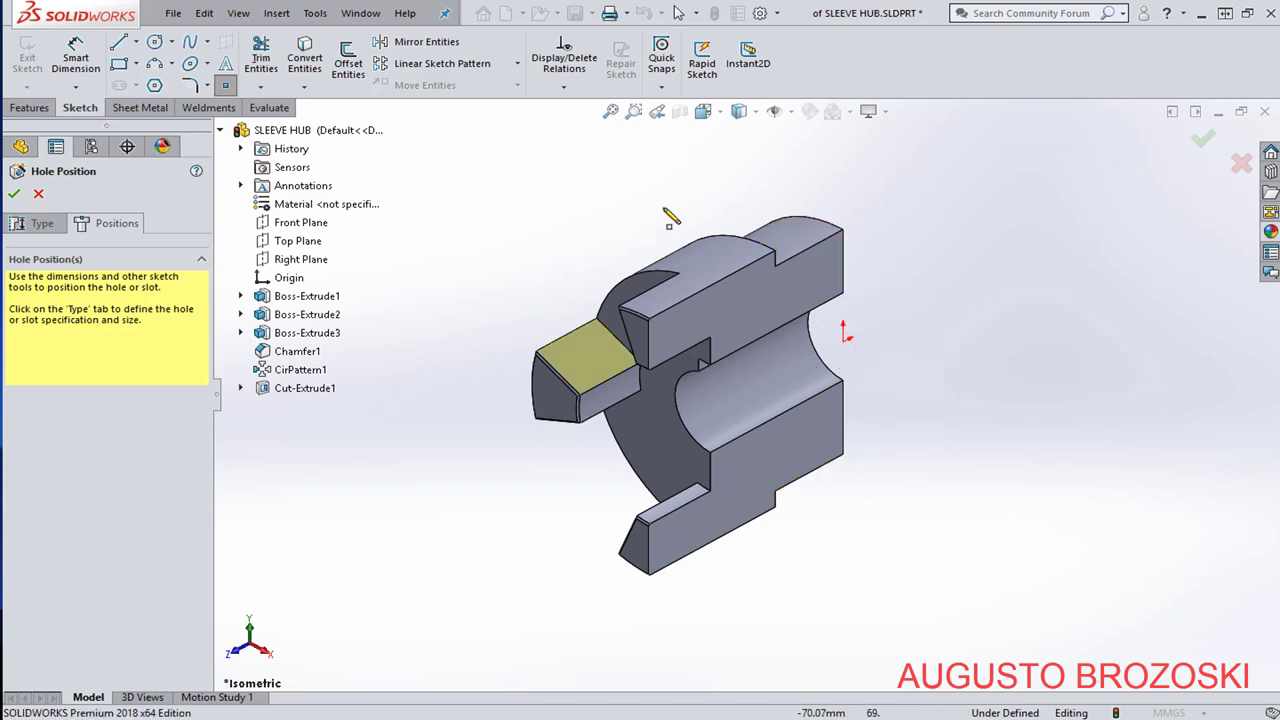
left_click(716, 114)
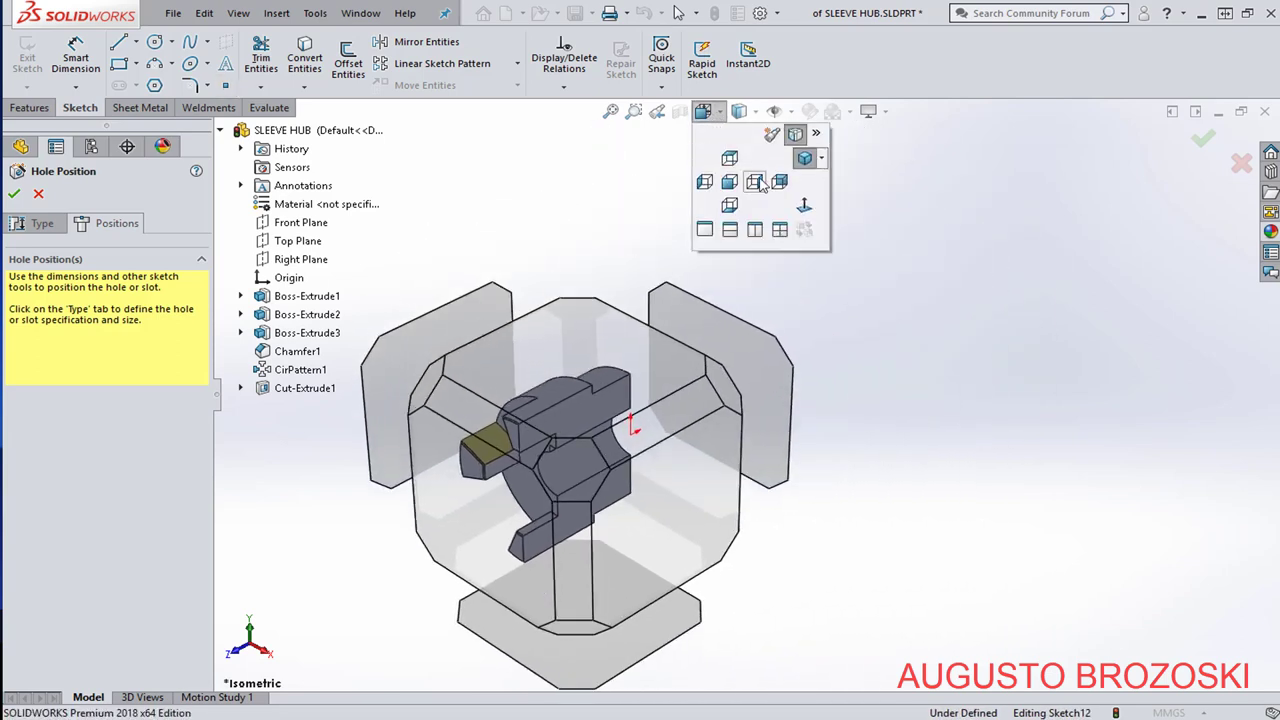
left_click(756, 184)
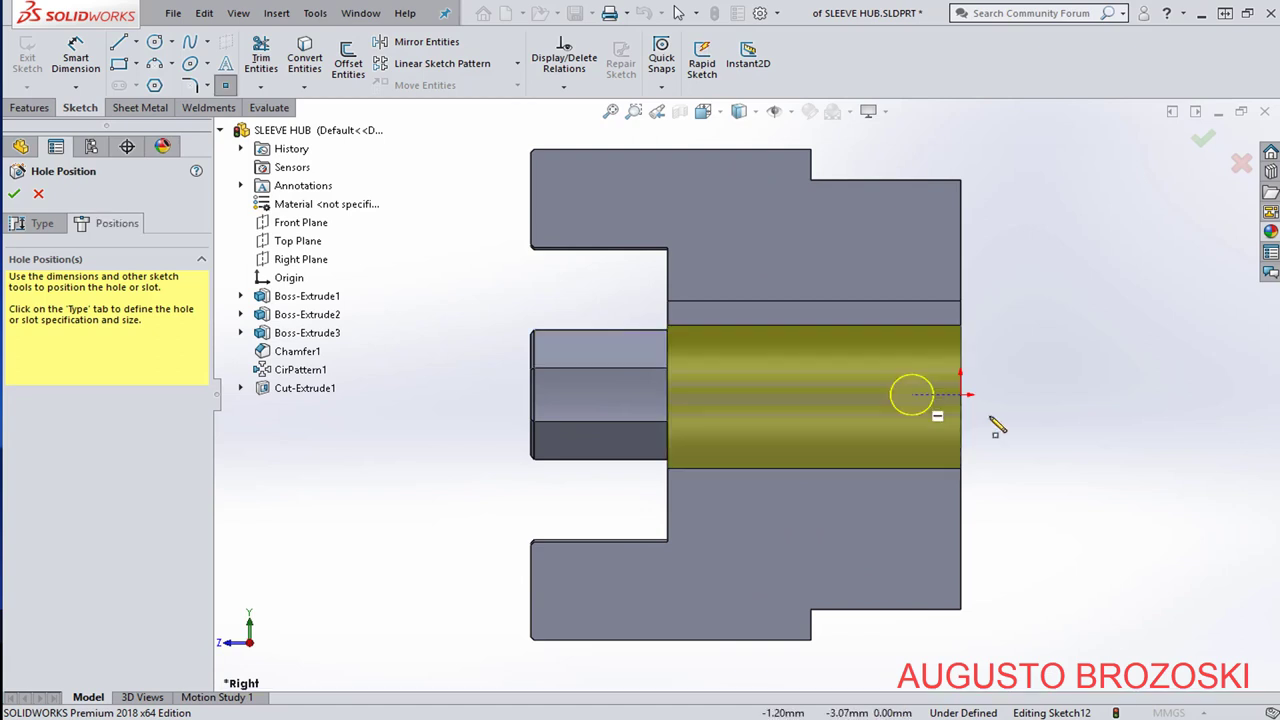
scroll(968, 420, "down", 2)
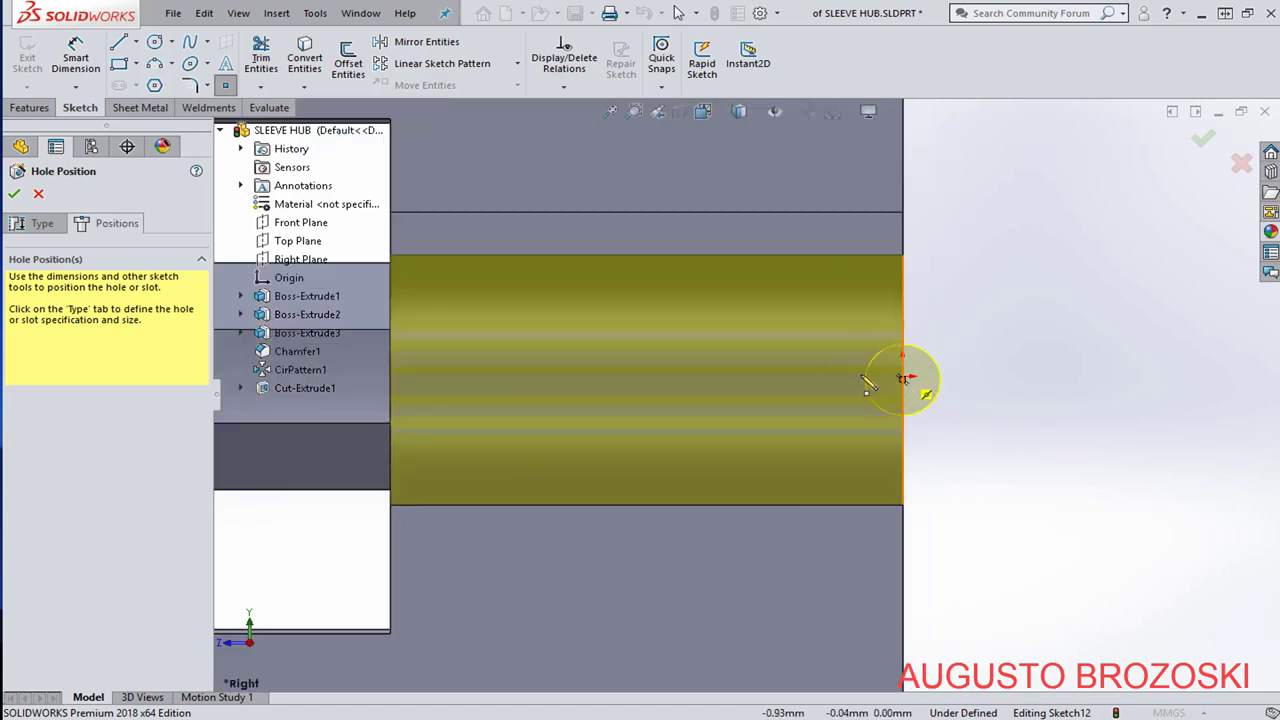
left_click(781, 376)
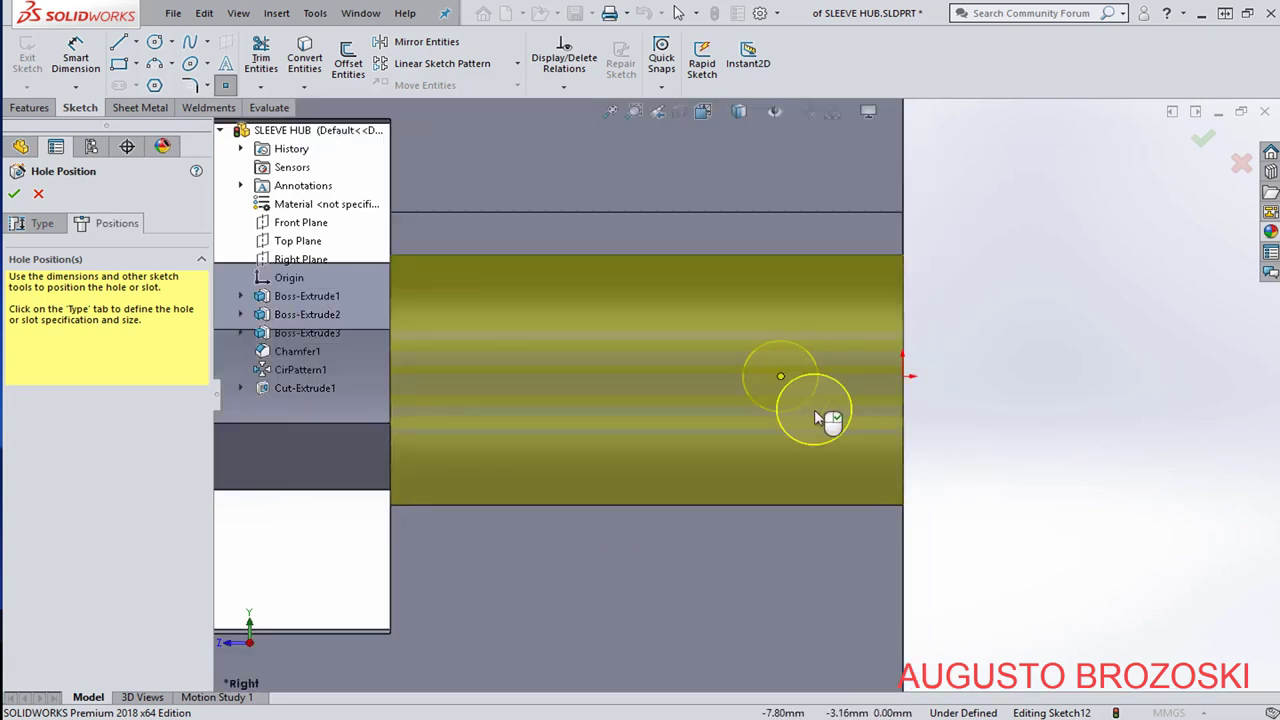
key("Escape")
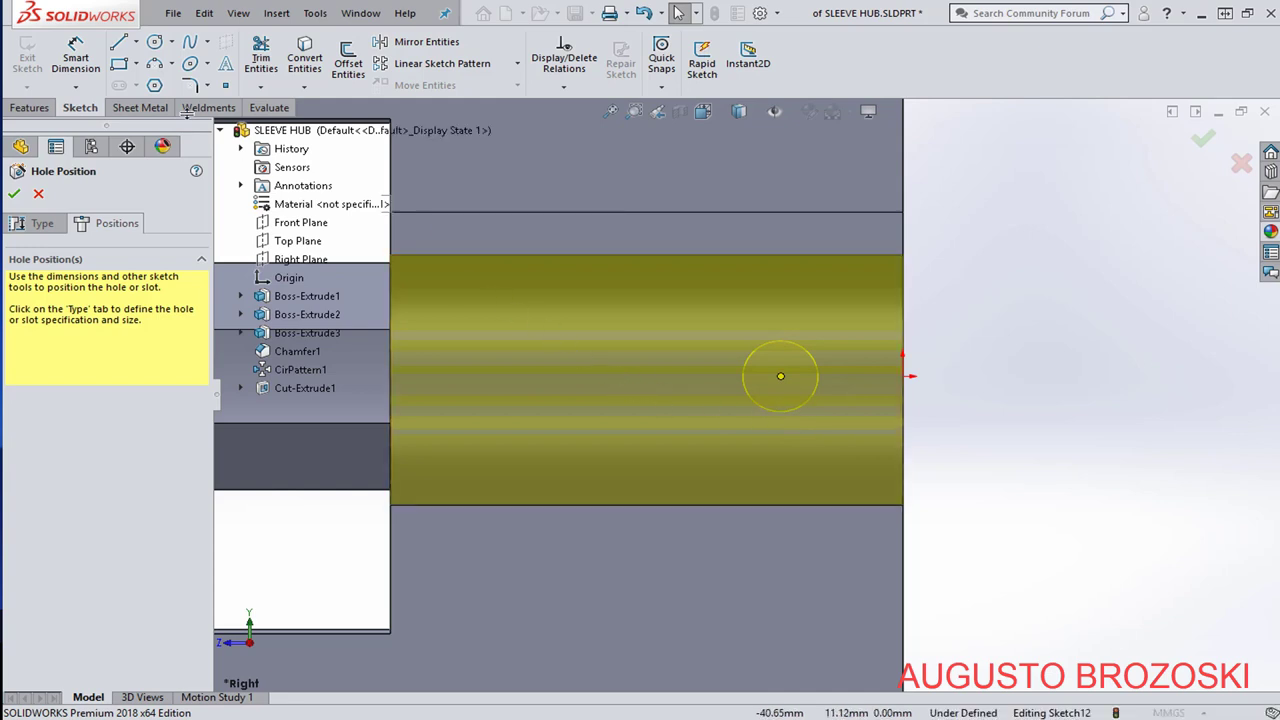
Dimension the hole centre 10 mm from the hub's end-edge point.
left_click(75, 55)
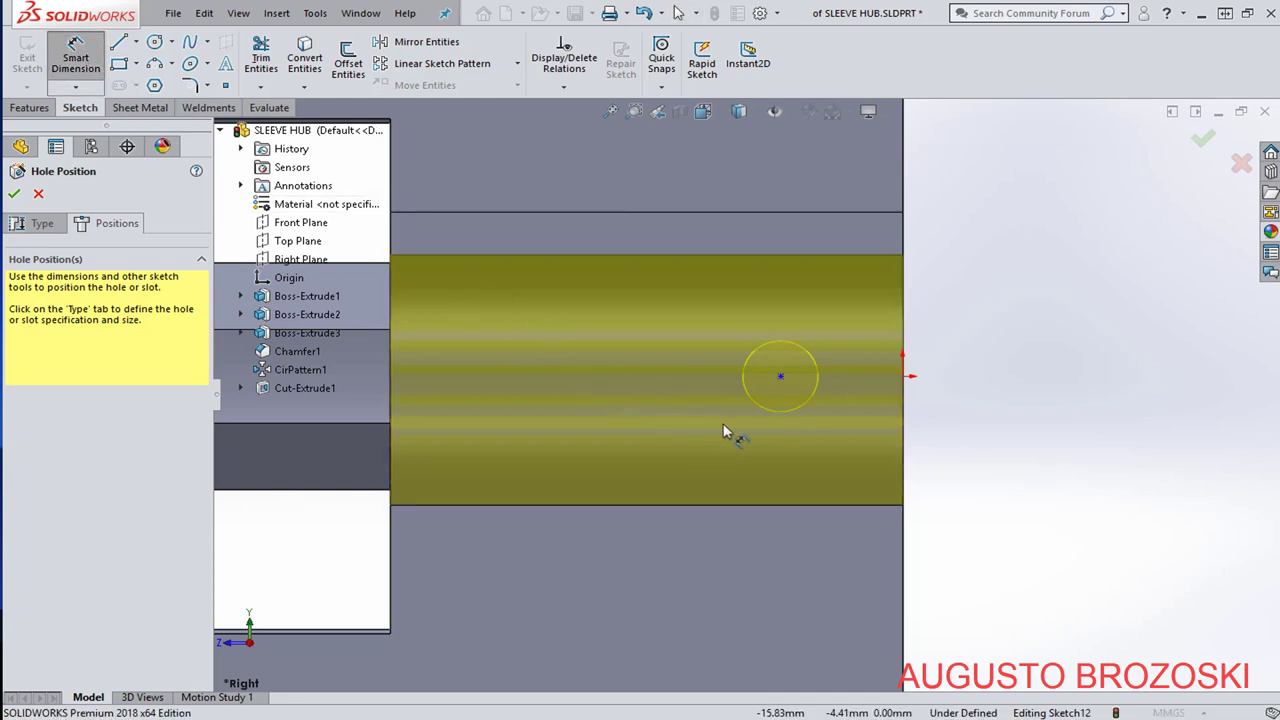
left_click(781, 378)
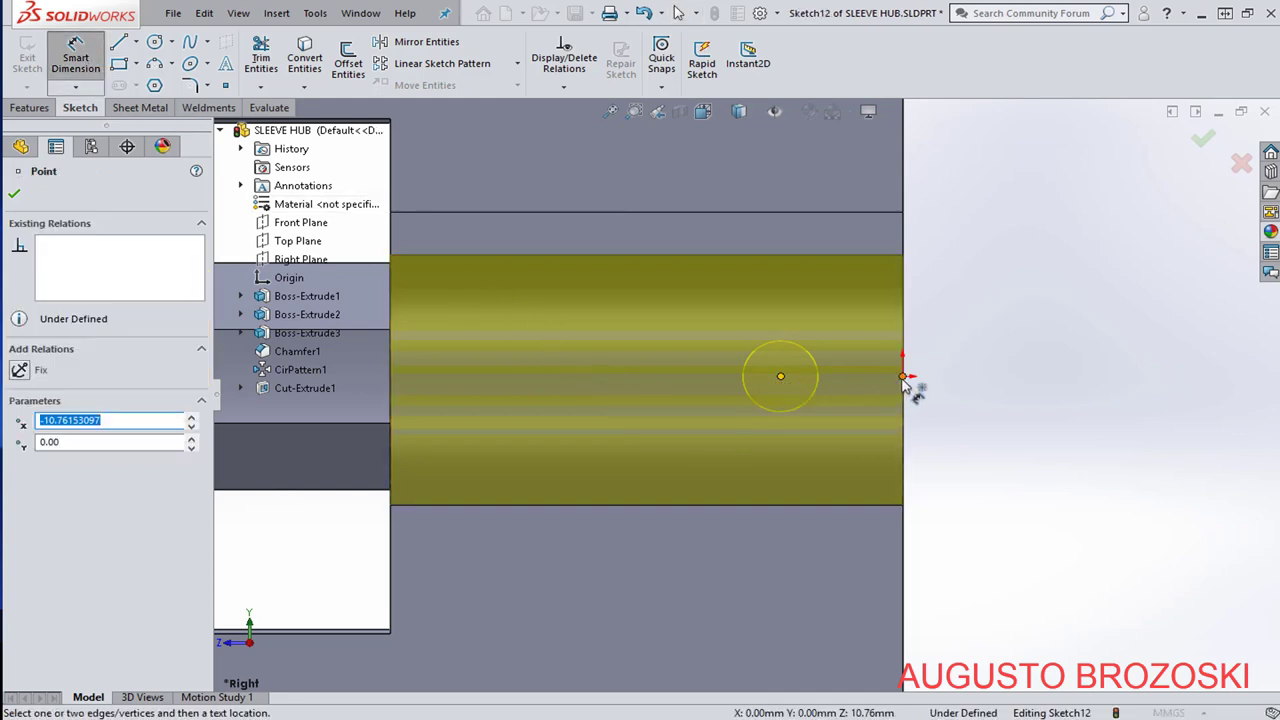
left_click(903, 376)
left_click(842, 463)
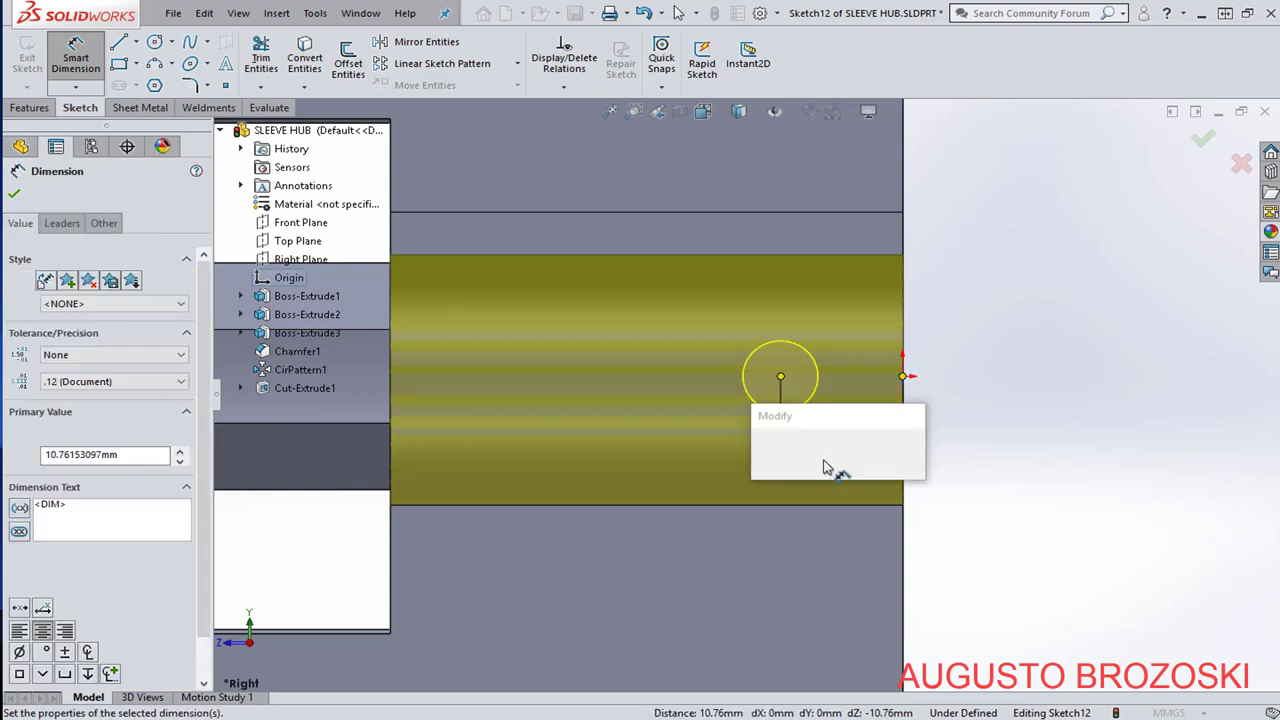
type("10")
key("Return")
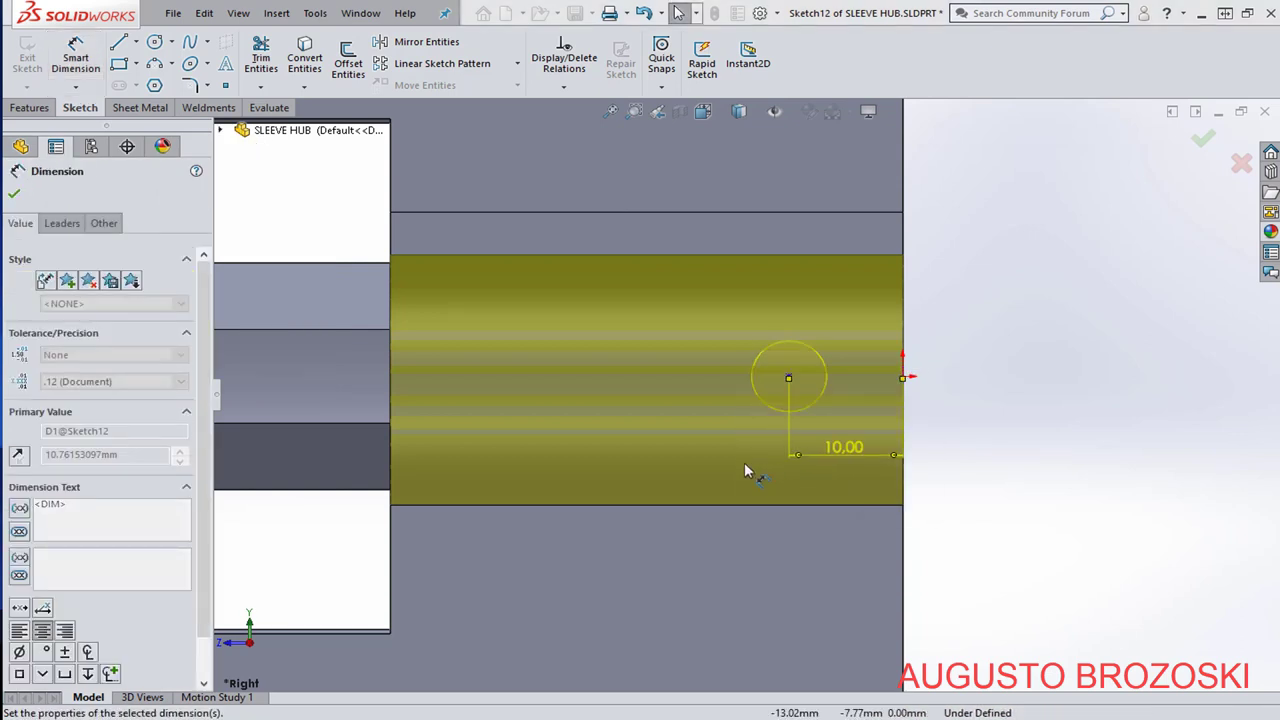
left_click(14, 196)
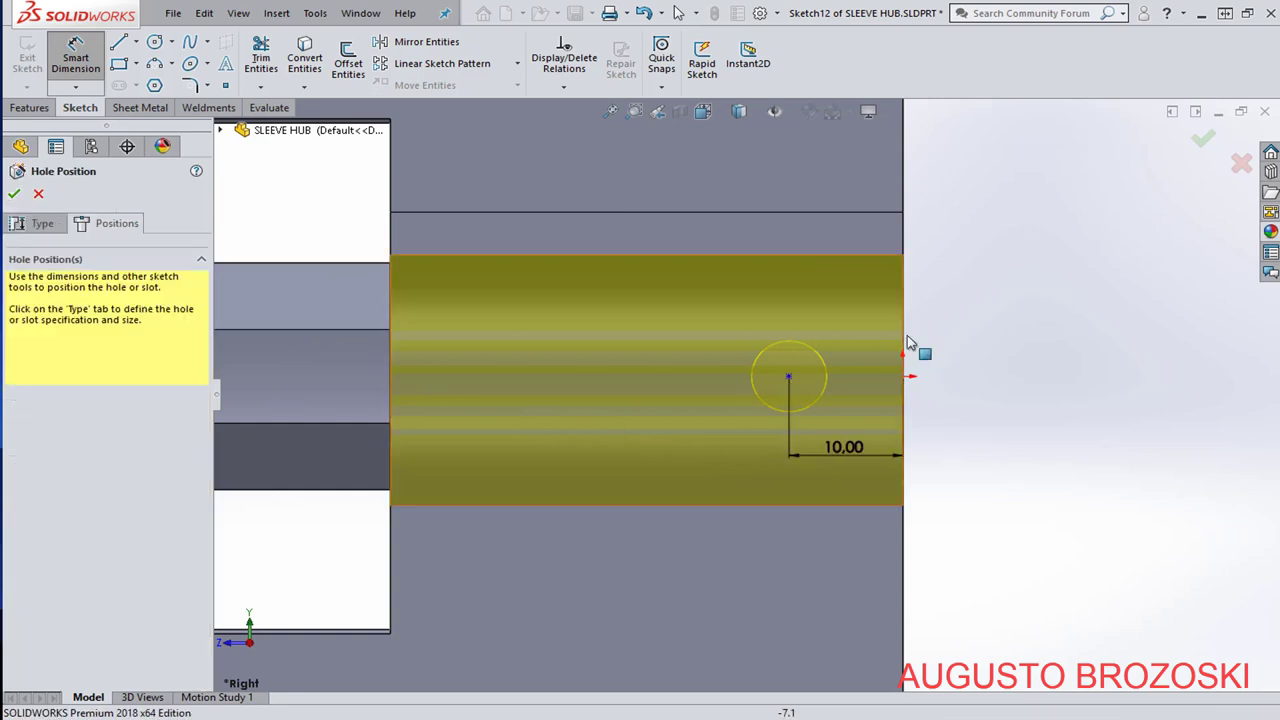
Add a Horizontal relation between the hole centre and the origin.
left_click(788, 378)
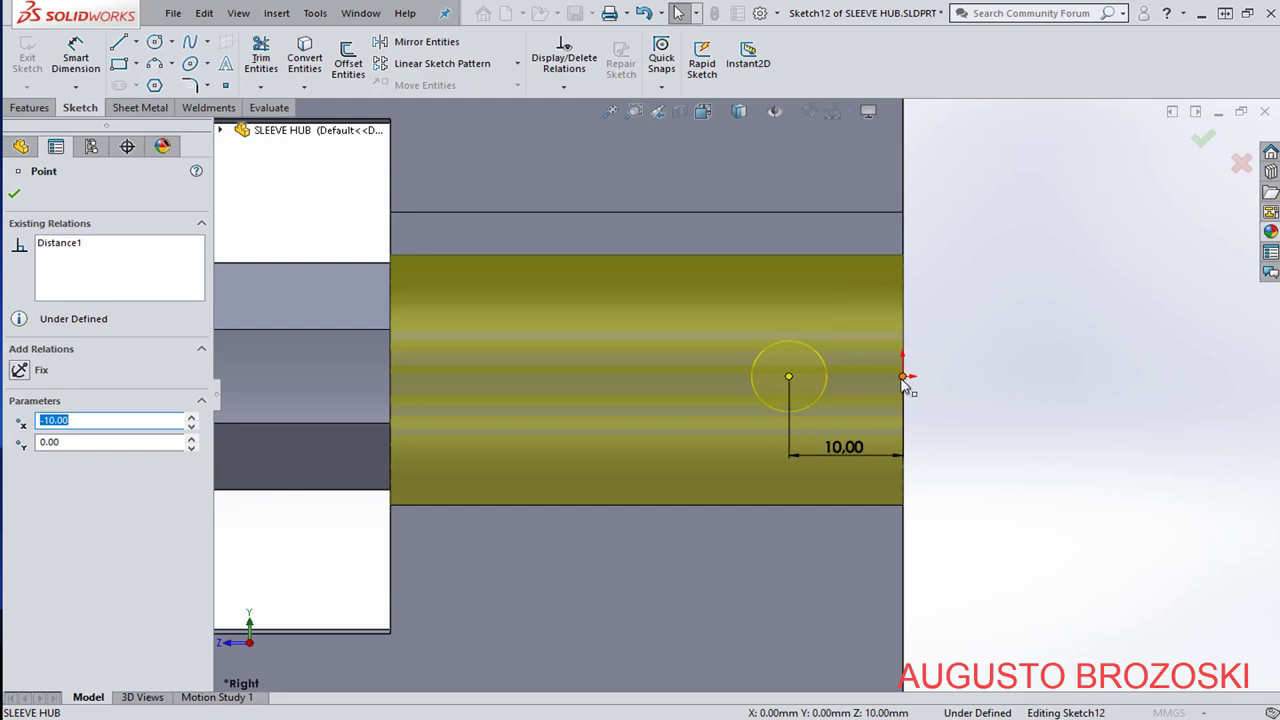
left_click(903, 376, "ctrl")
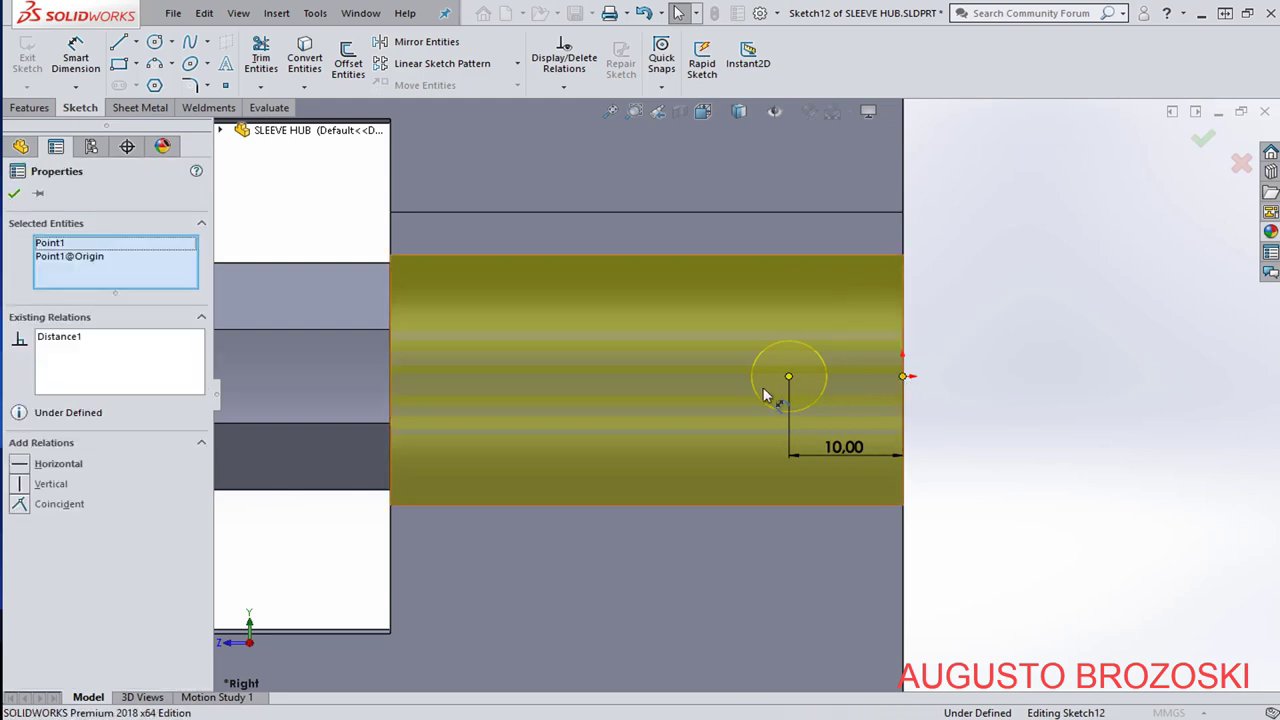
left_click(22, 466)
left_click(14, 193)
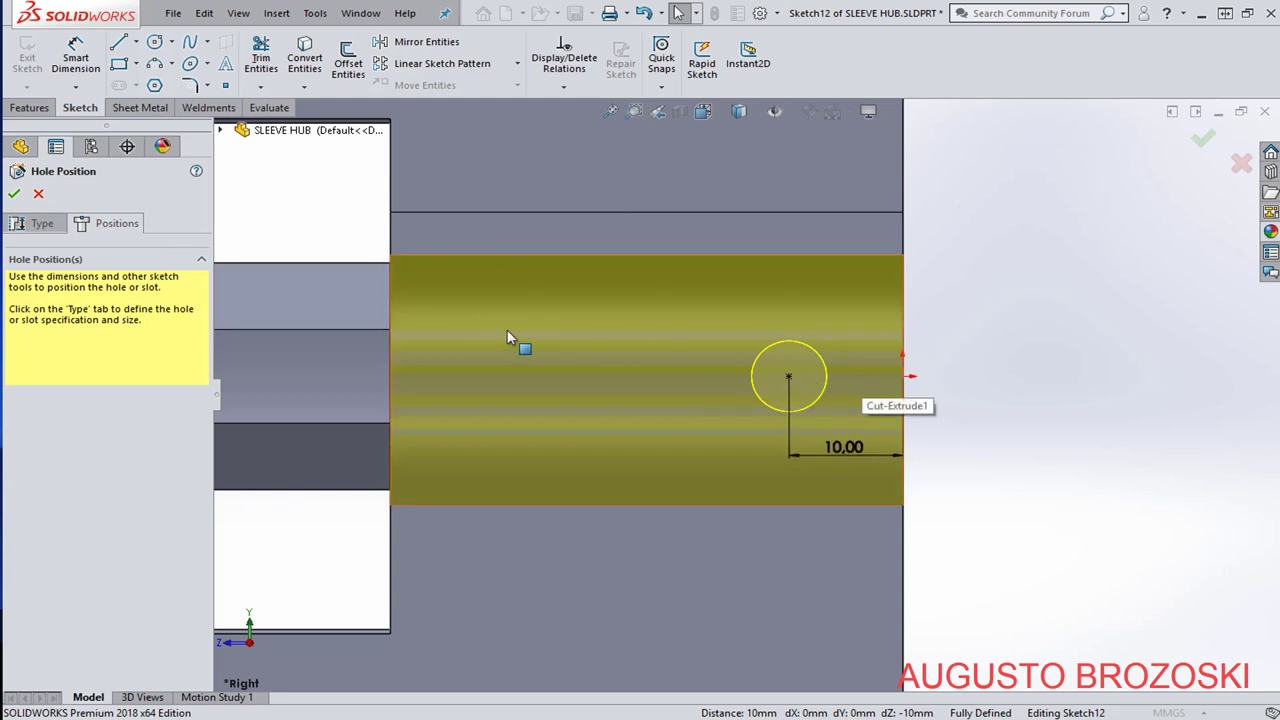
left_click(35, 223)
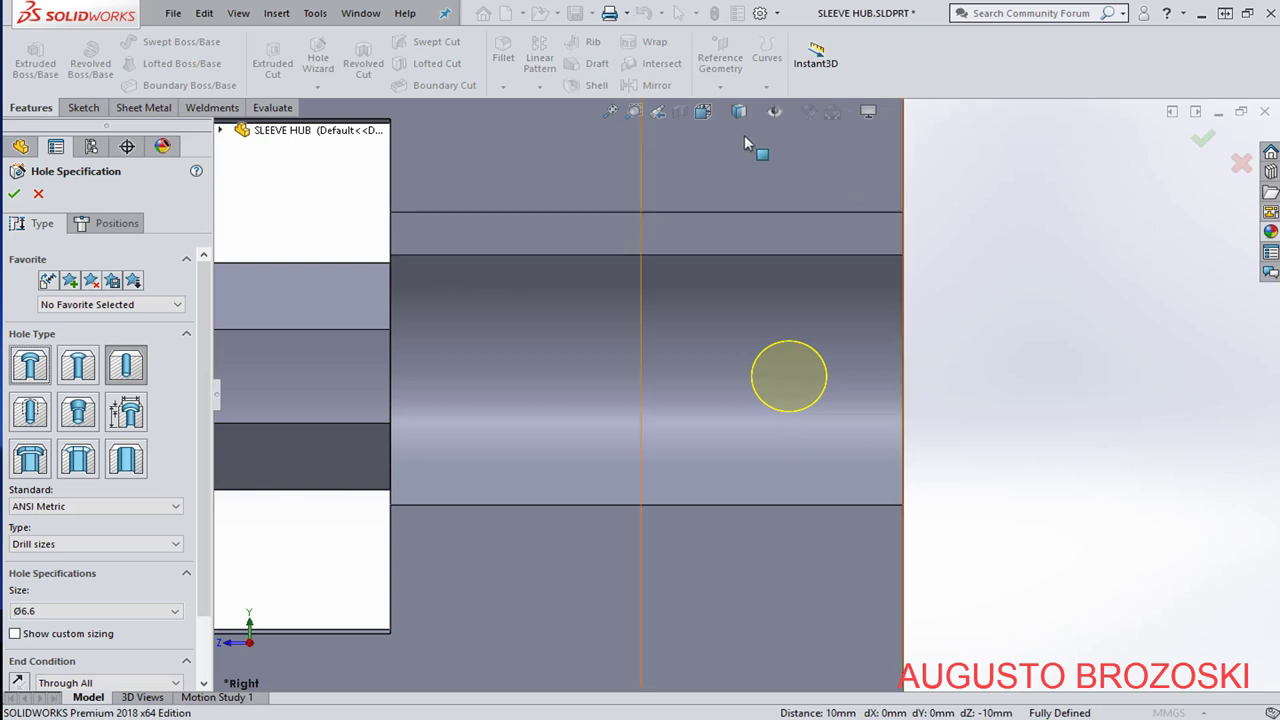
In Isometric view, make the hole an ANSI Metric M8x1.25 Tapped hole through all.
left_click(720, 112)
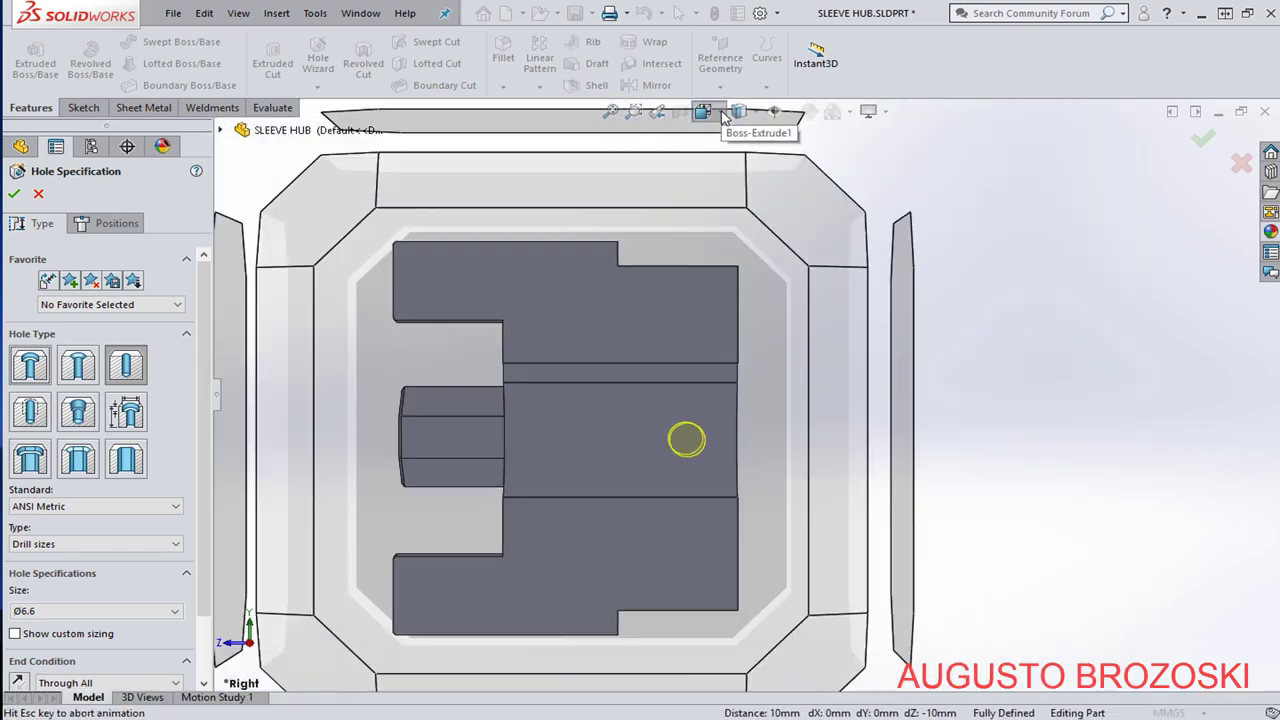
left_click(805, 159)
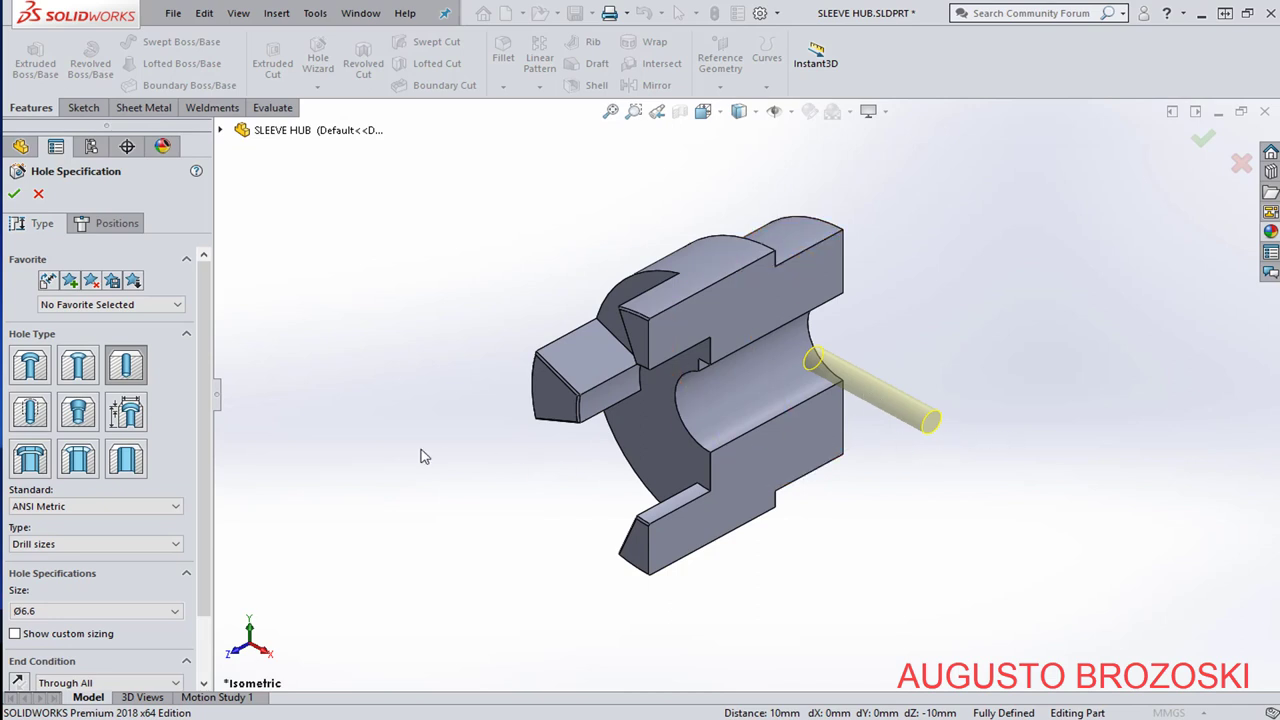
left_click(30, 414)
scroll(170, 615, "down", 3)
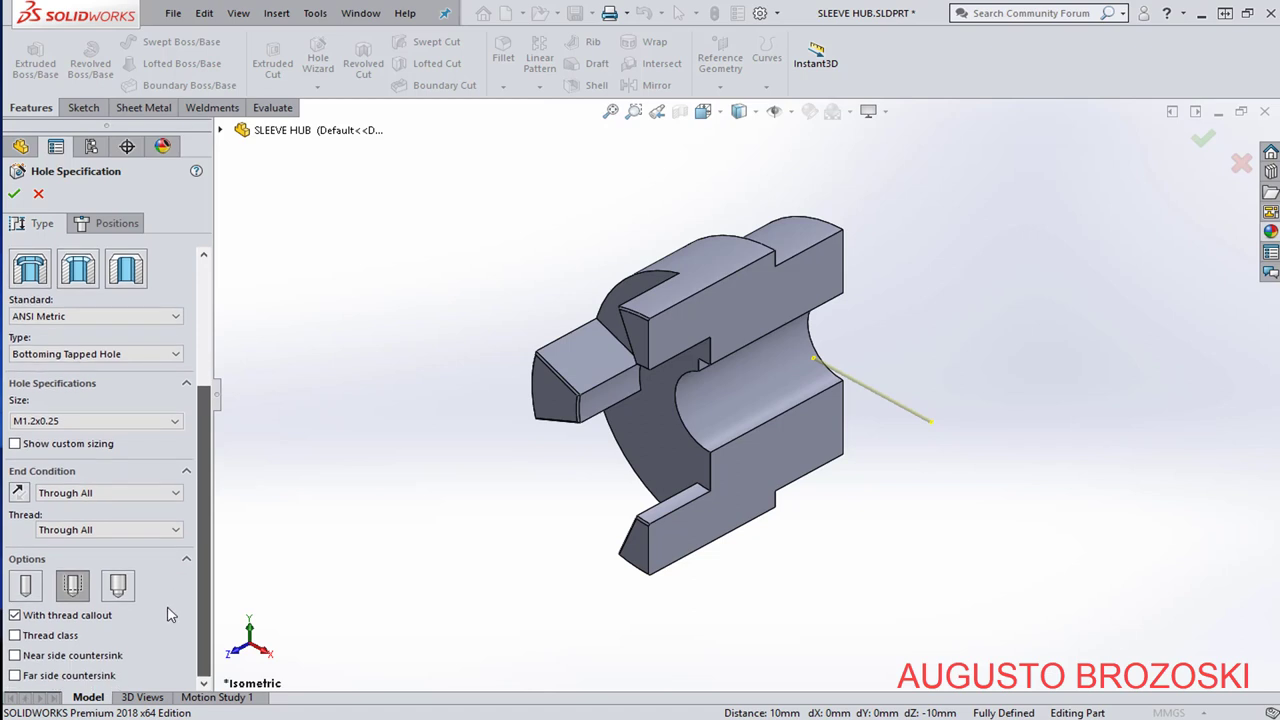
left_click(146, 355)
left_click(70, 390)
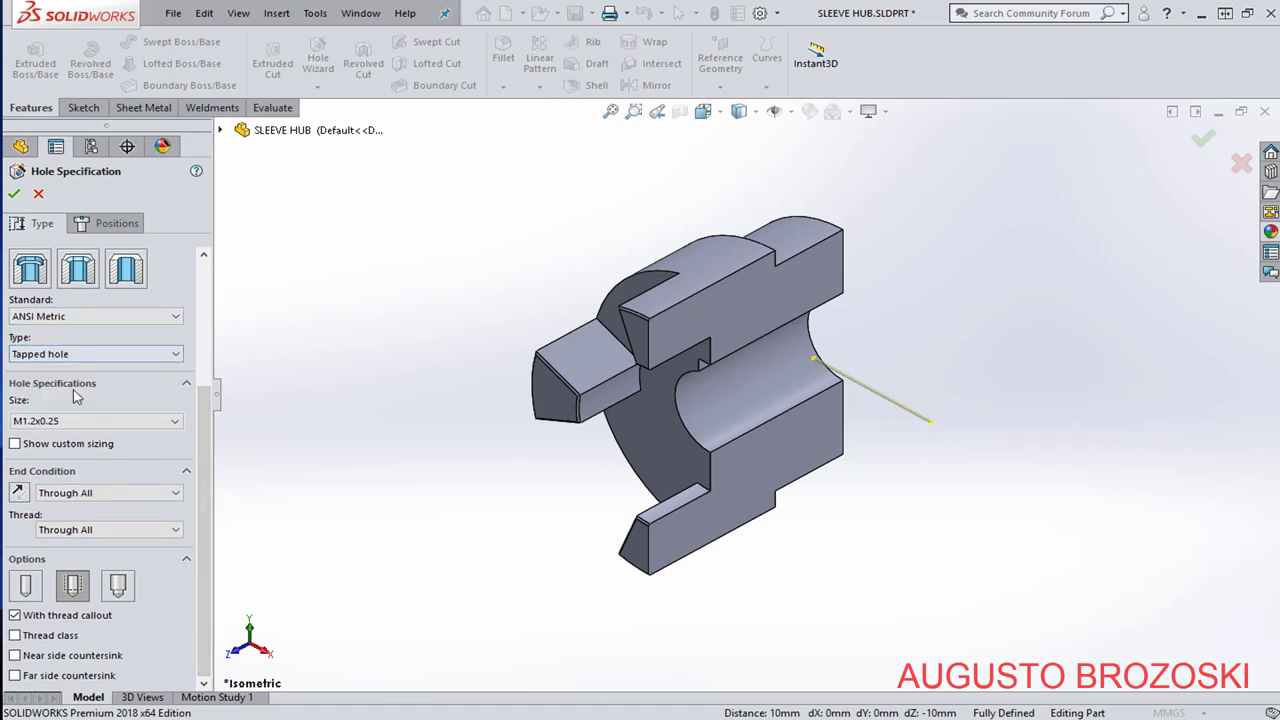
left_click(141, 430)
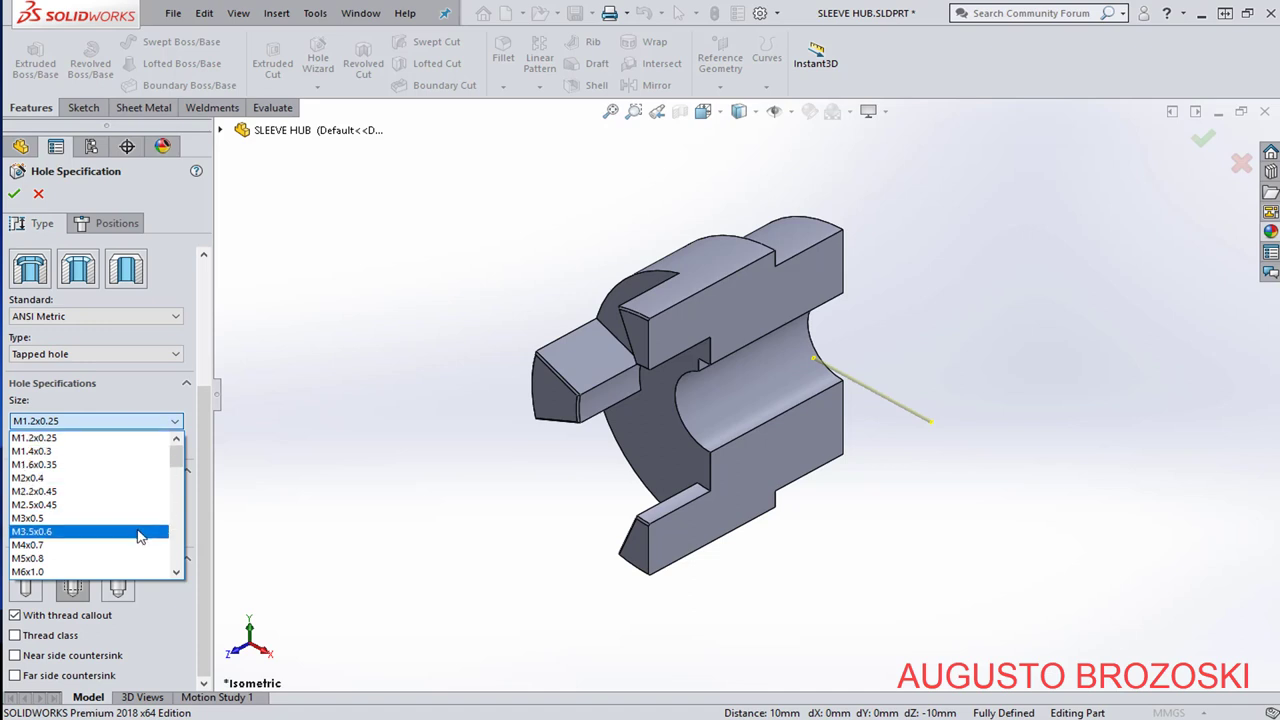
scroll(135, 535, "down", 2)
scroll(130, 540, "down", 1)
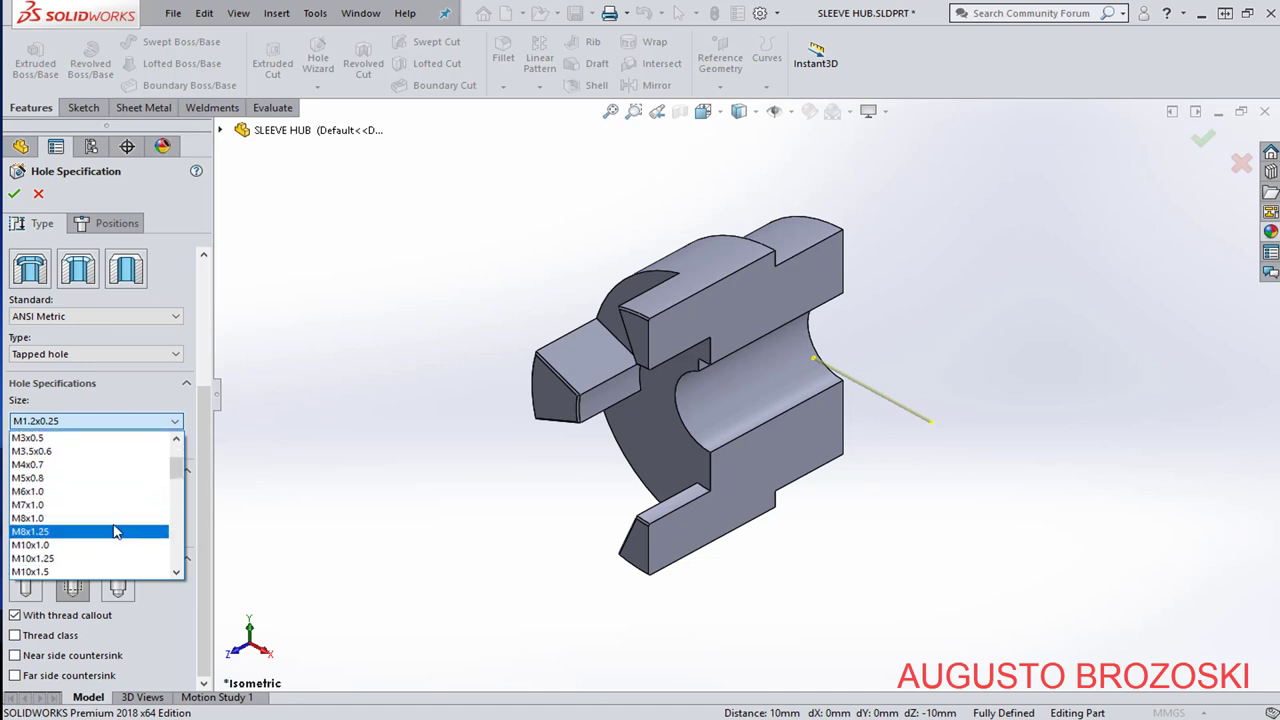
left_click(44, 533)
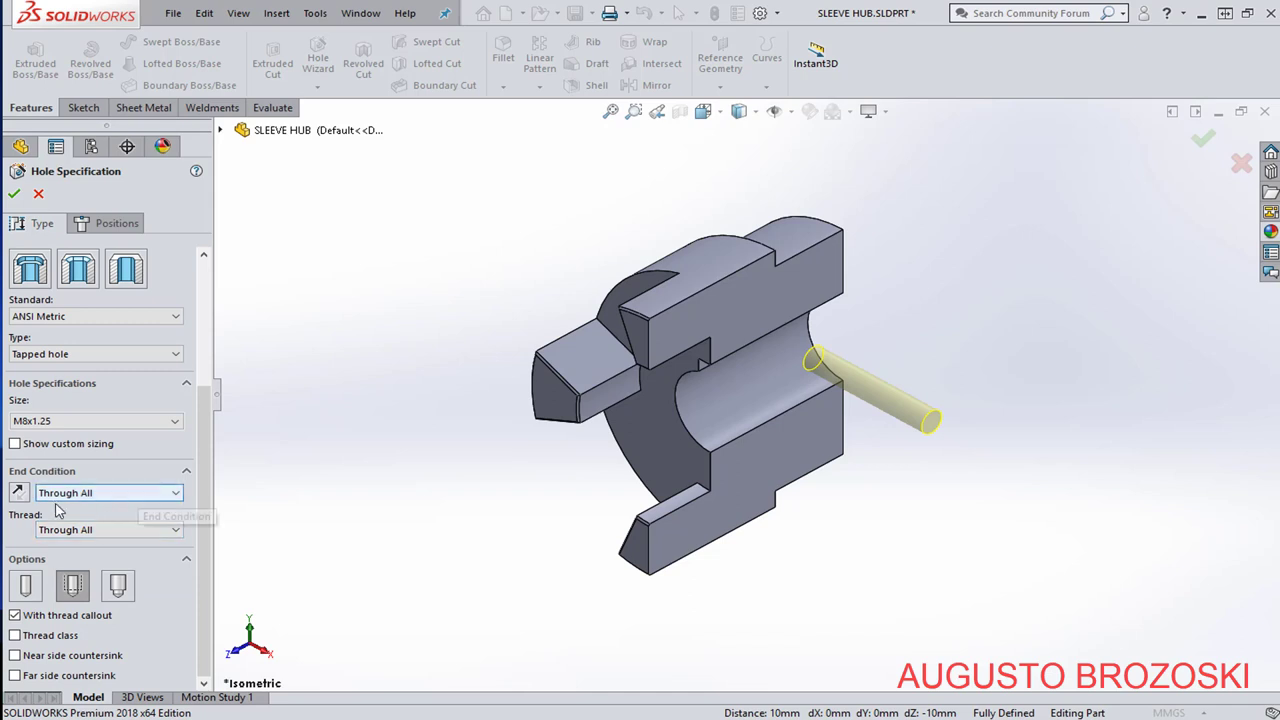
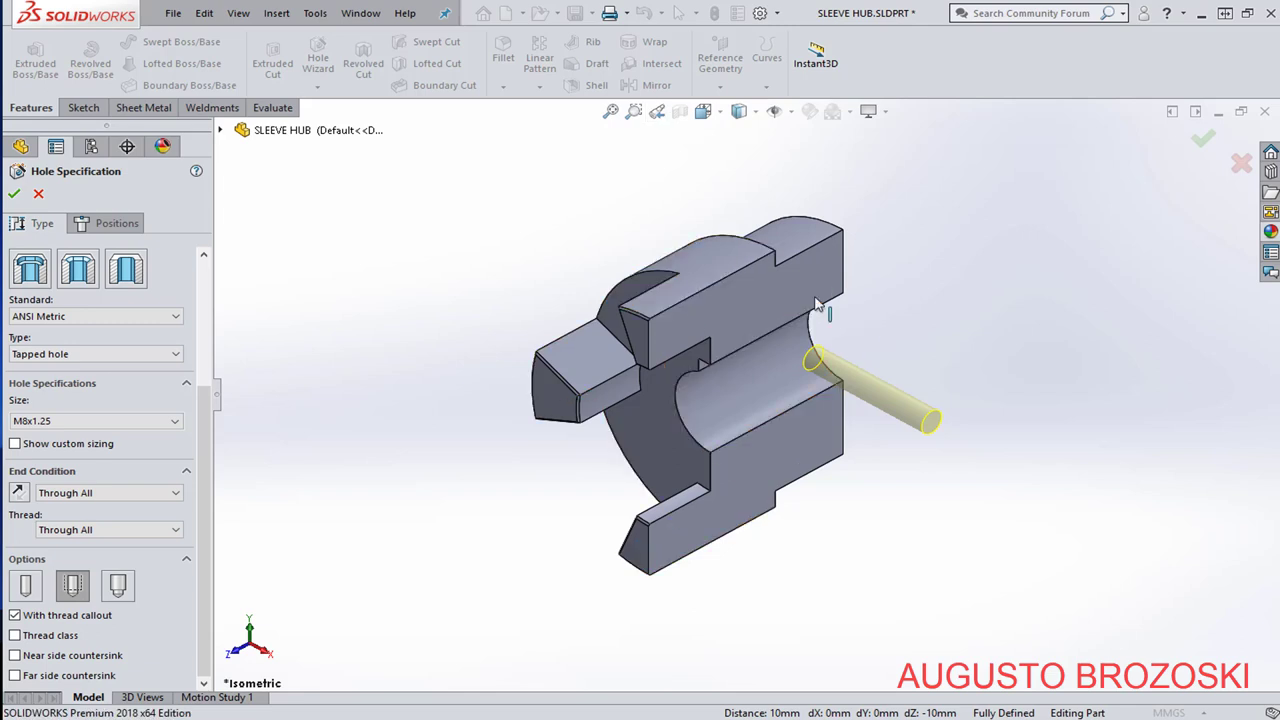
Confirm the M8x1.25 tapped hole and turn off the section view to show the full hub.
left_click(14, 197)
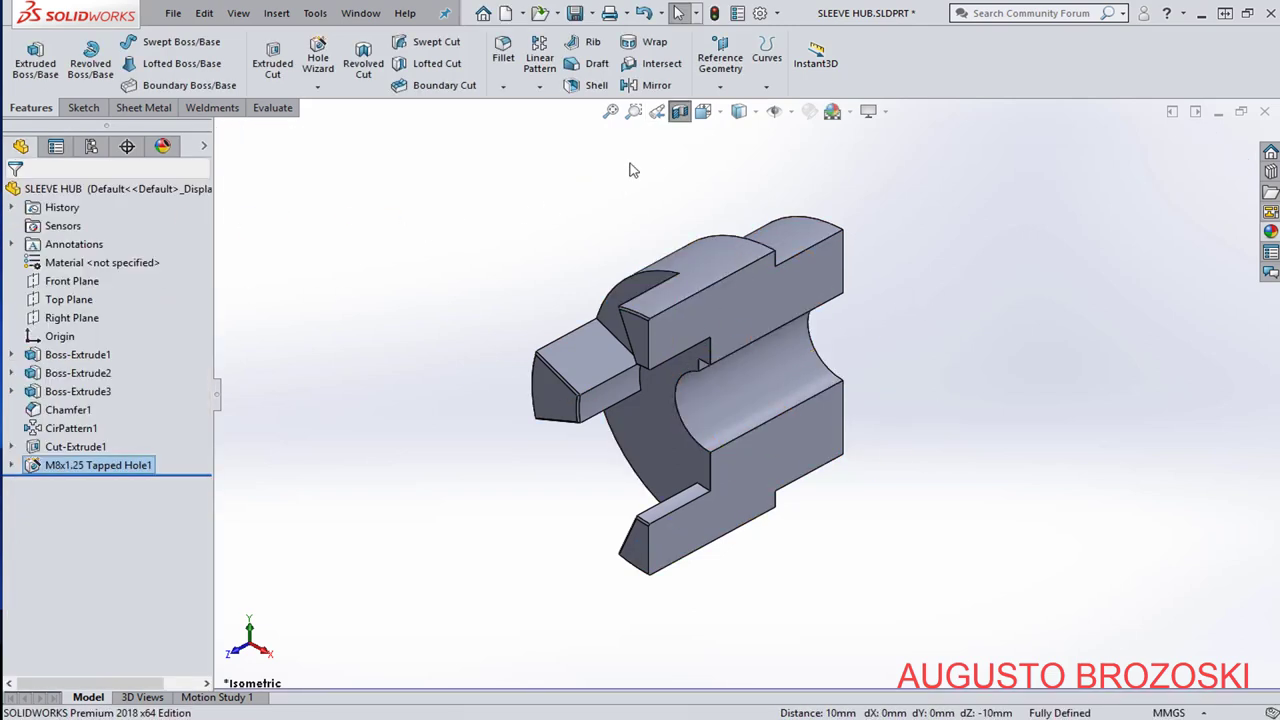
left_click(679, 111)
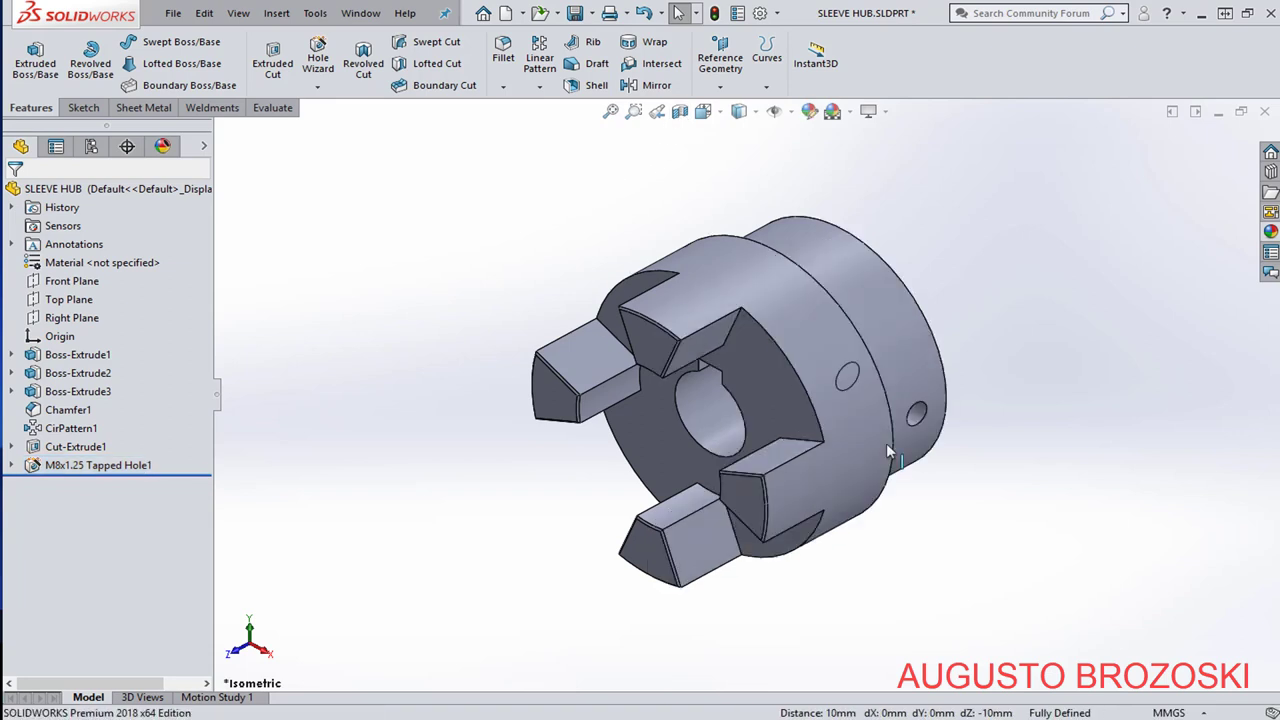
scroll(877, 429, "down", 6)
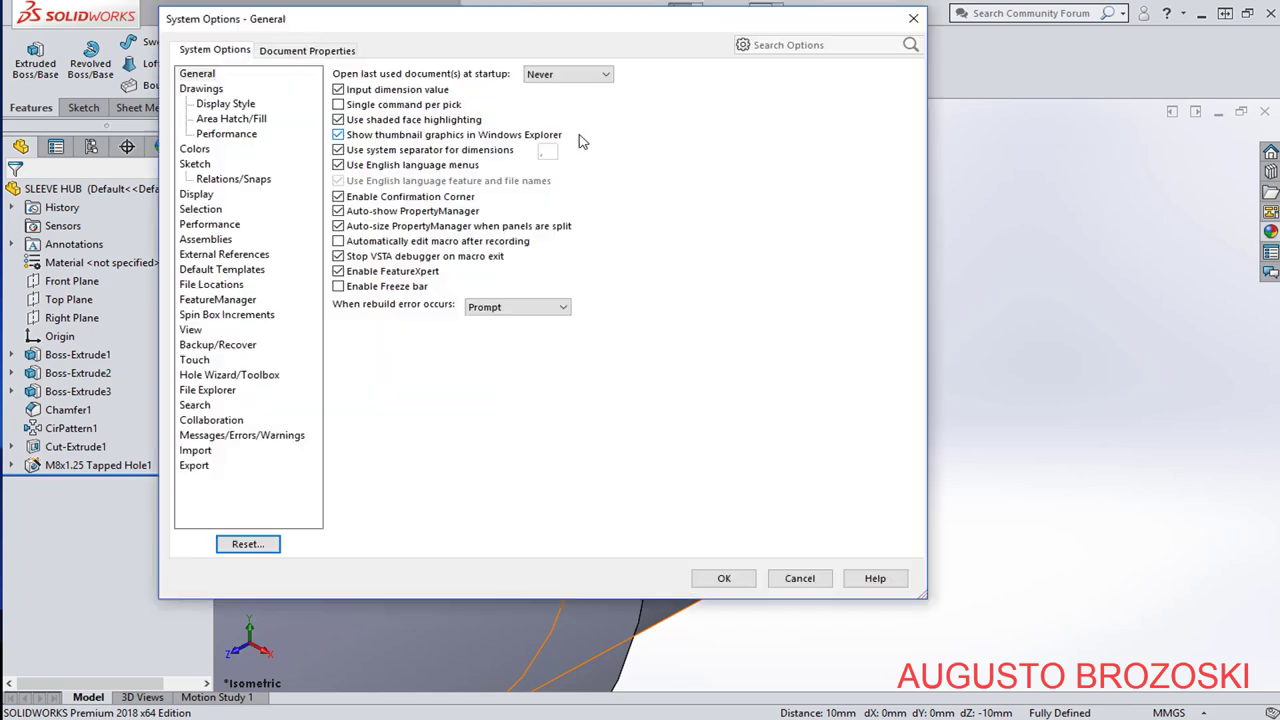
Enable Shaded cosmetic threads in the part's Document Properties Detailing settings.
left_click(300, 51)
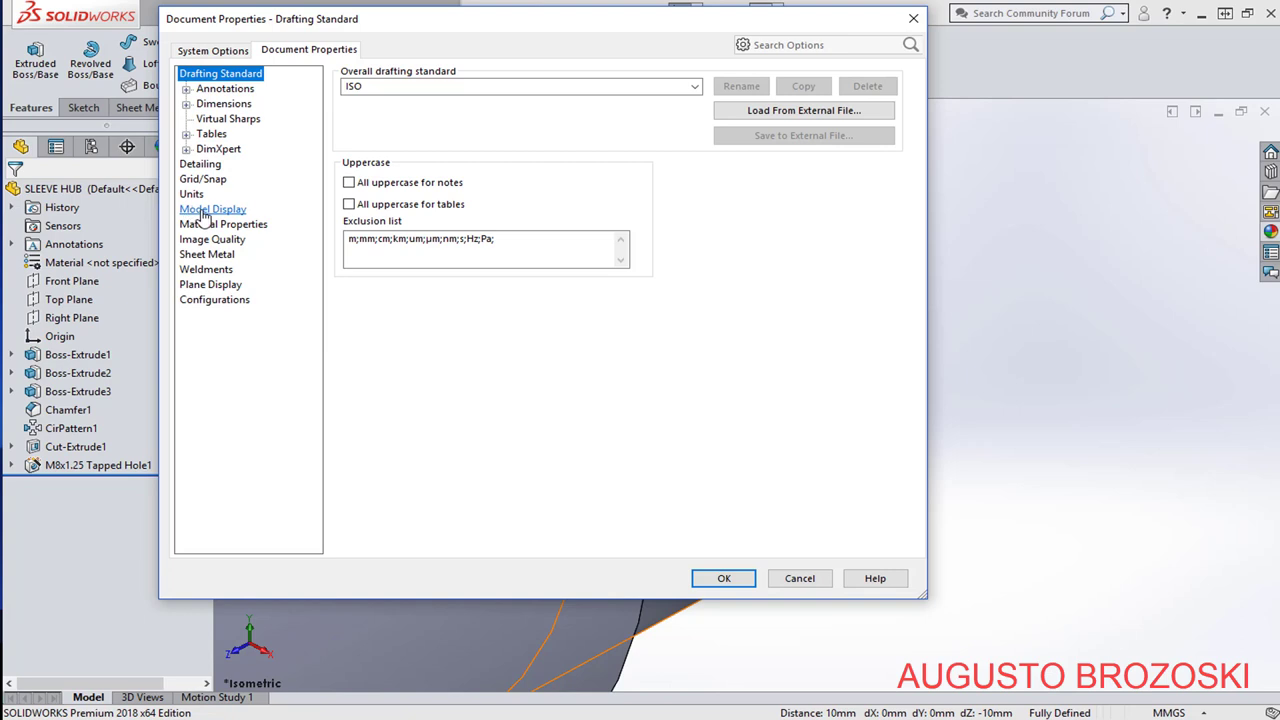
left_click(200, 164)
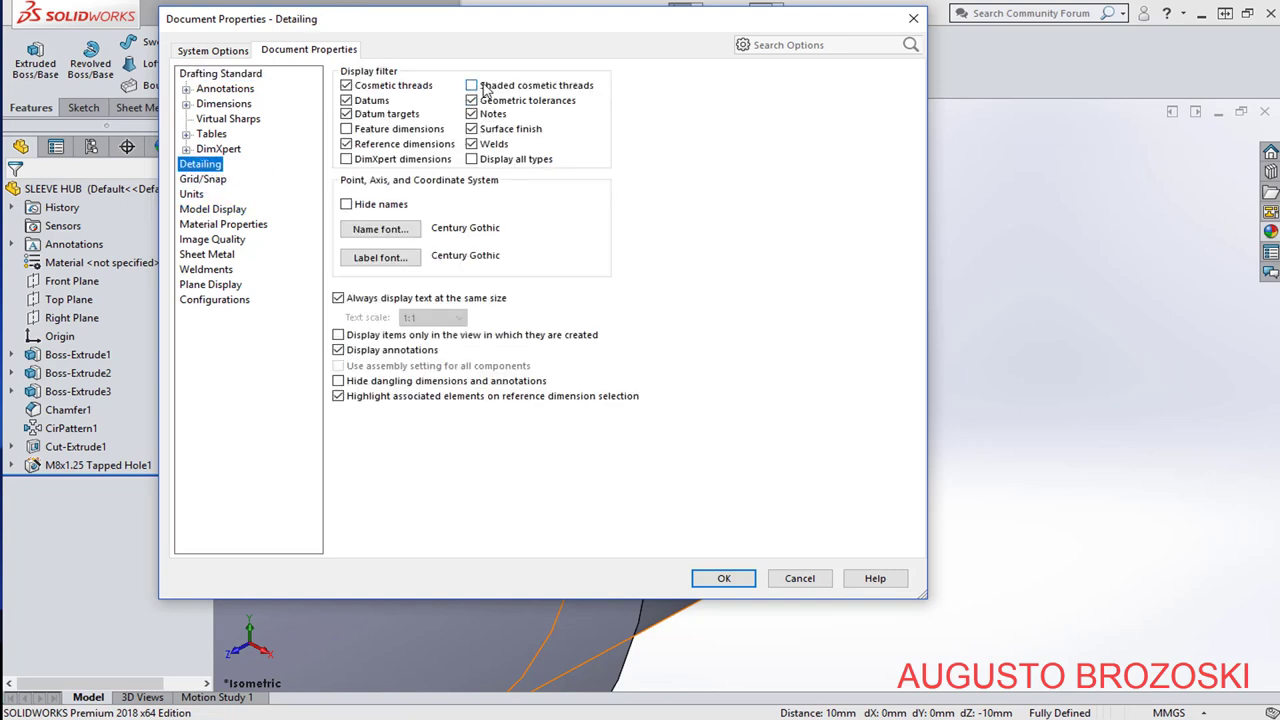
left_click(473, 87)
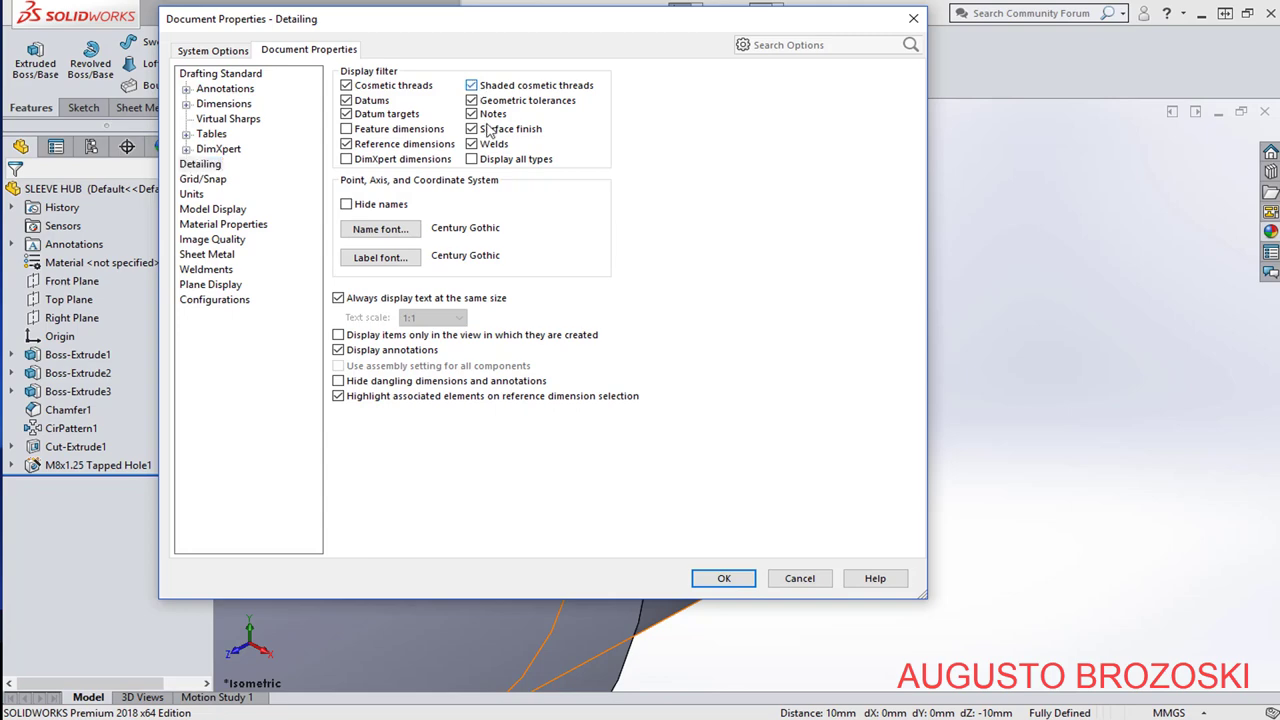
left_click(724, 579)
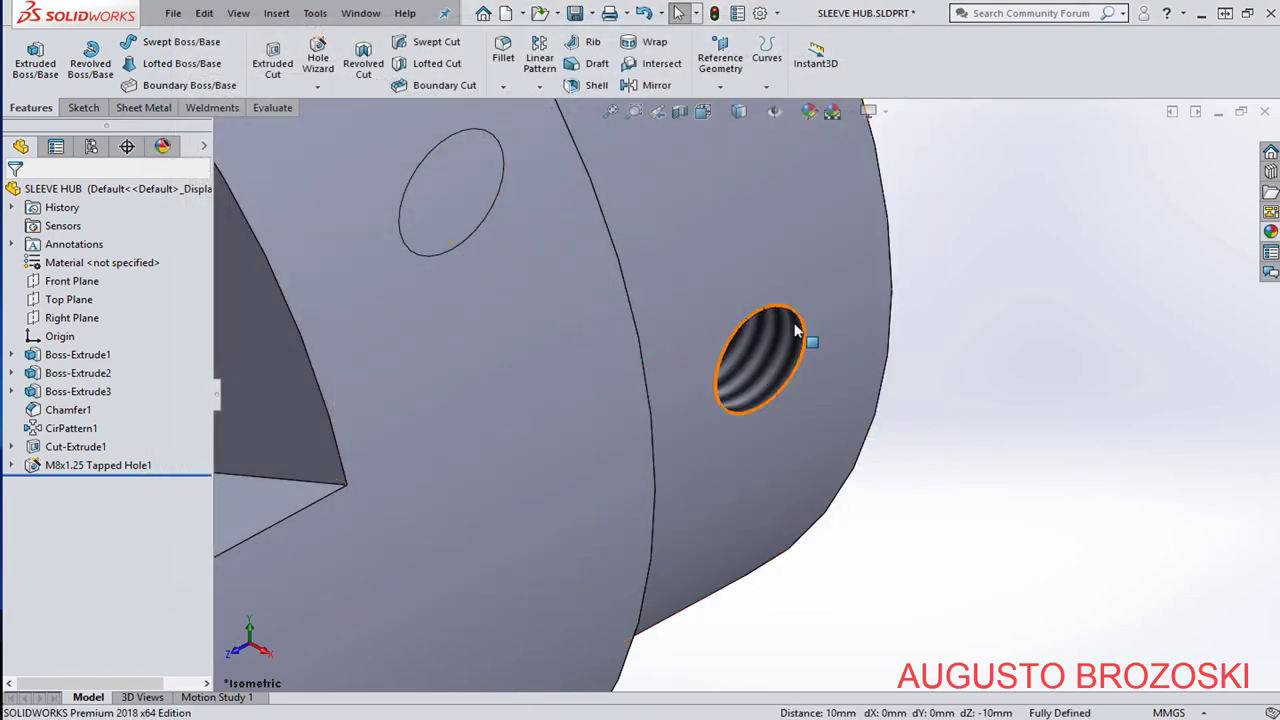
Set the hub to Isometric view and minimize the Acrobat PDF drawing.
left_click(706, 112)
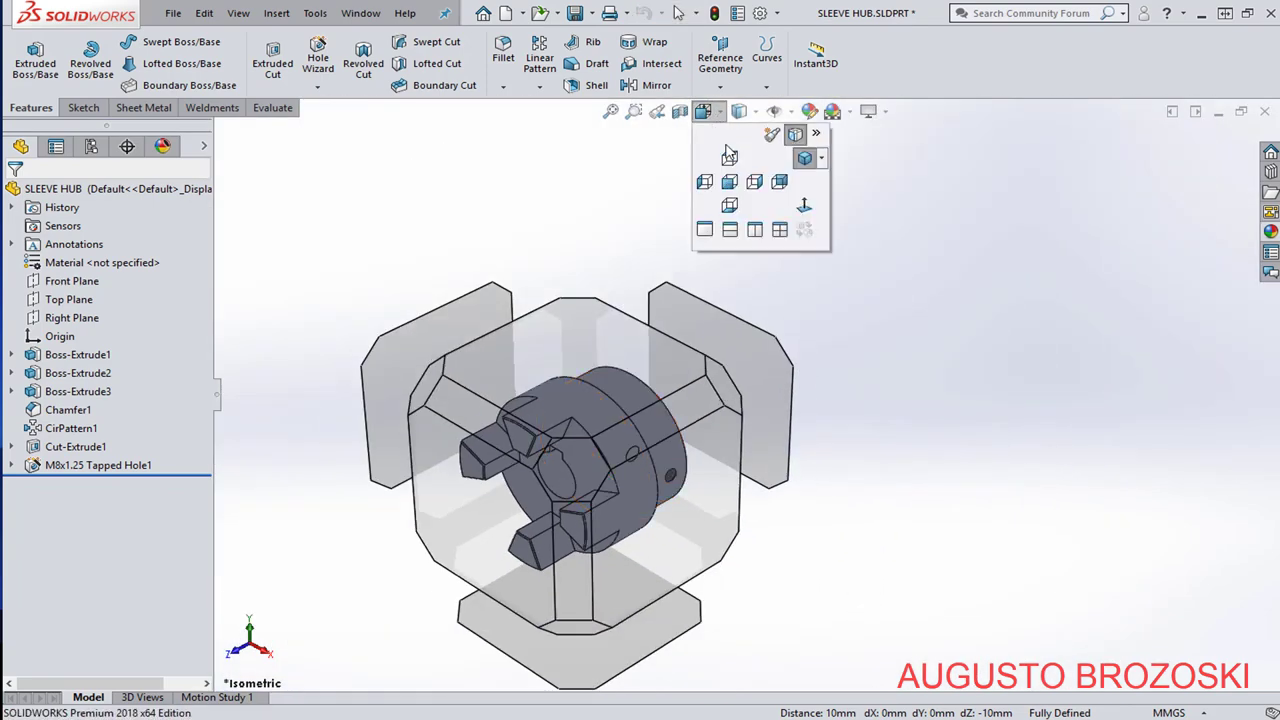
left_click(805, 160)
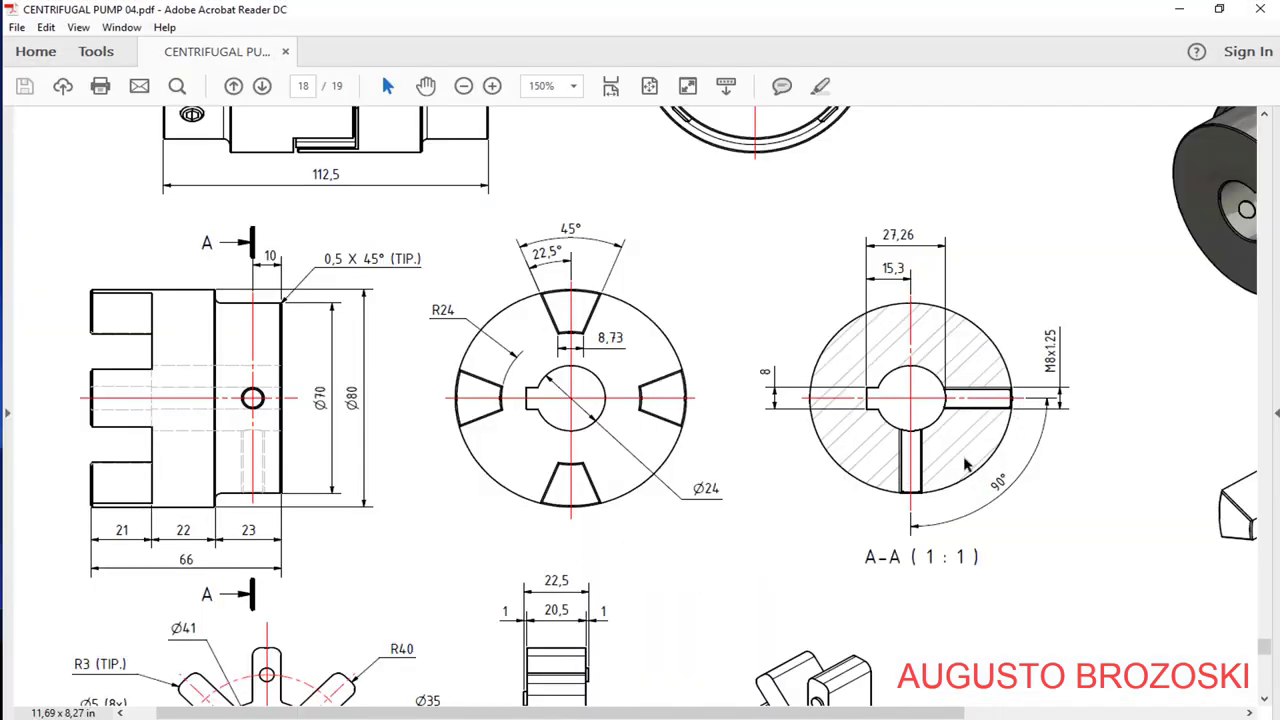
left_click(1179, 10)
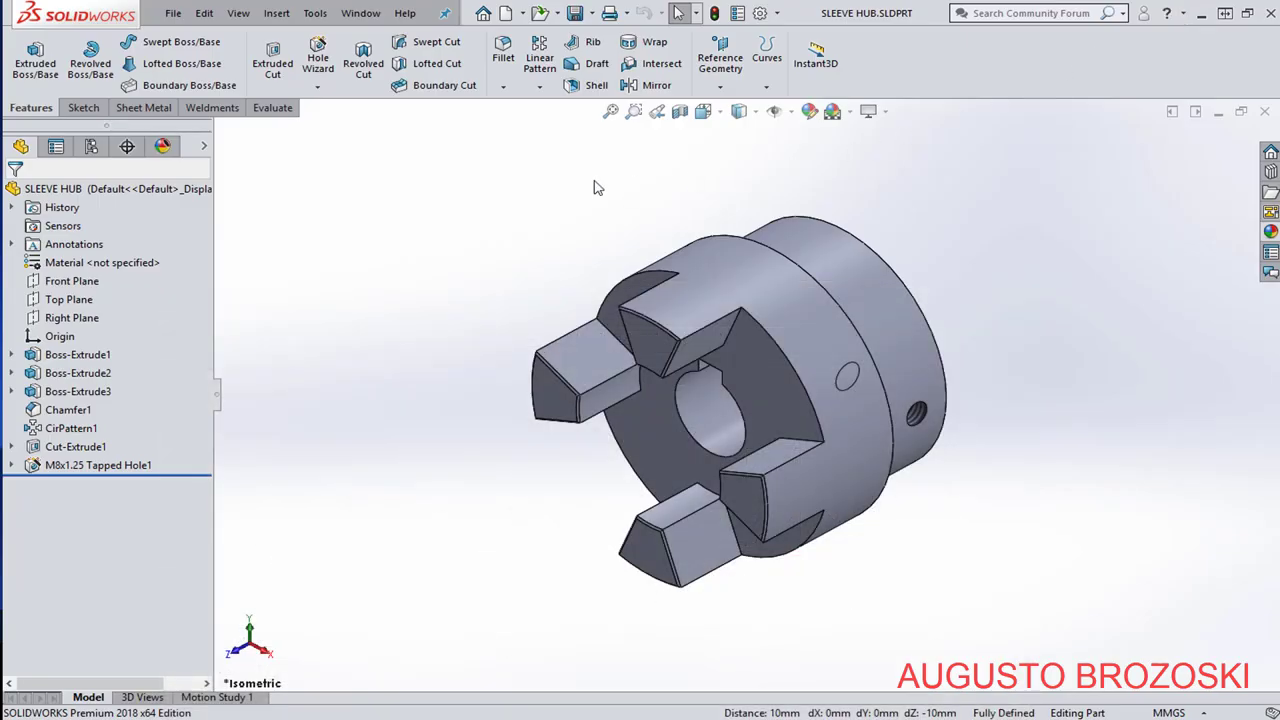
Start a circular pattern of M8x1.25 Tapped Hole1 around the hub's outer circular edge.
left_click(540, 91)
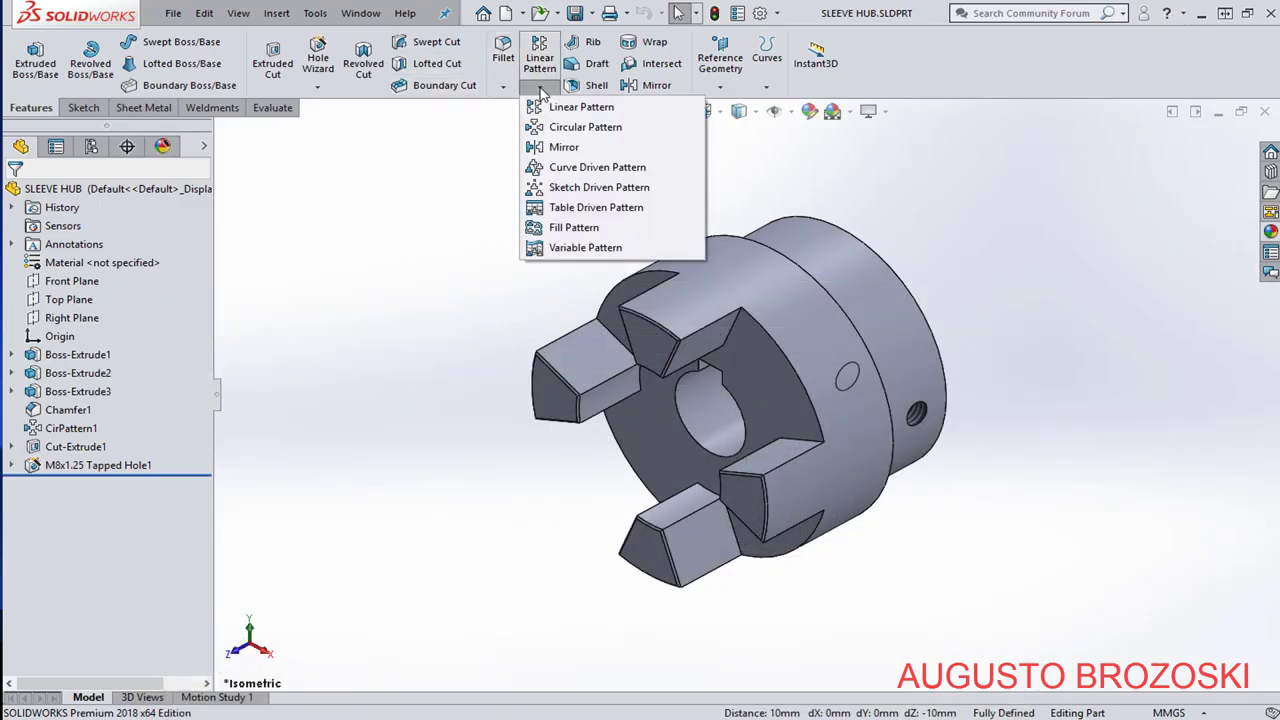
left_click(586, 127)
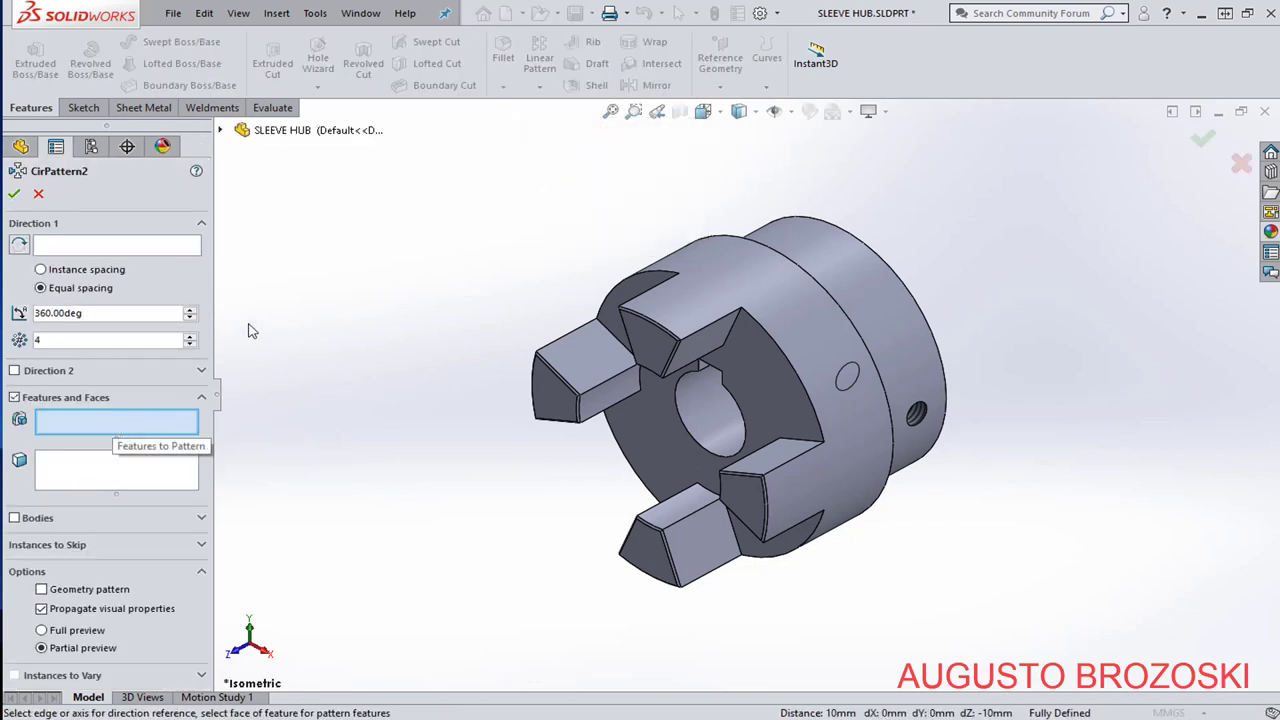
left_click(221, 130)
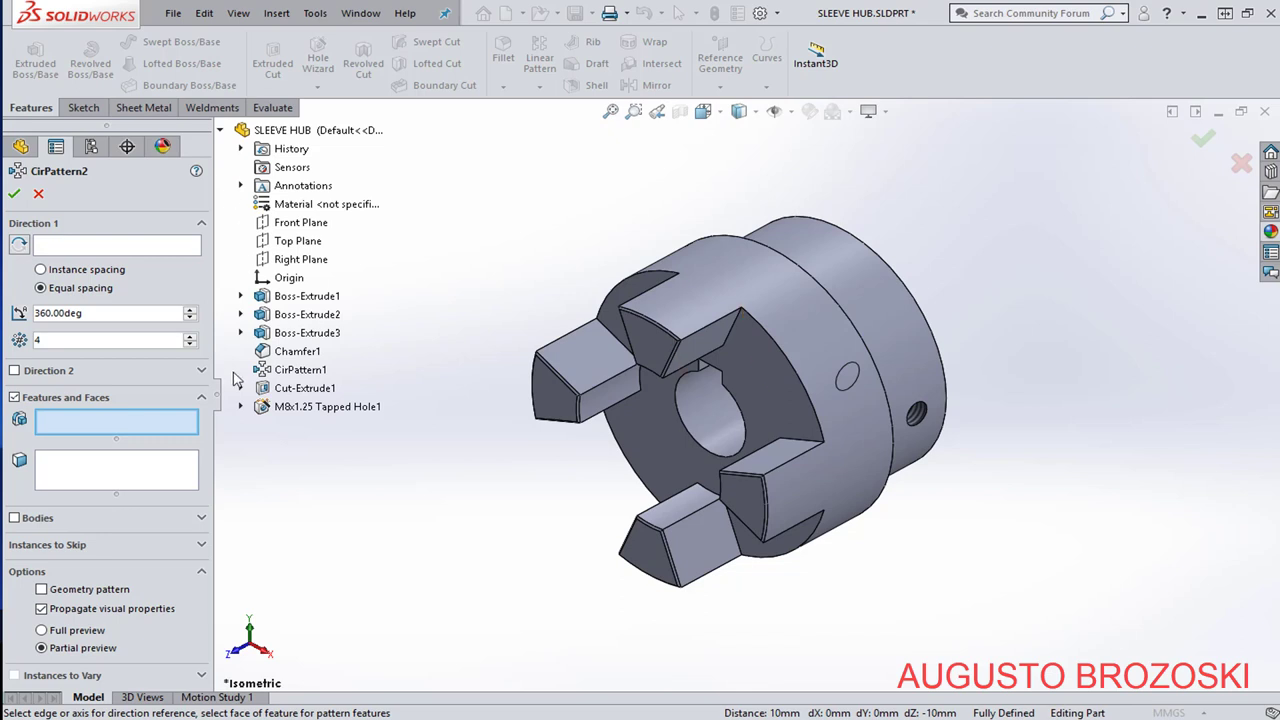
left_click(307, 410)
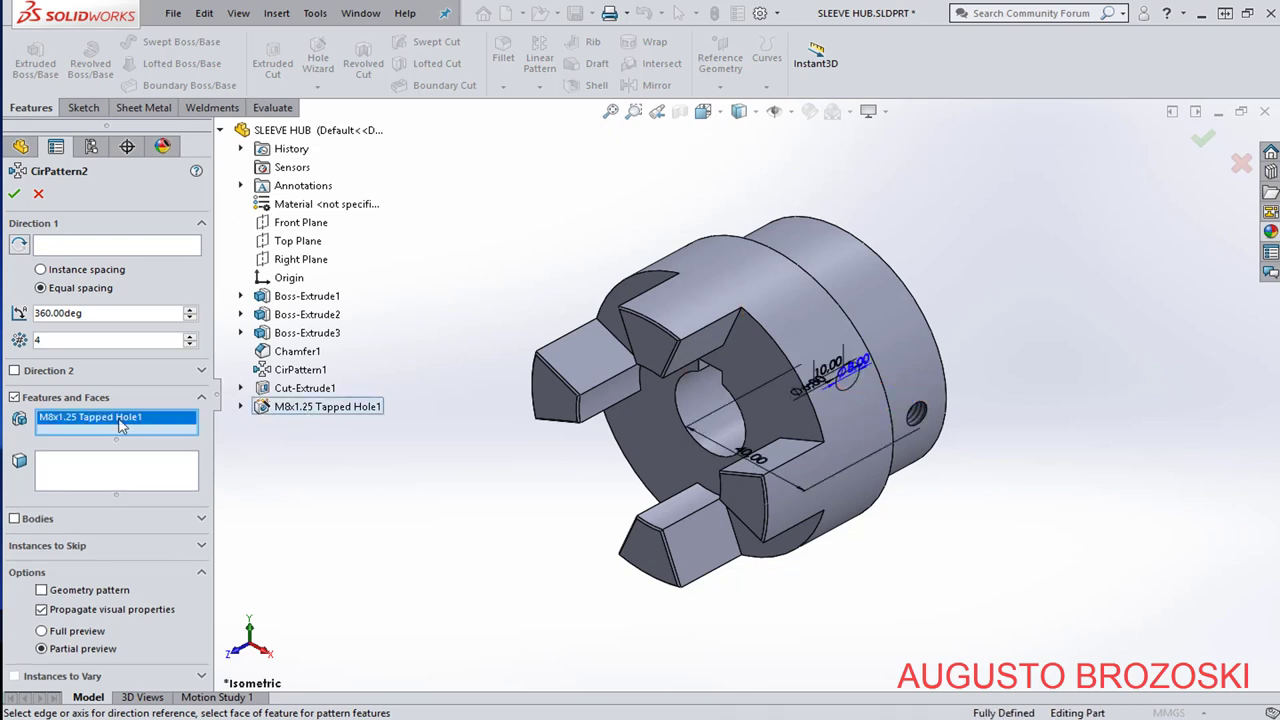
left_click(78, 247)
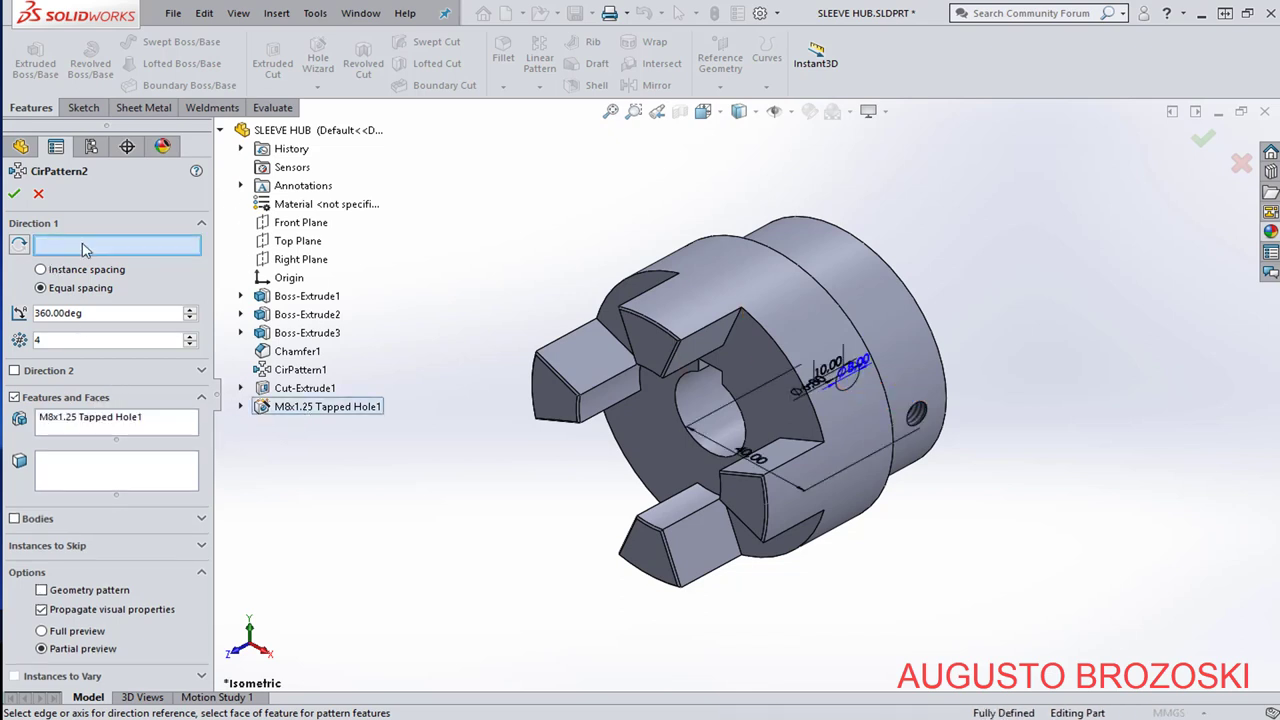
left_click(916, 300)
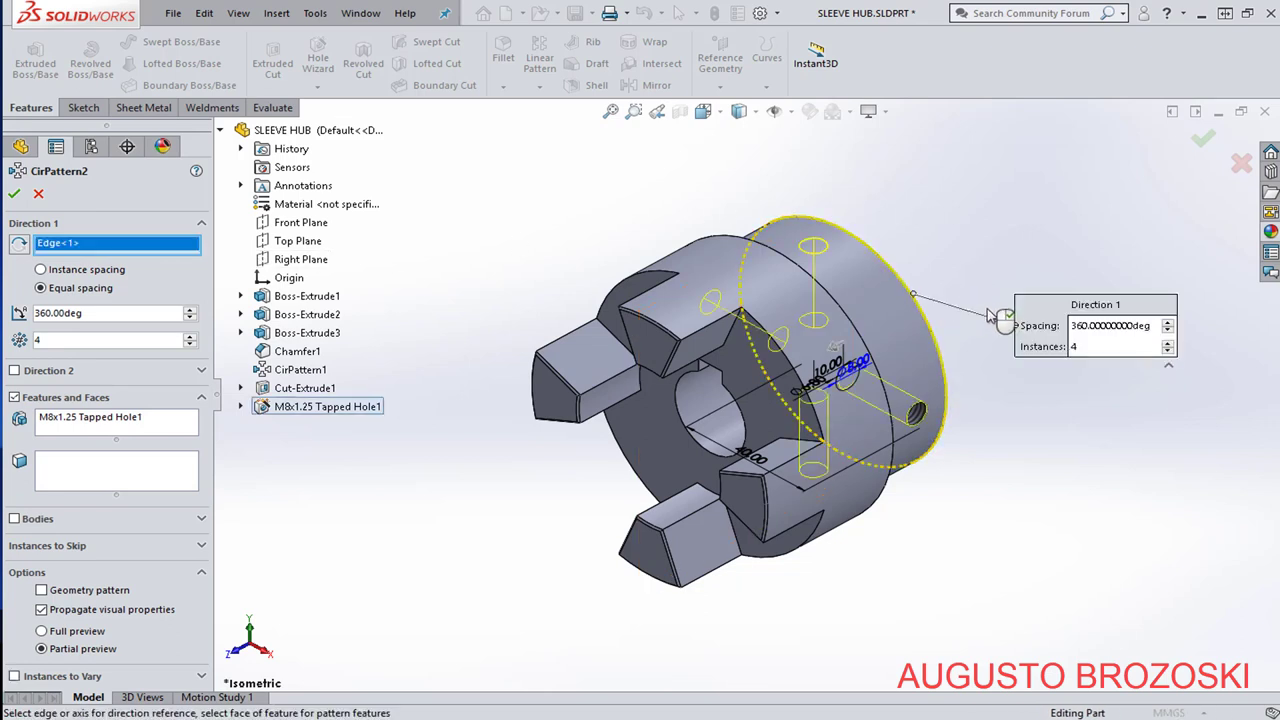
left_click(716, 114)
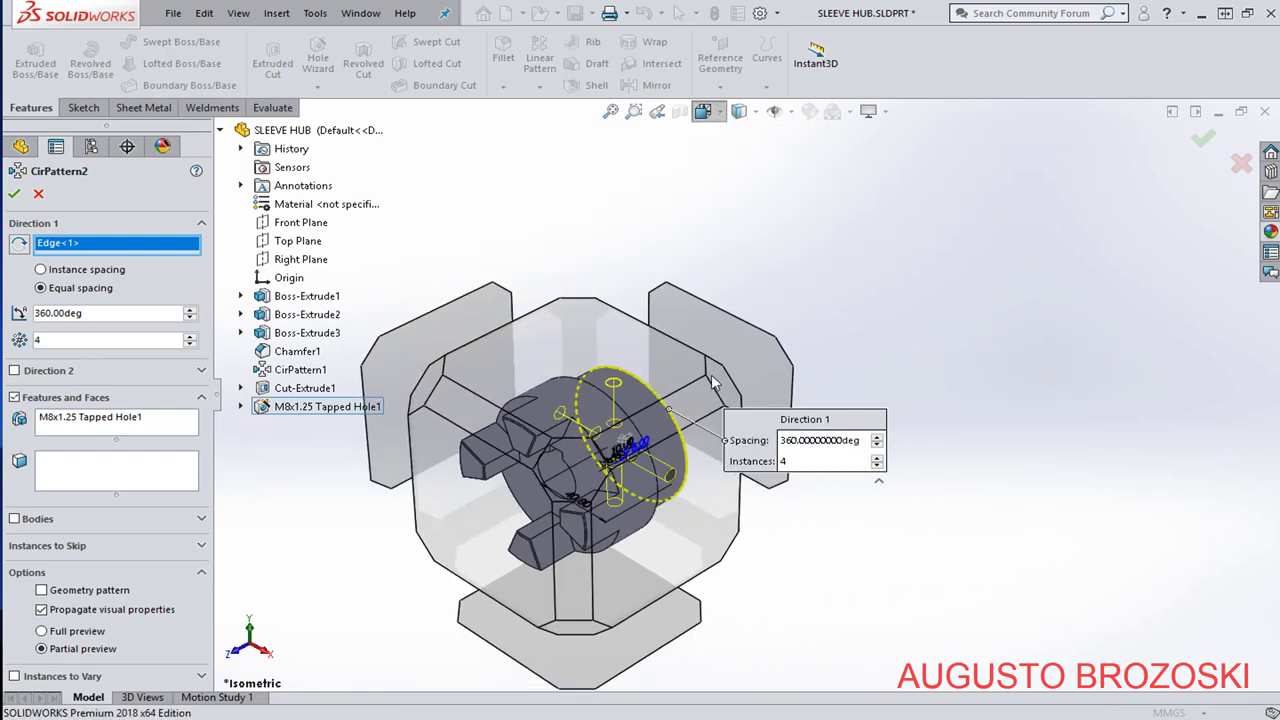
left_click(727, 392)
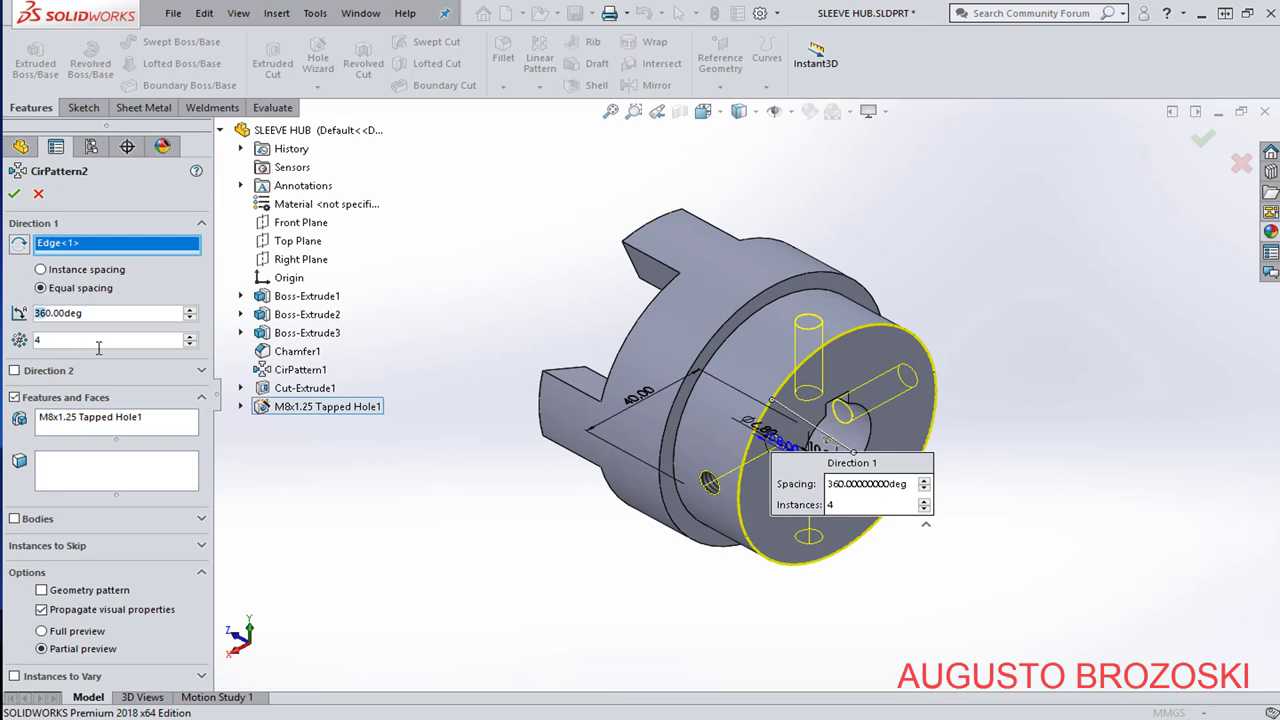
Set the pattern to 90° with 2 instances, reverse direction, and confirm it.
type("9")
key("Delete")
key("Delete")
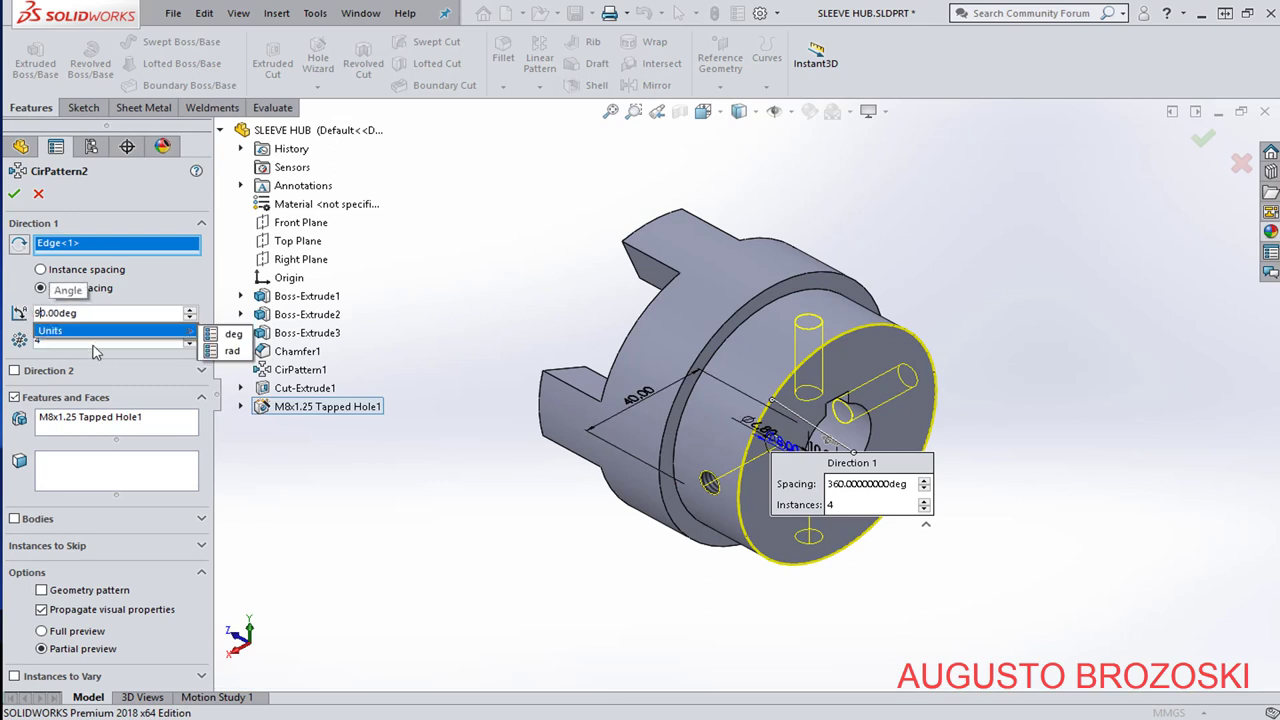
left_click(87, 338)
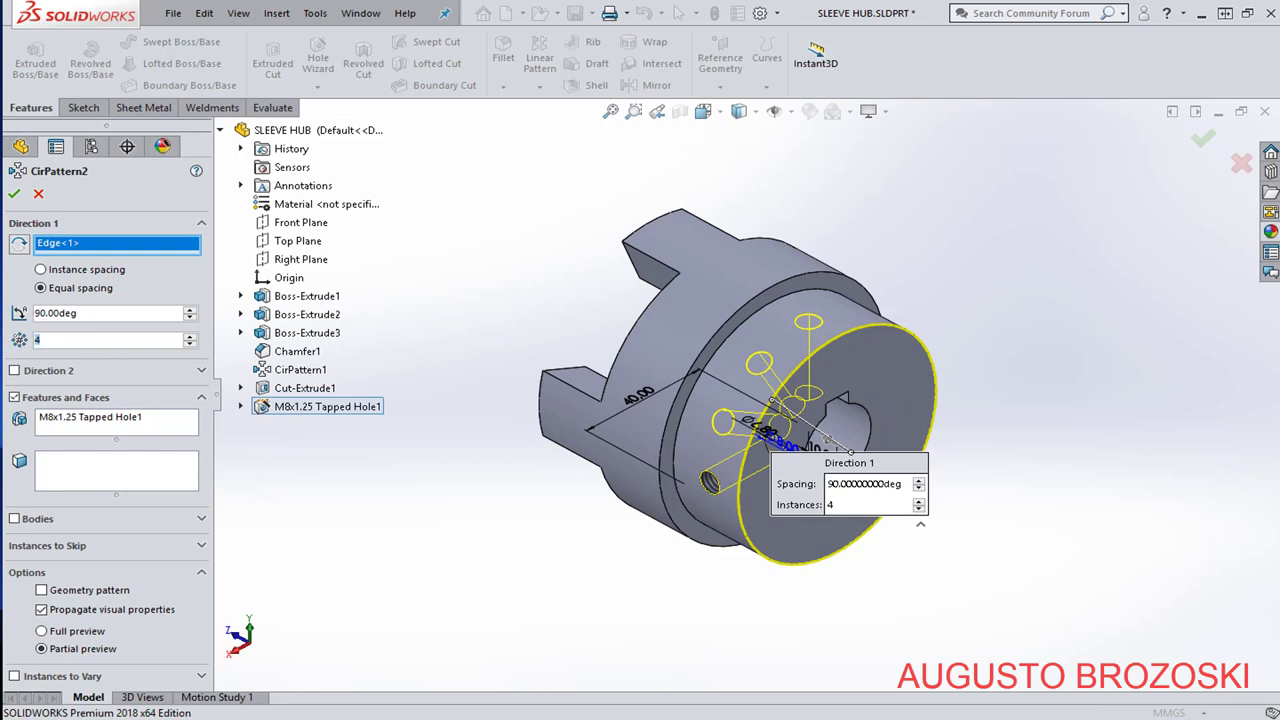
type("2")
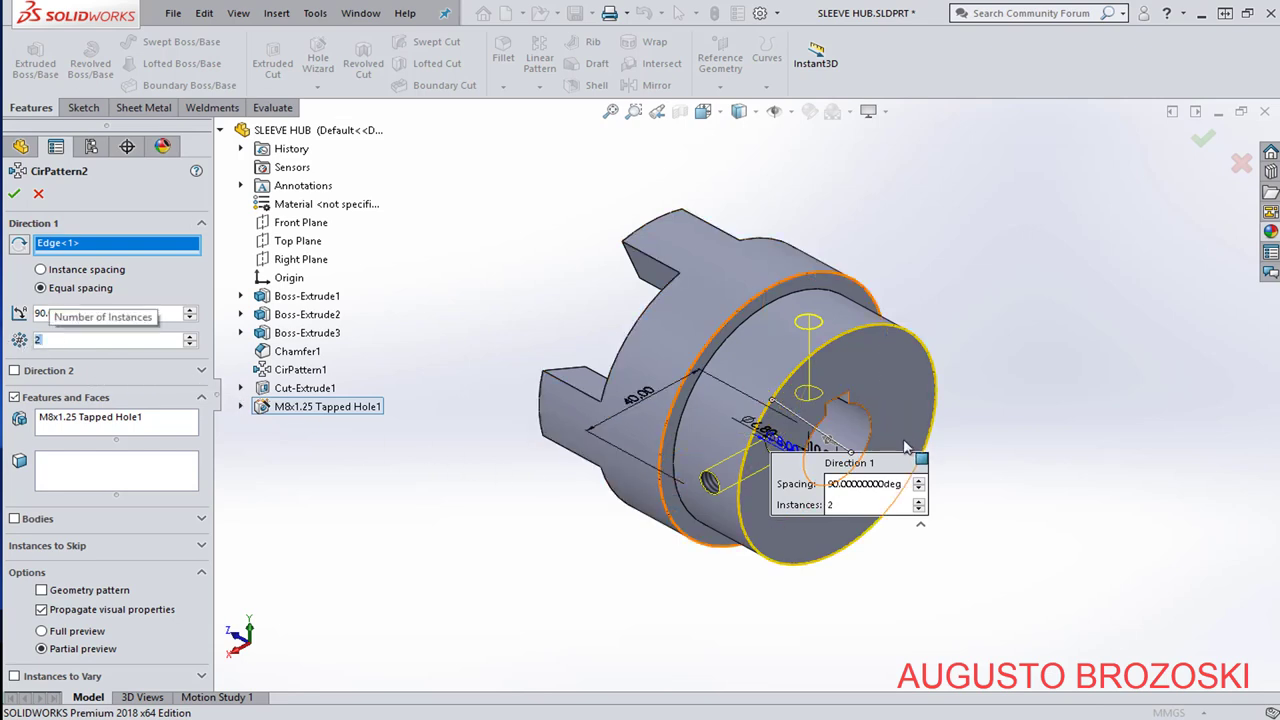
scroll(907, 447, "down", 3)
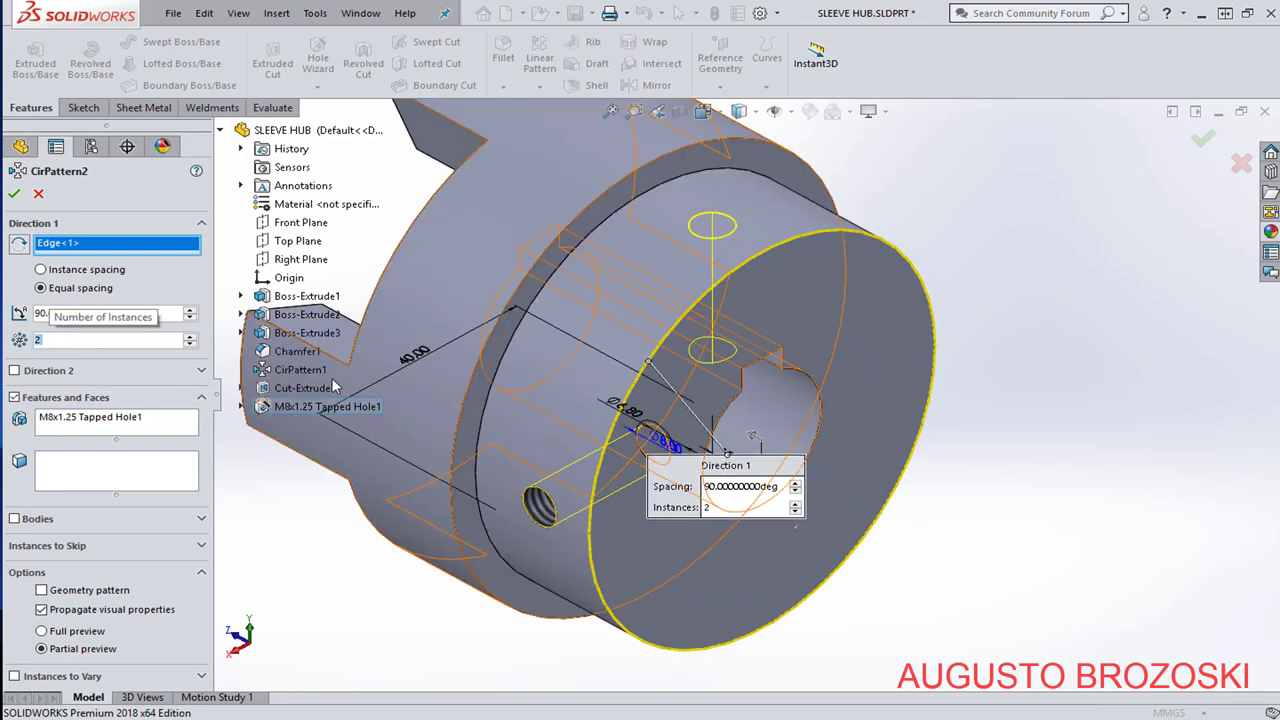
left_click(18, 248)
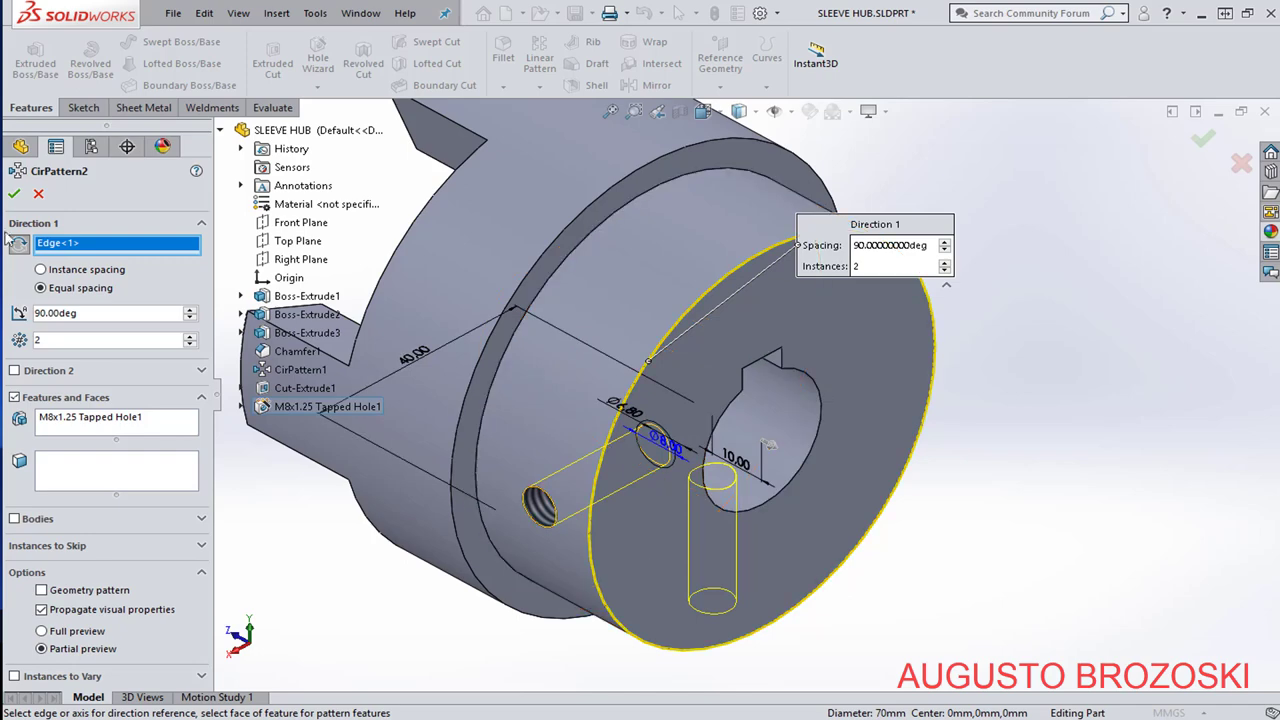
left_click(14, 194)
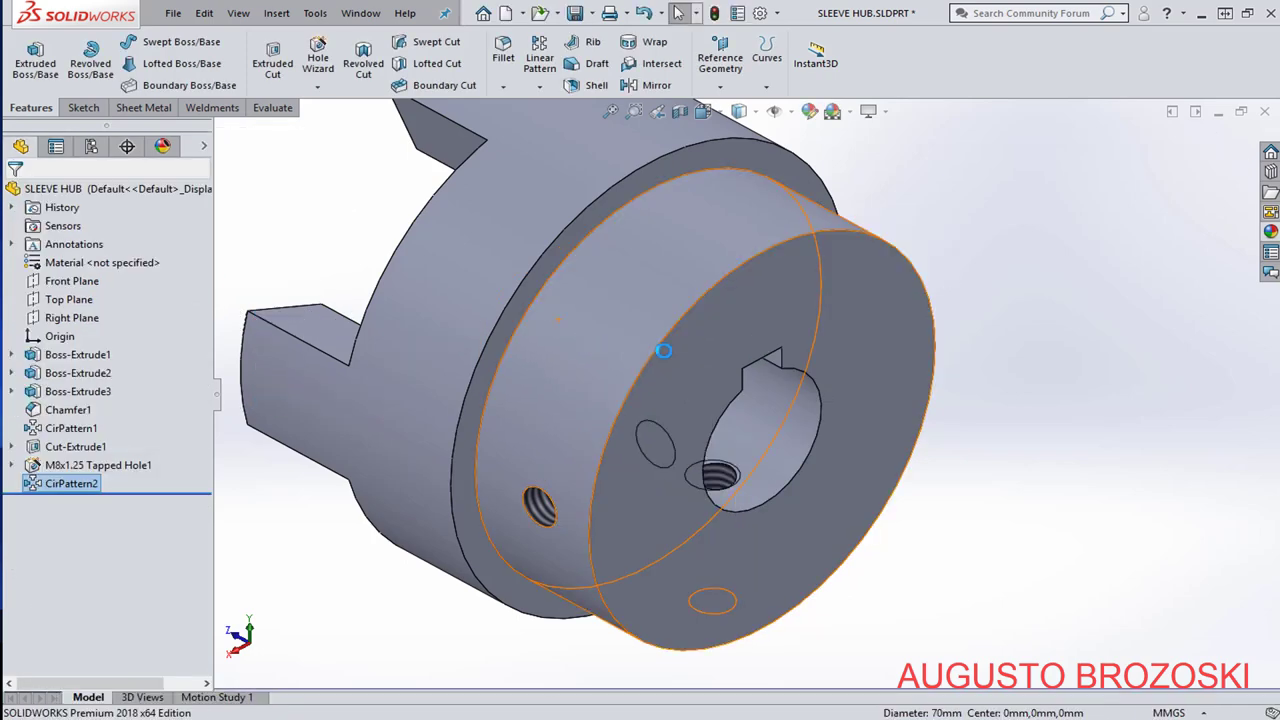
Orbit the hub to inspect the patterned hole, then return to Isometric view.
scroll(715, 437, "up", 2)
middle_click_drag(715, 437, 762, 360)
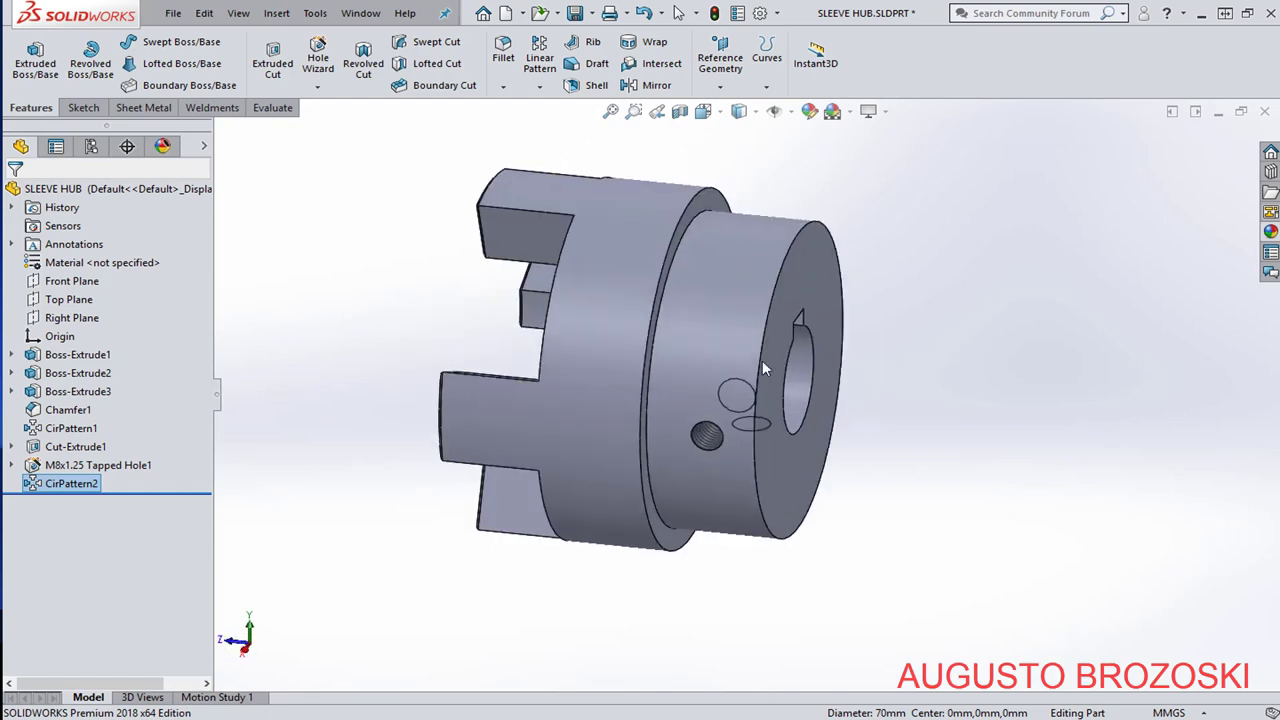
left_click(720, 118)
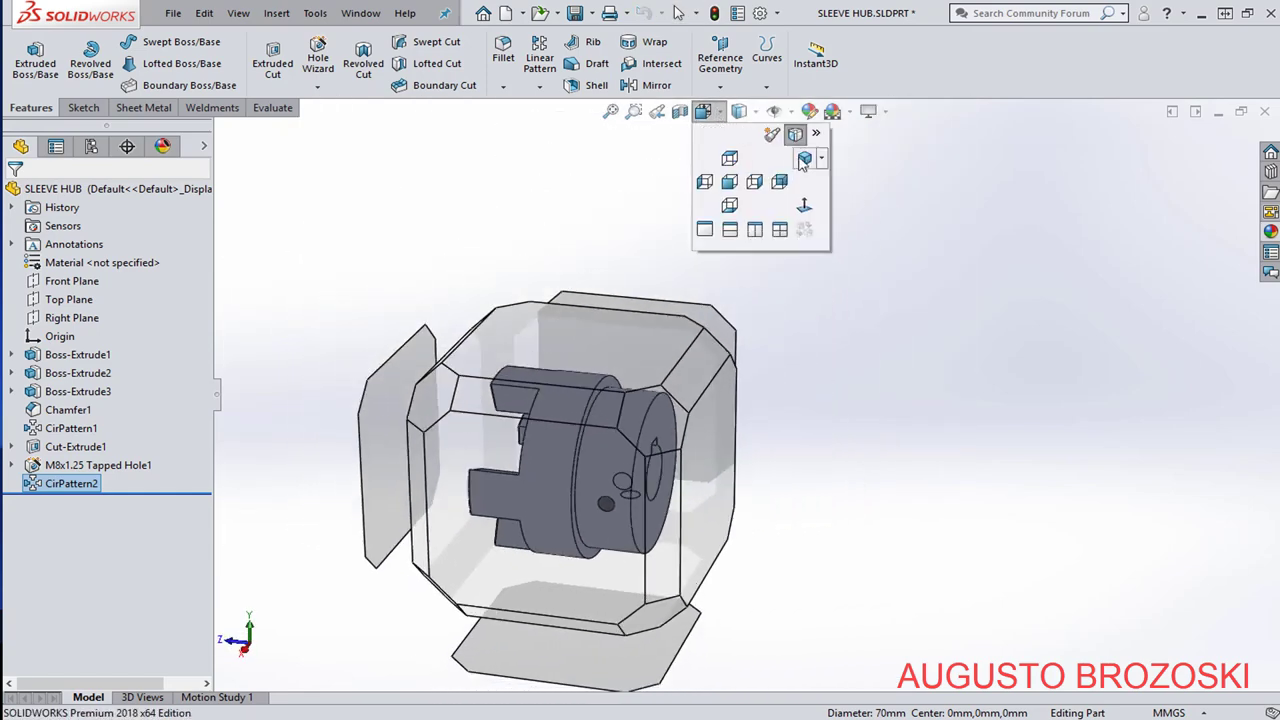
left_click(800, 163)
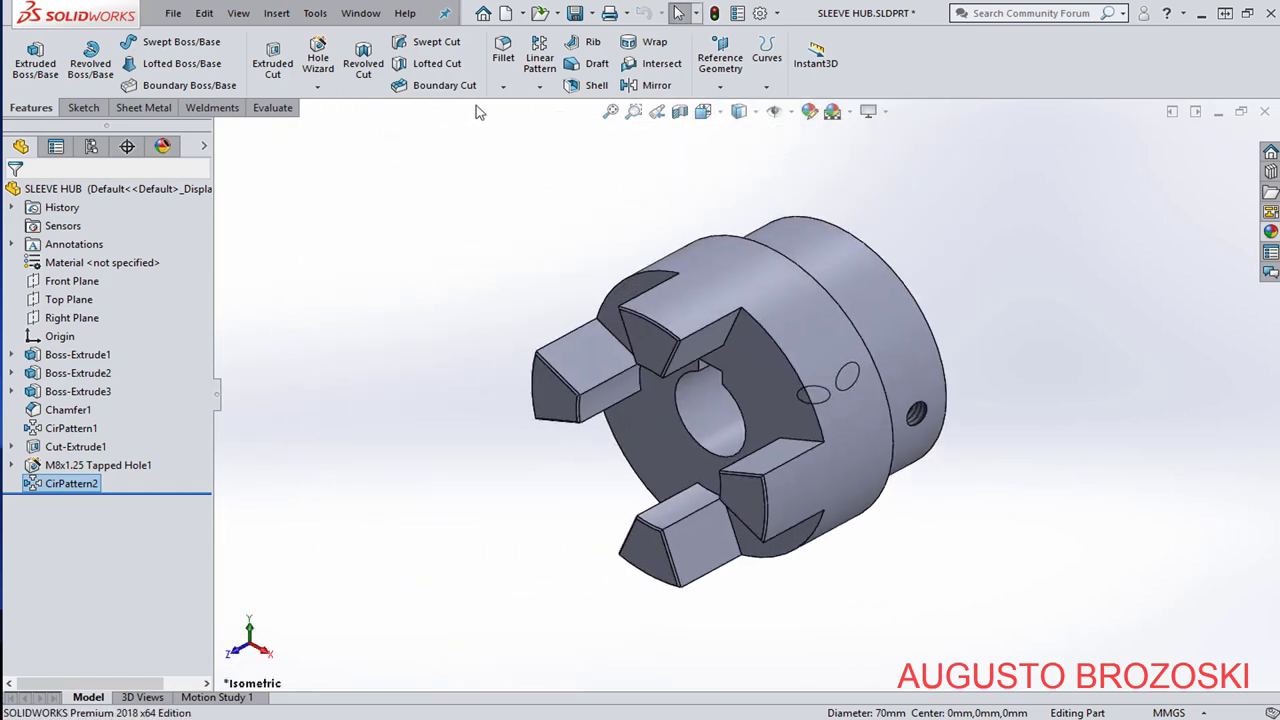
Chamfer the two circular edges of the hub at 0.50 mm × 45°.
left_click(503, 88)
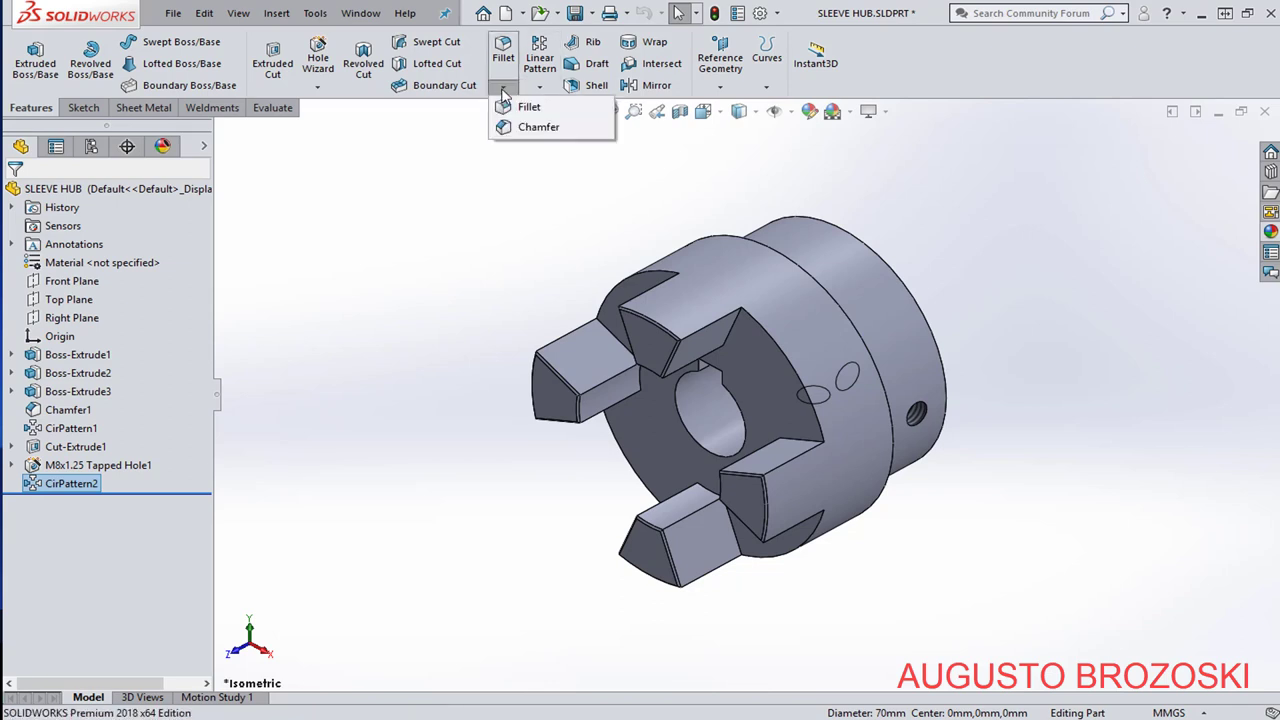
left_click(532, 128)
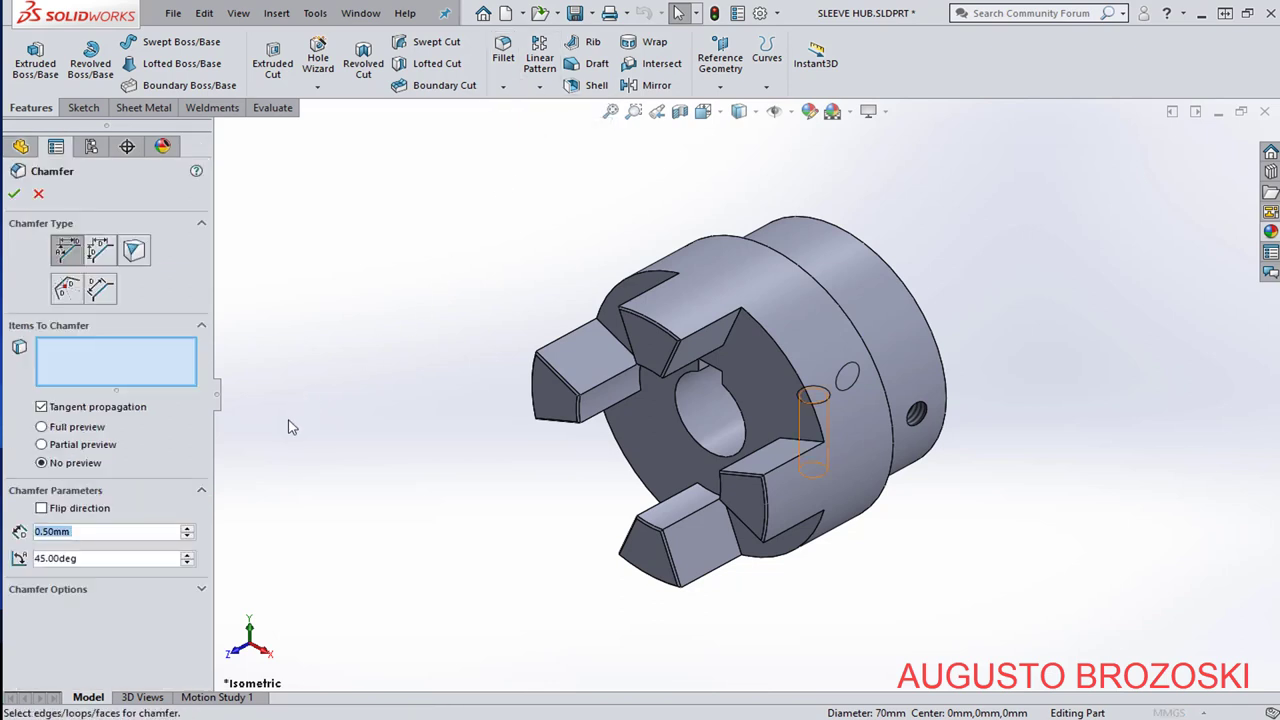
scroll(925, 298, "down", 5)
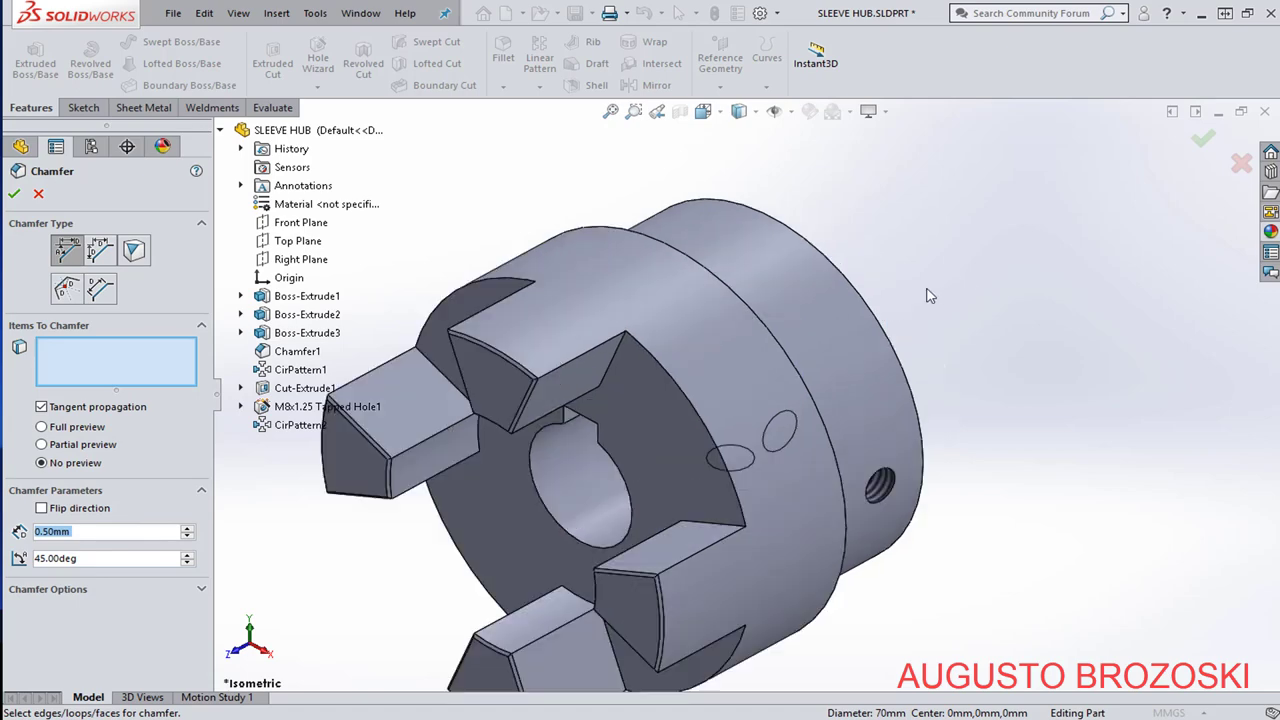
left_click(793, 290)
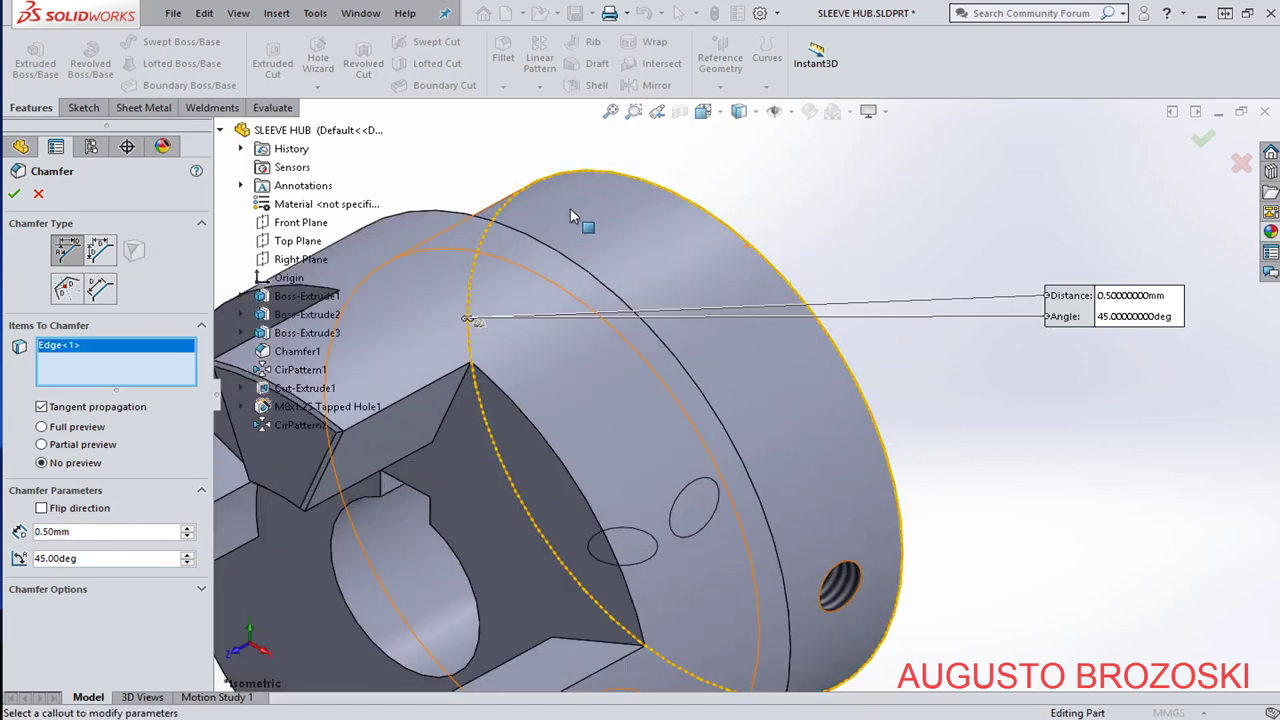
left_click(560, 250)
scroll(837, 249, "up", 2)
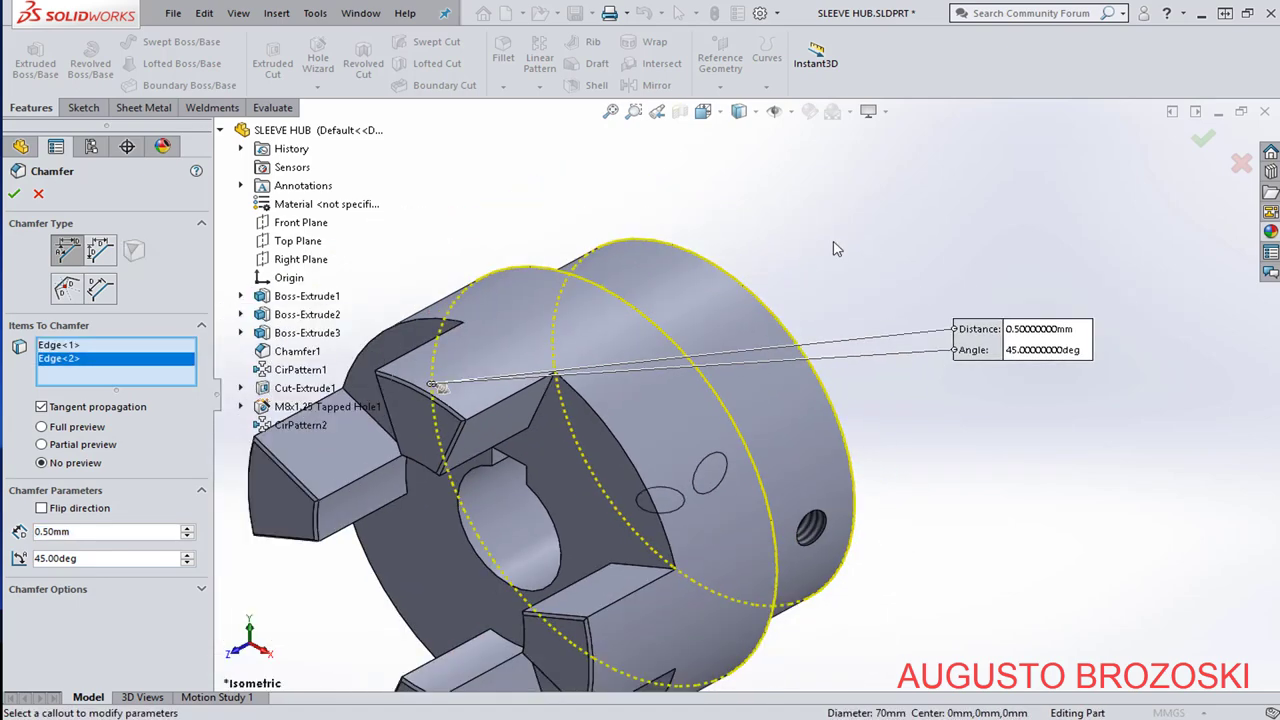
left_click(16, 196)
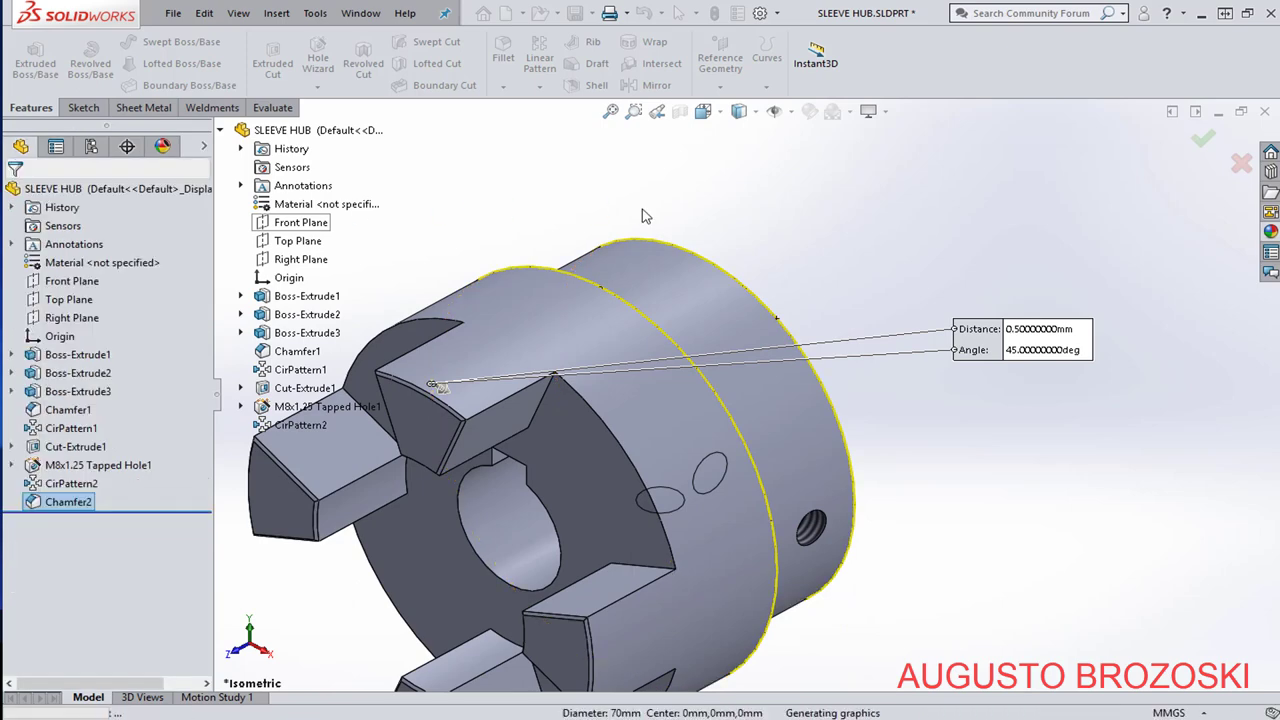
Orbit the hub to inspect the chamfers, then return to Isometric view.
middle_click_drag(741, 243, 691, 229)
left_click(705, 112)
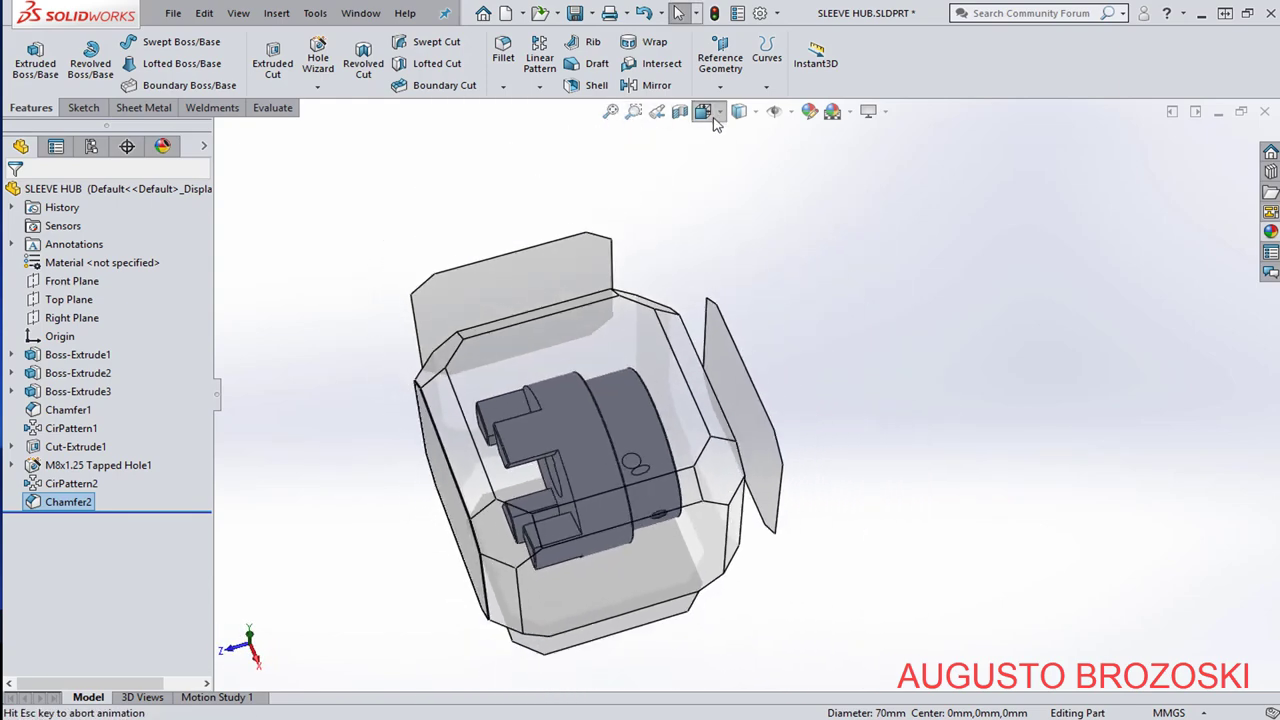
left_click(782, 165)
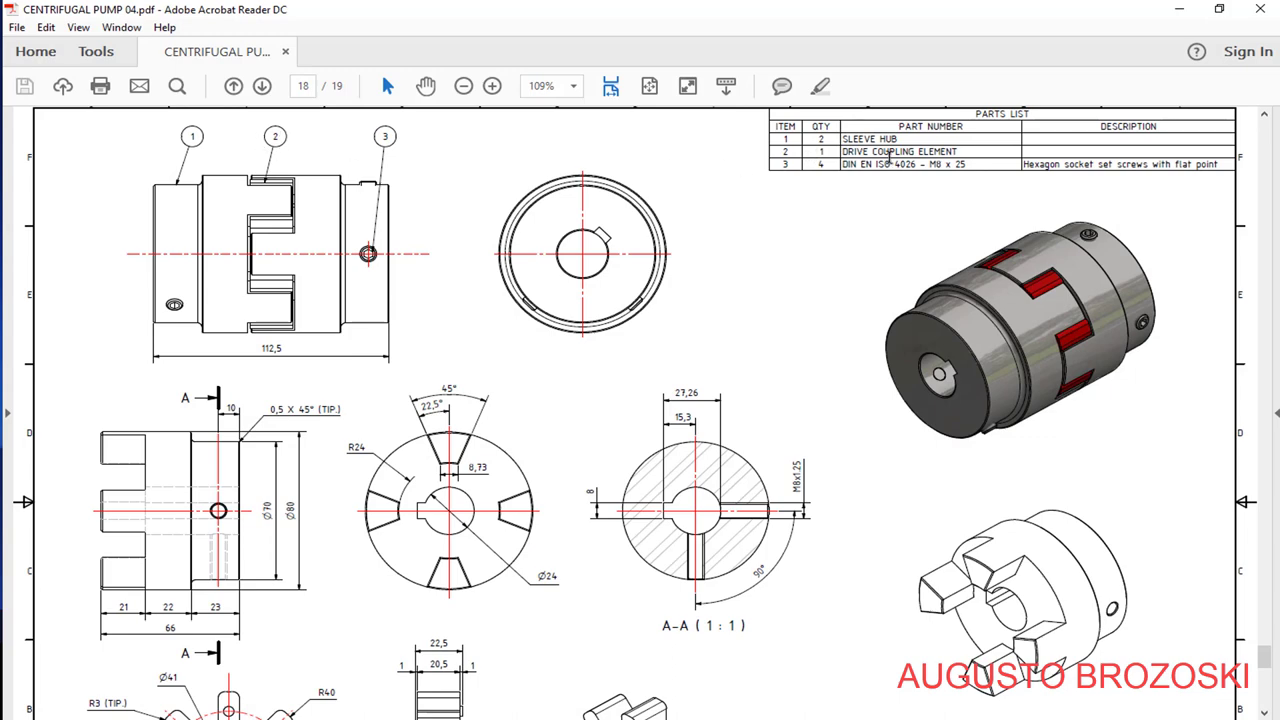
Scroll the PDF to the drive coupling element views, then minimize Acrobat.
scroll(615, 360, "down", 5)
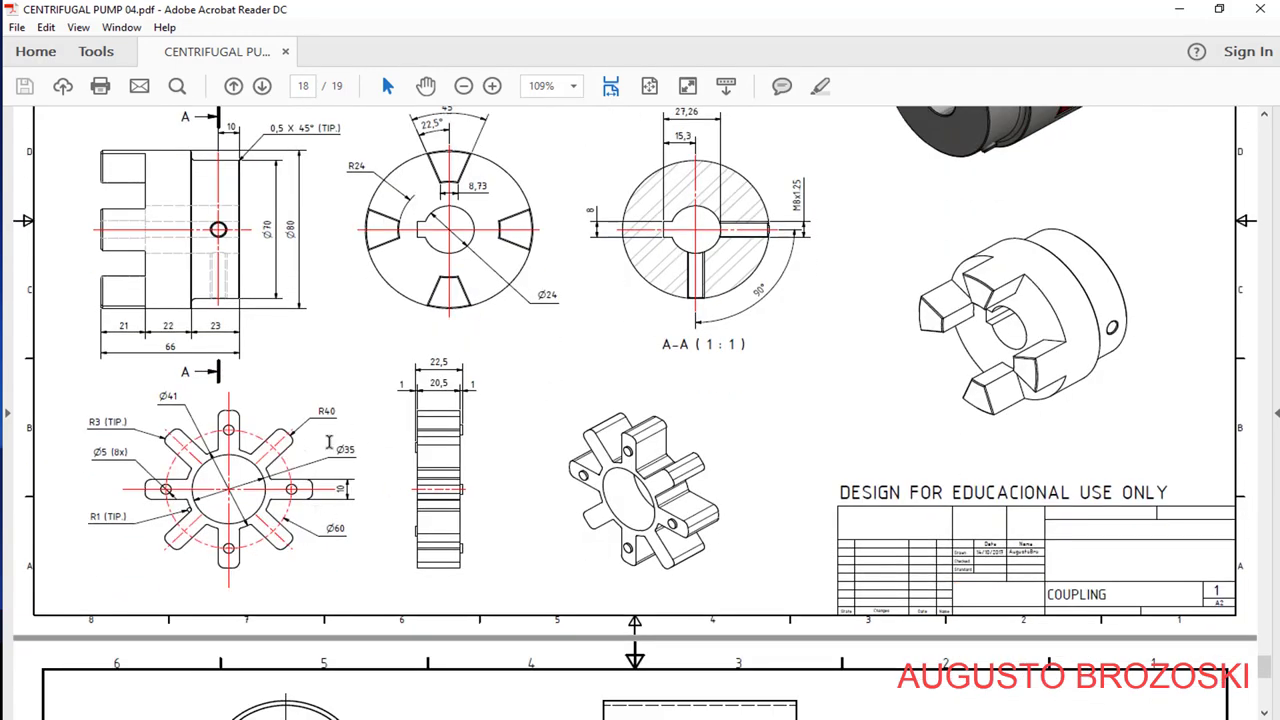
left_click(1177, 15)
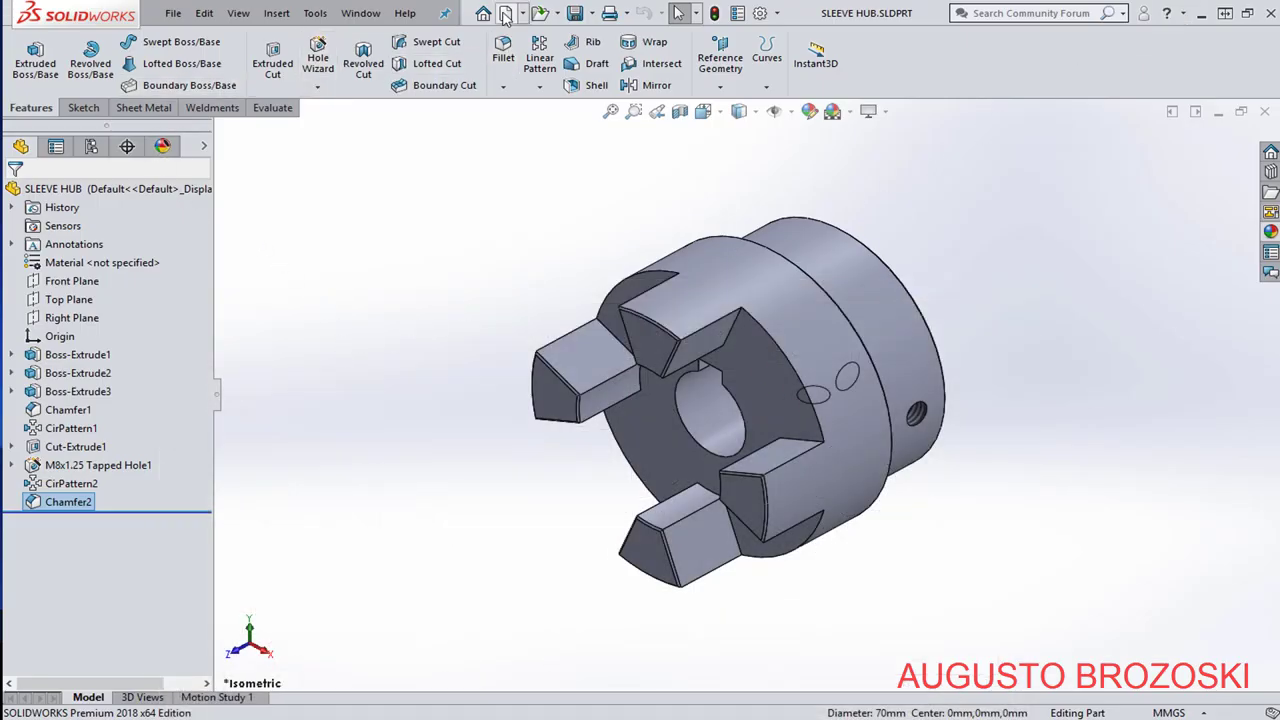
Create a new part and save it as DRIVE COUPLING ELEMENT.
key("ctrl+n")
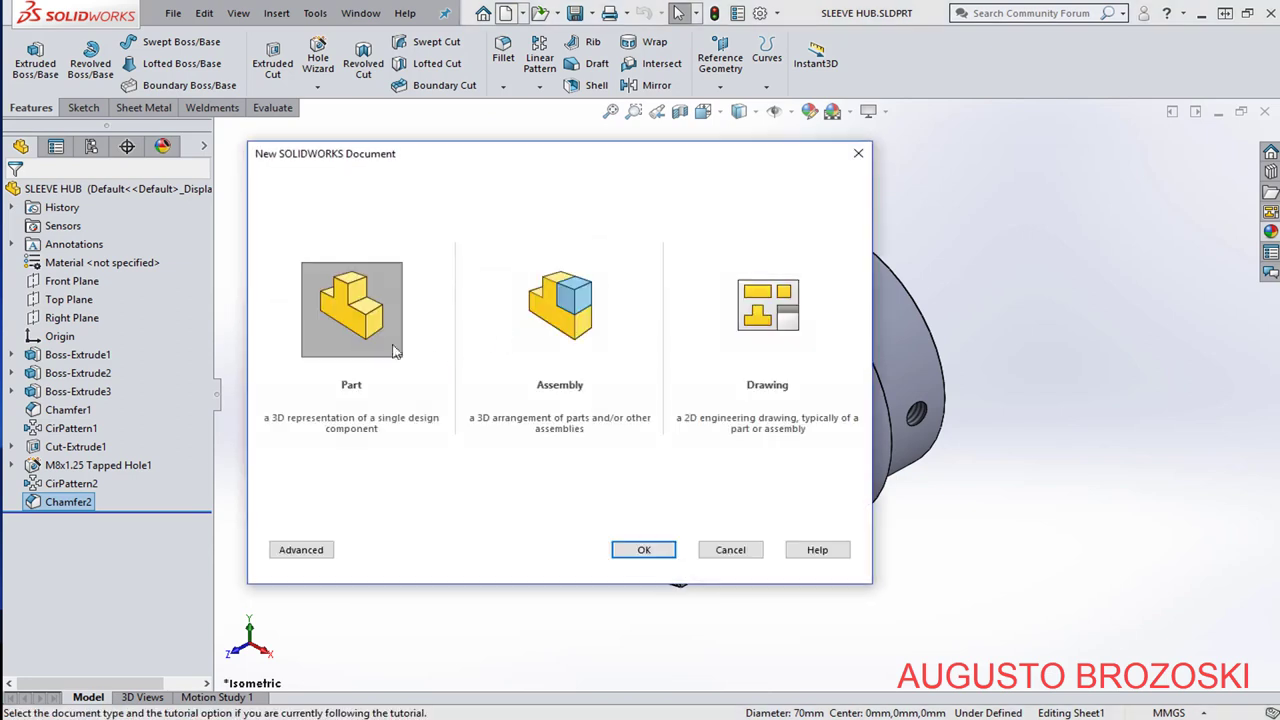
left_click(645, 550)
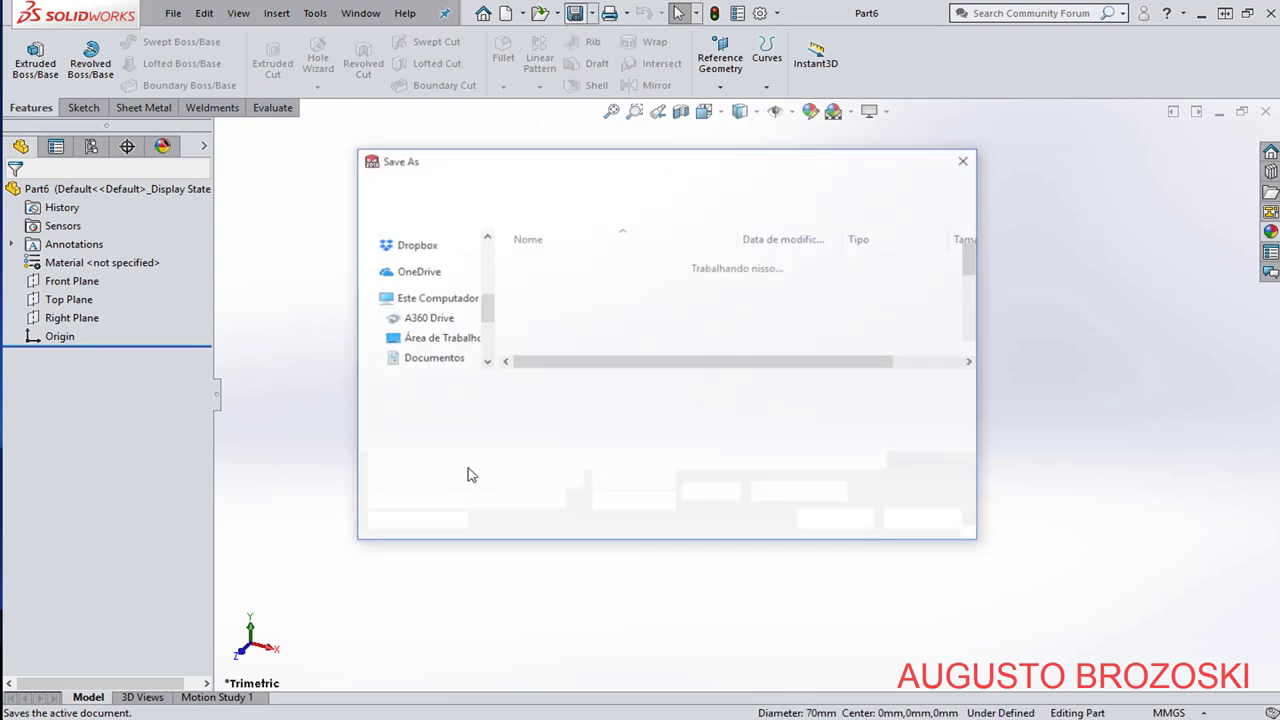
type("D")
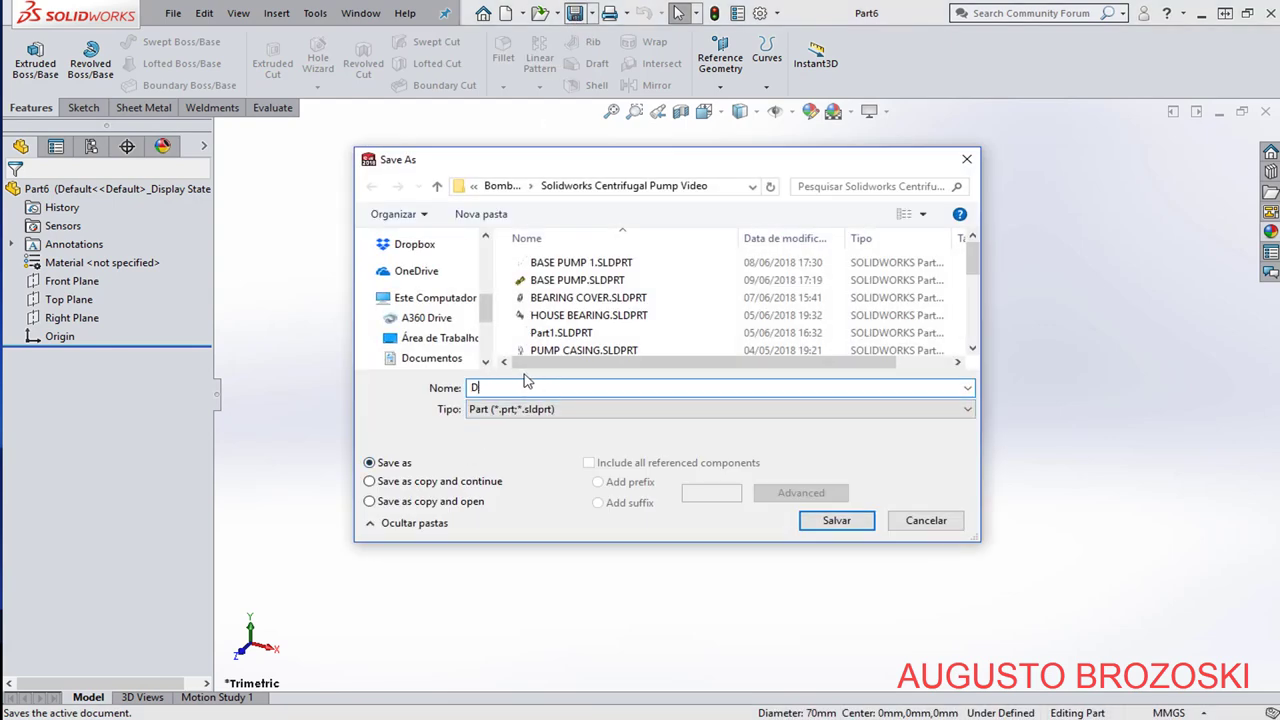
type("RIVE COUPLING ELEMENT")
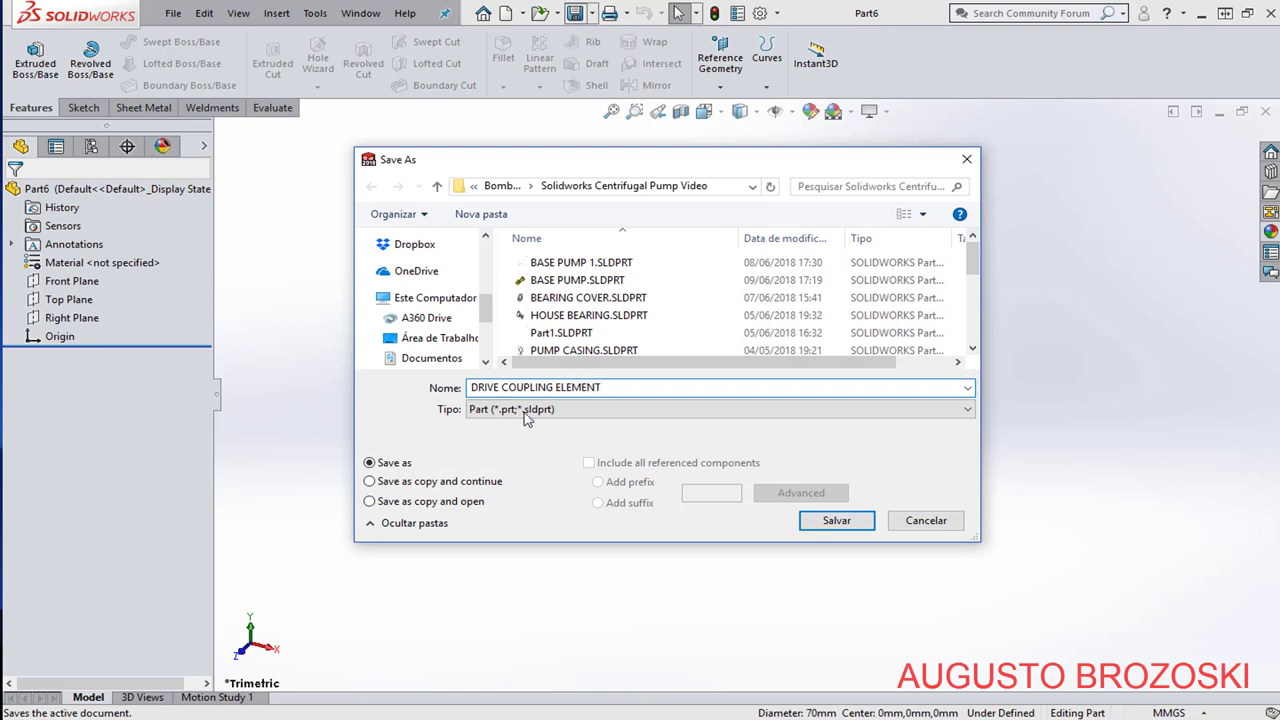
left_click(843, 522)
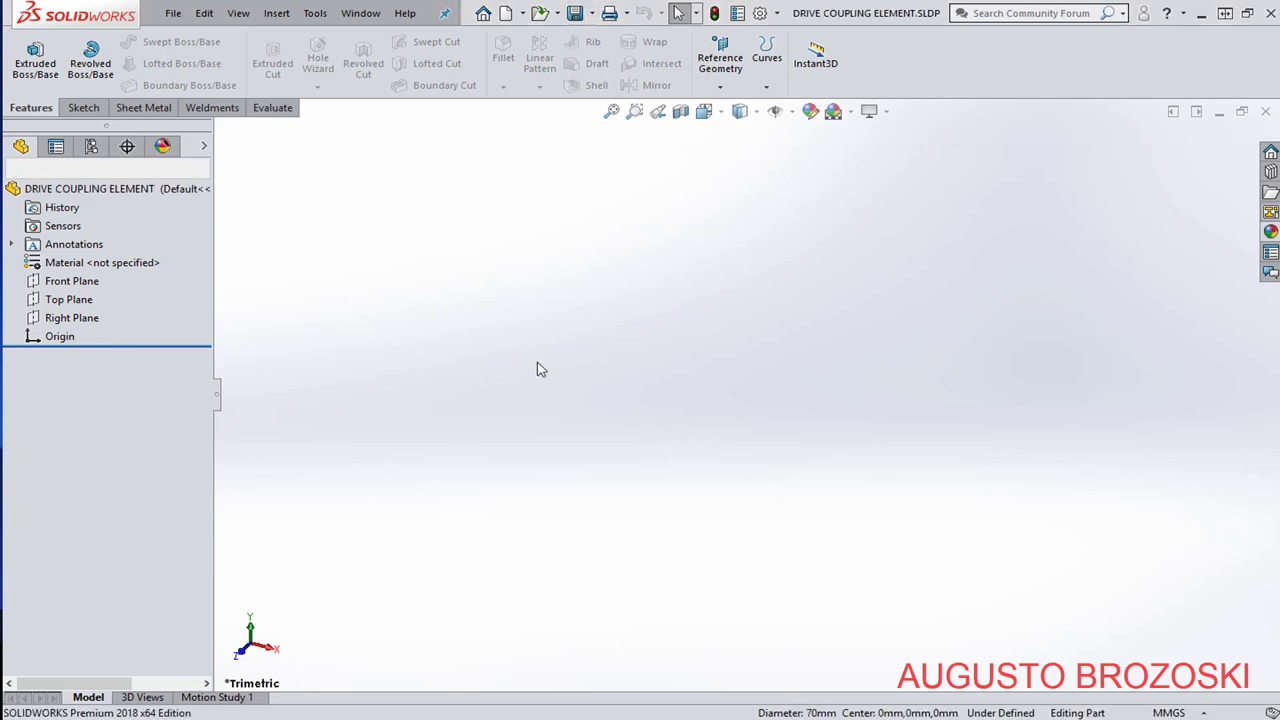
left_click(84, 108)
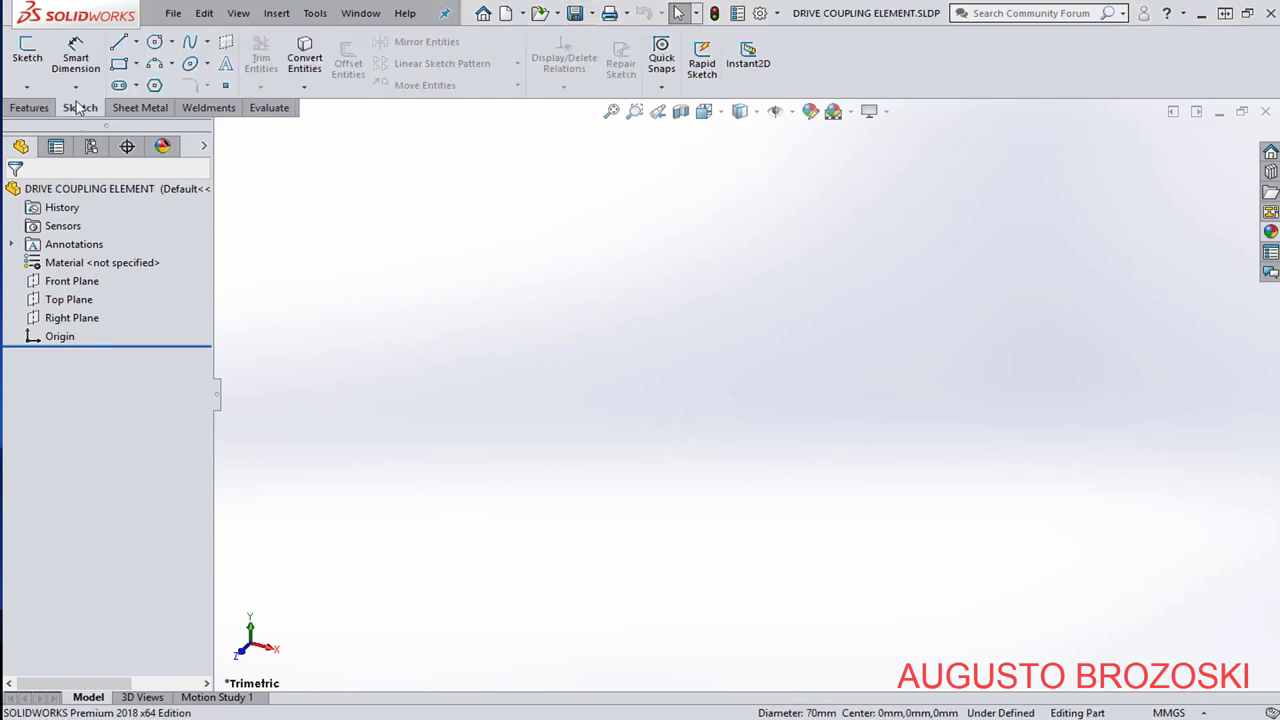
On the Front Plane, draw an inner and a larger outer circle, both centred on the origin.
left_click(27, 50)
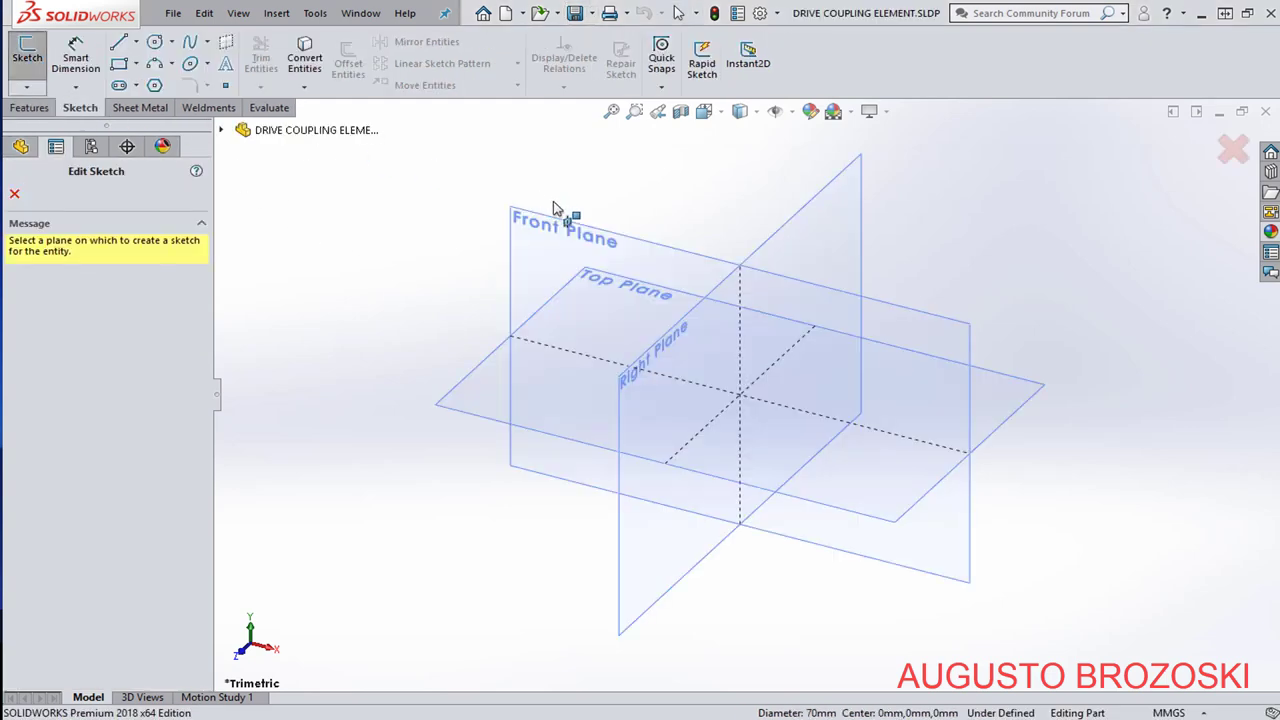
left_click(677, 244)
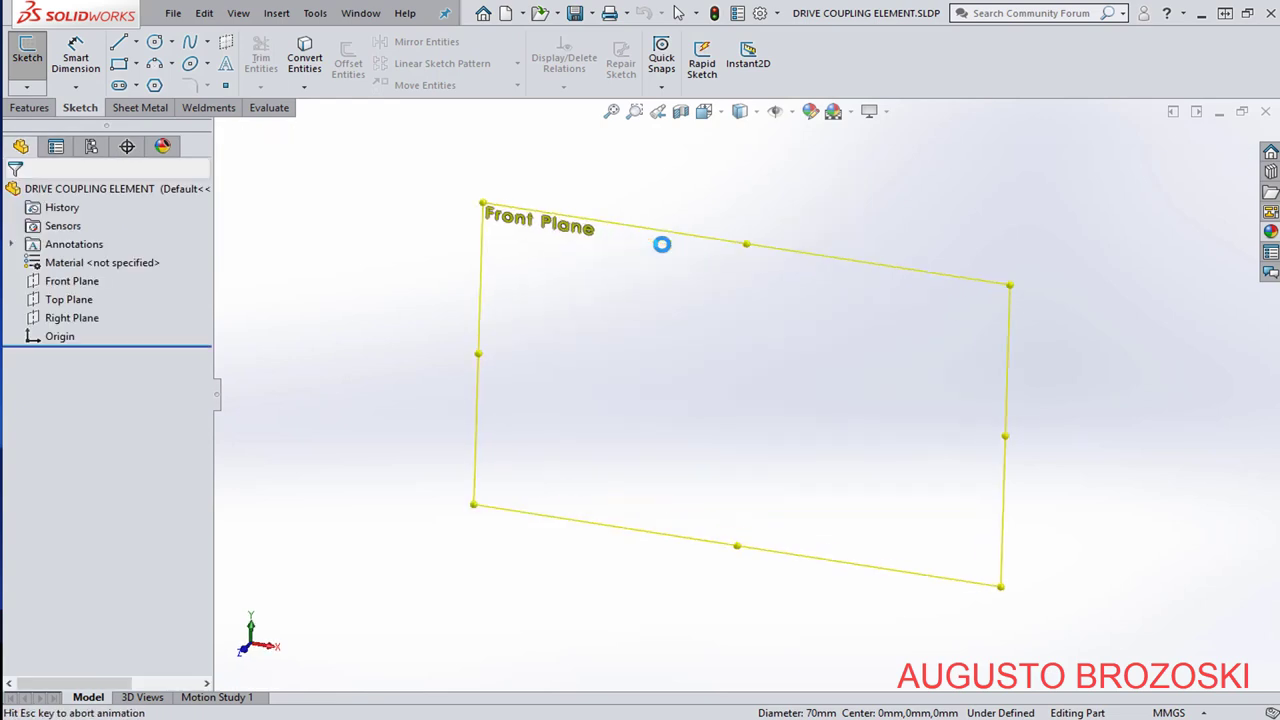
left_click(154, 41)
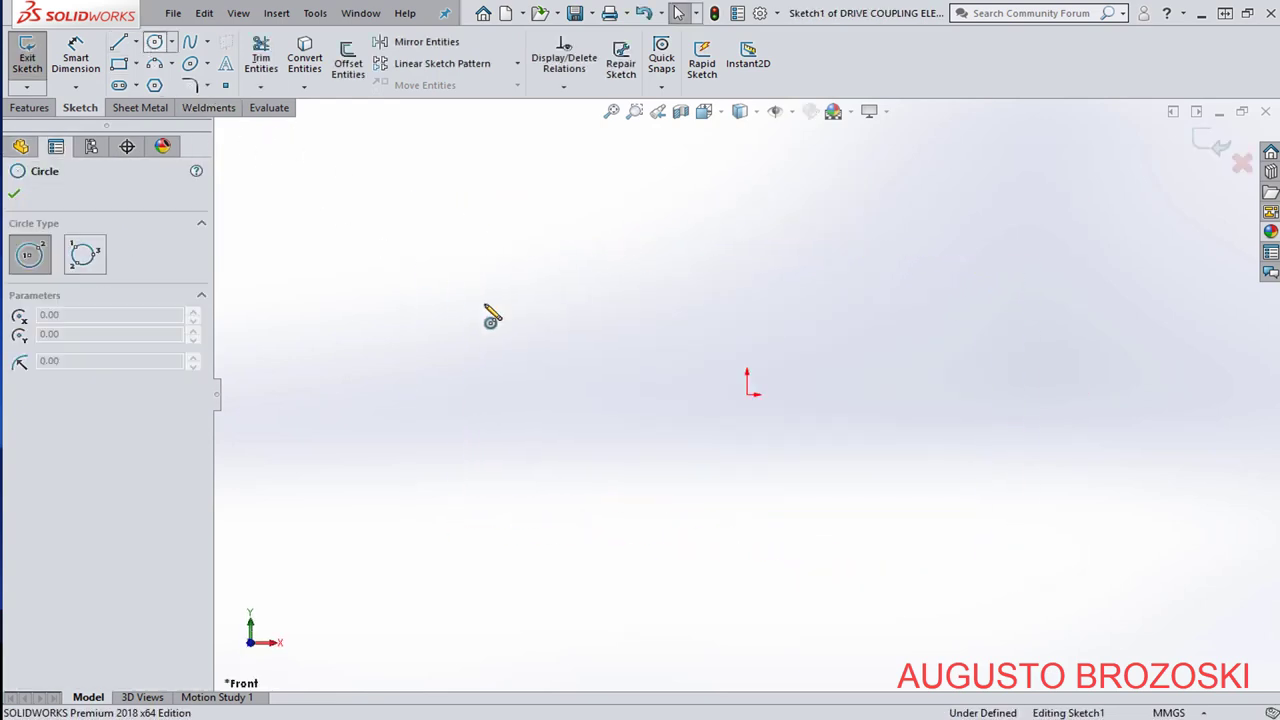
left_click(747, 394)
left_click(829, 376)
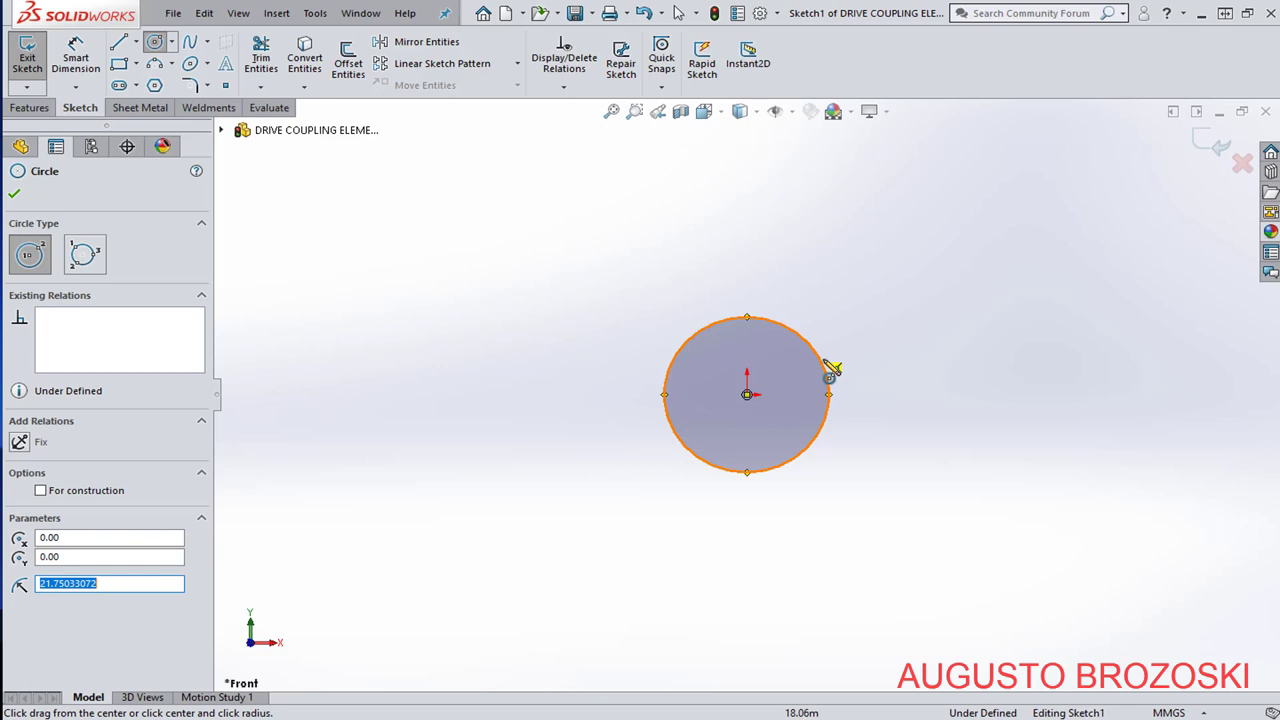
left_click(747, 394)
left_click(824, 298)
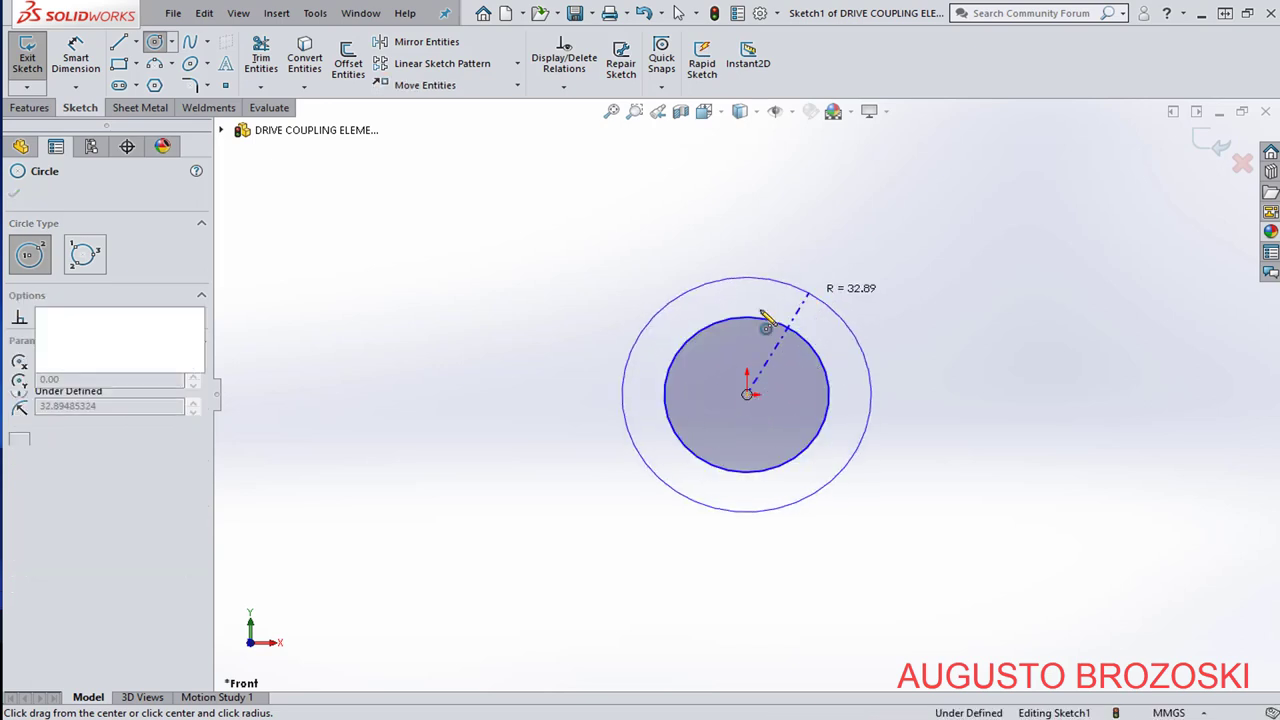
key("Escape")
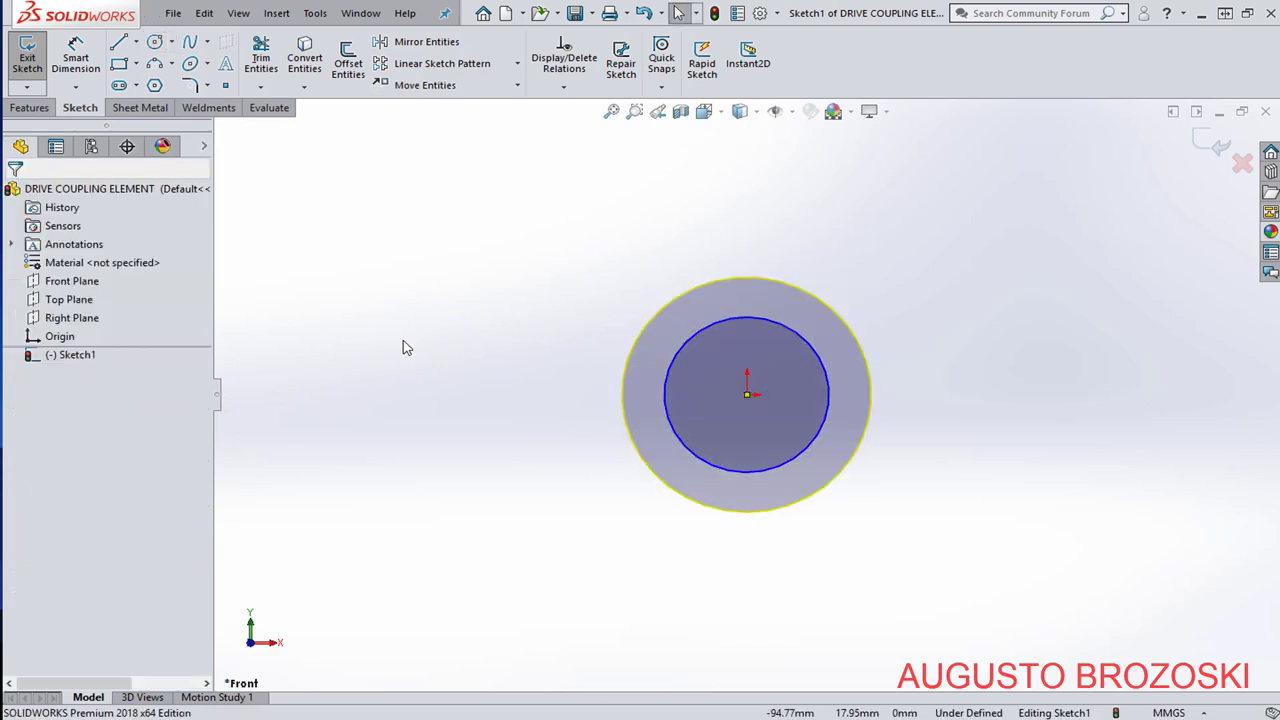
Zoom the PDF drawing to 200% on the spider views, then return to SOLIDWORKS.
key("alt+Tab")
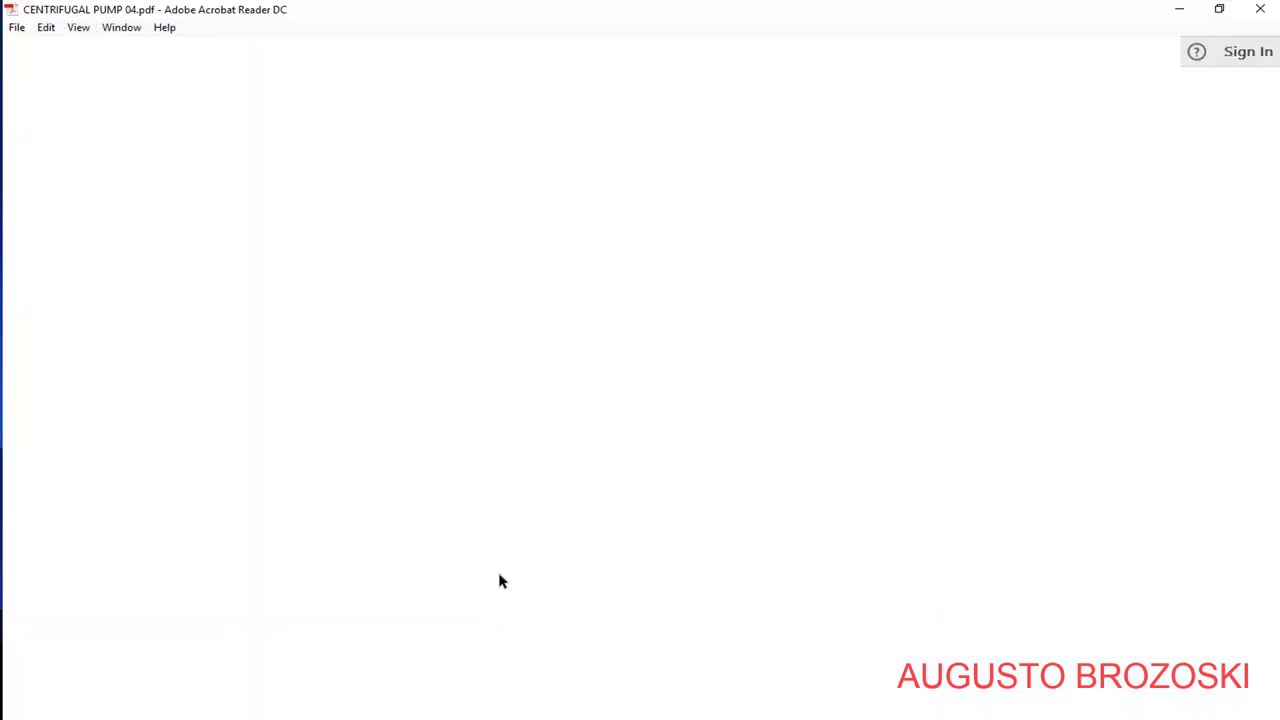
left_click(492, 86)
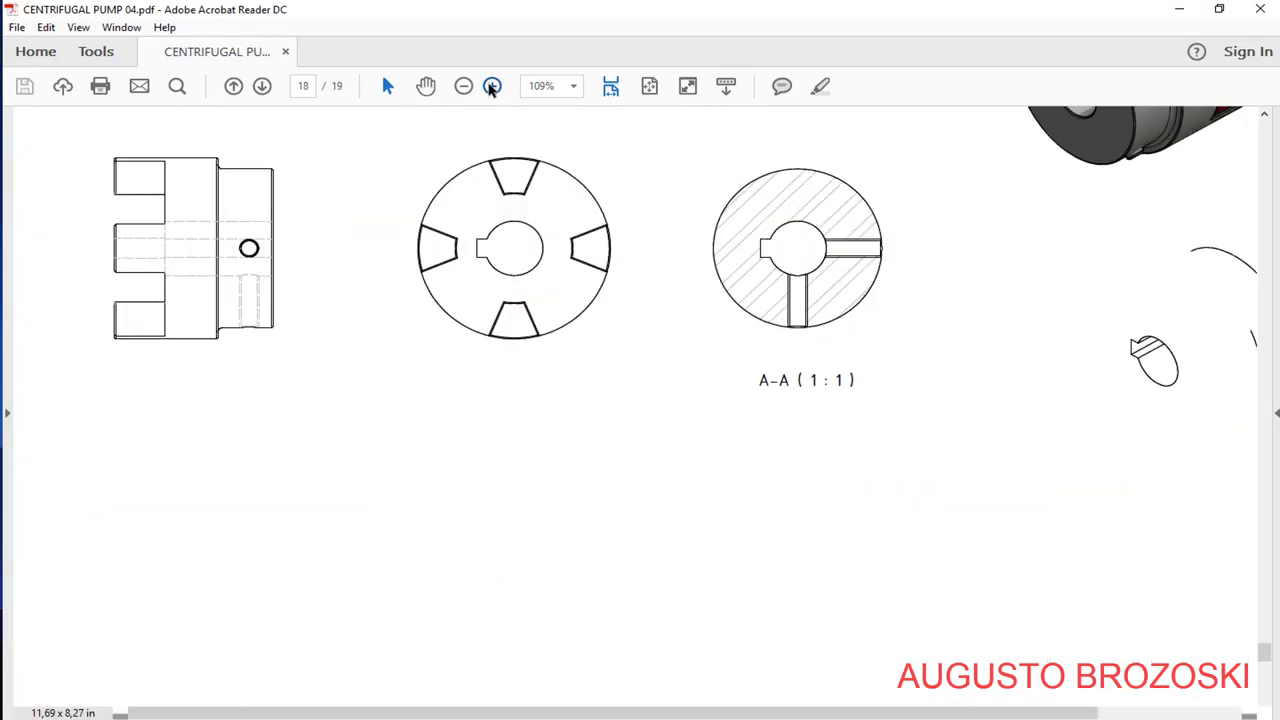
left_click(492, 86)
left_click(492, 86)
scroll(490, 385, "down", 3)
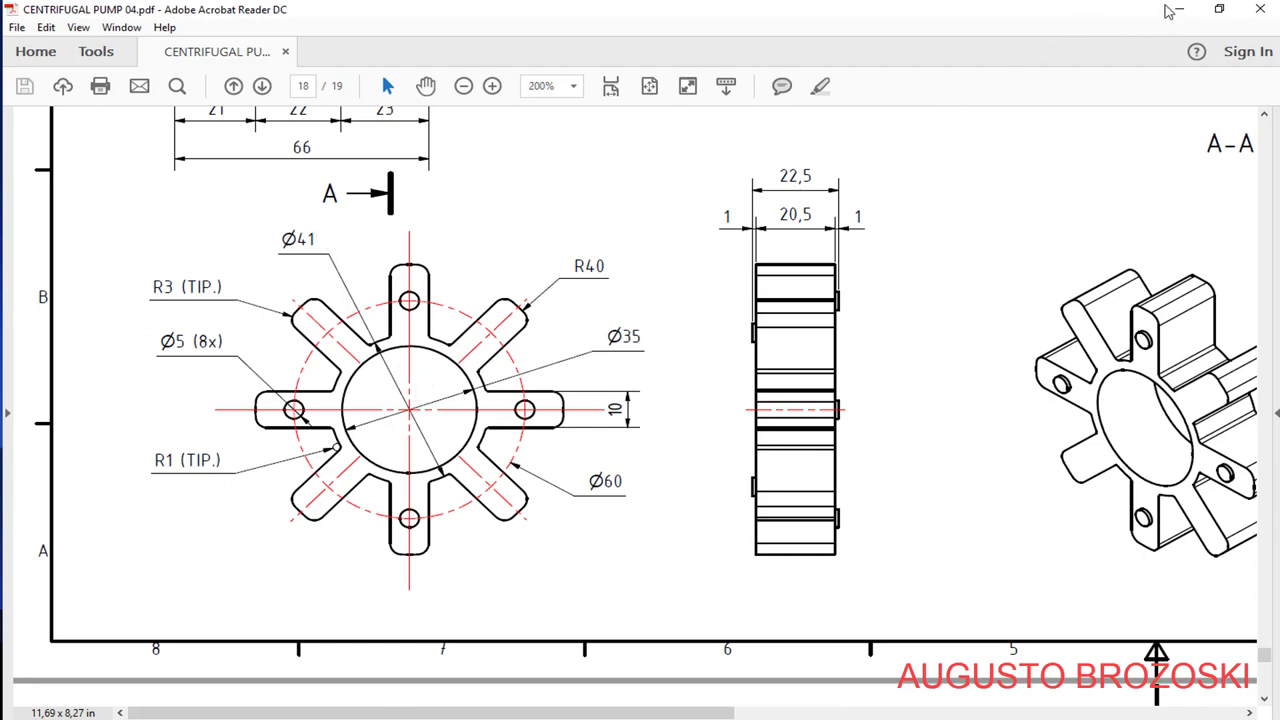
key("alt+Tab")
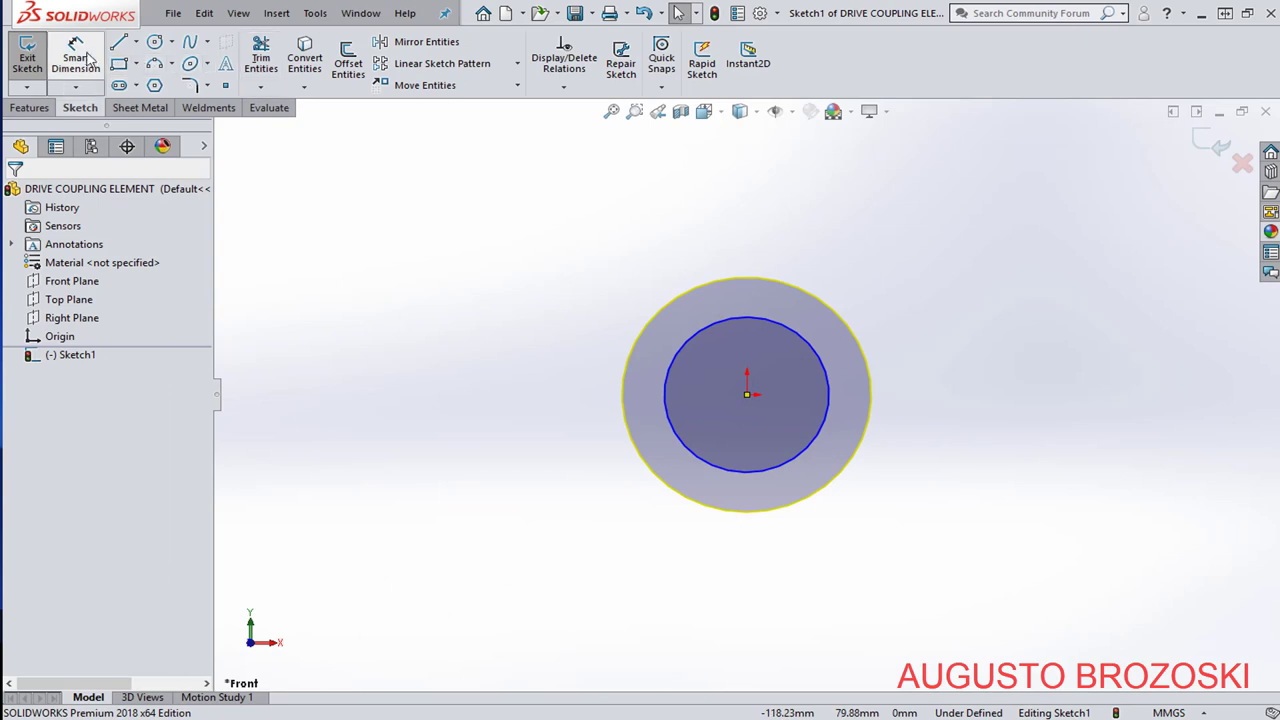
Dimension the inner circle Ø35 mm and outer circle Ø41 mm, then switch to the PDF.
left_click(80, 56)
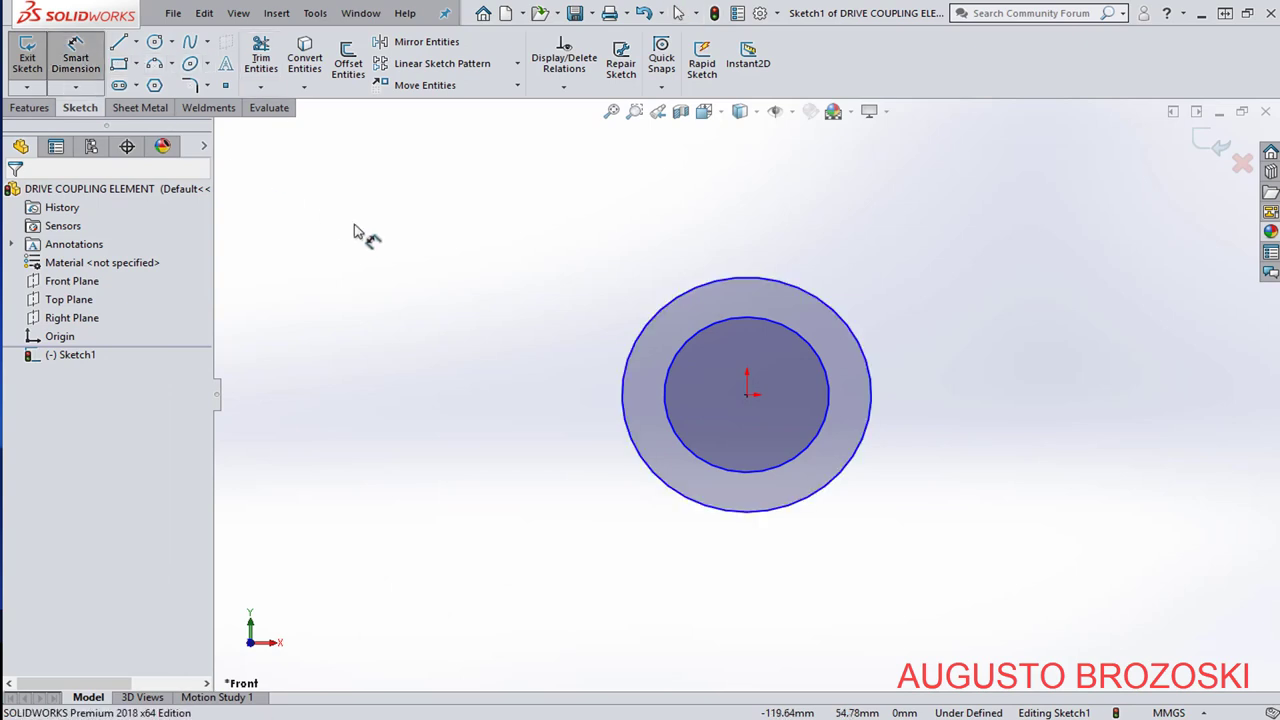
left_click(805, 355)
left_click(788, 392)
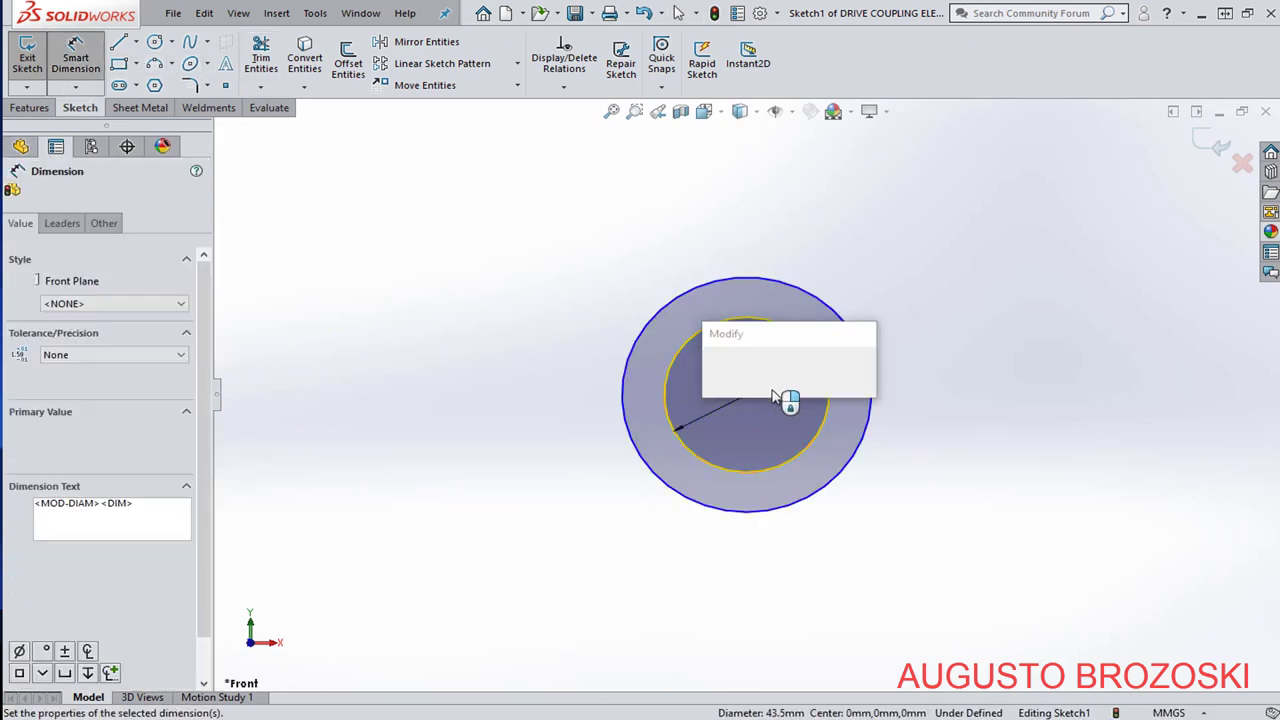
type("35")
key("Return")
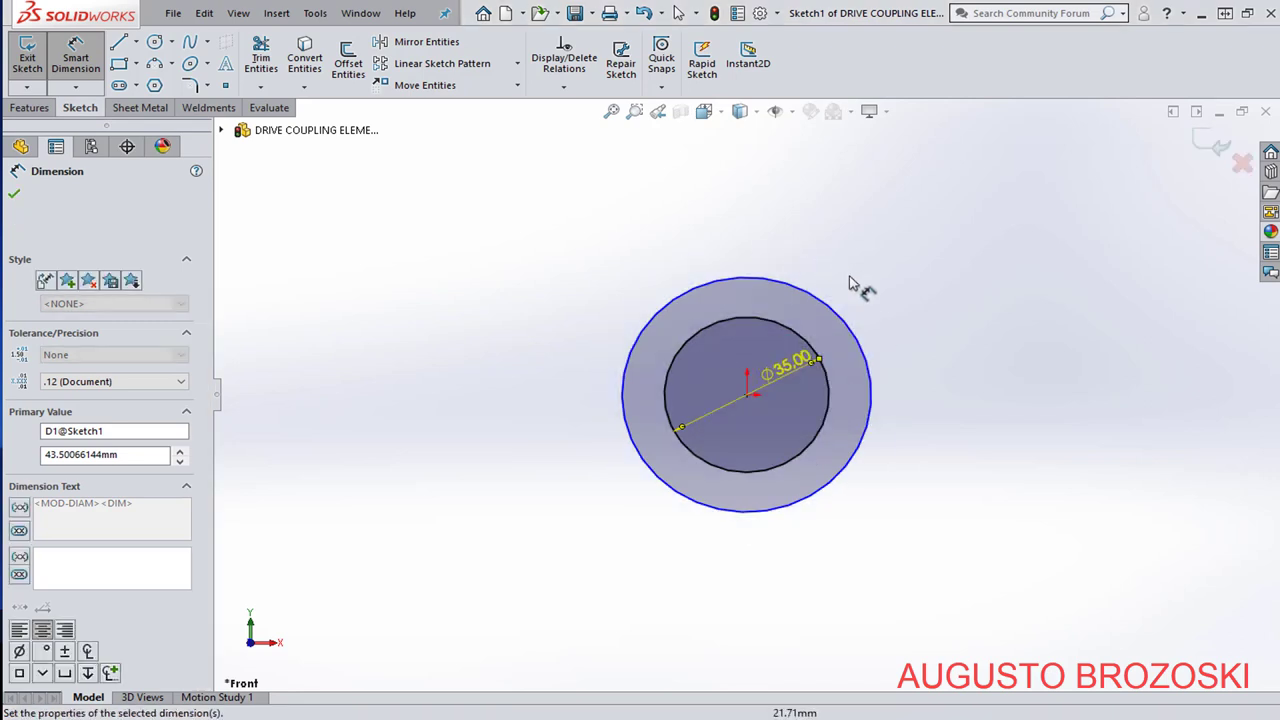
left_click(828, 314)
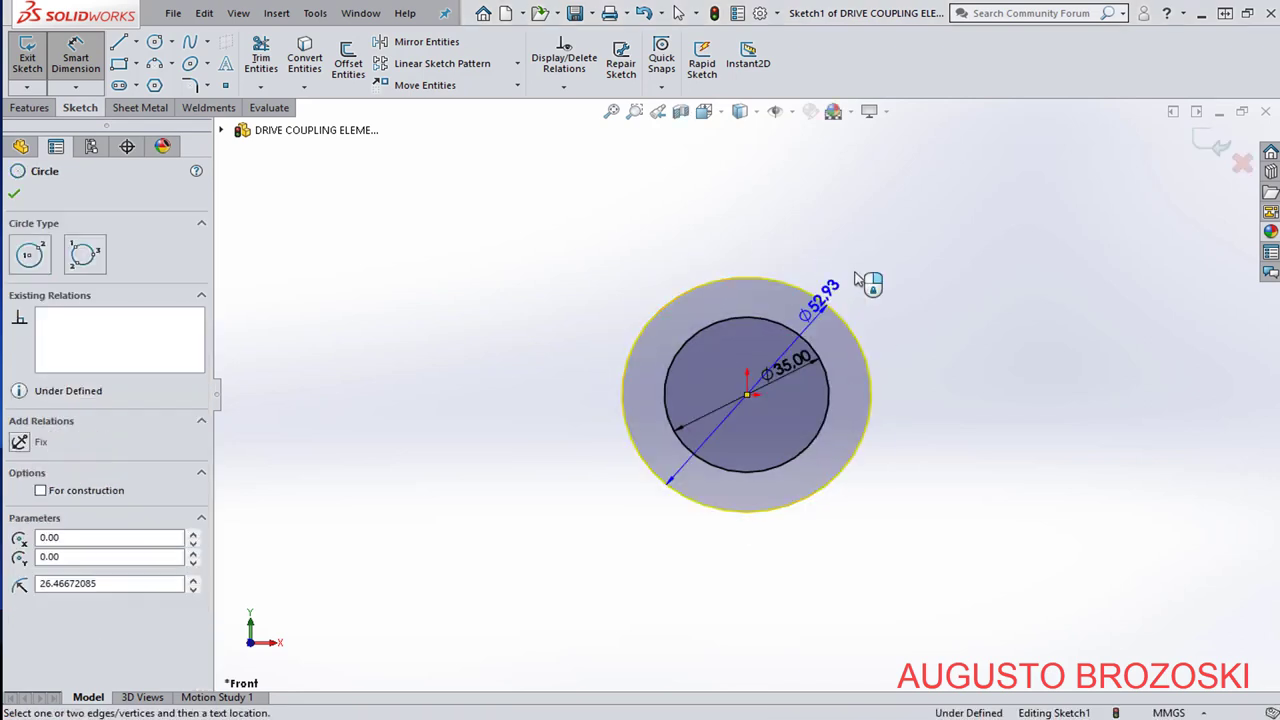
left_click(797, 291)
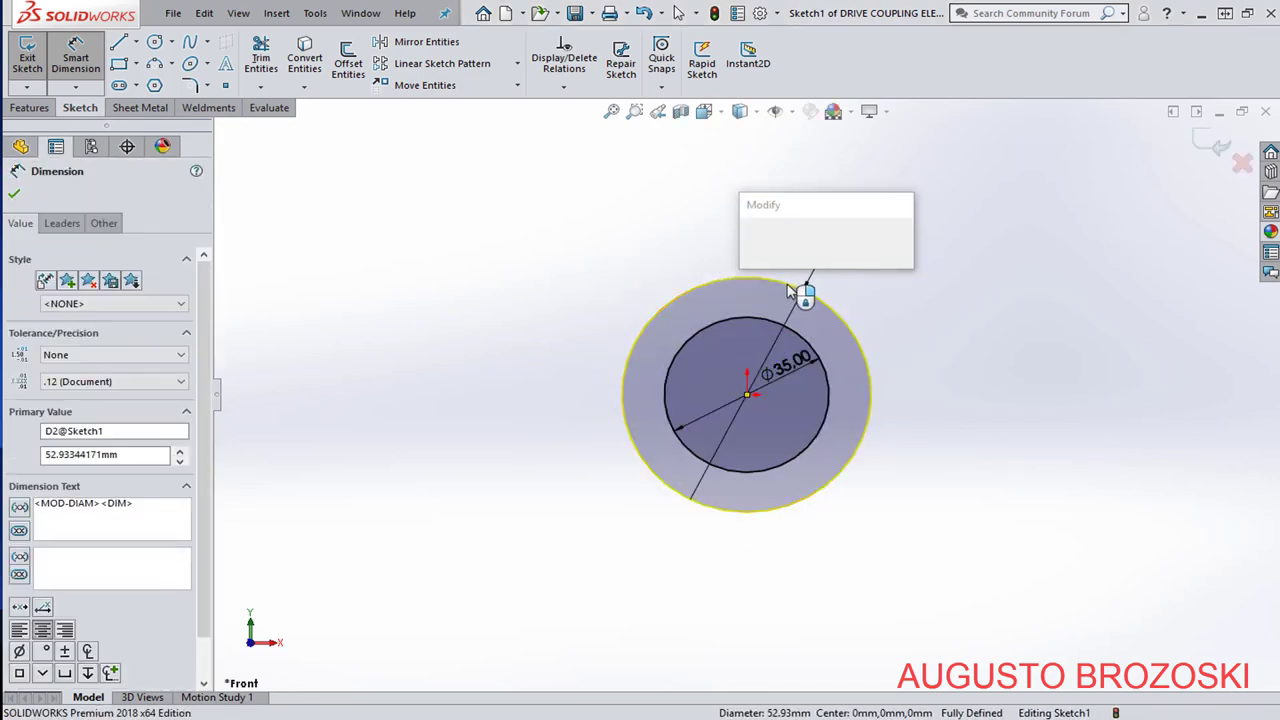
type("41")
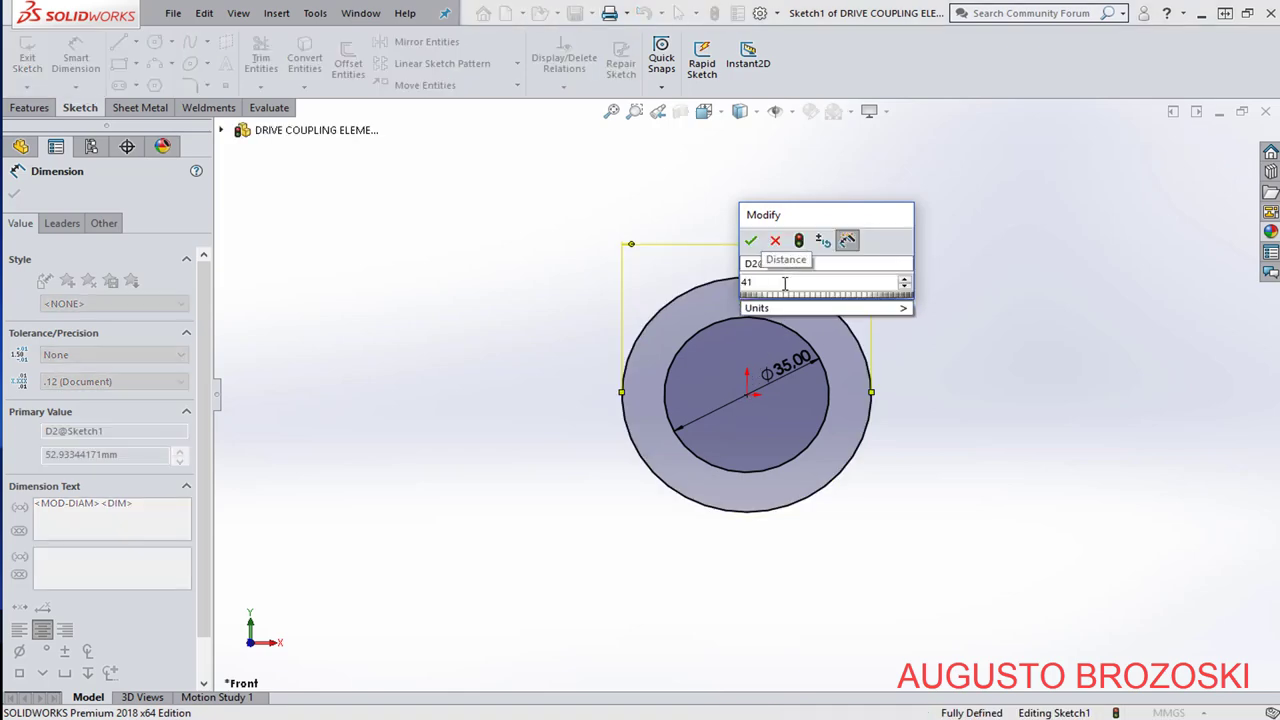
left_click(751, 240)
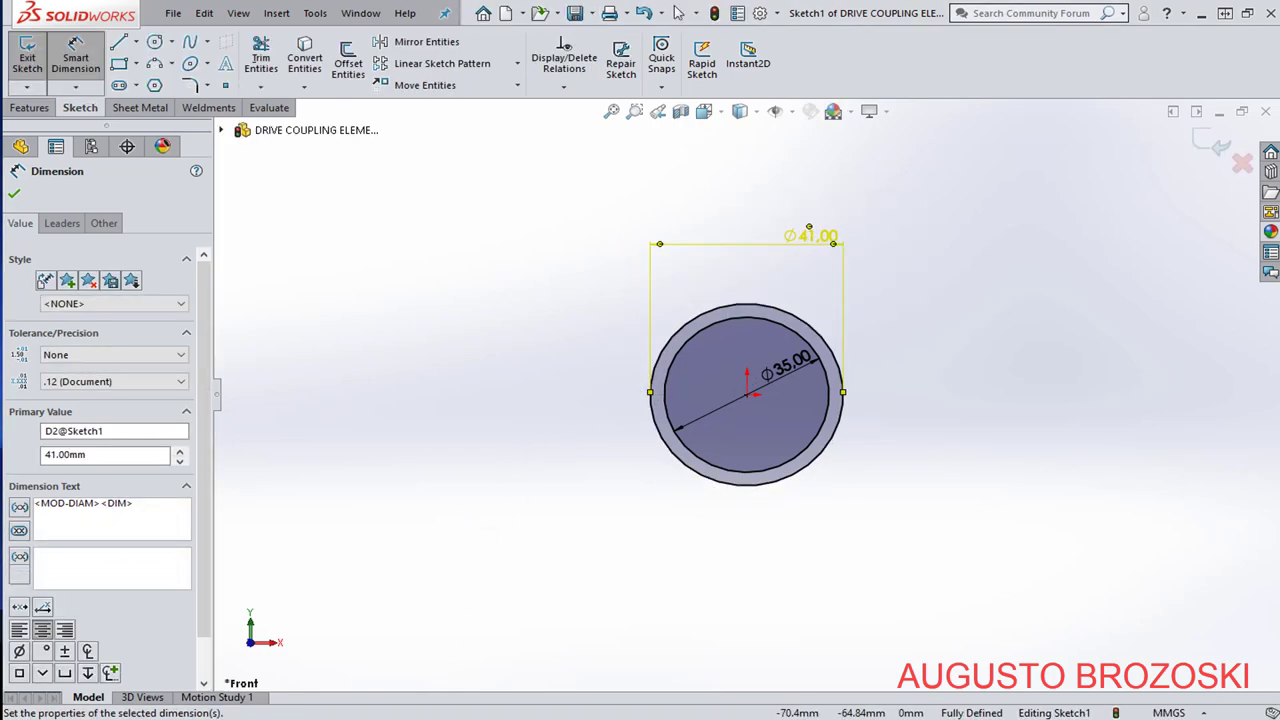
key("alt+Tab")
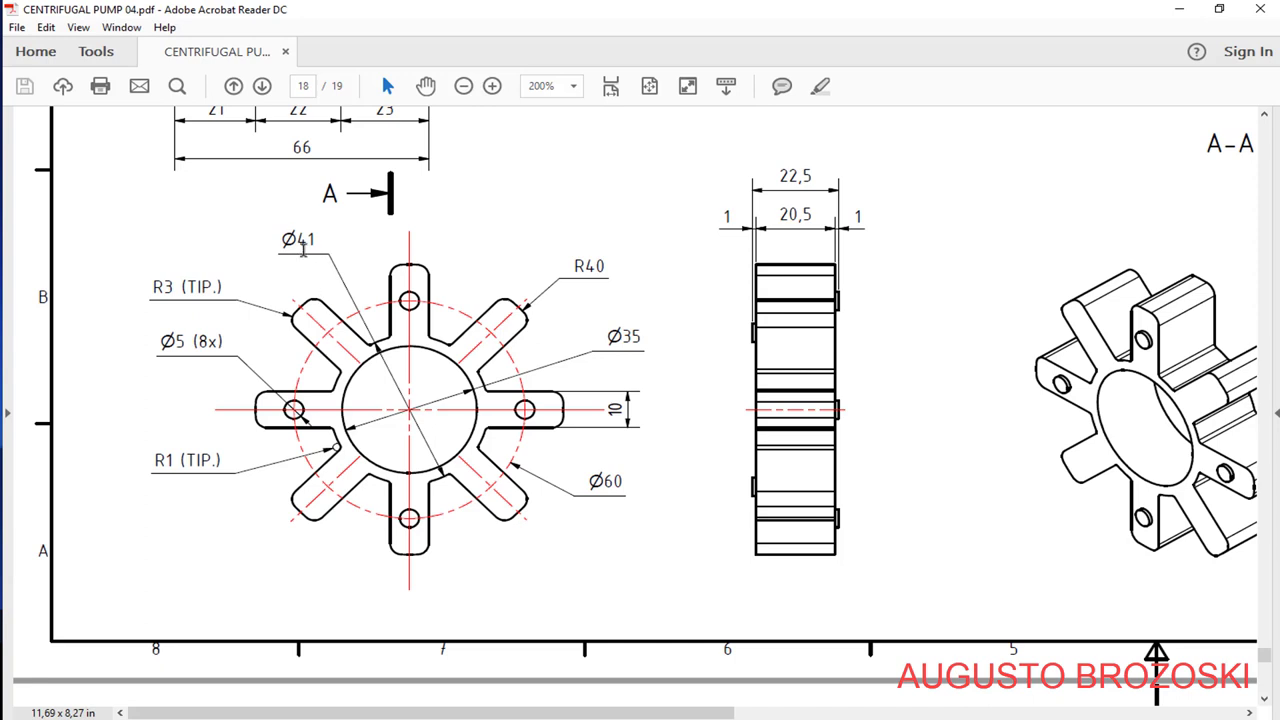
Read the Ø41 and Ø35 diameters on page 18 of the PDF, then go back to Sketch1.
key("alt+Tab")
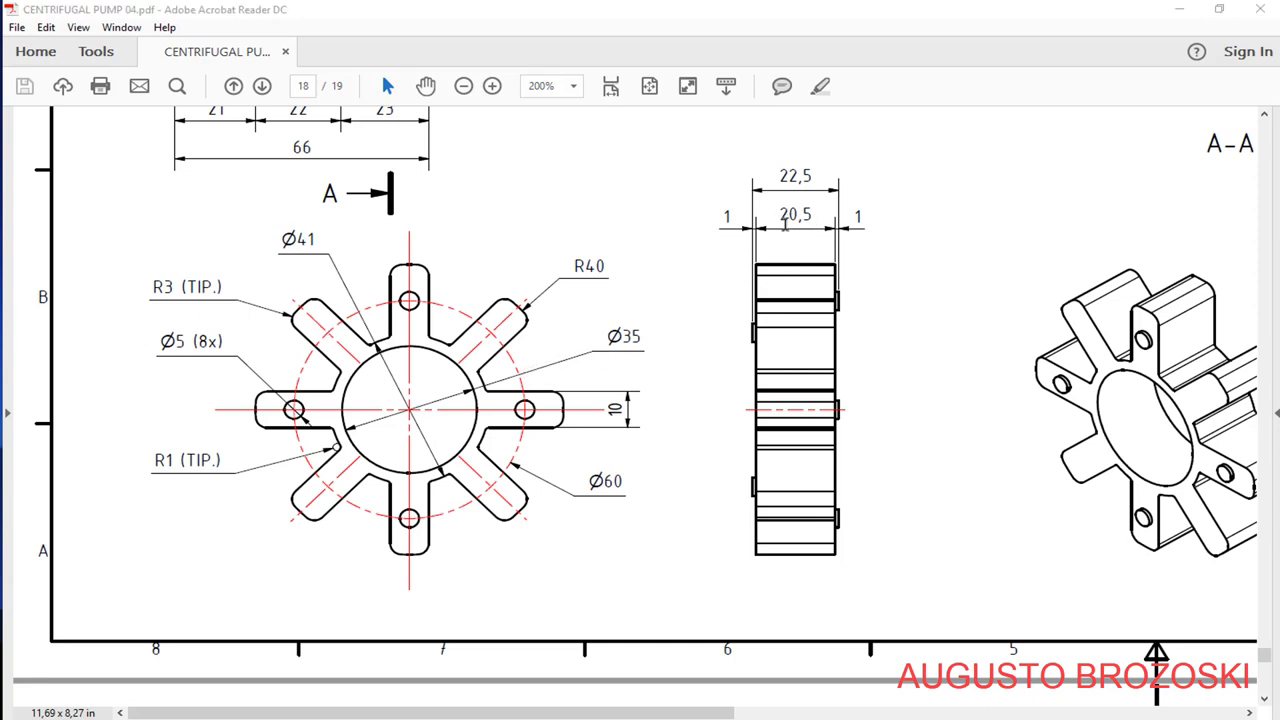
left_click(1178, 17)
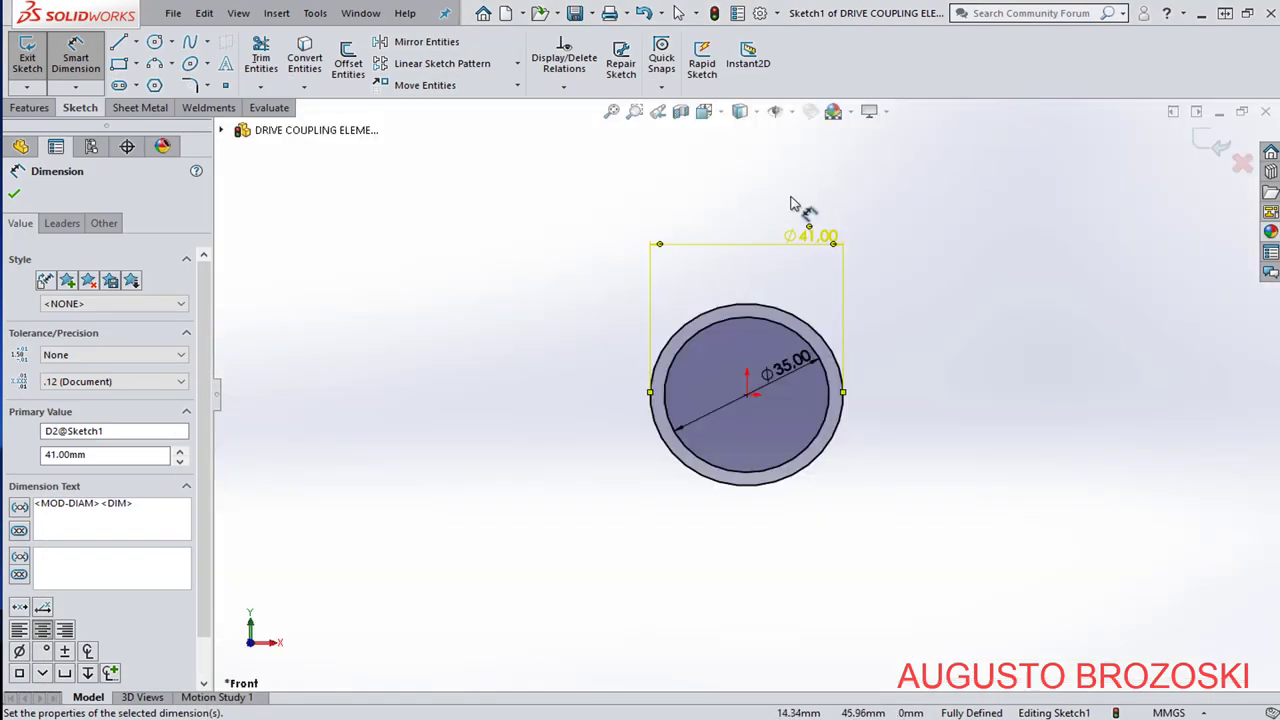
Exit Sketch1 and extrude it 20.5 mm Mid Plane into the Boss-Extrude1 ring.
left_click(1212, 143)
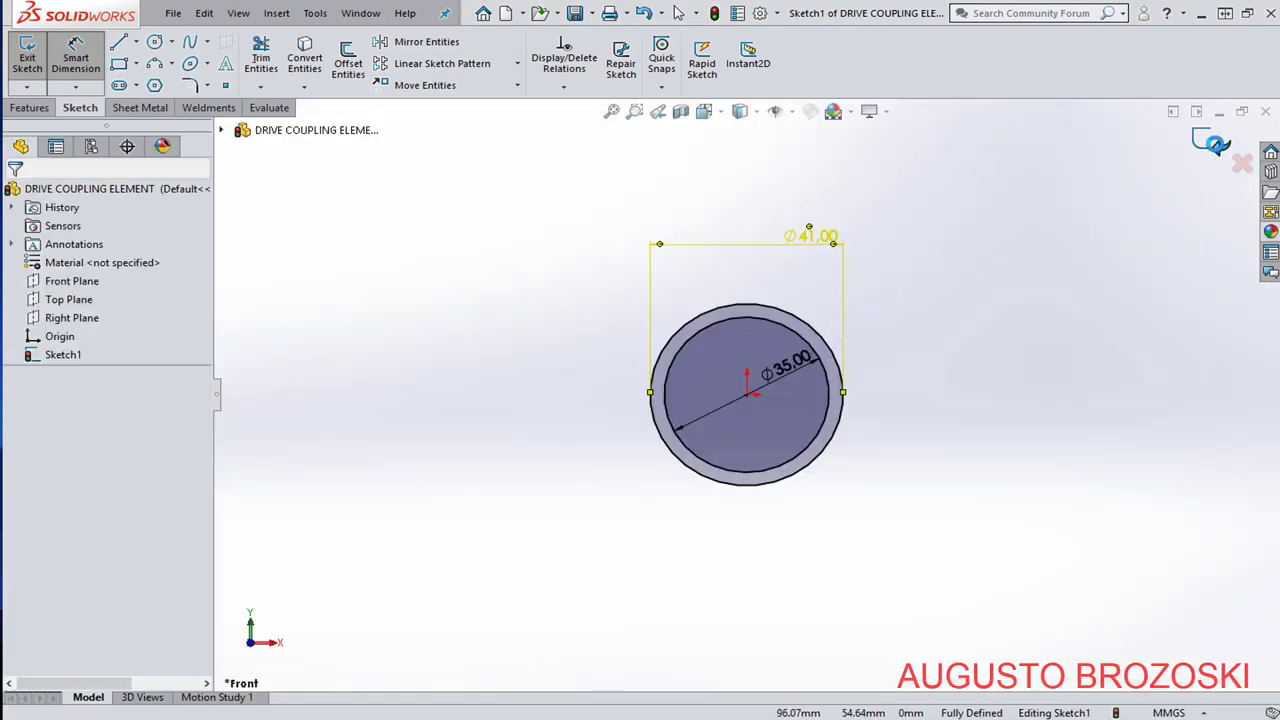
left_click(1212, 143)
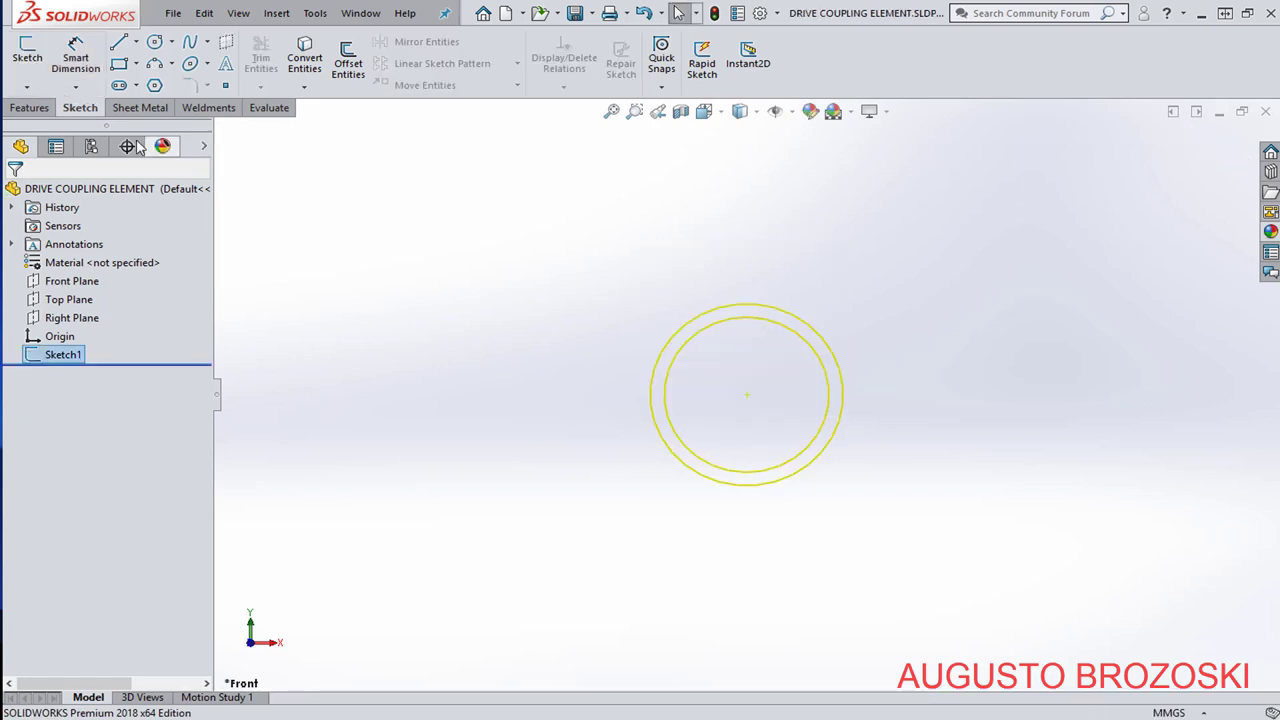
left_click(29, 107)
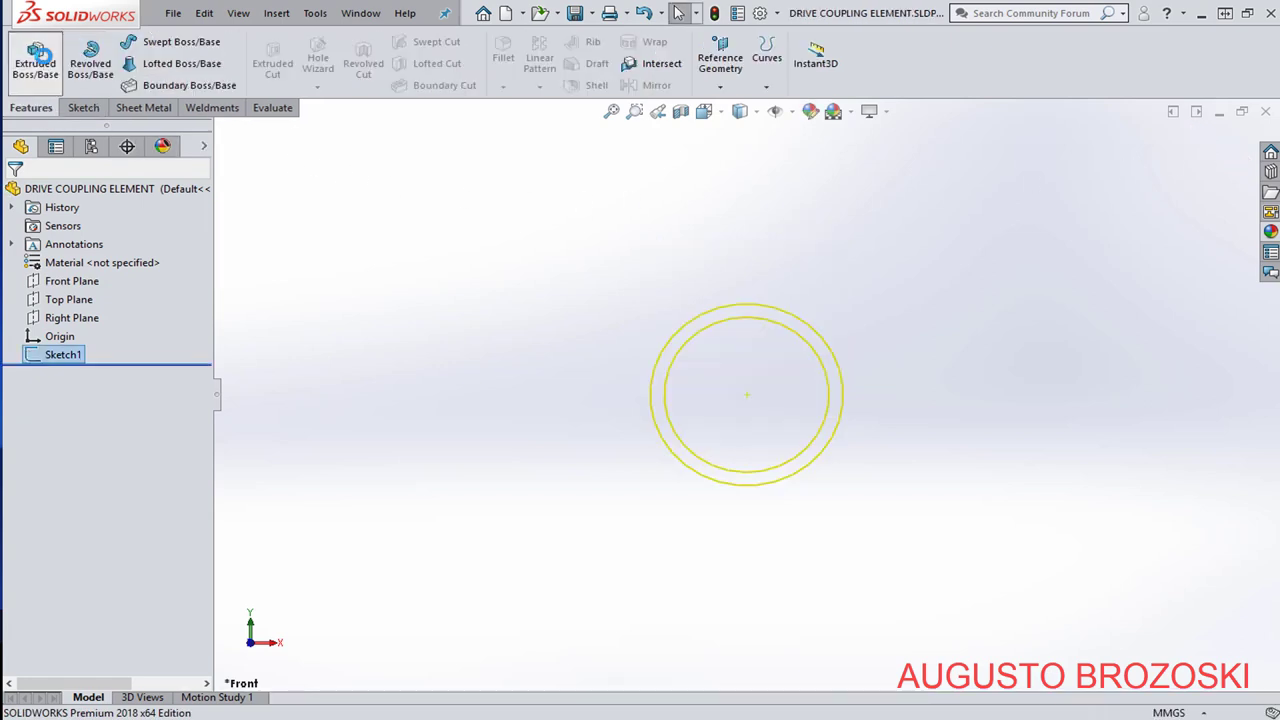
left_click(36, 55)
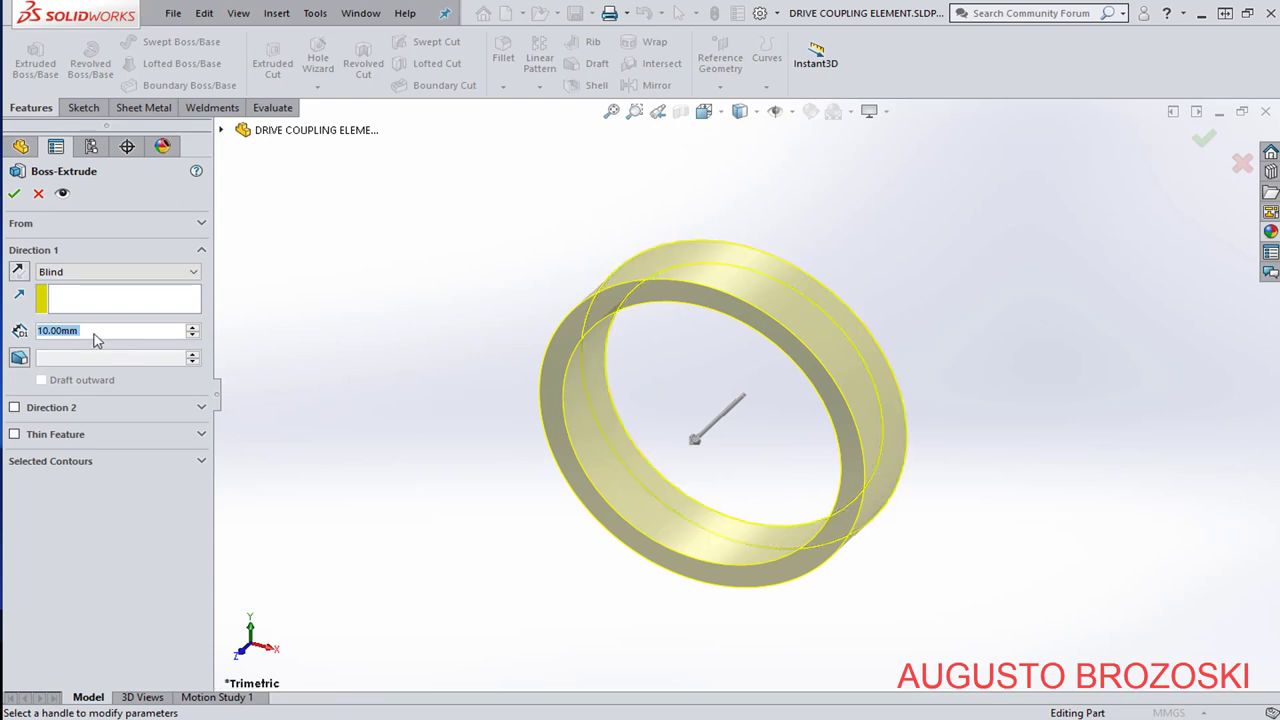
type("20,5")
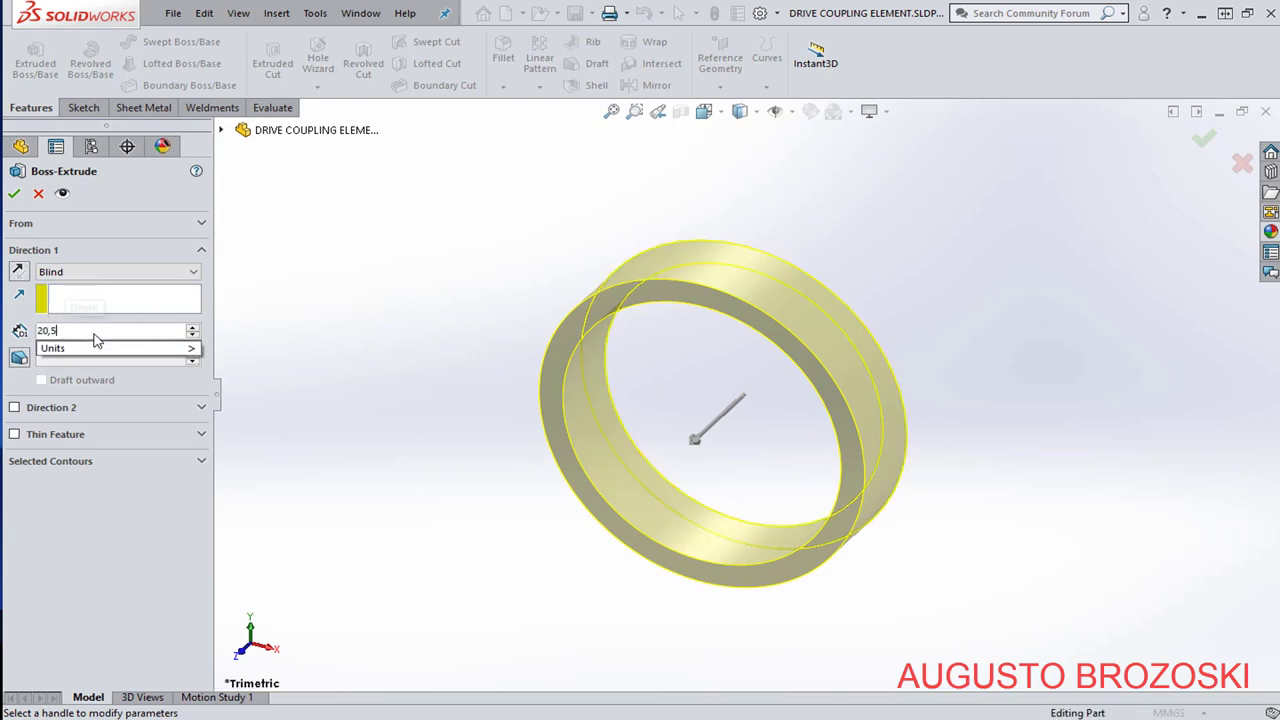
key("Return")
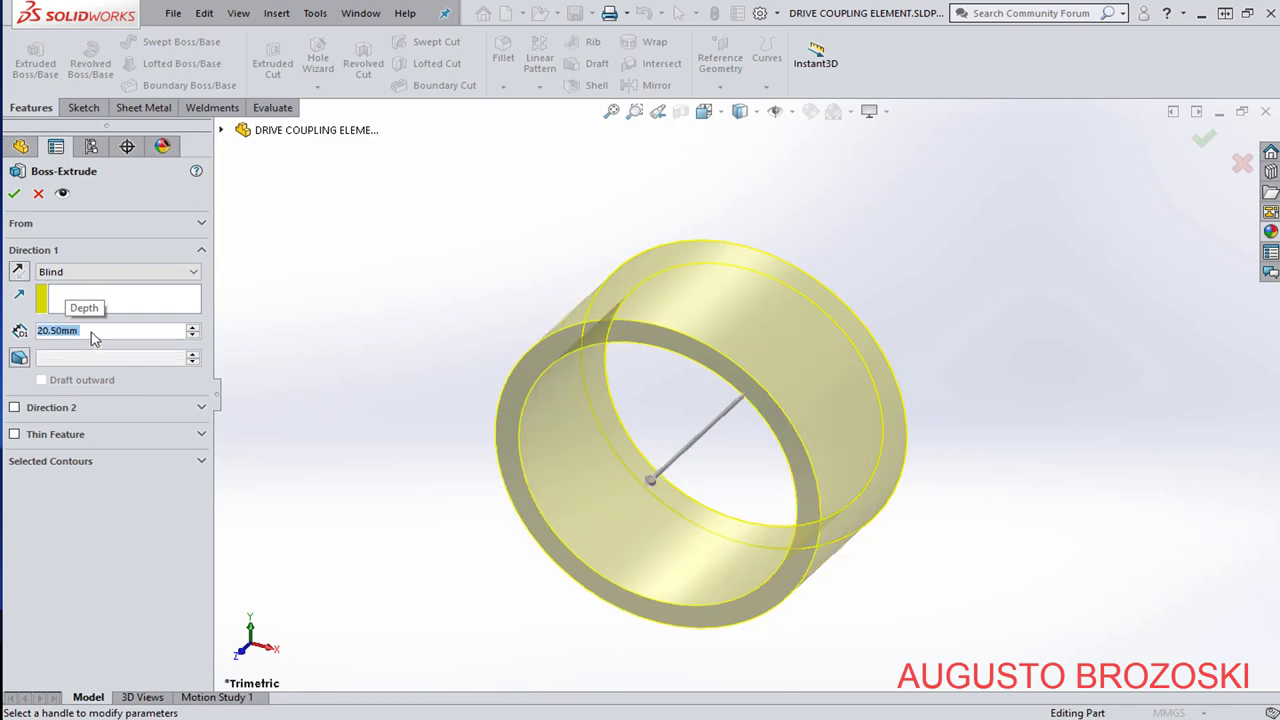
left_click(170, 276)
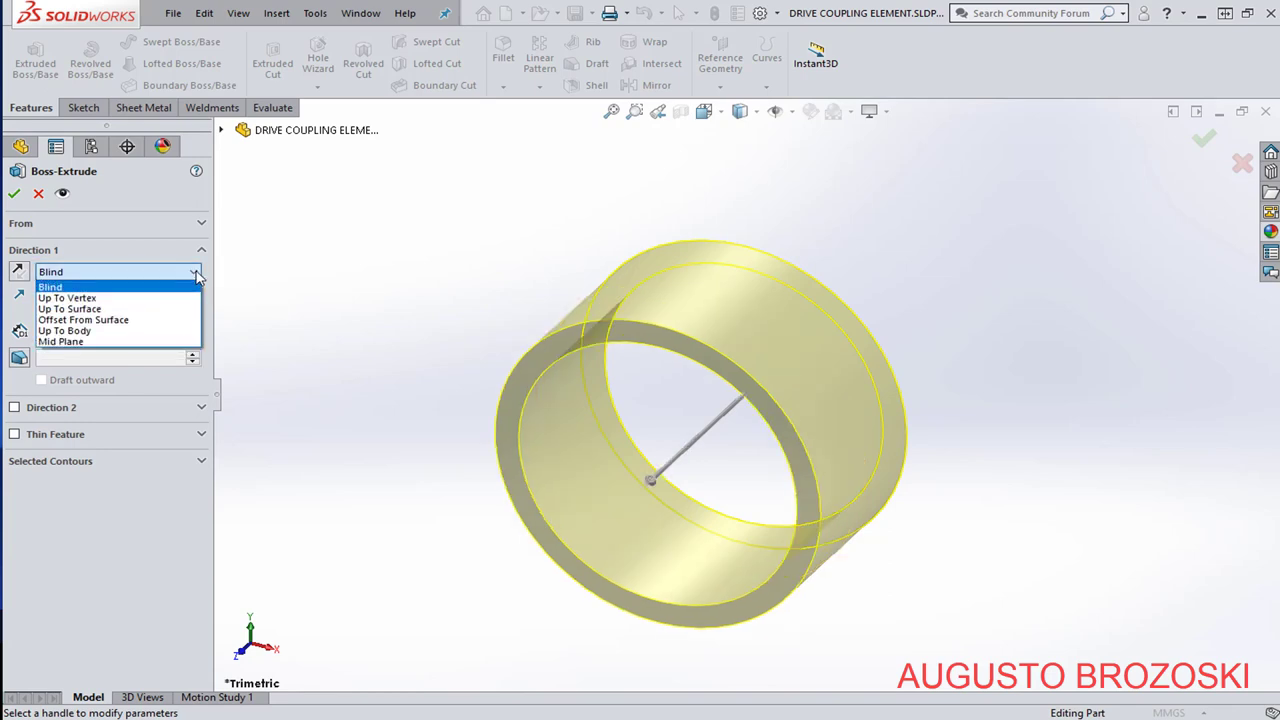
left_click(105, 342)
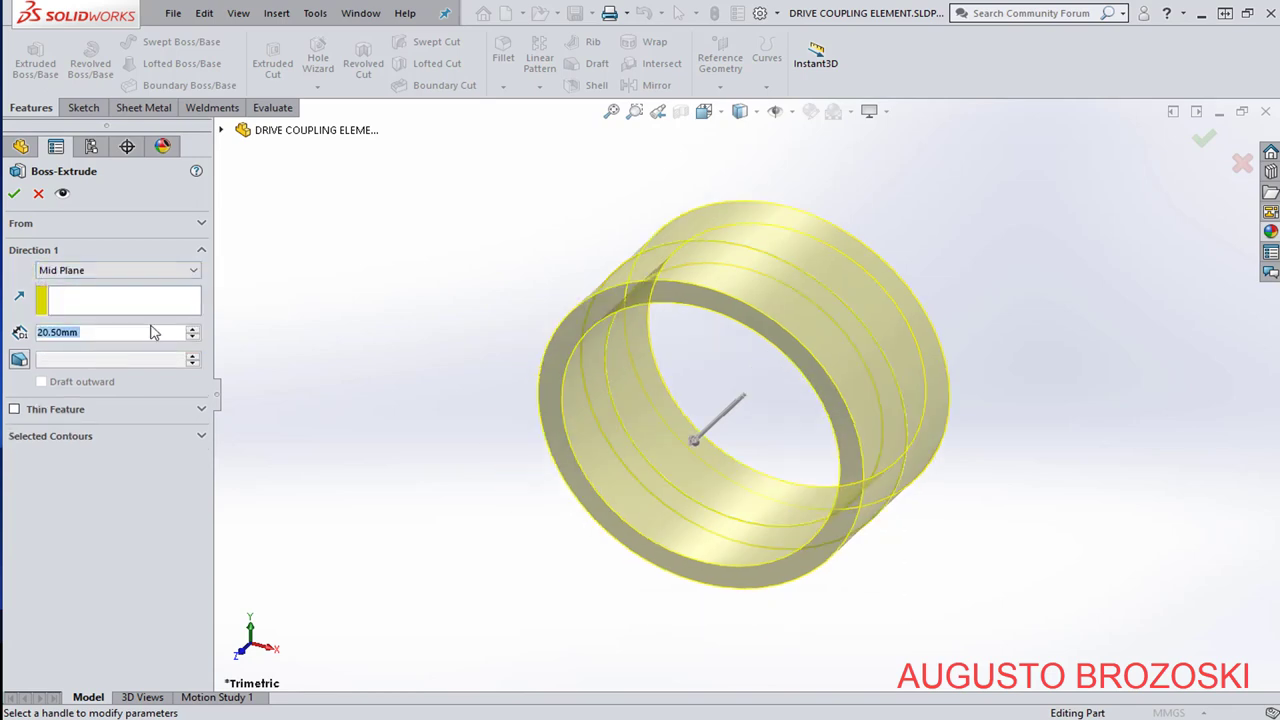
left_click(14, 195)
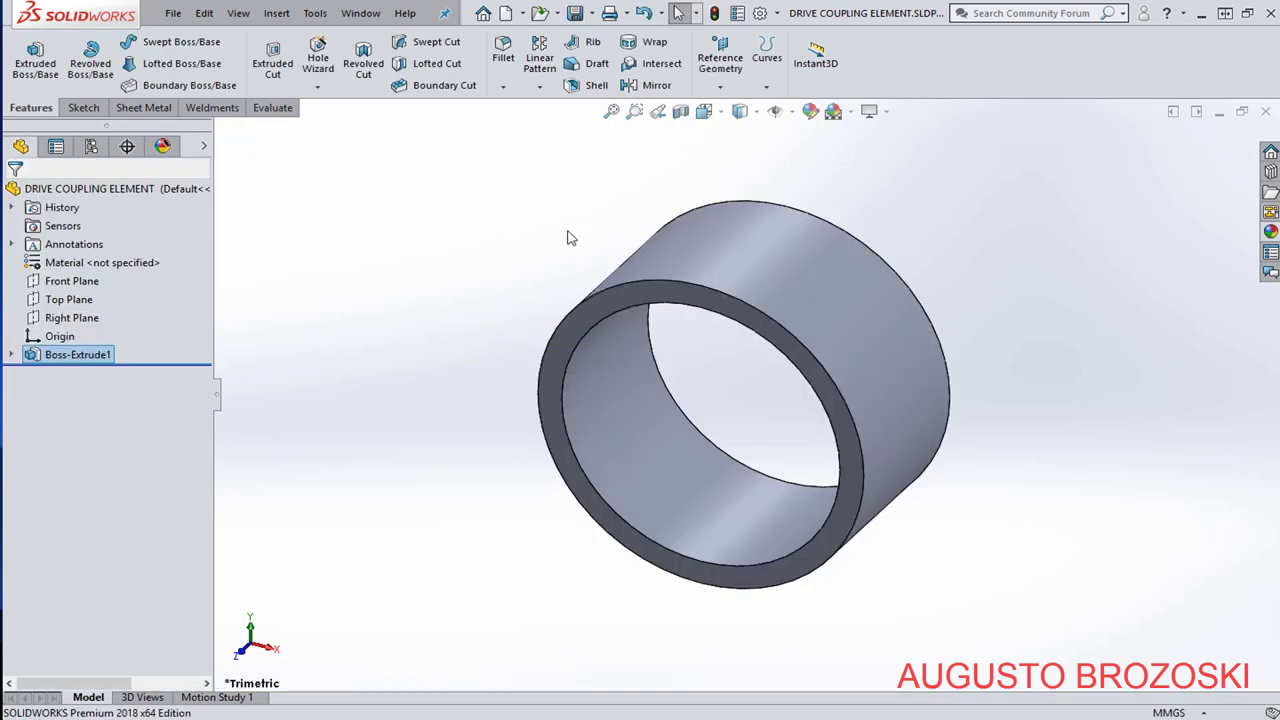
Orbit the ring, then set the view orientation to Isometric.
middle_click_drag(700, 341, 737, 277)
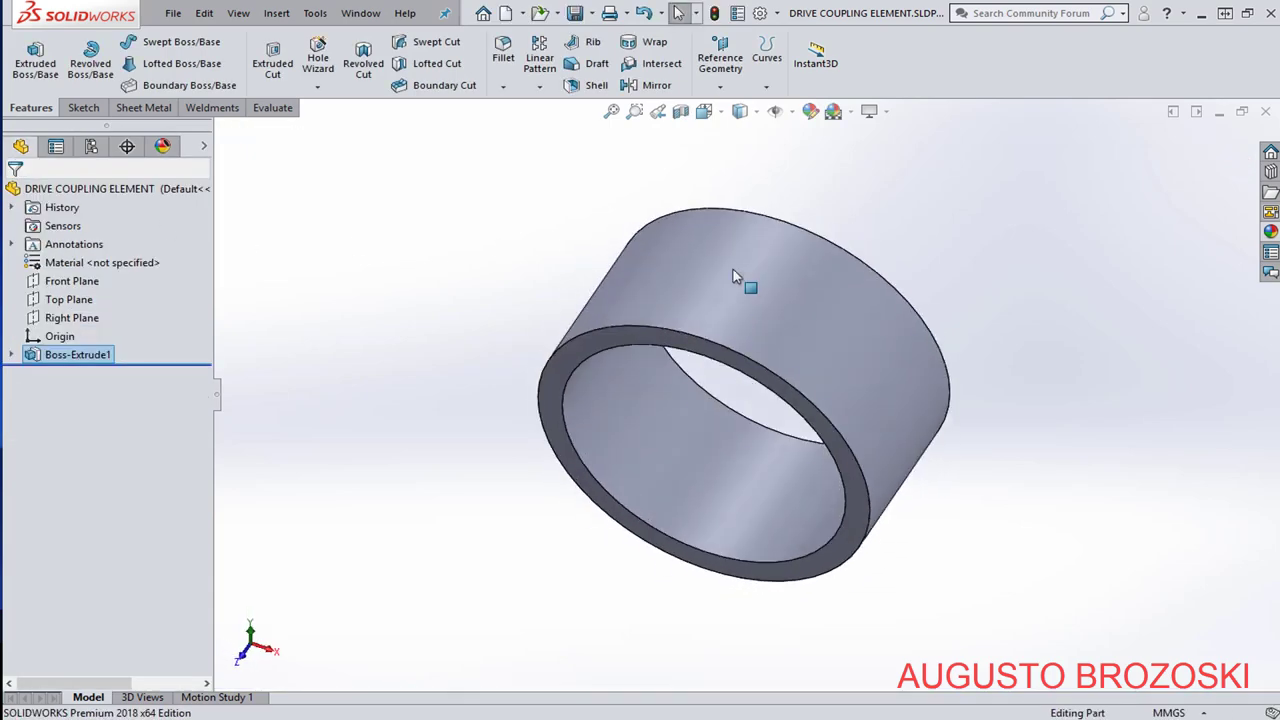
left_click(720, 112)
left_click(805, 160)
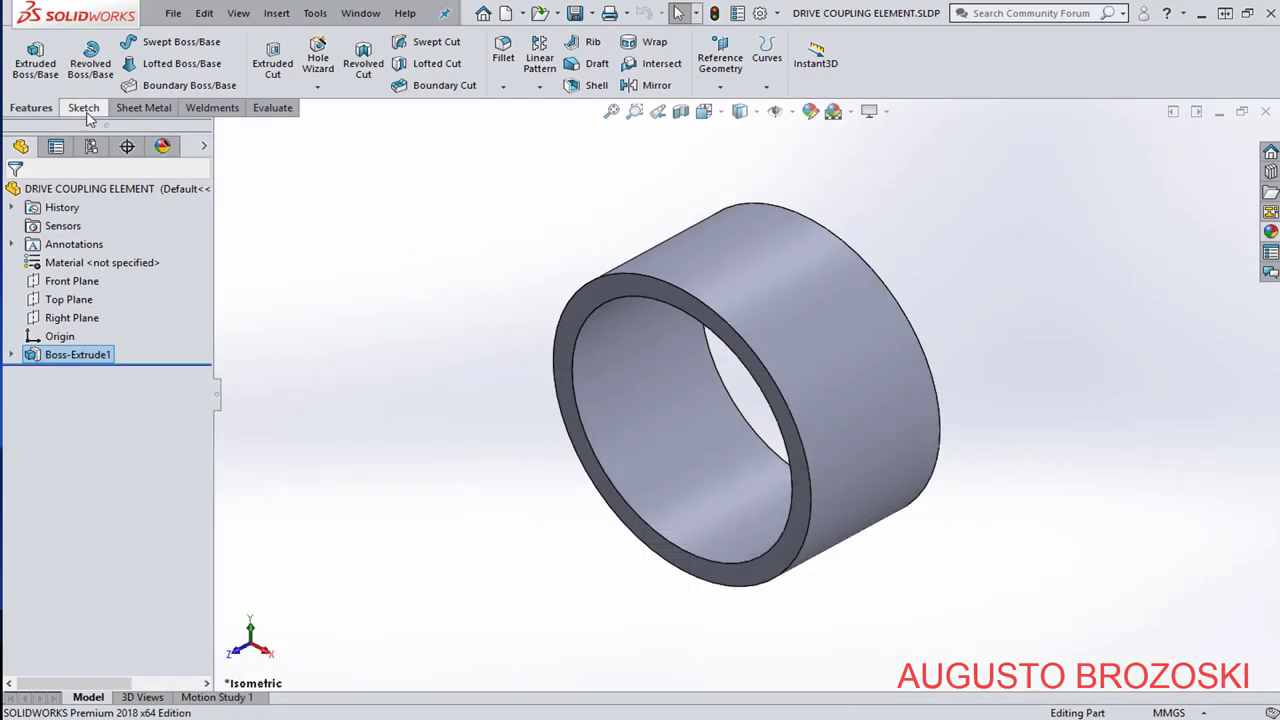
Start Sketch2 on the Front Plane and view it Normal To.
left_click(86, 109)
left_click(29, 57)
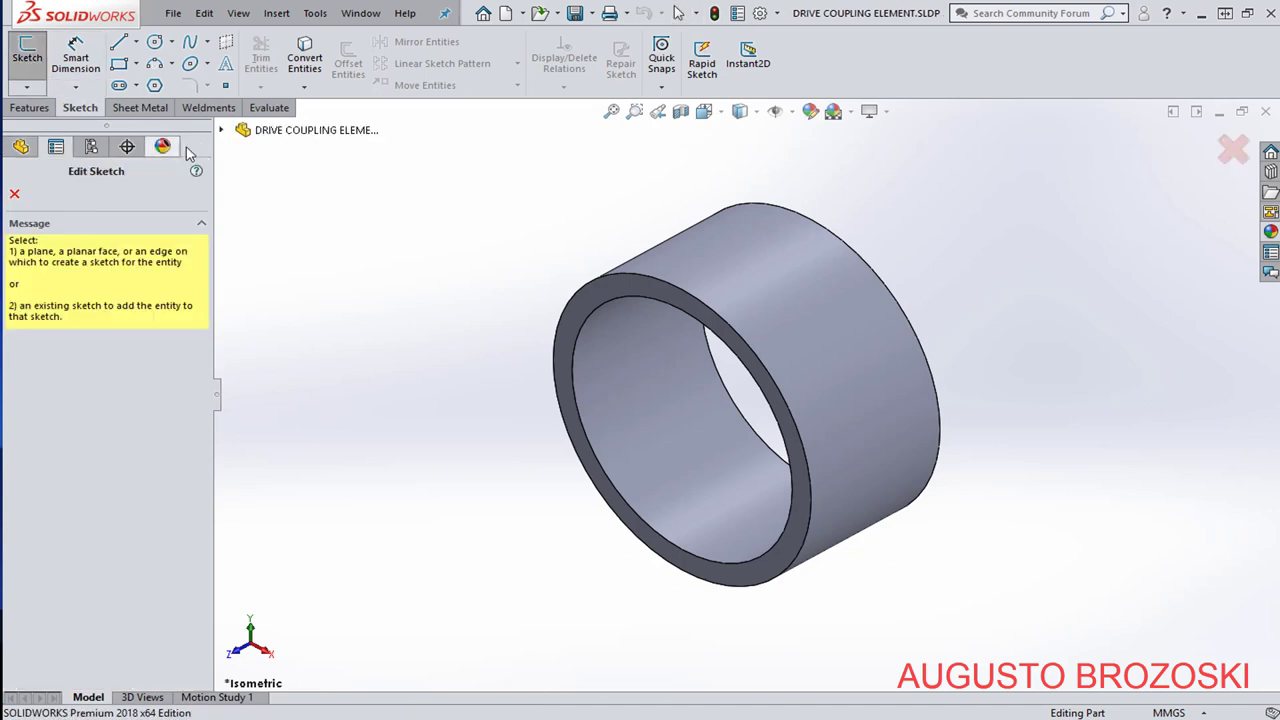
left_click(222, 131)
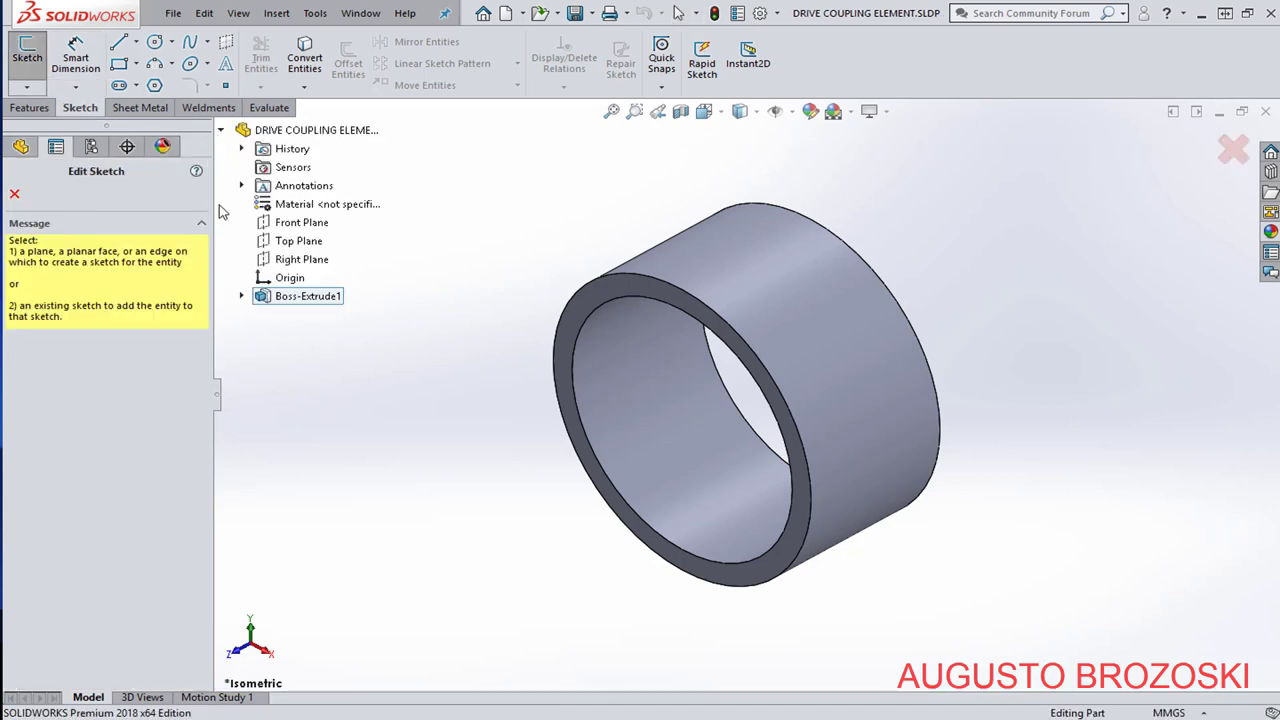
left_click(295, 223)
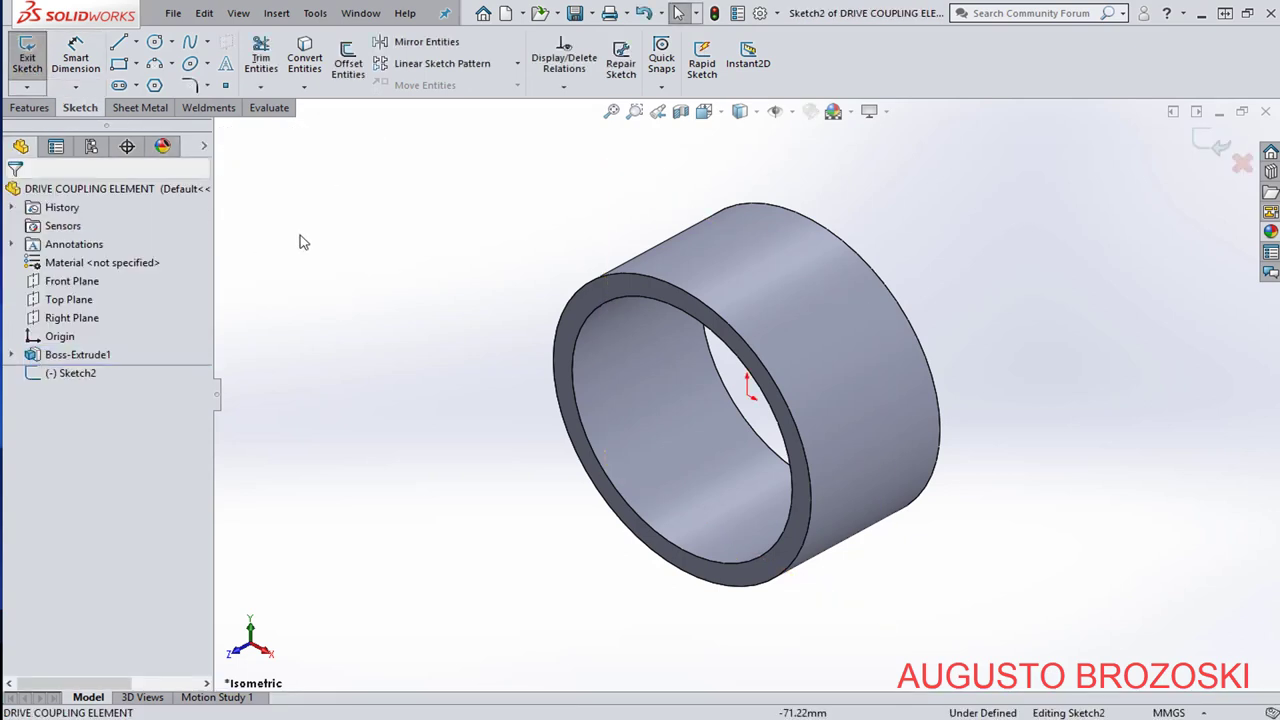
right_click(85, 376)
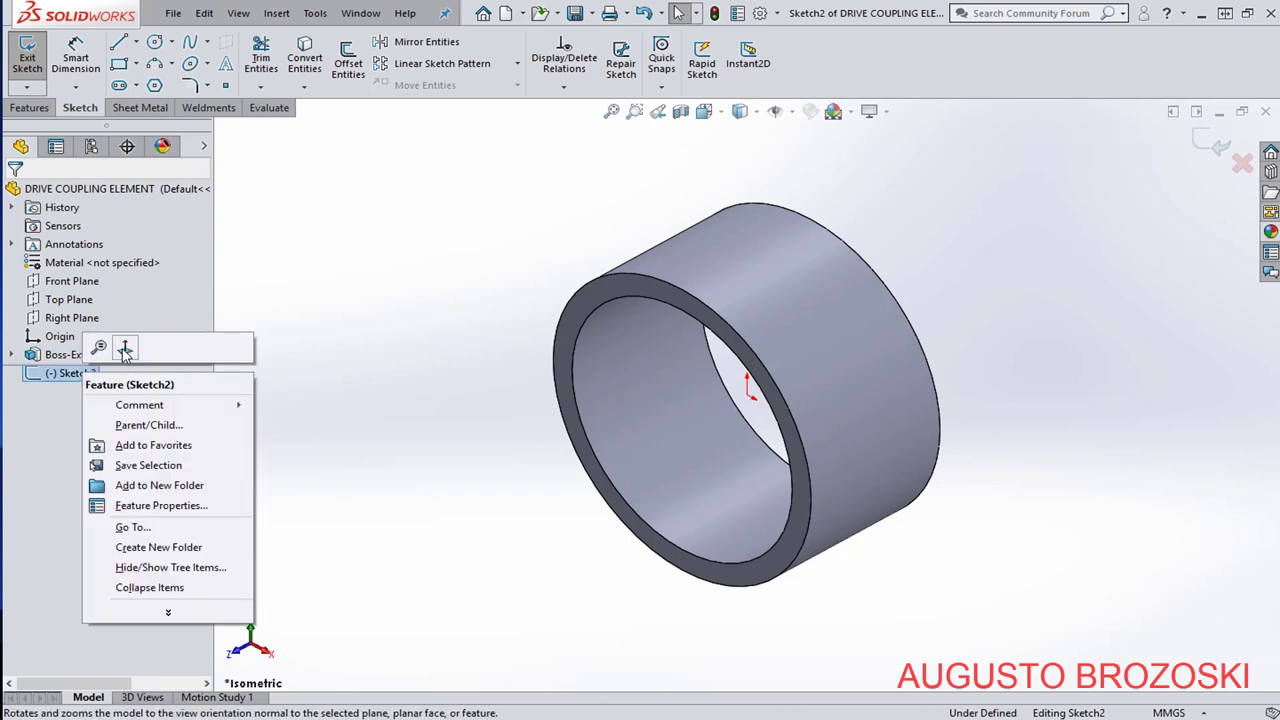
left_click(124, 348)
scroll(737, 392, "up", 5)
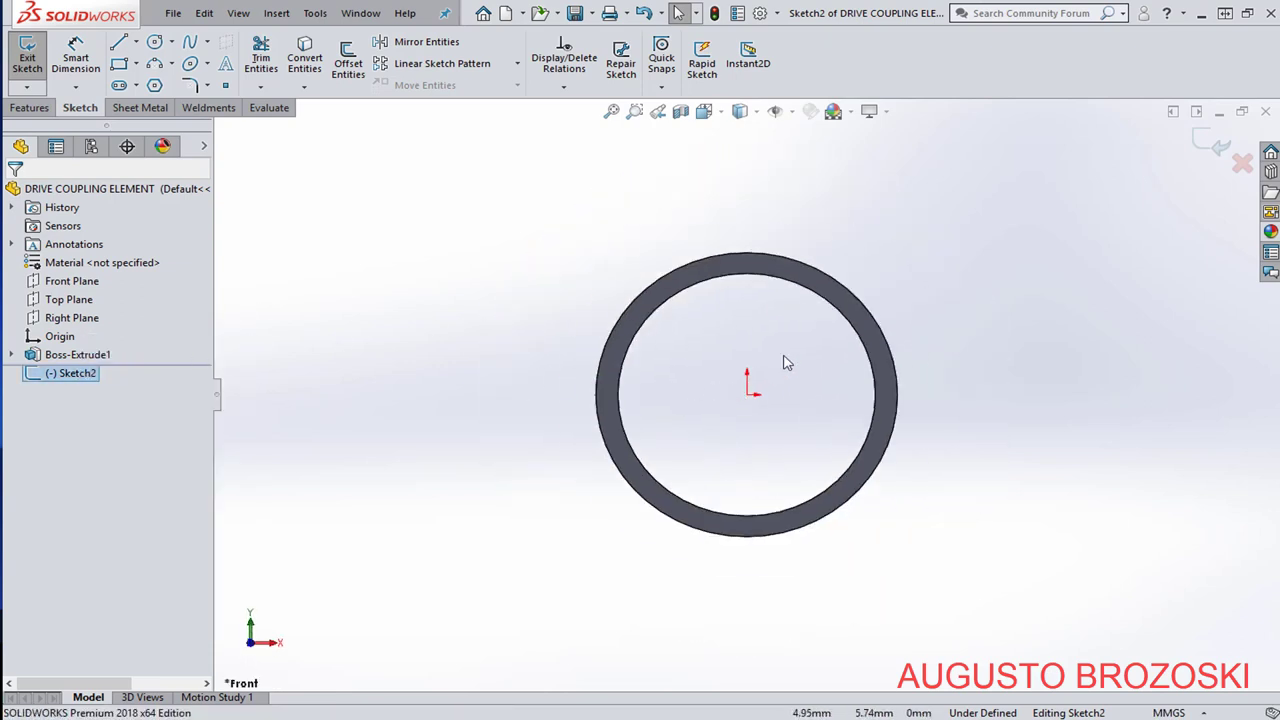
scroll(760, 250, "down", 3)
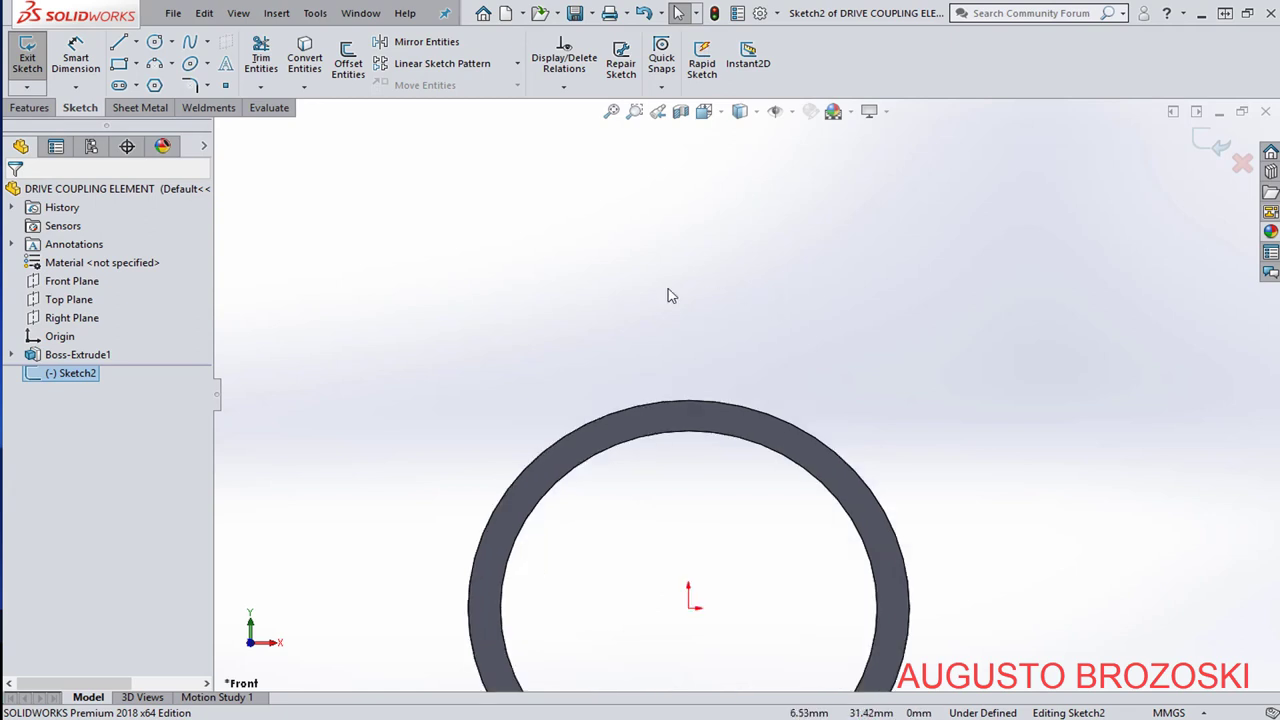
Draw two parallel vertical lines rising from the ring's outer edge.
left_click(118, 42)
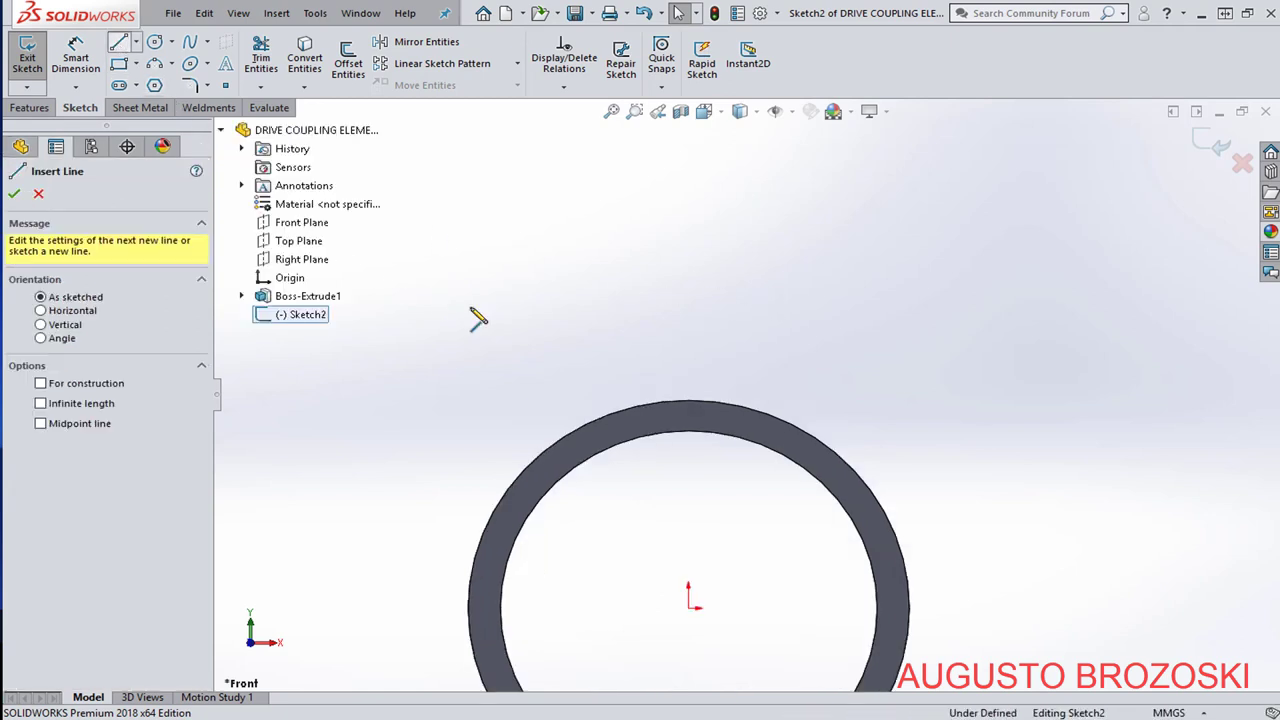
left_click(638, 410)
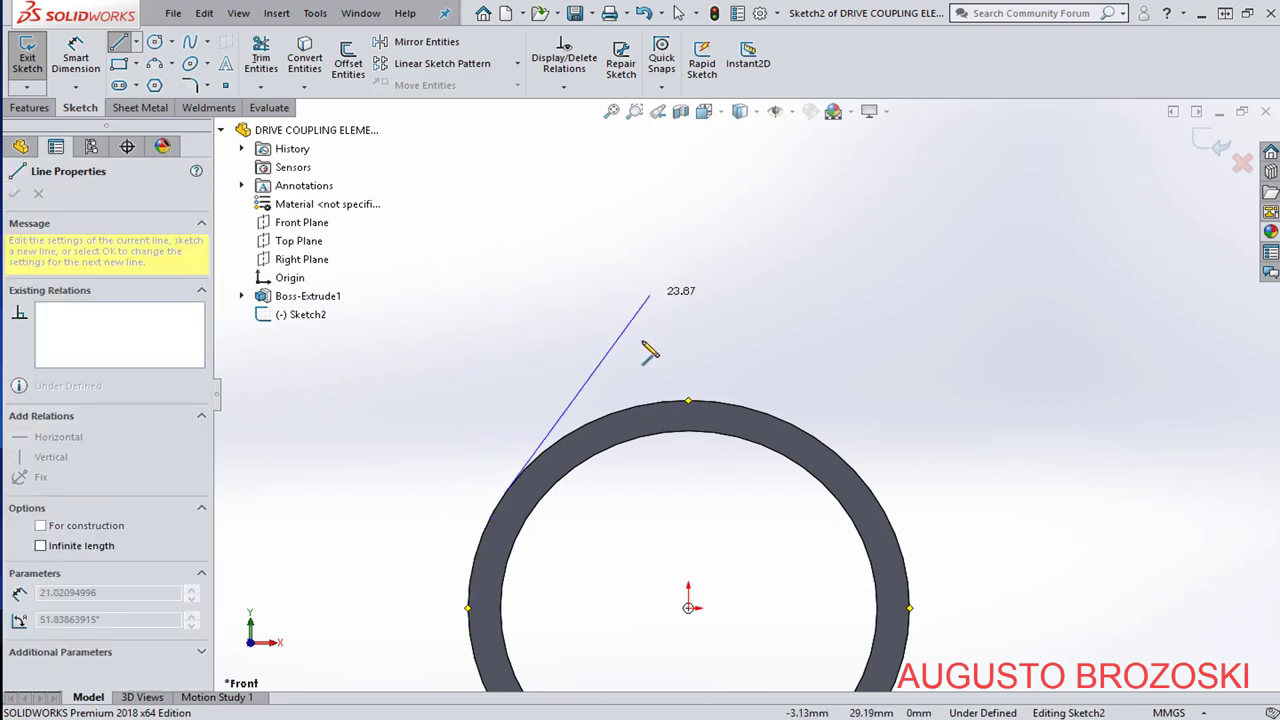
key("Escape")
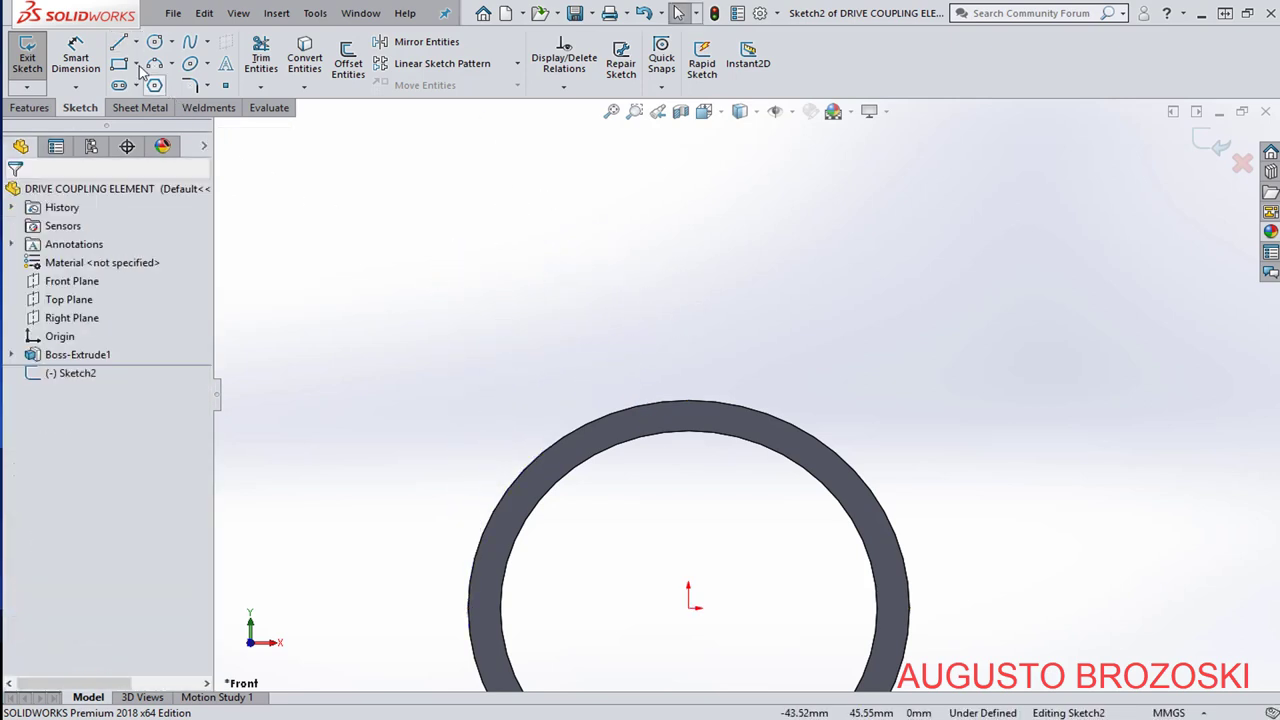
left_click(119, 44)
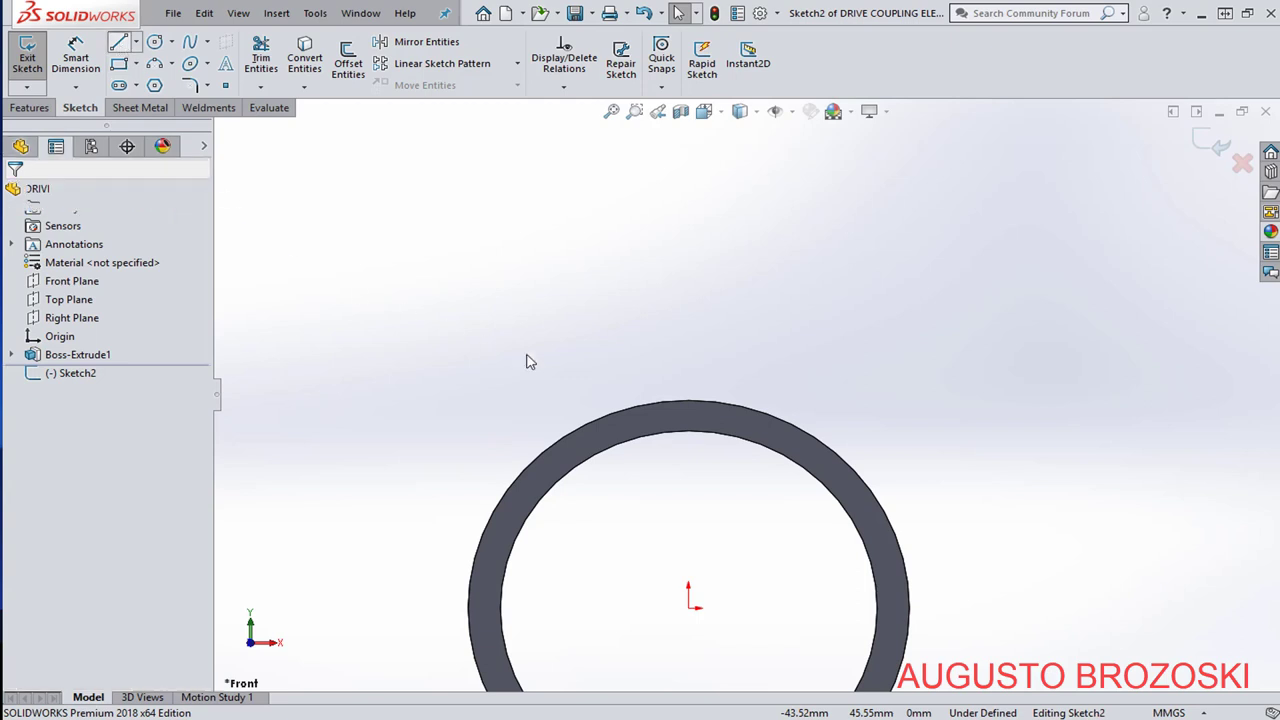
left_click(637, 418)
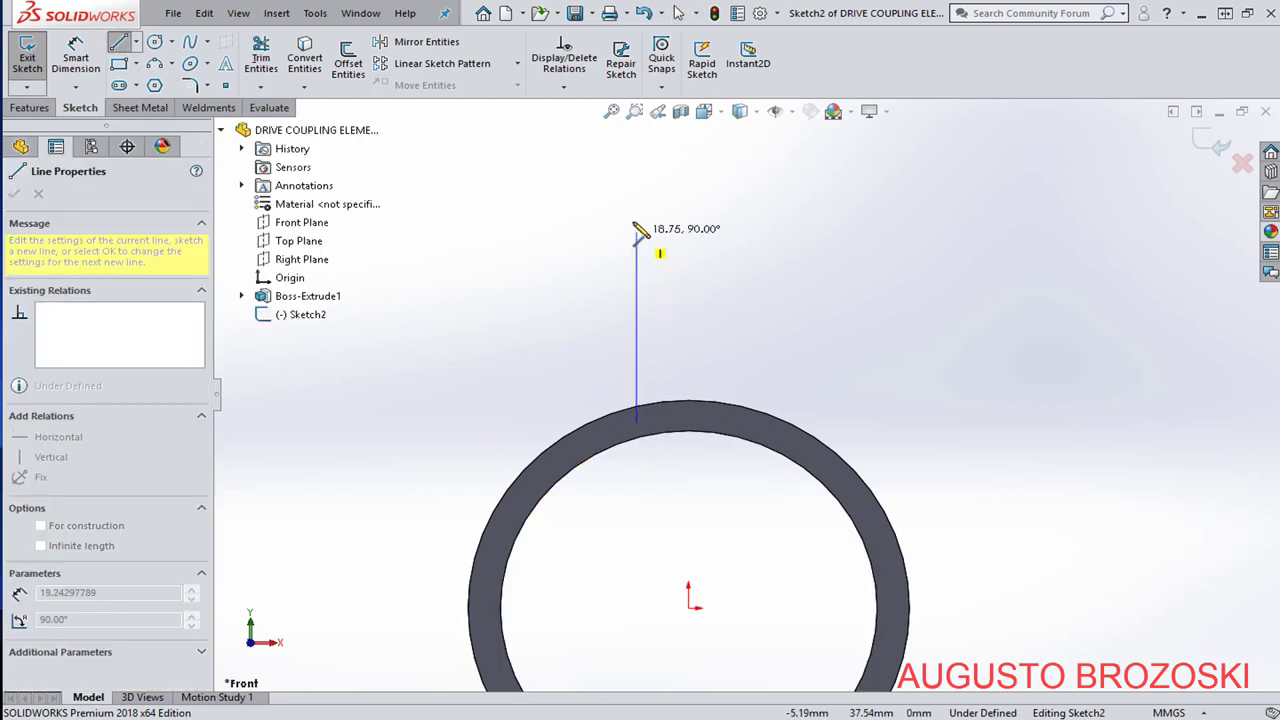
left_click(637, 193)
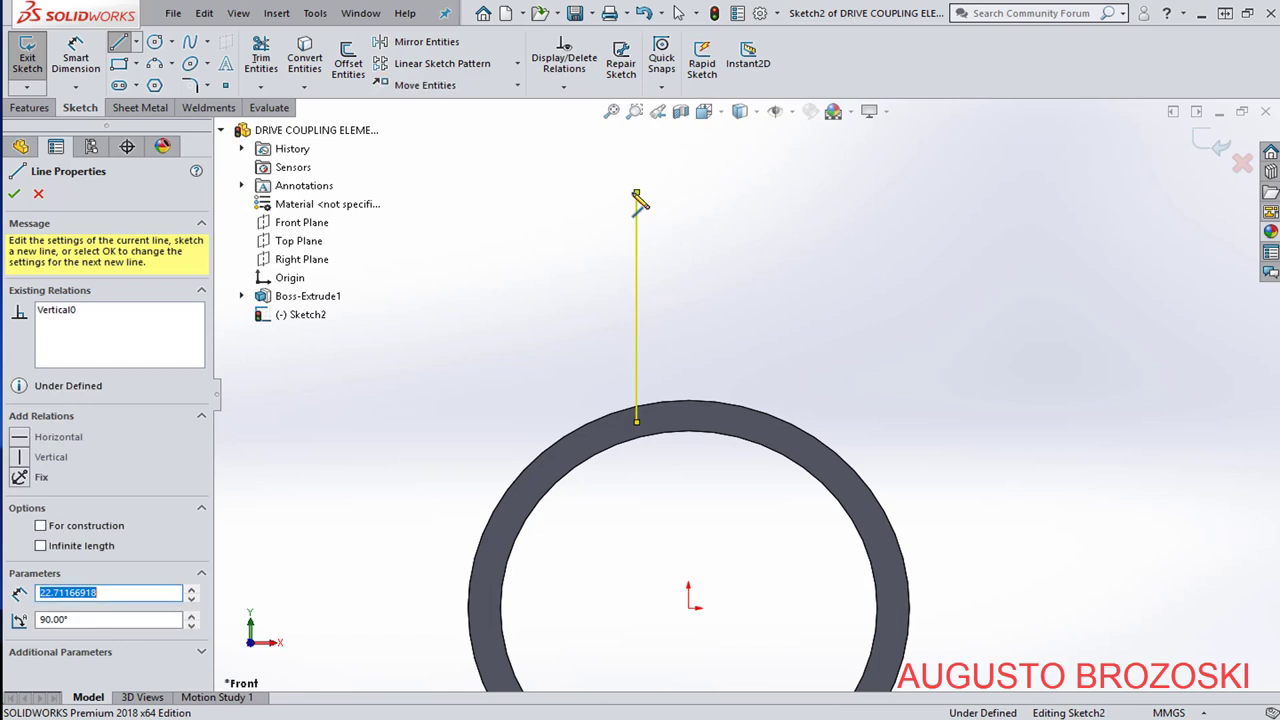
key("Escape")
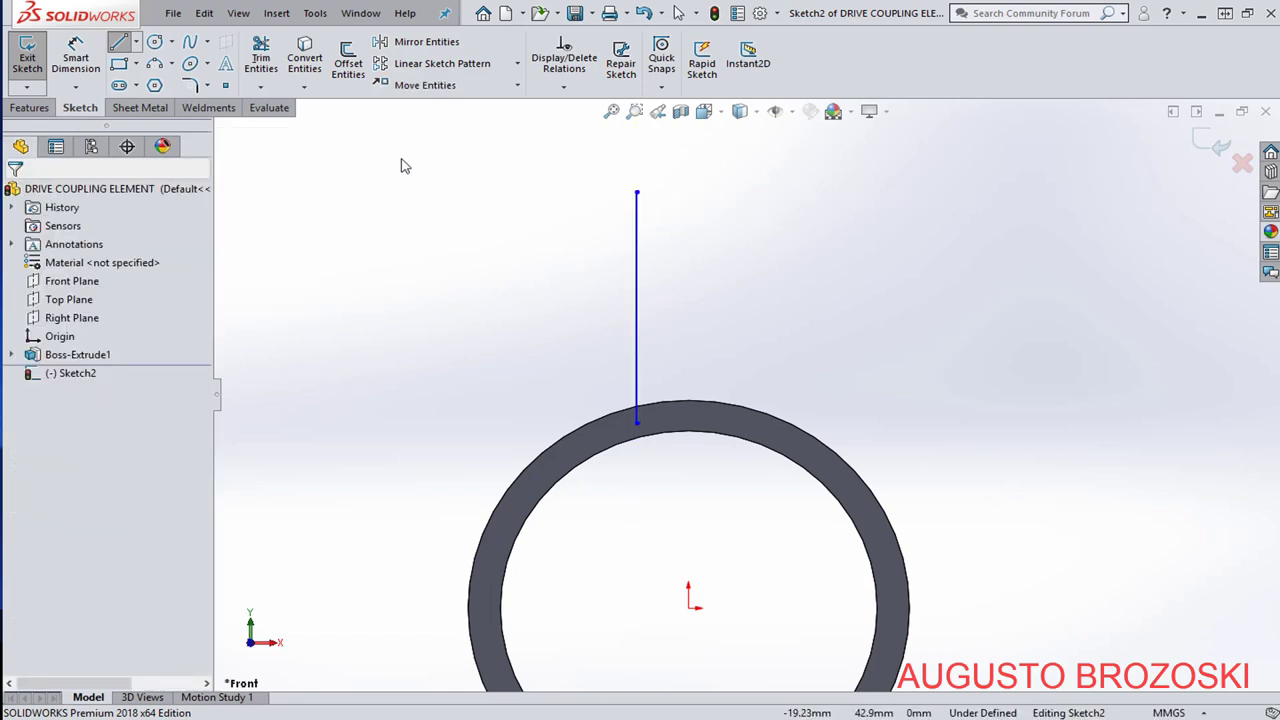
key("Return")
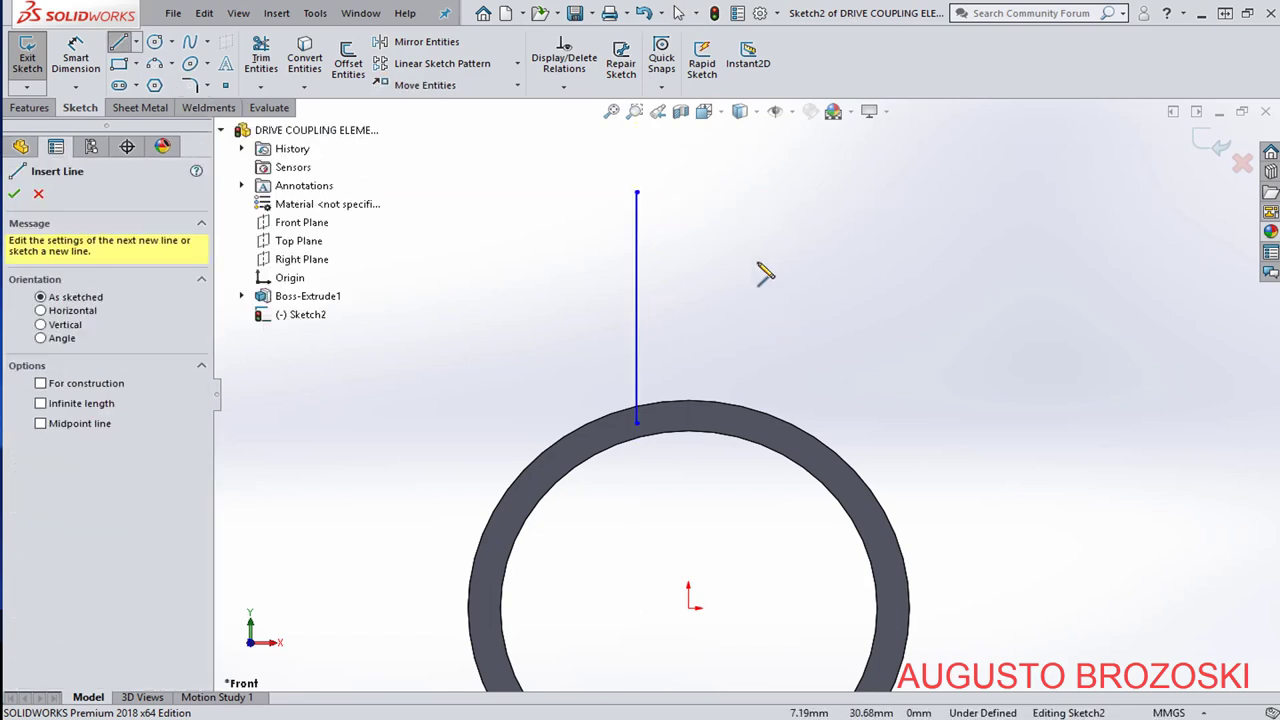
left_click(727, 192)
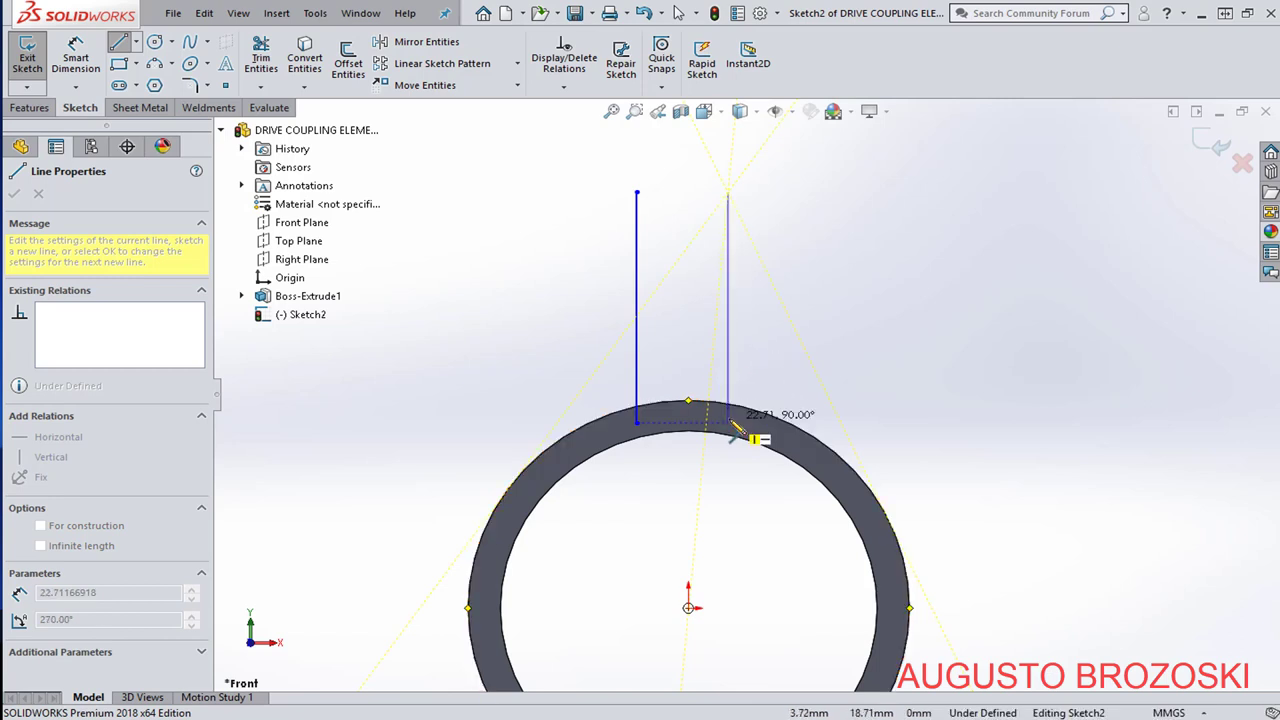
left_click(728, 421)
key("Escape")
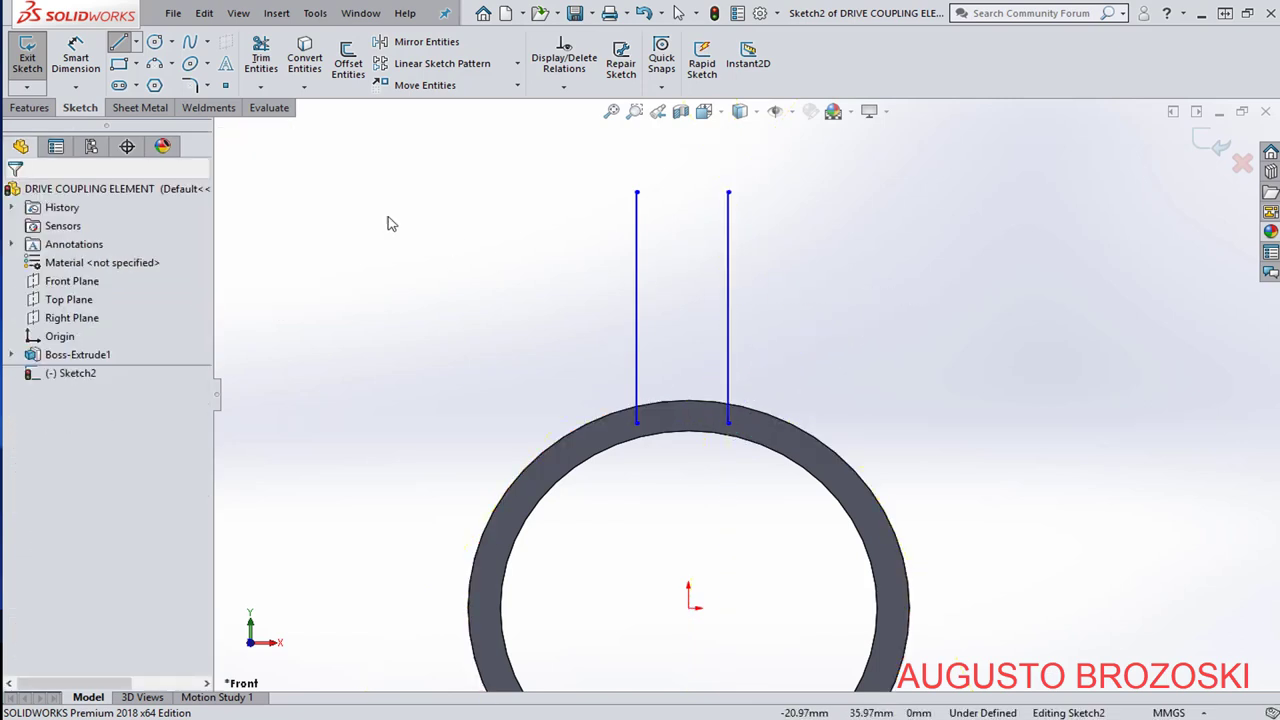
left_click(155, 41)
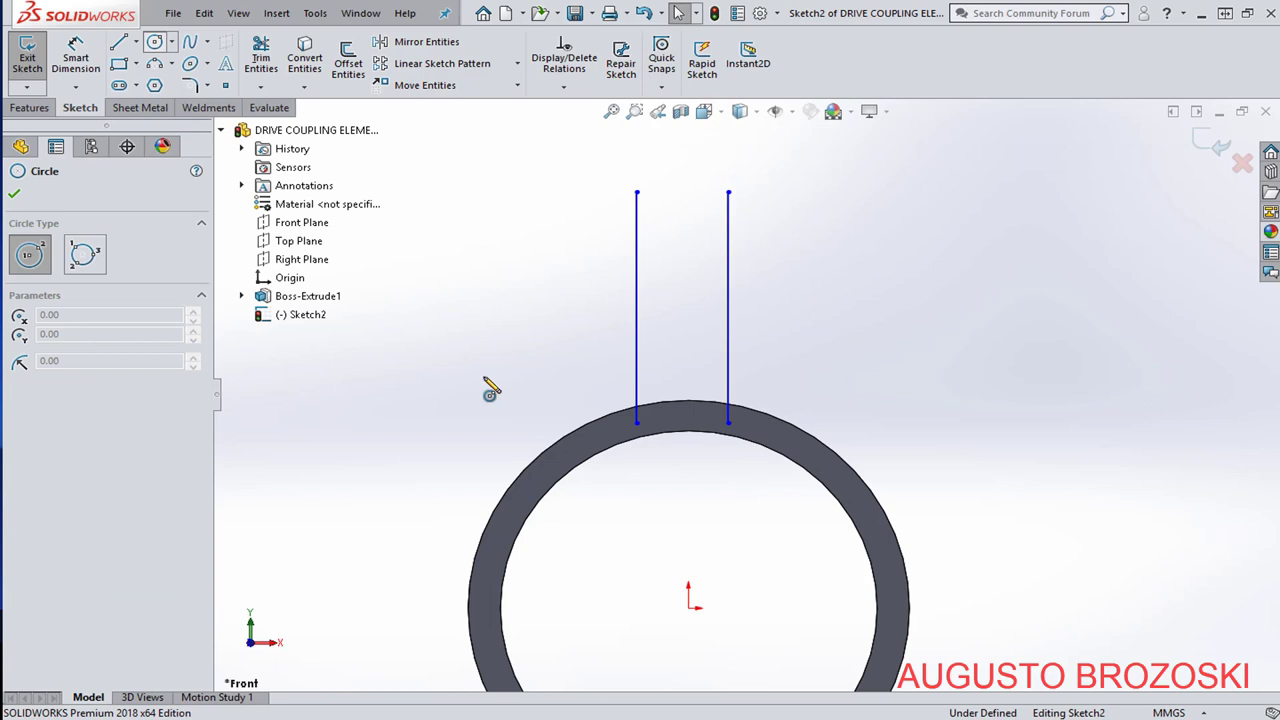
Draw a circle centred on the origin just above the lines and trim it outside them.
left_click(692, 605)
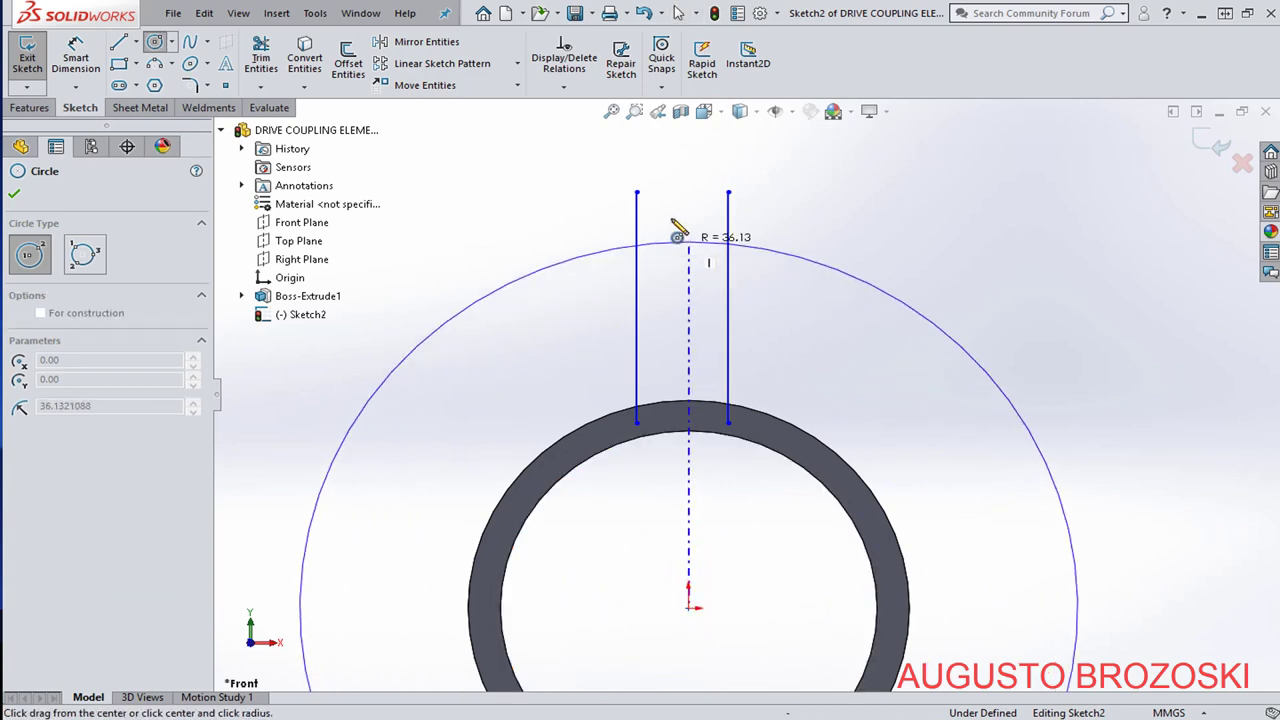
left_click(669, 208)
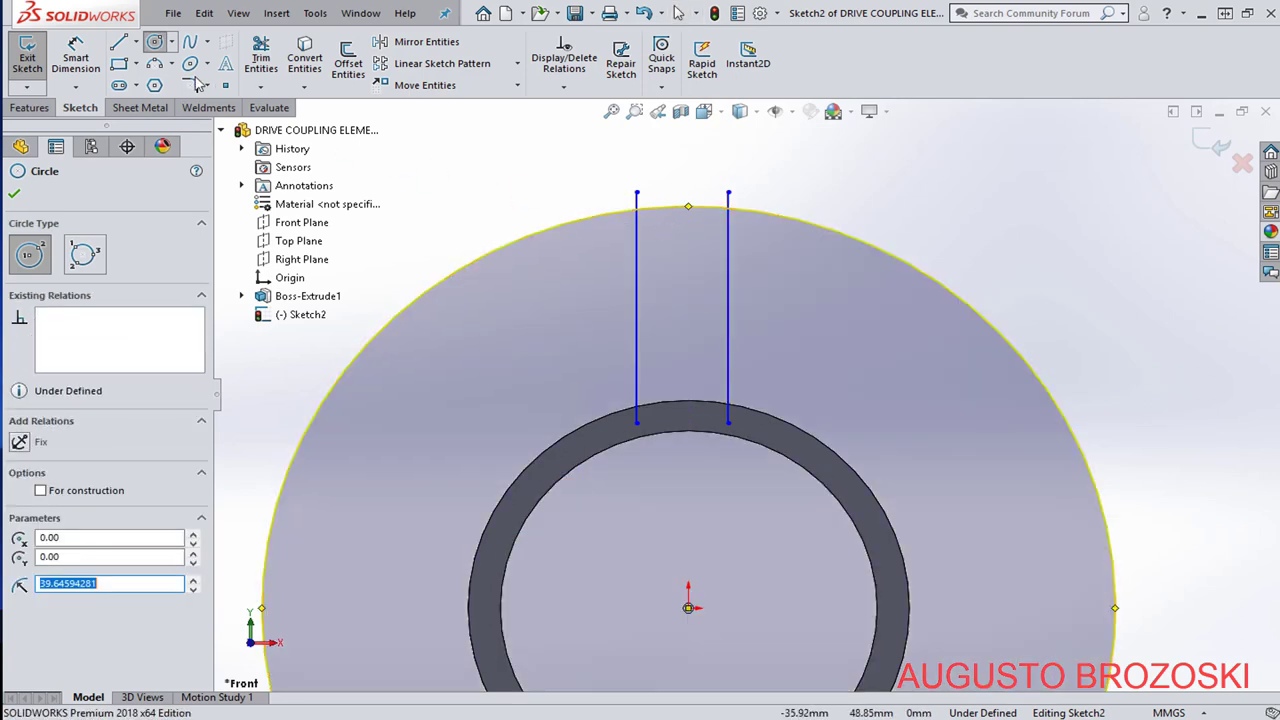
left_click(261, 55)
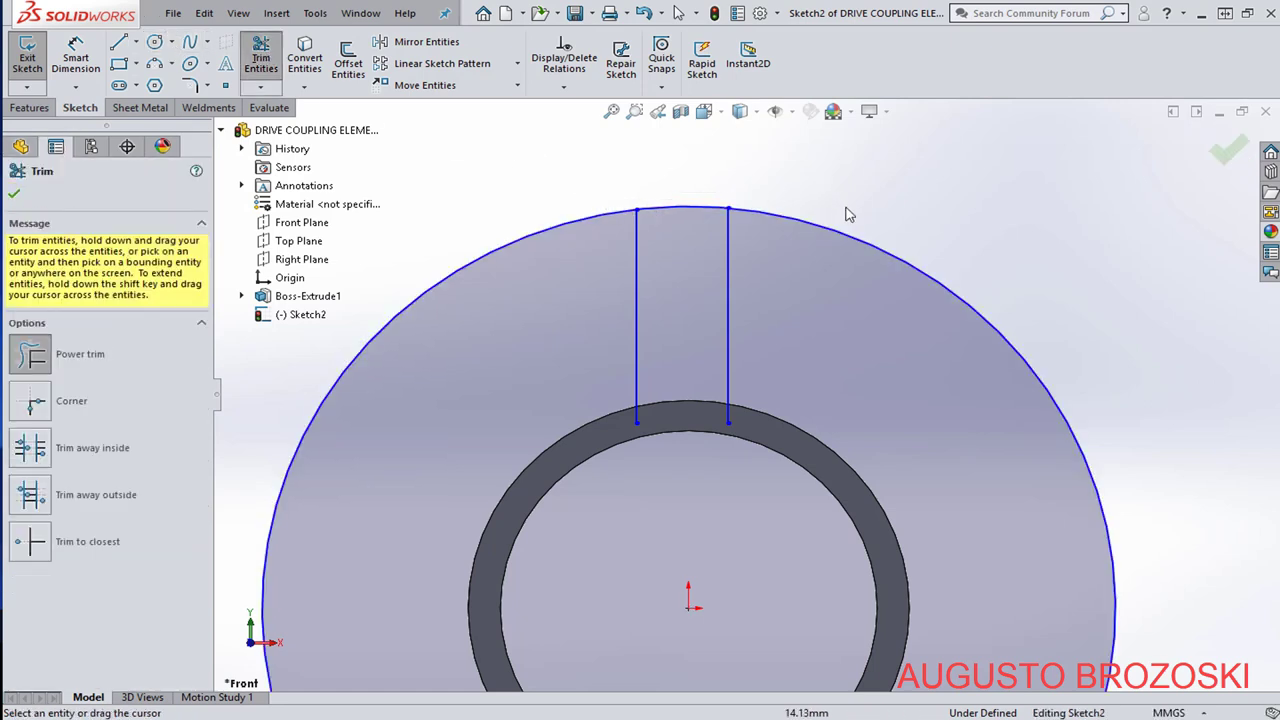
left_click_drag(849, 214, 831, 231)
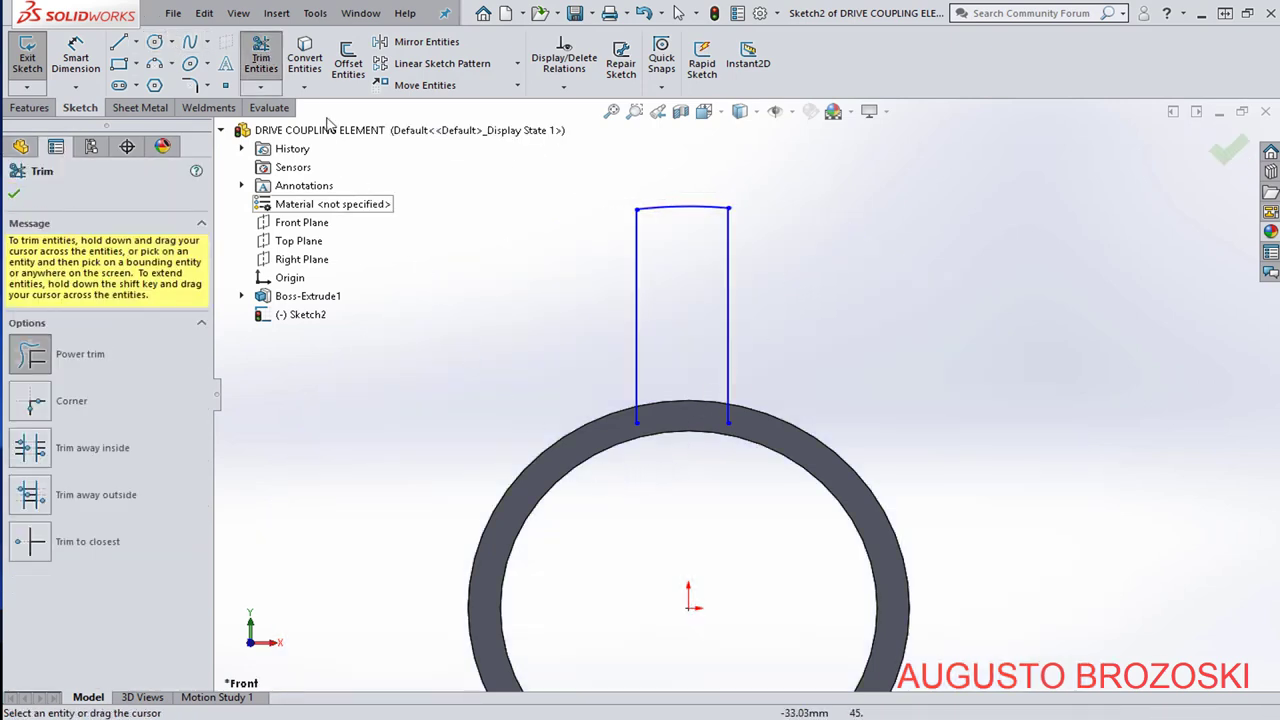
Convert the ring's outer edge into the sketch and trim it to the slot between the lines.
left_click(305, 55)
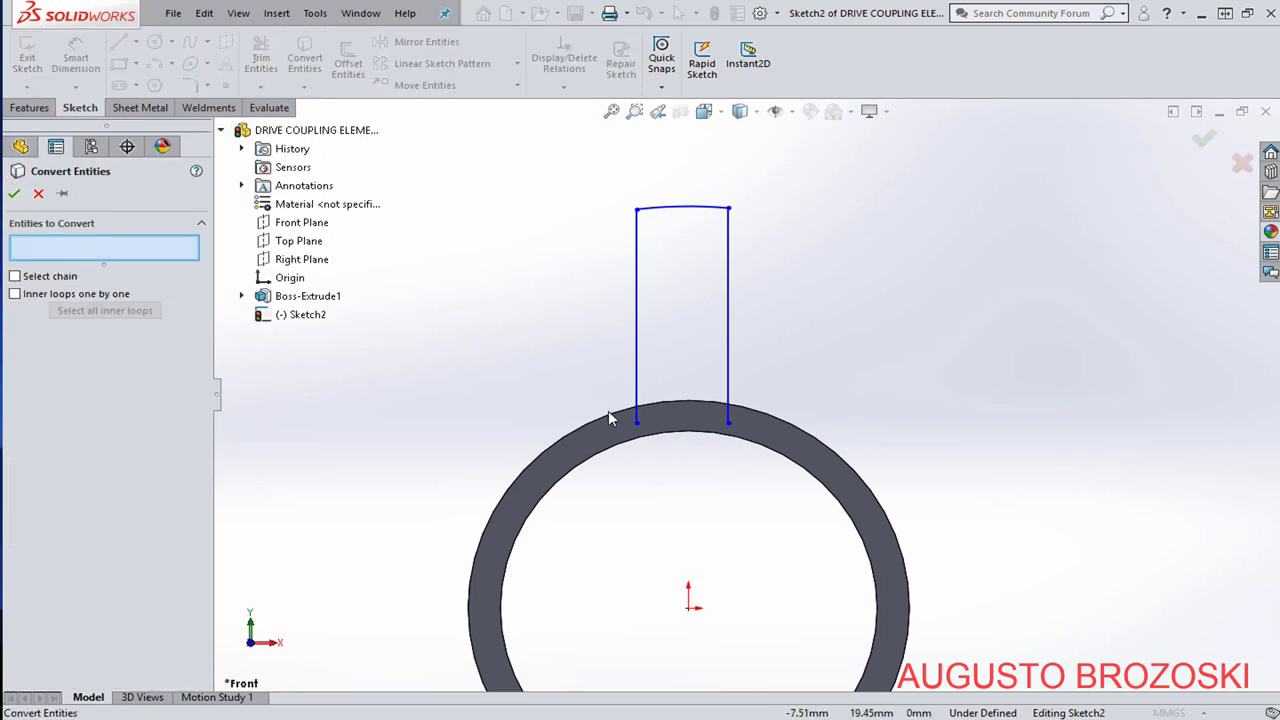
left_click(609, 411)
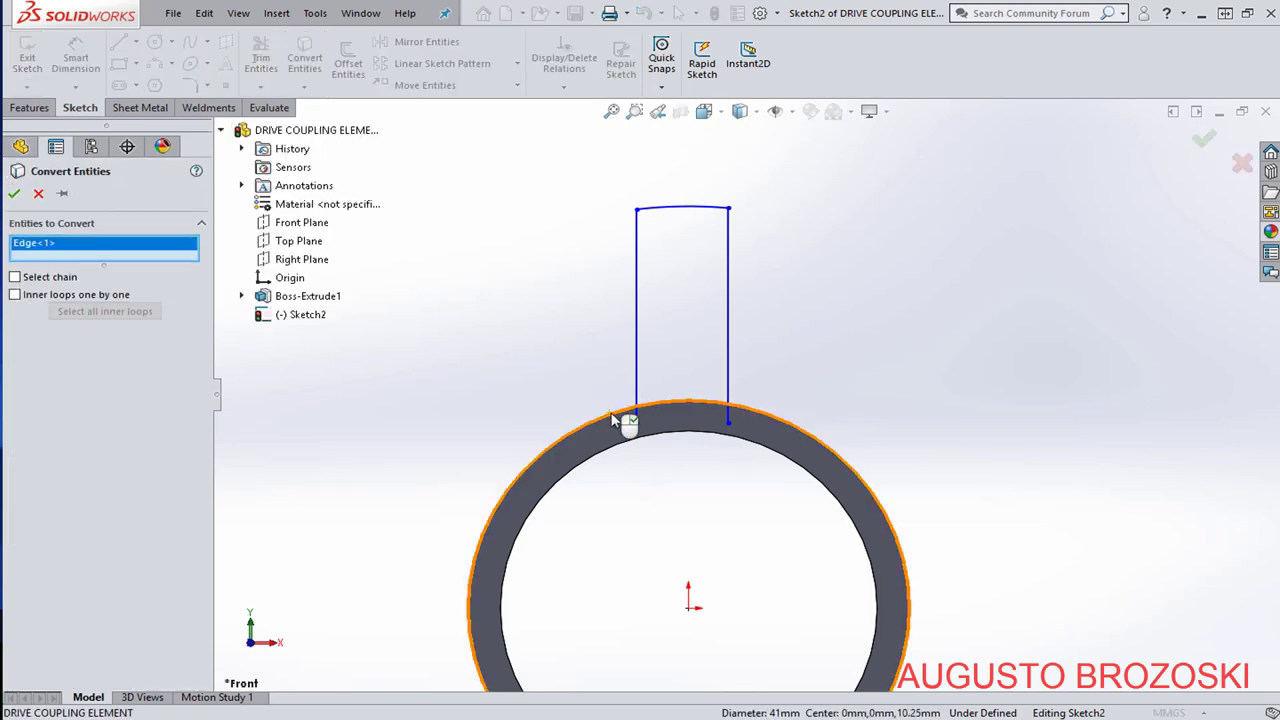
left_click(15, 194)
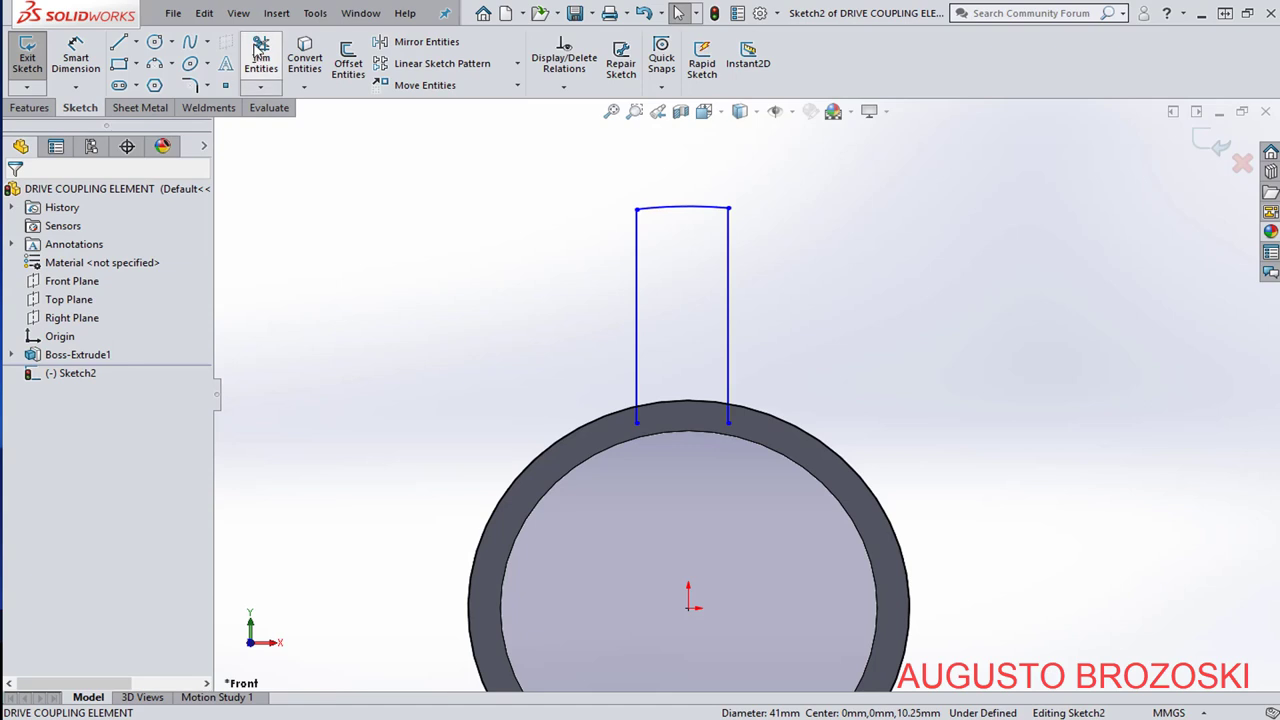
key("t")
scroll(711, 477, "down", 3)
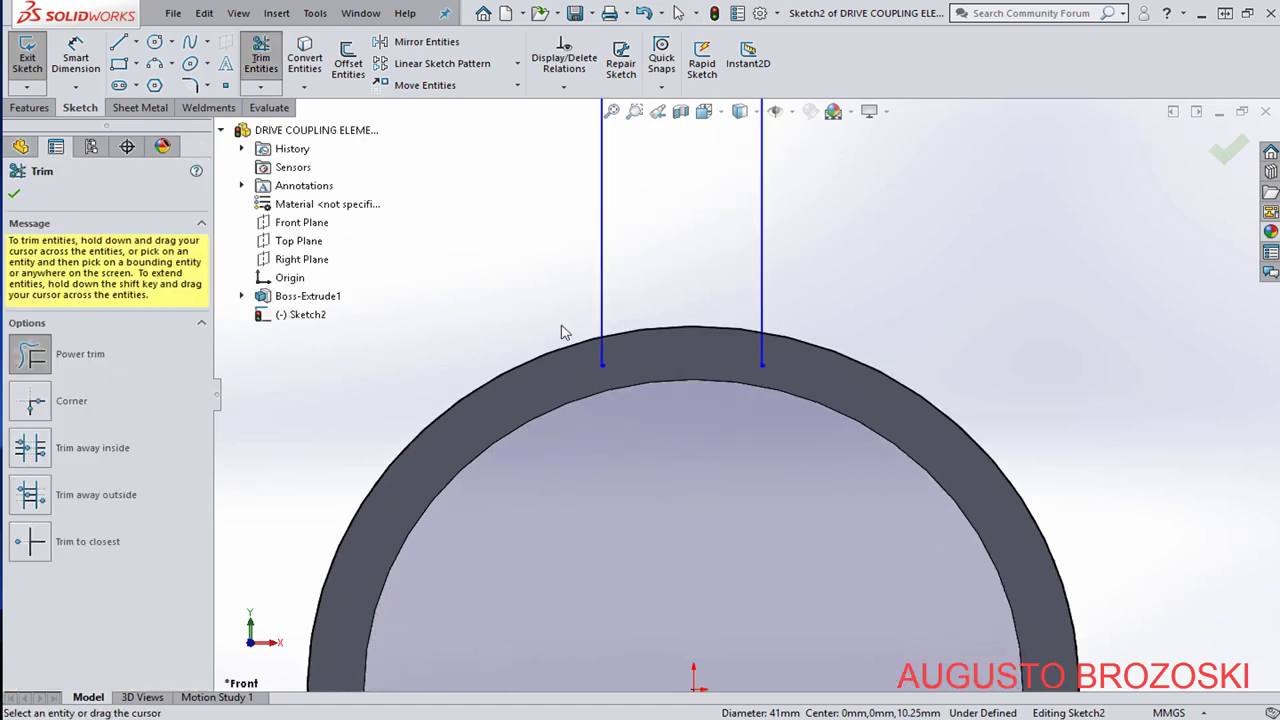
left_click_drag(563, 332, 578, 360)
left_click_drag(817, 346, 822, 348)
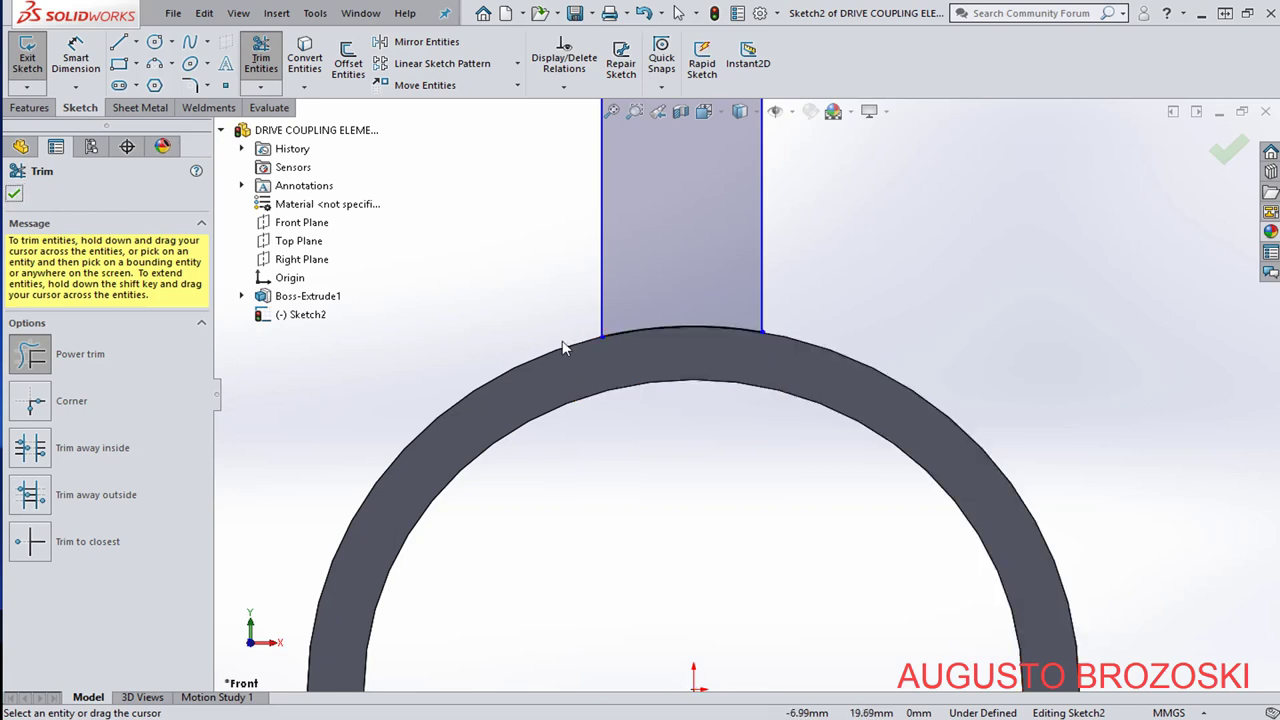
scroll(590, 343, "up", 4)
scroll(830, 208, "down", 2)
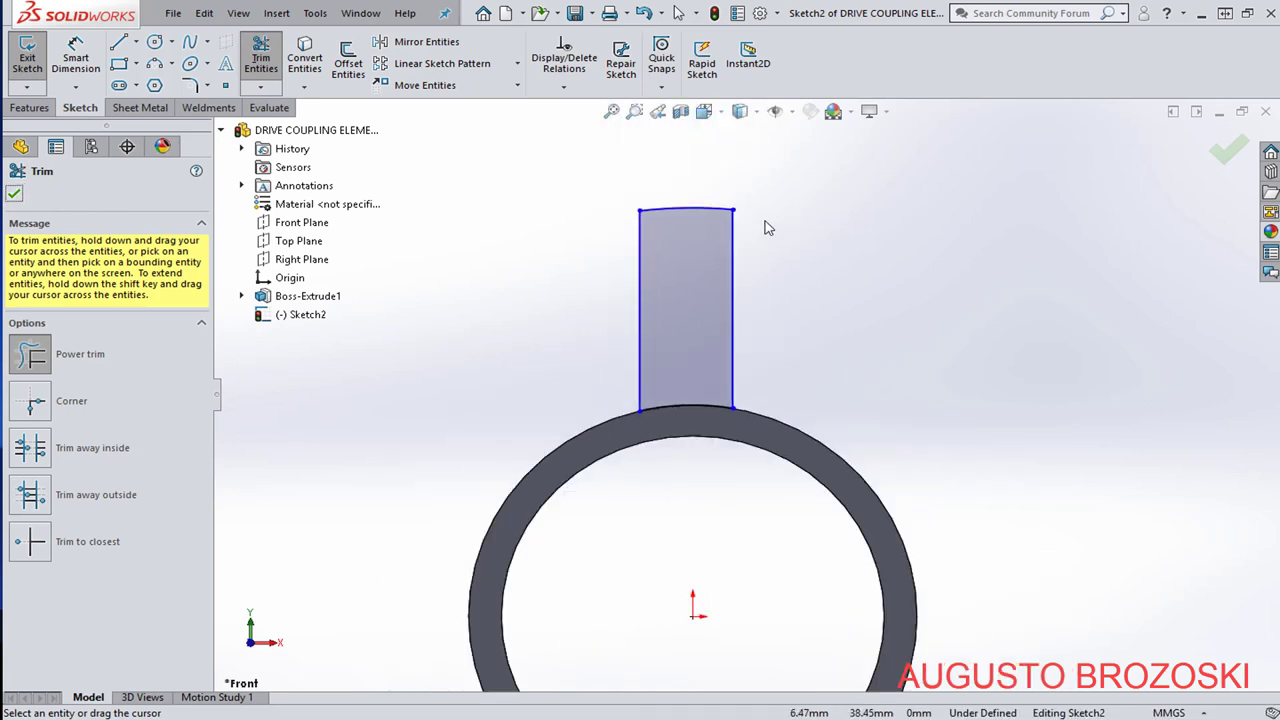
key("Escape")
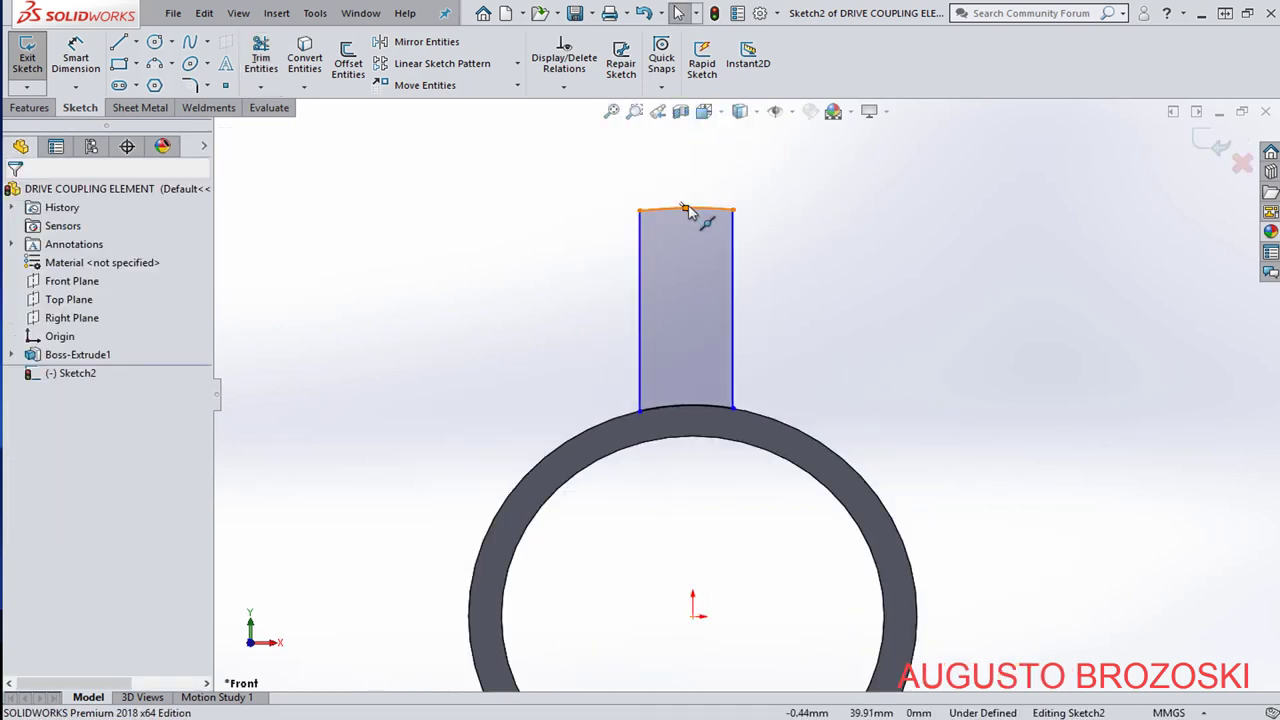
Add a Vertical relation between the top arc's midpoint and the origin.
left_click(687, 212)
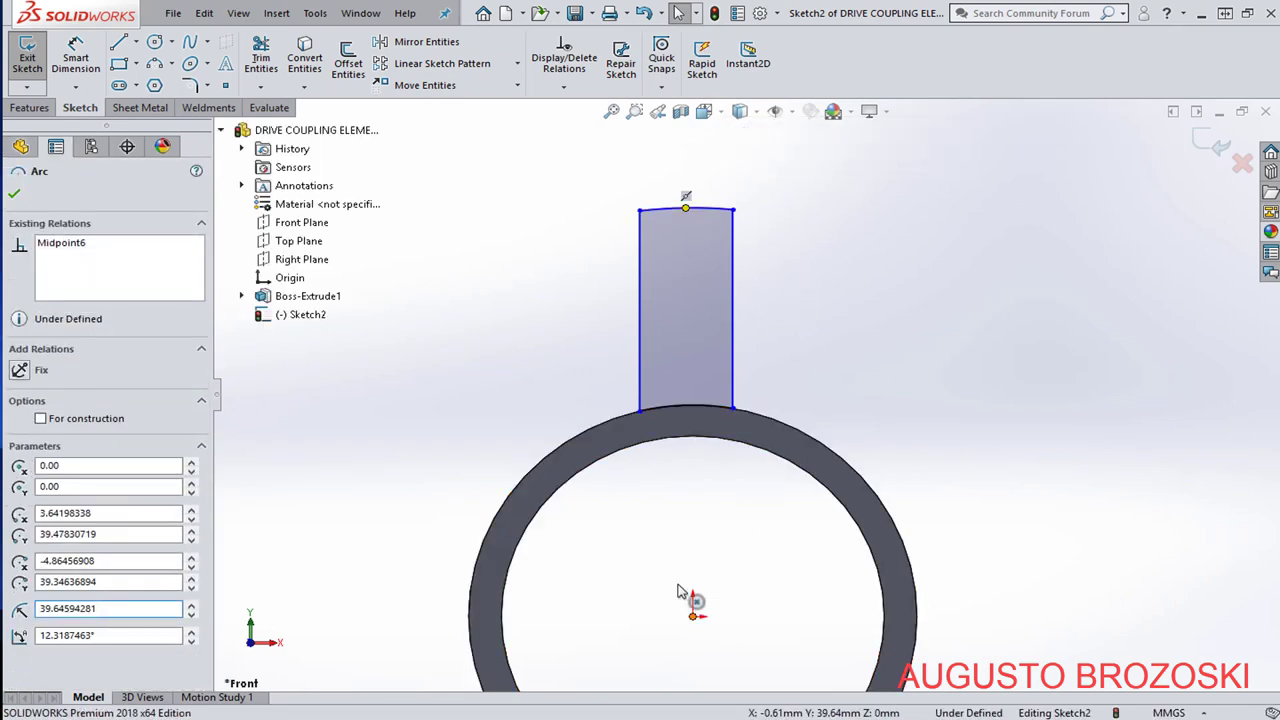
left_click(692, 616)
left_click(685, 208, "ctrl")
left_click(19, 484)
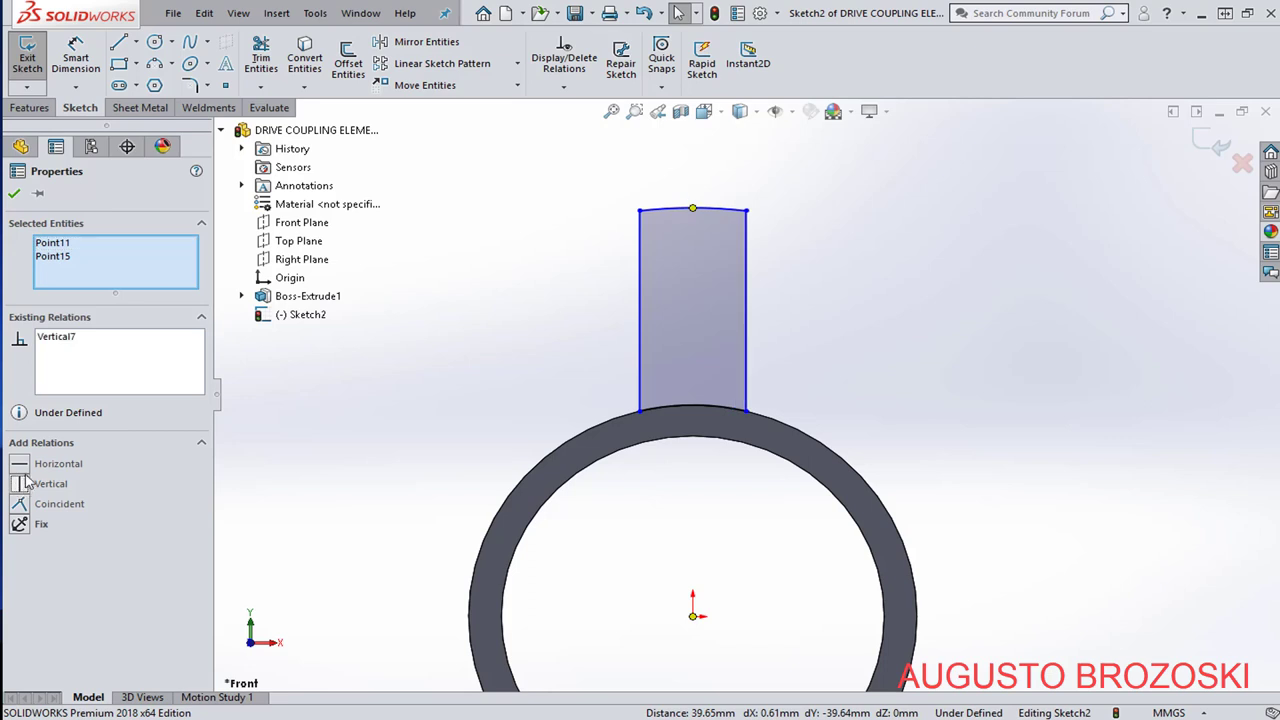
left_click(14, 193)
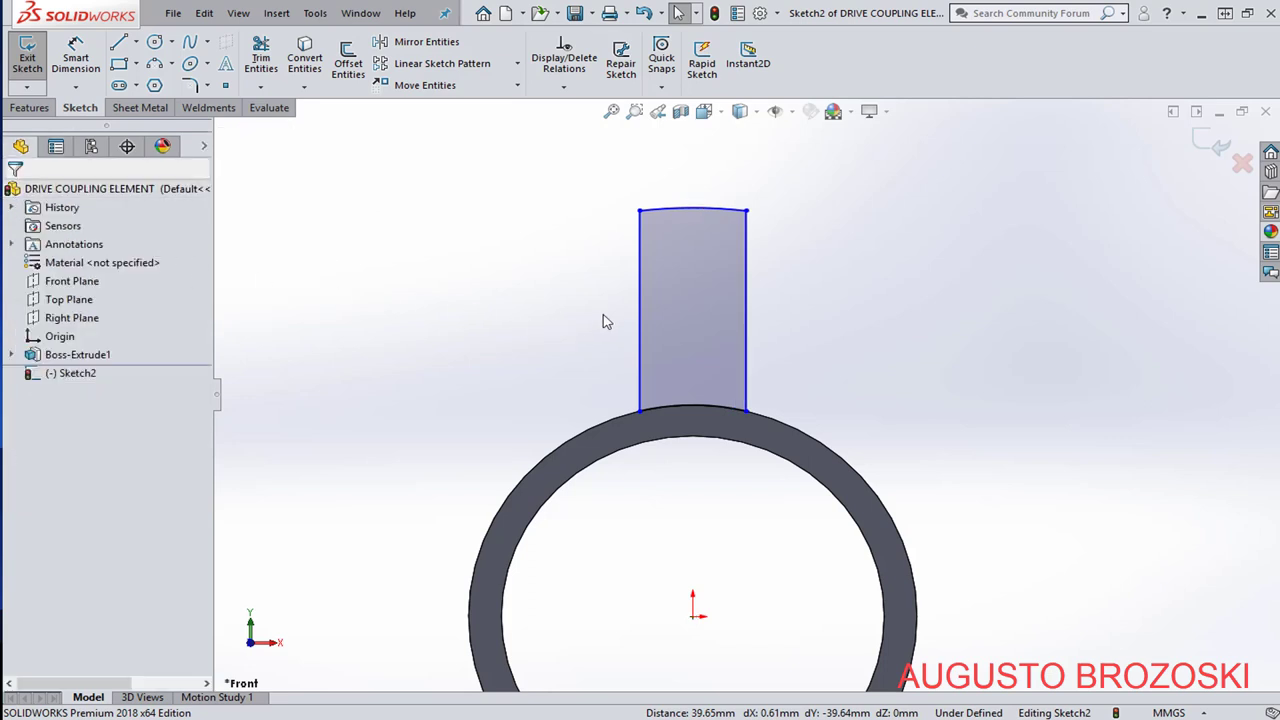
Dimension the top arc R40 and the spoke width 10 mm, then exit Sketch2.
left_click(75, 57)
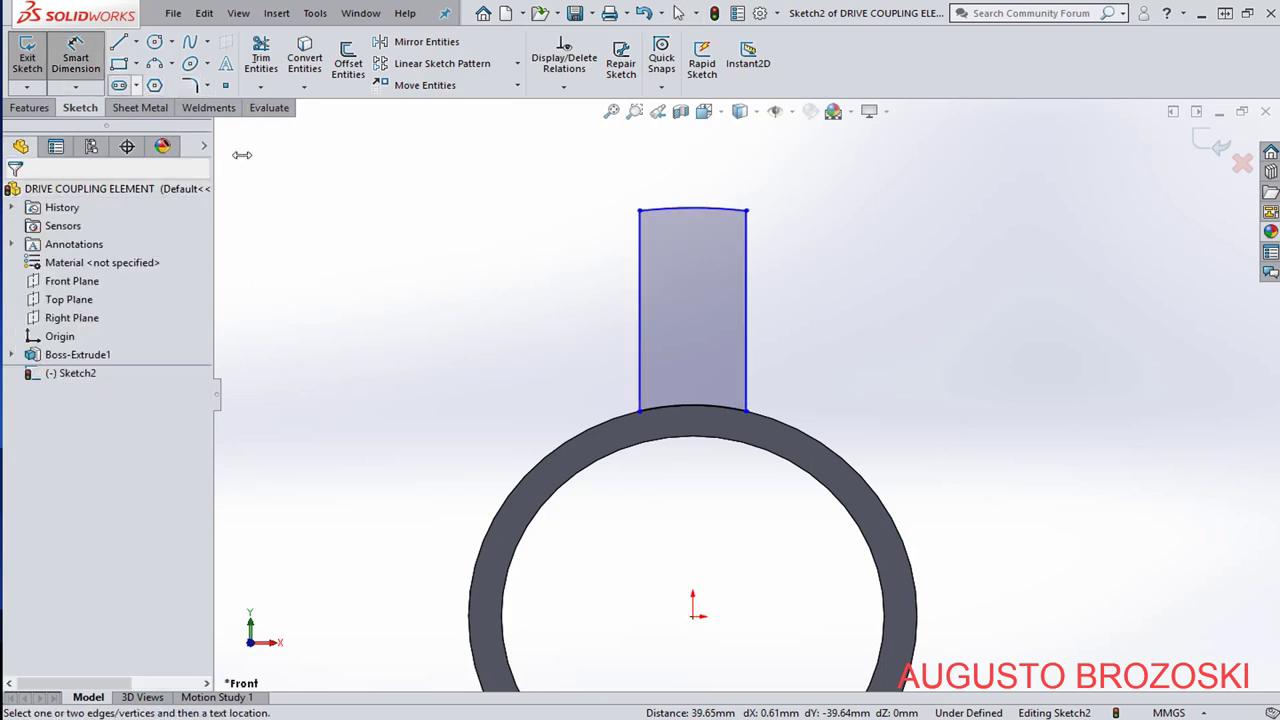
left_click(675, 211)
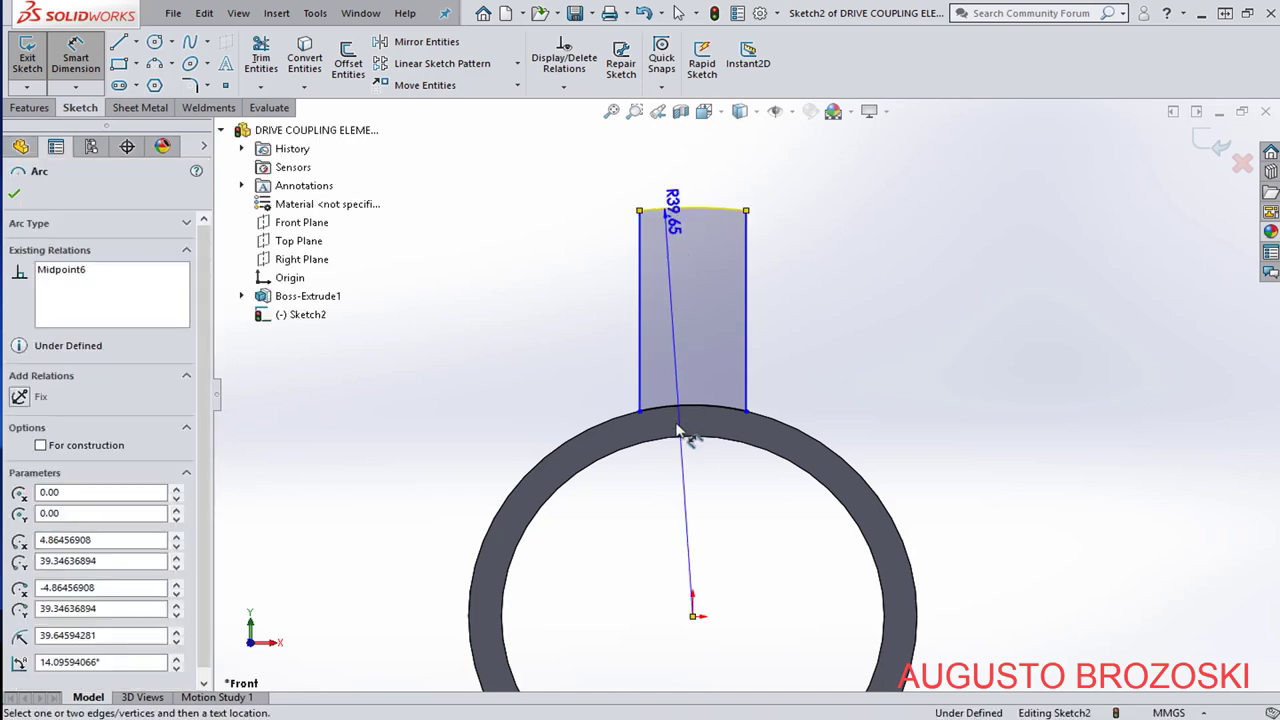
left_click(672, 476)
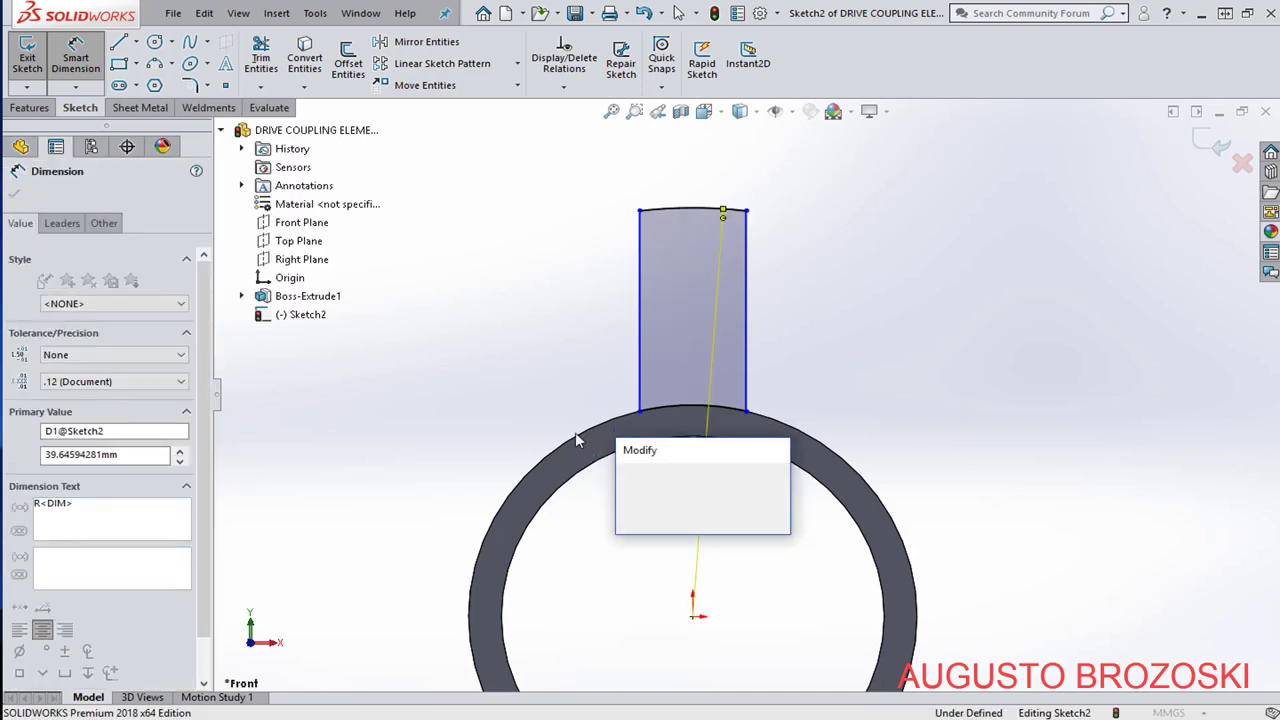
type("40")
key("Return")
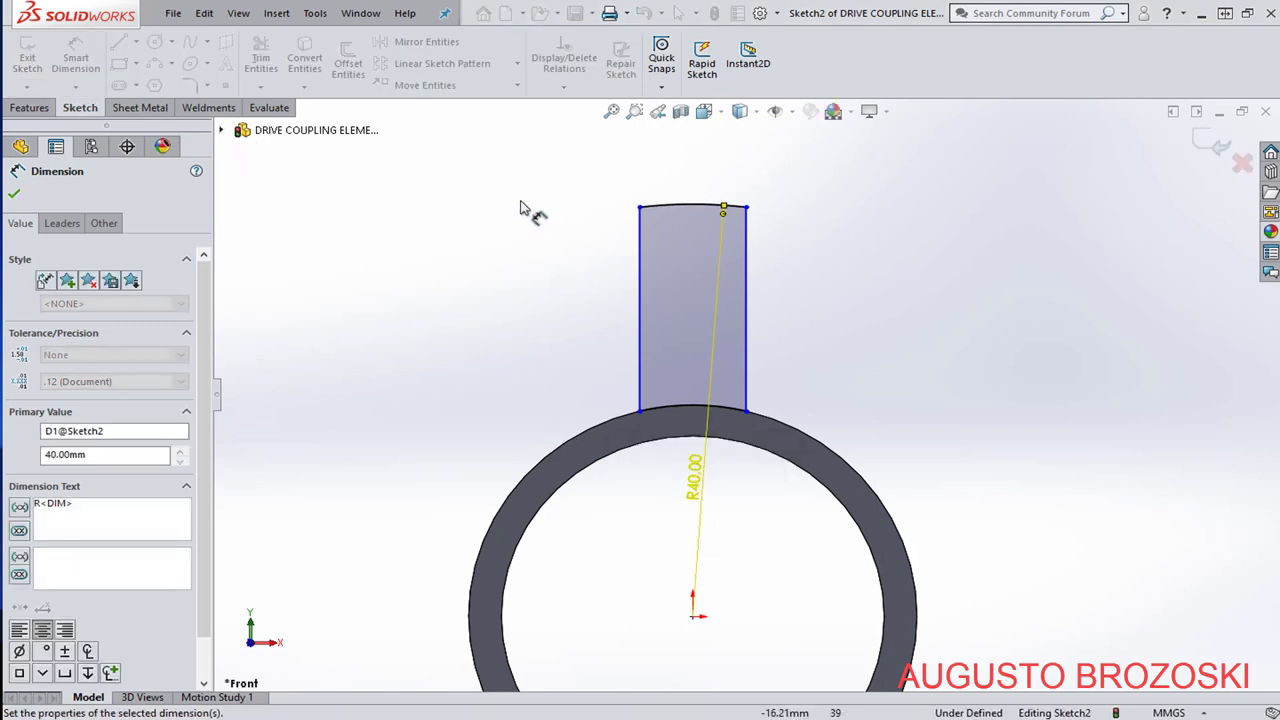
left_click(640, 232)
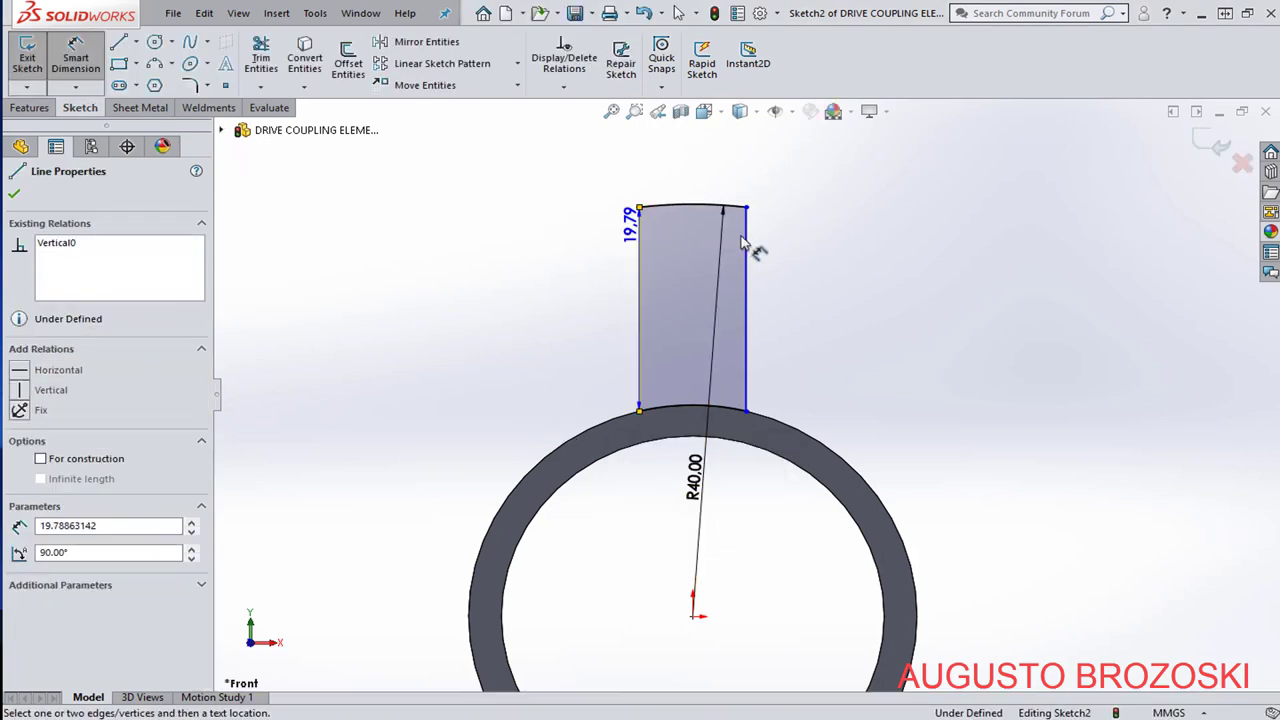
left_click(746, 242)
left_click(718, 172)
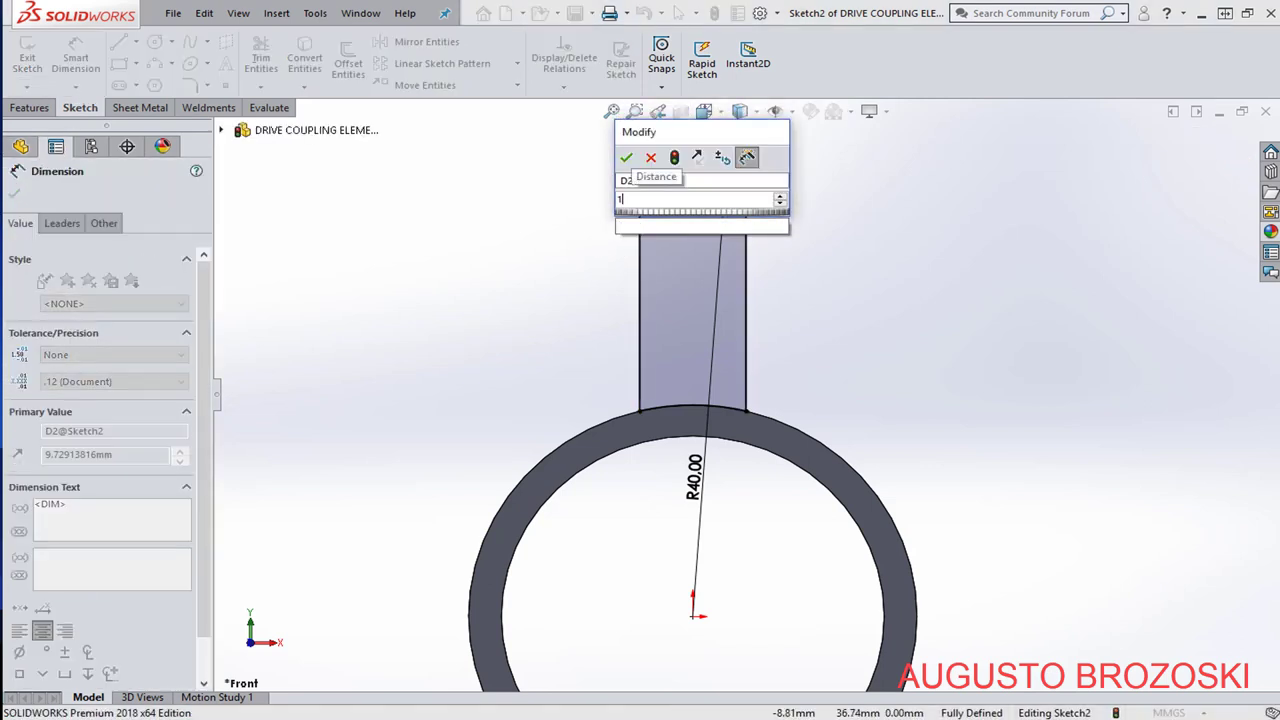
key("Return")
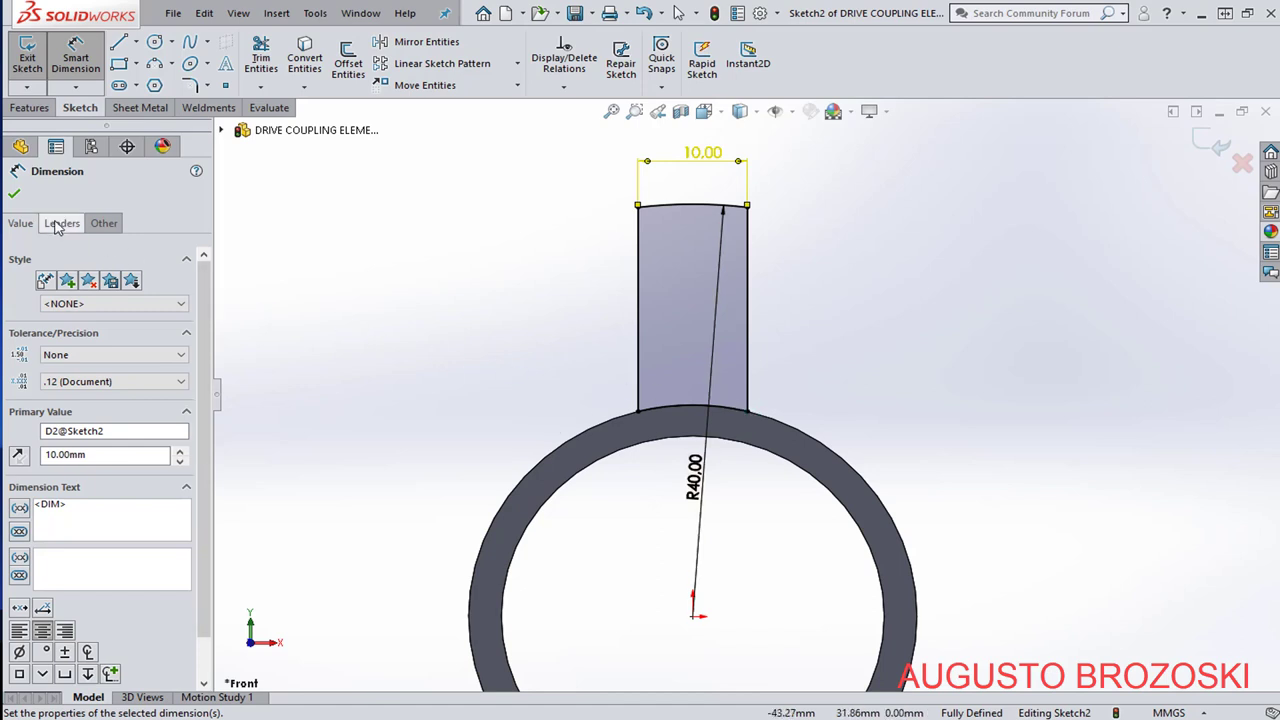
left_click(14, 193)
key("Escape")
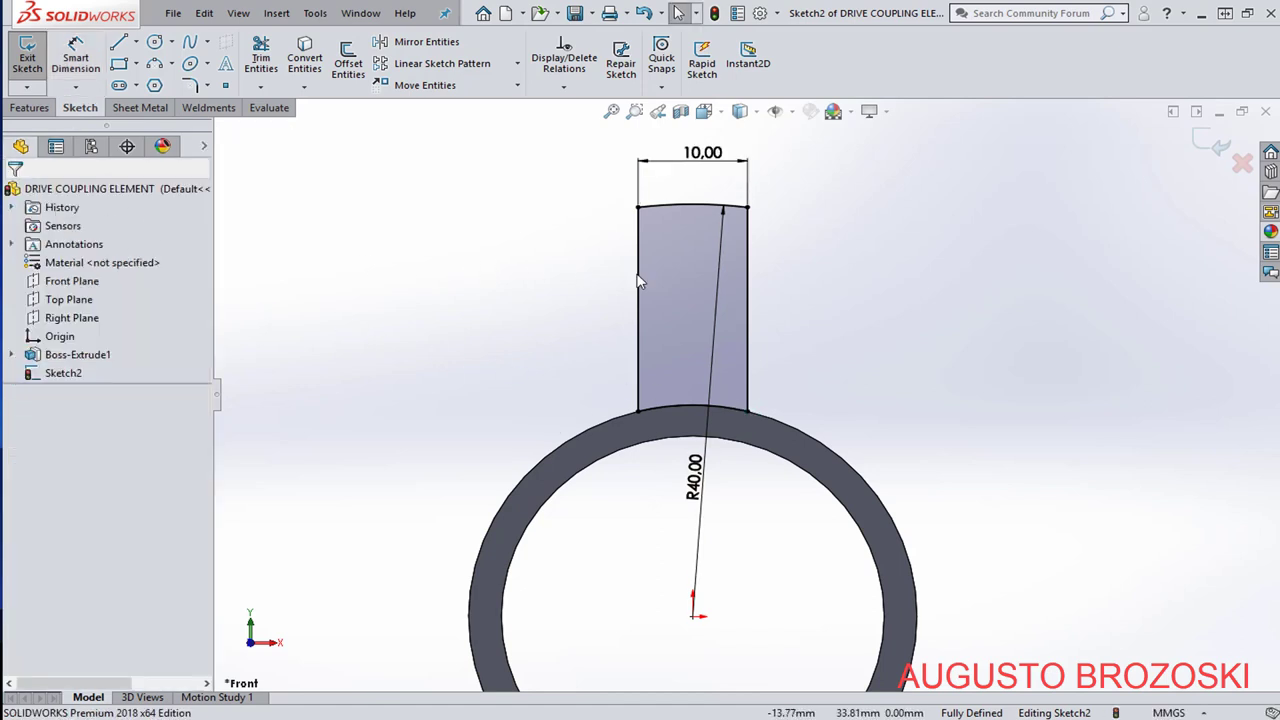
left_click(1214, 147)
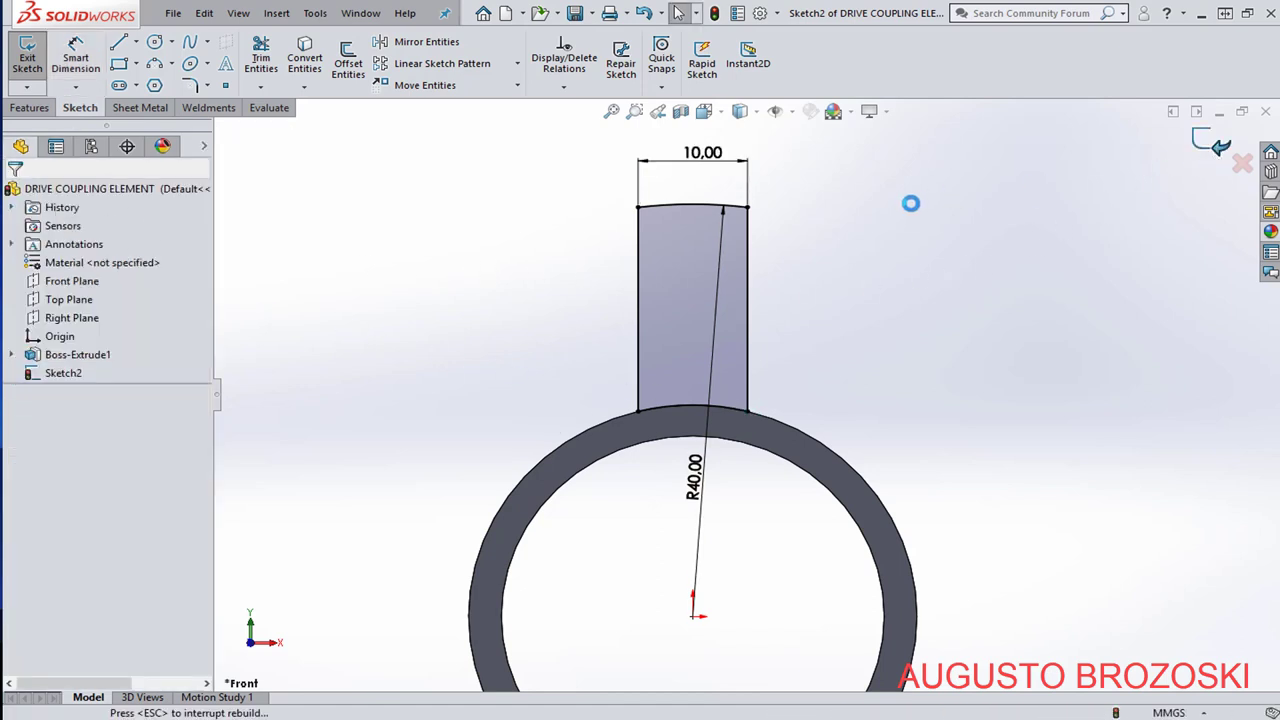
In isometric view, extrude Sketch2 Mid Plane 20.50 mm as Boss-Extrude2.
left_click(725, 114)
left_click(731, 181)
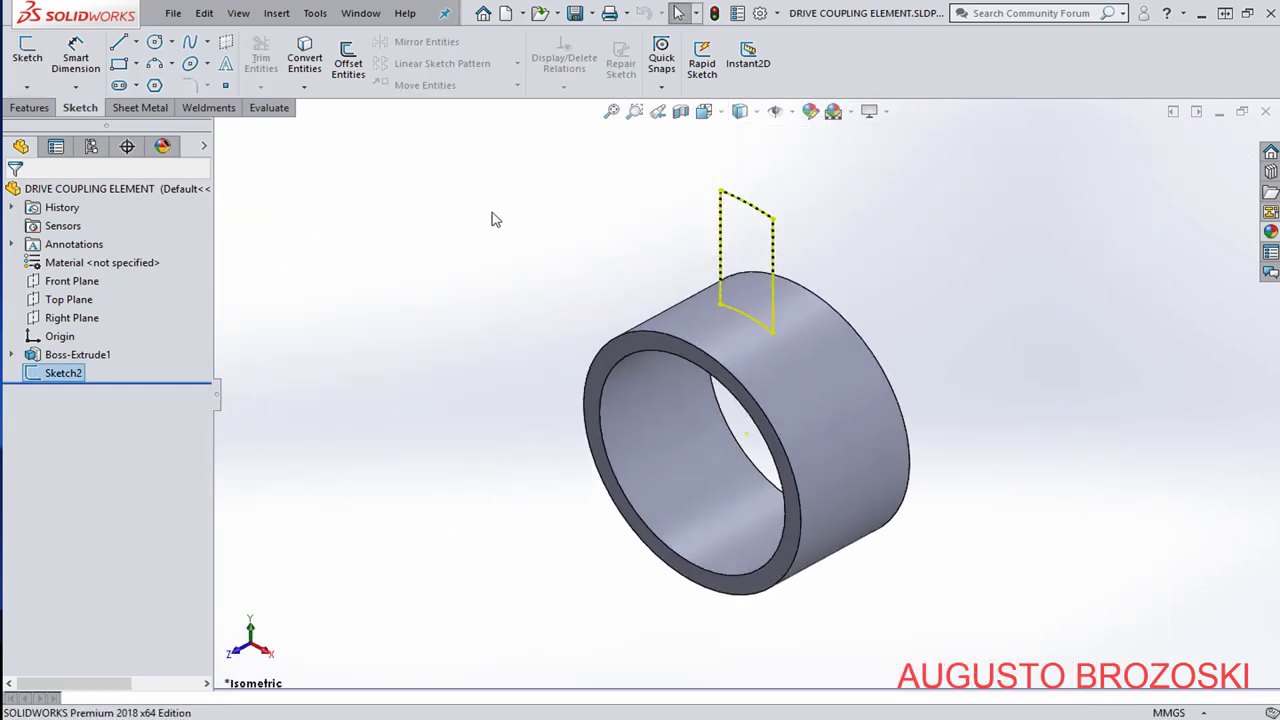
left_click(29, 107)
left_click(37, 60)
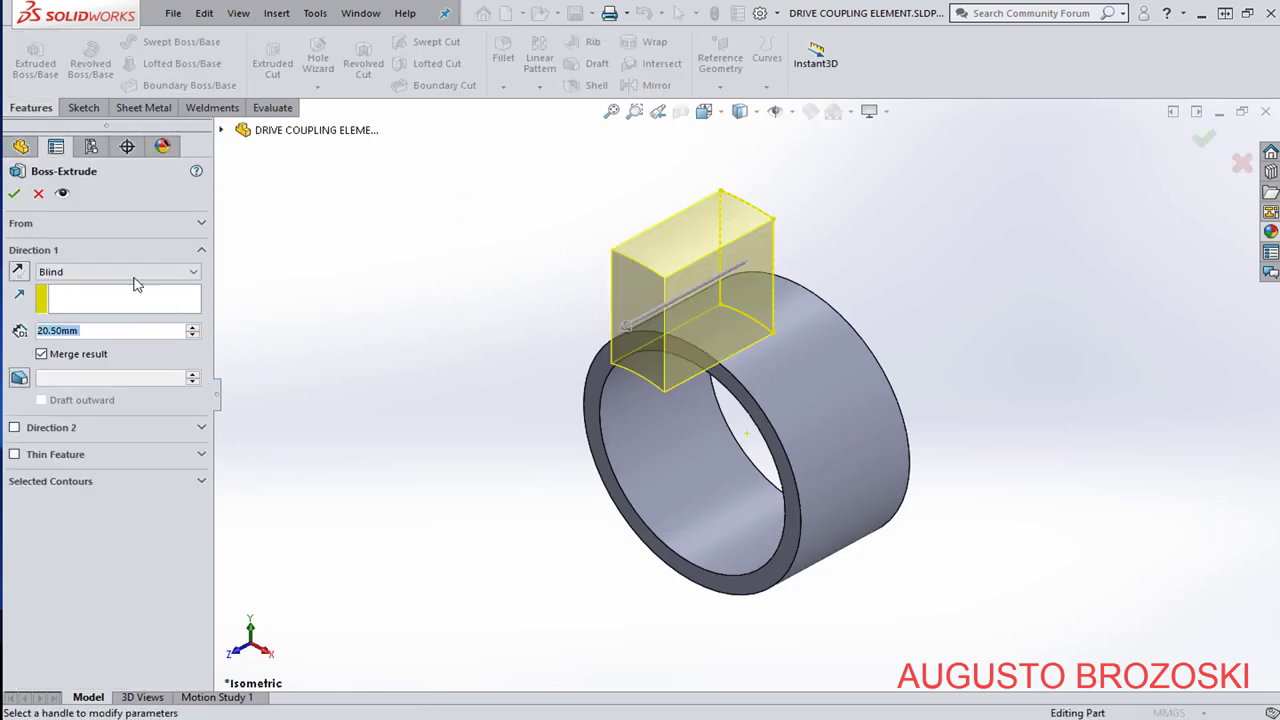
left_click(137, 272)
left_click(143, 355)
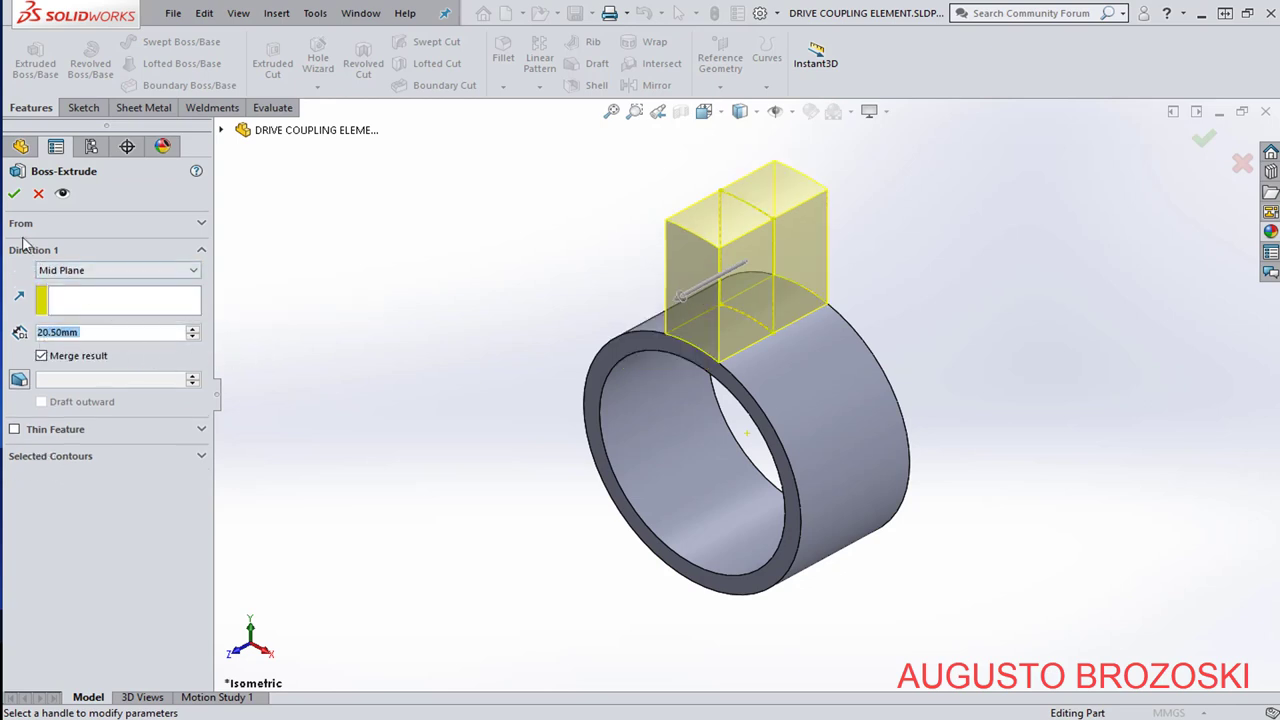
left_click(14, 195)
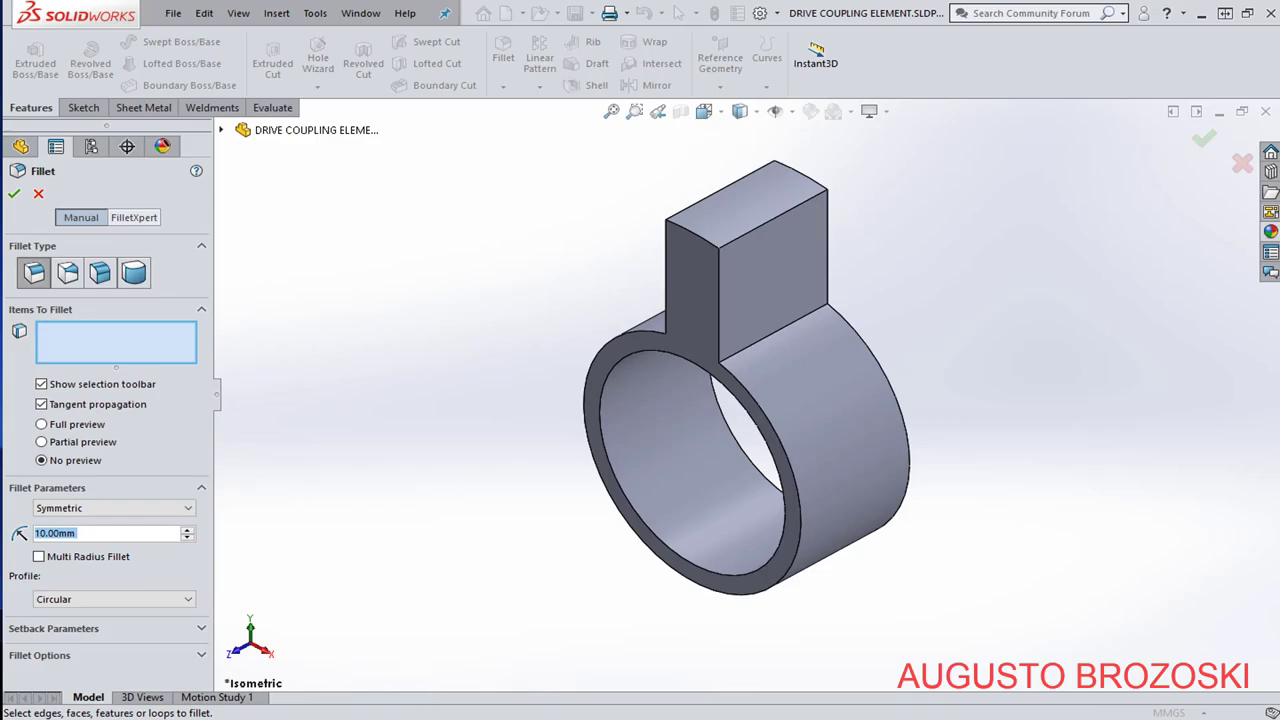
Check the drive coupling element drawing in Acrobat, then minimize it back to SOLIDWORKS.
key("alt+Tab")
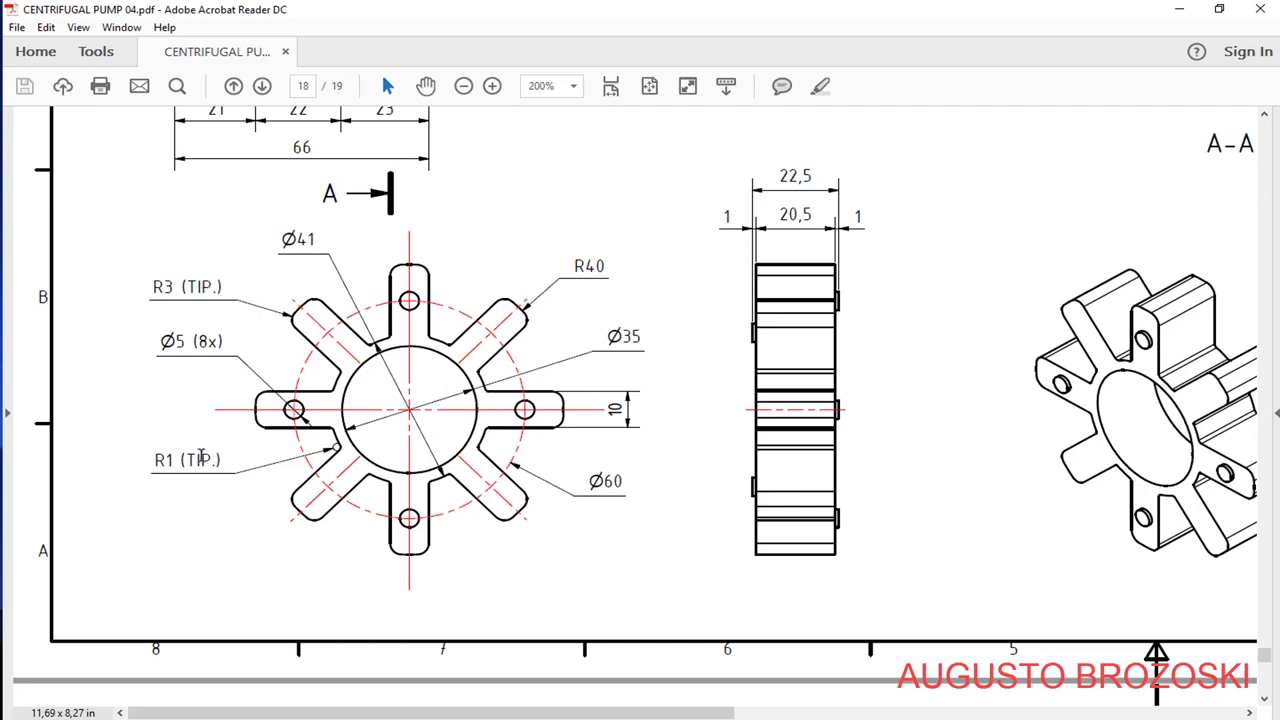
left_click(1180, 9)
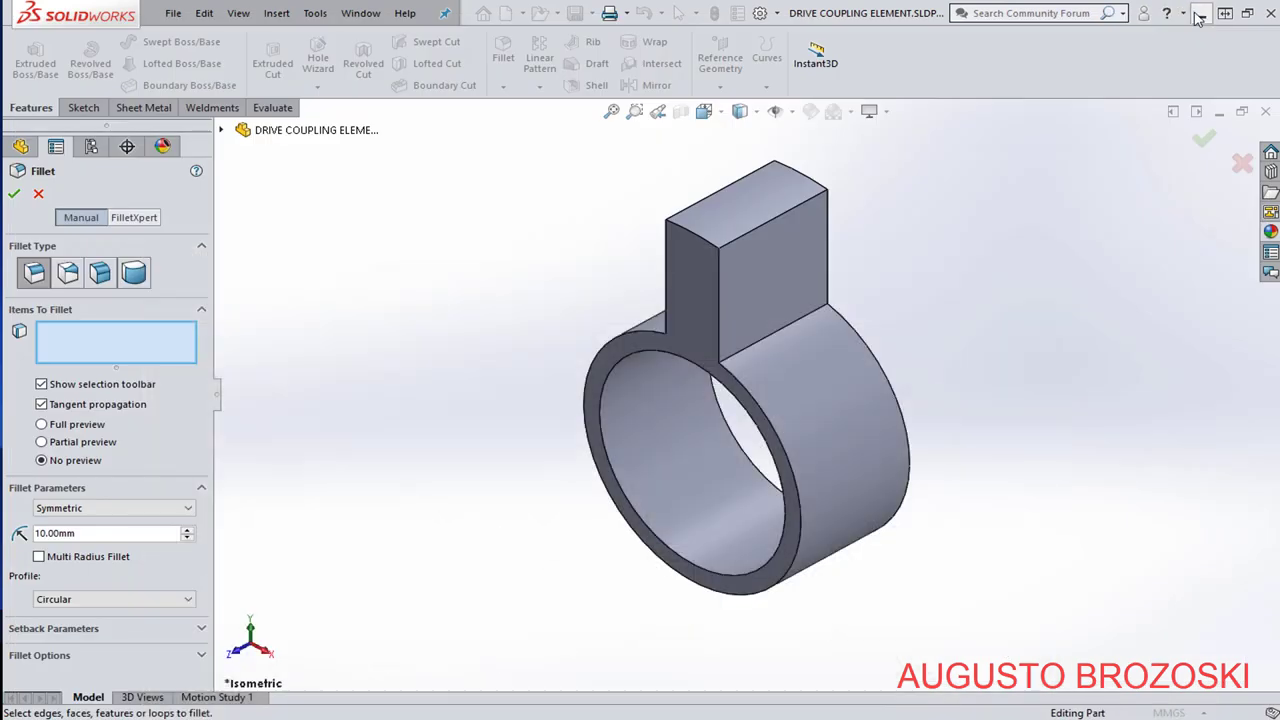
Fillet the tab's two top edges with a 3 mm radius.
left_click(102, 535)
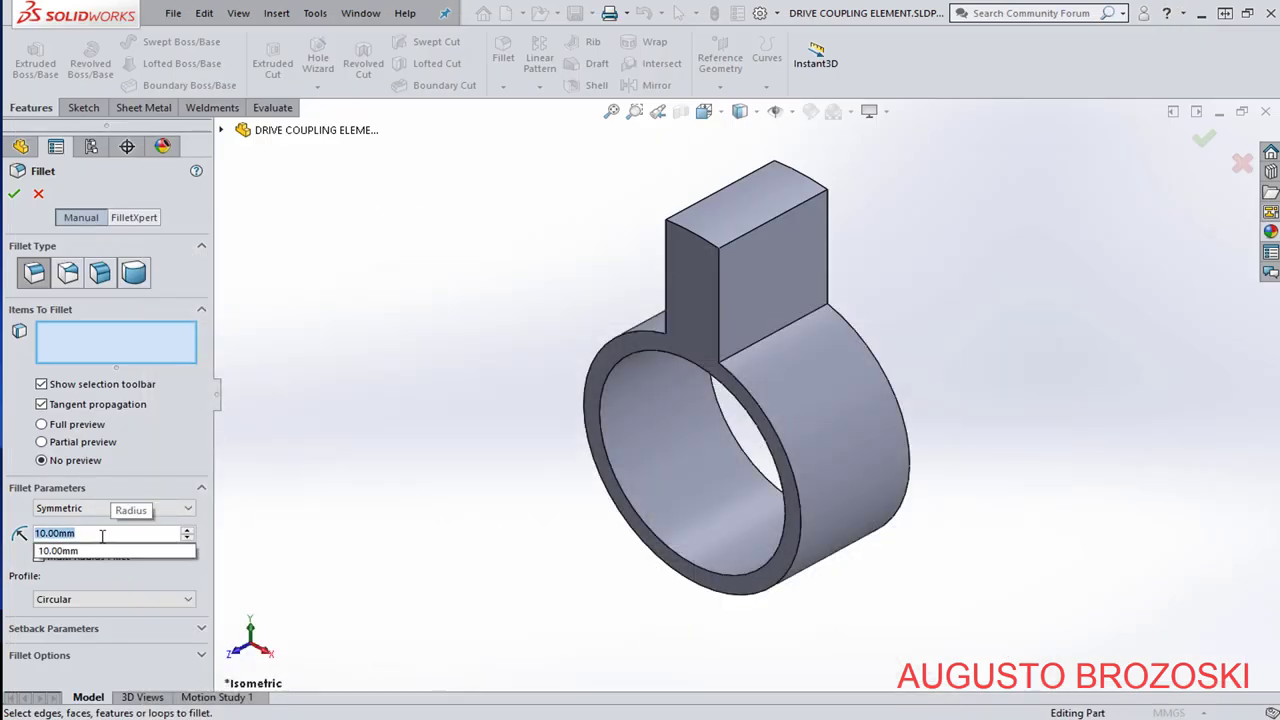
type("3")
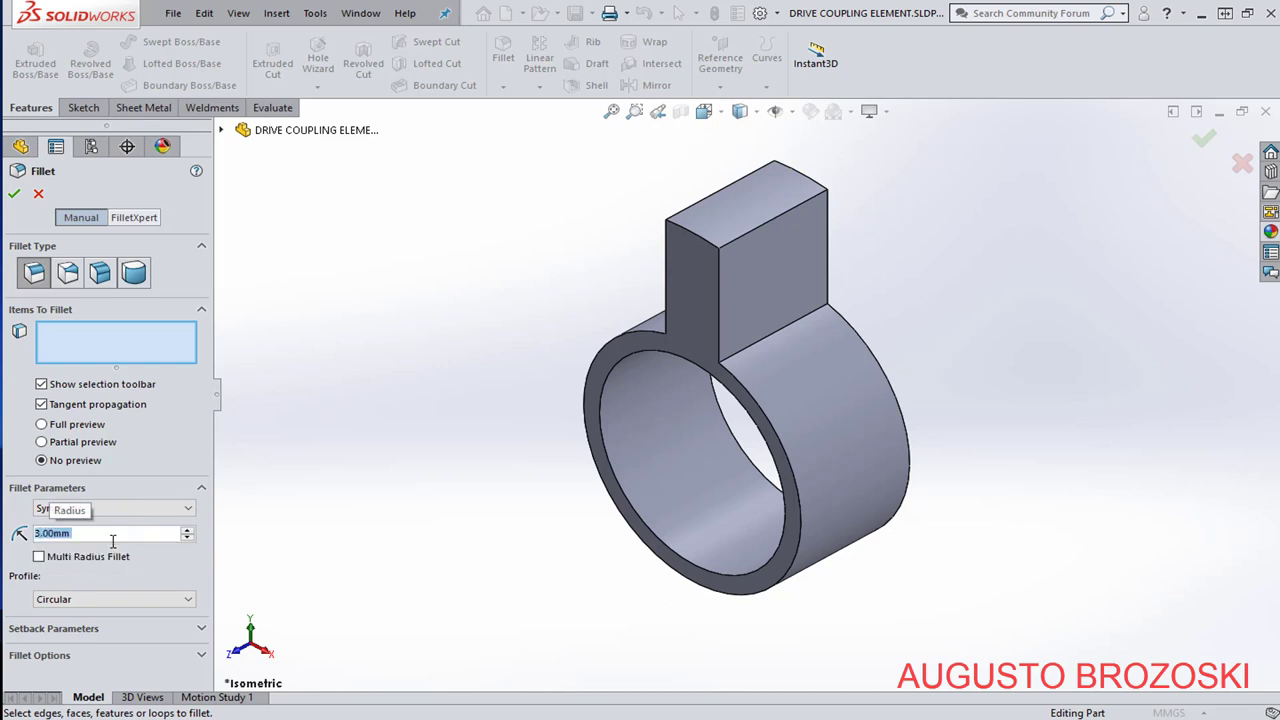
key("Return")
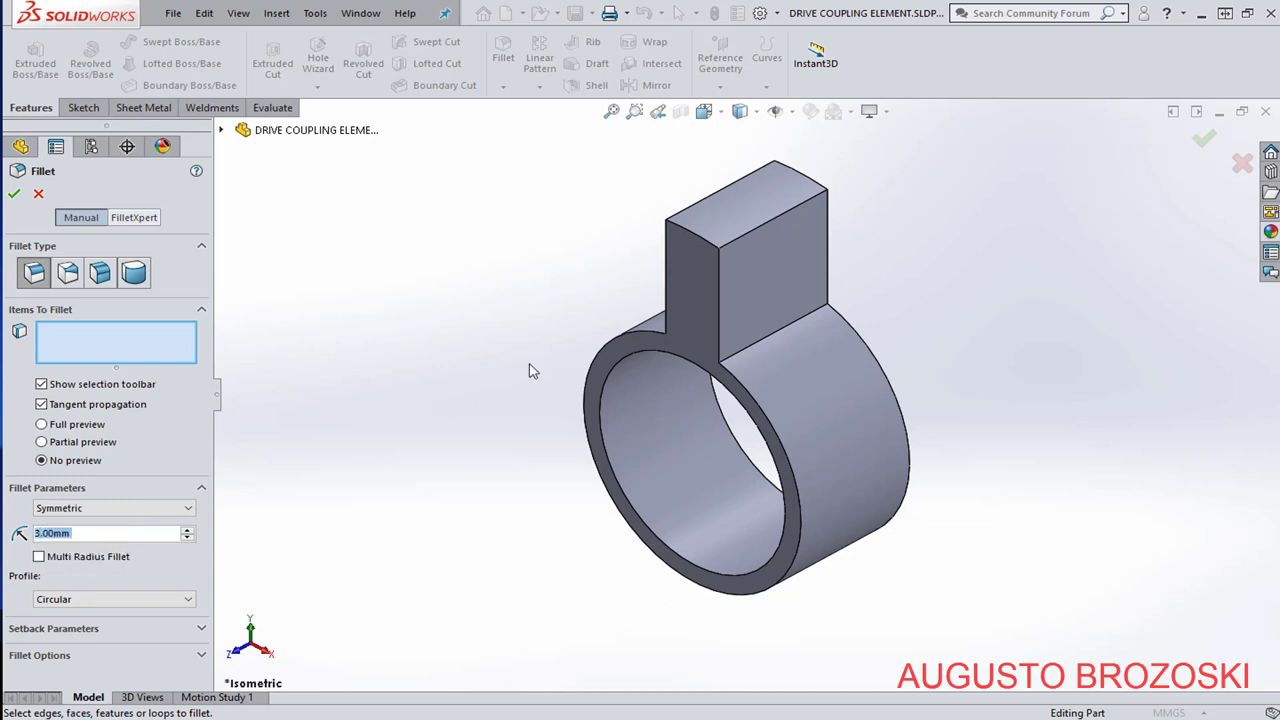
left_click(757, 234)
left_click(706, 196)
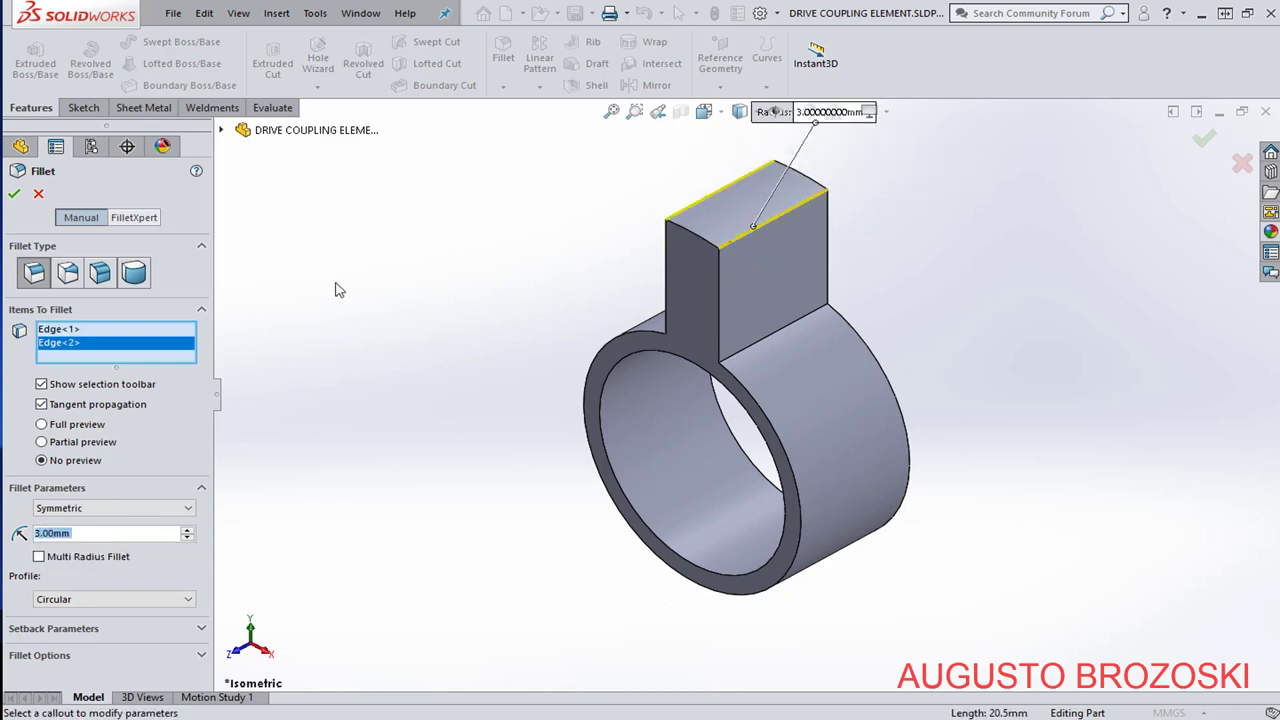
left_click(14, 196)
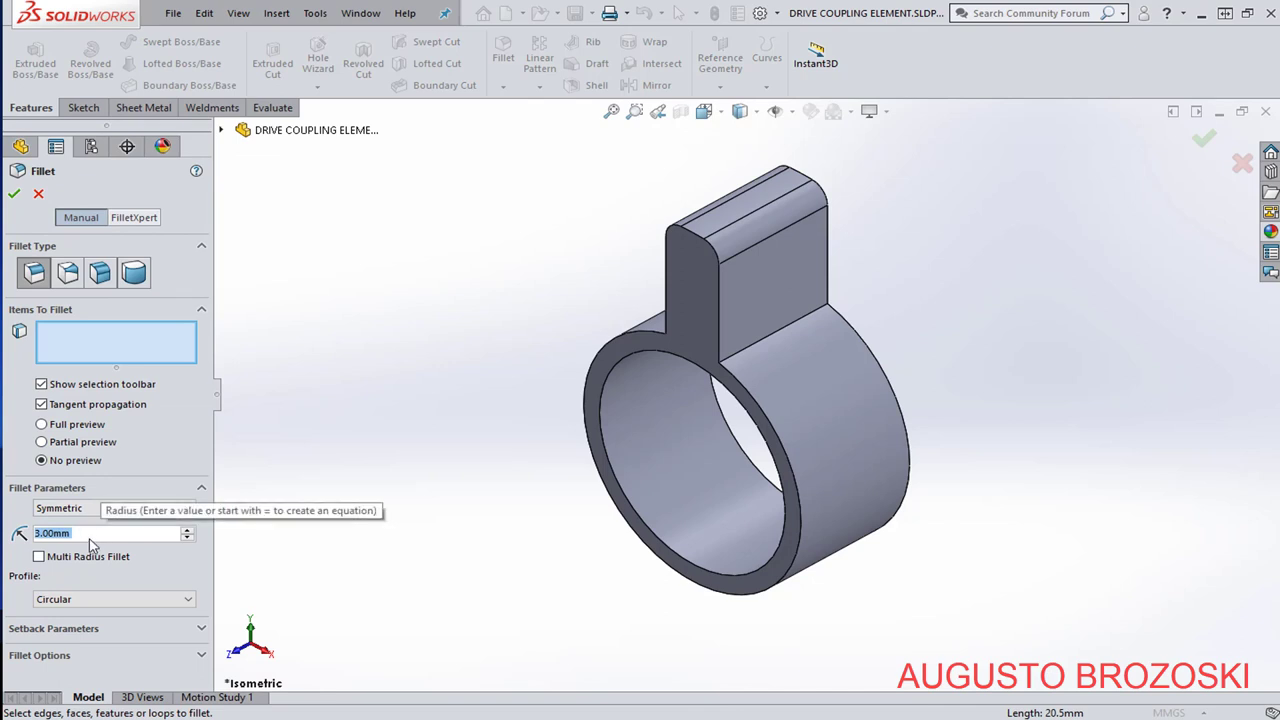
Fillet the two edges where the tab meets the ring with a 1 mm radius.
type("1")
key("Return")
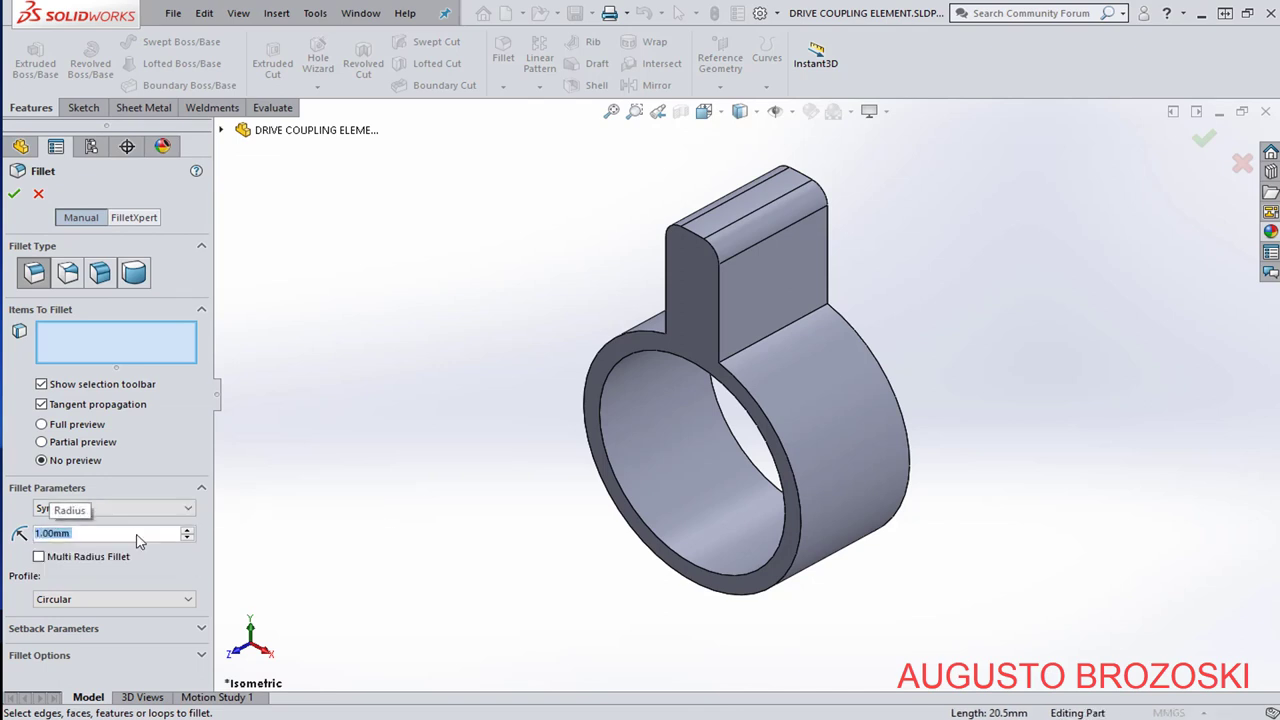
scroll(752, 365, "down", 5)
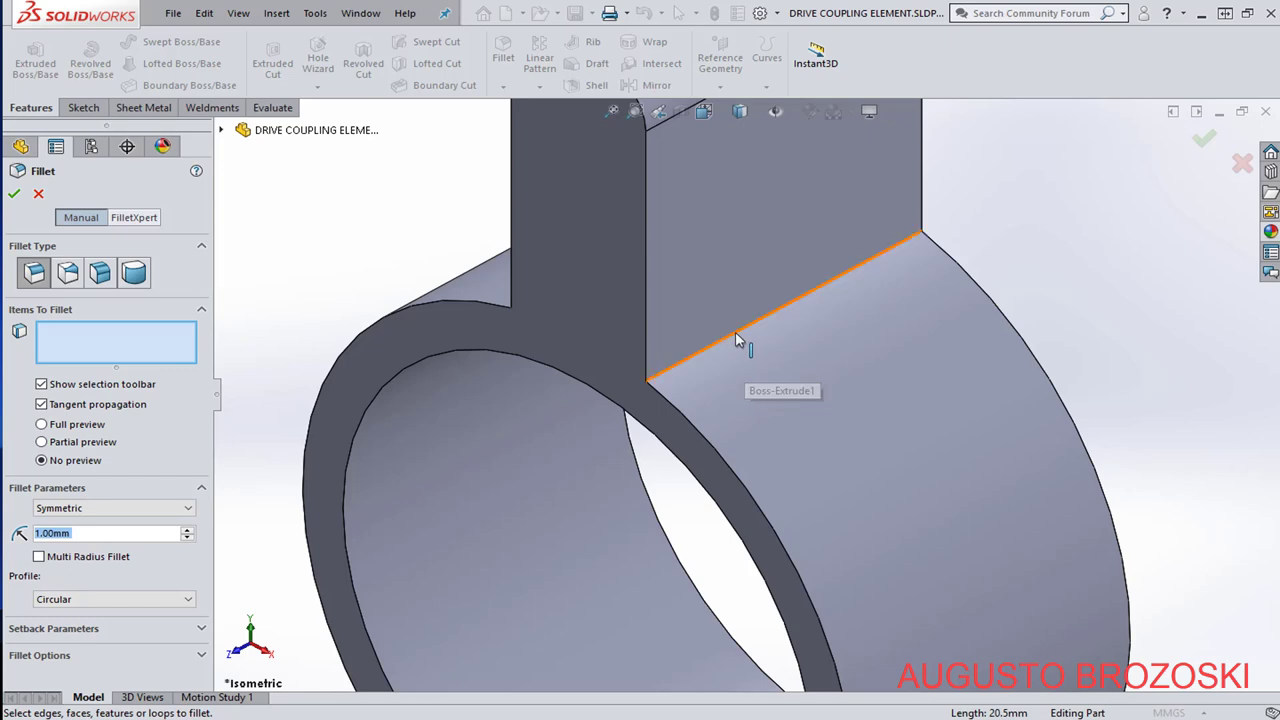
left_click(735, 331)
scroll(676, 357, "up", 5)
middle_click_drag(566, 363, 719, 404)
left_click(700, 365)
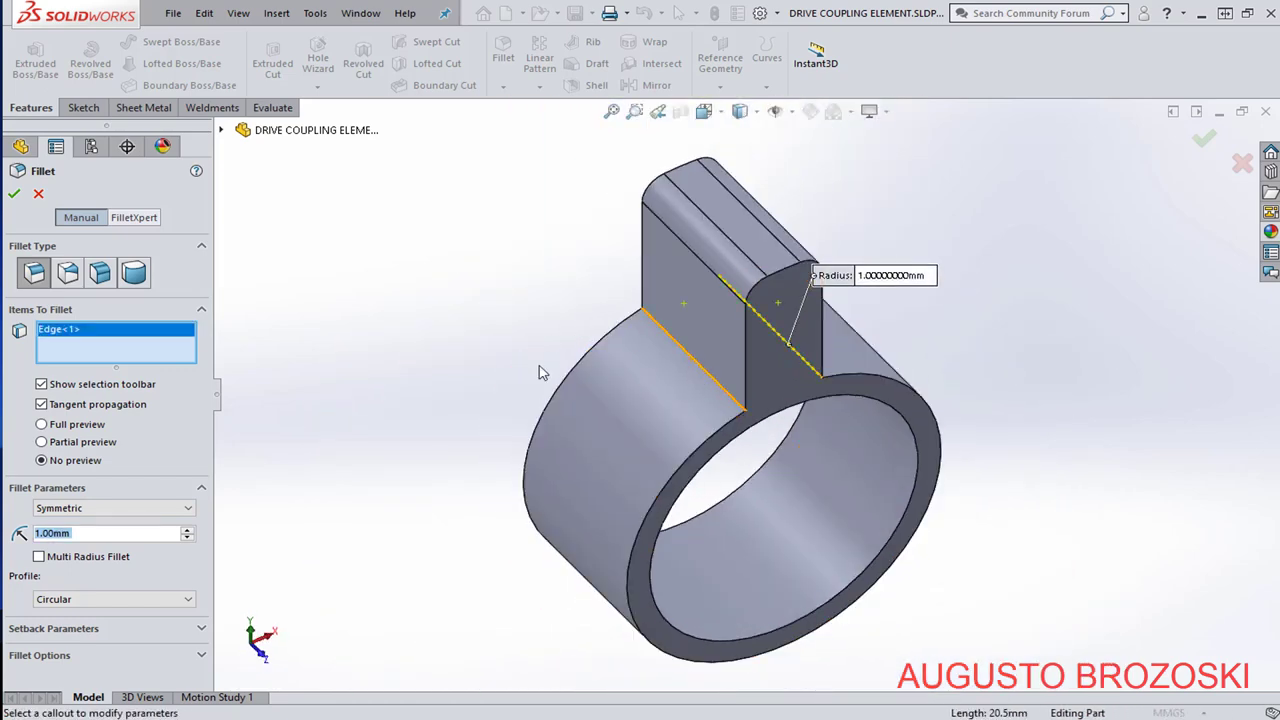
left_click(14, 193)
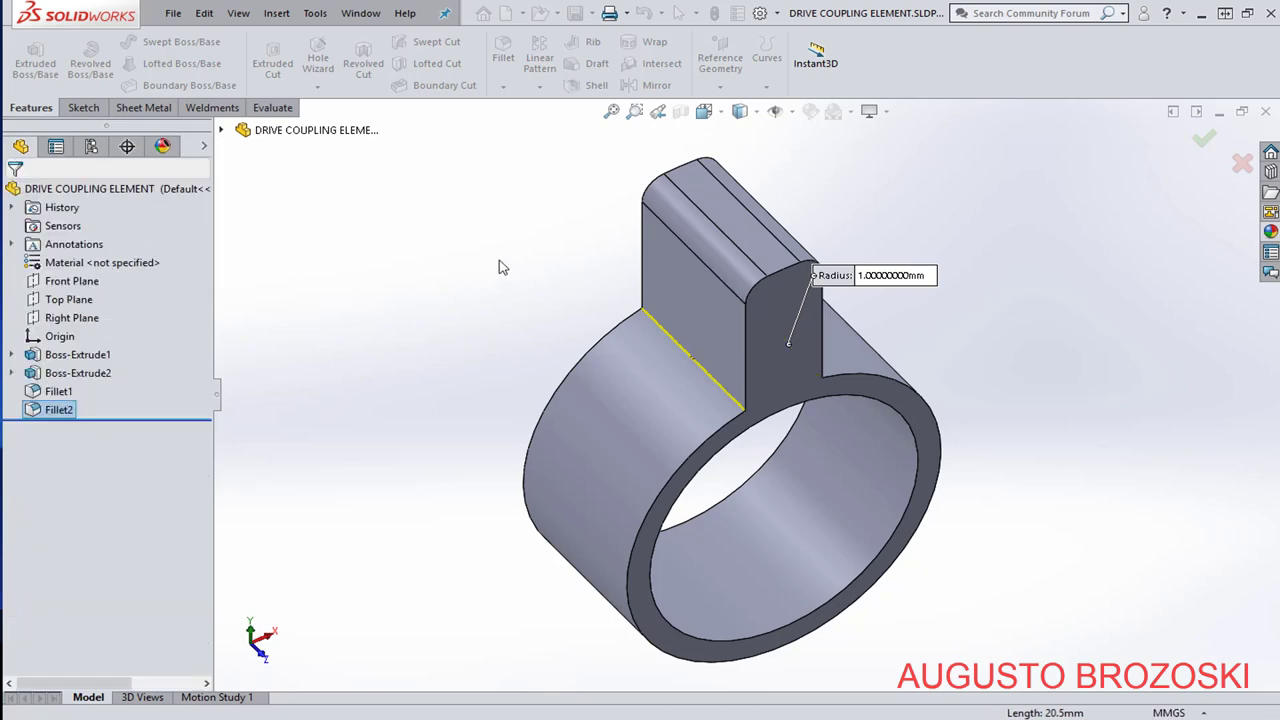
Set the Isometric view and compare the filleted part with the coupling drawing.
left_click(704, 111)
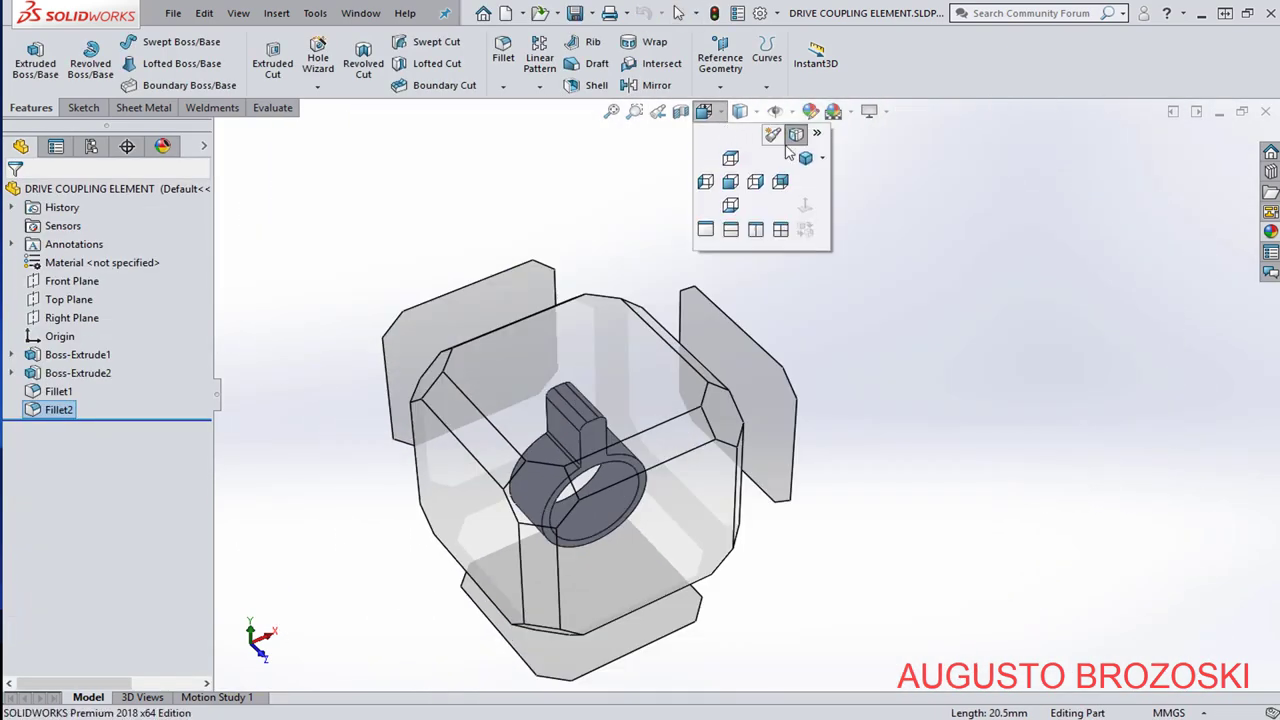
left_click(806, 160)
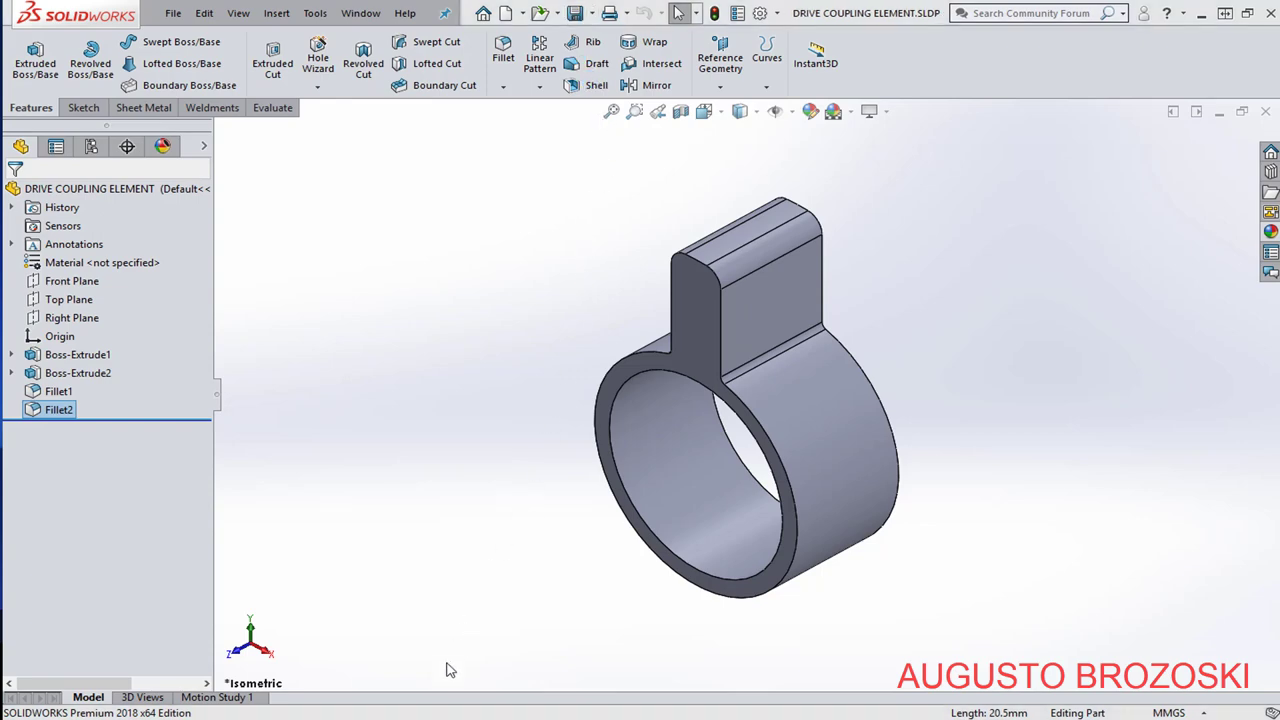
left_click(470, 716)
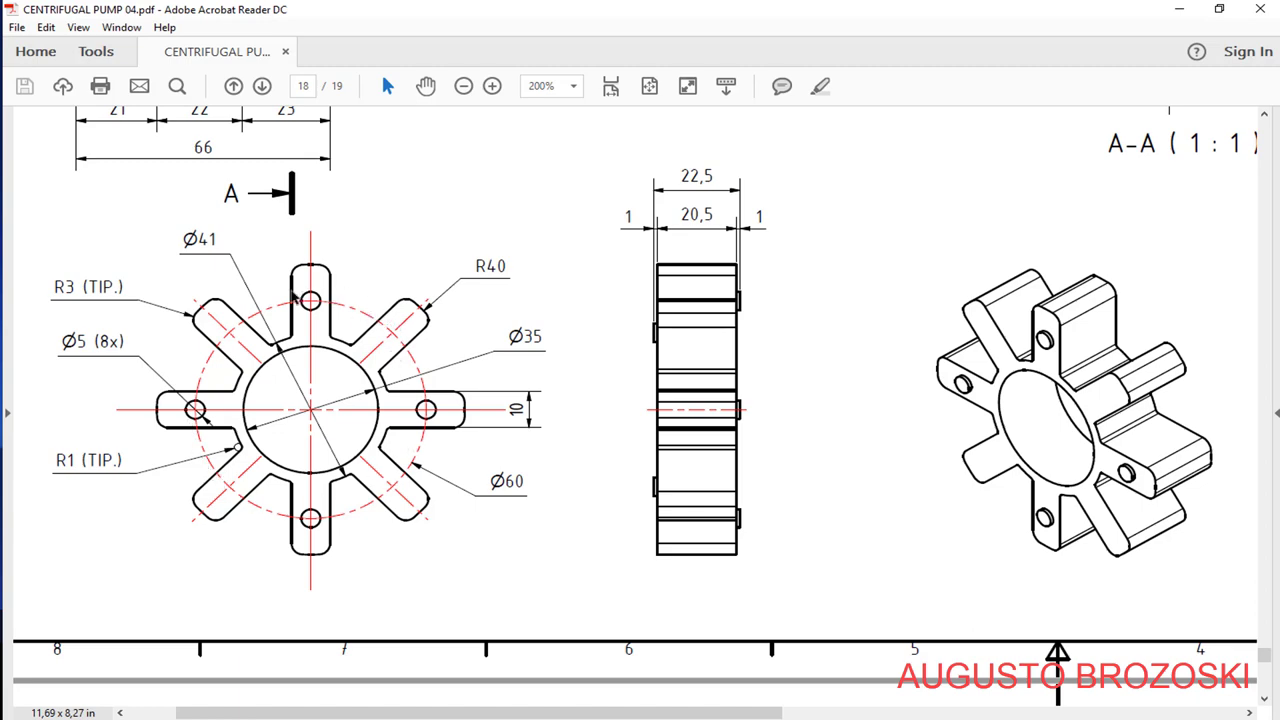
left_click(1176, 23)
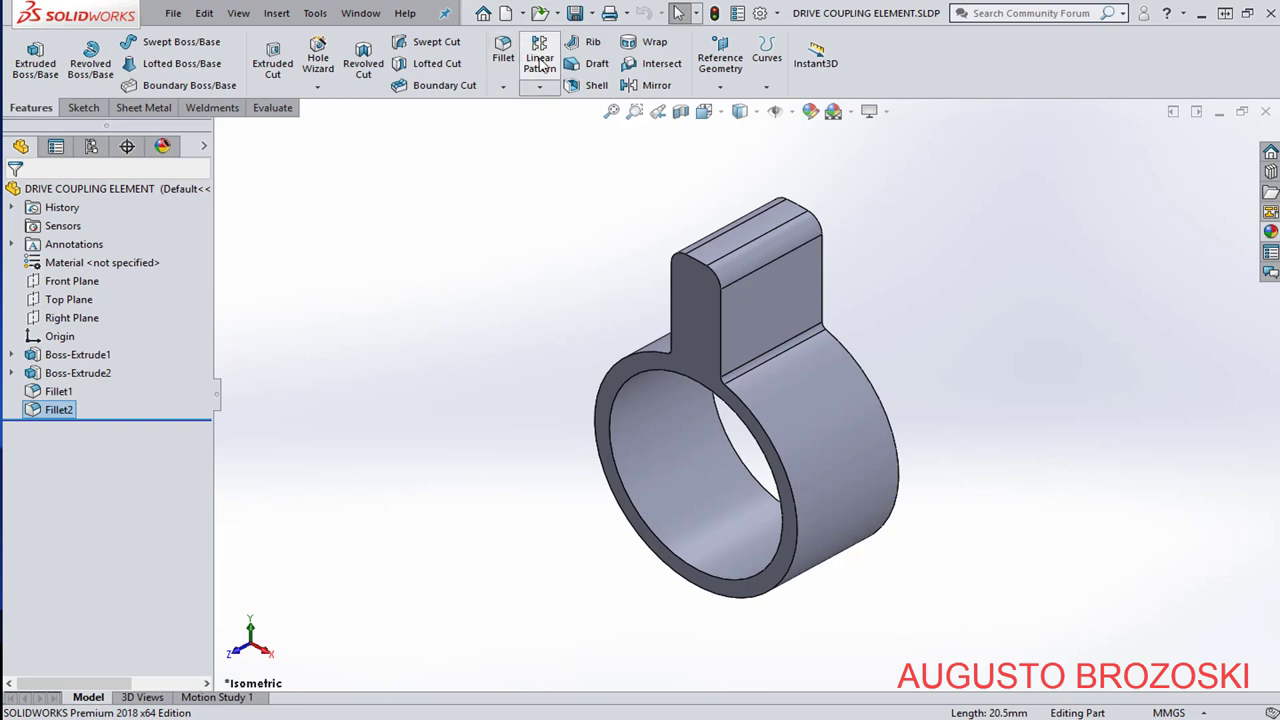
Start a Circular Pattern of Fillet1, Fillet2 and Boss-Extrude2.
left_click(540, 87)
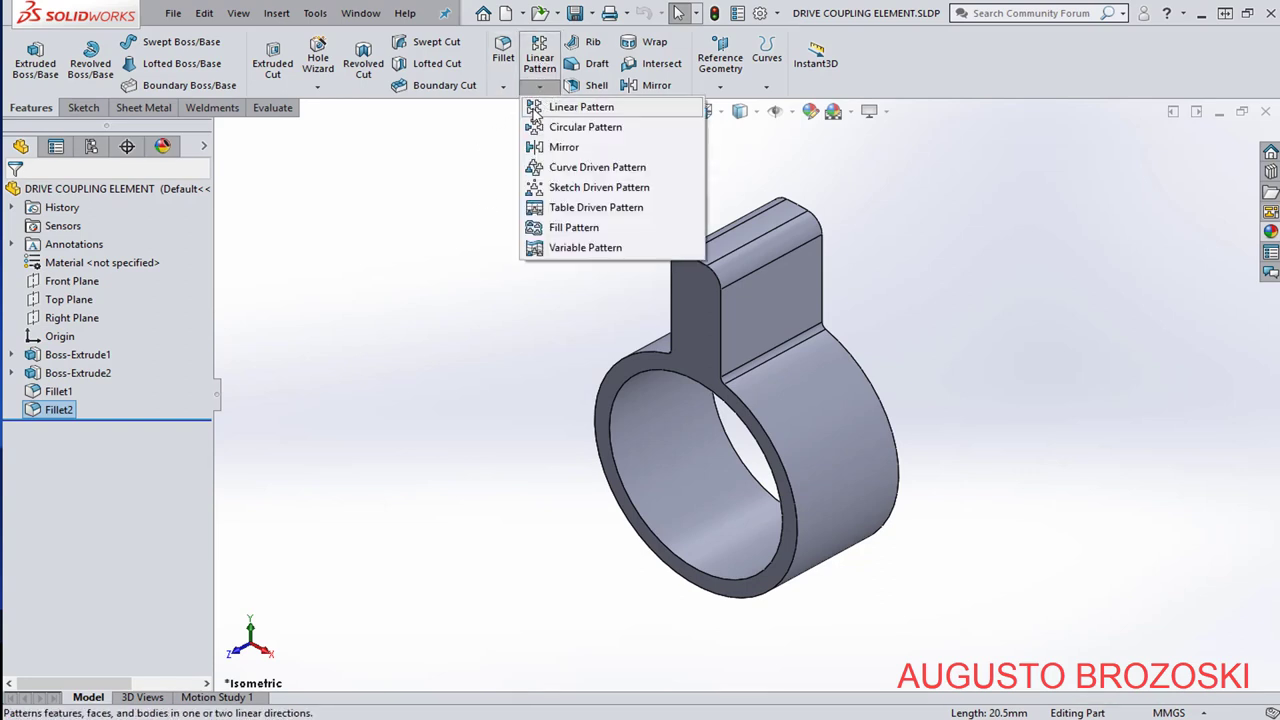
left_click(586, 127)
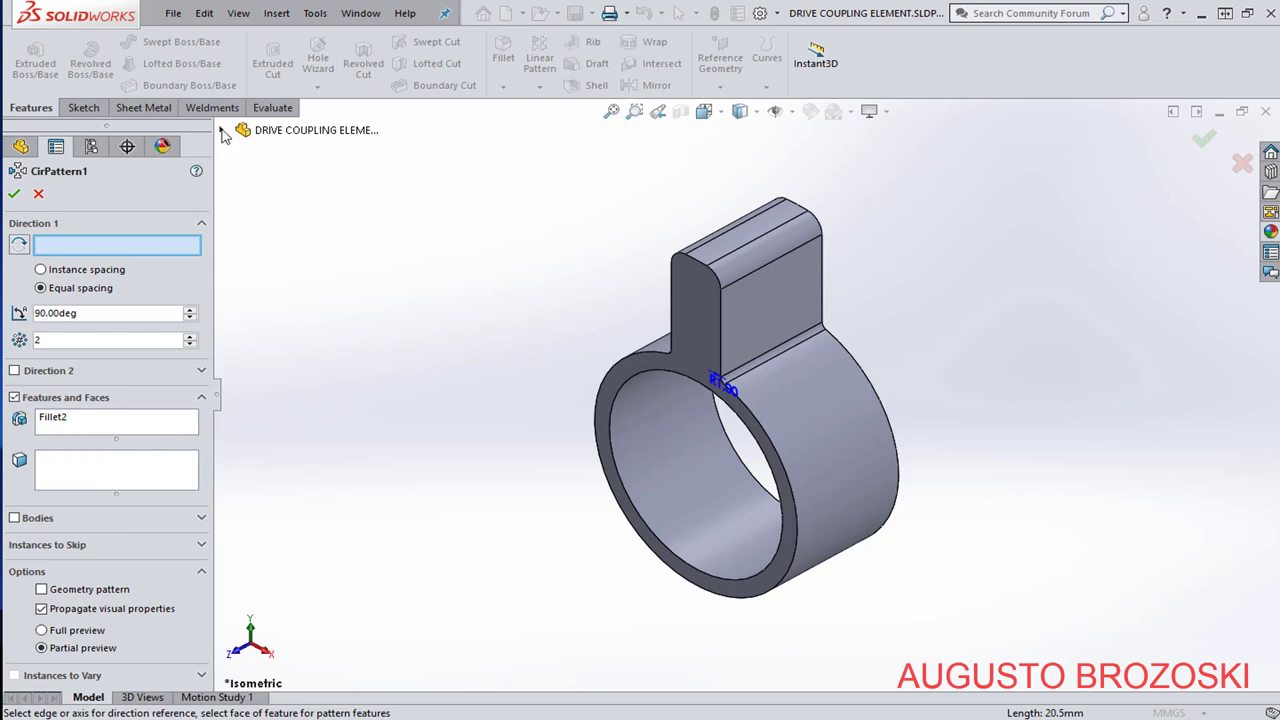
left_click(223, 131)
left_click(168, 417)
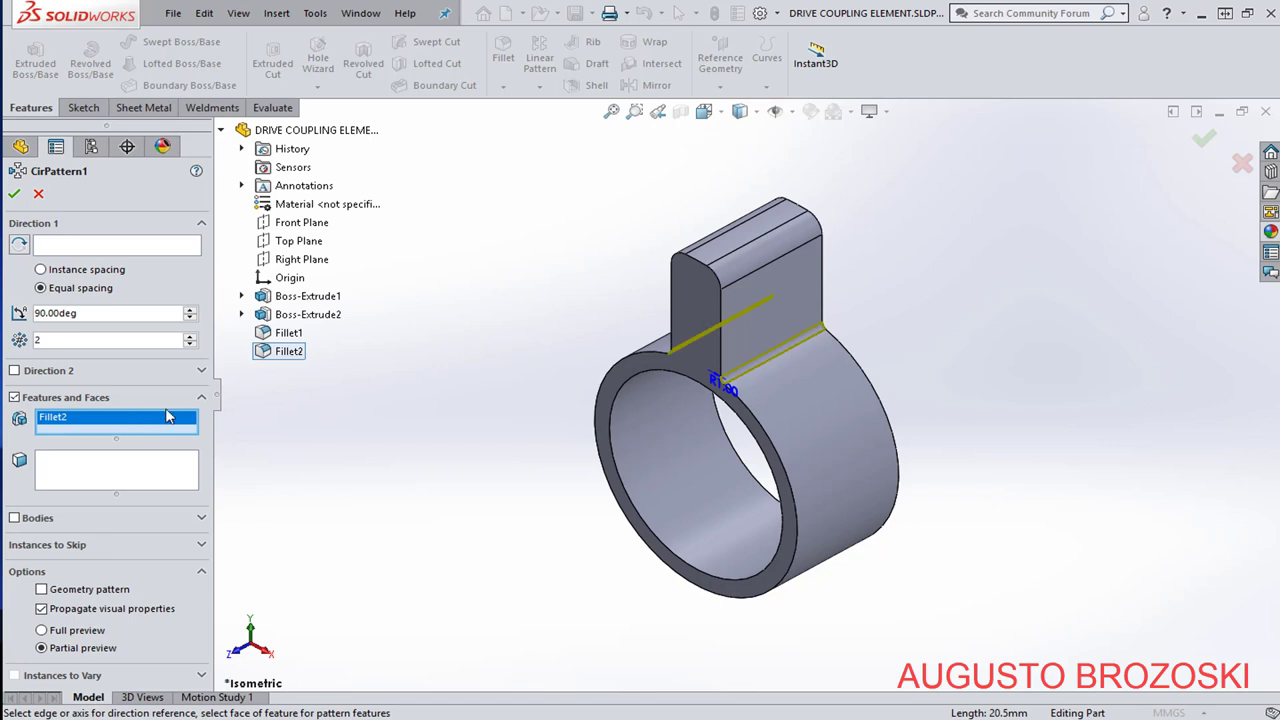
left_click(283, 336)
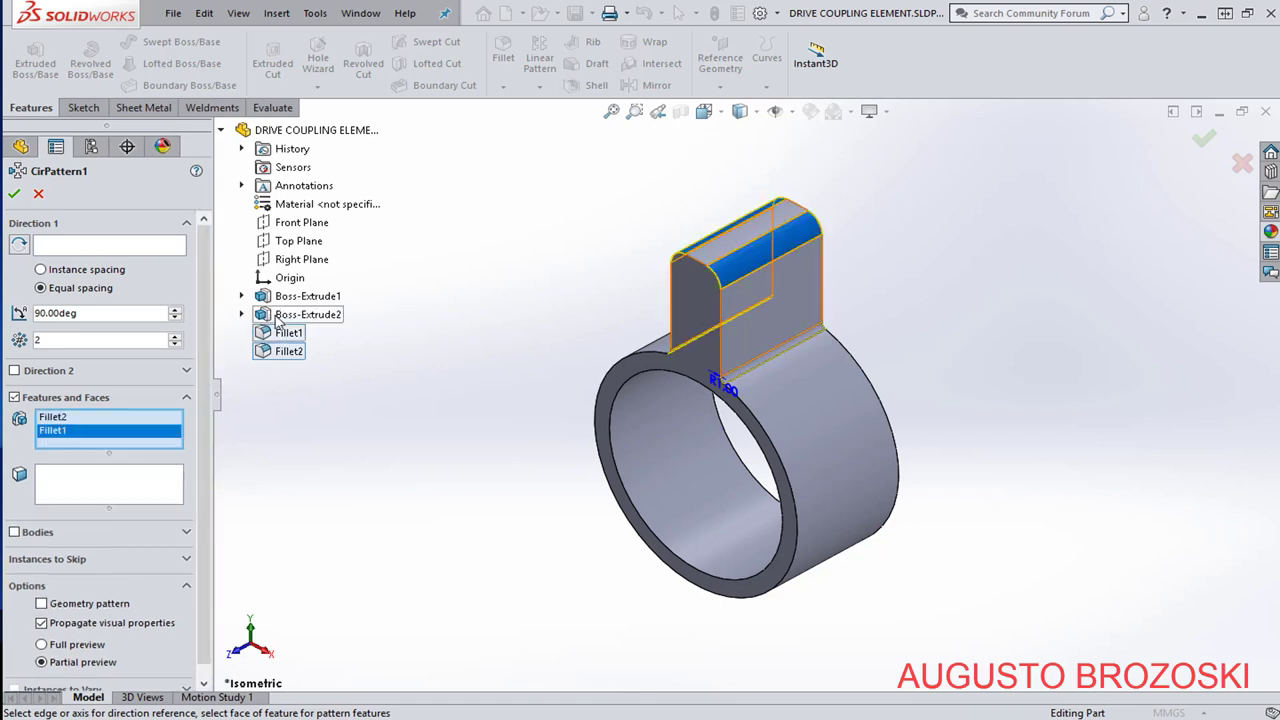
left_click(296, 317)
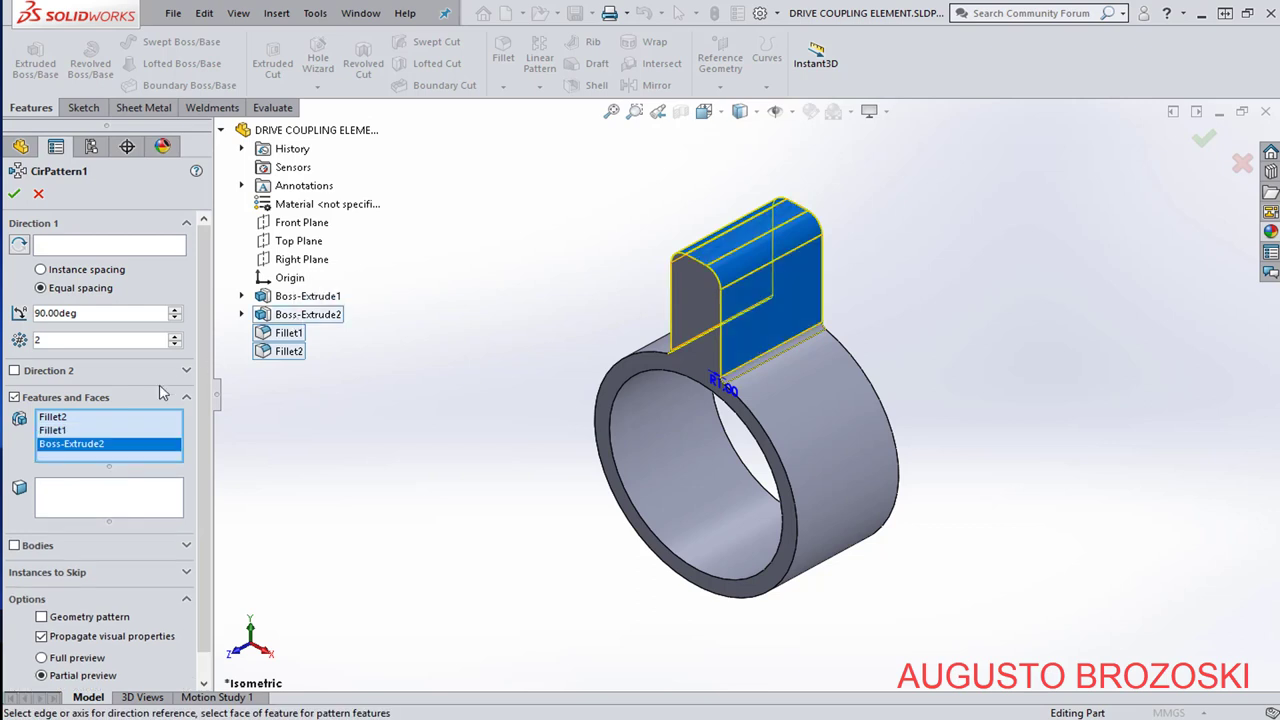
Use the ring's circular edge as axis with 8 instances over 360°.
middle_click_drag(680, 385, 403, 363)
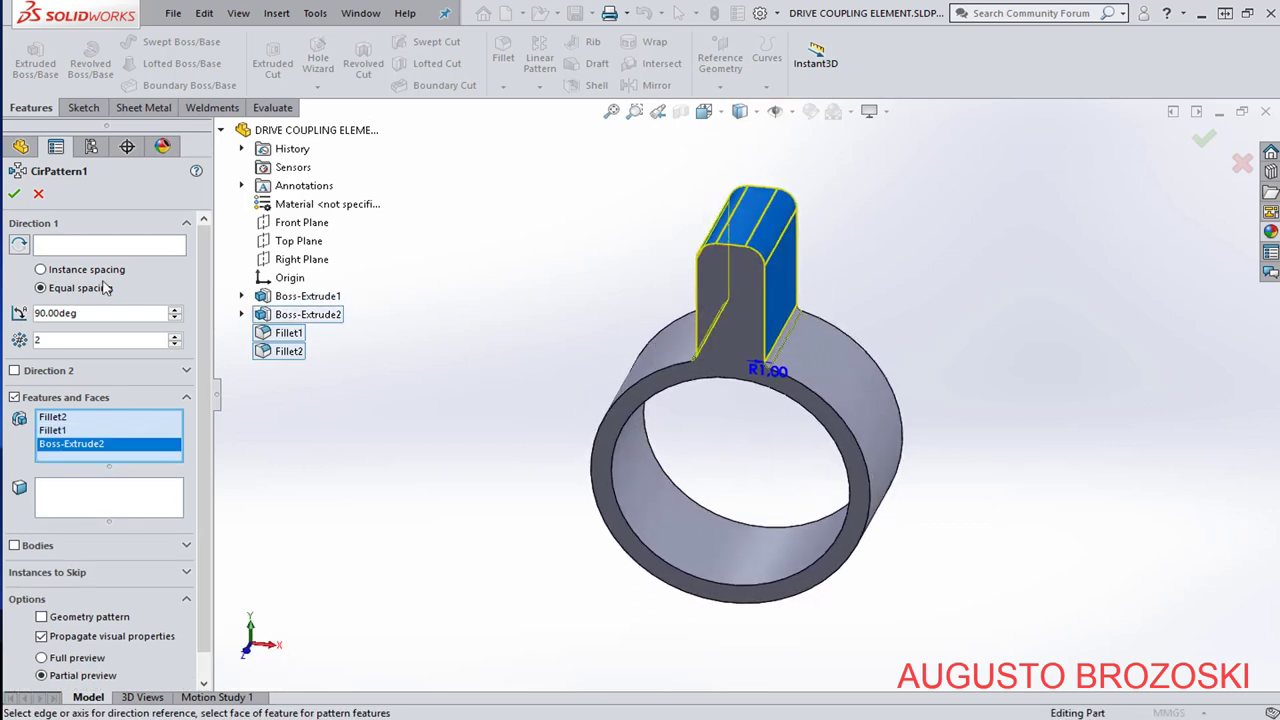
left_click(80, 247)
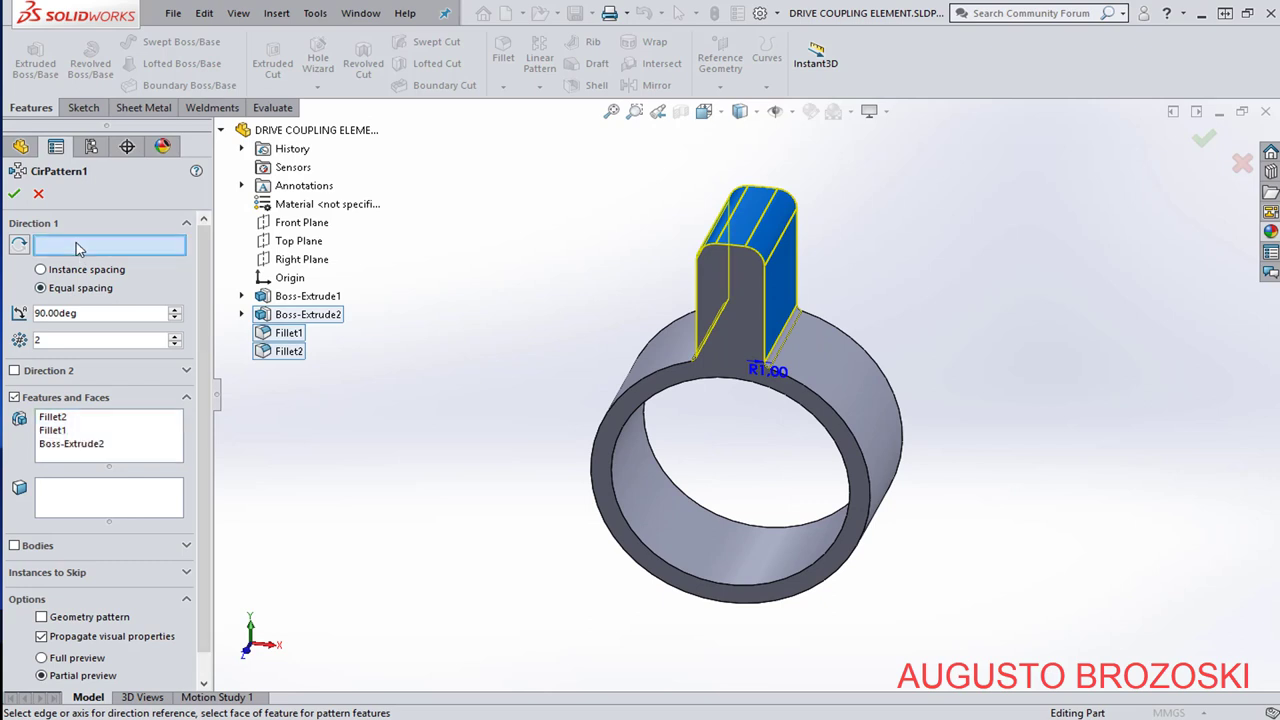
left_click(591, 447)
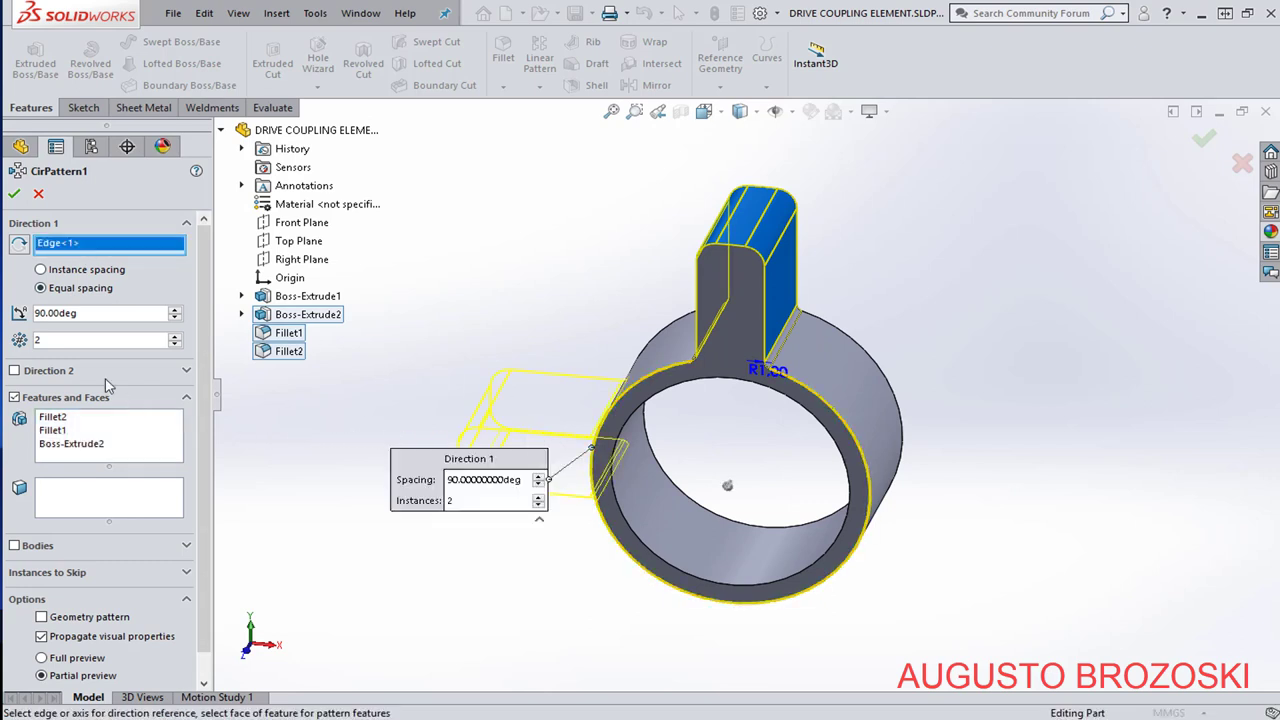
left_click(60, 313)
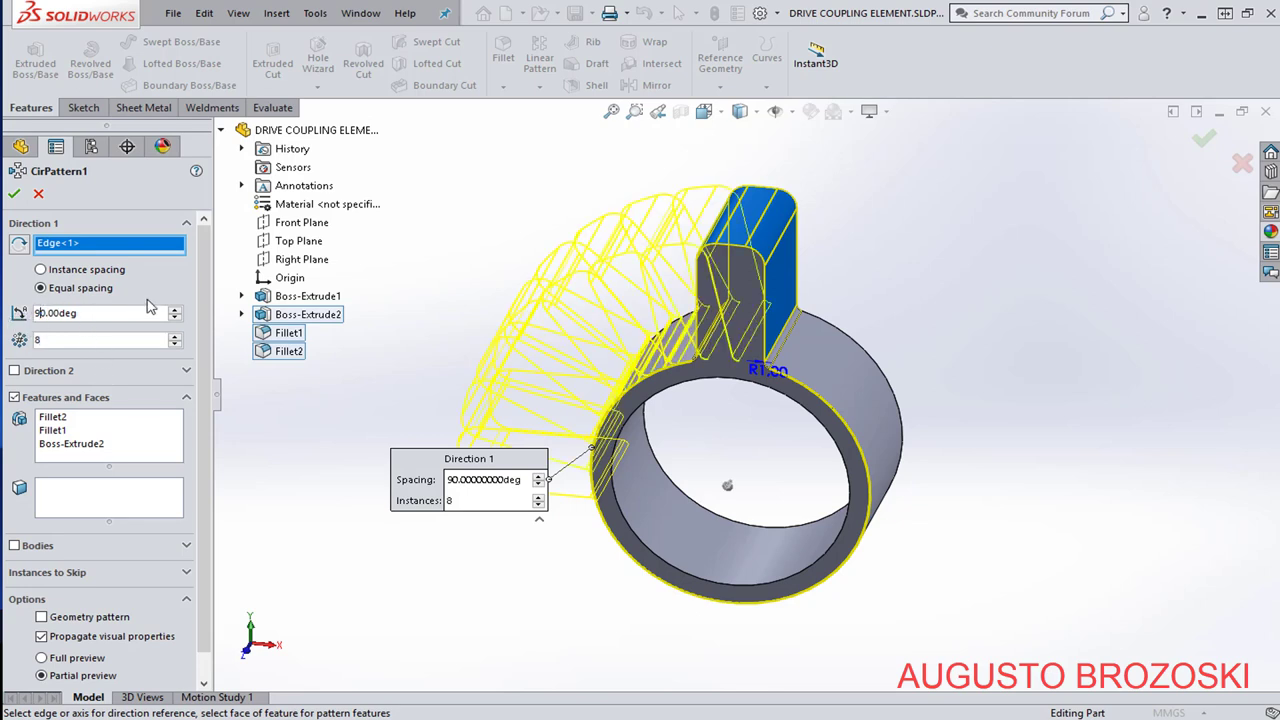
type("360")
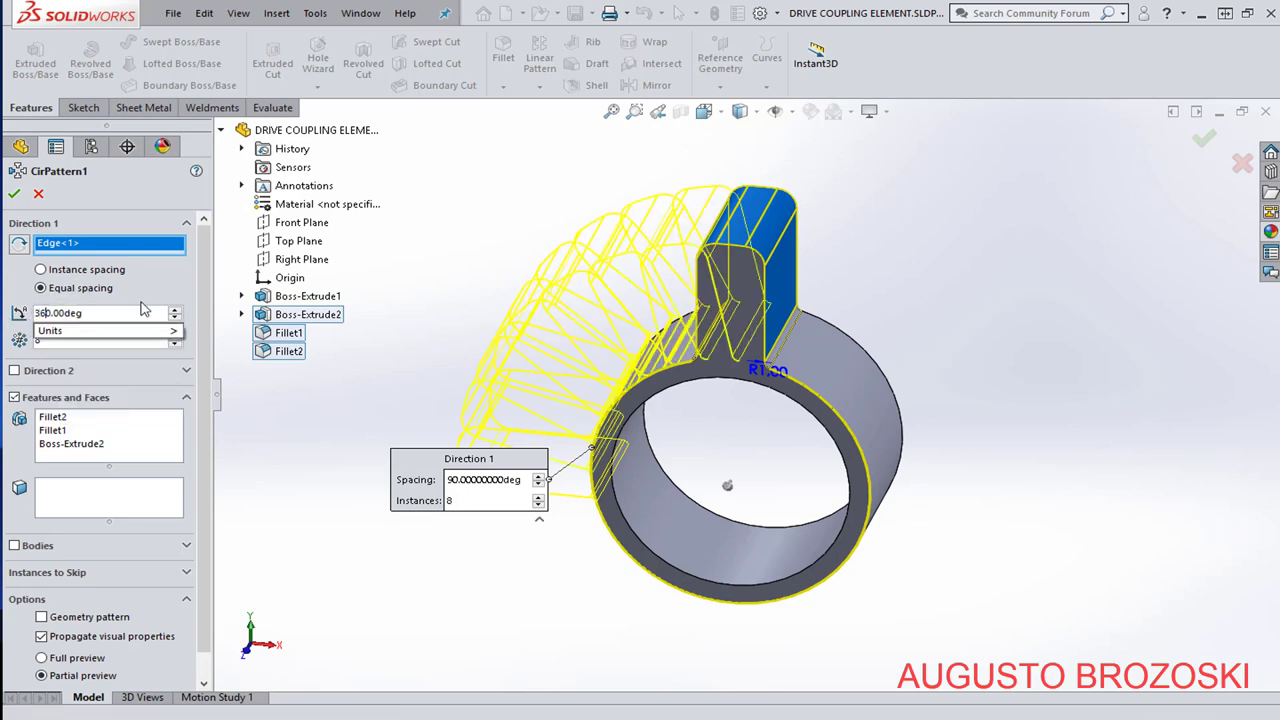
key("Return")
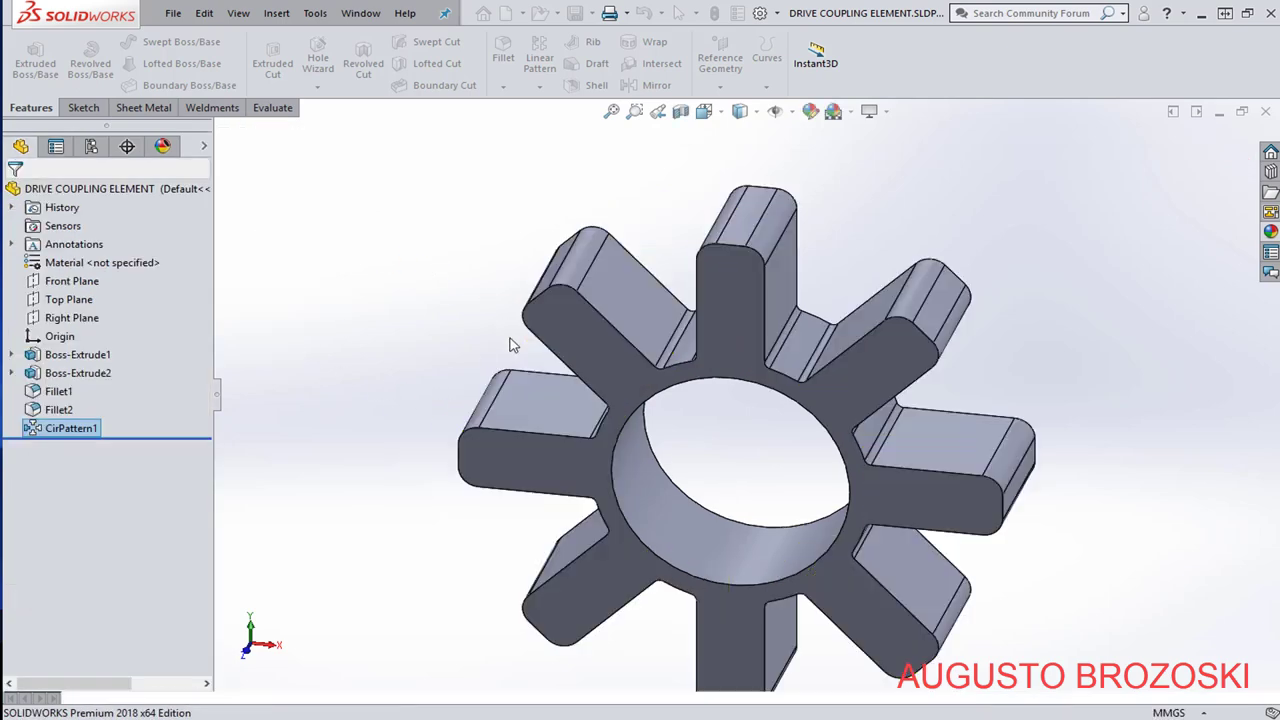
Inspect the eight-spoke part in isometric view and compare it with the PDF drawing.
middle_click_drag(678, 220, 673, 318)
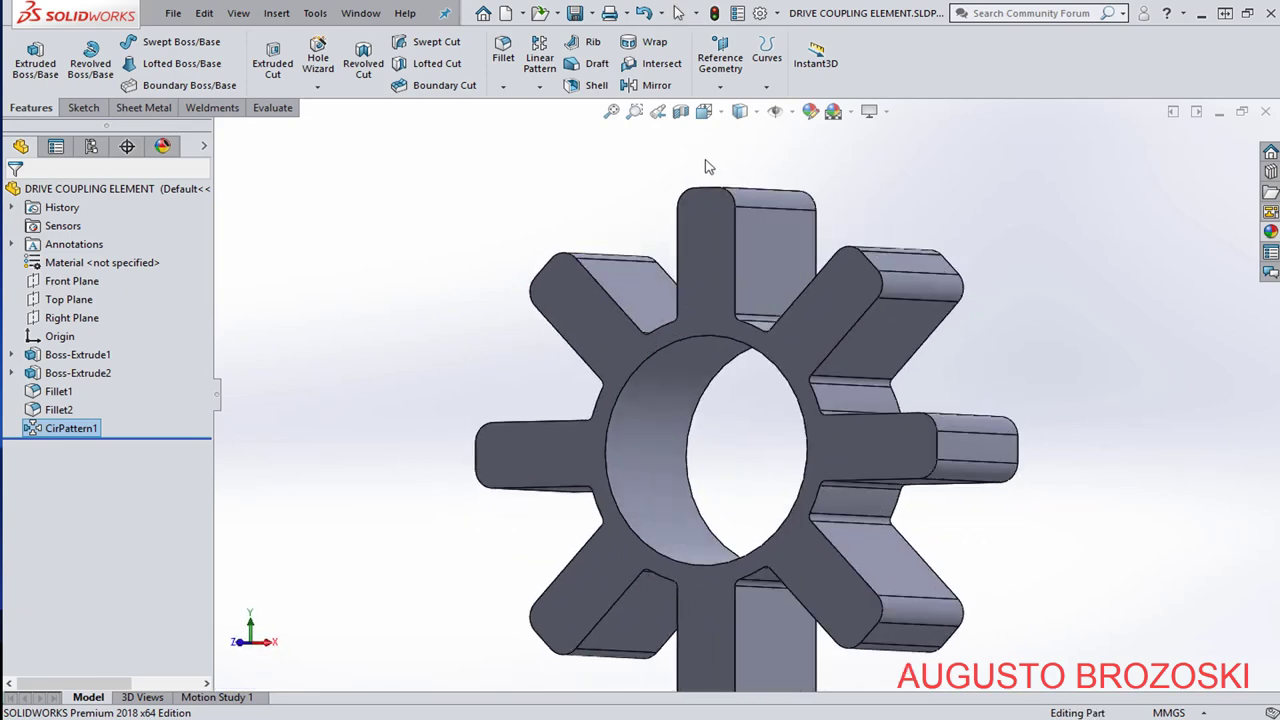
left_click(703, 112)
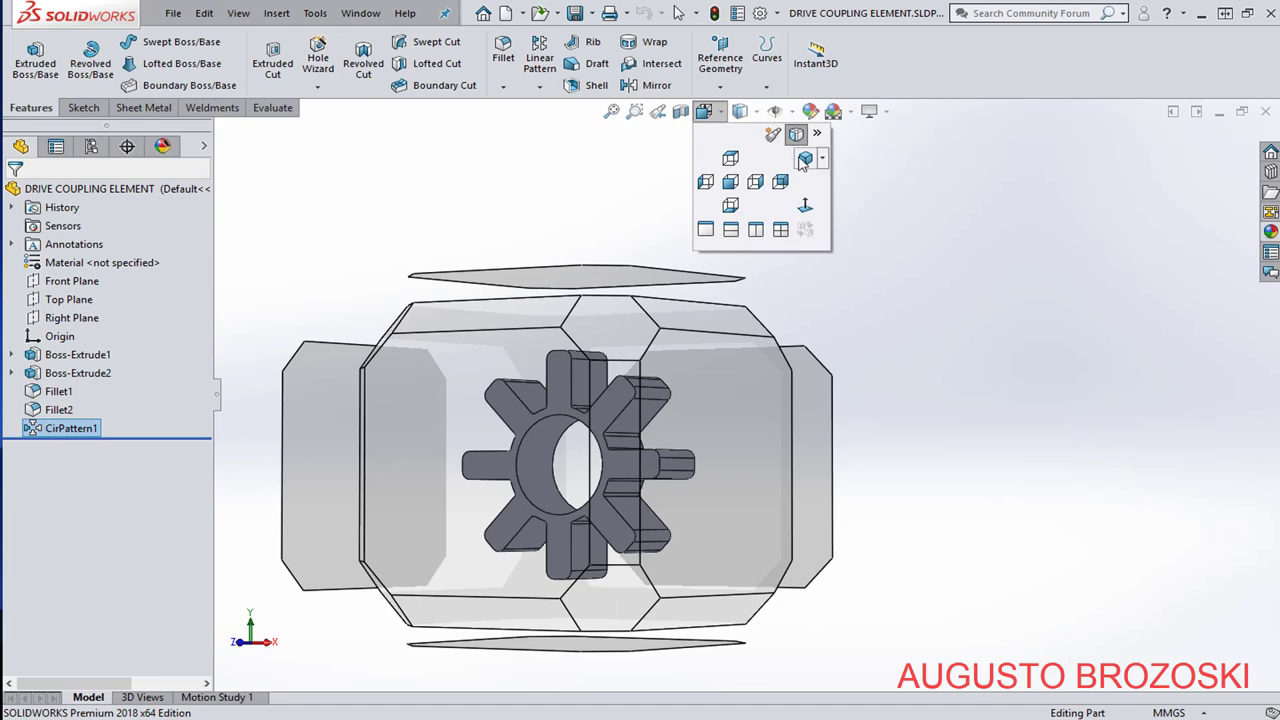
left_click(804, 161)
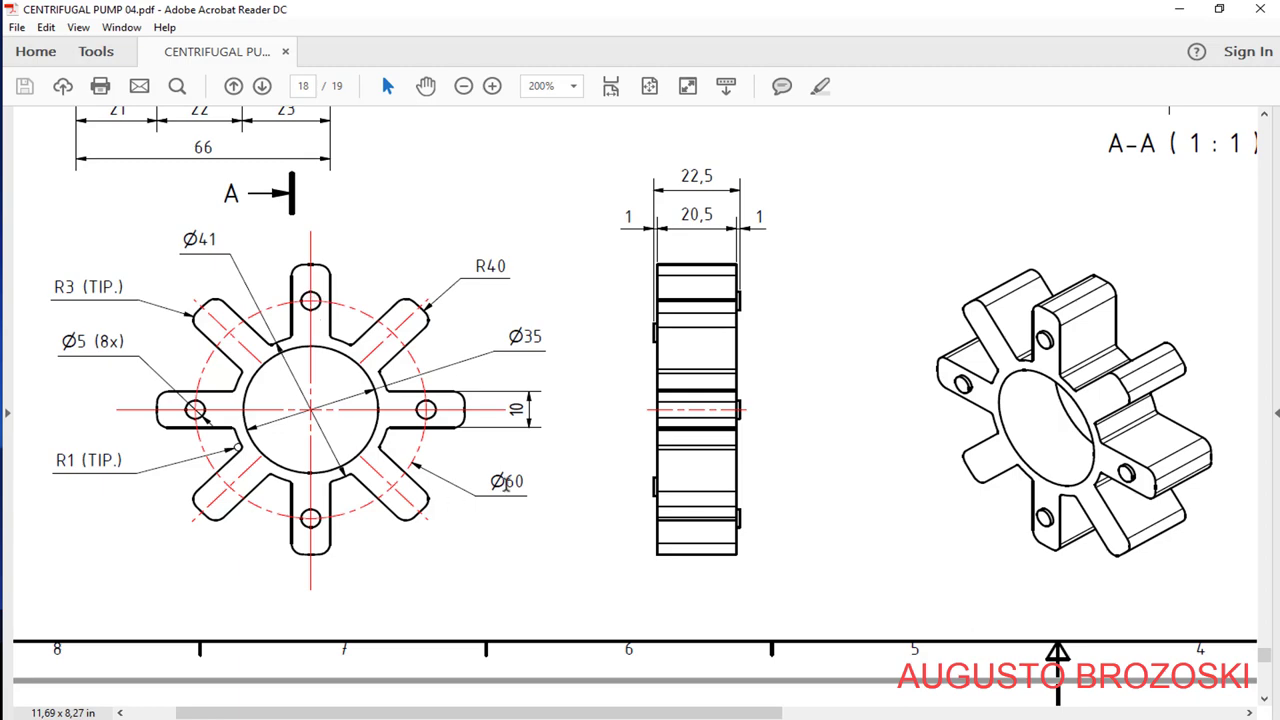
left_click(1180, 9)
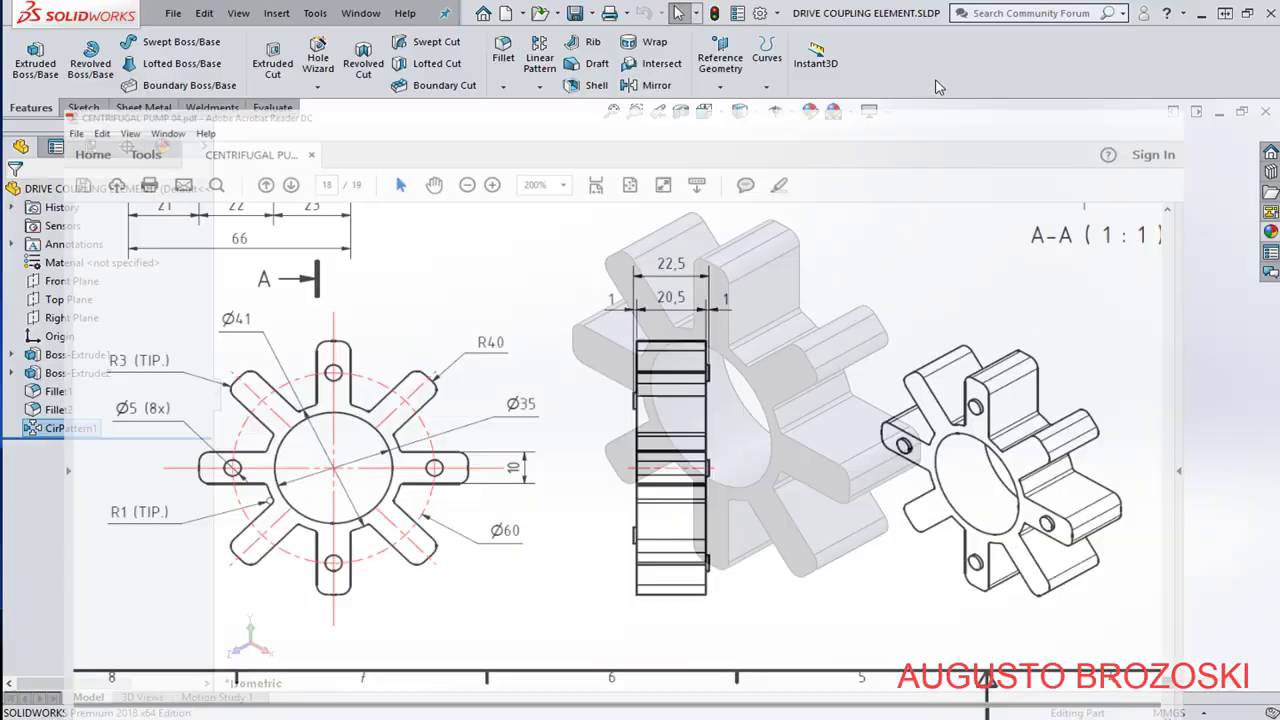
left_click(82, 108)
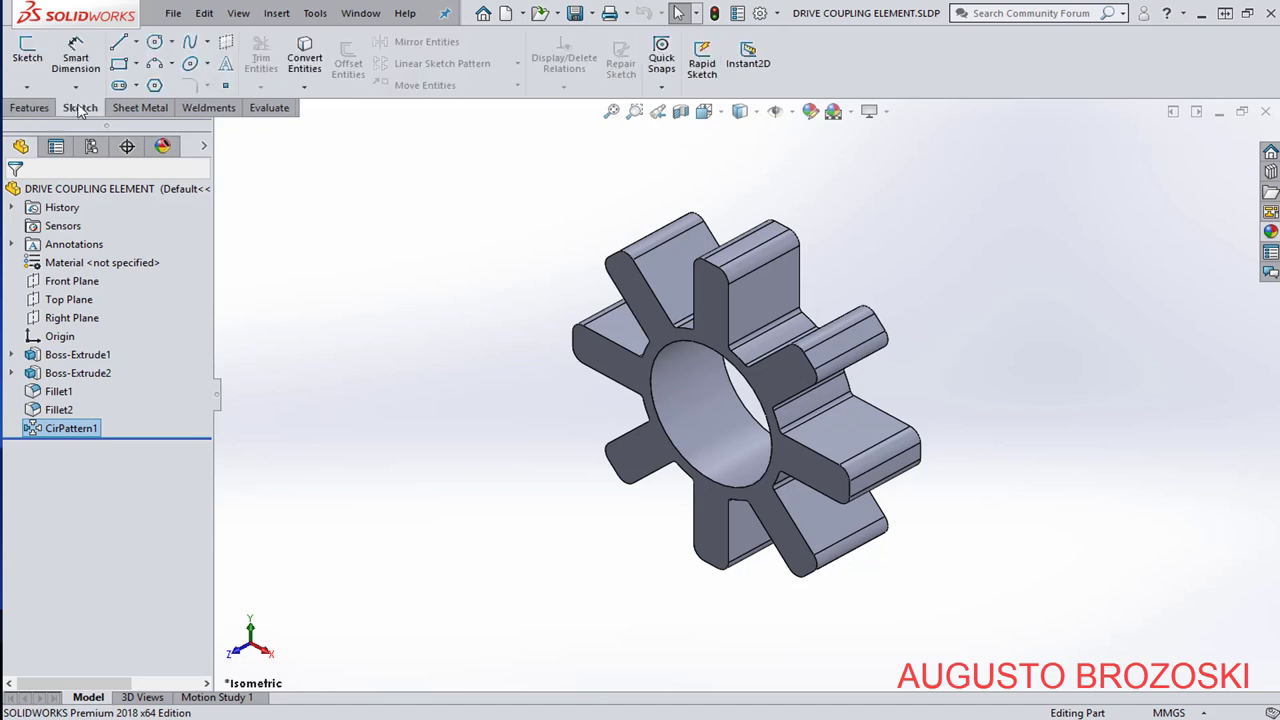
Start Sketch3 on the coupling's front face, viewed Normal To and zoomed onto the top spoke.
left_click(27, 52)
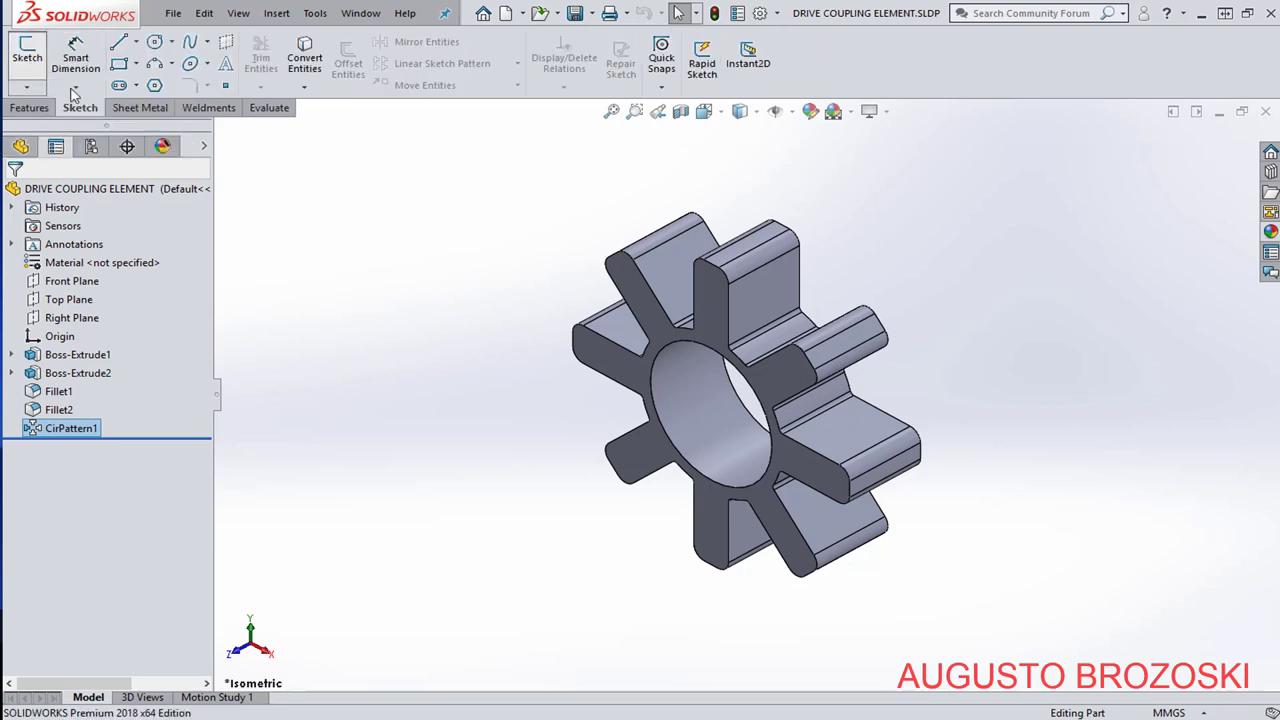
left_click(706, 305)
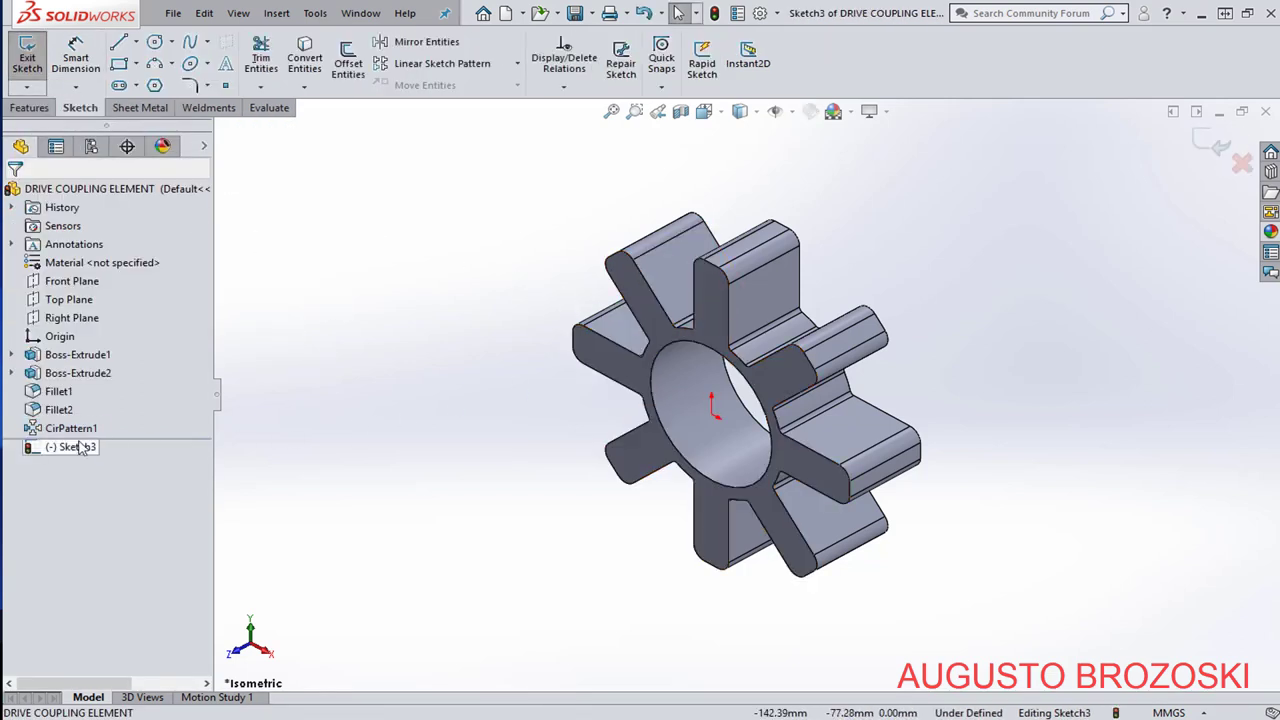
right_click(77, 449)
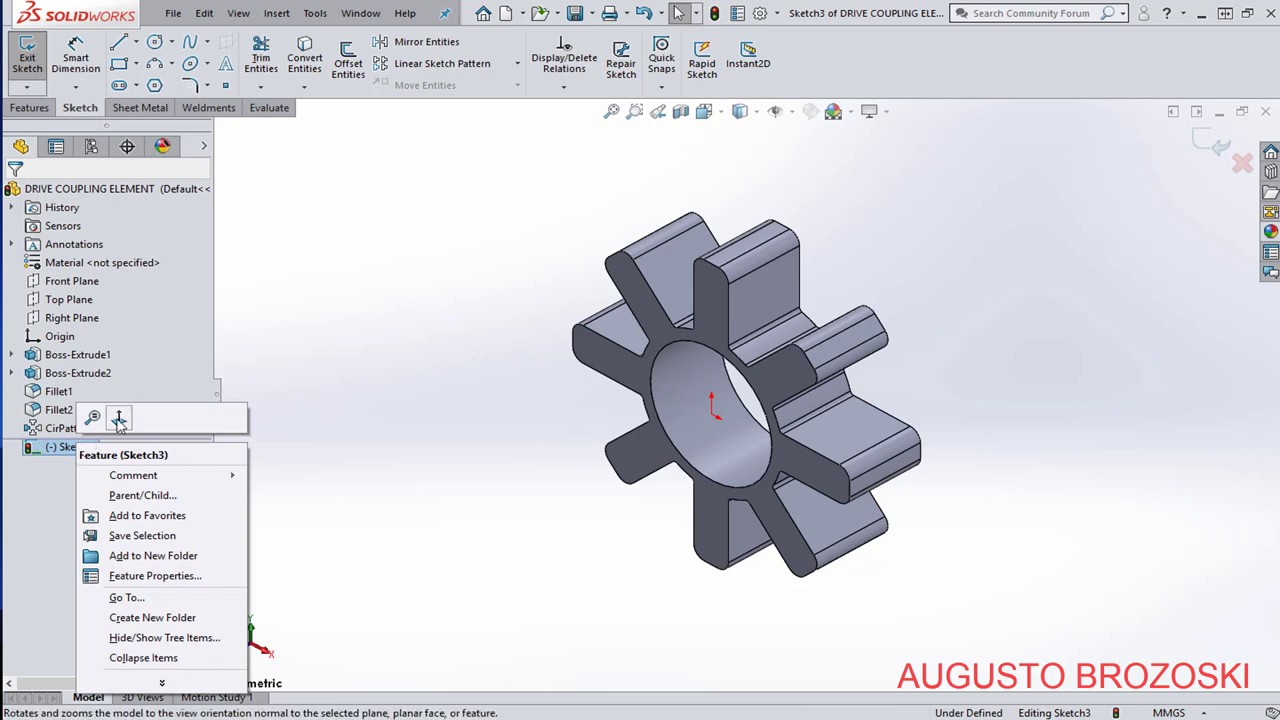
left_click(118, 420)
scroll(826, 200, "down", 5)
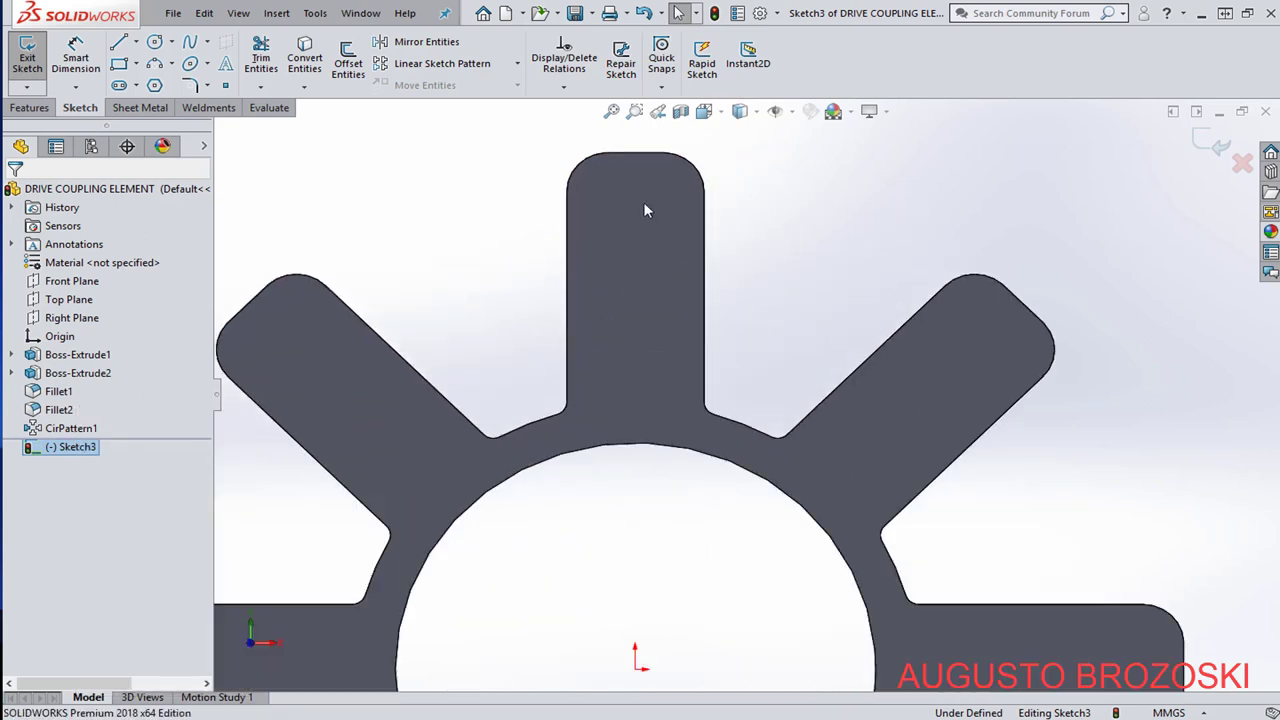
Draw a circle on the top spoke of the coupling.
left_click(155, 43)
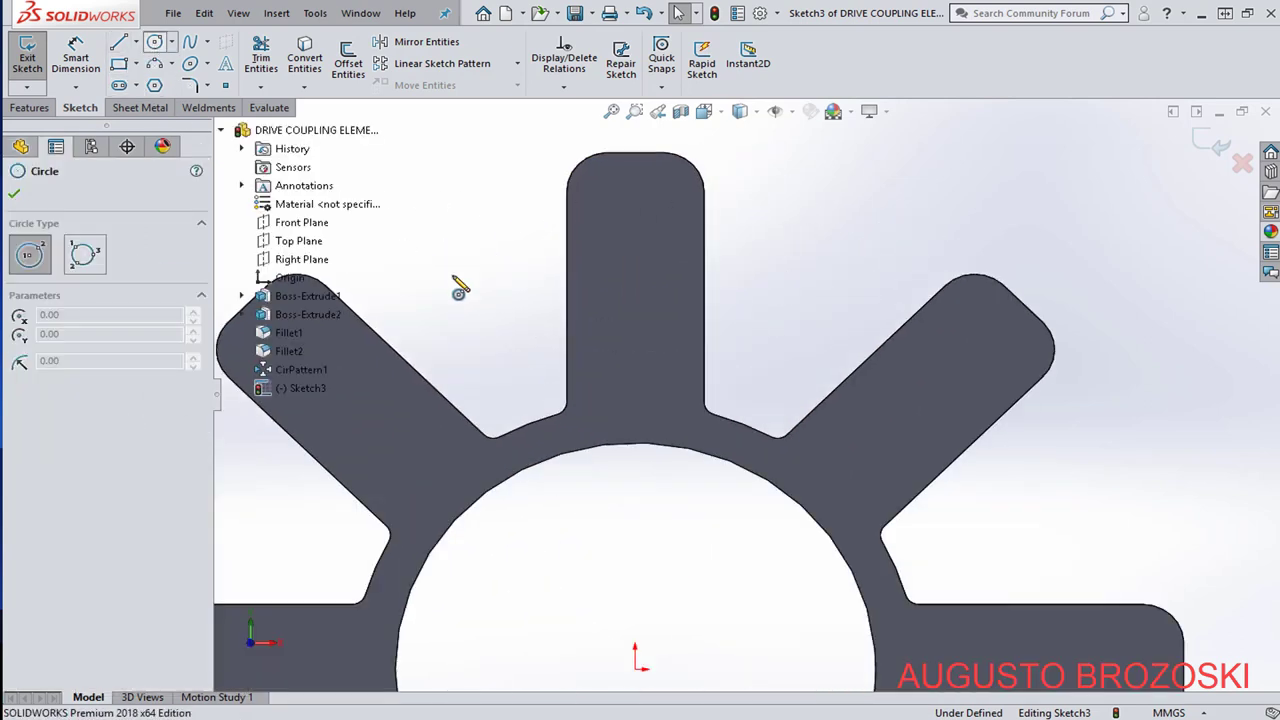
left_click(635, 257)
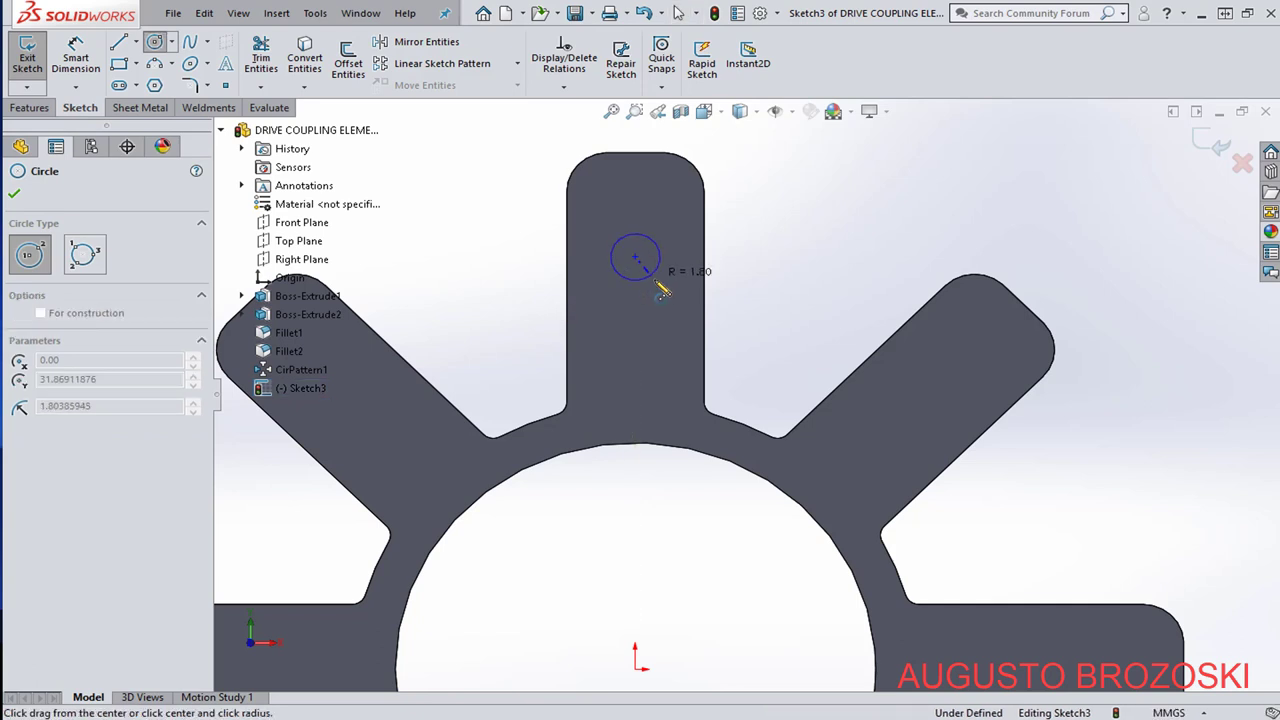
left_click(665, 279)
key("Escape")
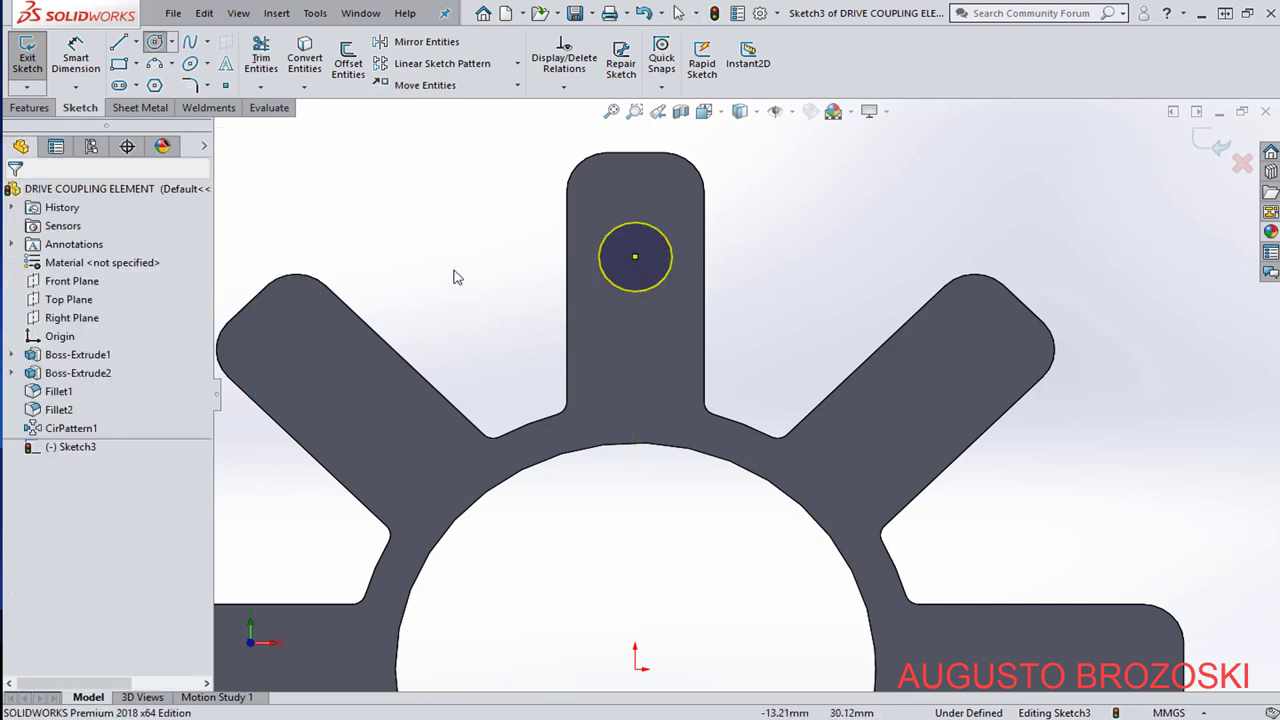
Dimension the circle to Ø5 mm with its centre 30 mm from the origin.
left_click(75, 57)
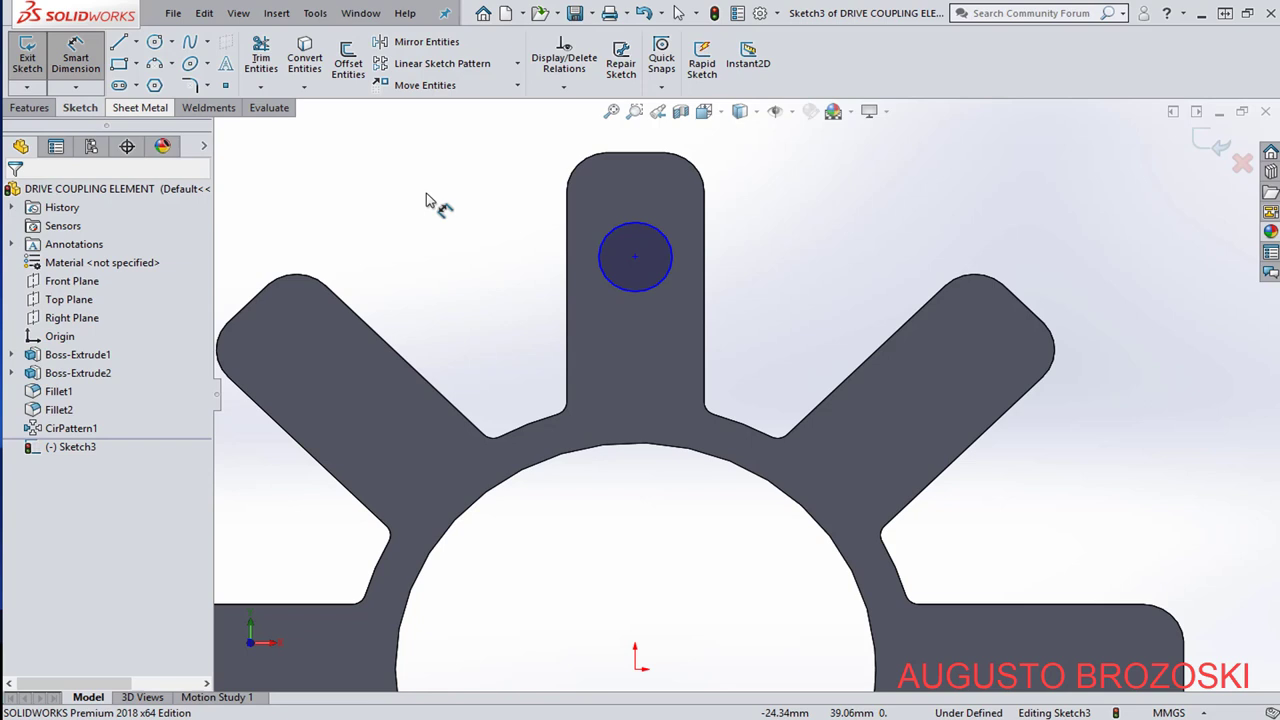
left_click(665, 247)
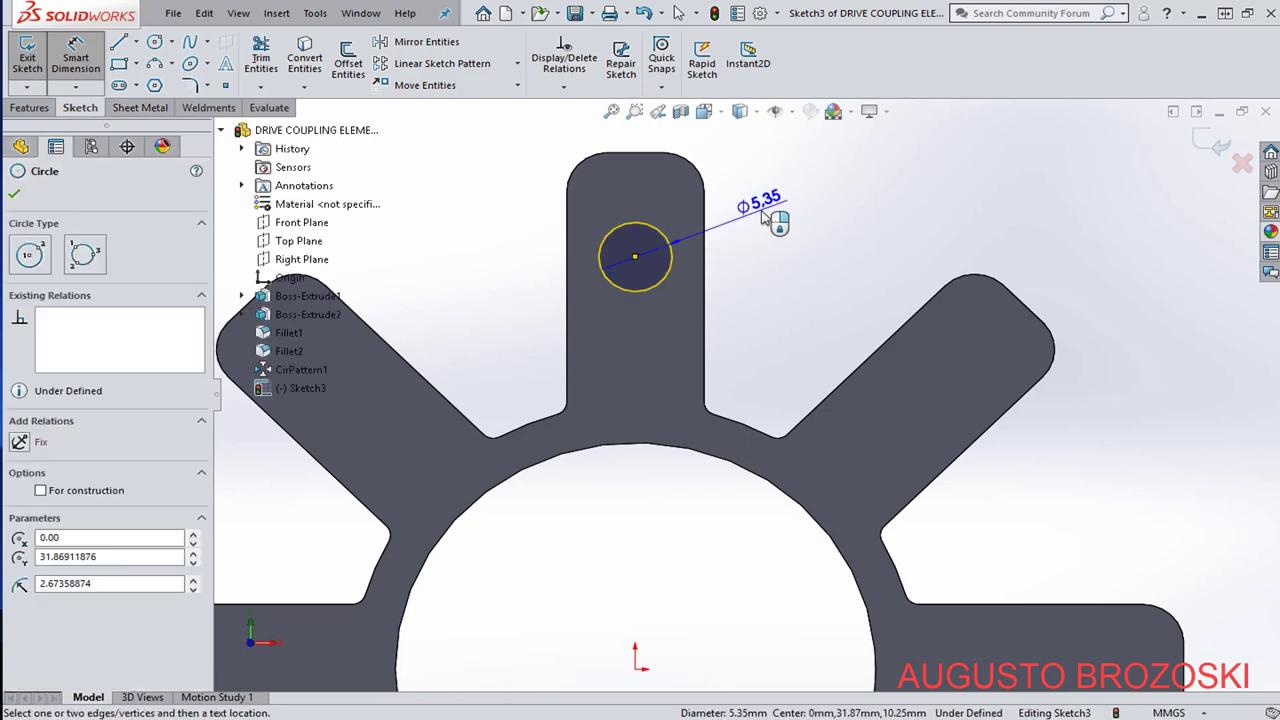
left_click(752, 219)
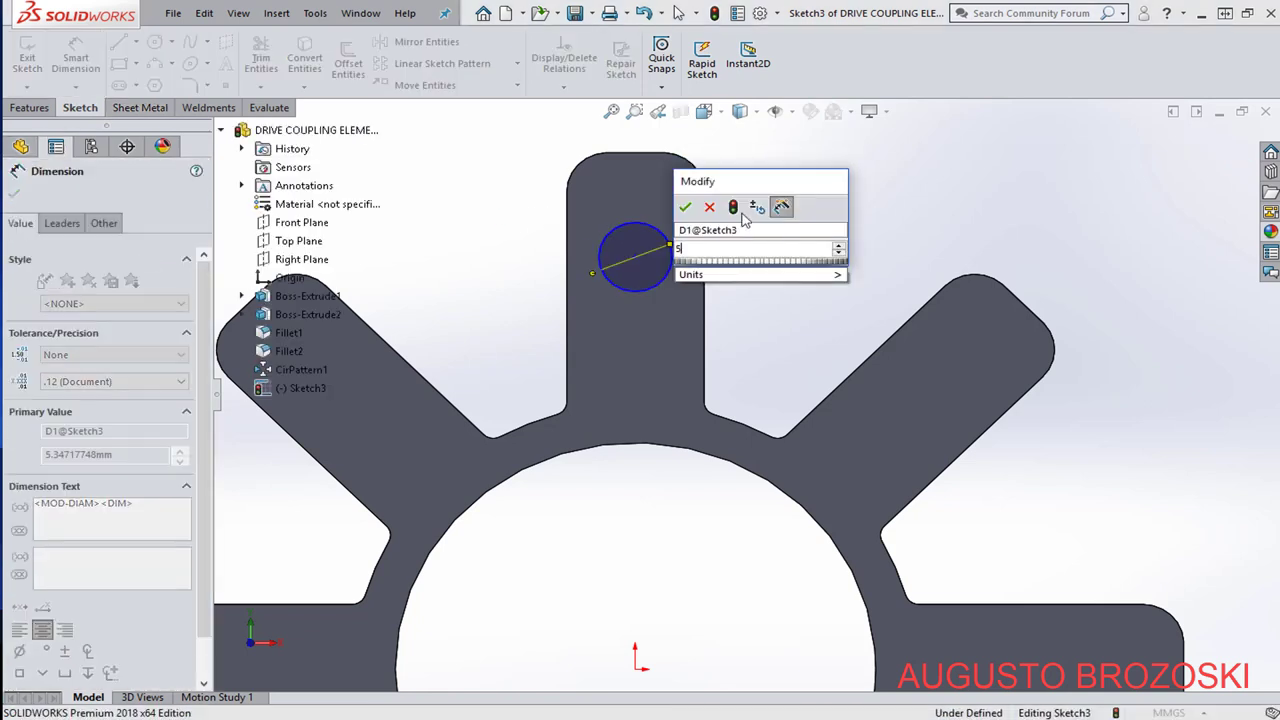
key("Return")
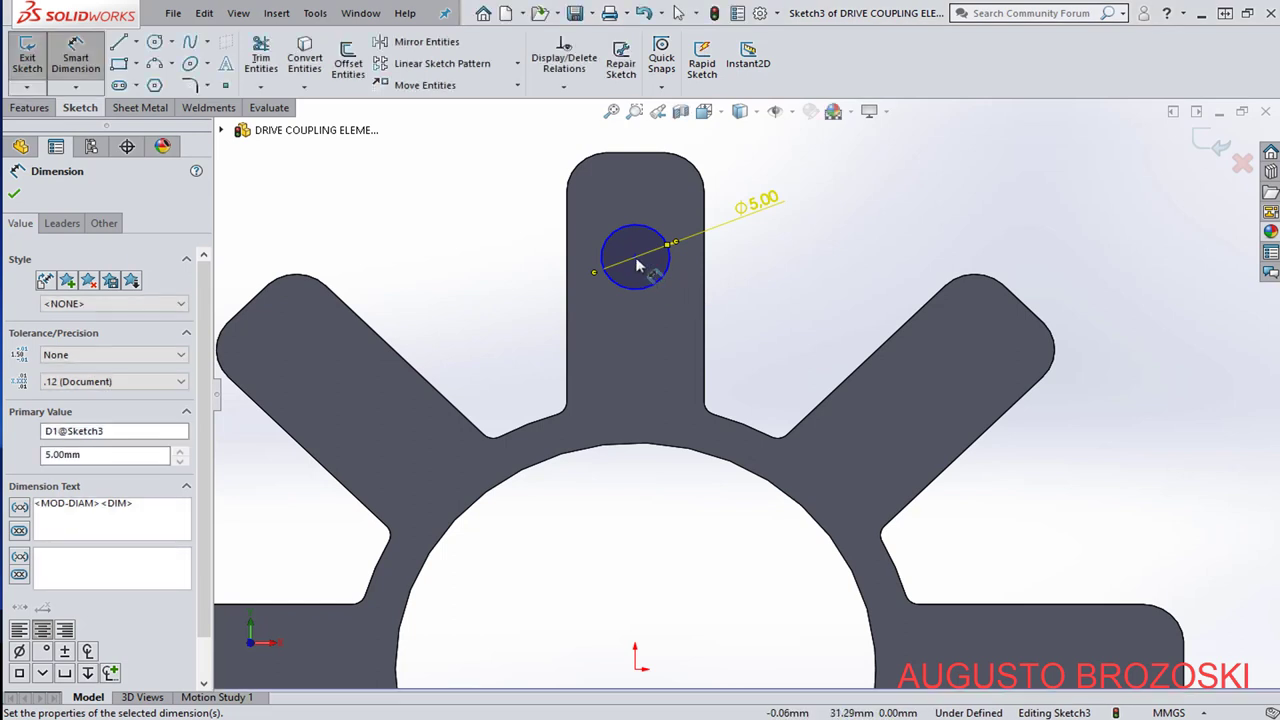
left_click(636, 259)
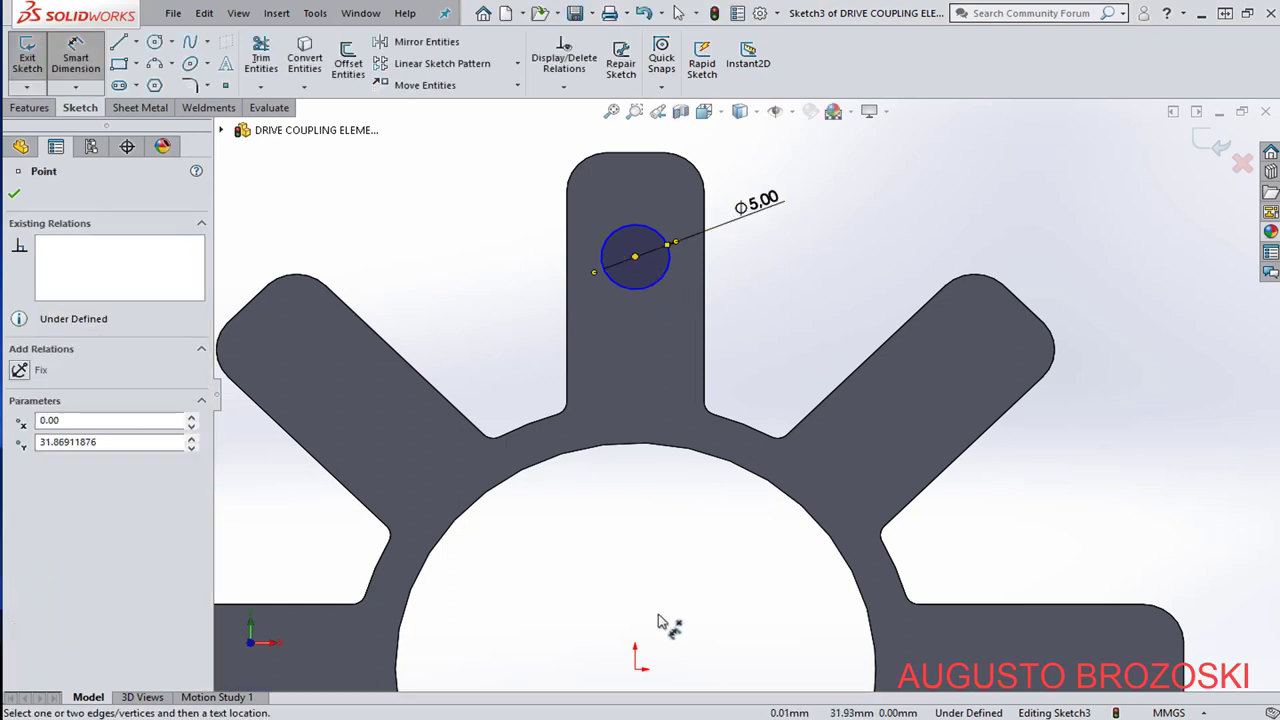
left_click(634, 669)
left_click(740, 548)
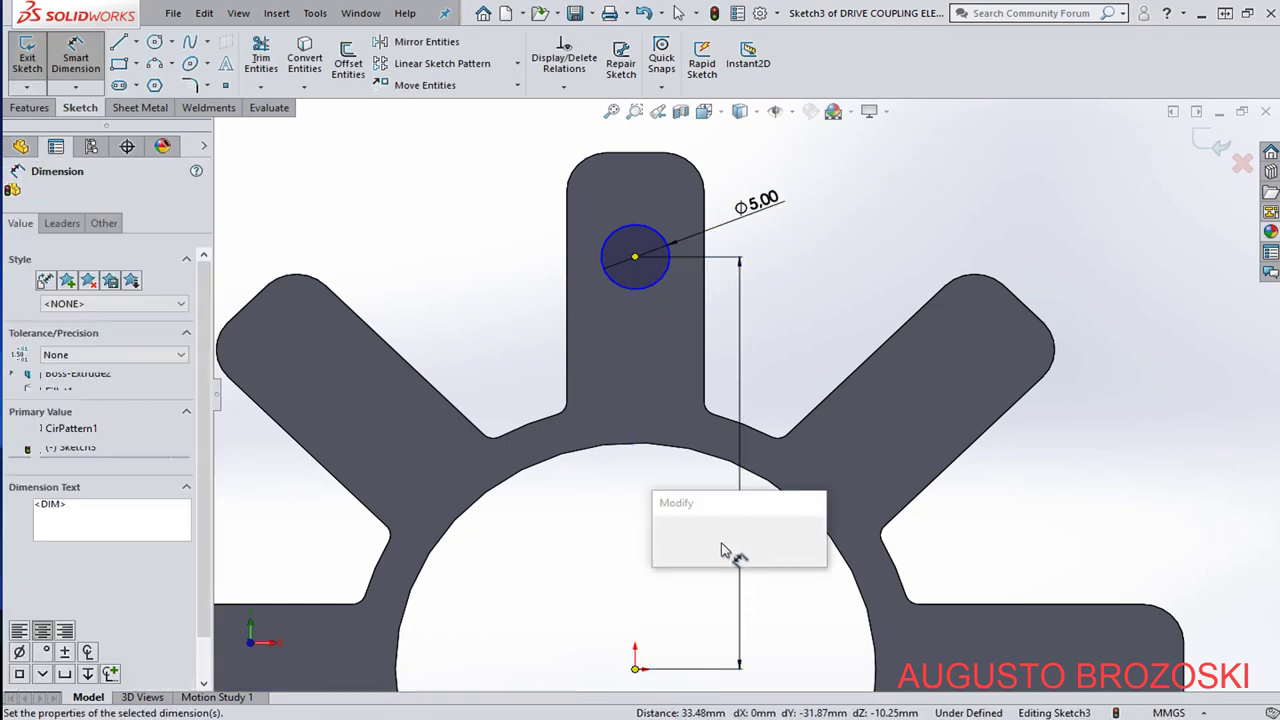
left_click(663, 536)
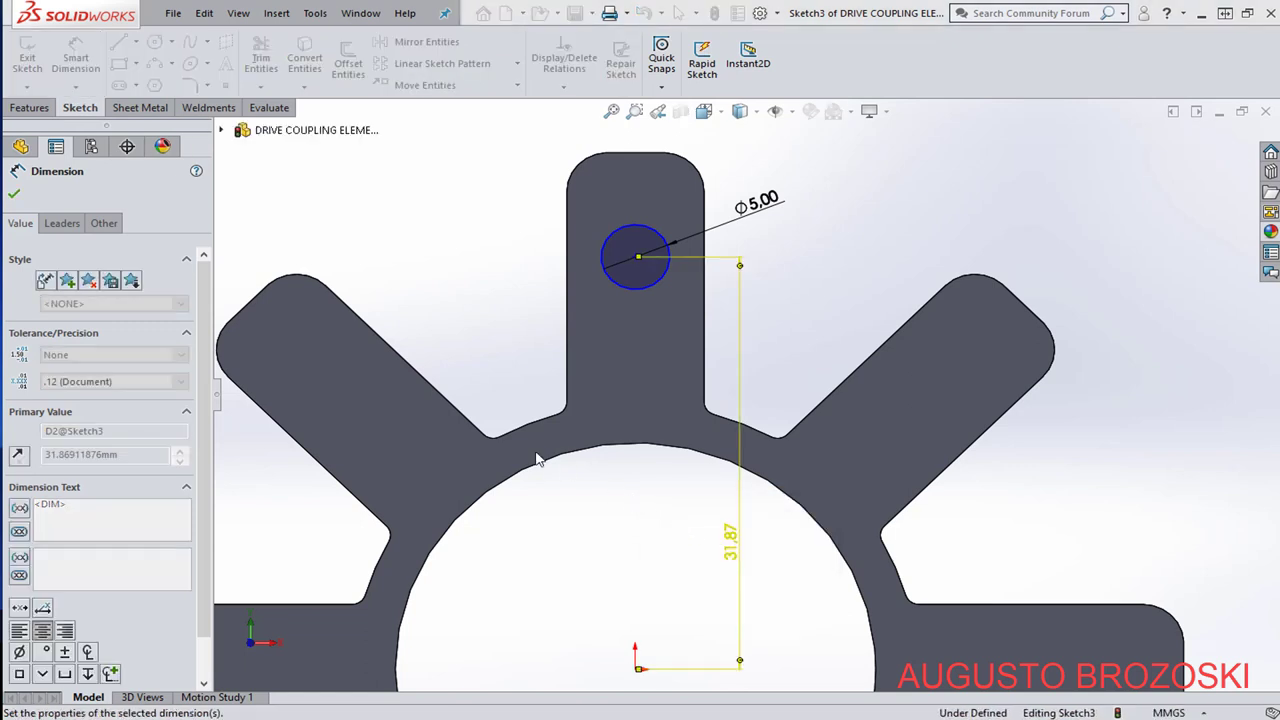
key("Escape")
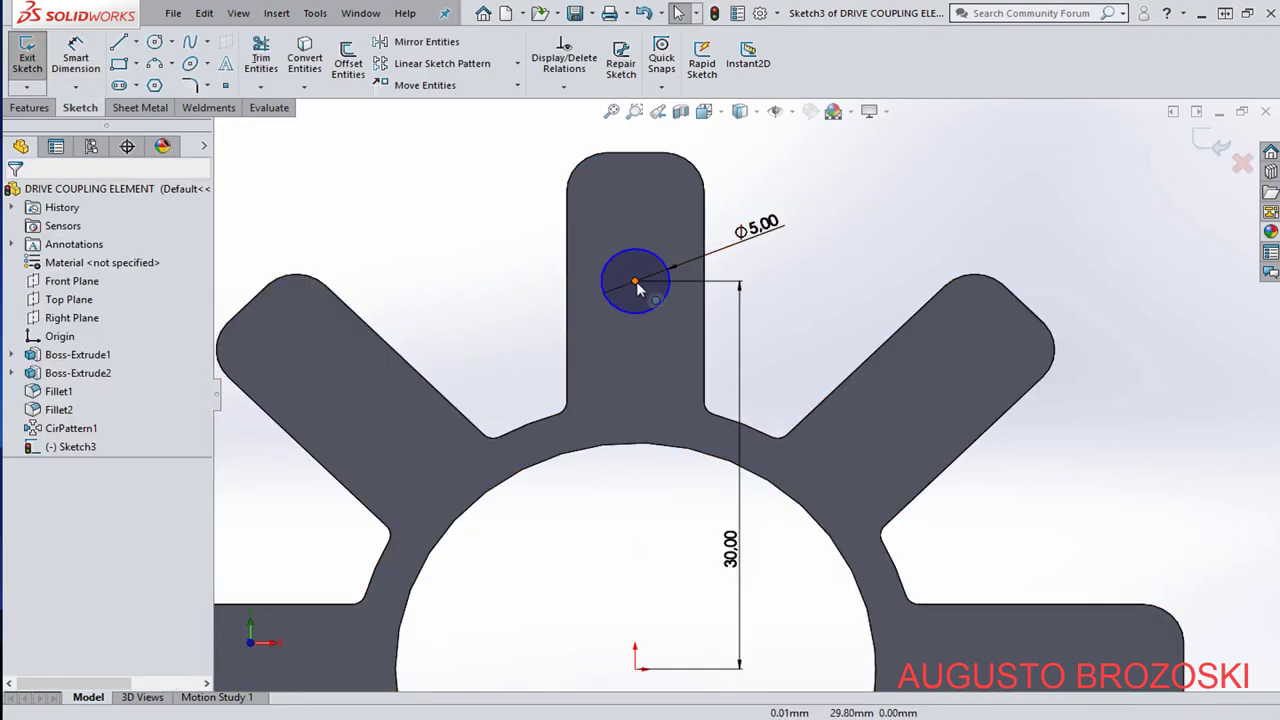
Make the circle centre Vertical with the origin and exit the sketch.
left_click(635, 282)
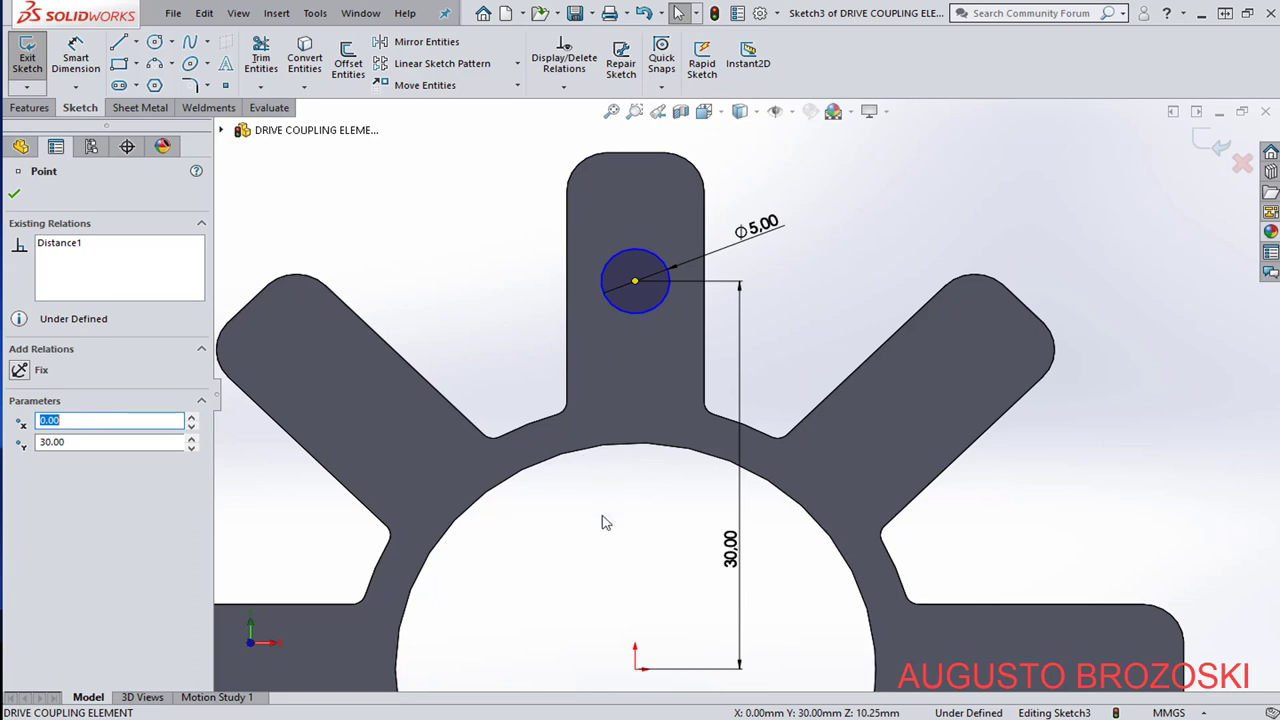
left_click(636, 669, "ctrl")
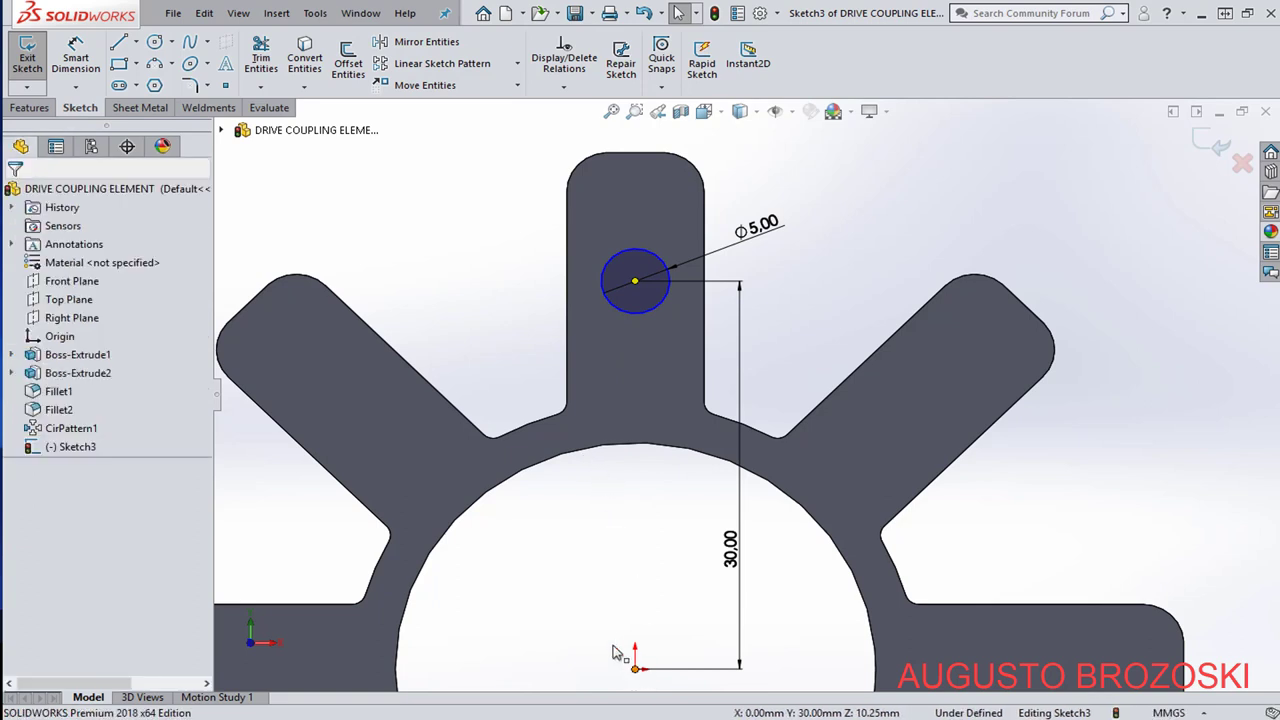
left_click(21, 484)
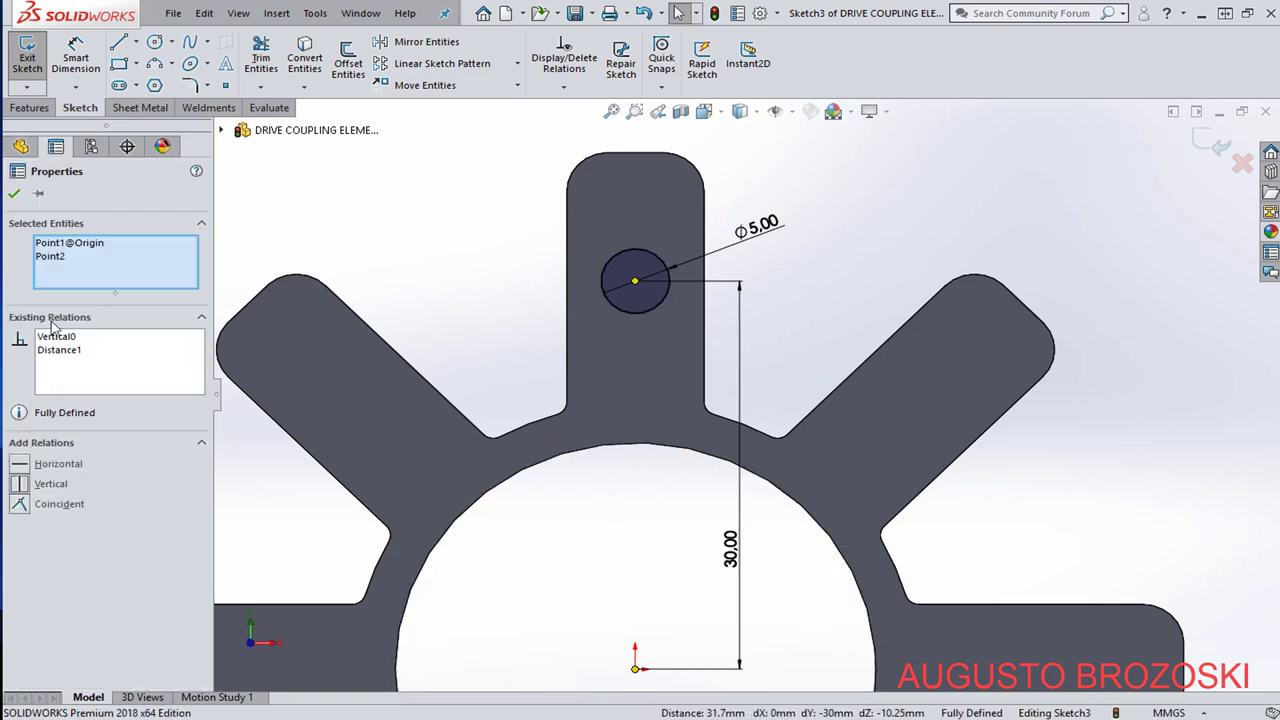
left_click(13, 194)
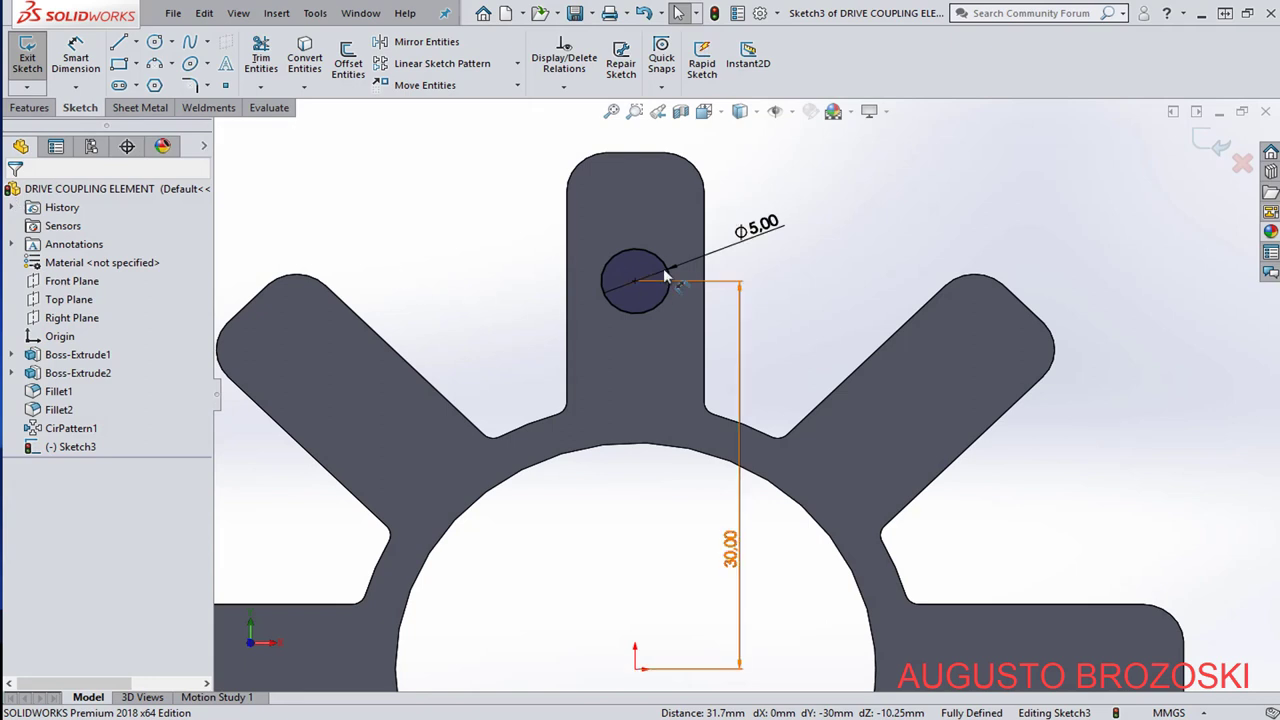
left_click(1213, 147)
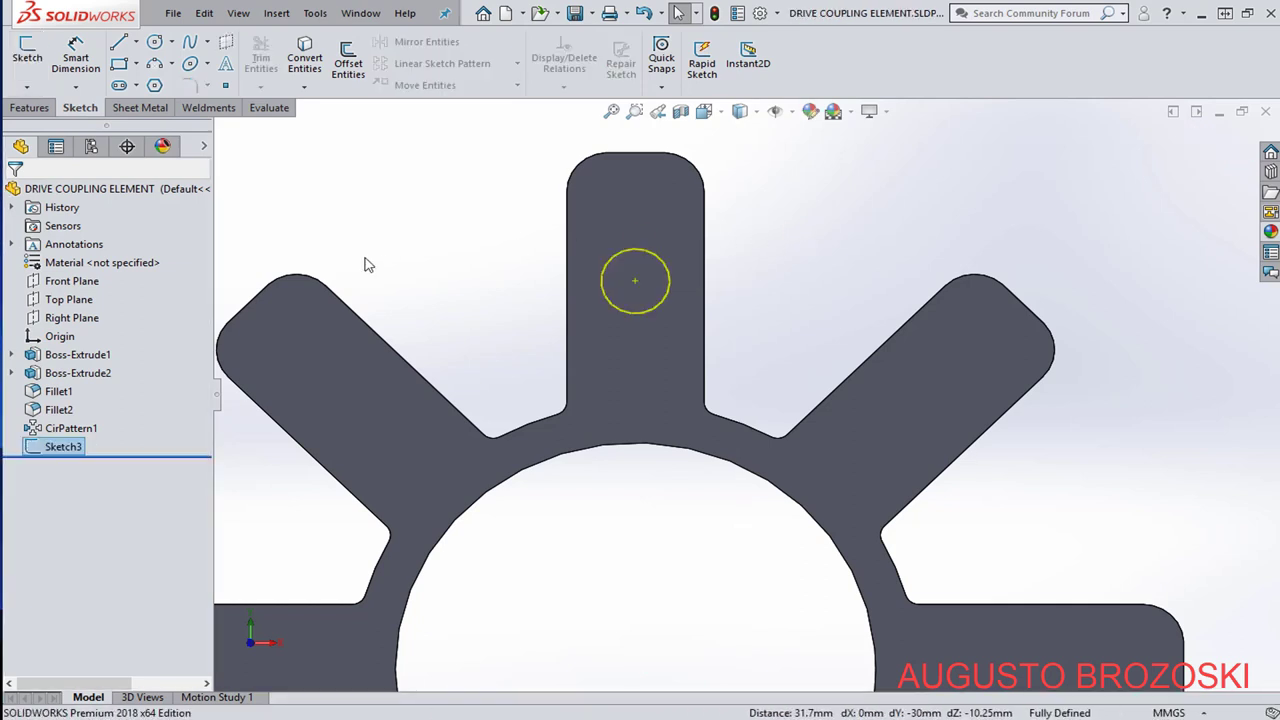
Extrude the Ø5 circle as a 1 mm Blind boss, checking the depth against the PDF.
left_click(29, 107)
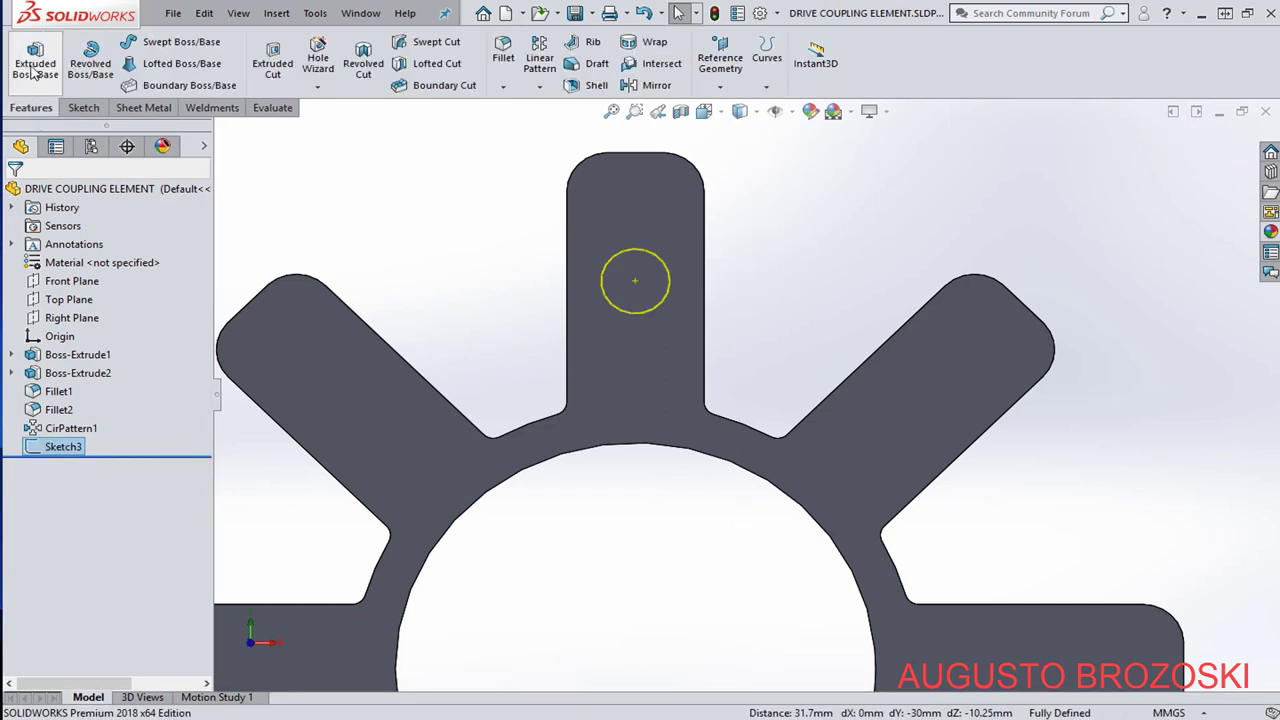
left_click(47, 77)
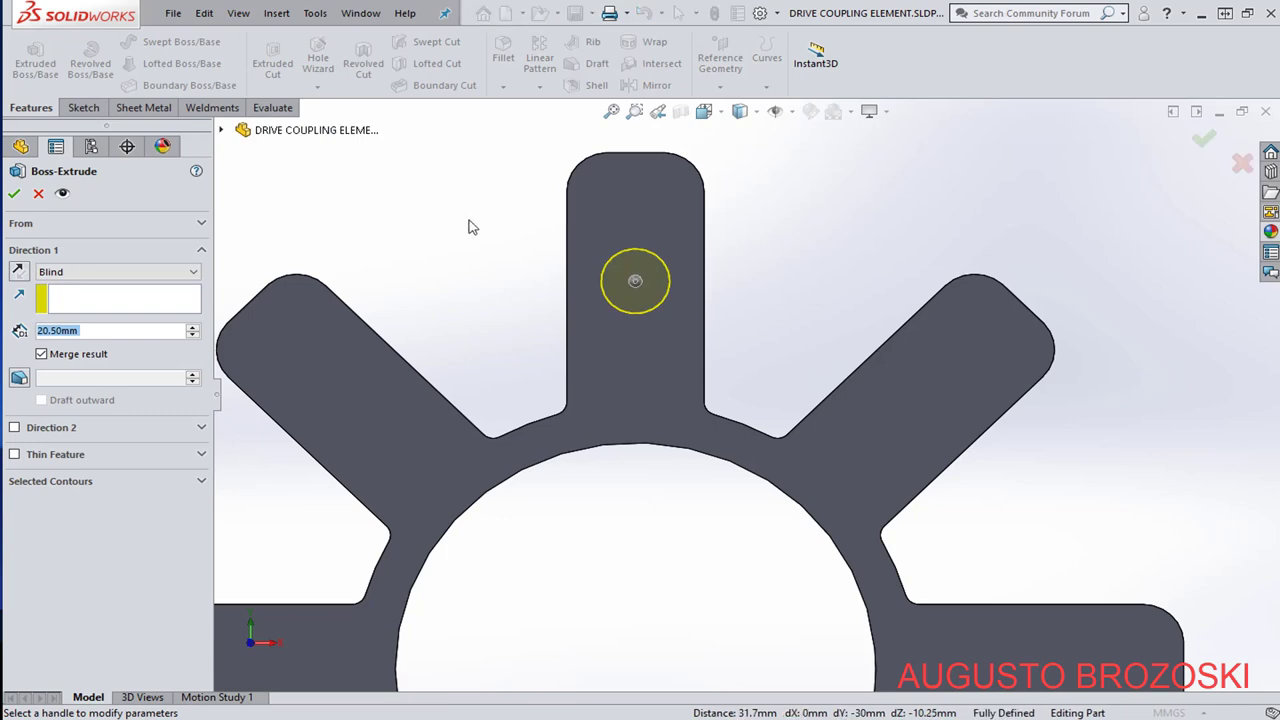
left_click(703, 111)
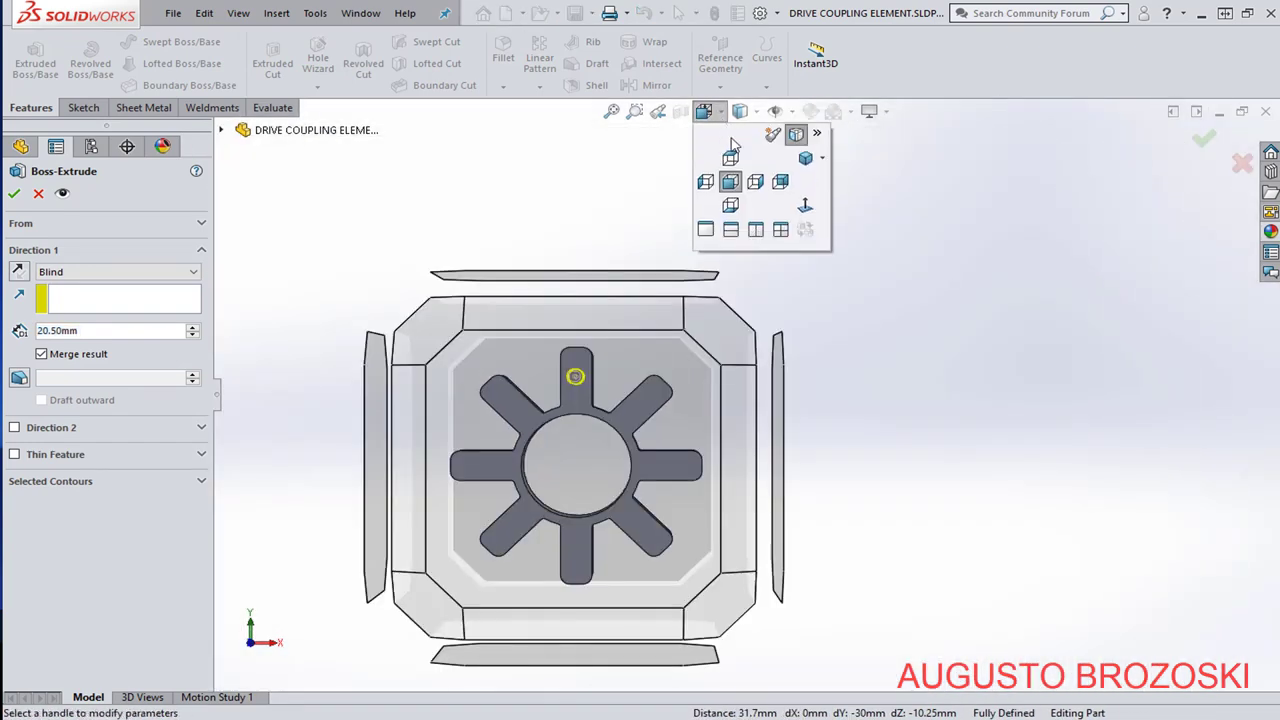
left_click(805, 160)
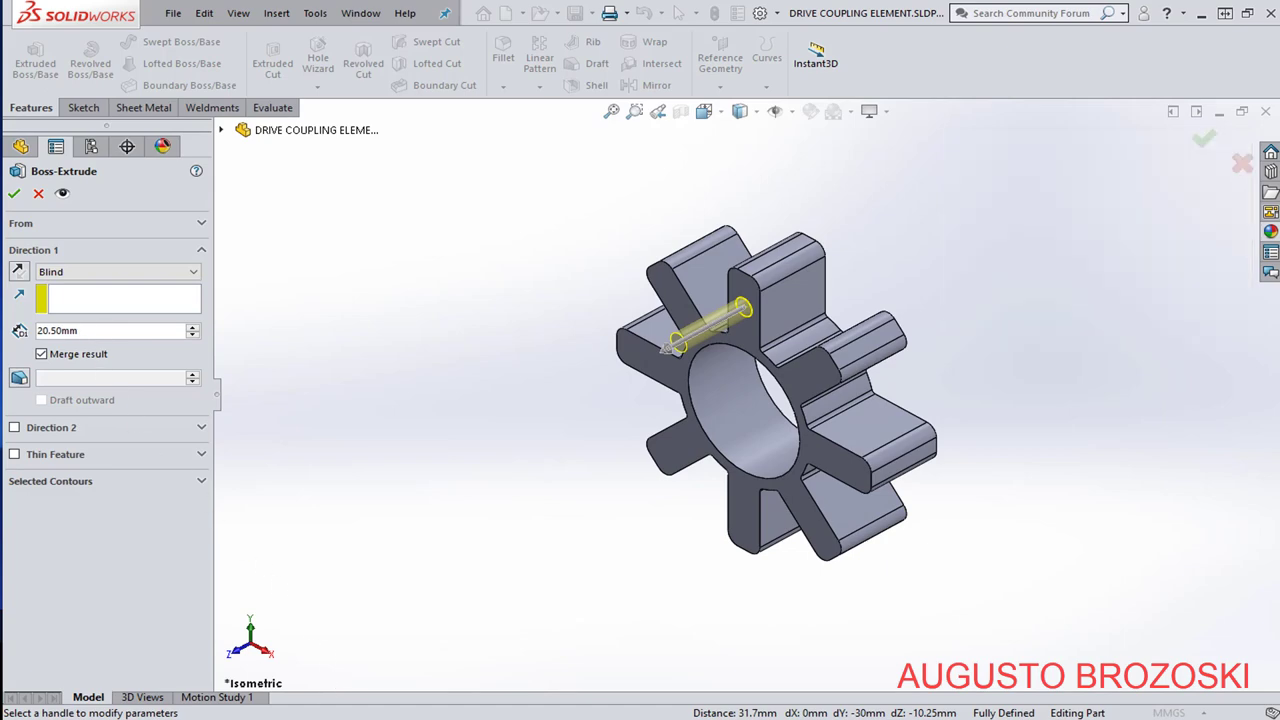
left_click(427, 719)
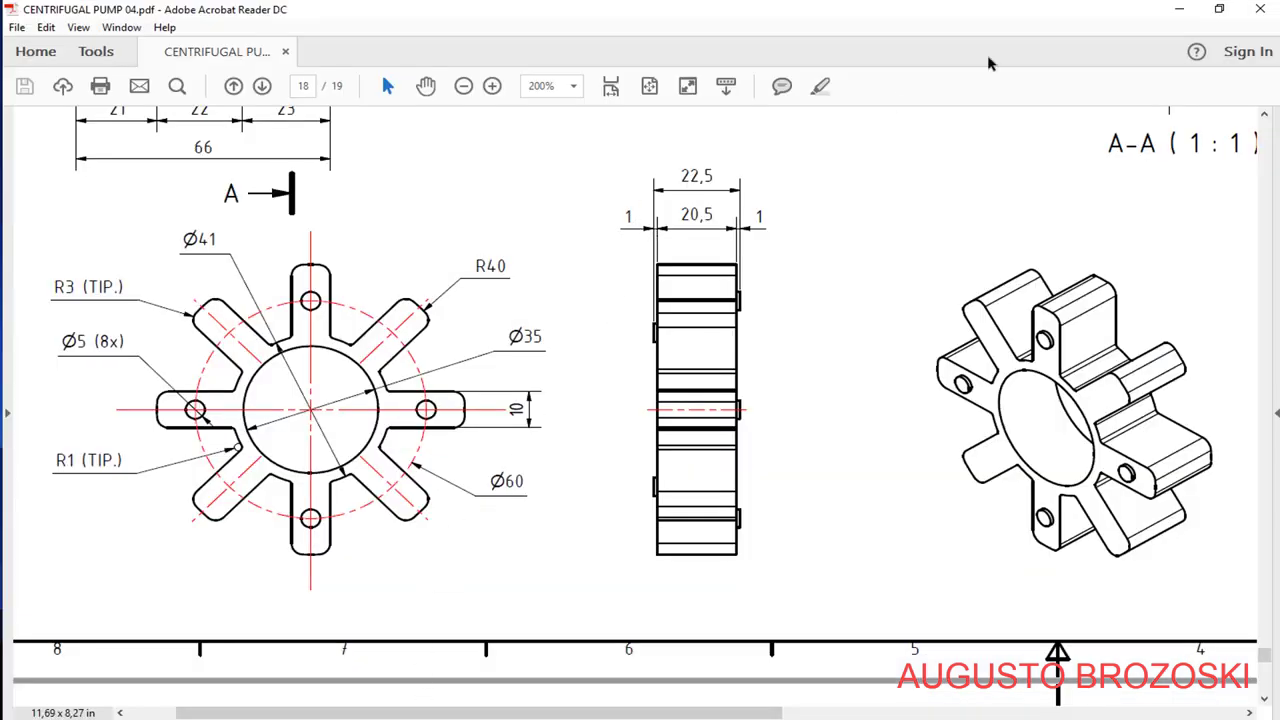
left_click(1176, 14)
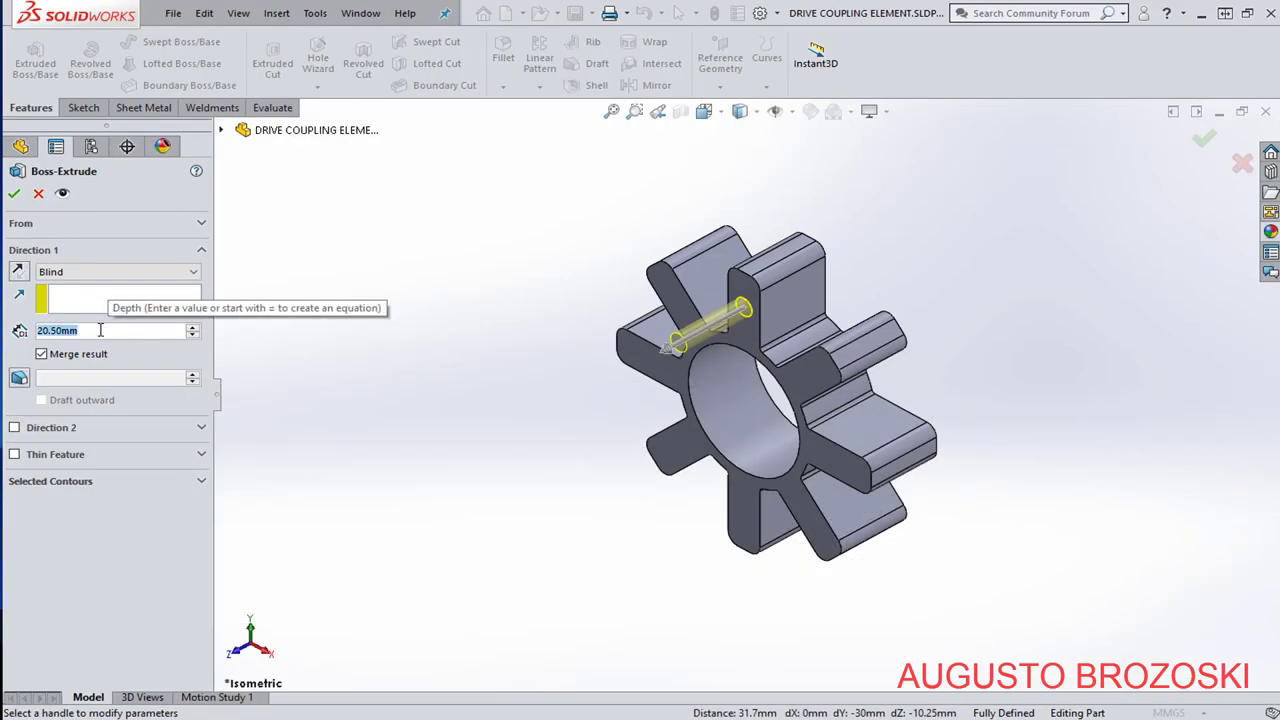
type("1")
key("Return")
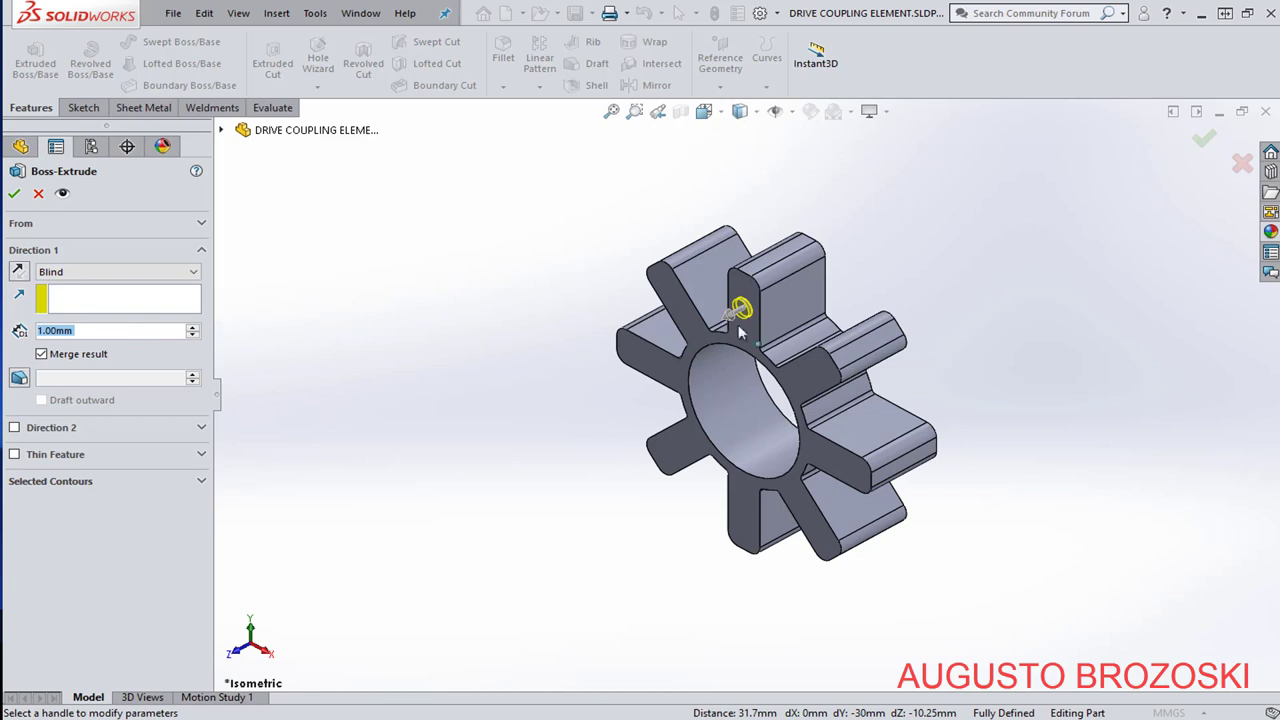
scroll(740, 332, "down", 10)
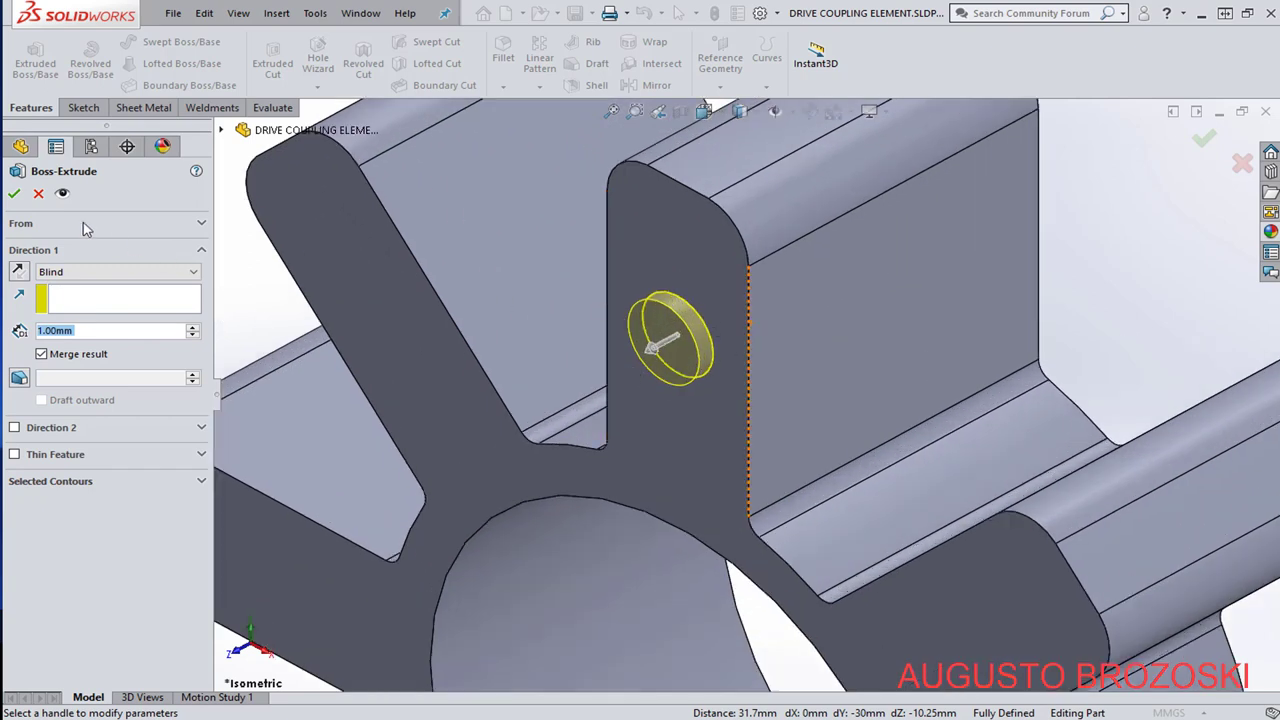
left_click(14, 194)
Start Sketch4 on the coupling's front face and view it Normal To.
scroll(560, 288, "up", 5)
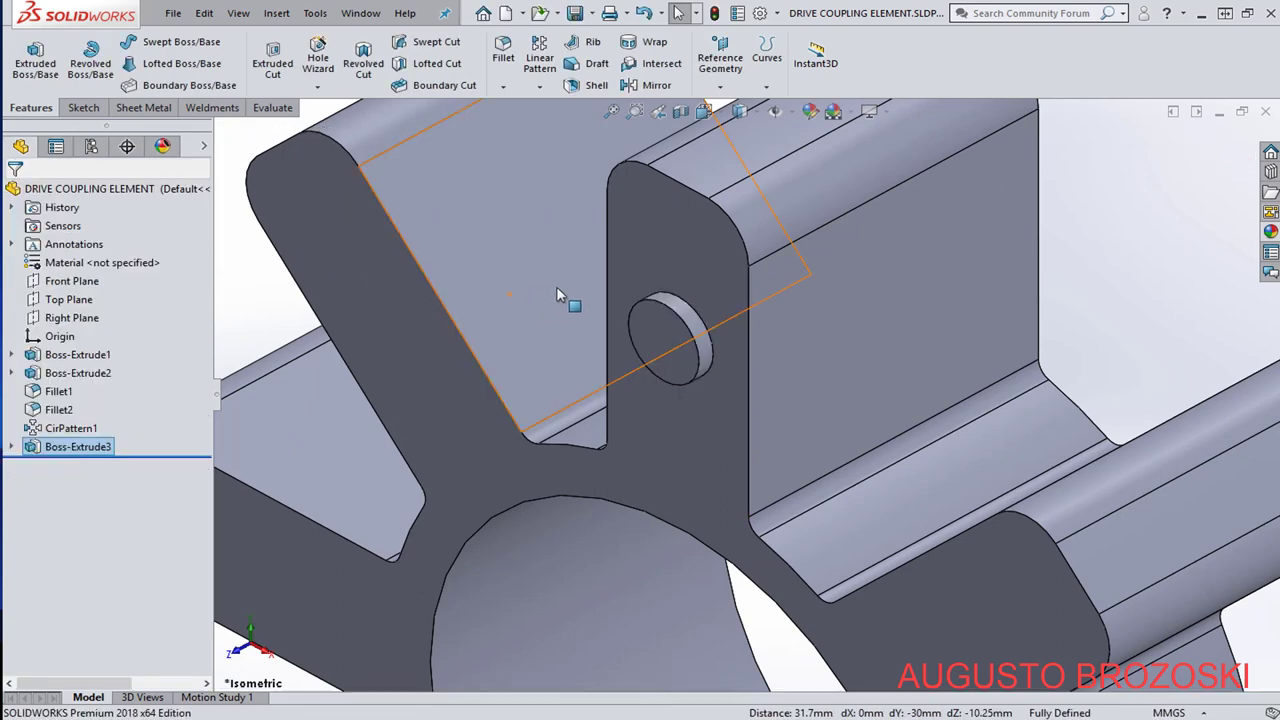
scroll(571, 288, "up", 3)
scroll(638, 382, "up", 3)
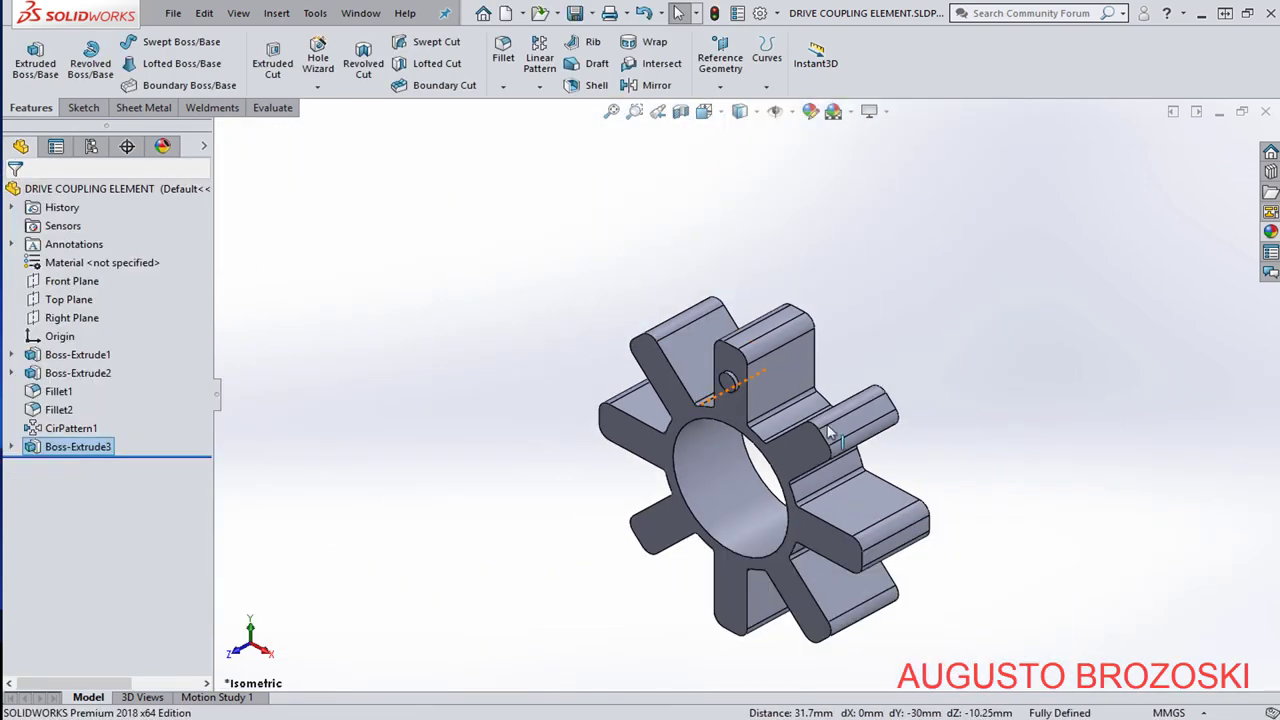
scroll(826, 435, "down", 2)
middle_click_drag(829, 451, 858, 388)
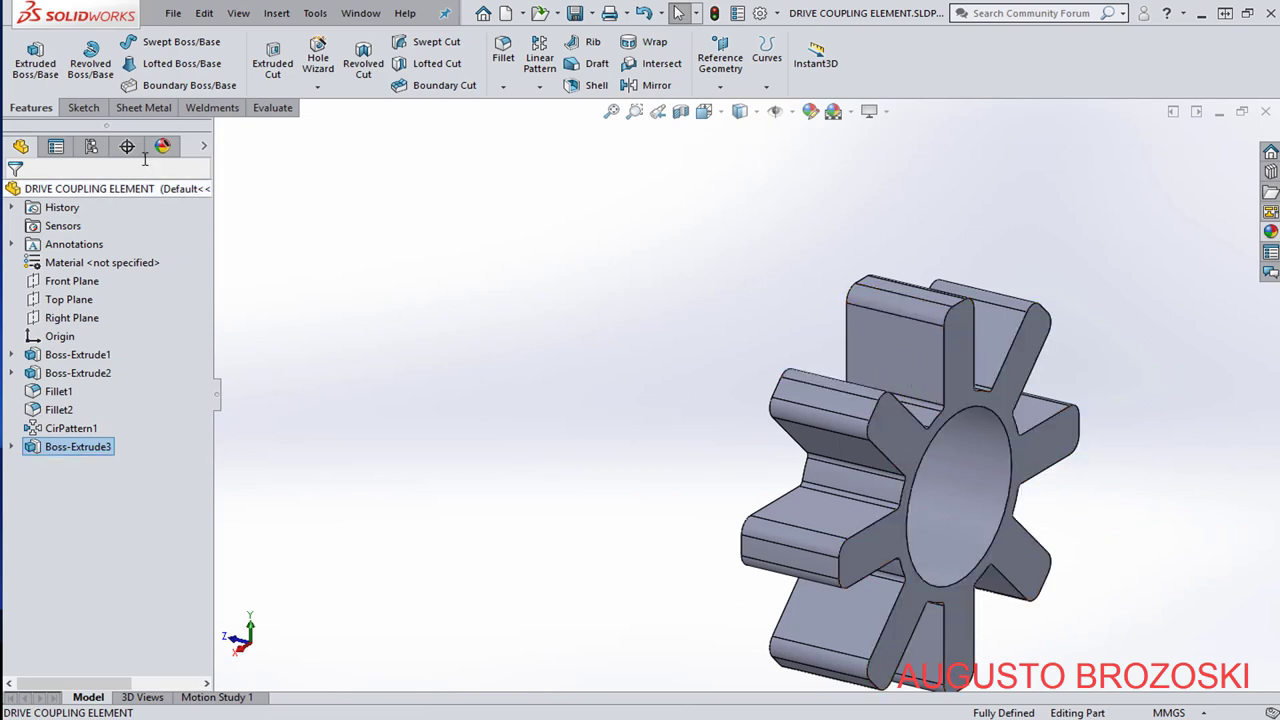
left_click(82, 107)
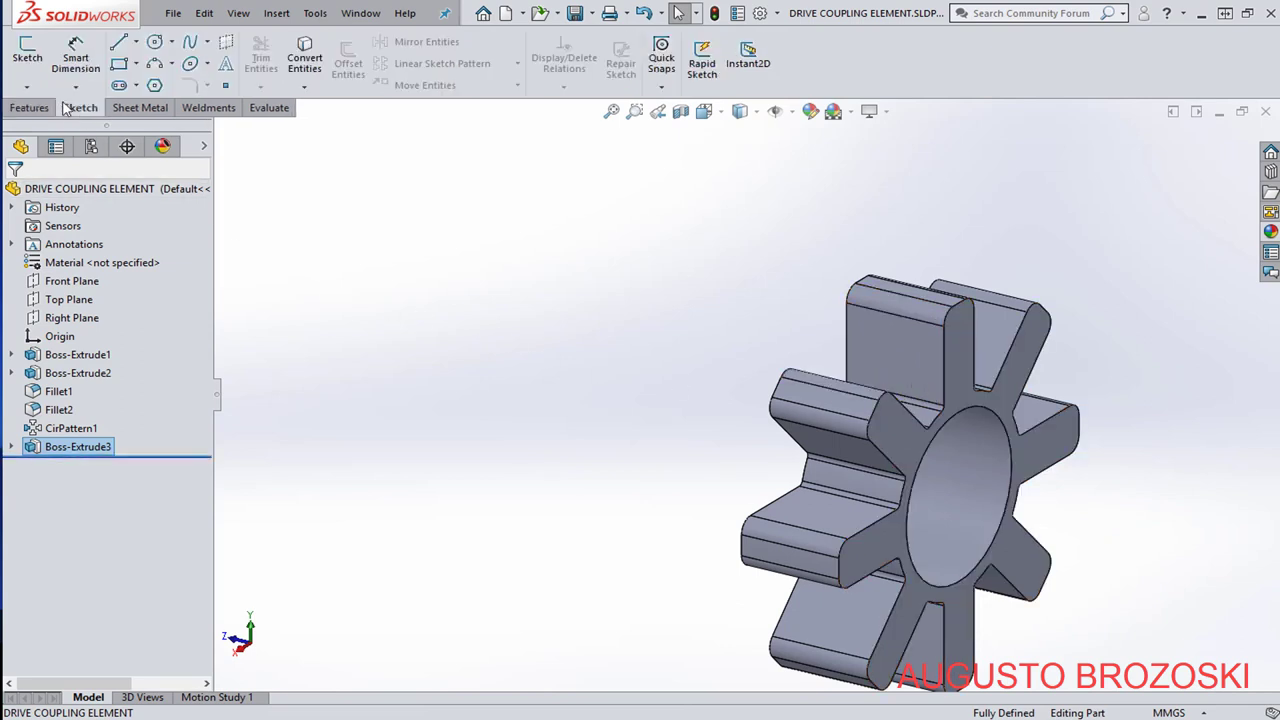
left_click(27, 52)
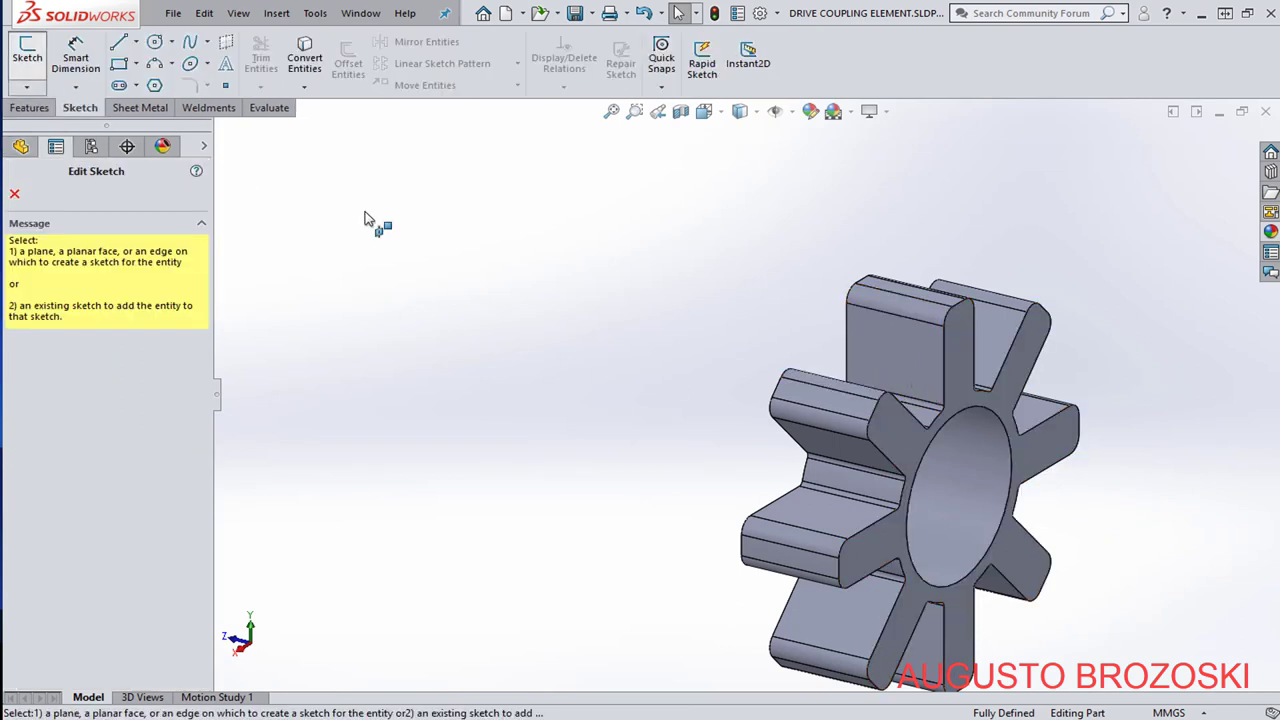
left_click(894, 418)
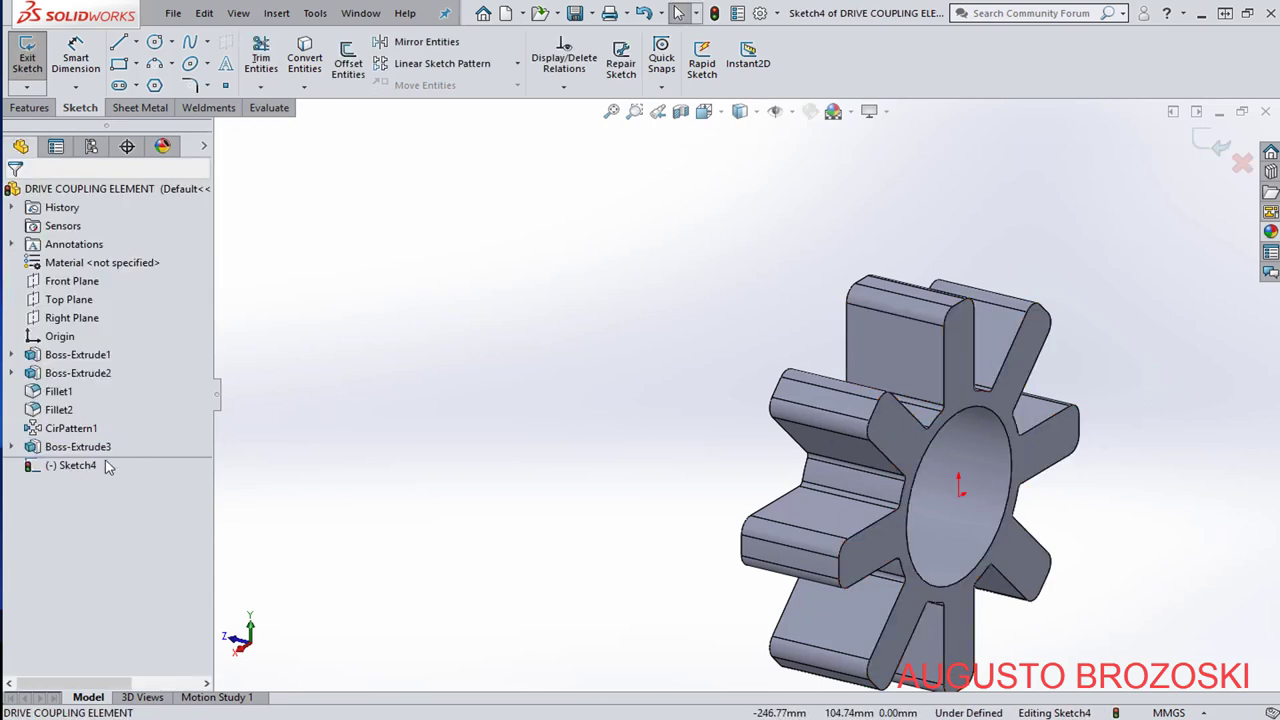
right_click(91, 466)
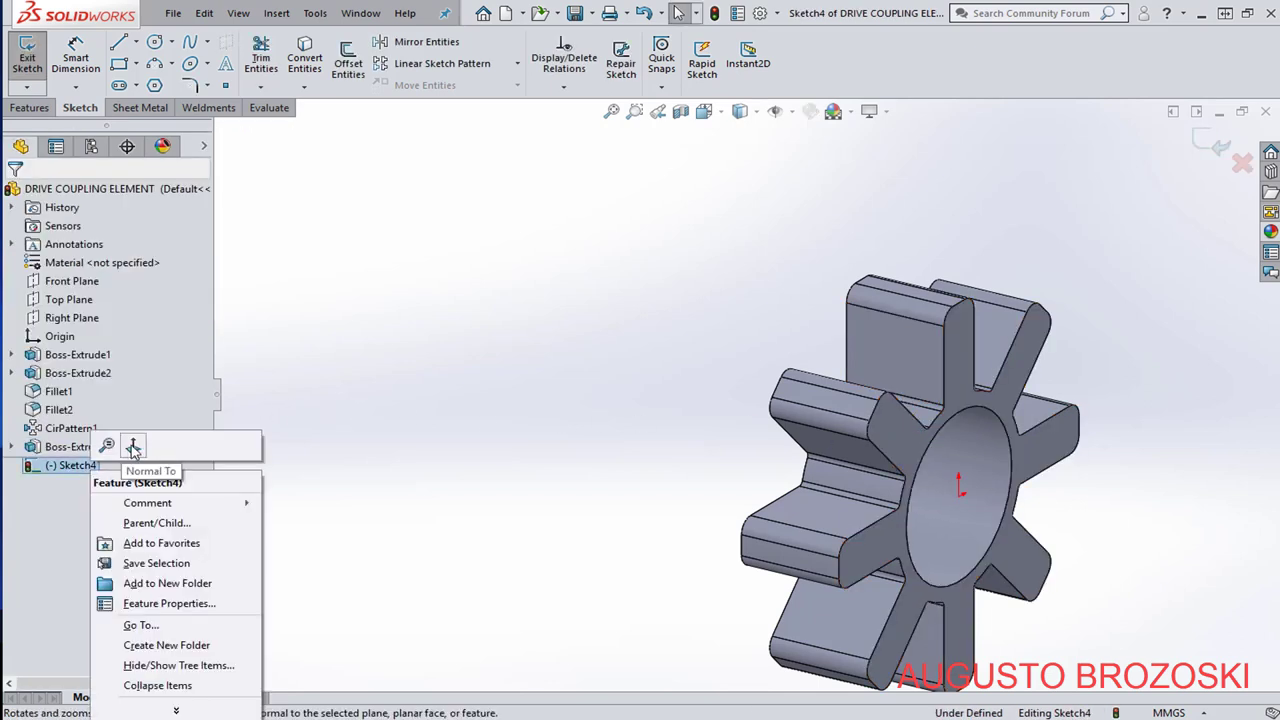
left_click(133, 447)
scroll(640, 230, "down", 3)
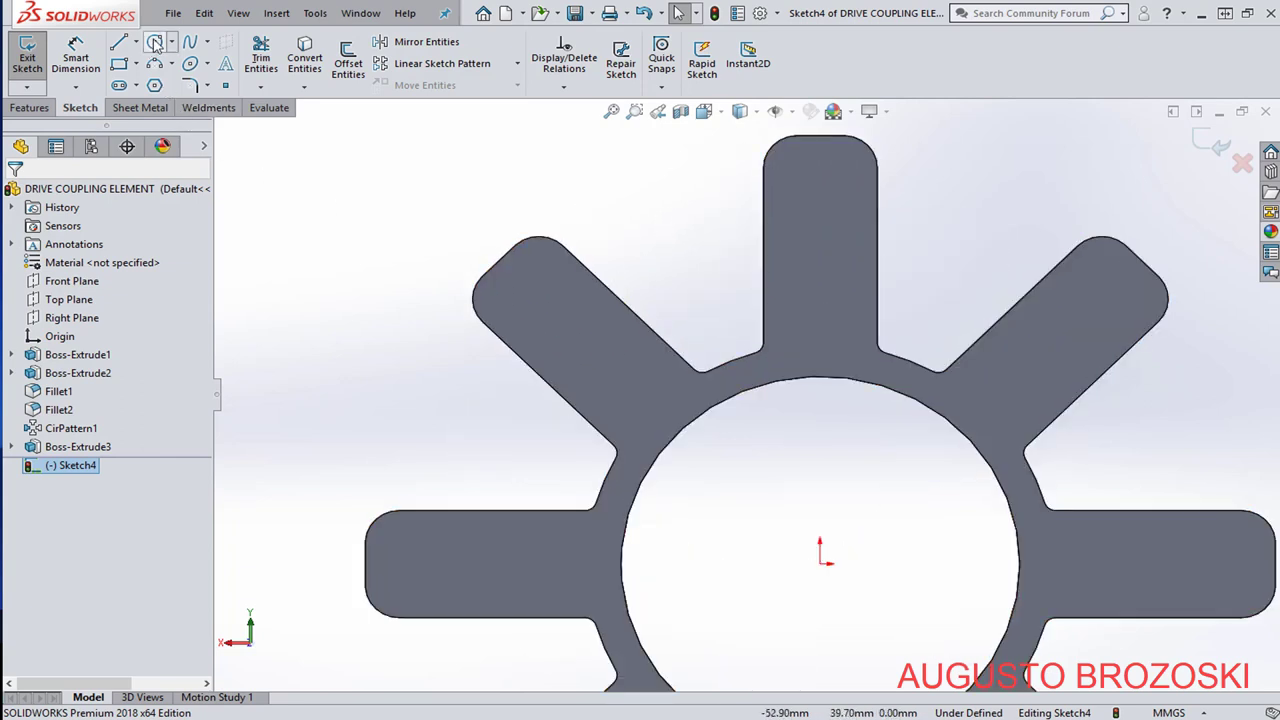
Draw a circle on the upper-left spoke and dimension it to Ø5 mm.
left_click(155, 43)
left_click(561, 323)
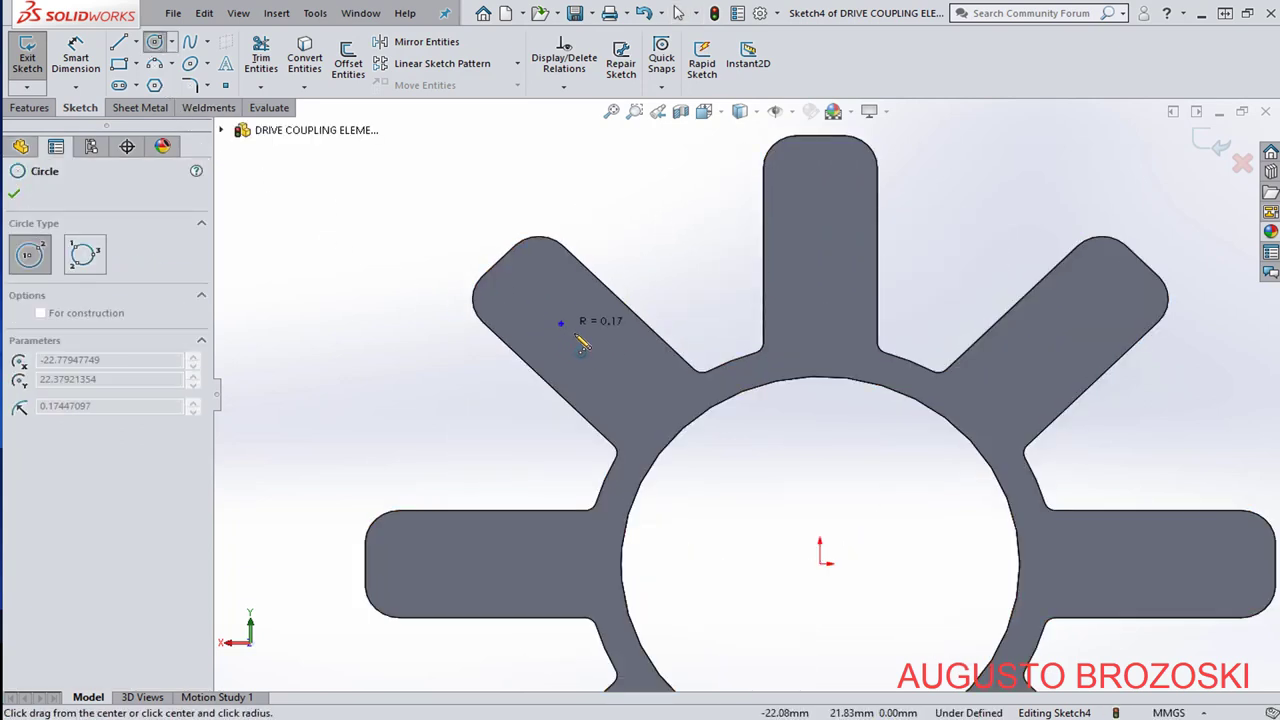
left_click(599, 337)
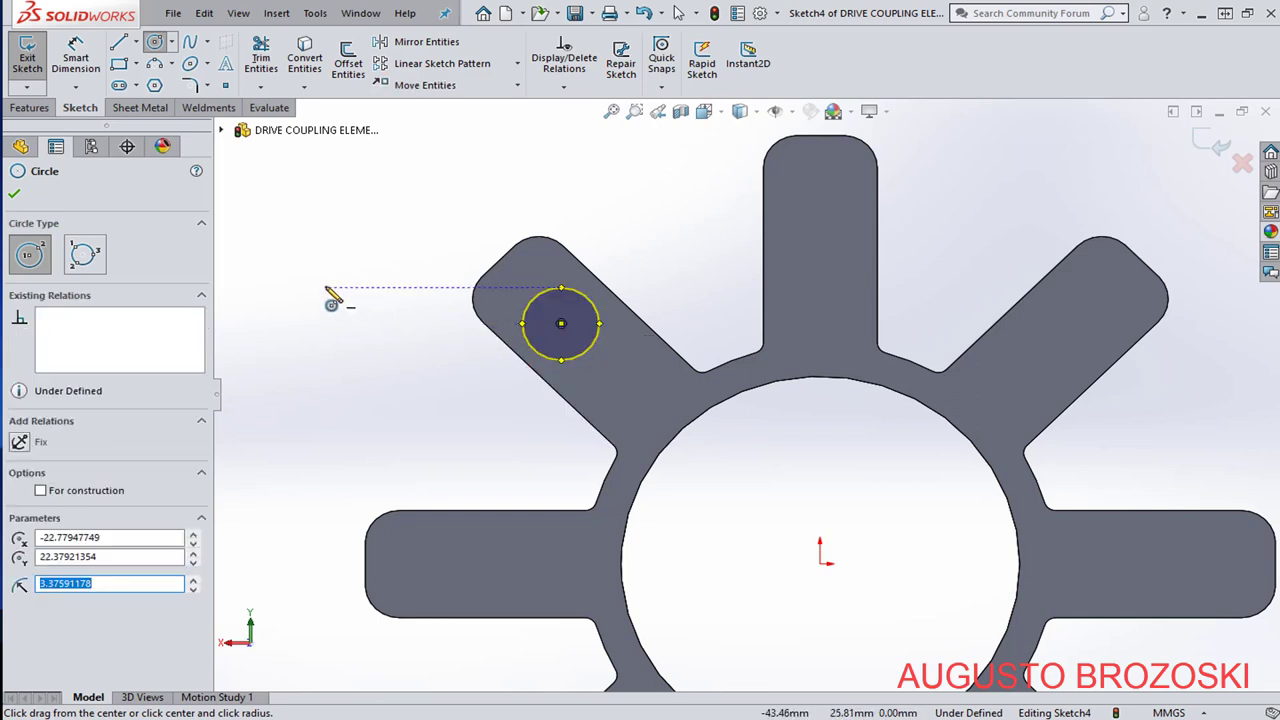
key("Escape")
left_click(76, 57)
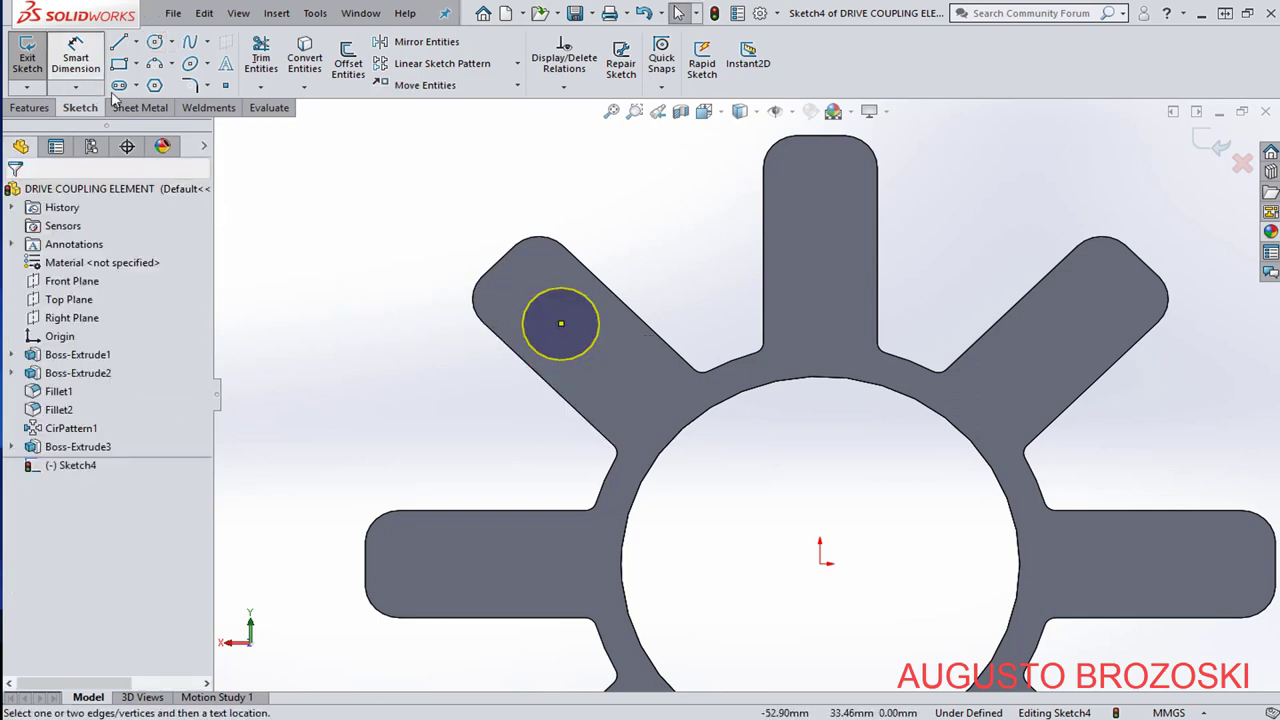
left_click(591, 305)
left_click(607, 270)
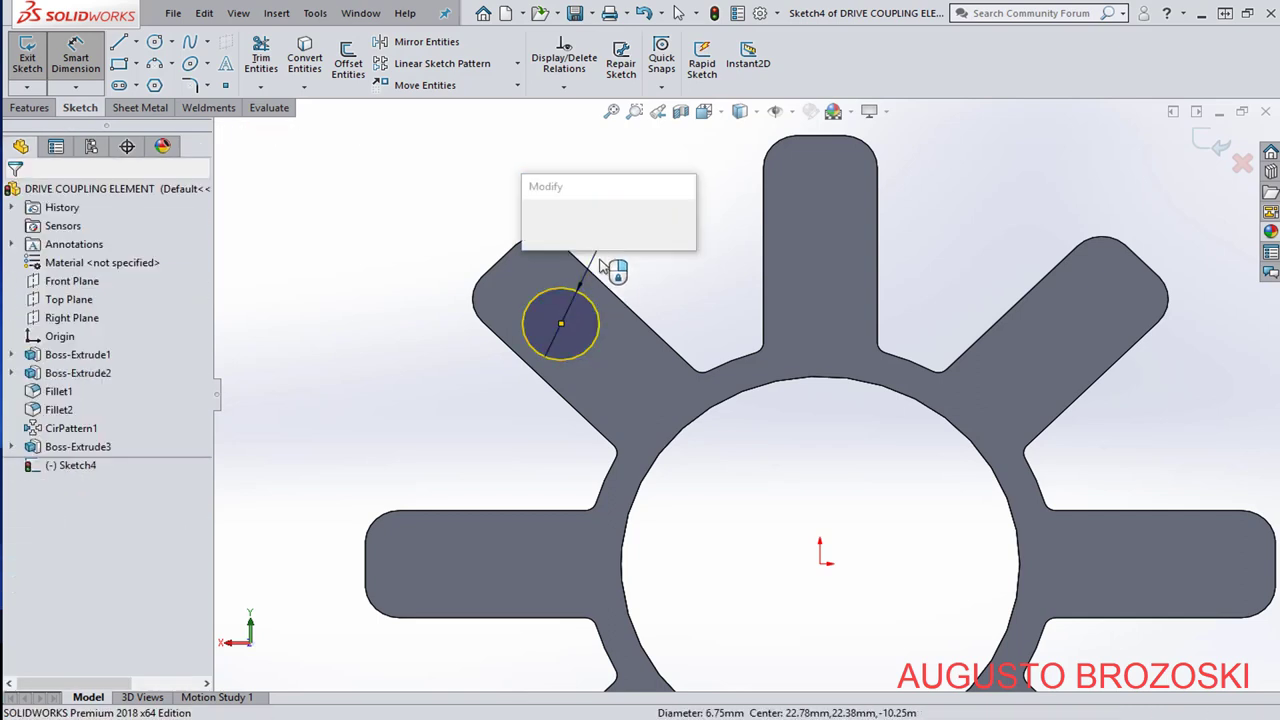
type("5")
key("Return")
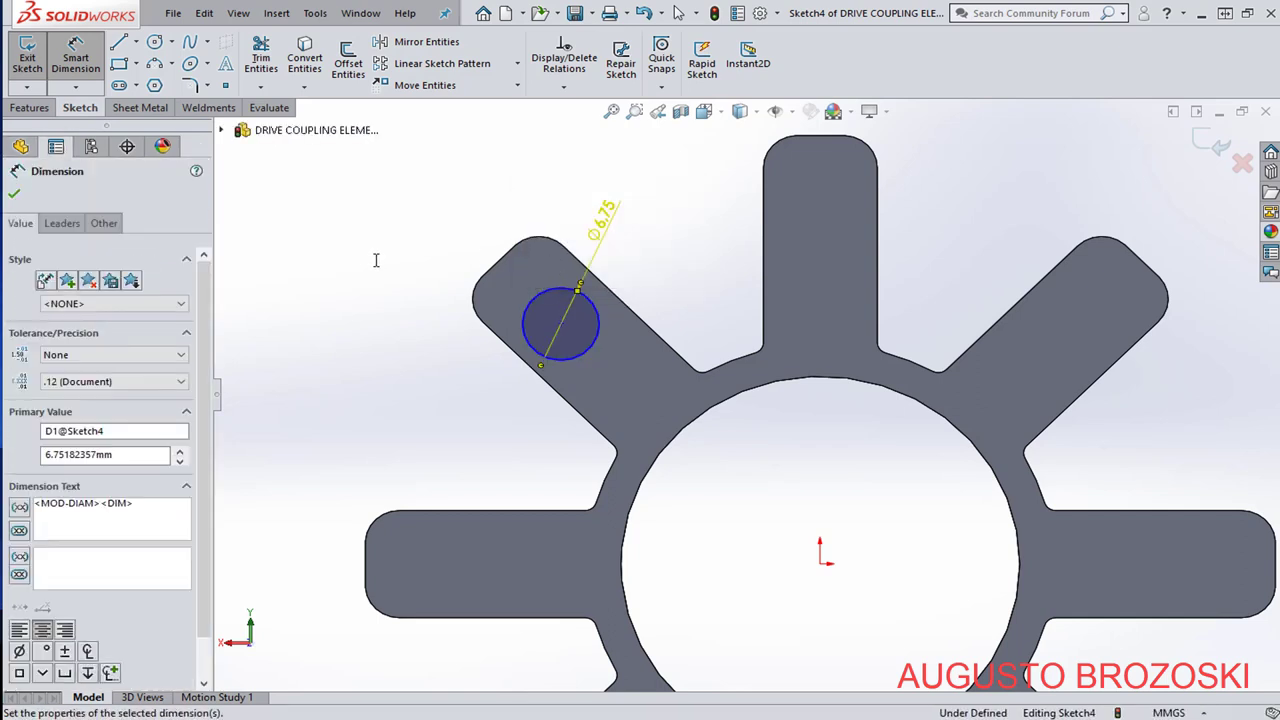
key("Escape")
key("Escape")
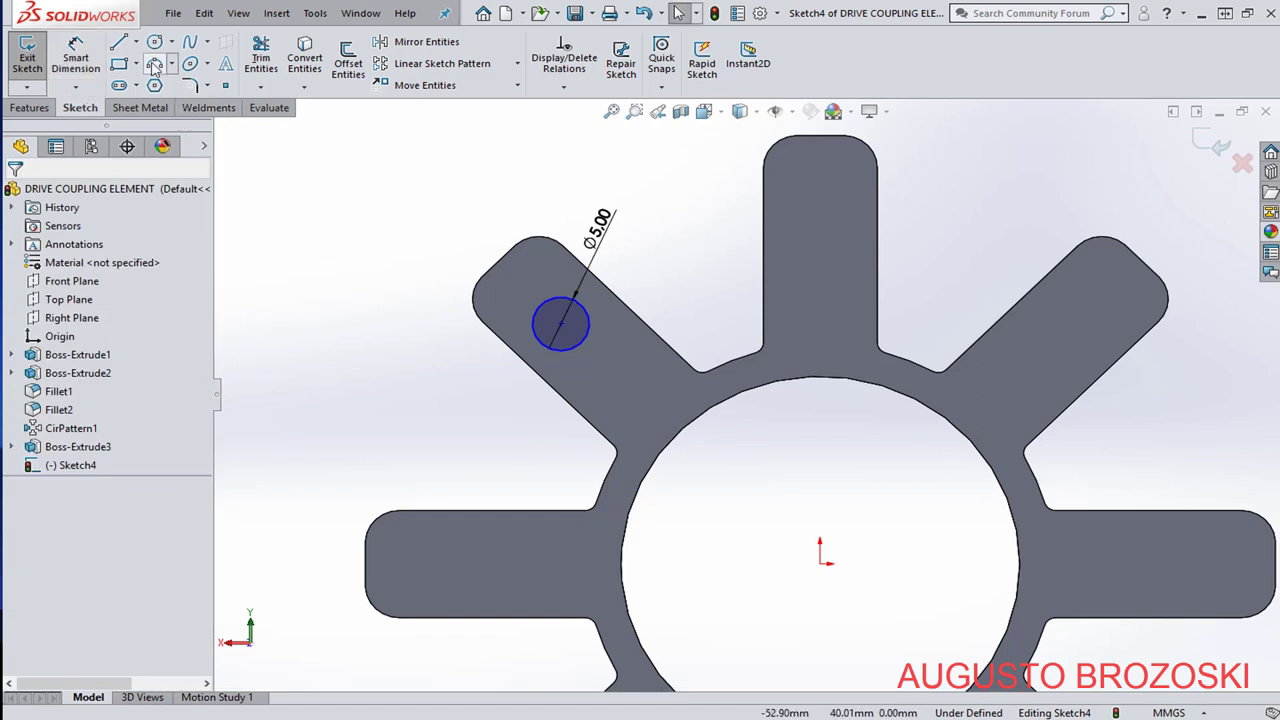
left_click(137, 47)
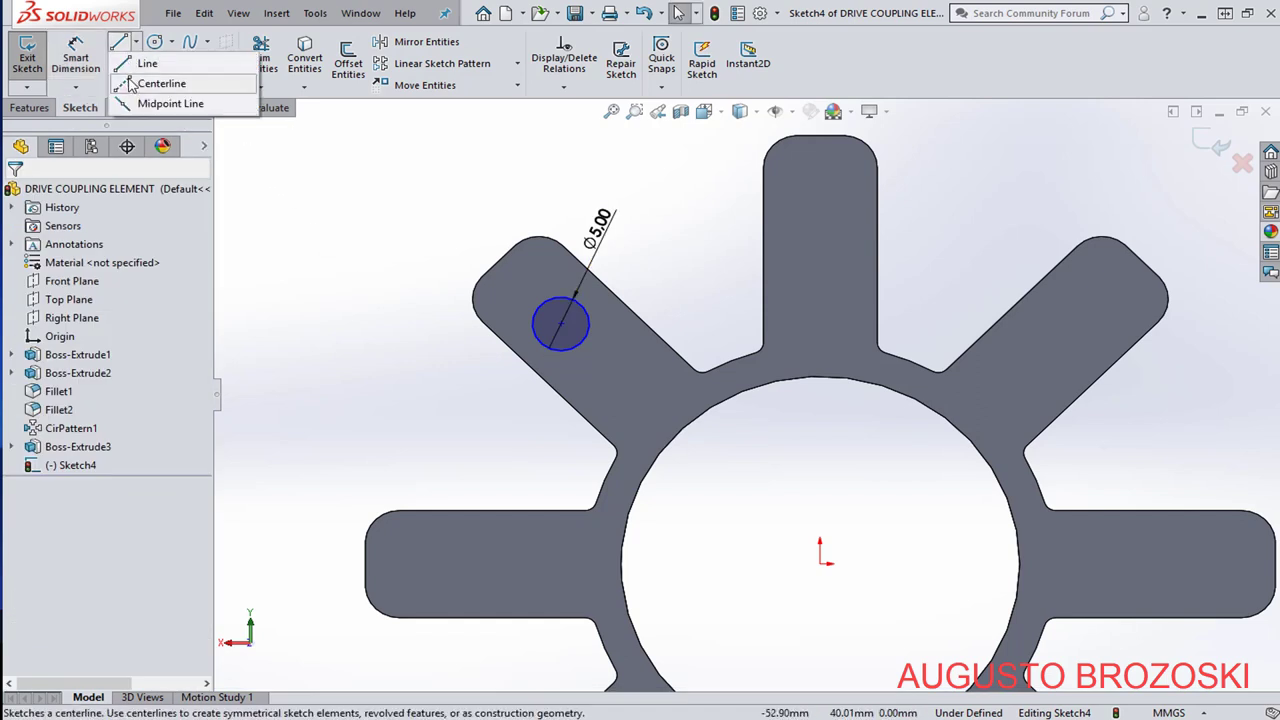
Draw a centerline from the circle centre to the origin, Parallel to the spoke edge.
left_click(131, 85)
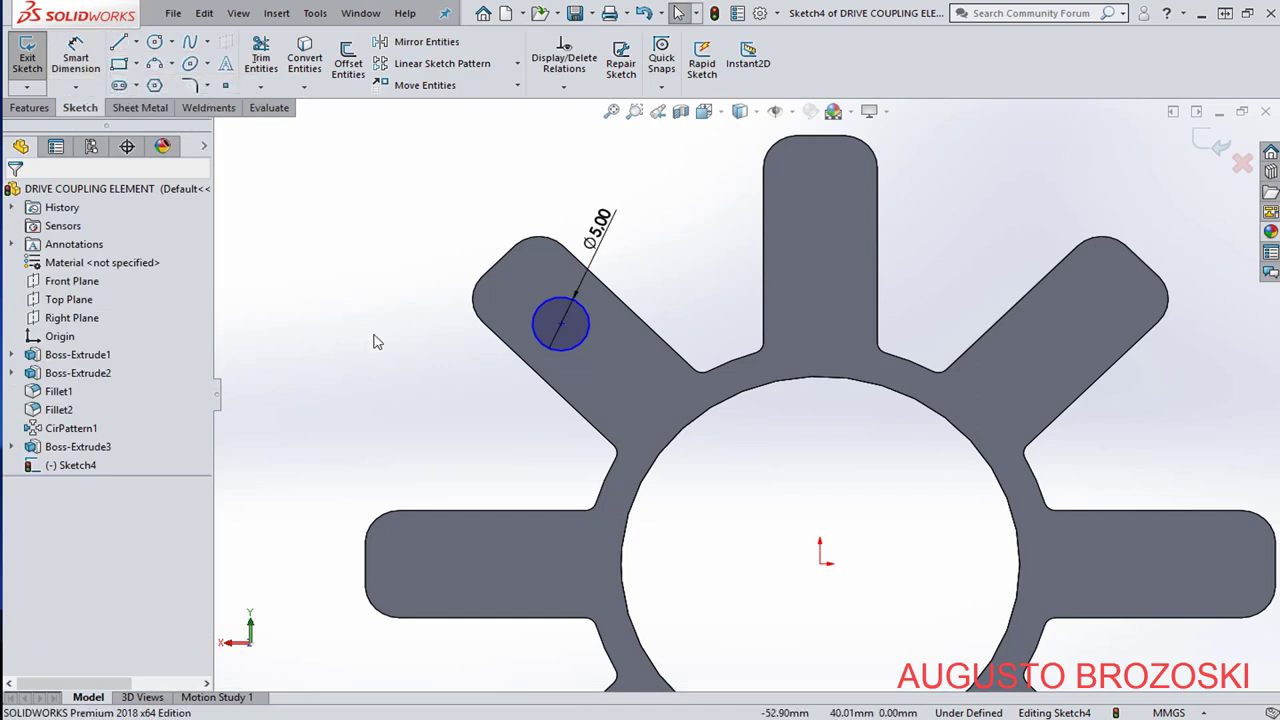
left_click(562, 324)
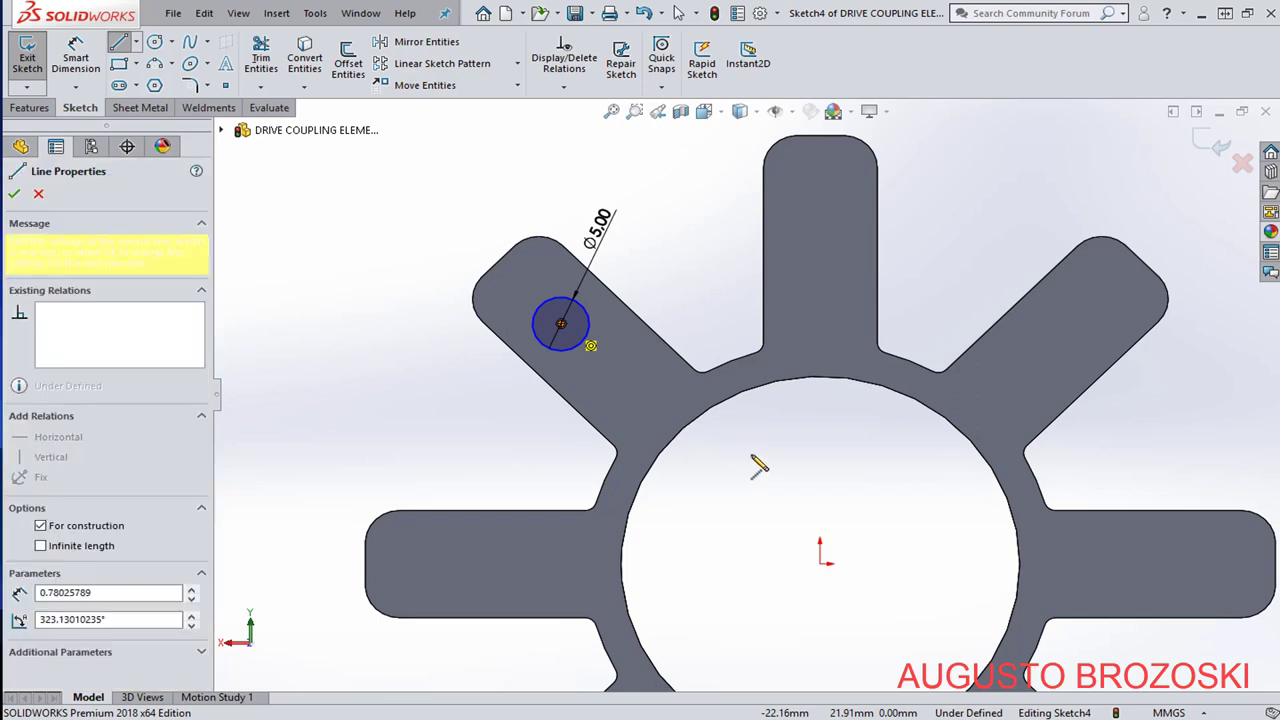
left_click(820, 561)
key("Escape")
key("Escape")
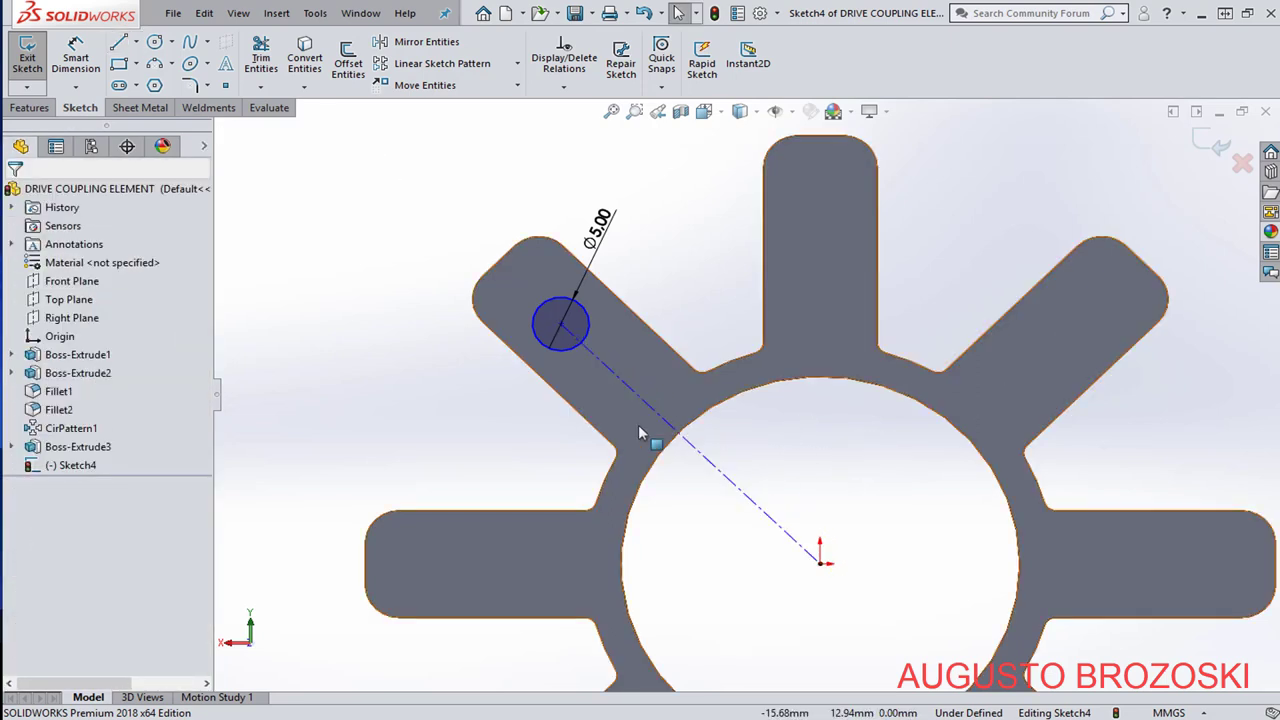
left_click(613, 374)
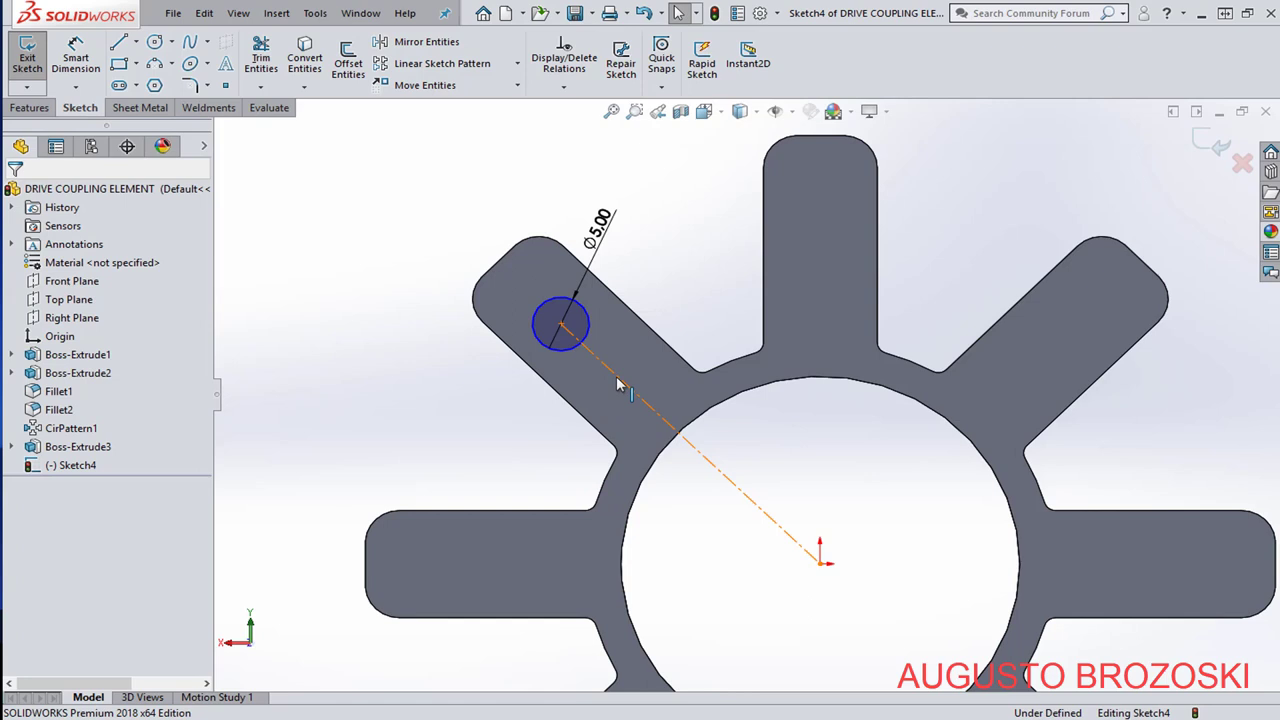
left_click(640, 322, "ctrl")
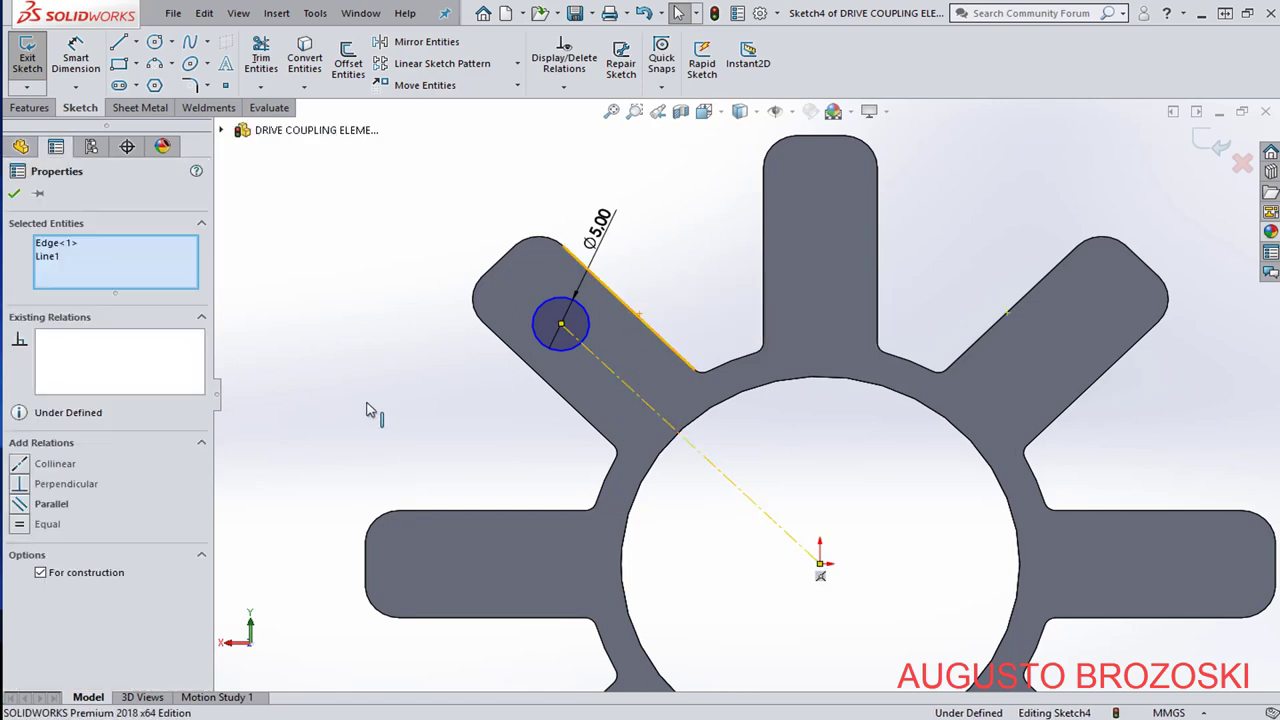
left_click(30, 505)
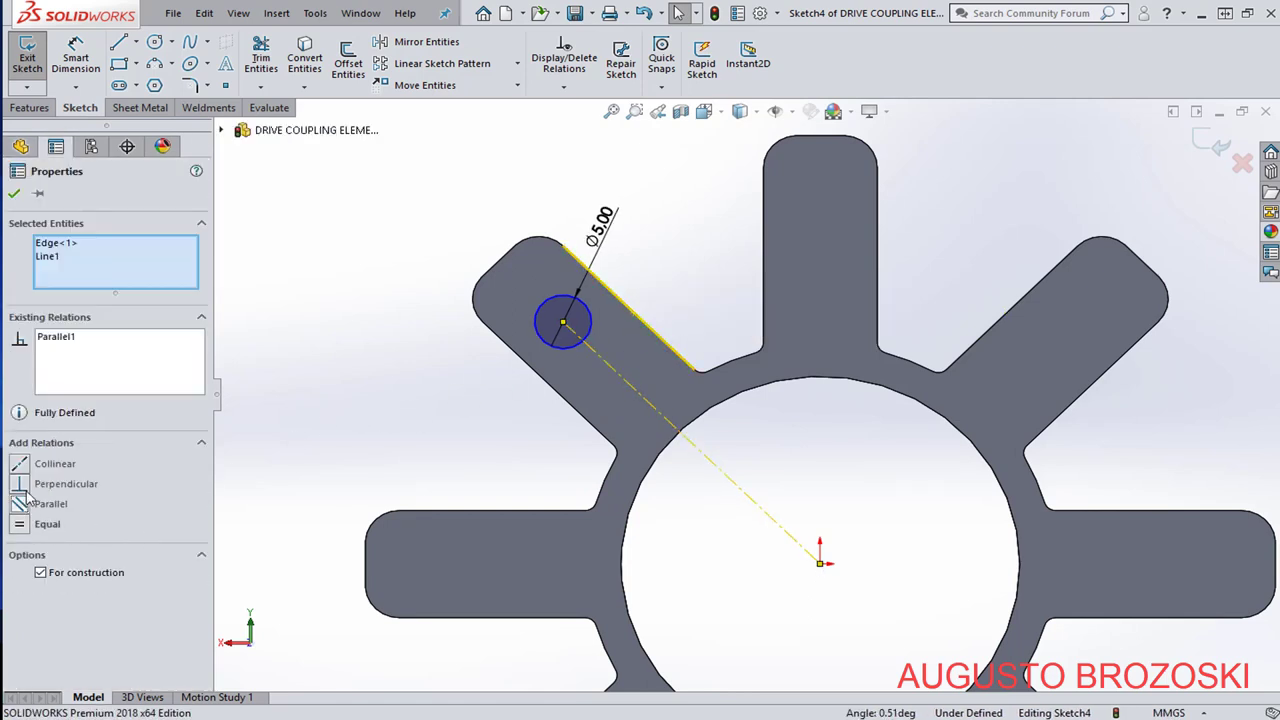
left_click(14, 195)
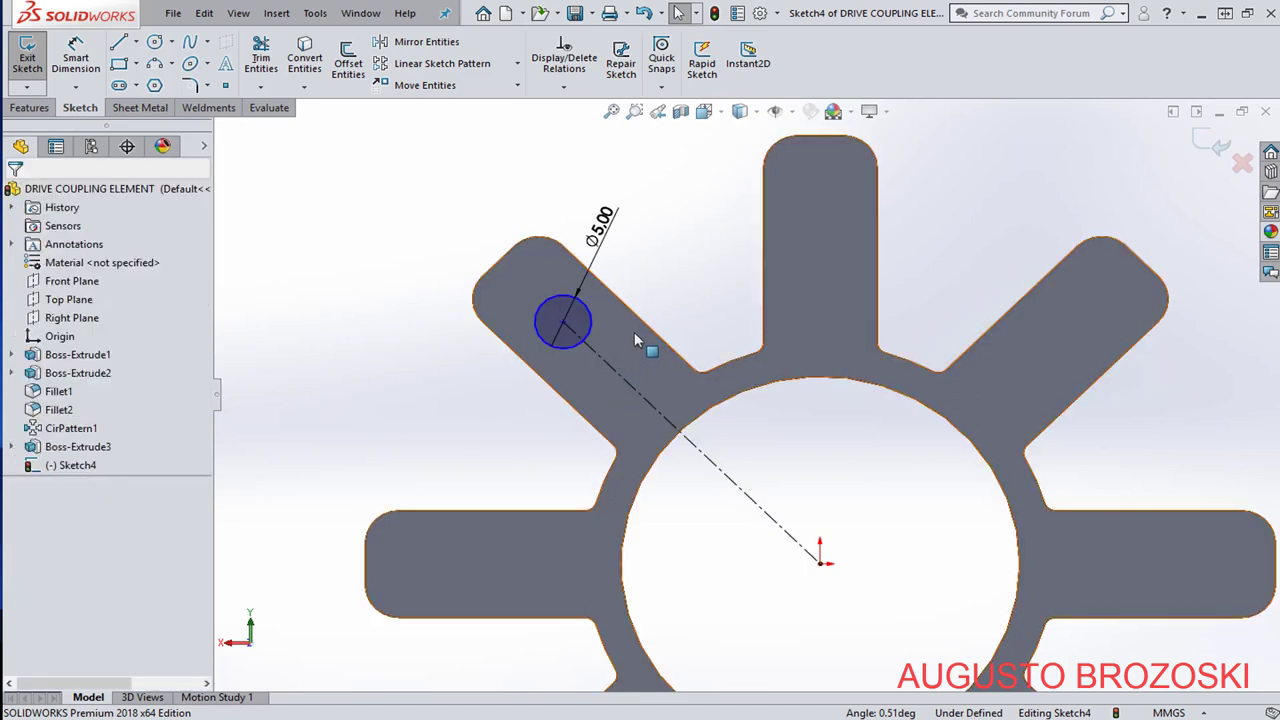
Dimension the centerline to 30 mm, exit Sketch4 and show the isometric view.
left_click(76, 55)
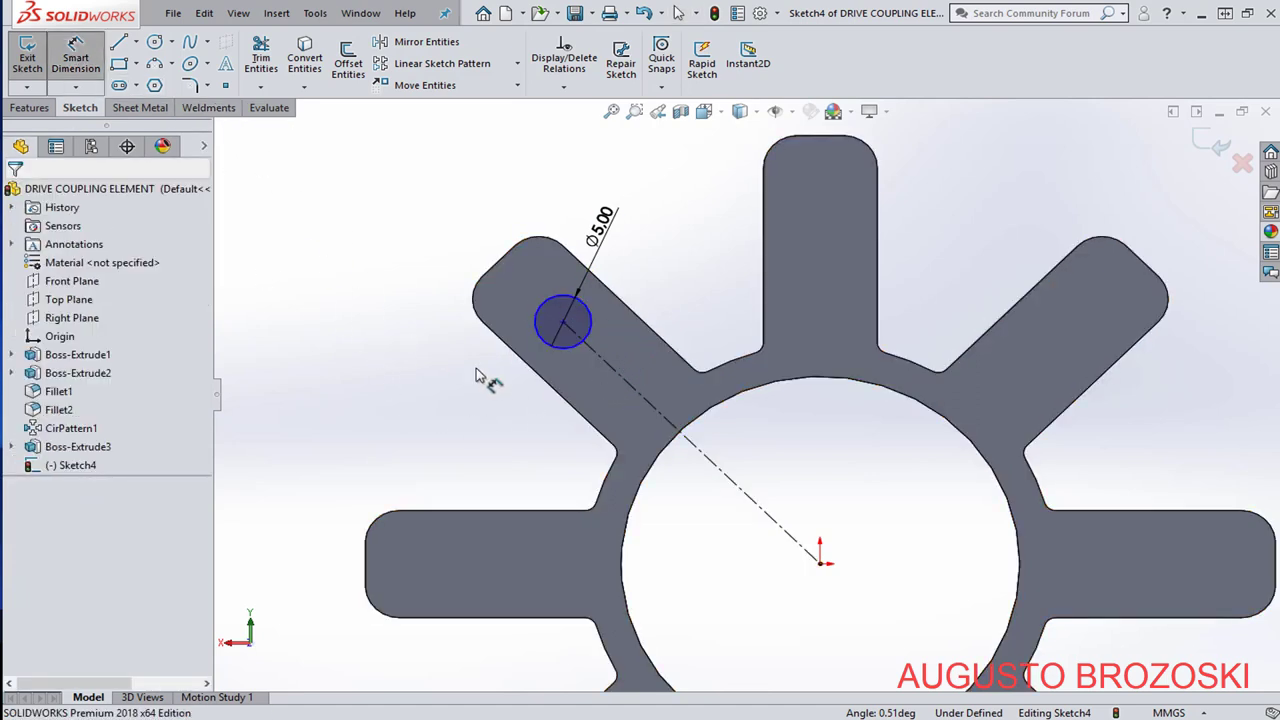
left_click(648, 404)
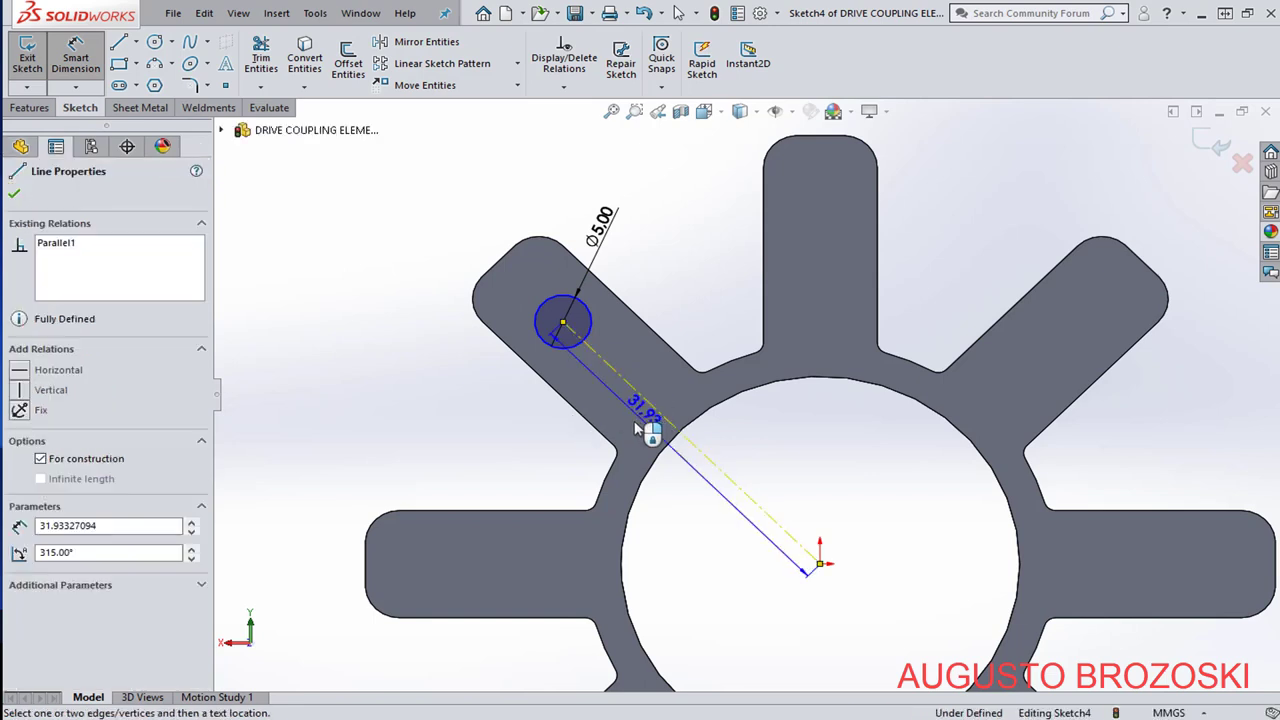
left_click(629, 425)
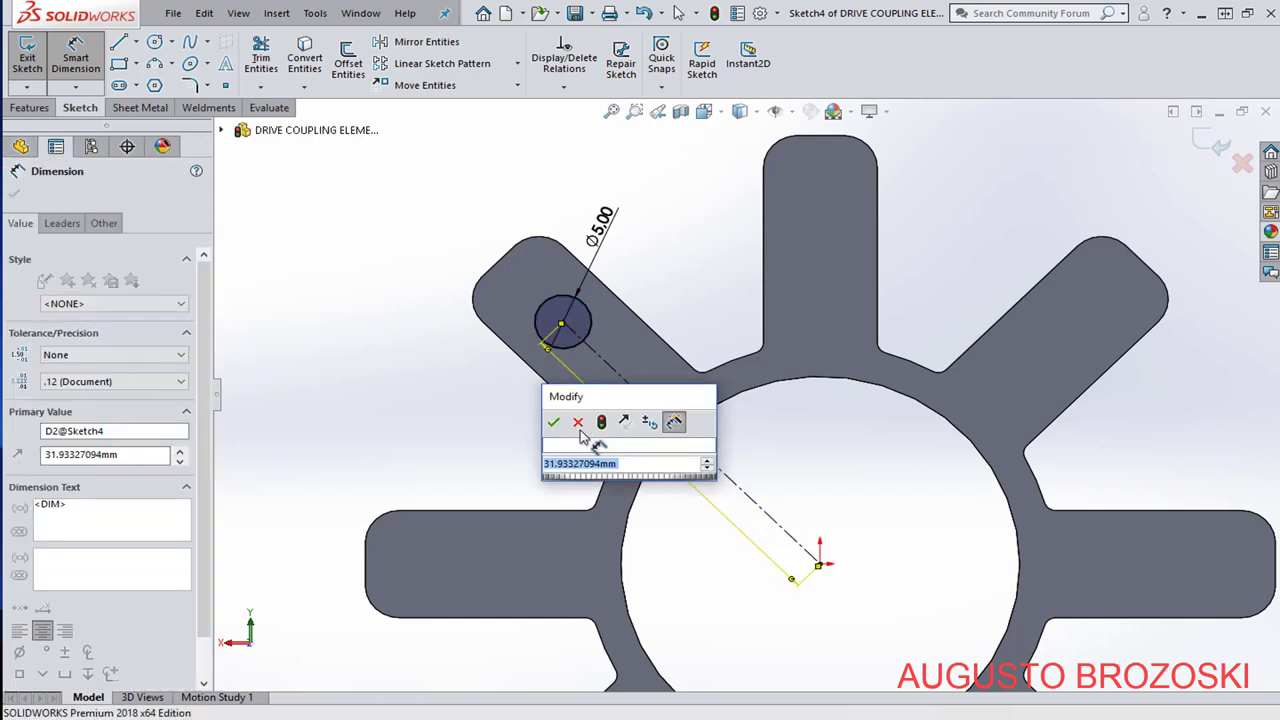
type("30")
key("Return")
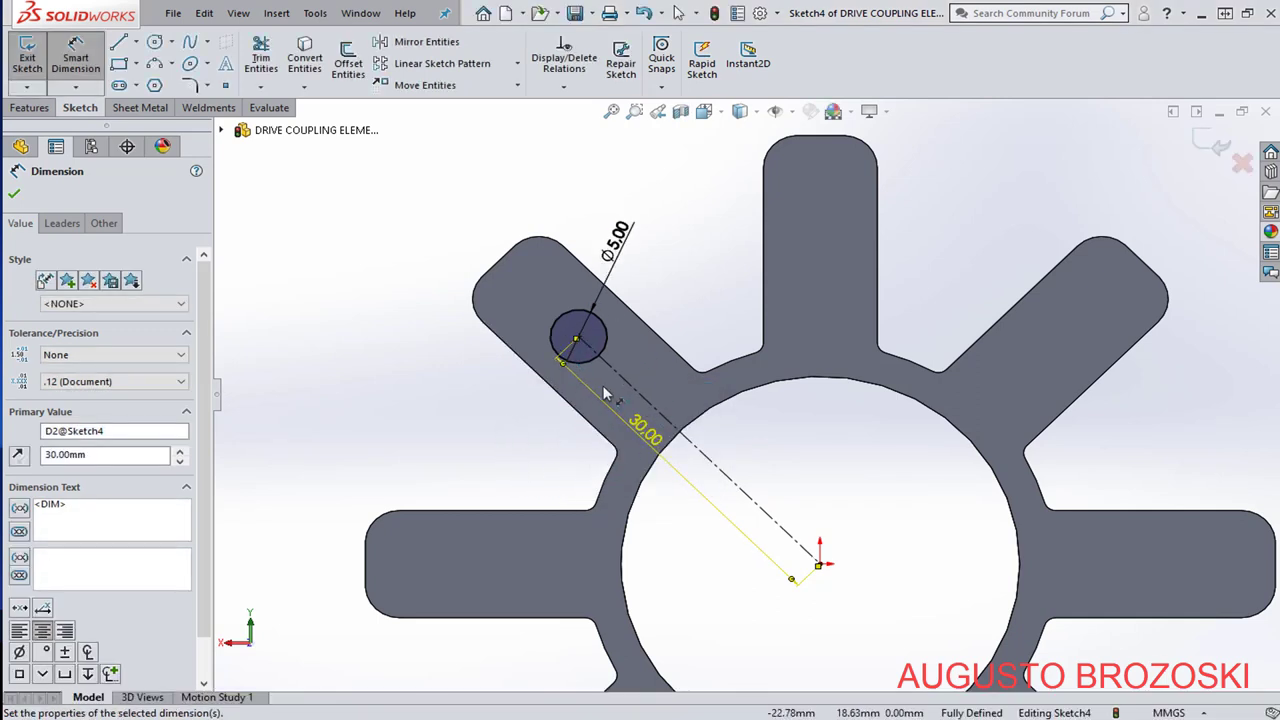
left_click(14, 193)
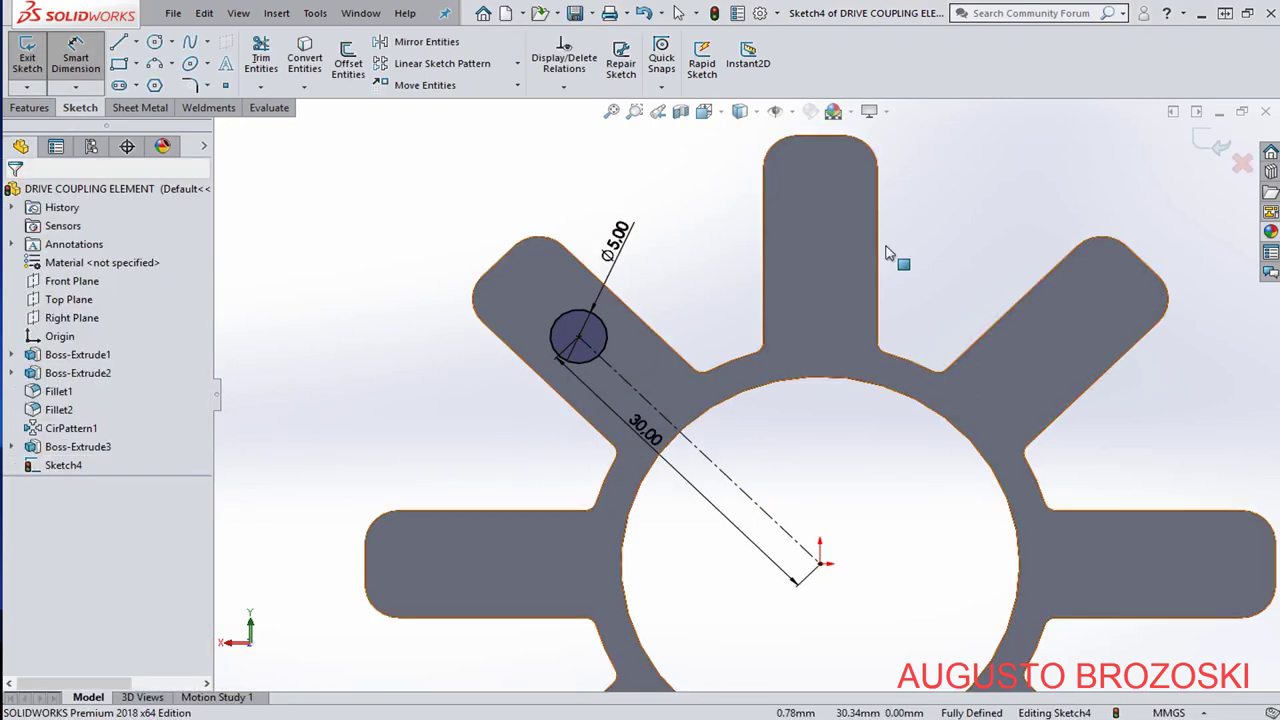
key("Escape")
left_click(1218, 145)
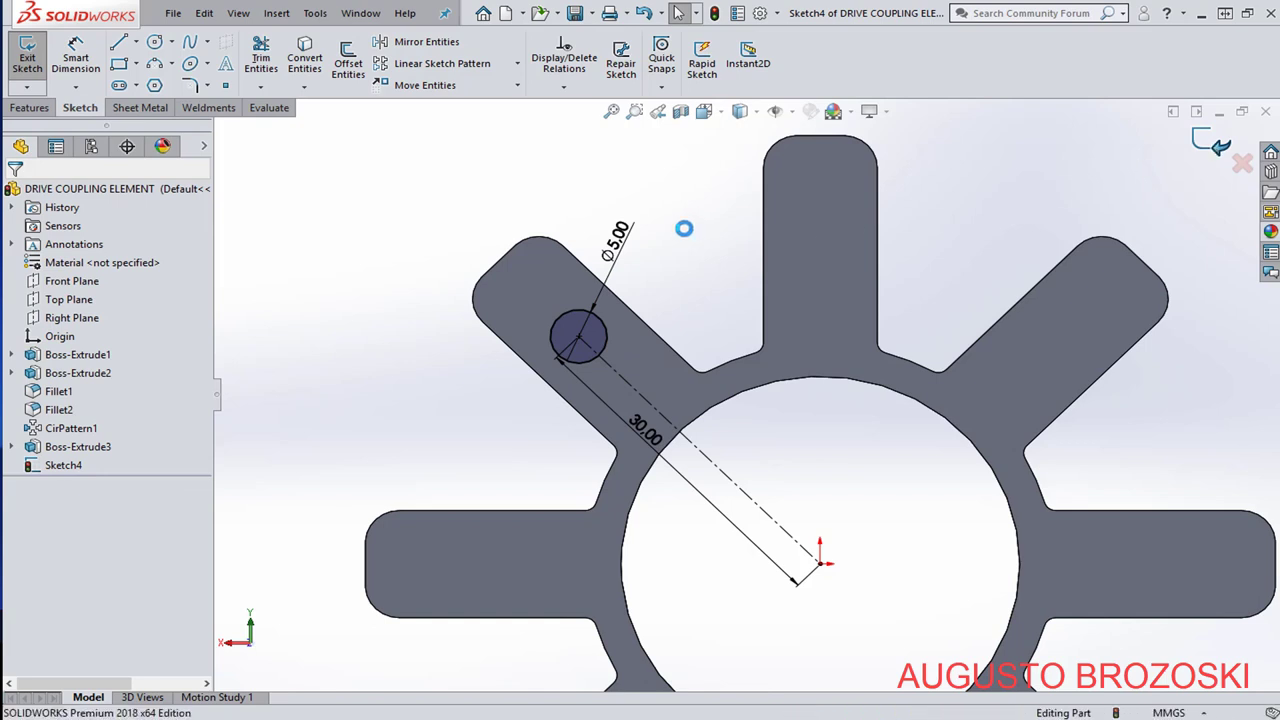
key("ctrl+7")
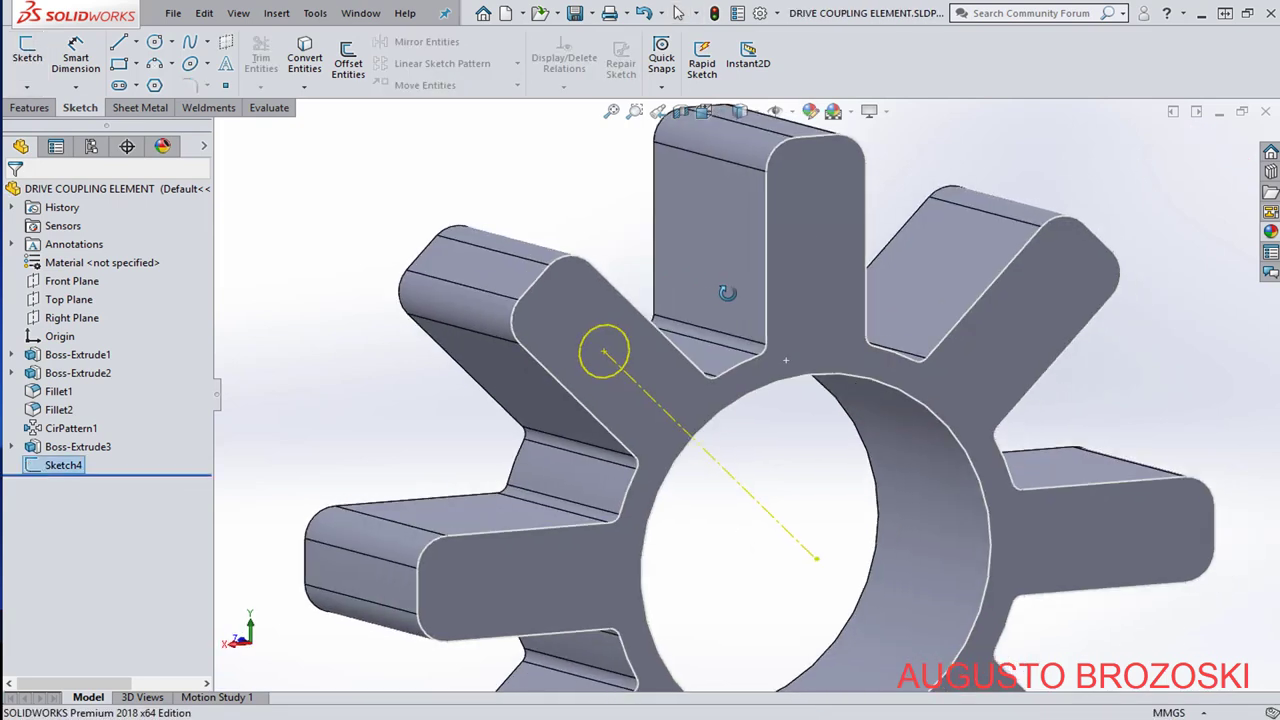
left_click(30, 108)
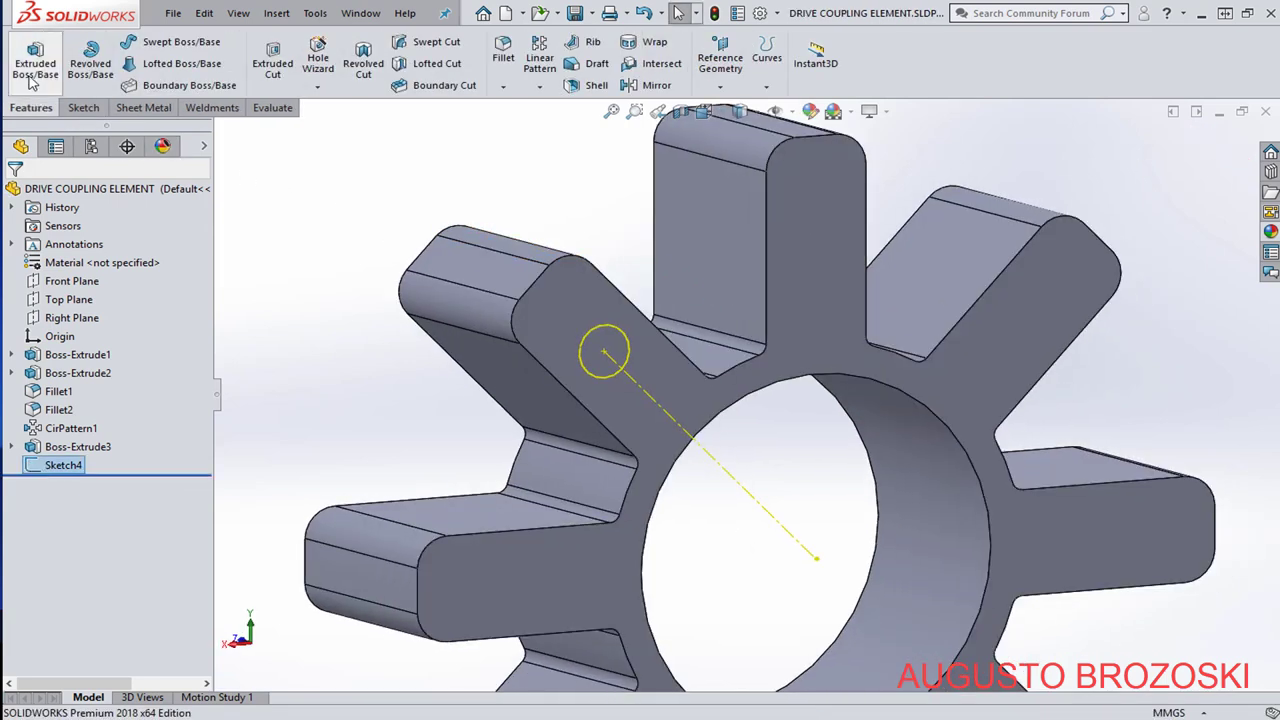
left_click(58, 88)
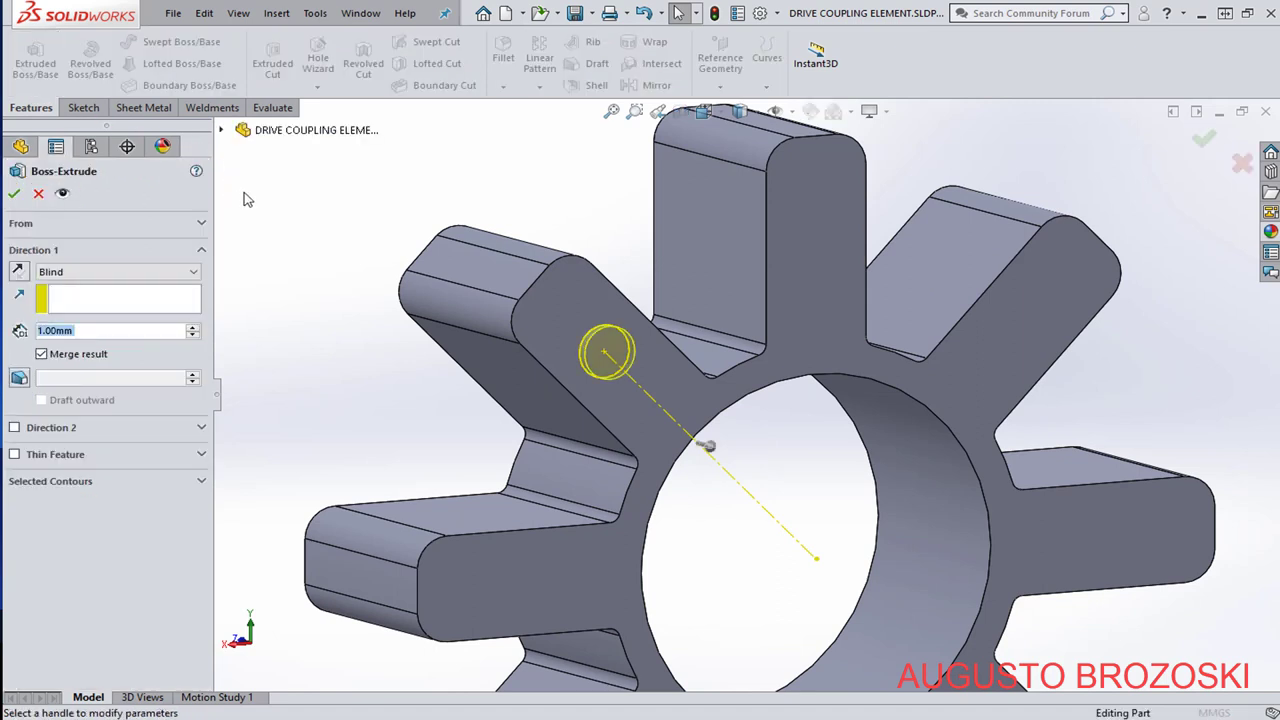
left_click(14, 194)
key("ctrl+7")
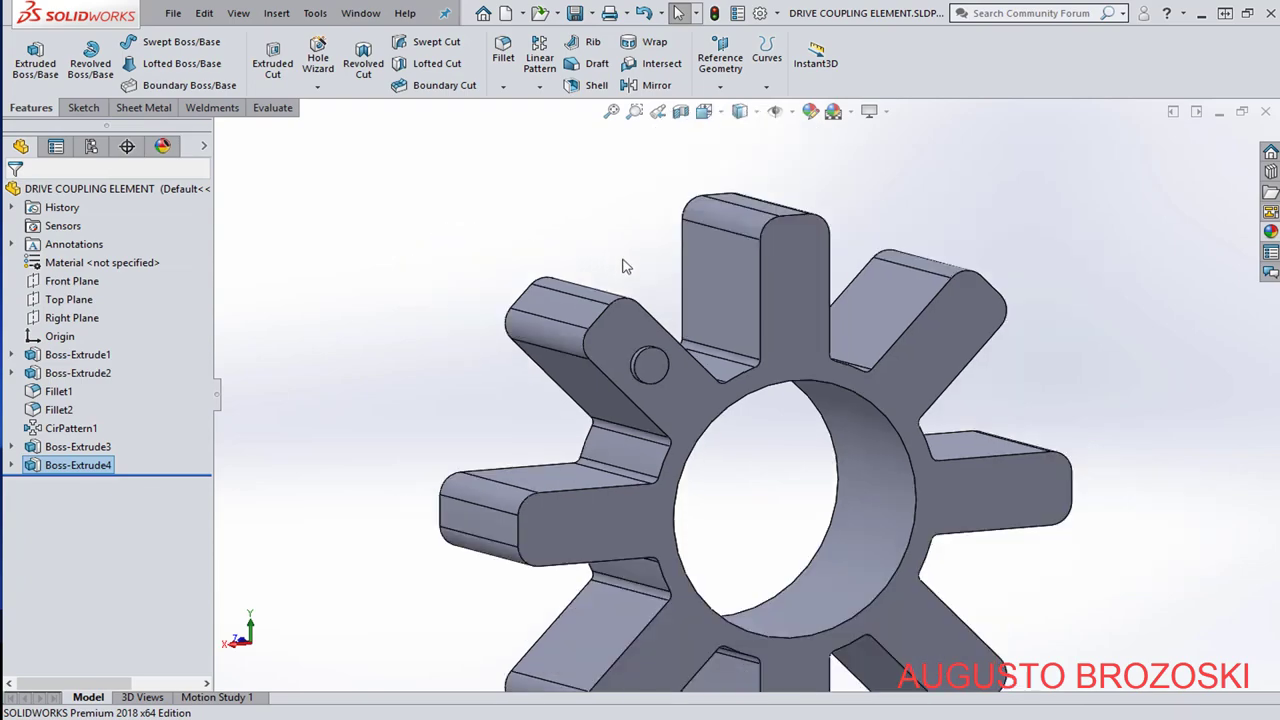
middle_click_drag(622, 266, 760, 275)
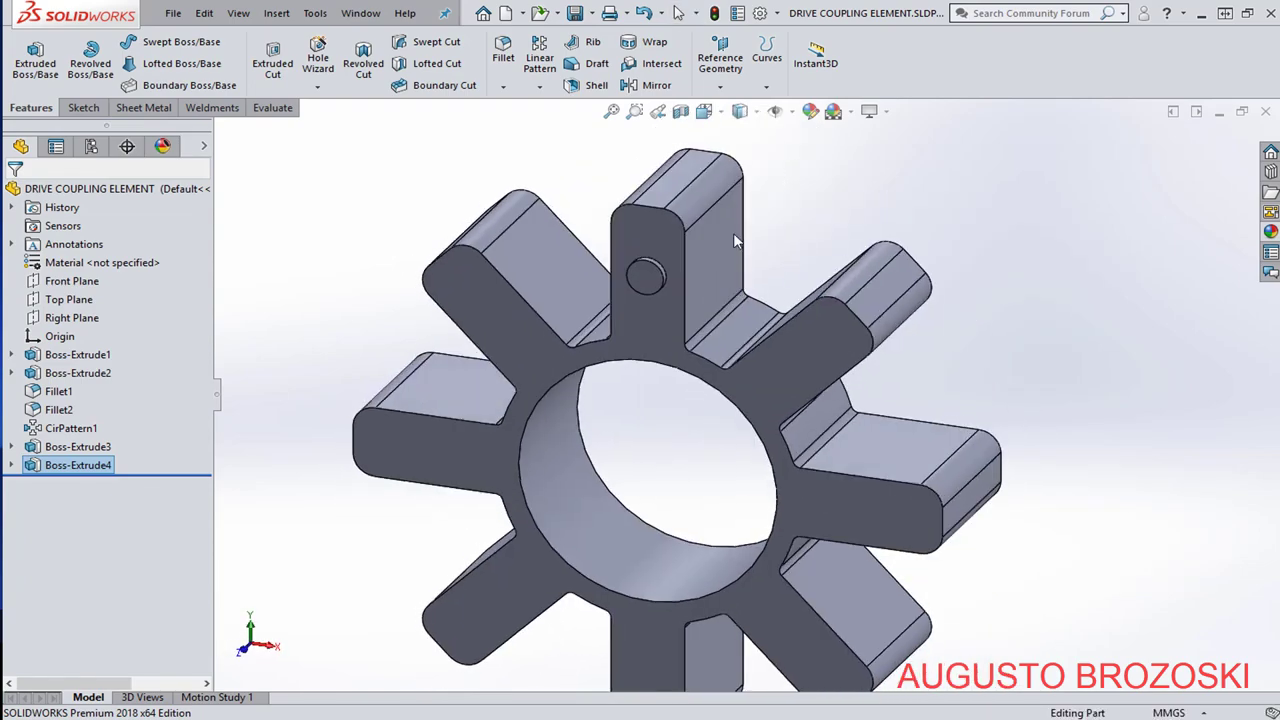
Return to the isometric view and start a Circular Pattern of Boss-Extrude4.
left_click(705, 111)
left_click(808, 155)
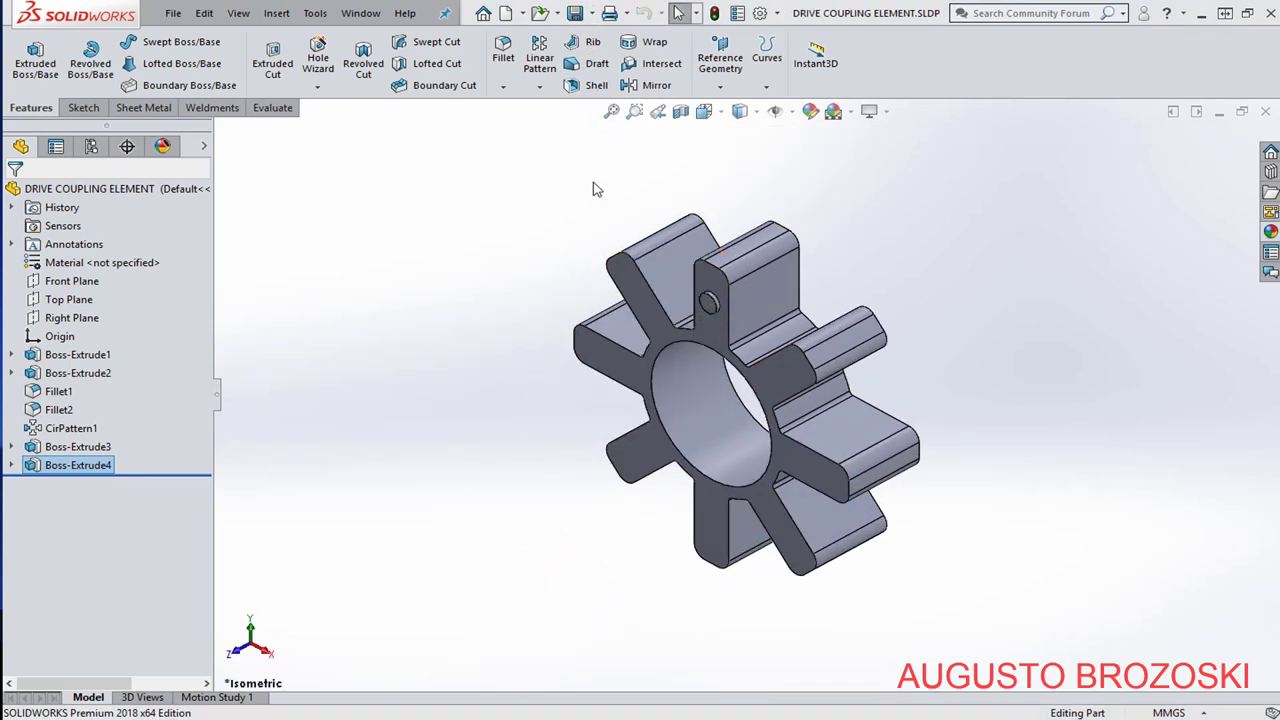
left_click(544, 87)
left_click(586, 128)
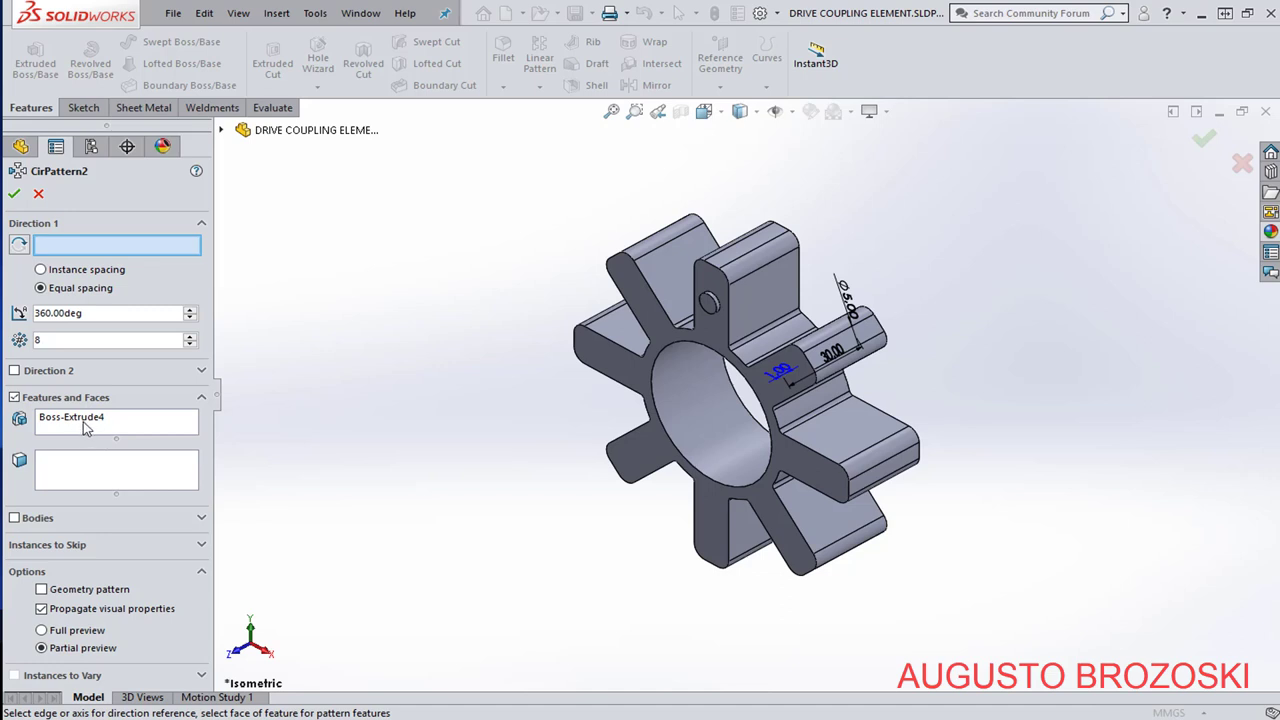
Pattern Boss-Extrude3 and Boss-Extrude4 as 4 instances around the bore edge, then view isometric.
left_click(221, 131)
left_click(137, 428)
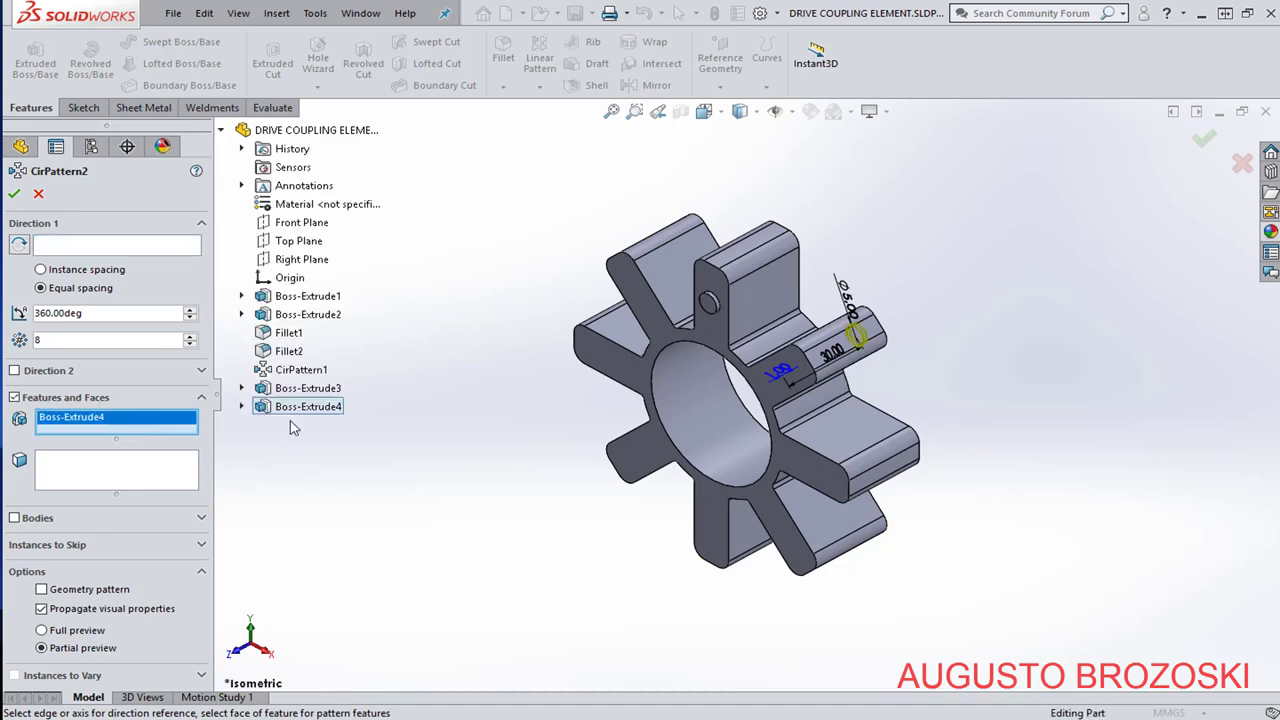
left_click(308, 390)
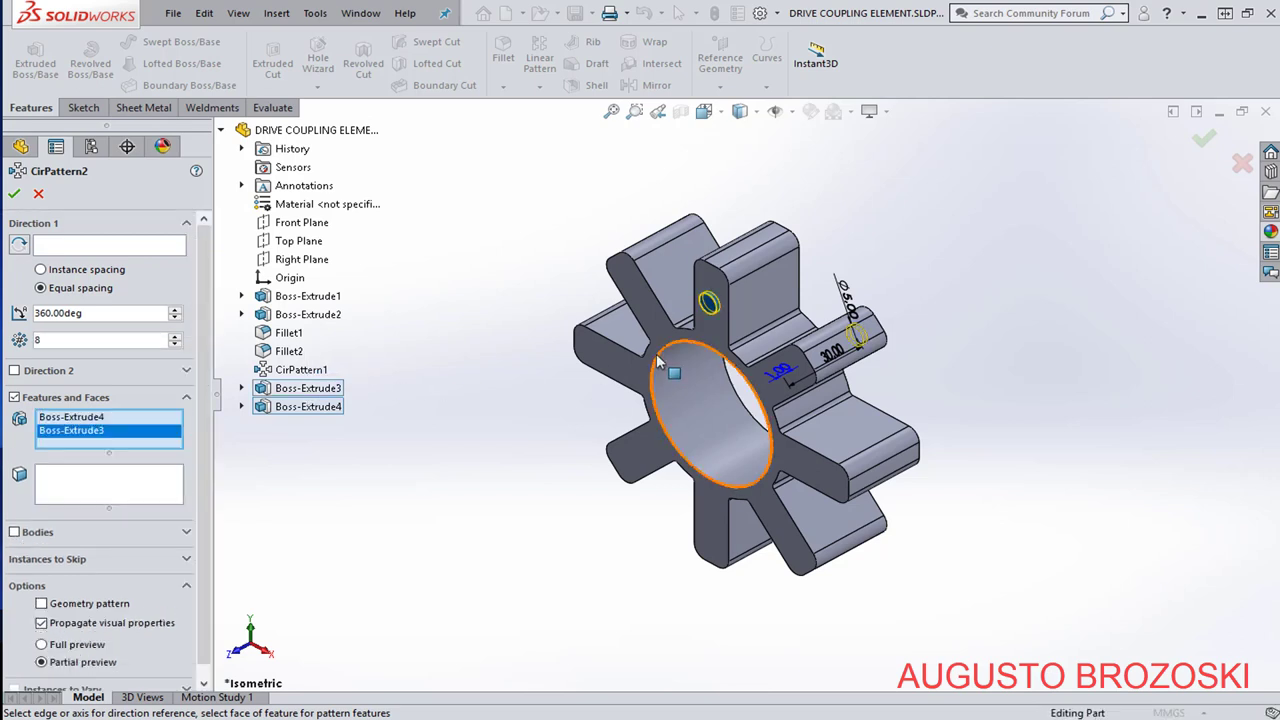
left_click(92, 247)
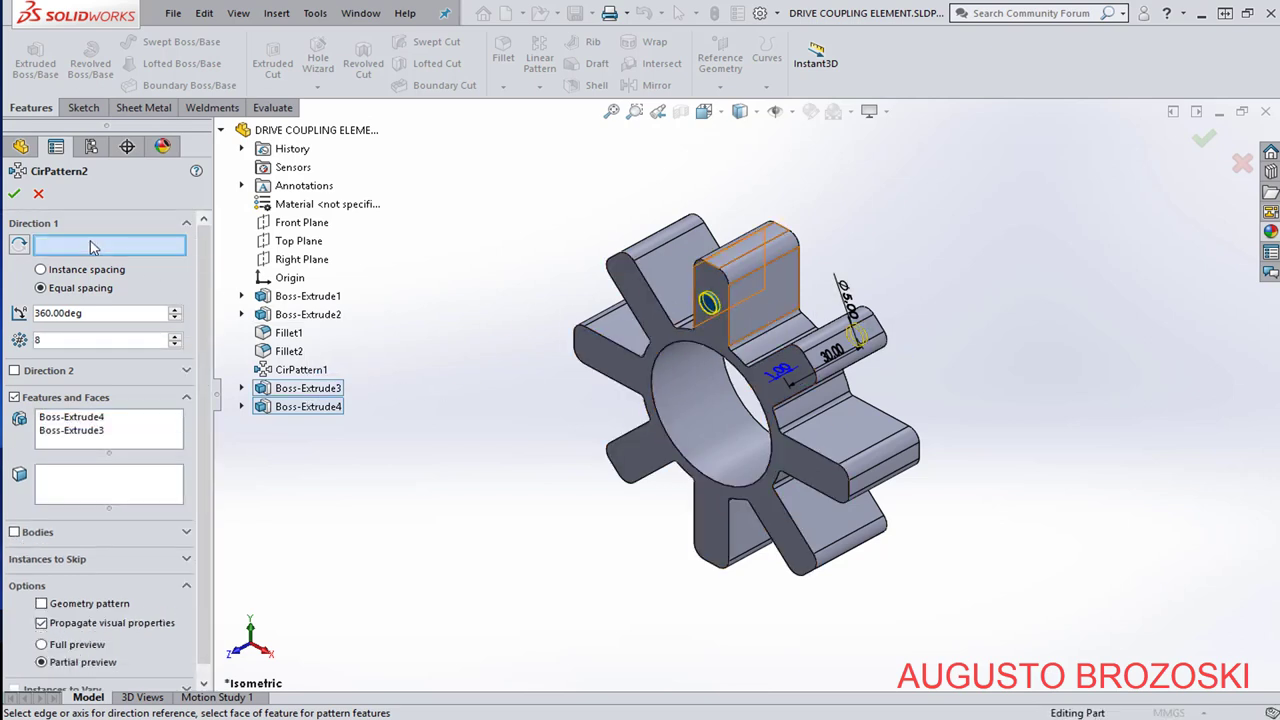
left_click(663, 430)
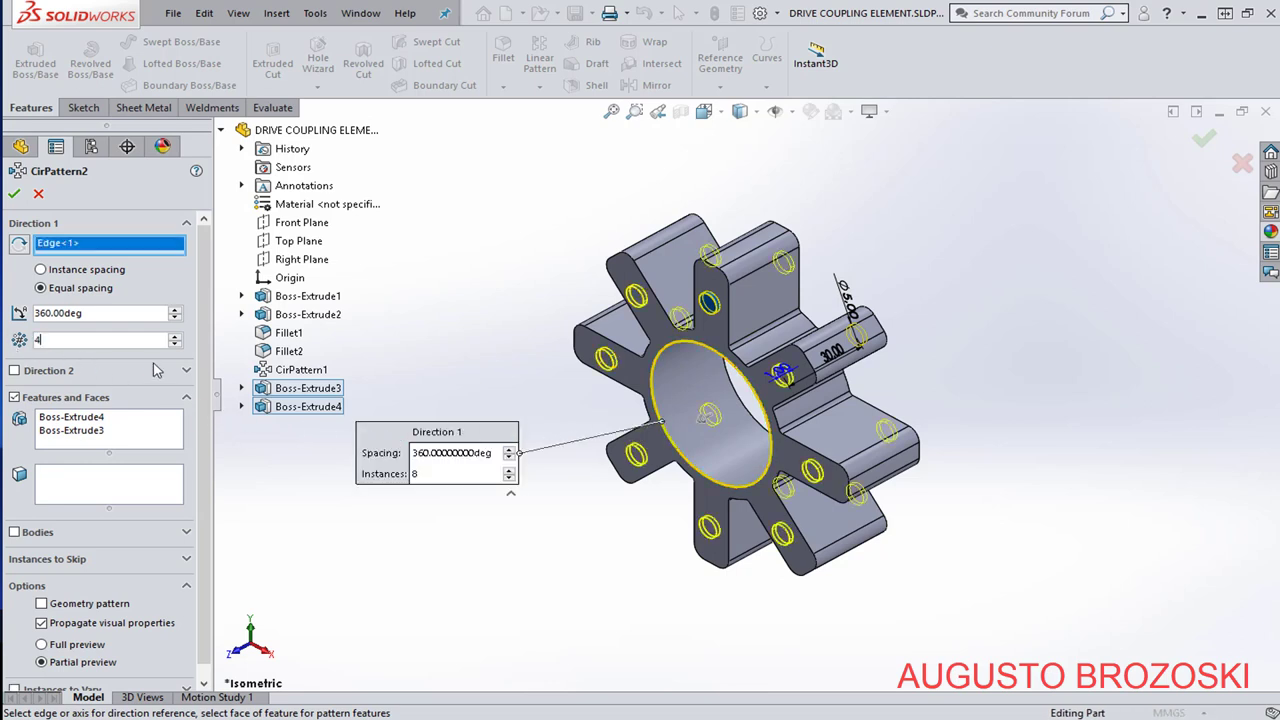
type("4")
key("Return")
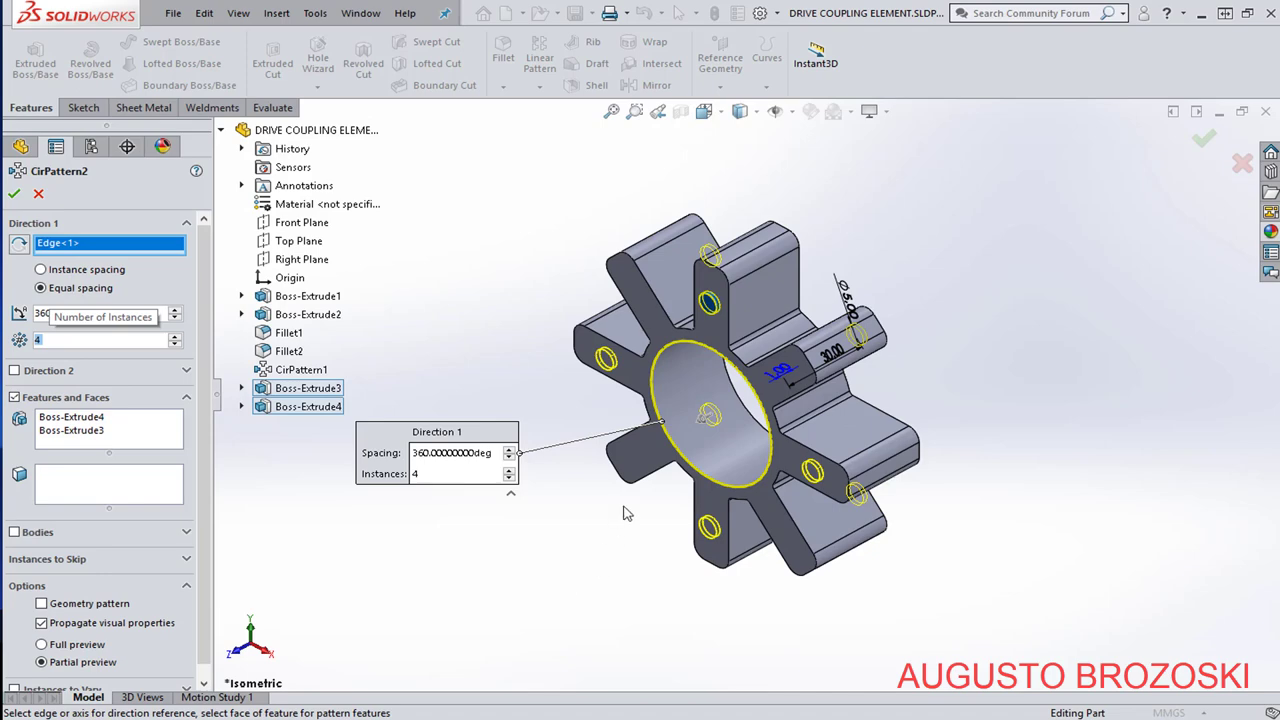
middle_click_drag(623, 513, 470, 398)
left_click(14, 195)
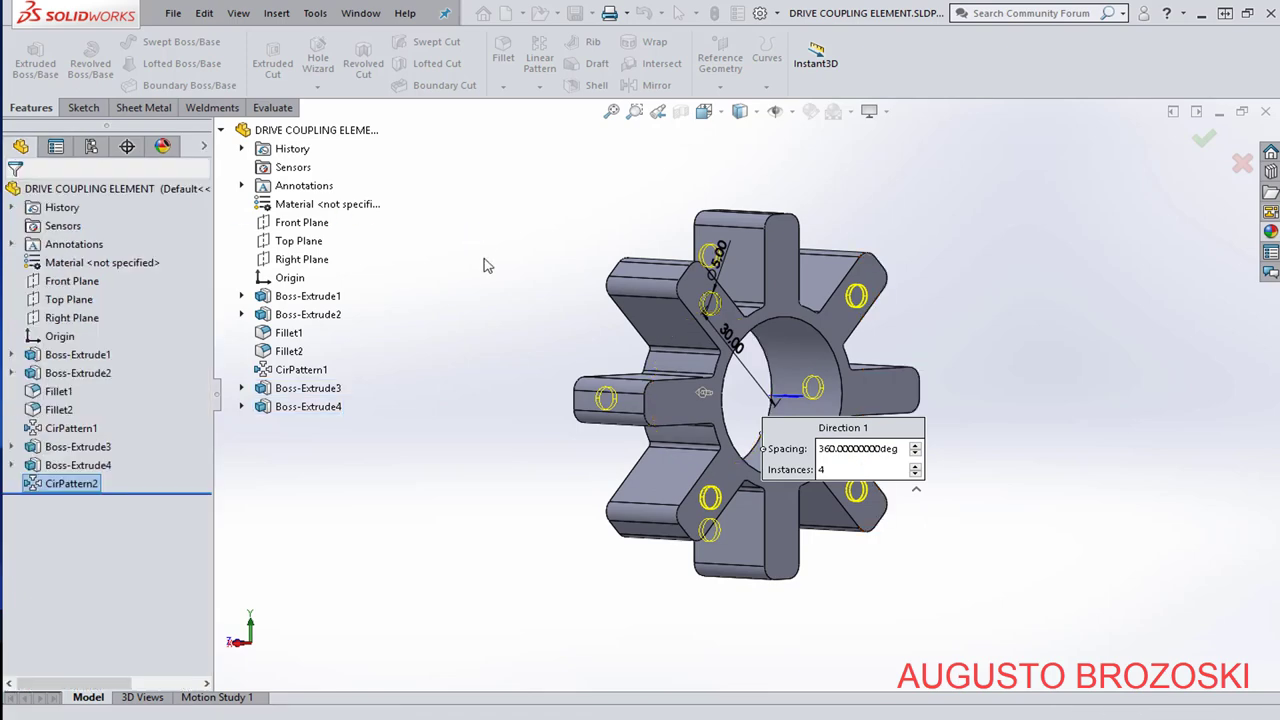
left_click(704, 112)
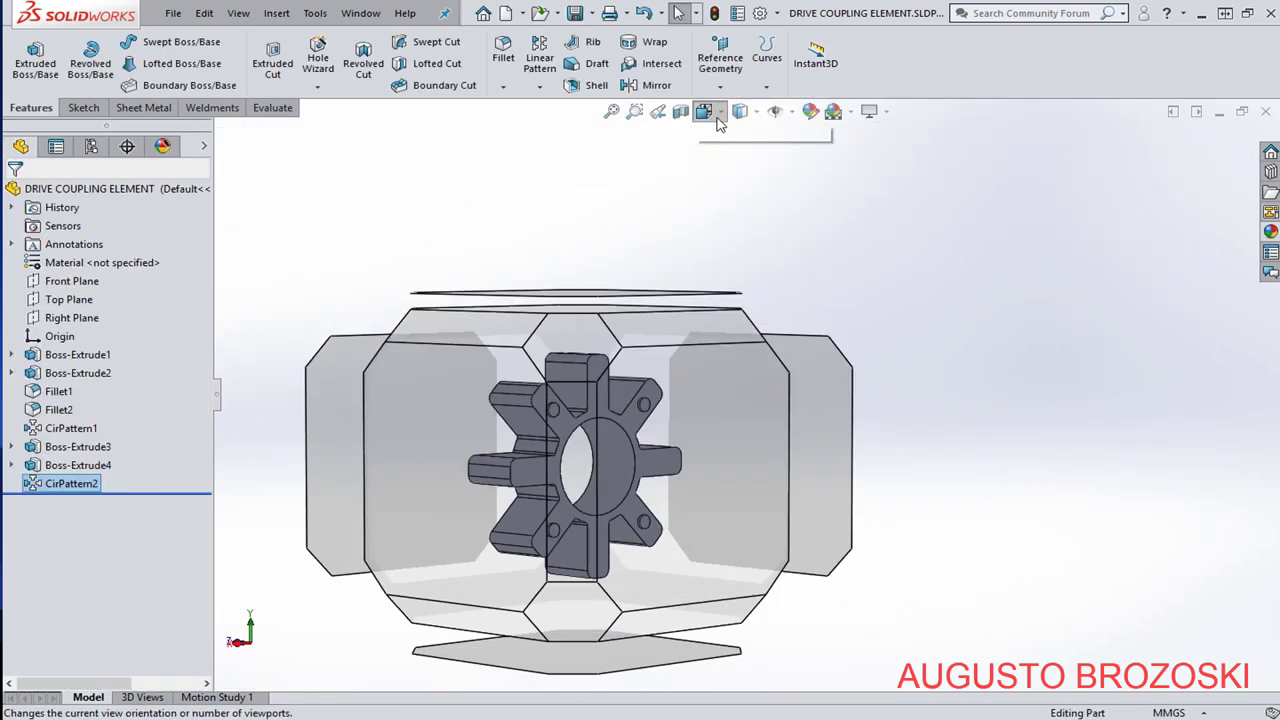
left_click(806, 160)
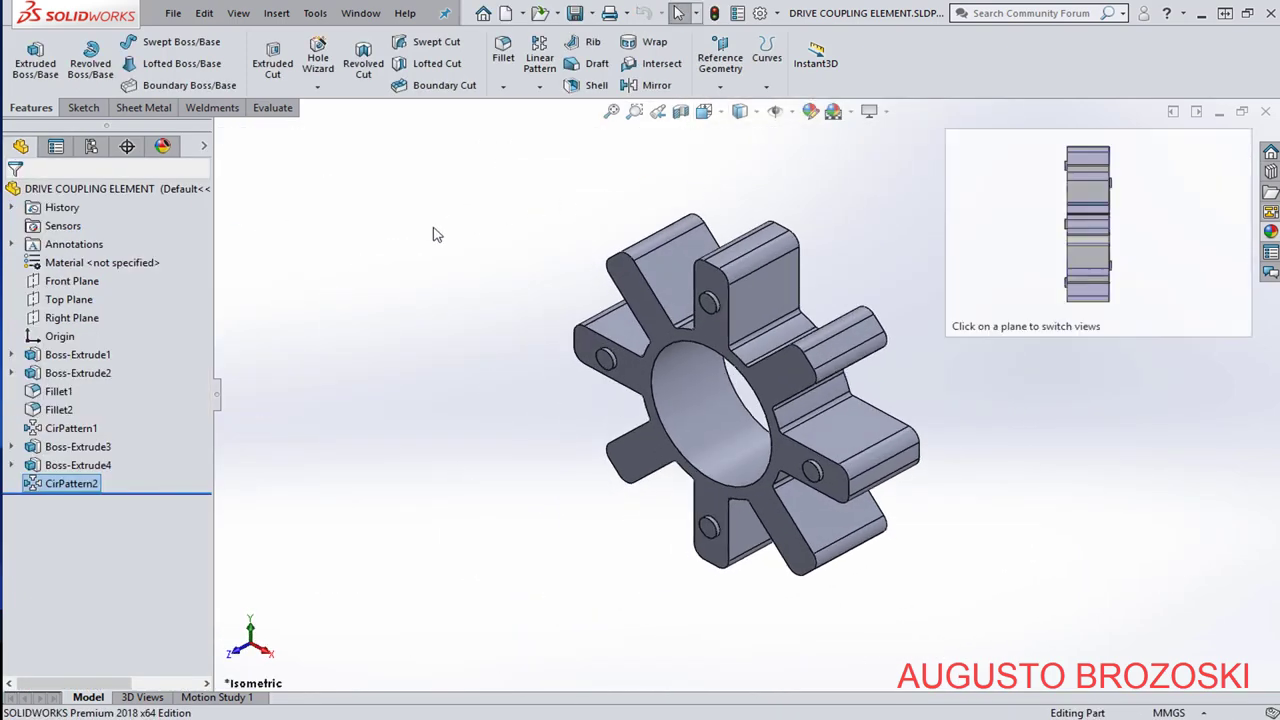
Apply NEOPRENE from the Rubber materials library to the part.
right_click(134, 265)
left_click(207, 278)
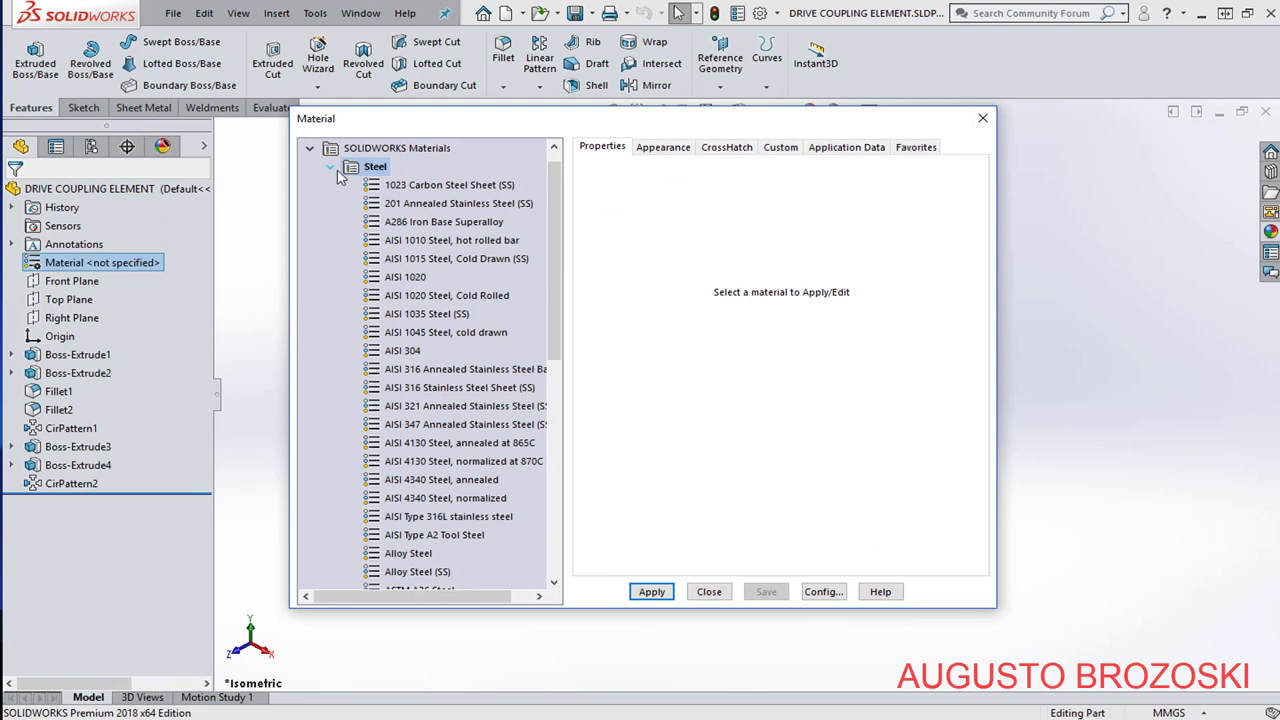
left_click(332, 170)
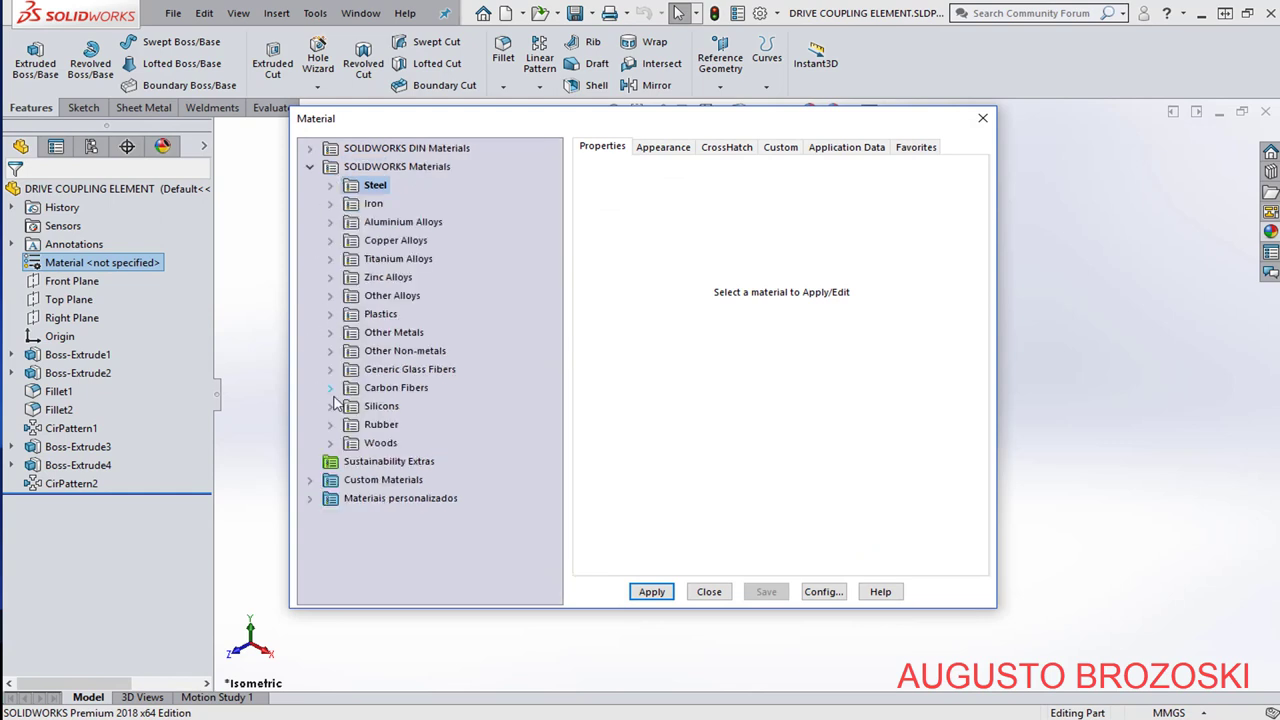
left_click(331, 425)
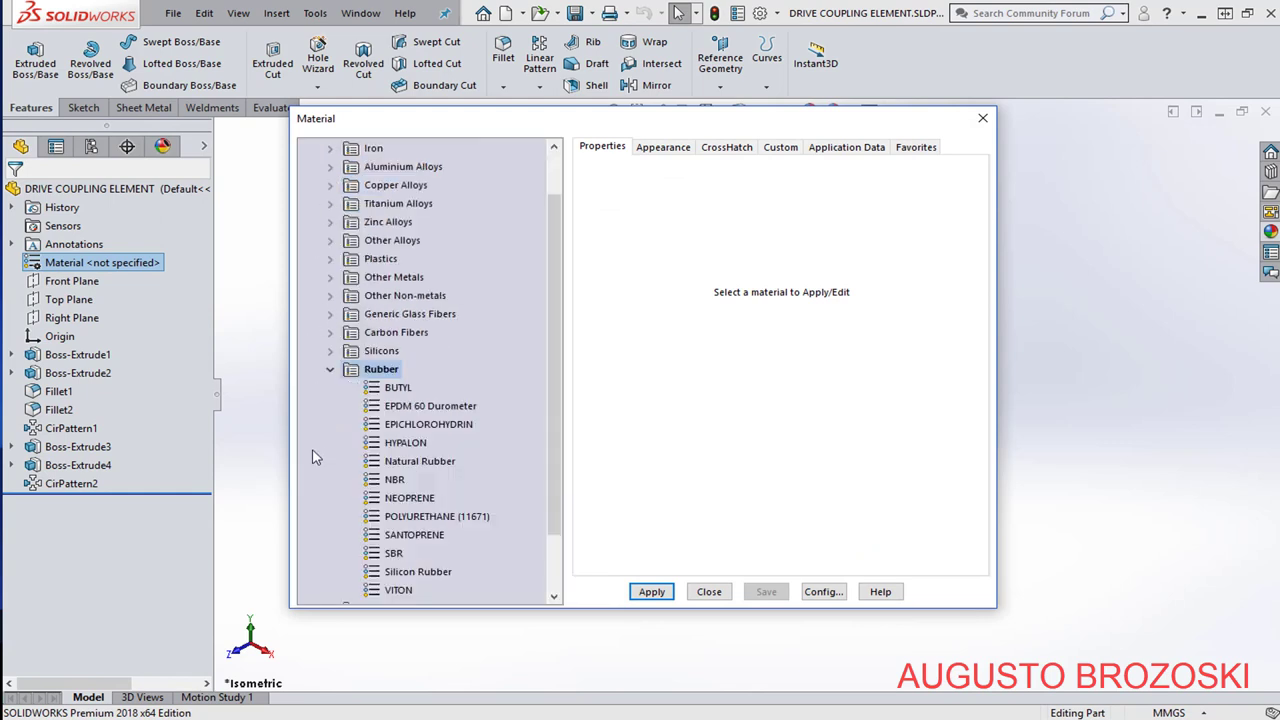
left_click(402, 500)
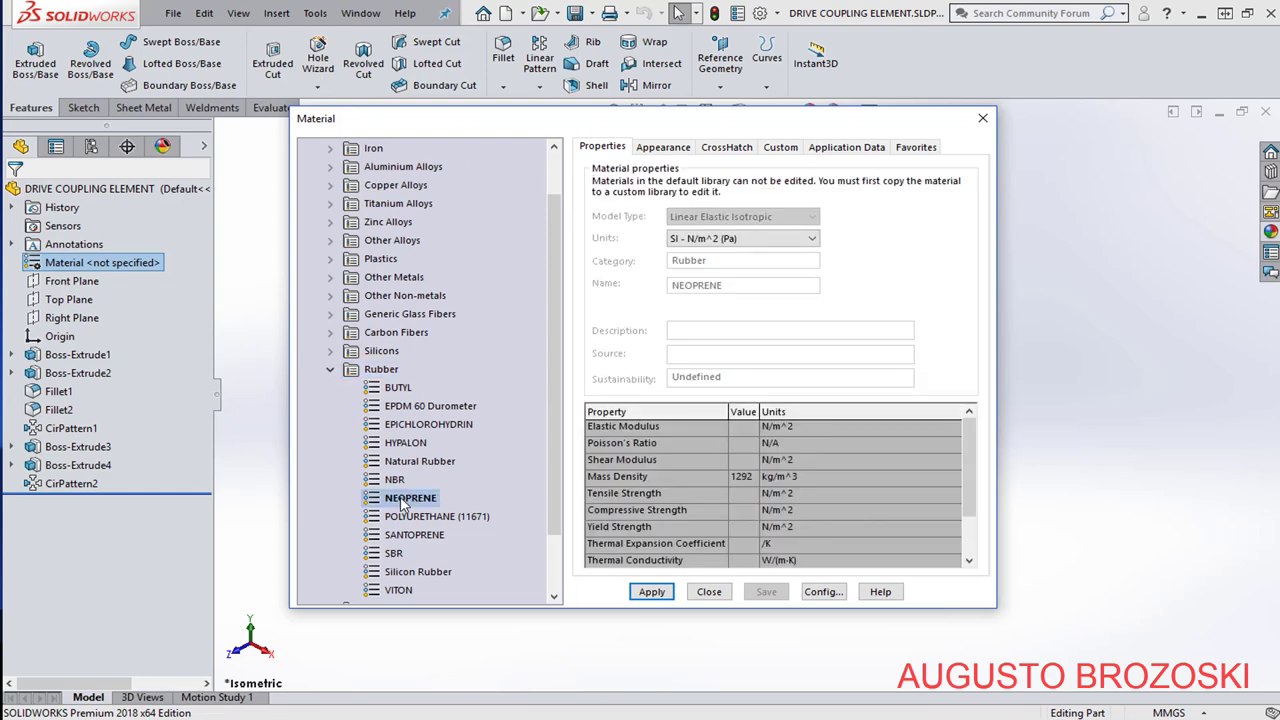
left_click(648, 594)
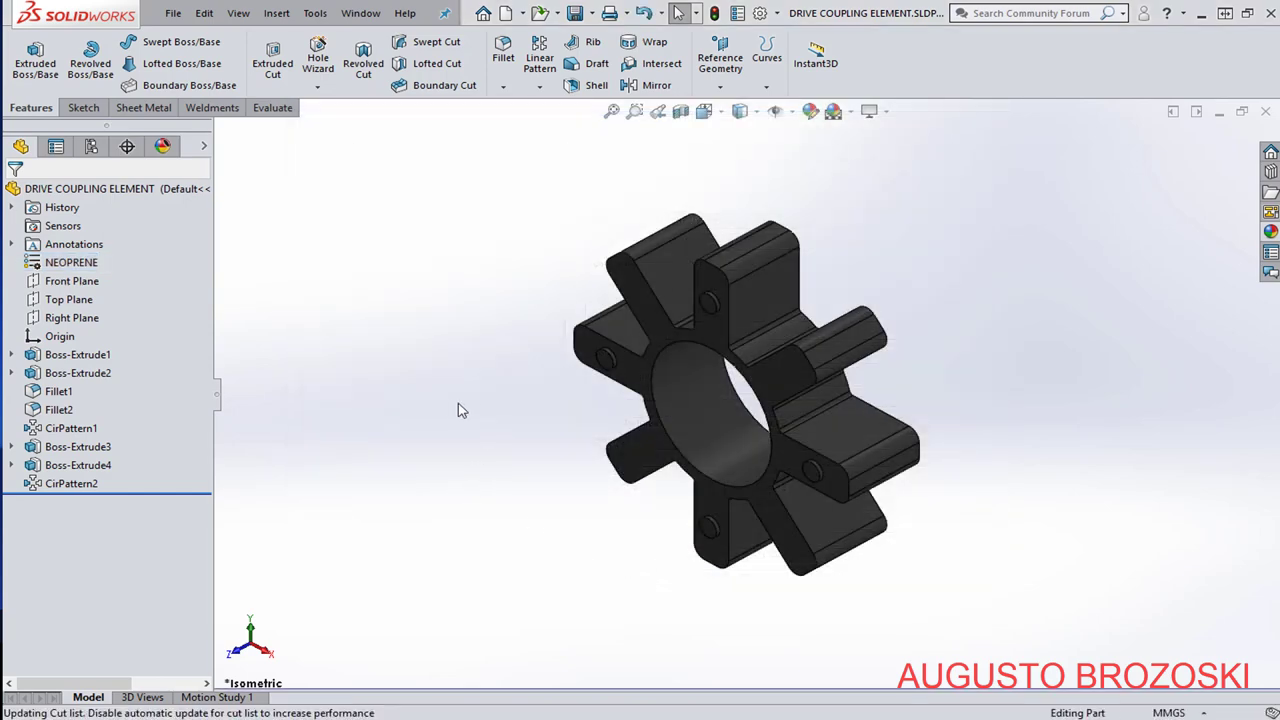
left_click(204, 147)
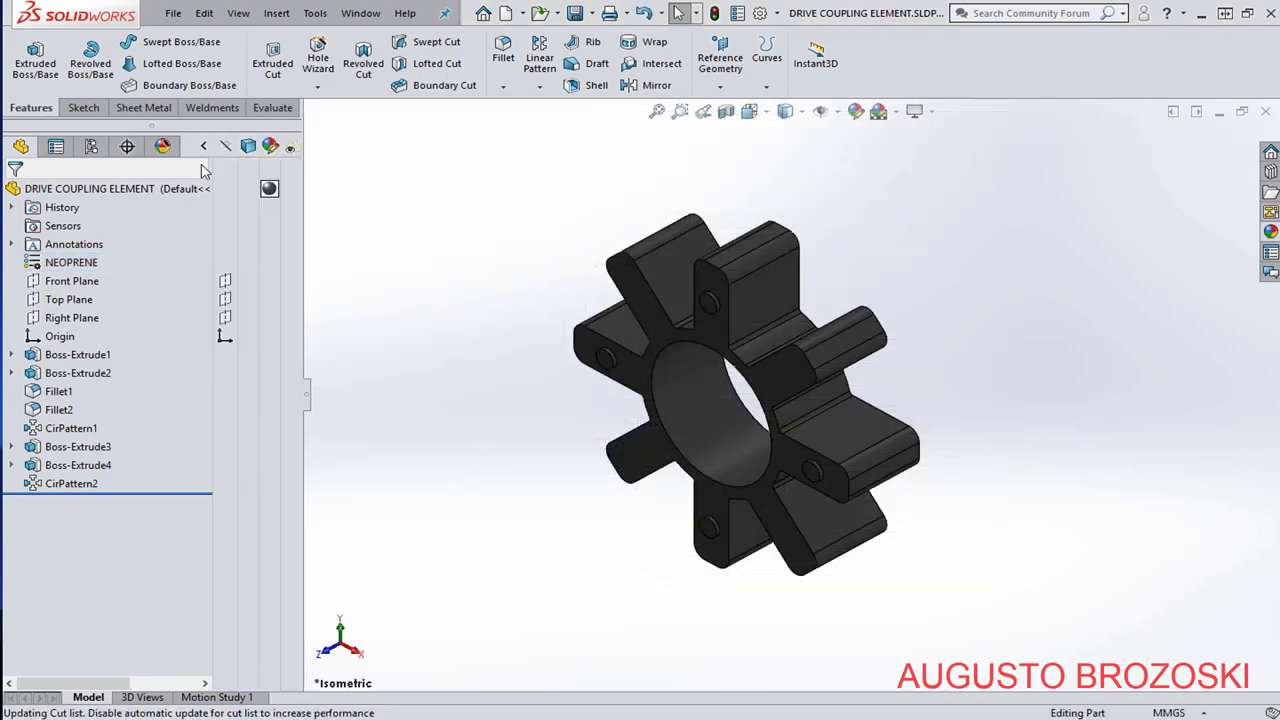
Give the whole part a red high gloss plastic appearance, then return to isometric view.
left_click(269, 190)
left_click(326, 203)
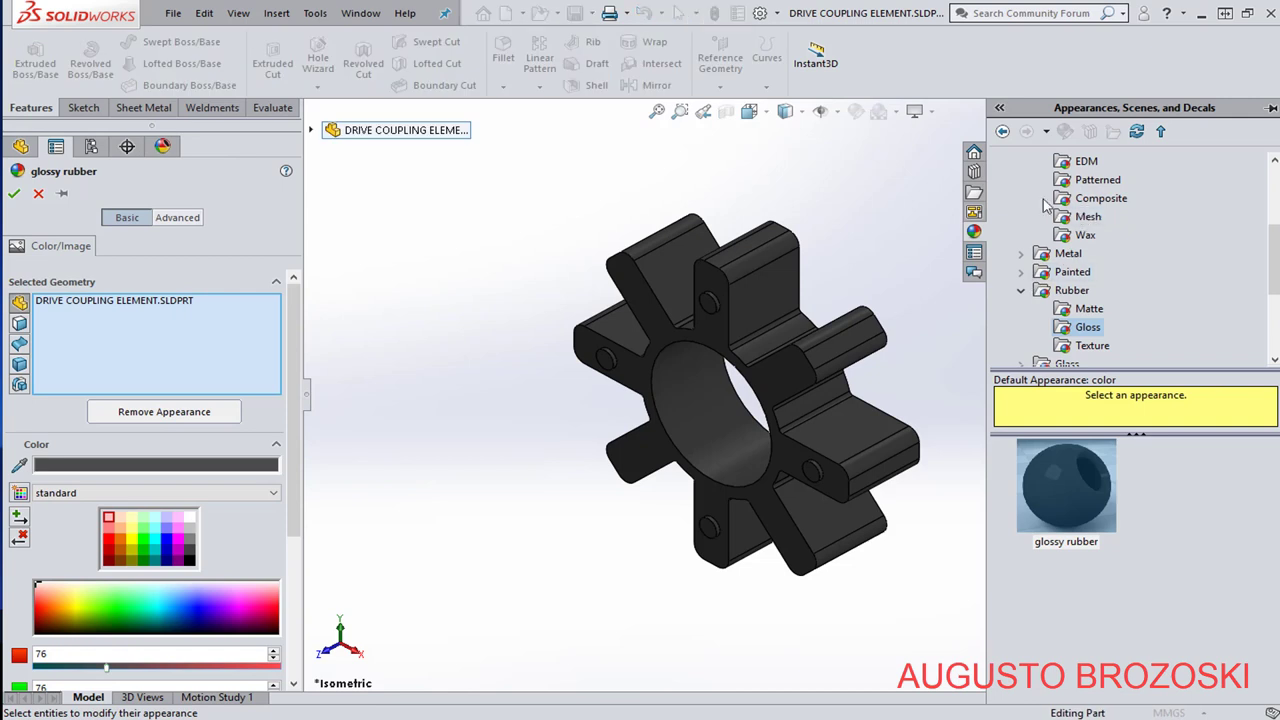
scroll(1042, 204, "up", 3)
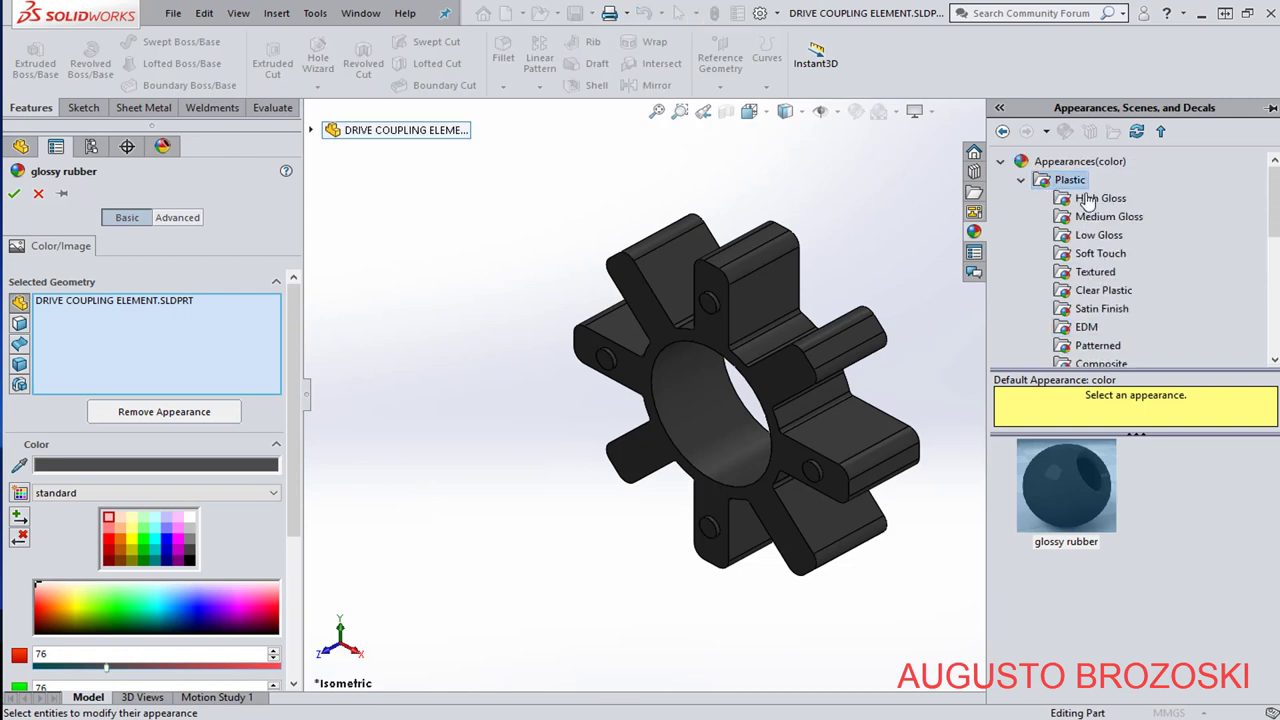
left_click(1088, 200)
scroll(1163, 565, "down", 2)
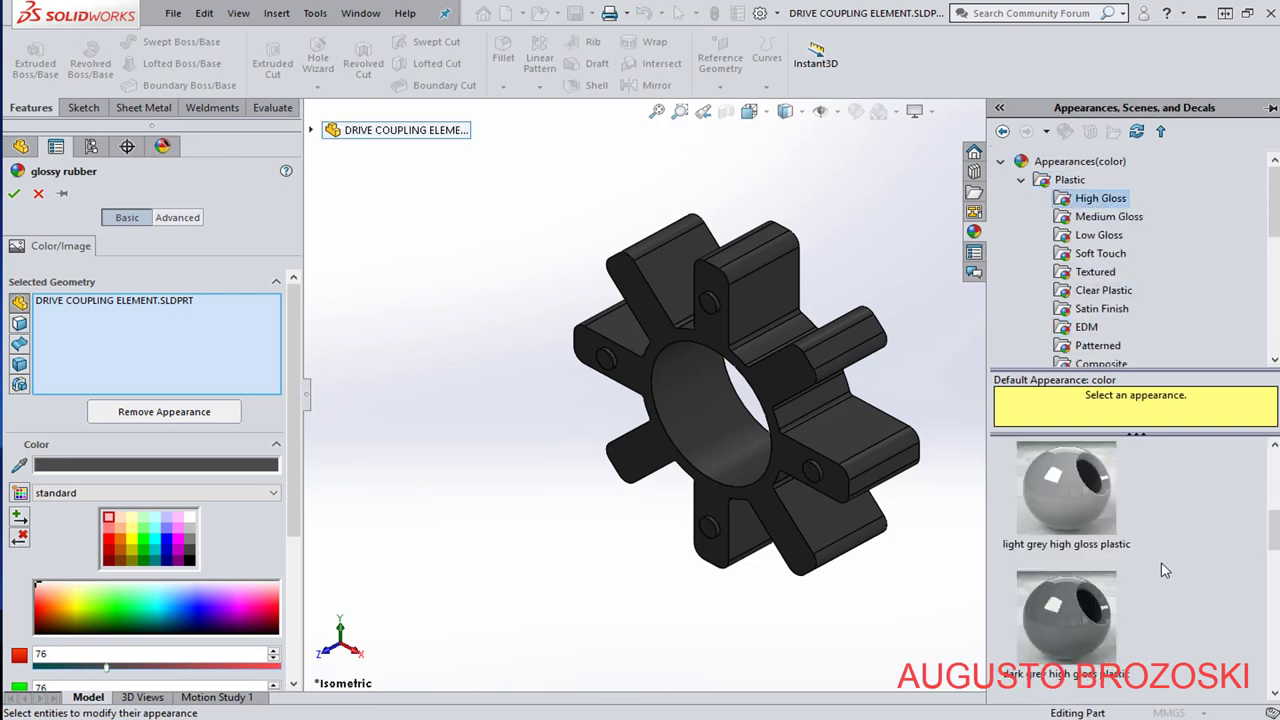
scroll(1160, 568, "down", 3)
left_click(1083, 494)
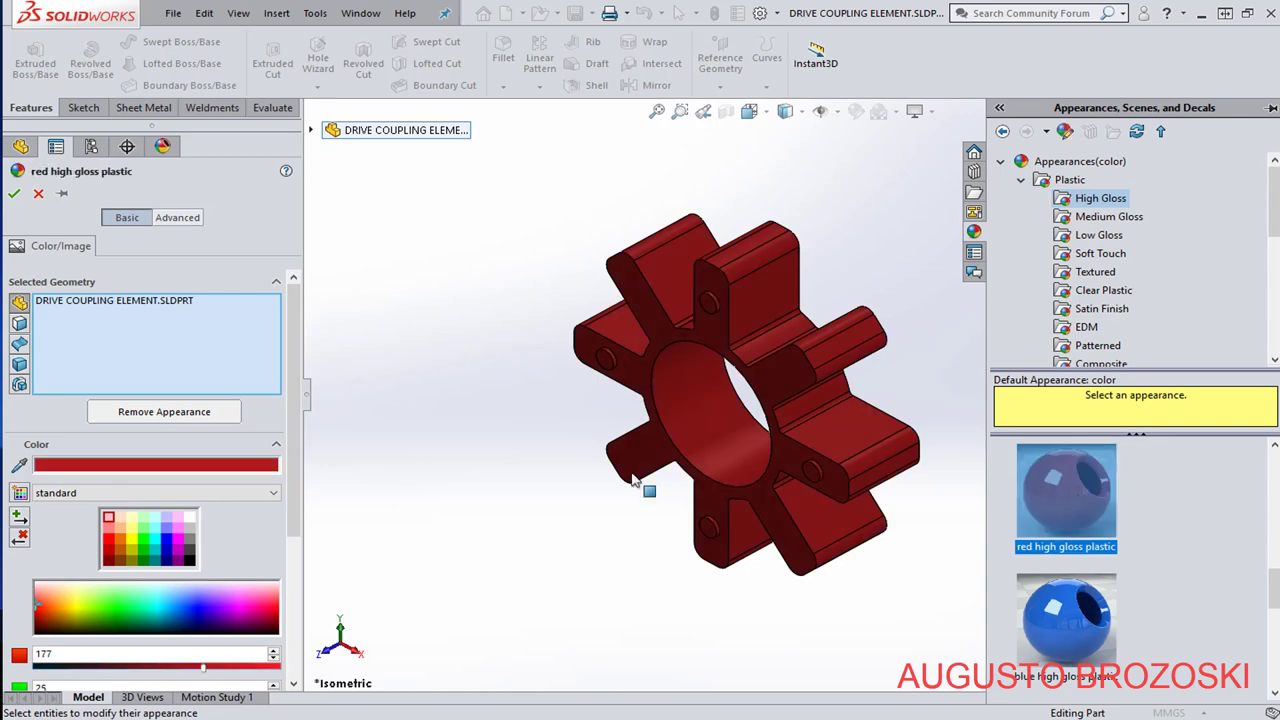
left_click(14, 193)
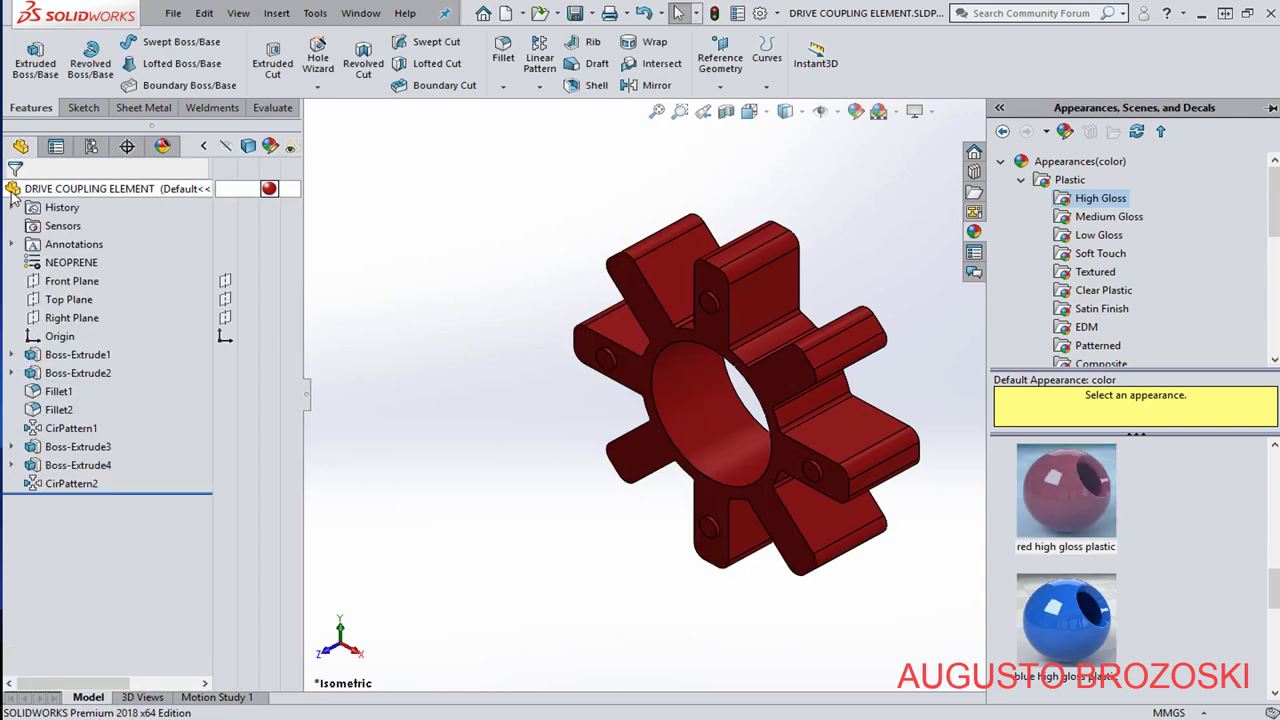
left_click(205, 147)
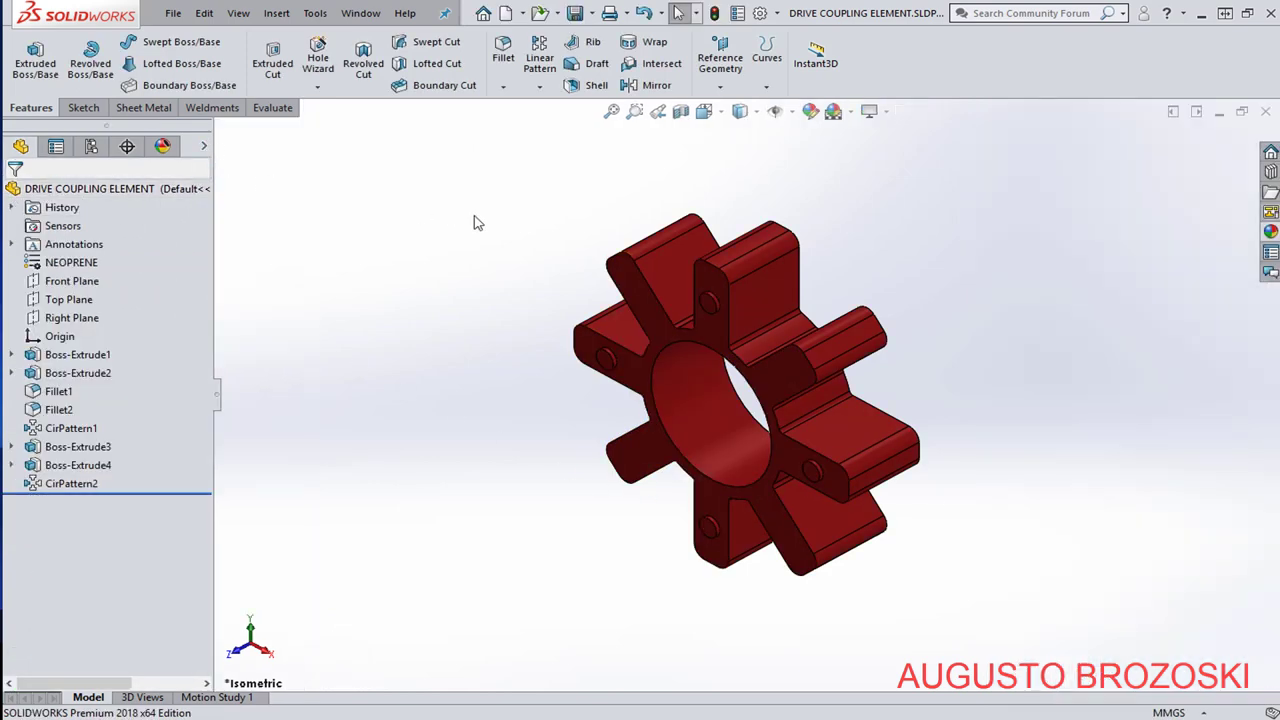
middle_click_drag(721, 426, 654, 374)
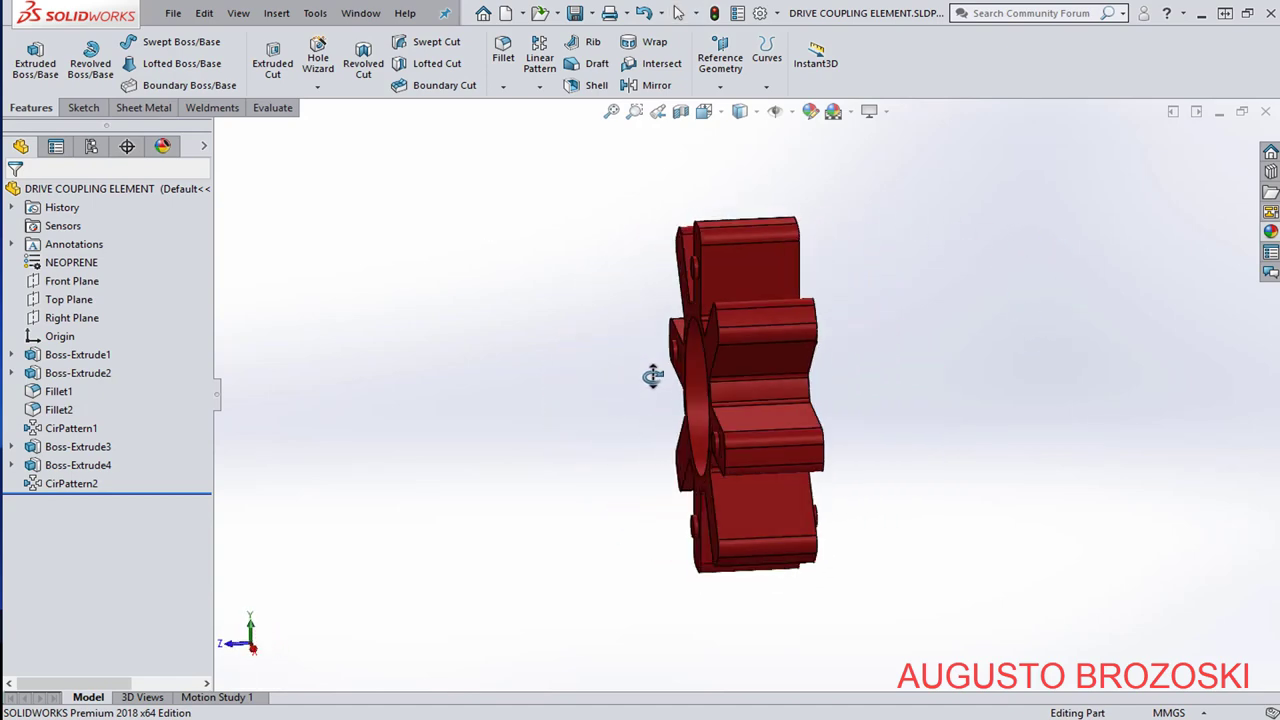
left_click(721, 118)
left_click(807, 159)
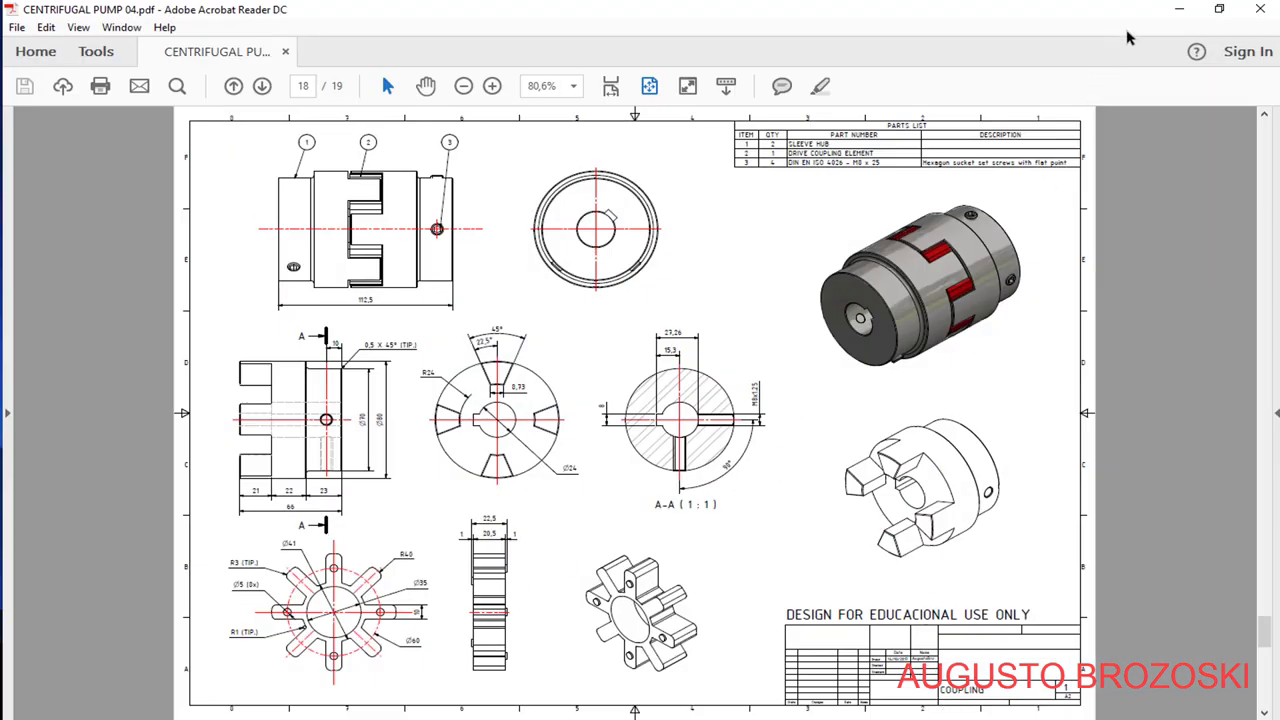
Minimize the coupling drawing PDF to return to the red drive coupling element part.
left_click(1172, 12)
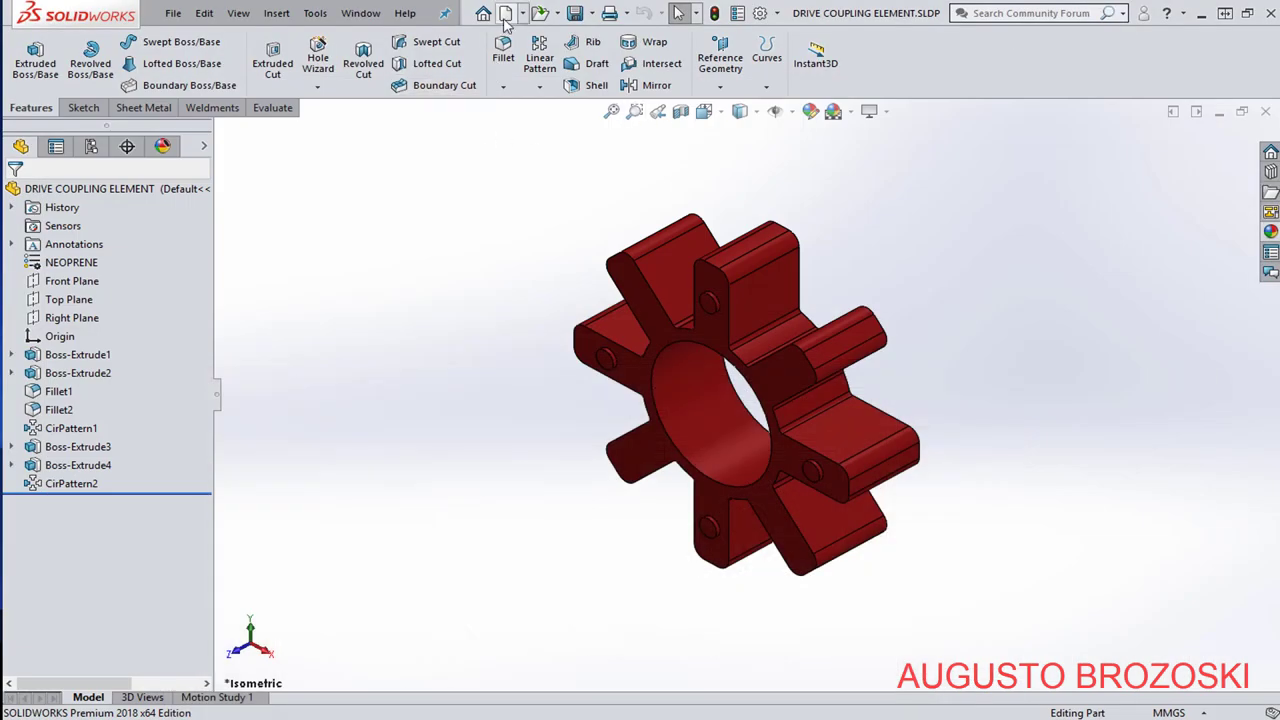
Create a new empty assembly and save it as COUPLING.SLDASM.
key("ctrl+n")
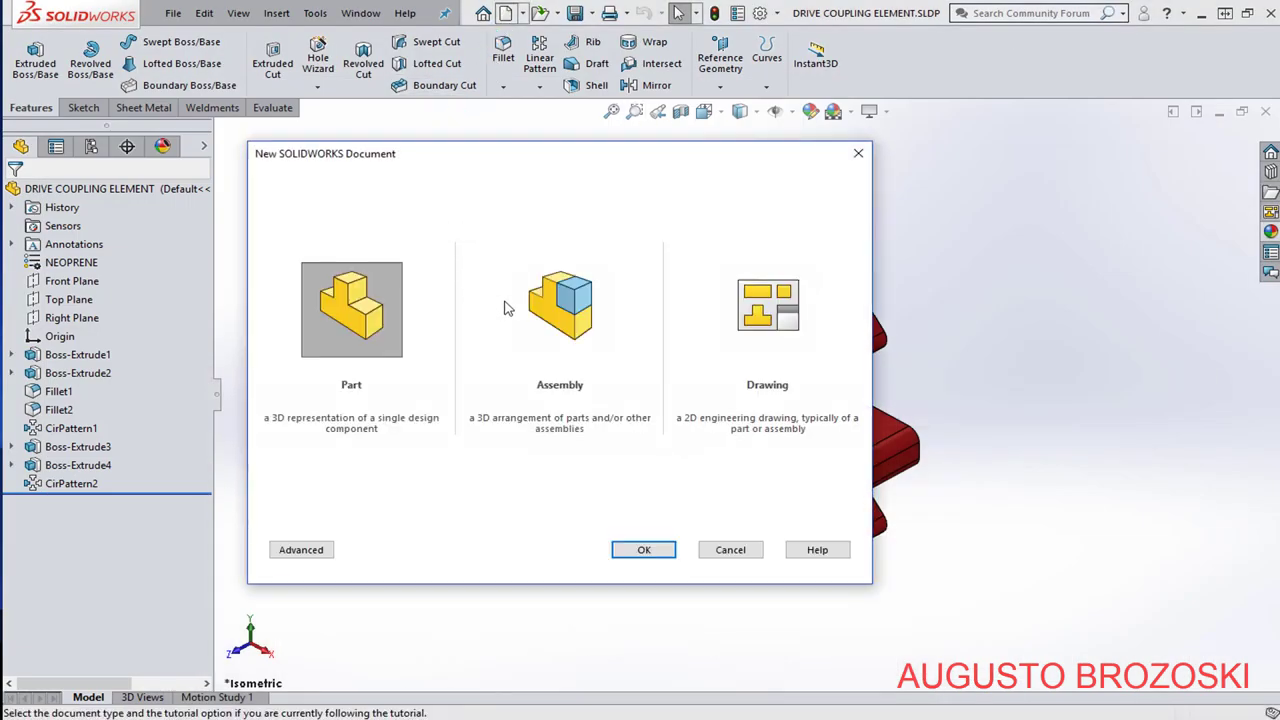
left_click(556, 318)
left_click(644, 549)
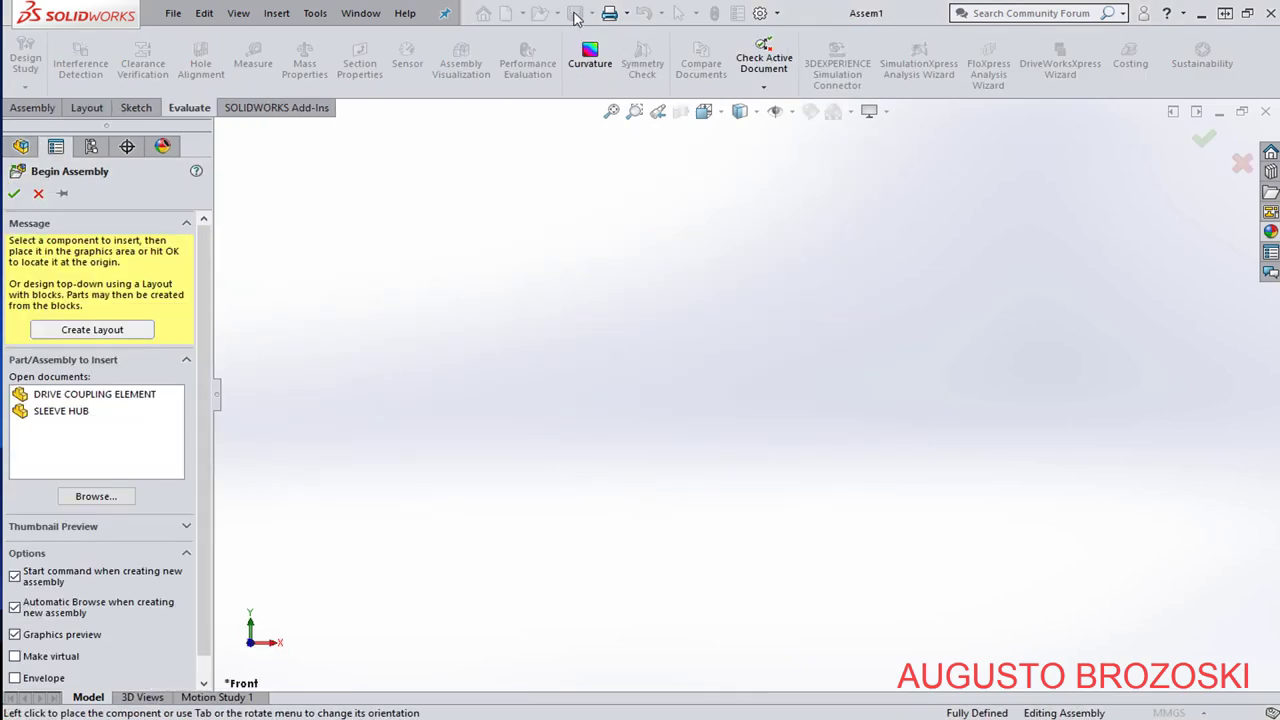
left_click(39, 195)
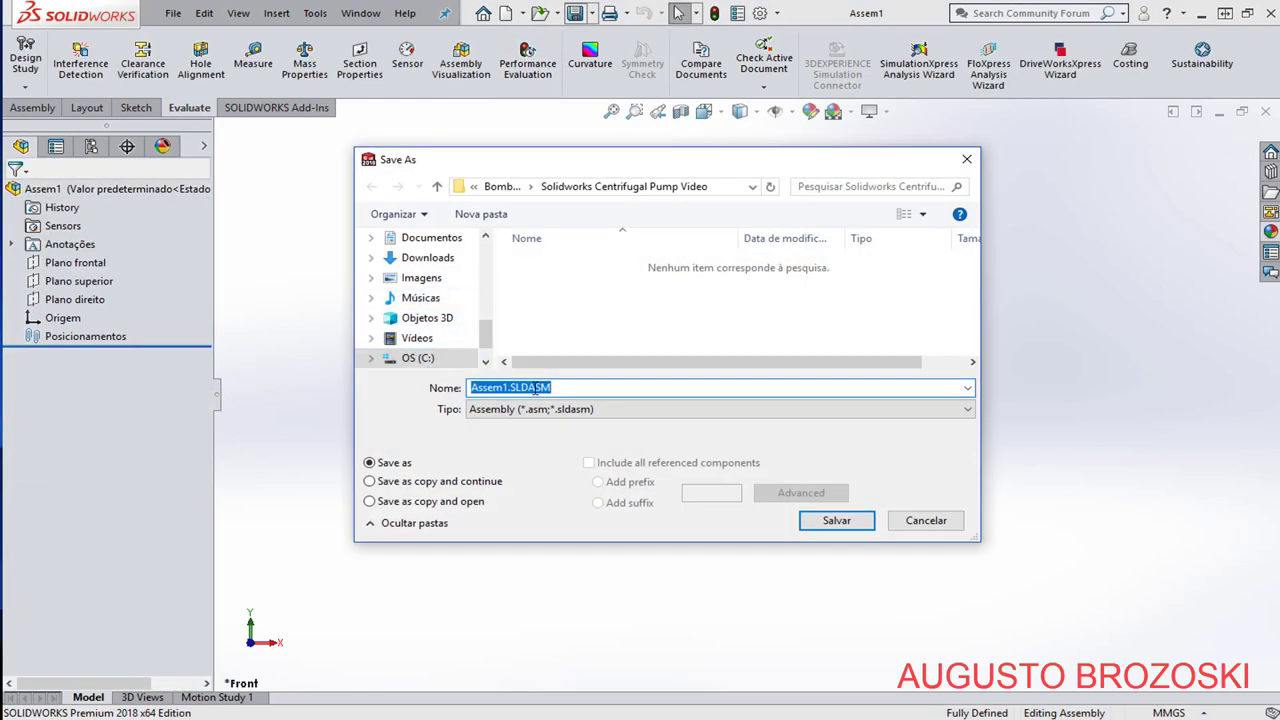
type("COUPLING")
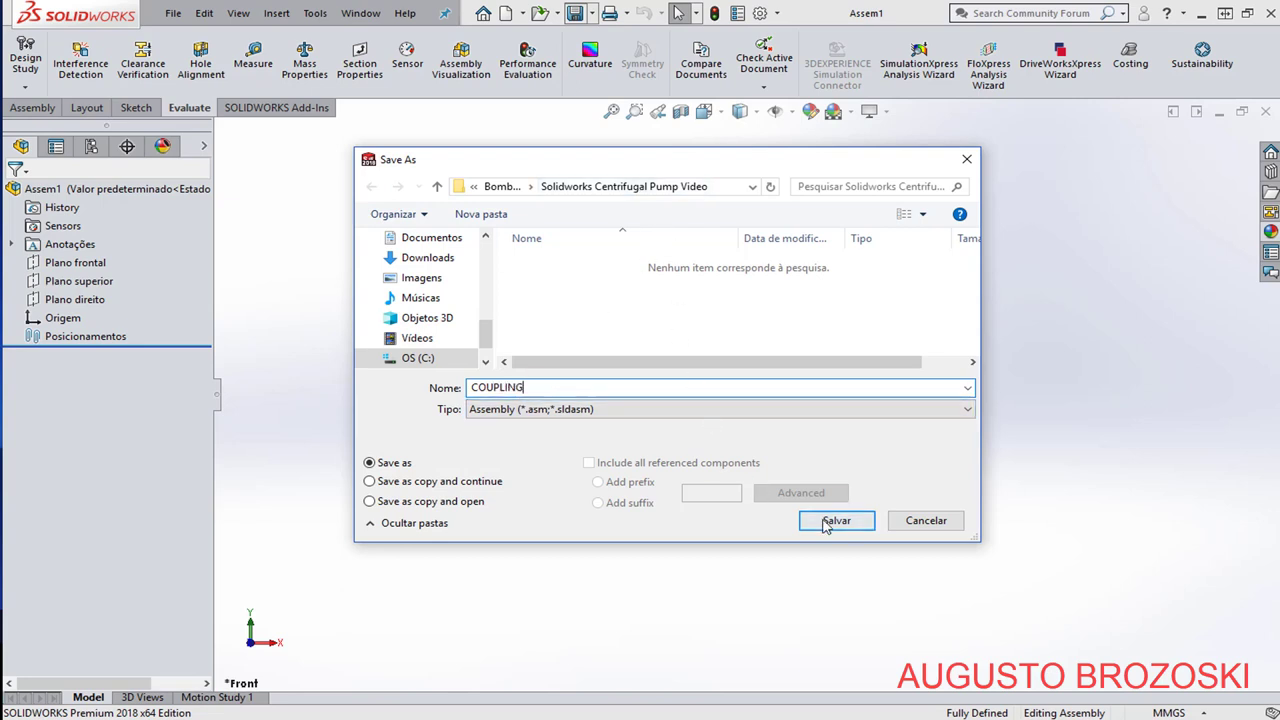
left_click(834, 521)
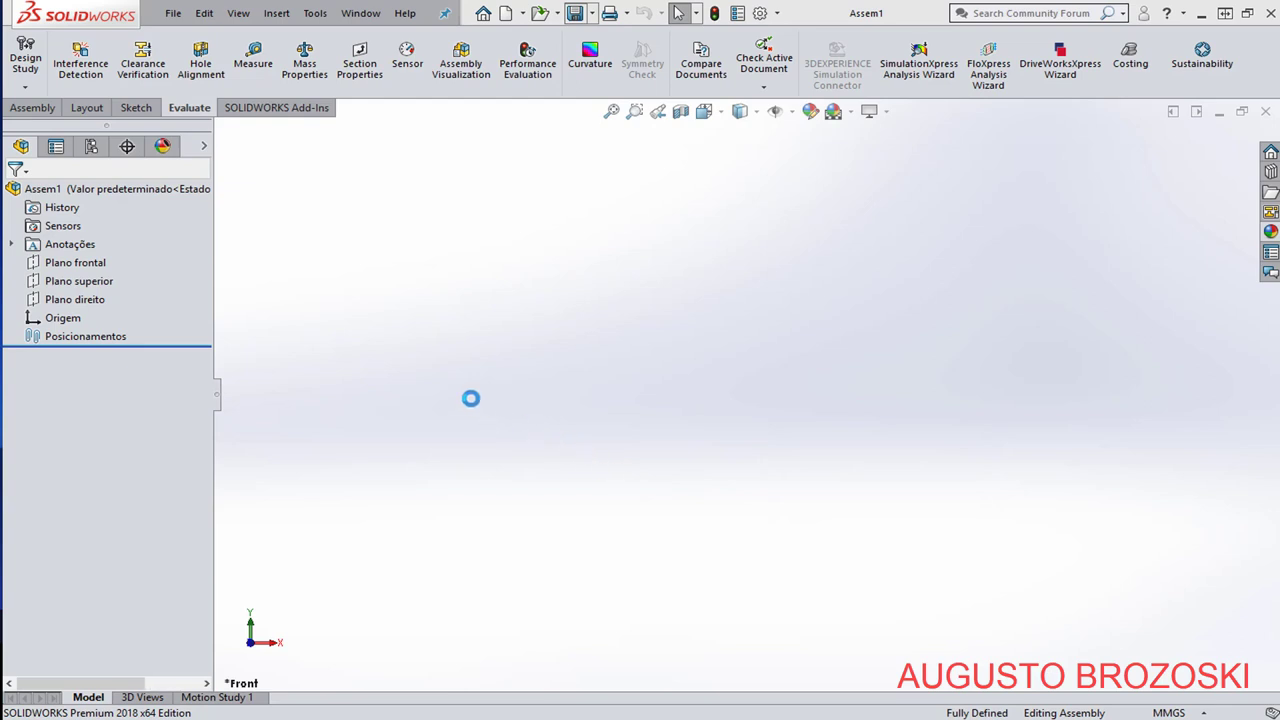
Insert DRIVE COUPLING ELEMENT from open documents as the fixed component at the origin, in Isometric view.
left_click(32, 108)
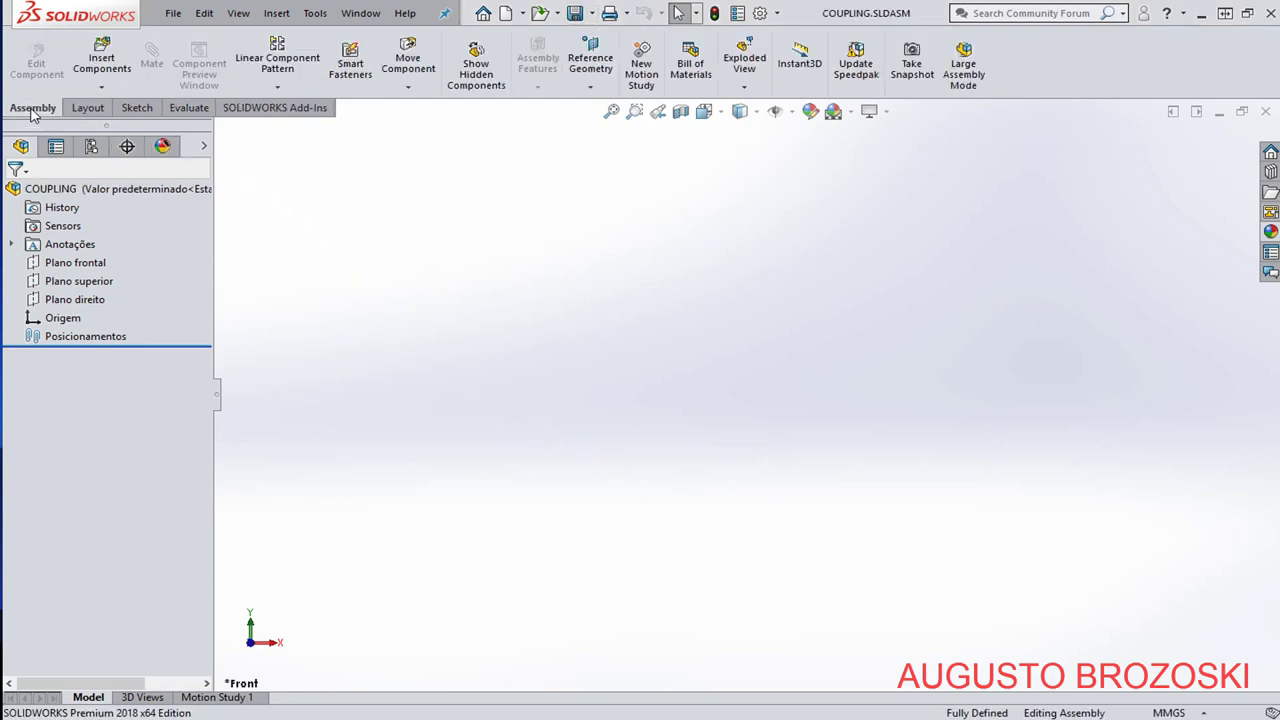
left_click(102, 63)
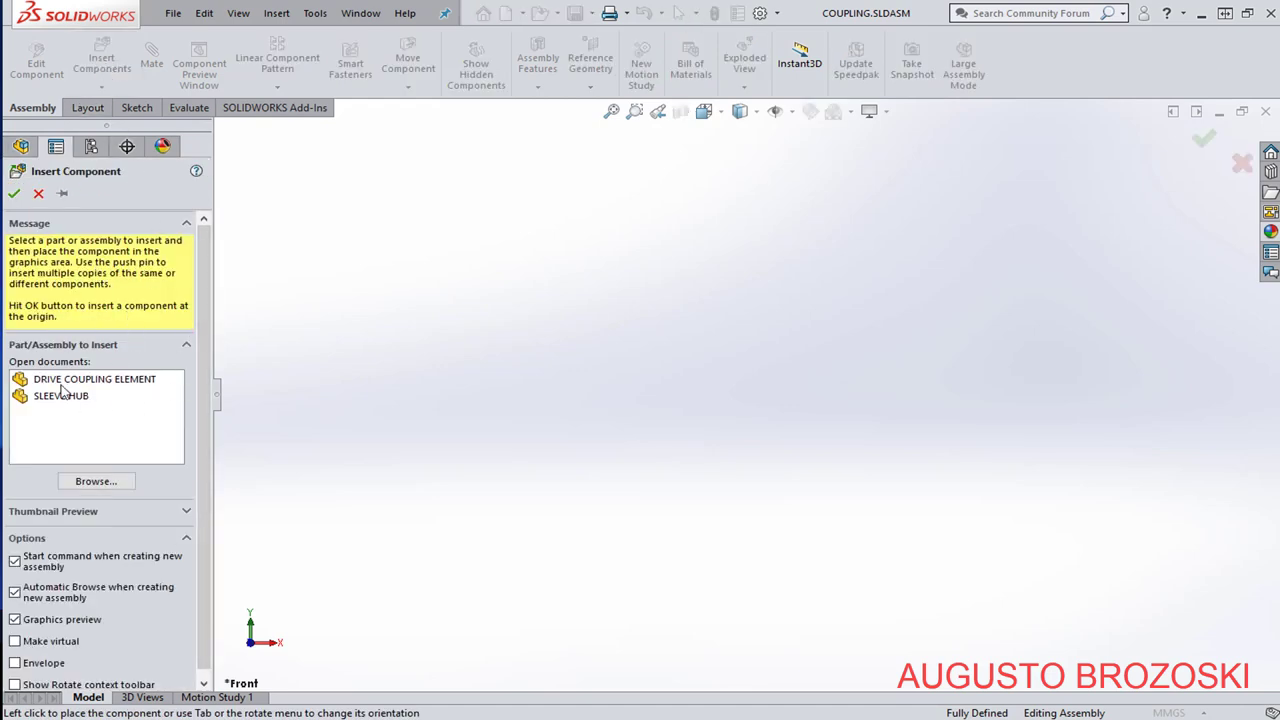
left_click(362, 14)
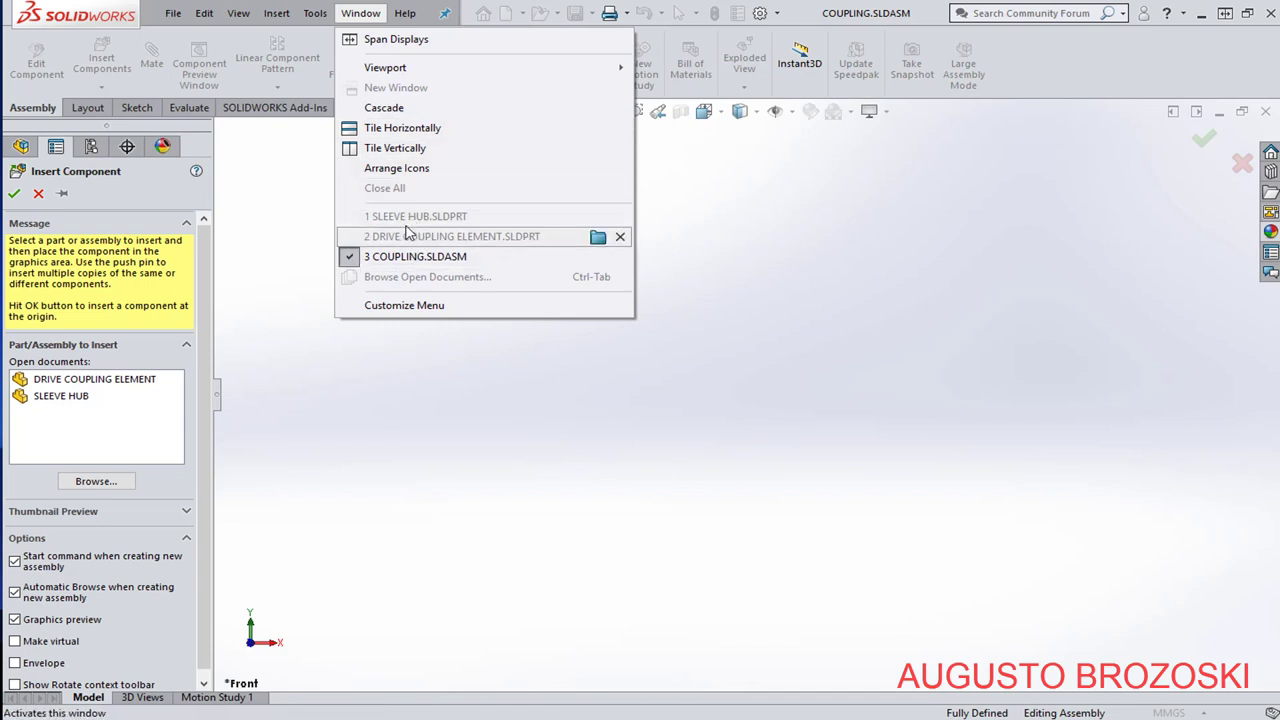
left_click(279, 376)
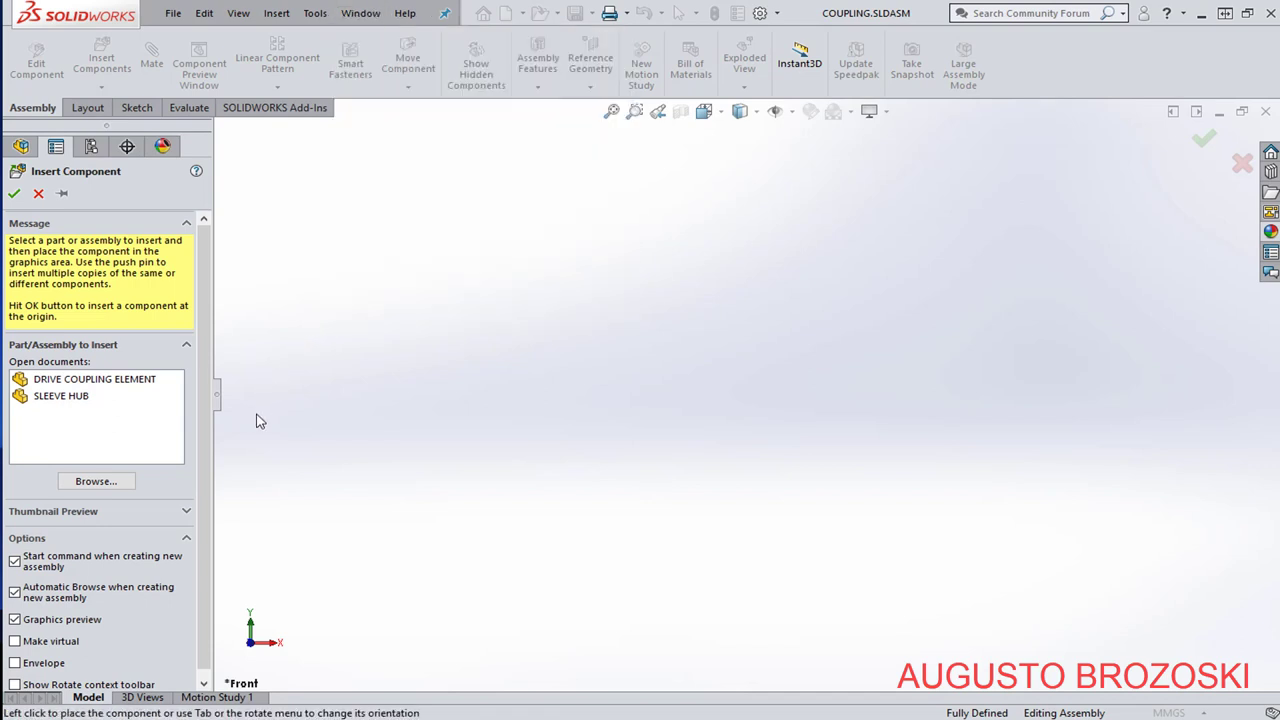
left_click(90, 379)
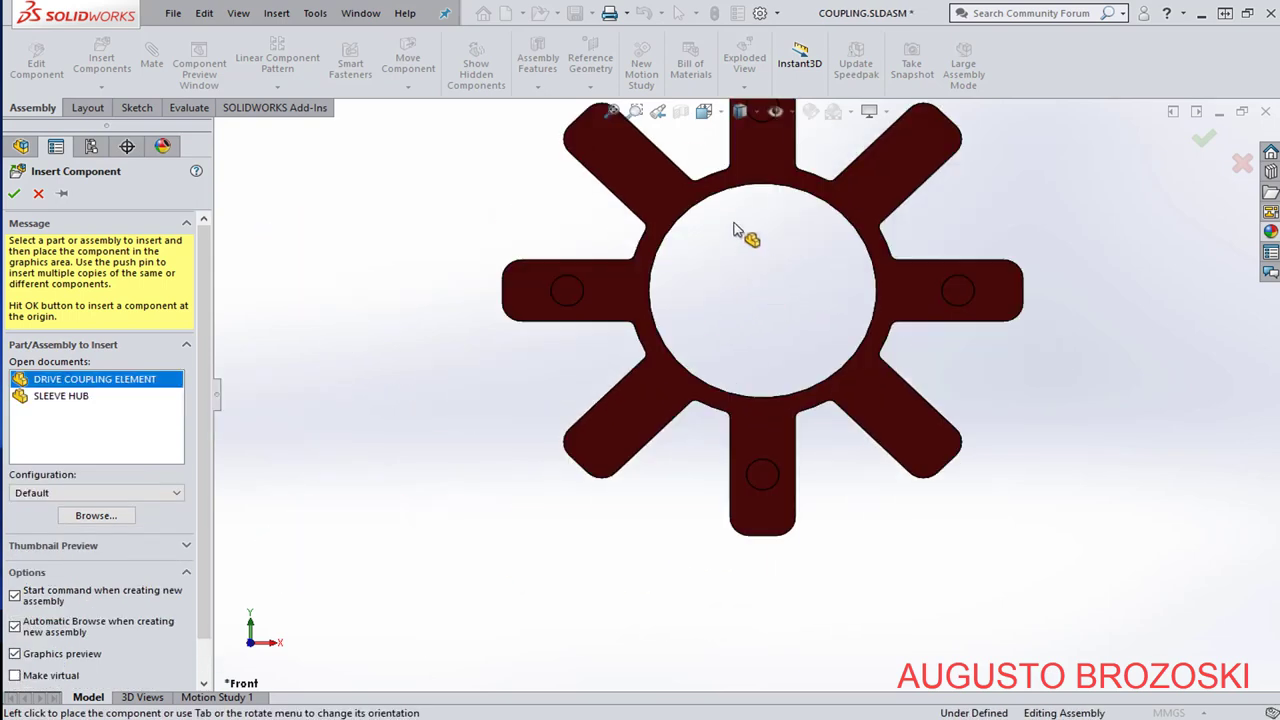
left_click(720, 111)
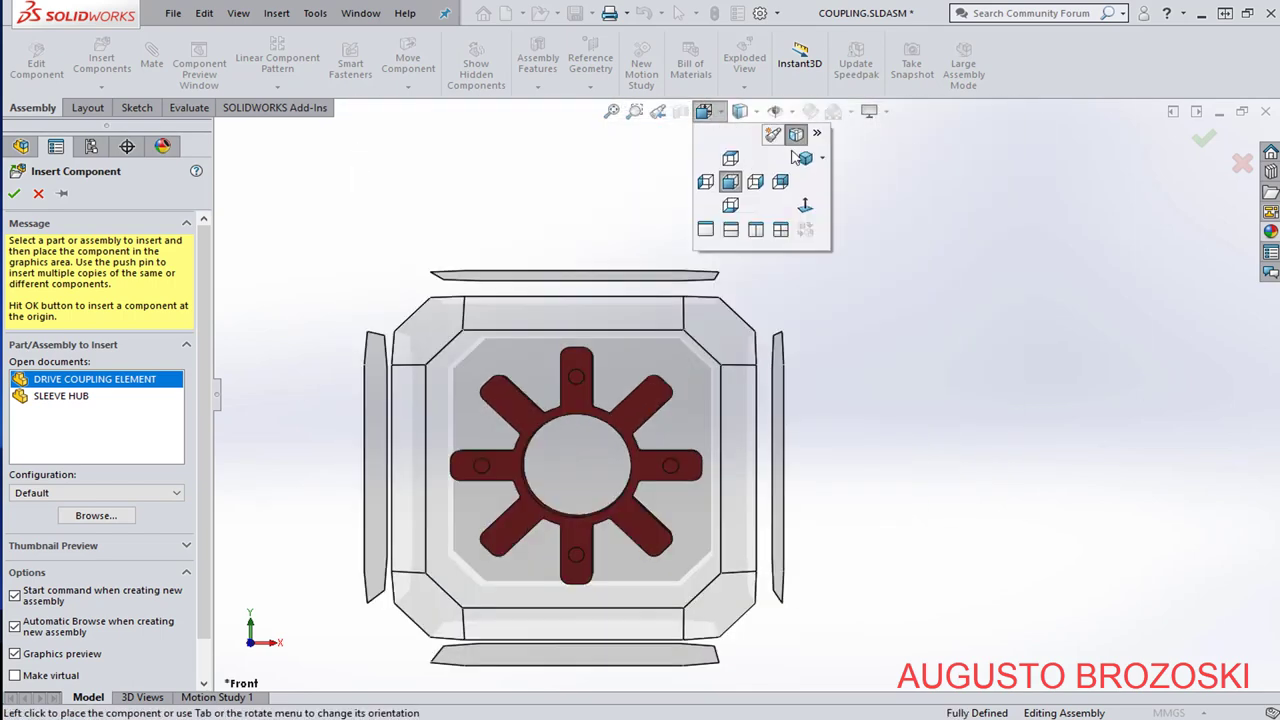
left_click(790, 178)
key("ctrl+7")
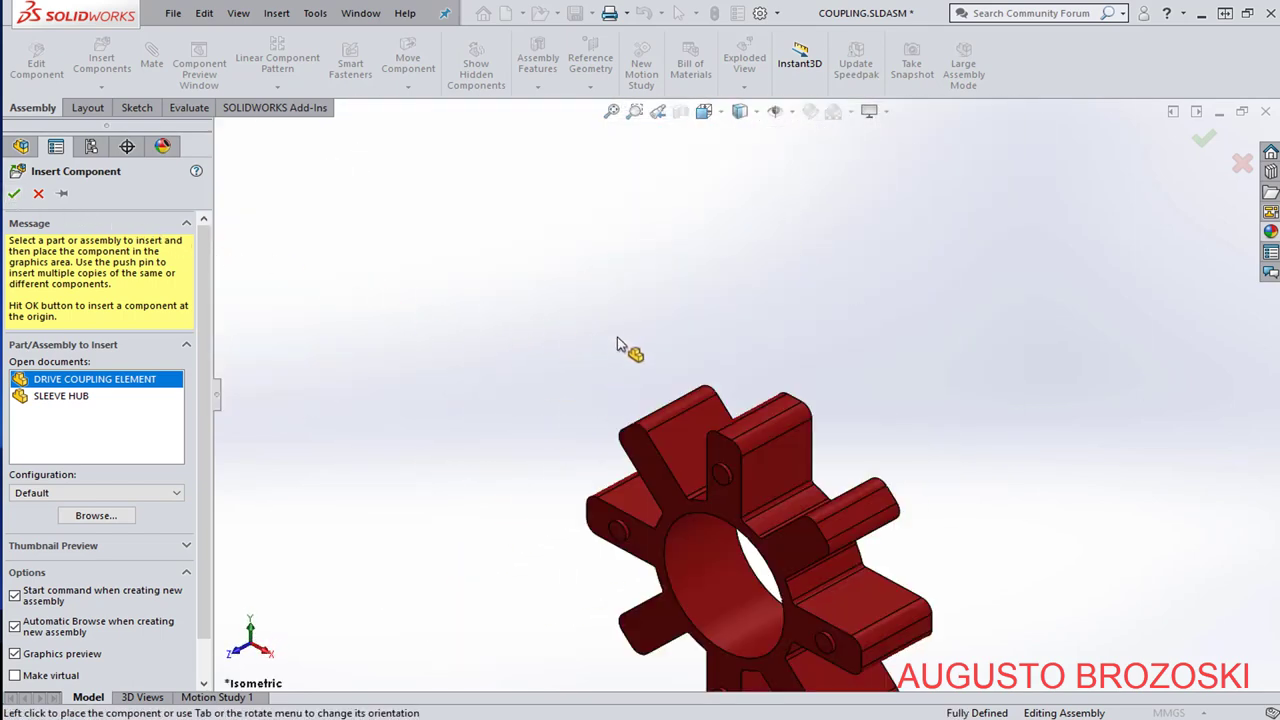
left_click(15, 194)
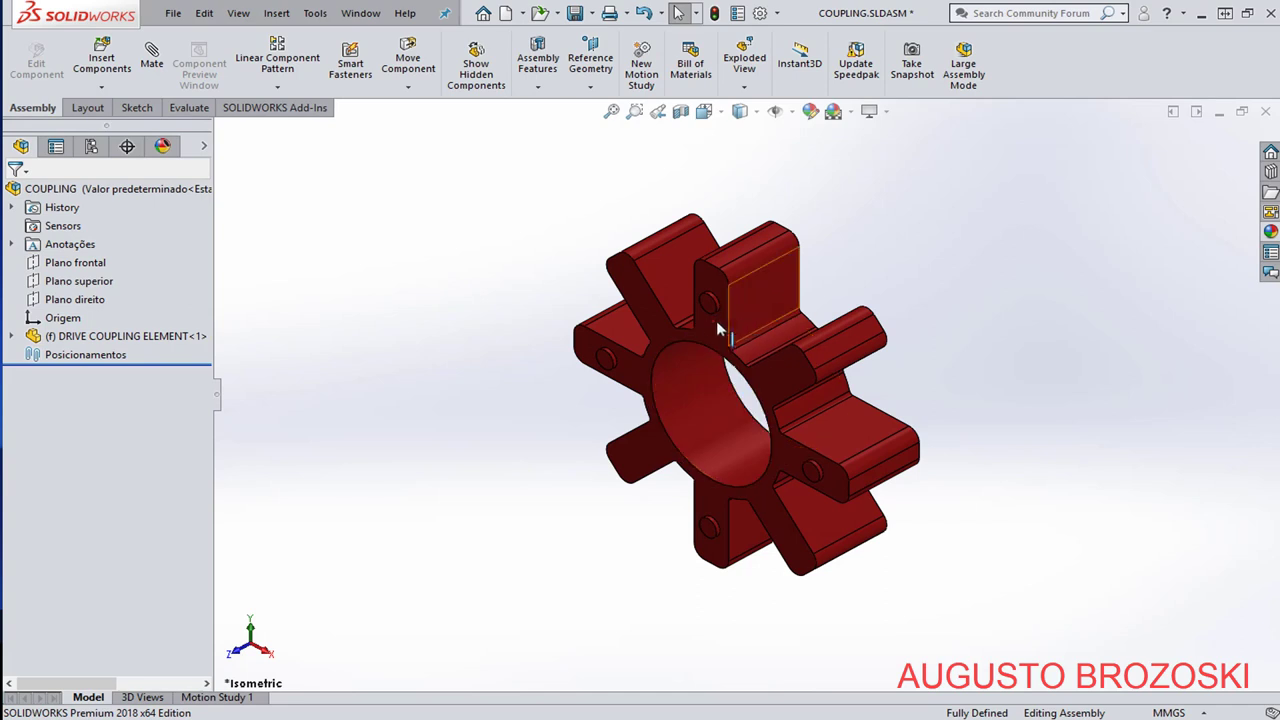
Insert SLEEVE HUB from open documents and place it beside the coupling element.
left_click(11, 337)
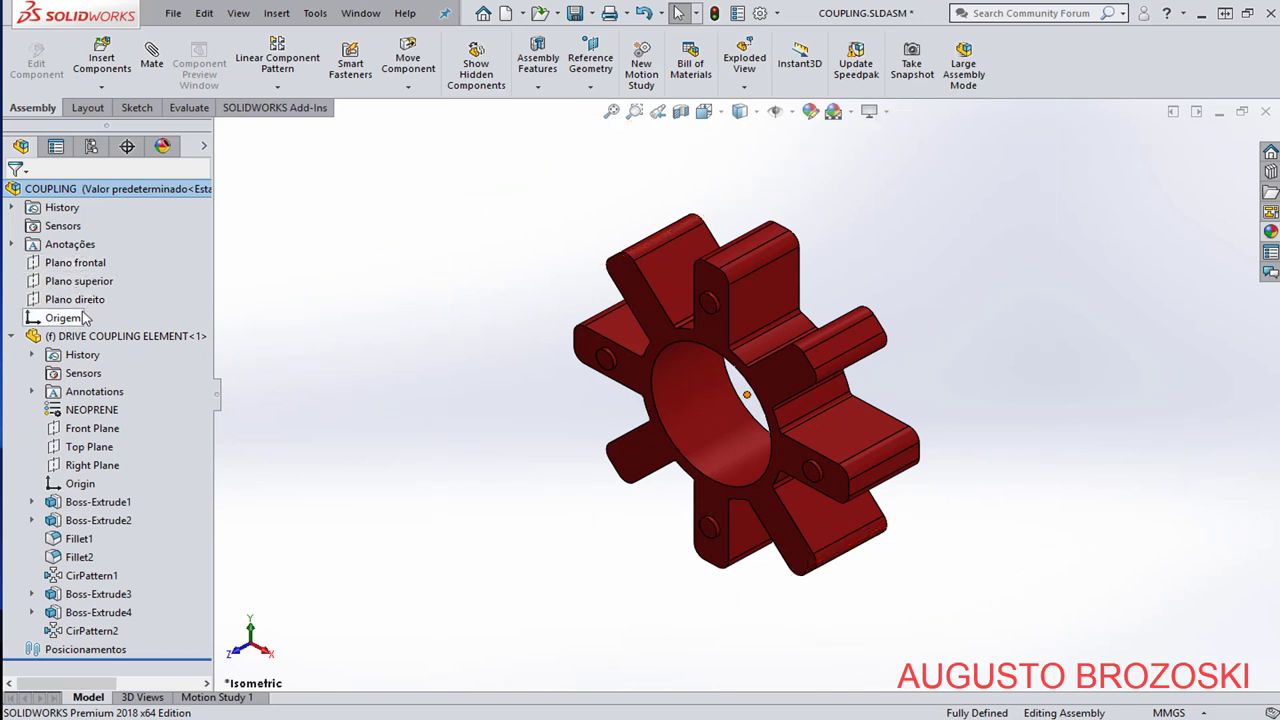
left_click(11, 337)
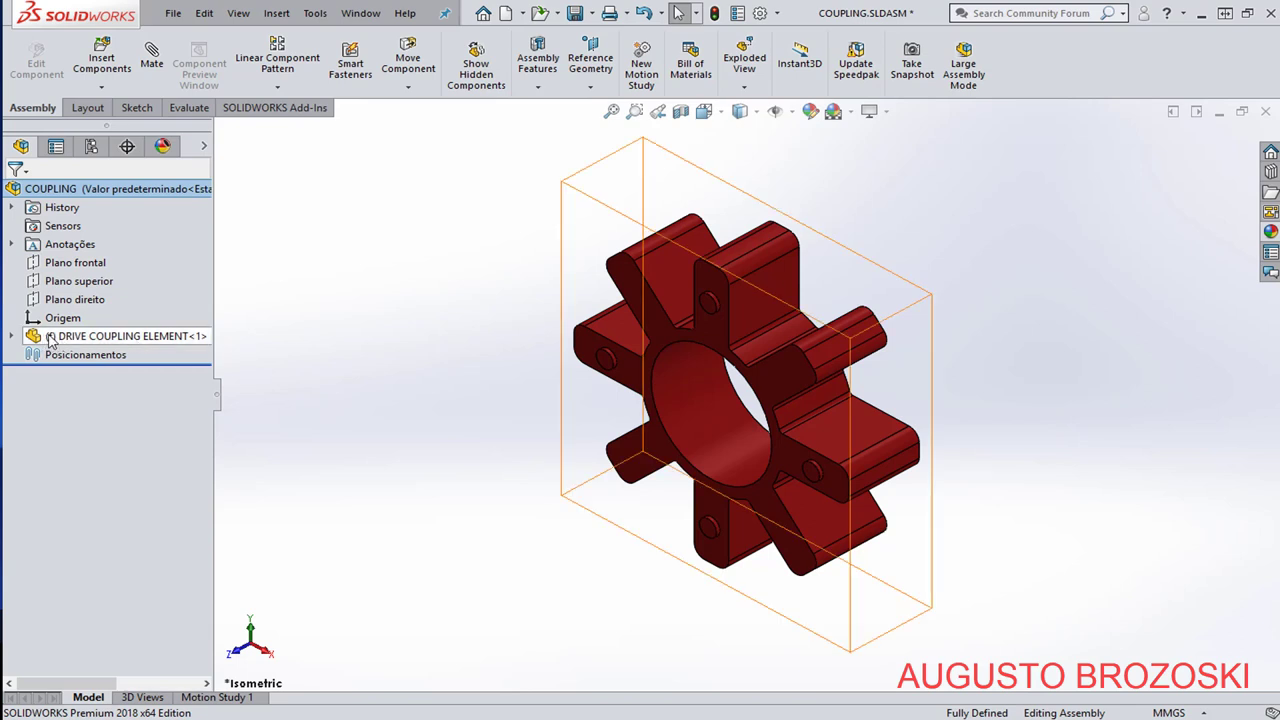
left_click(102, 62)
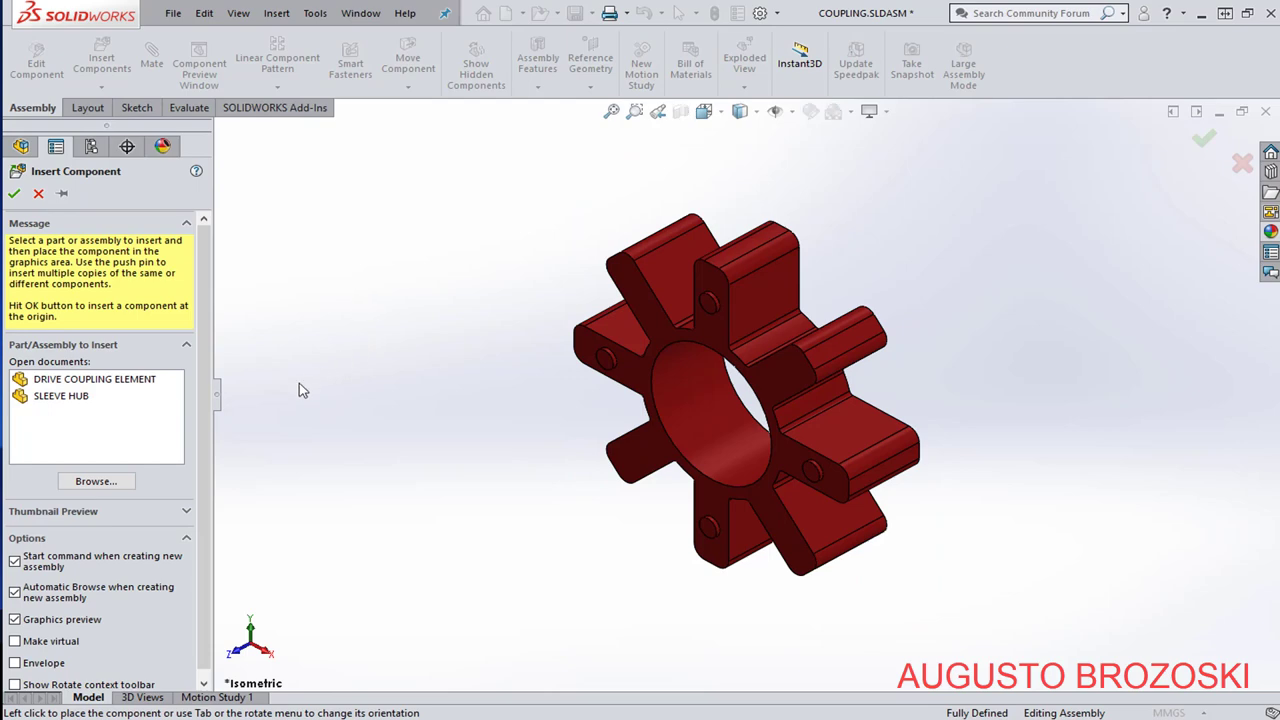
left_click(69, 397)
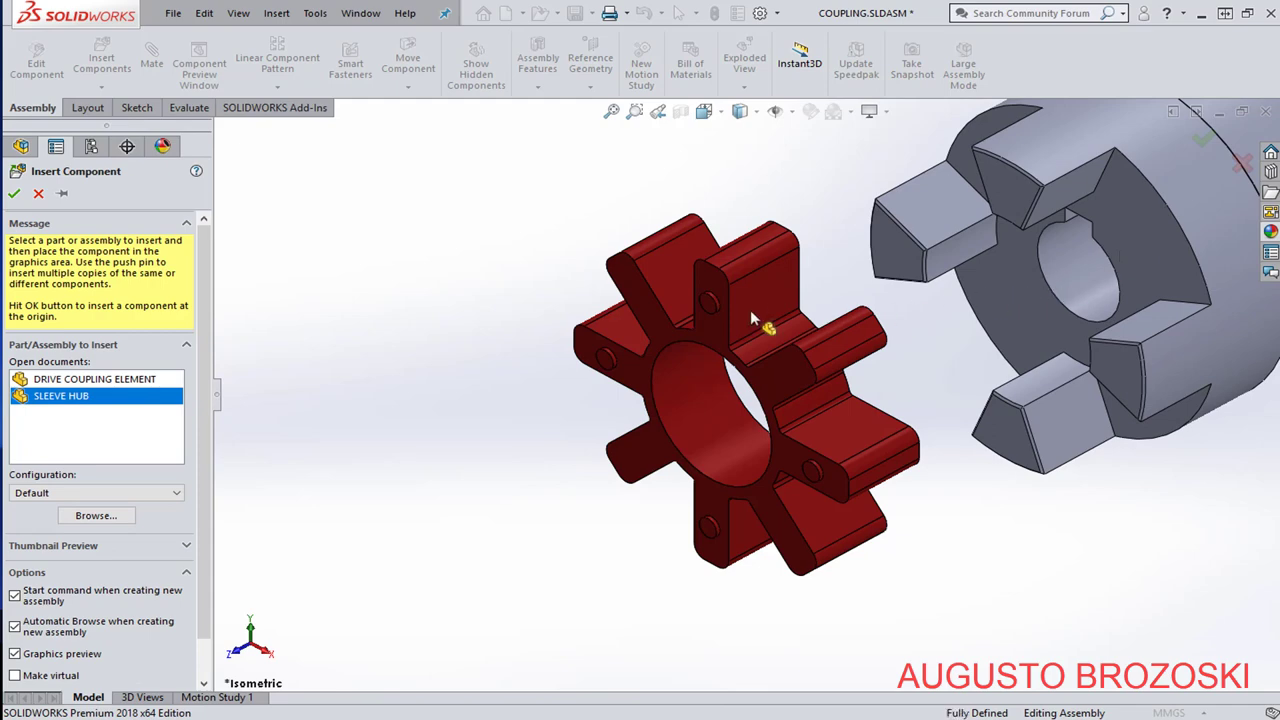
left_click(750, 310)
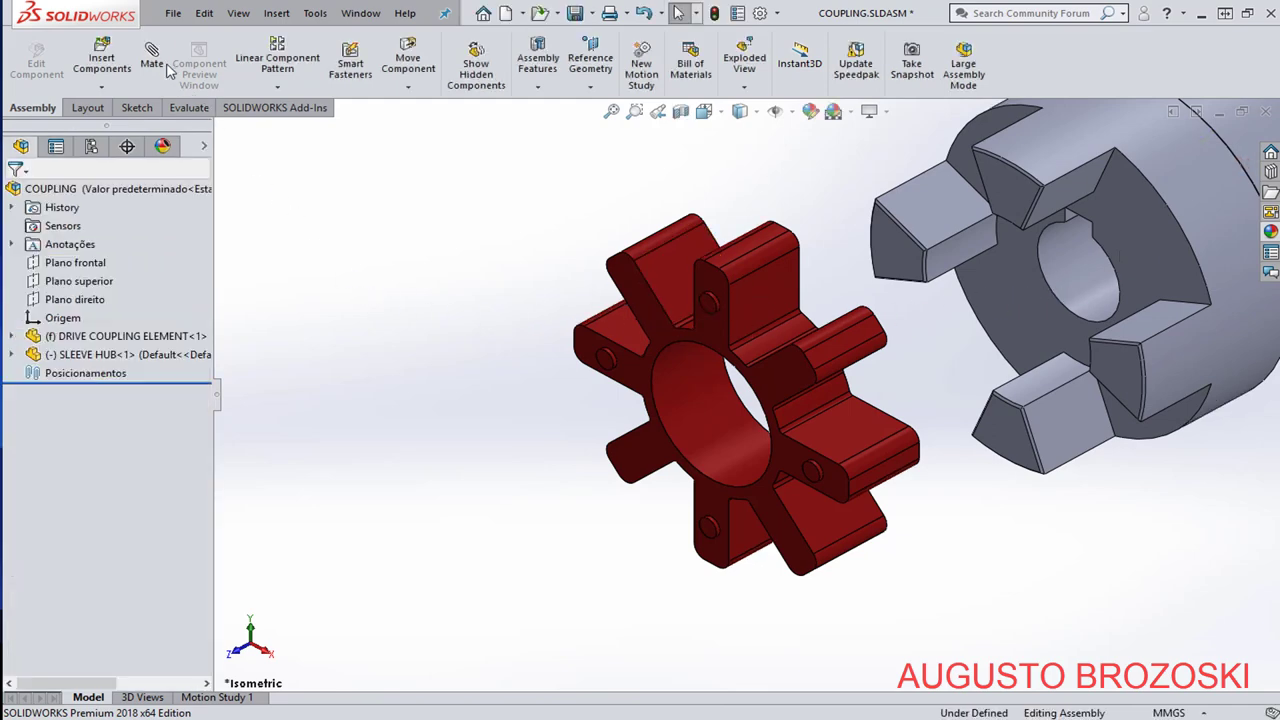
left_click(152, 60)
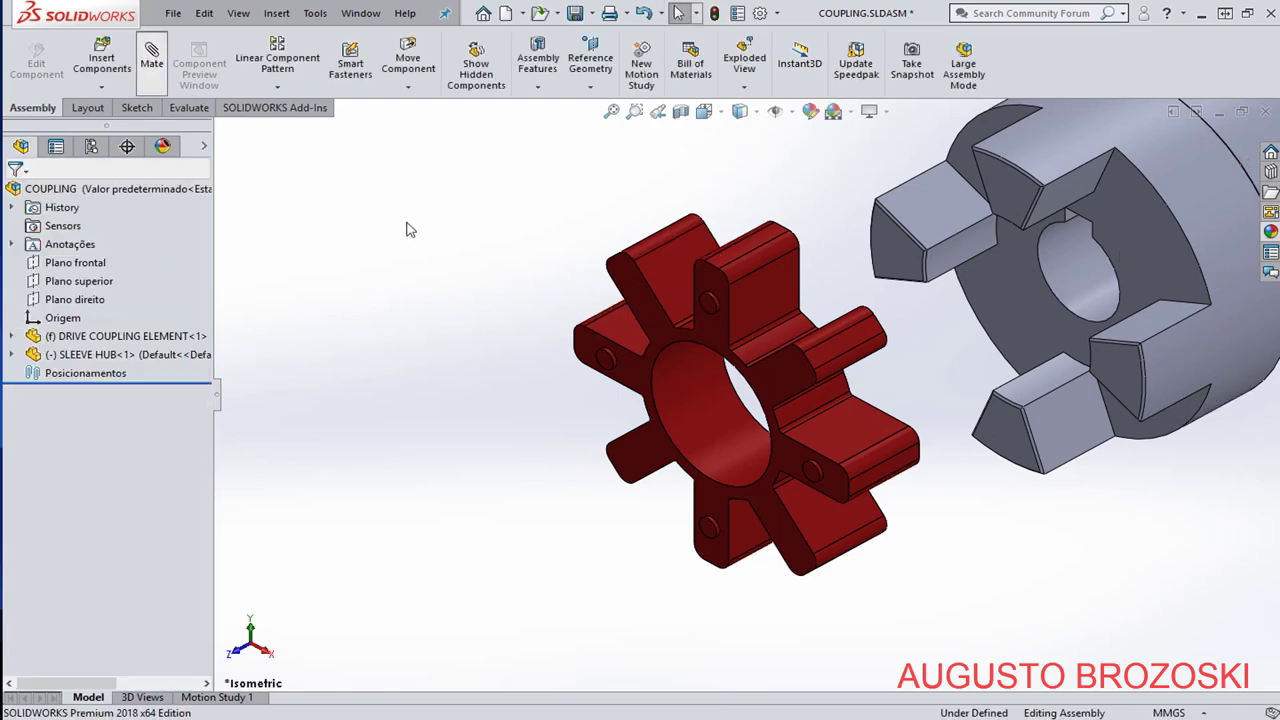
Add a Concentric mate between the hub bore and the coupling element's bore.
left_click(1076, 272)
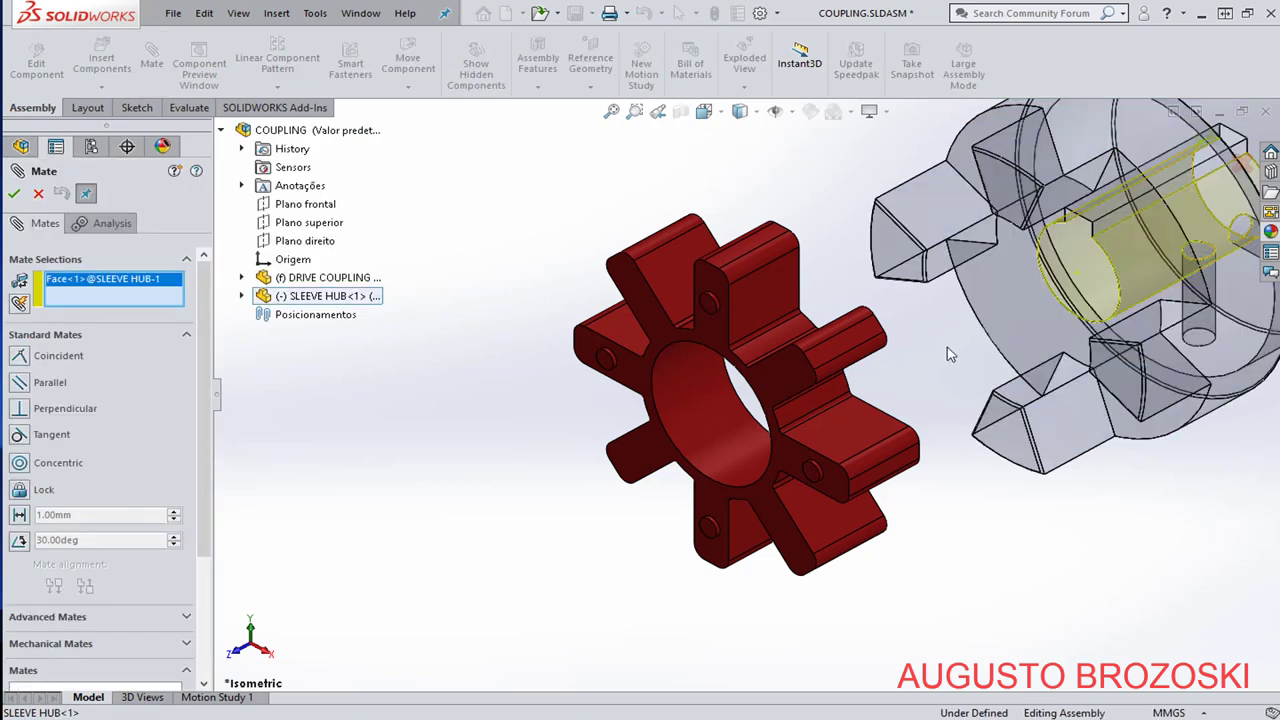
left_click(711, 403)
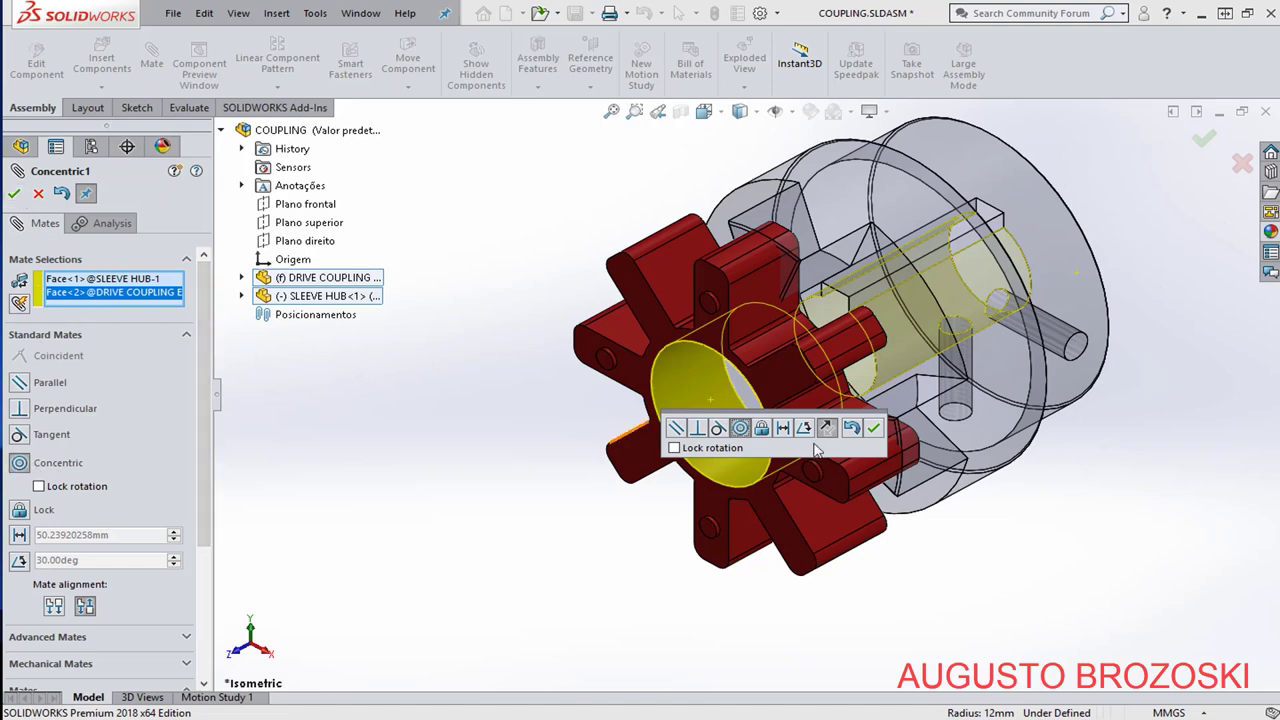
left_click(874, 428)
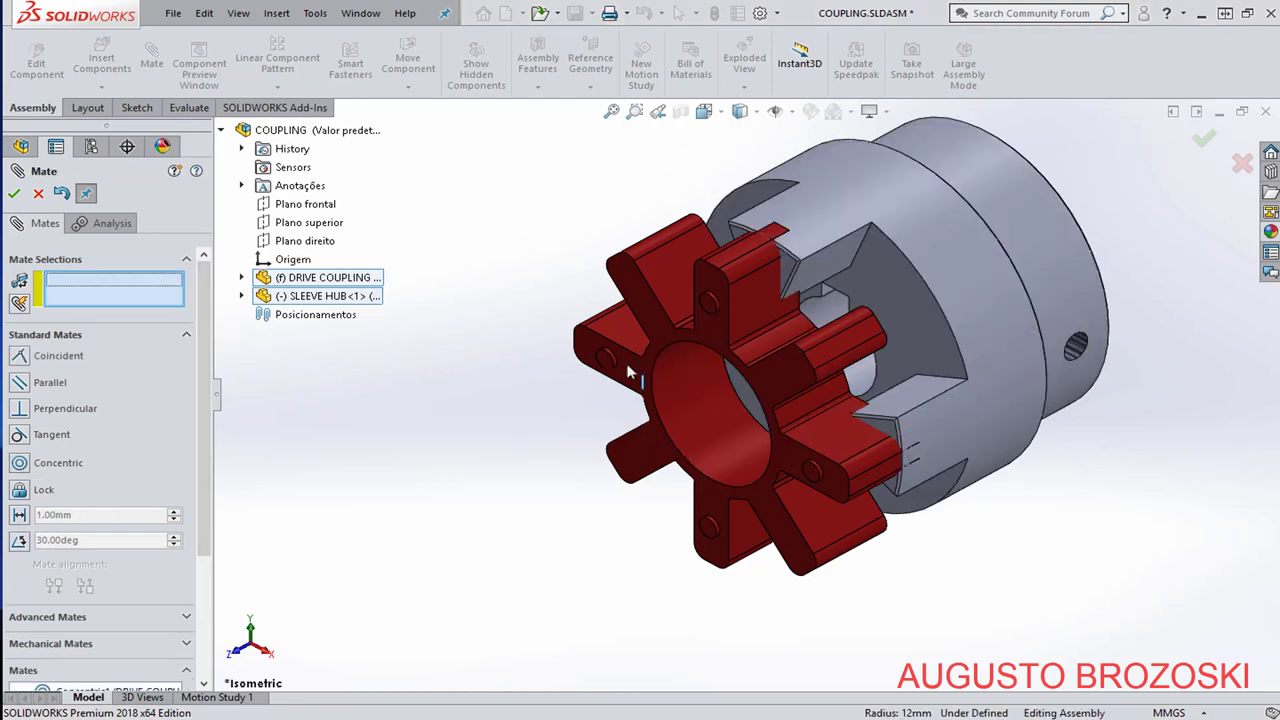
Add a Coincident mate between a hub face and the coupling element's boss end face.
left_click(820, 332)
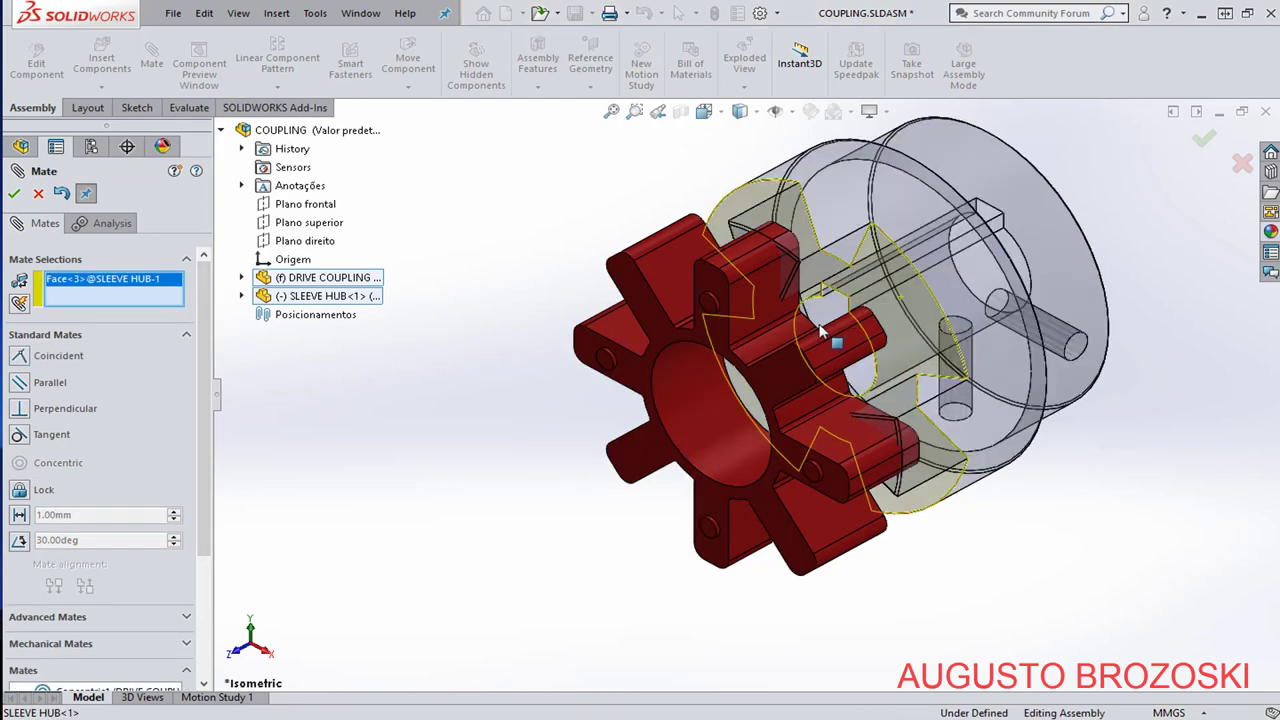
mouse_move(697, 352)
middle_mouse_down()
mouse_move(860, 360)
mouse_move(707, 355)
middle_mouse_up()
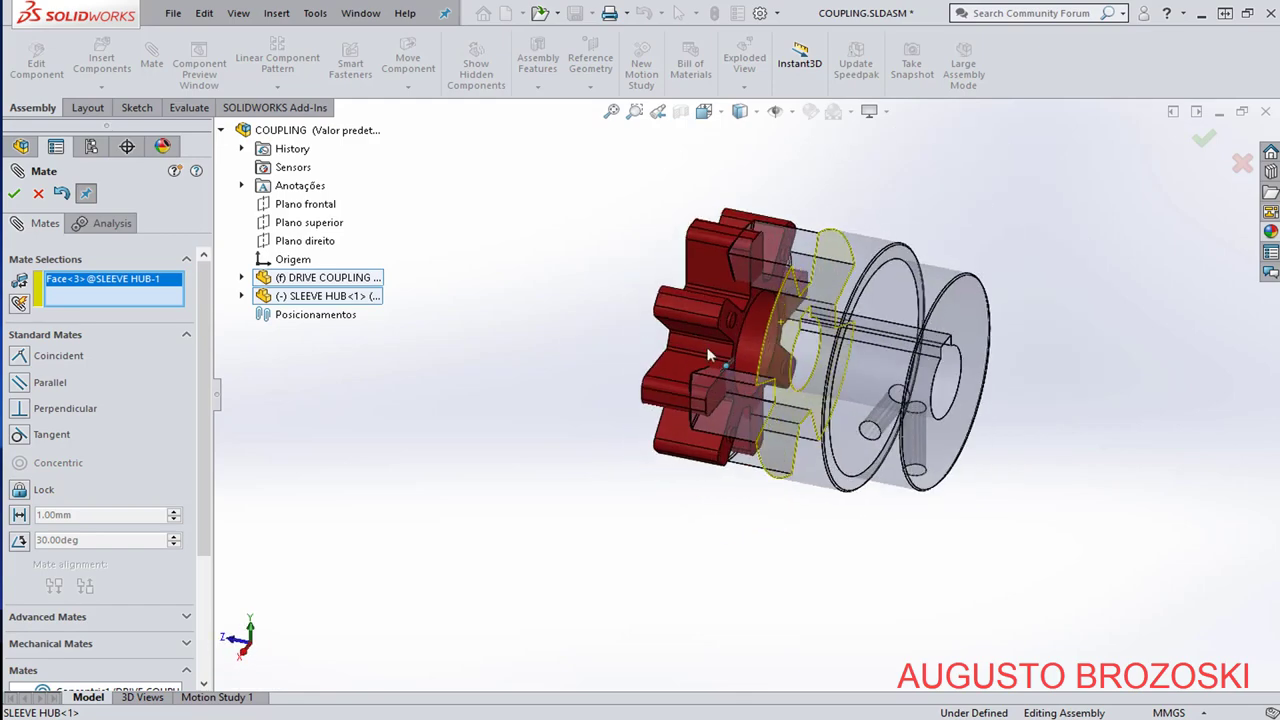
scroll(707, 355, "down", 10)
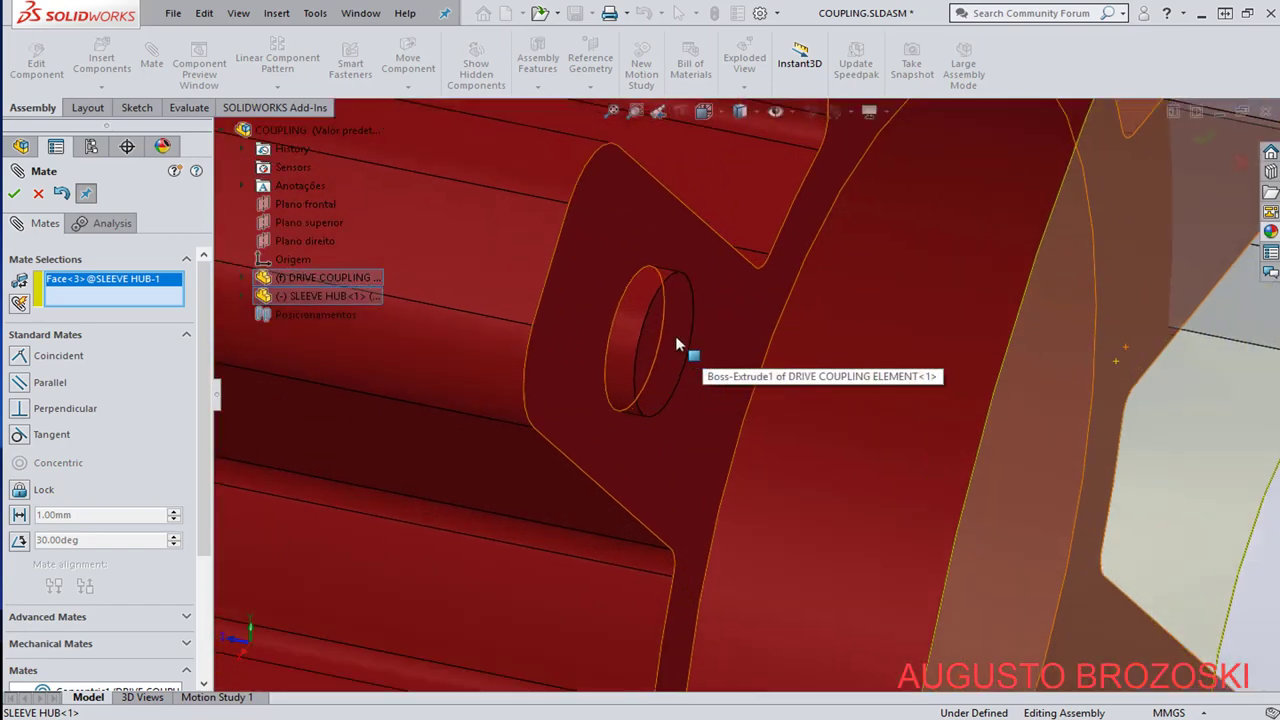
left_click(673, 338)
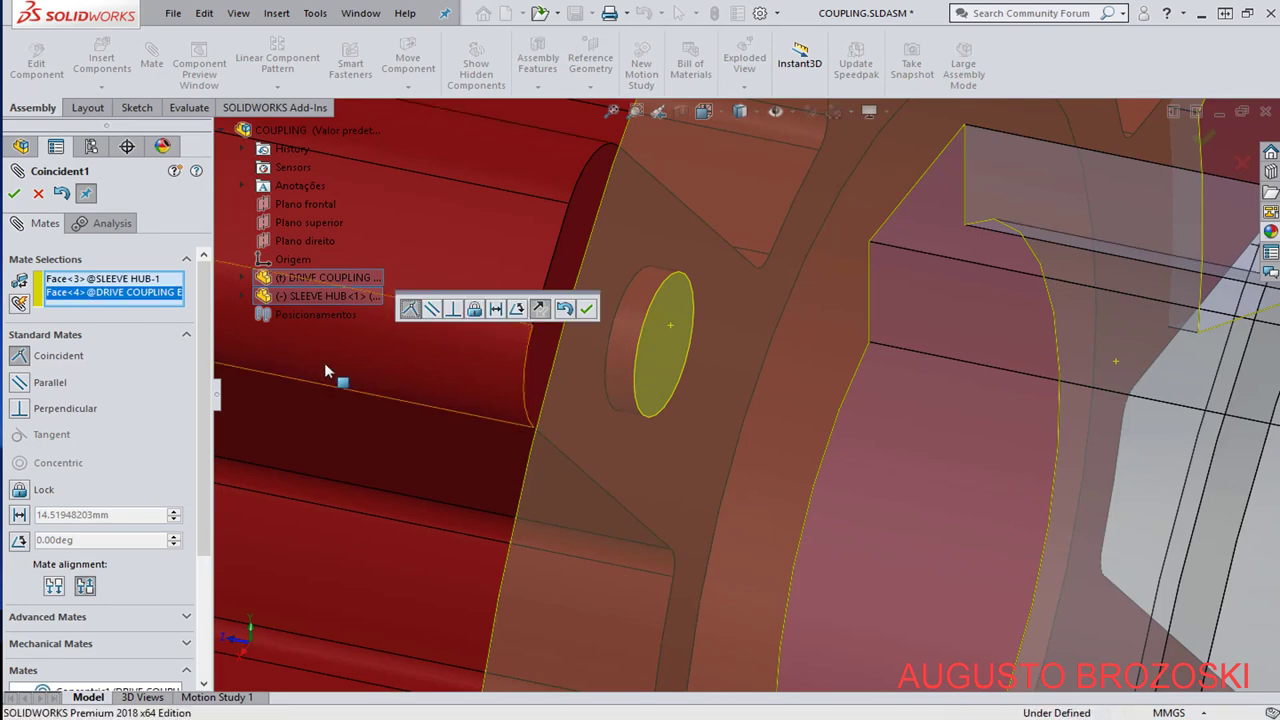
left_click(586, 311)
Add a Parallel mate between a hub jaw face and a spider spoke face, fully defining the assembly.
scroll(559, 338, "up", 6)
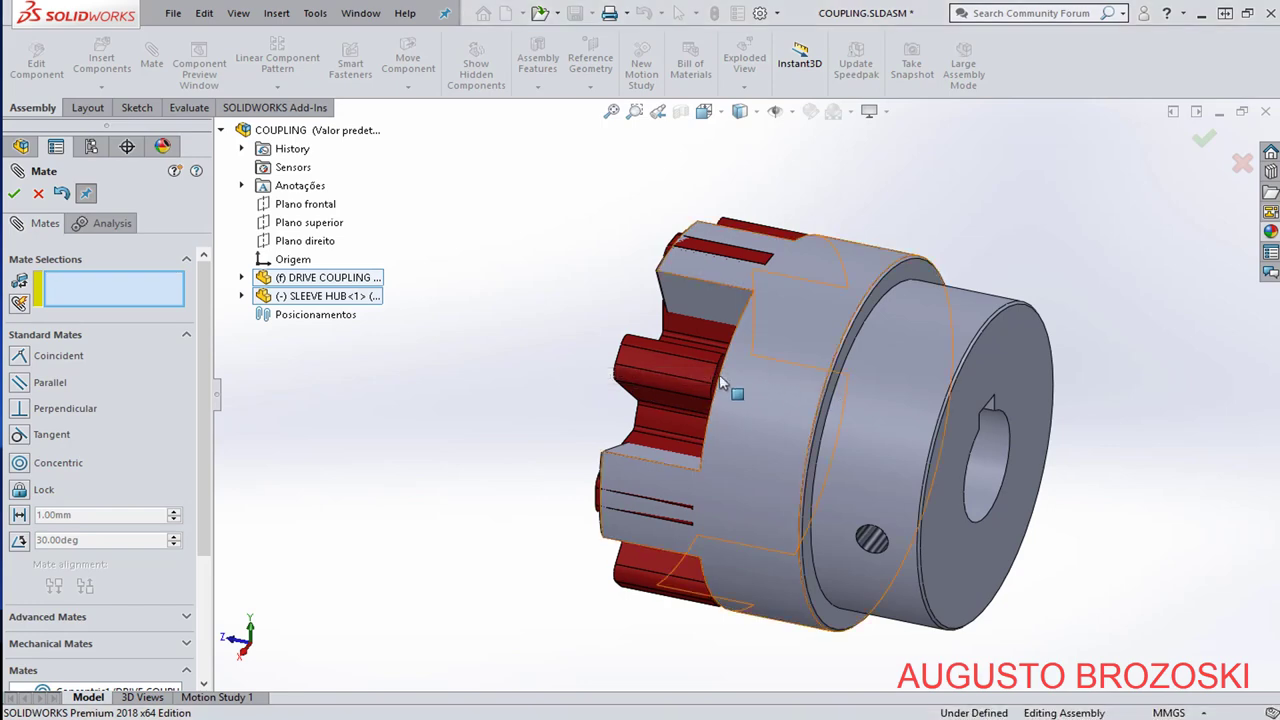
middle_click_drag(722, 383, 830, 380)
scroll(813, 382, "down", 3)
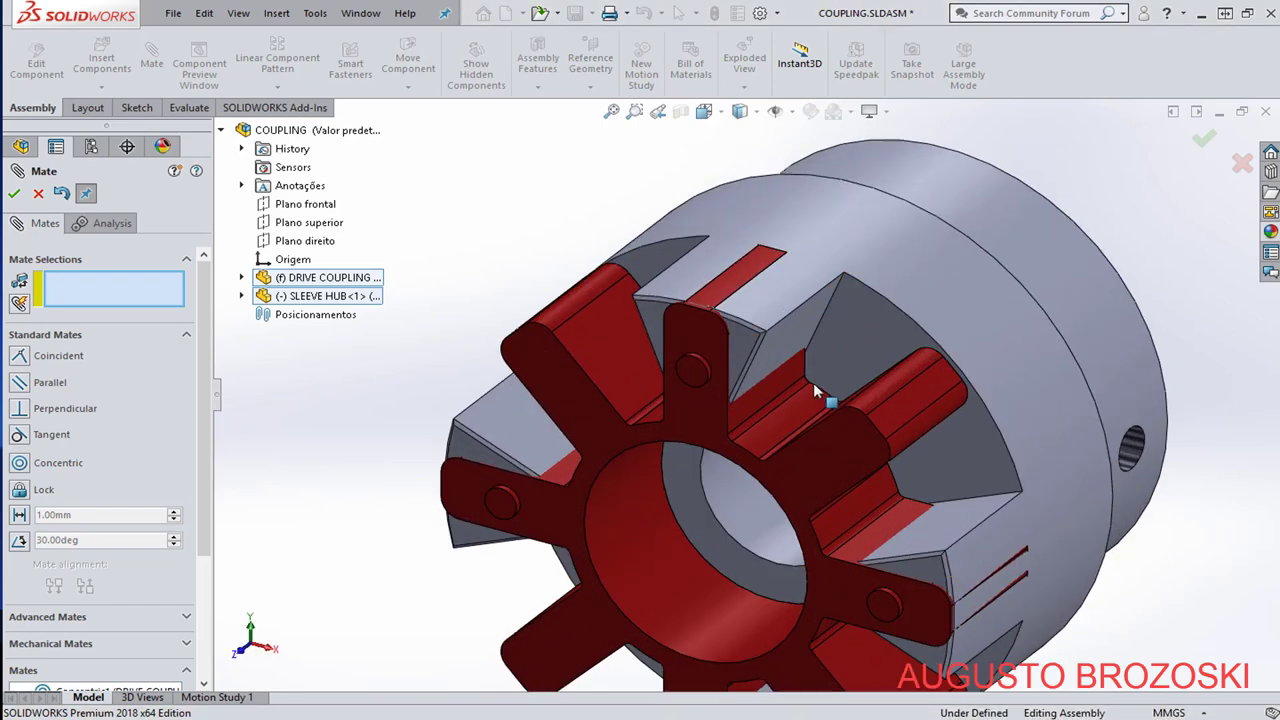
scroll(813, 382, "down", 3)
left_click(779, 283)
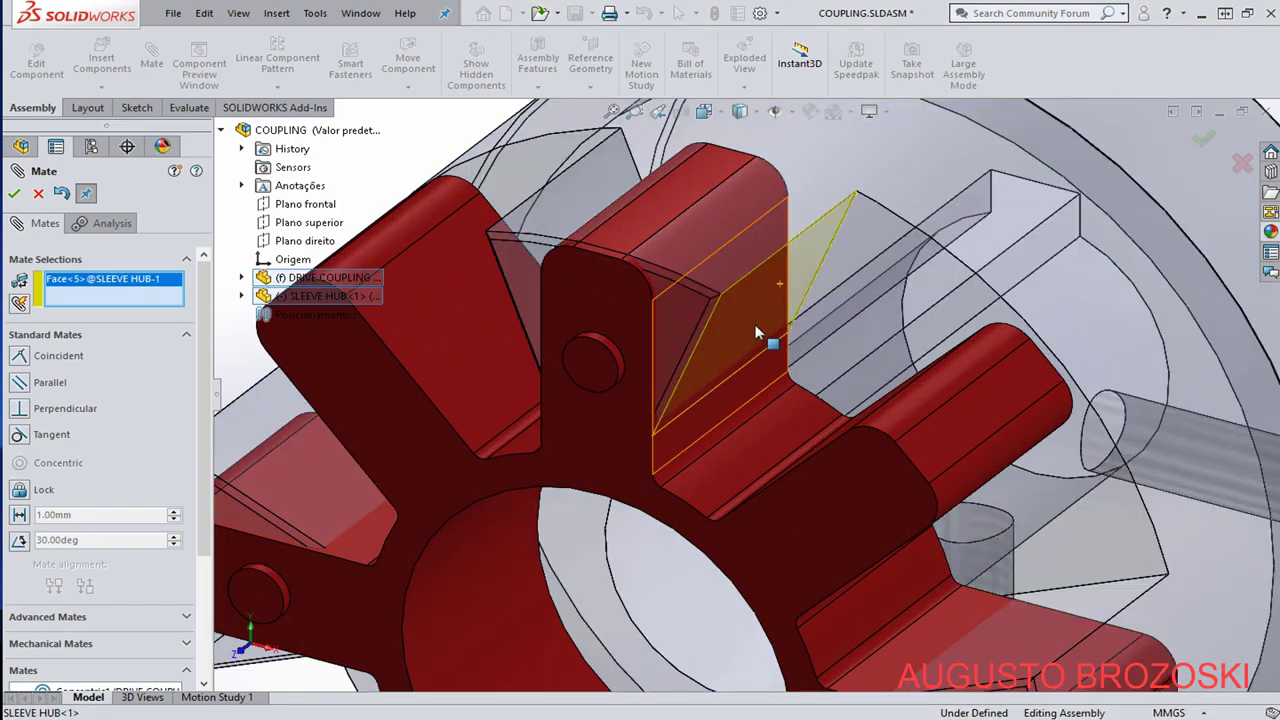
scroll(756, 333, "up", 3)
middle_click_drag(765, 365, 860, 390)
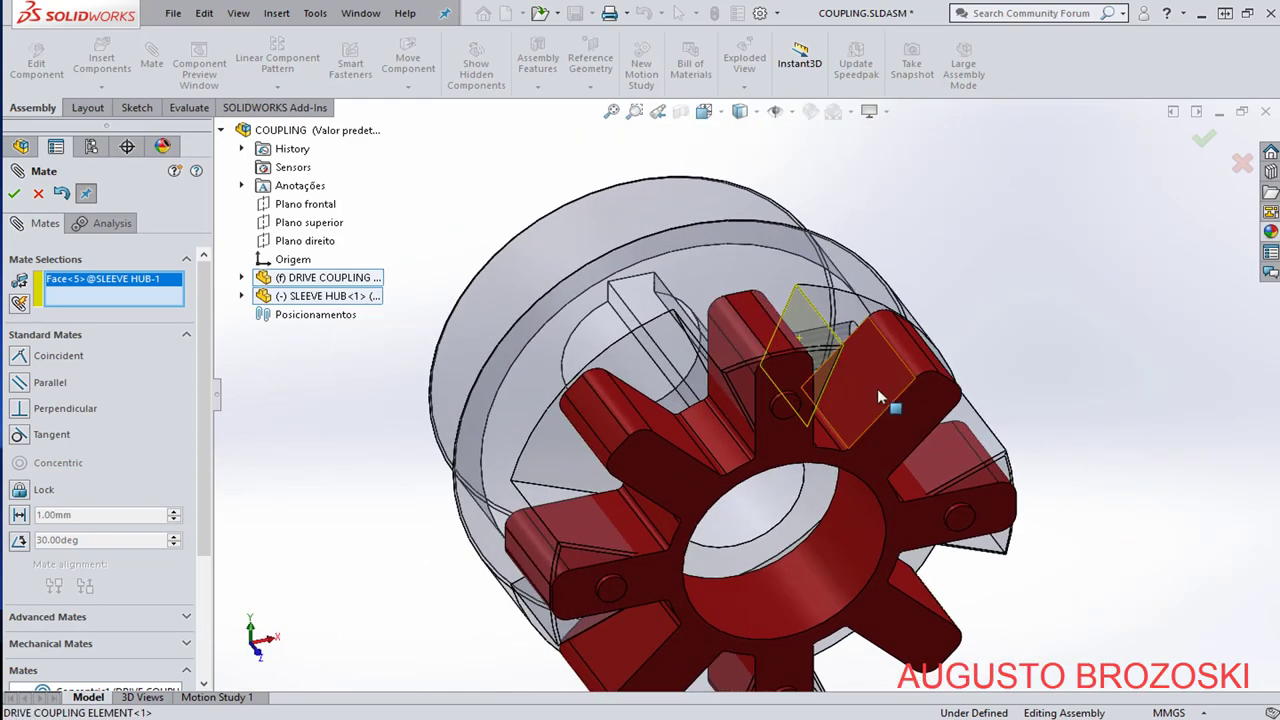
scroll(877, 390, "down", 3)
left_click(874, 365)
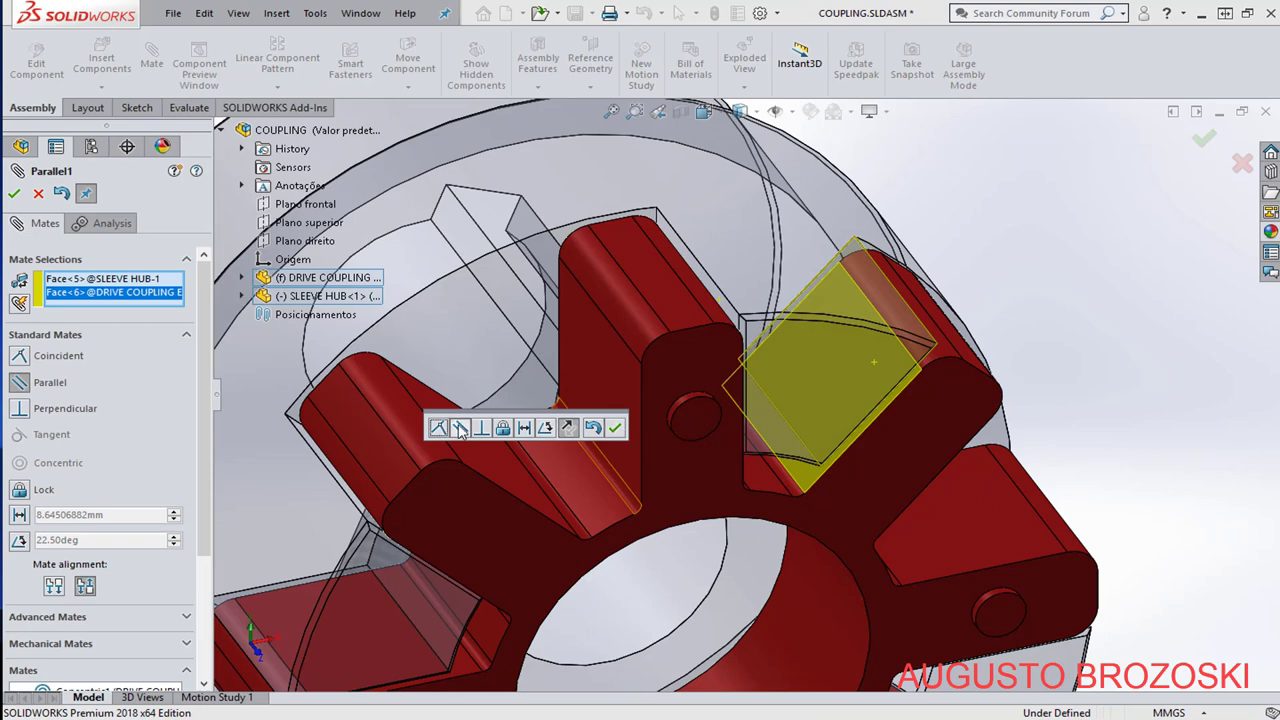
left_click(613, 428)
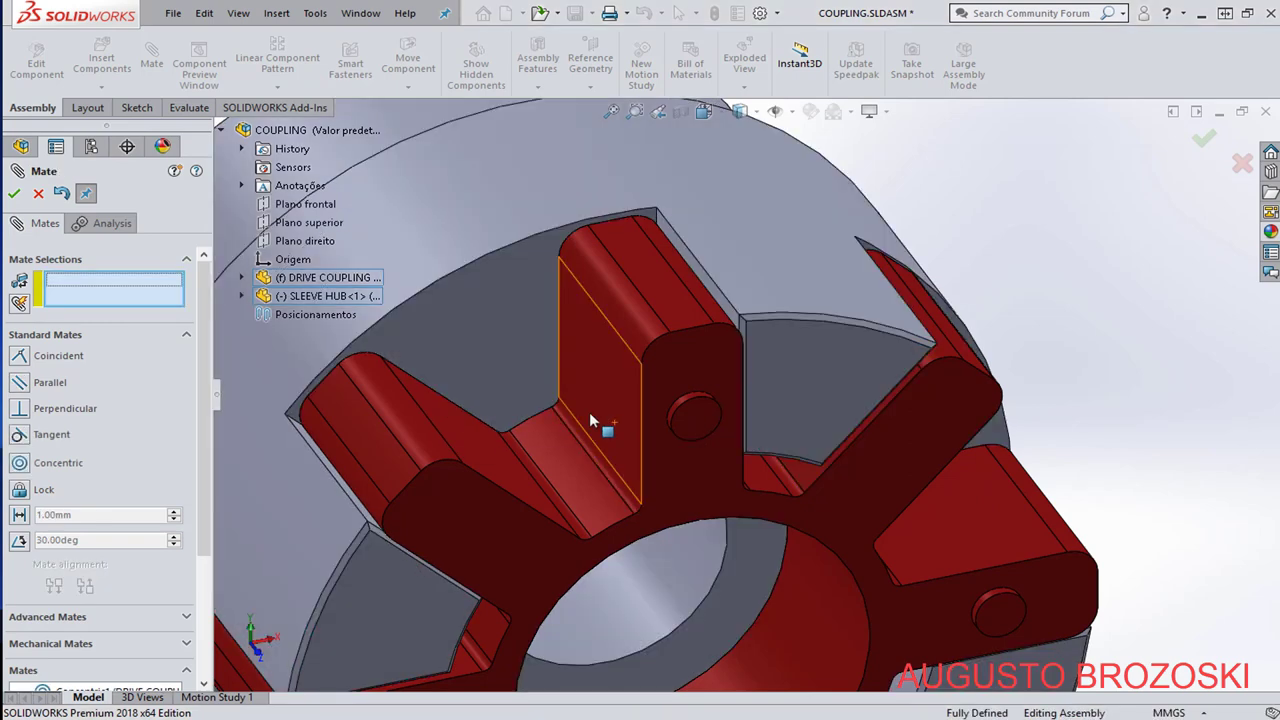
Close the mates and apply the Plain White scene to the assembly.
key("Escape")
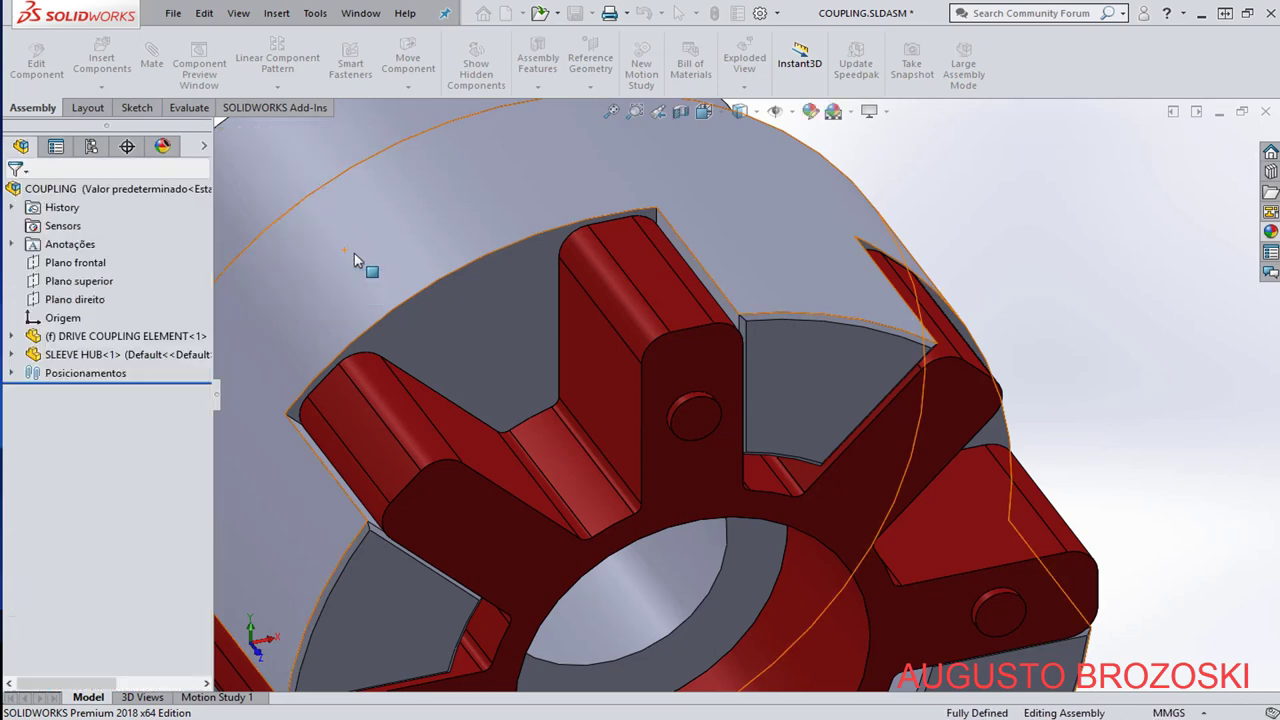
left_click(708, 112)
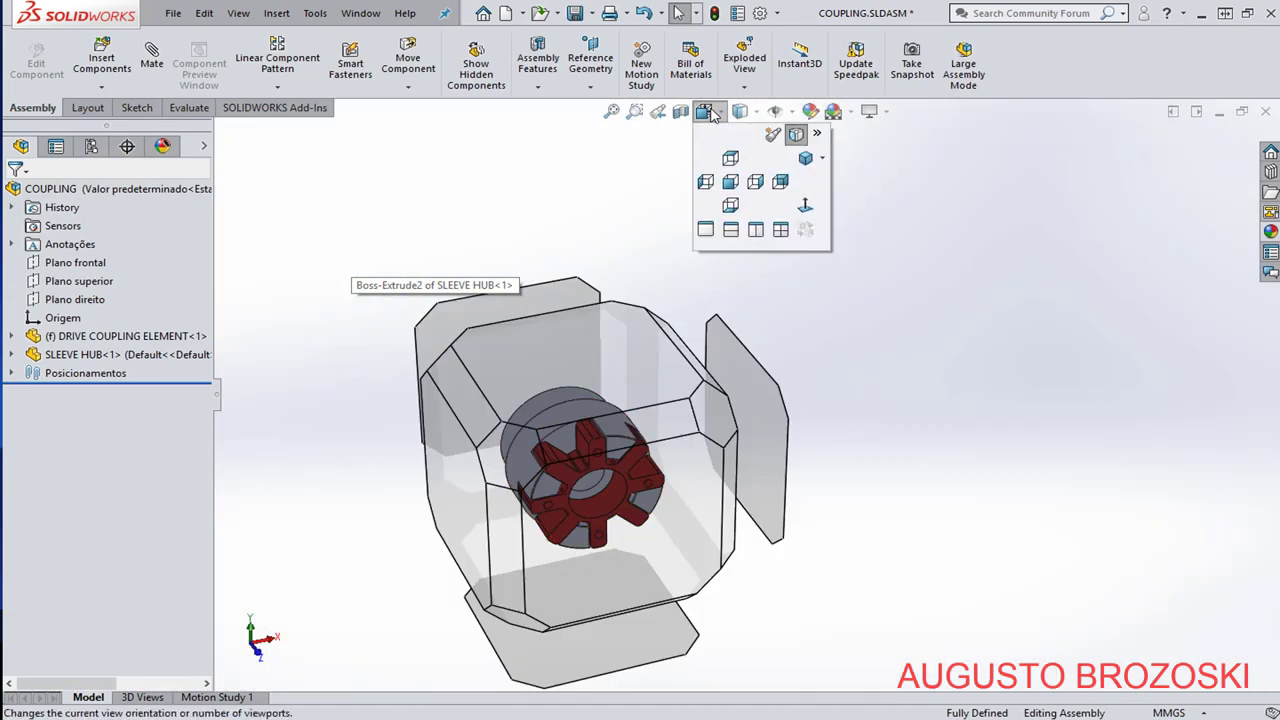
left_click(796, 134)
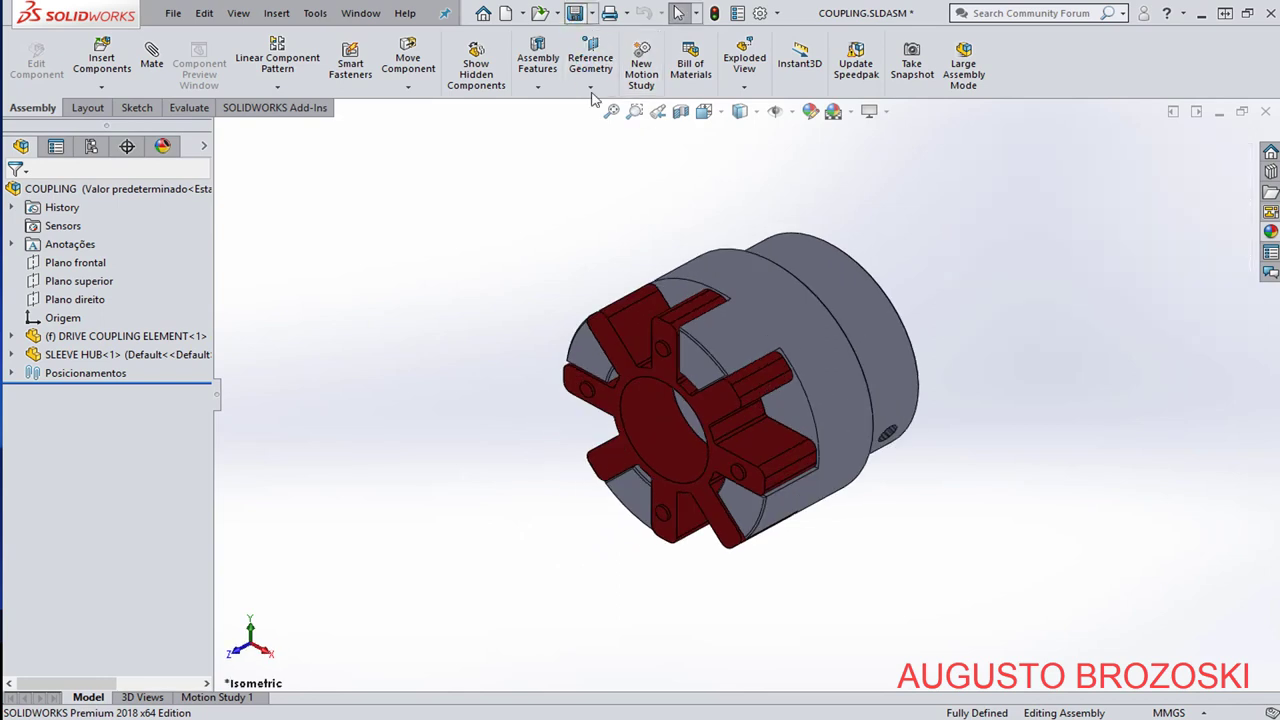
left_click(851, 112)
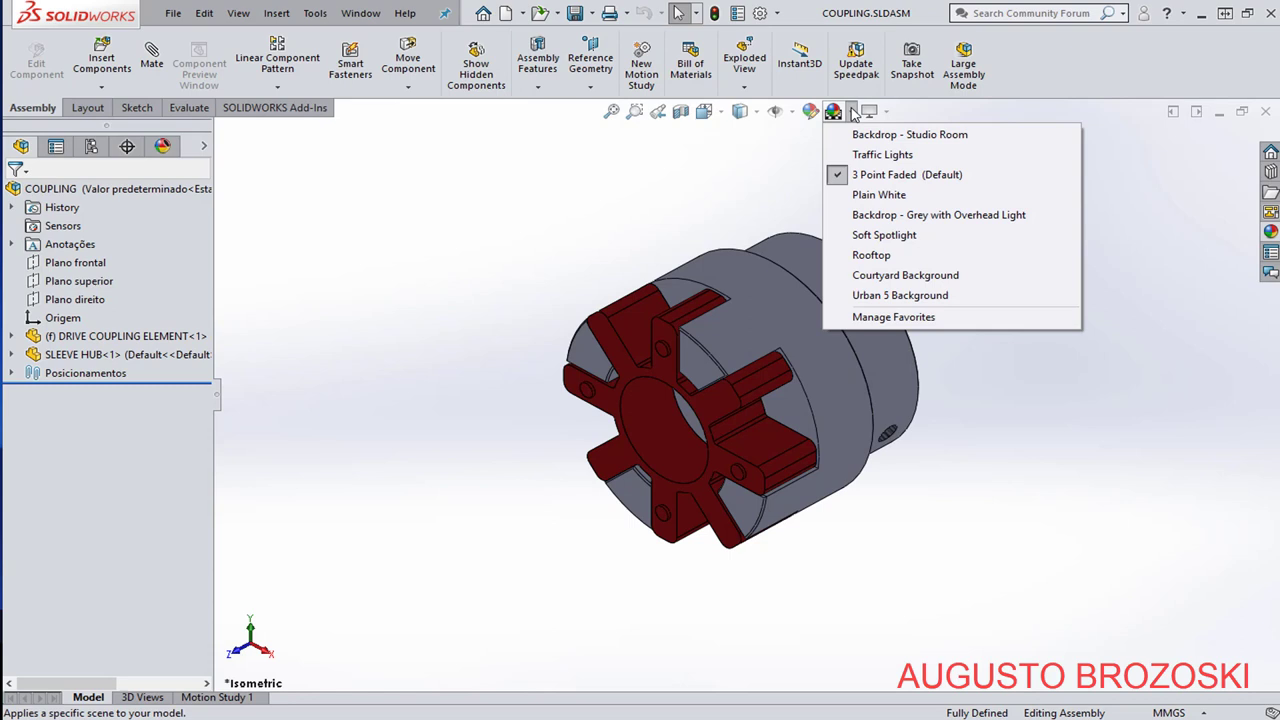
left_click(862, 194)
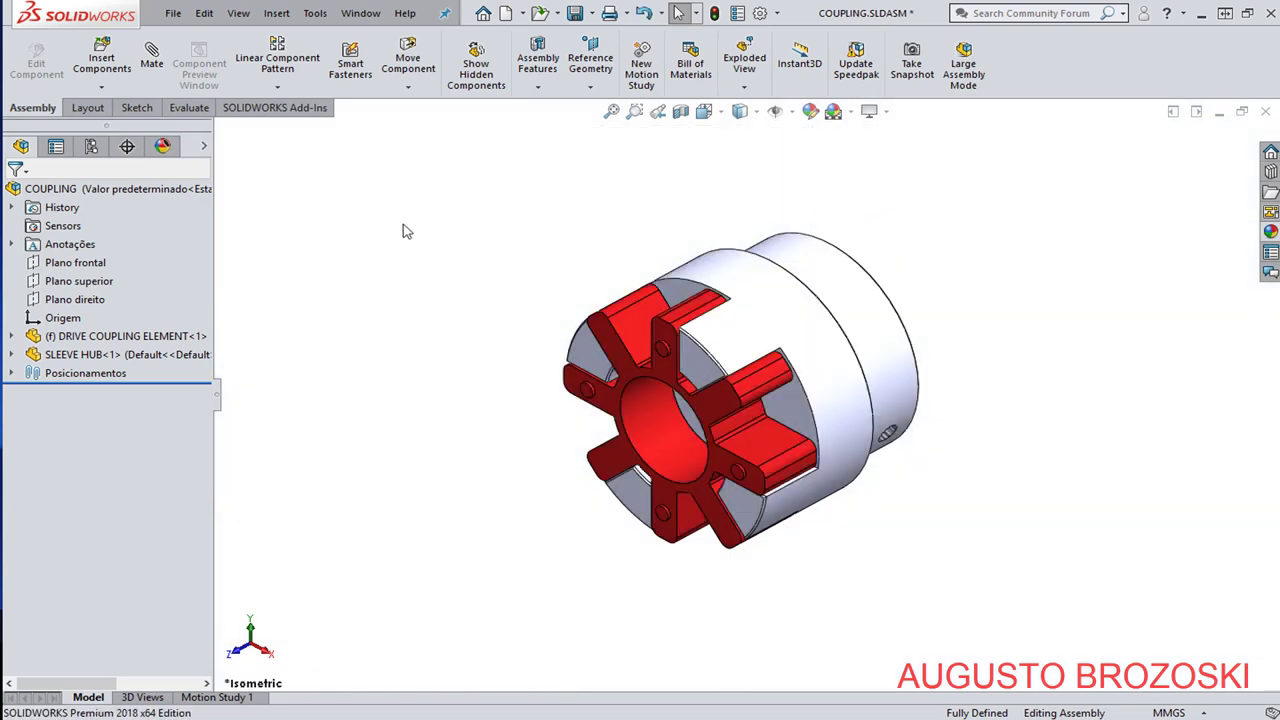
Insert a second SLEEVE HUB and place it left of the red coupling element.
left_click(104, 60)
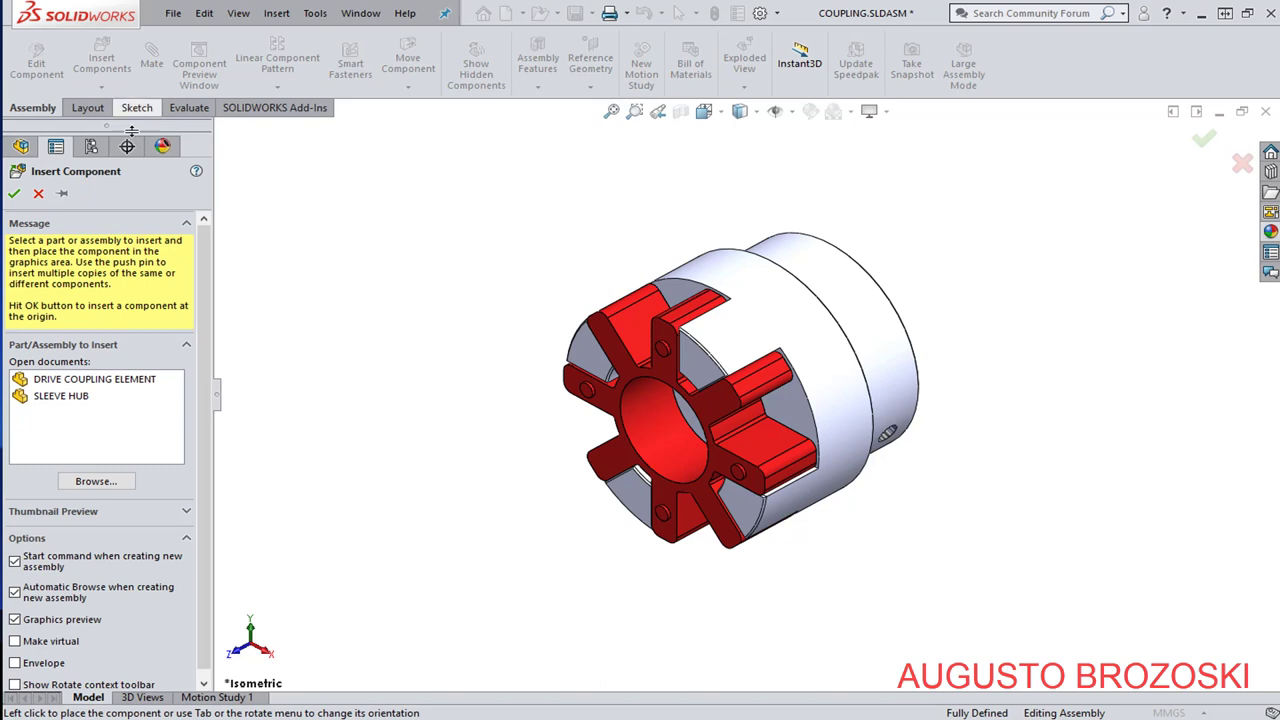
left_click(57, 398)
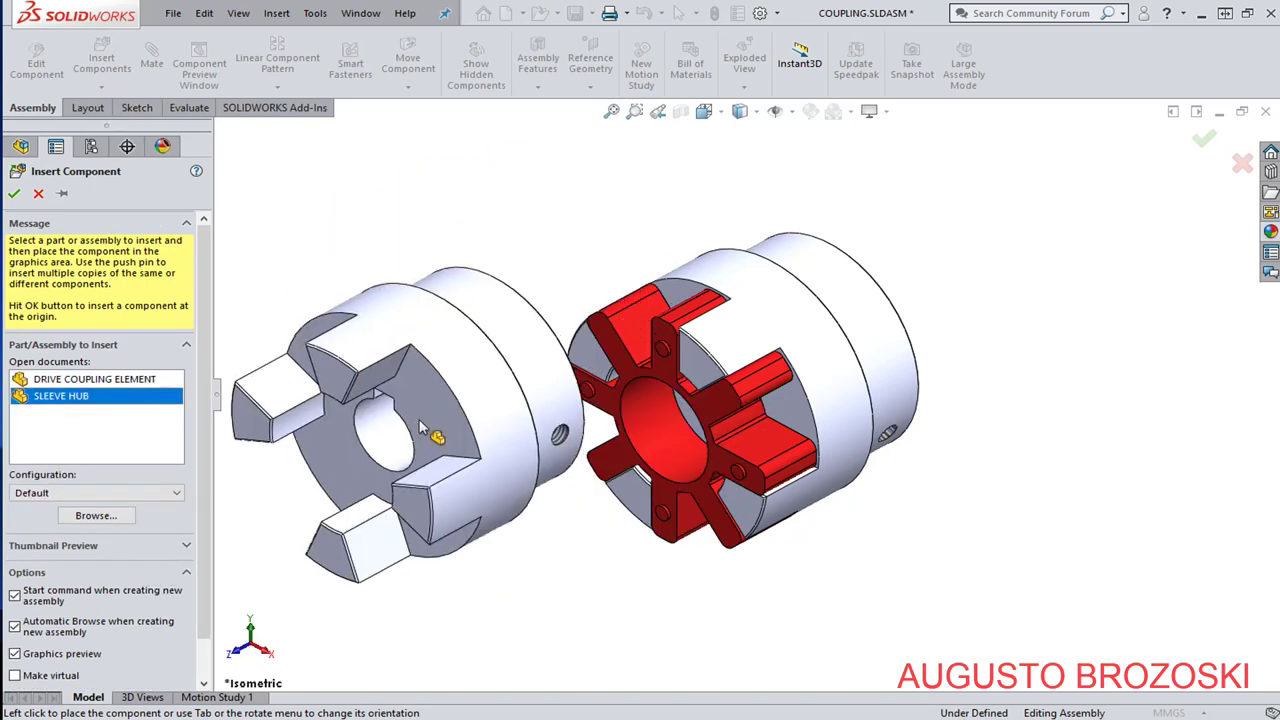
left_click(410, 429)
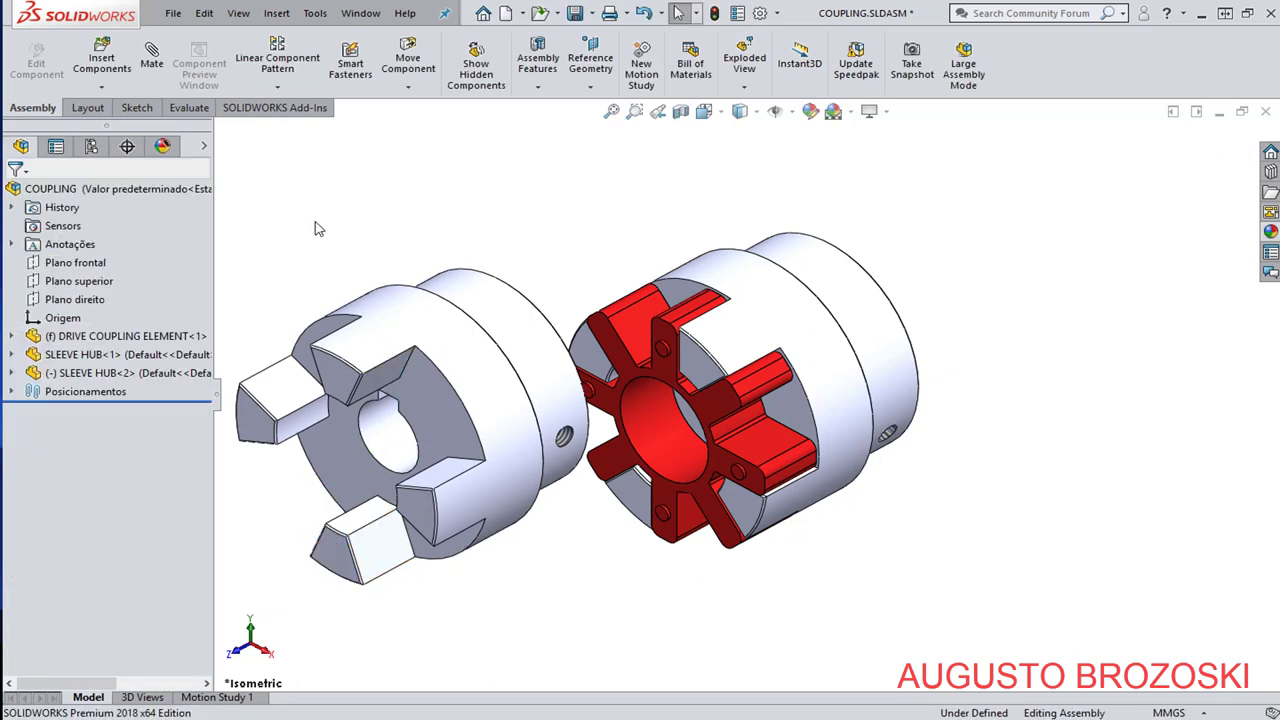
left_click(151, 55)
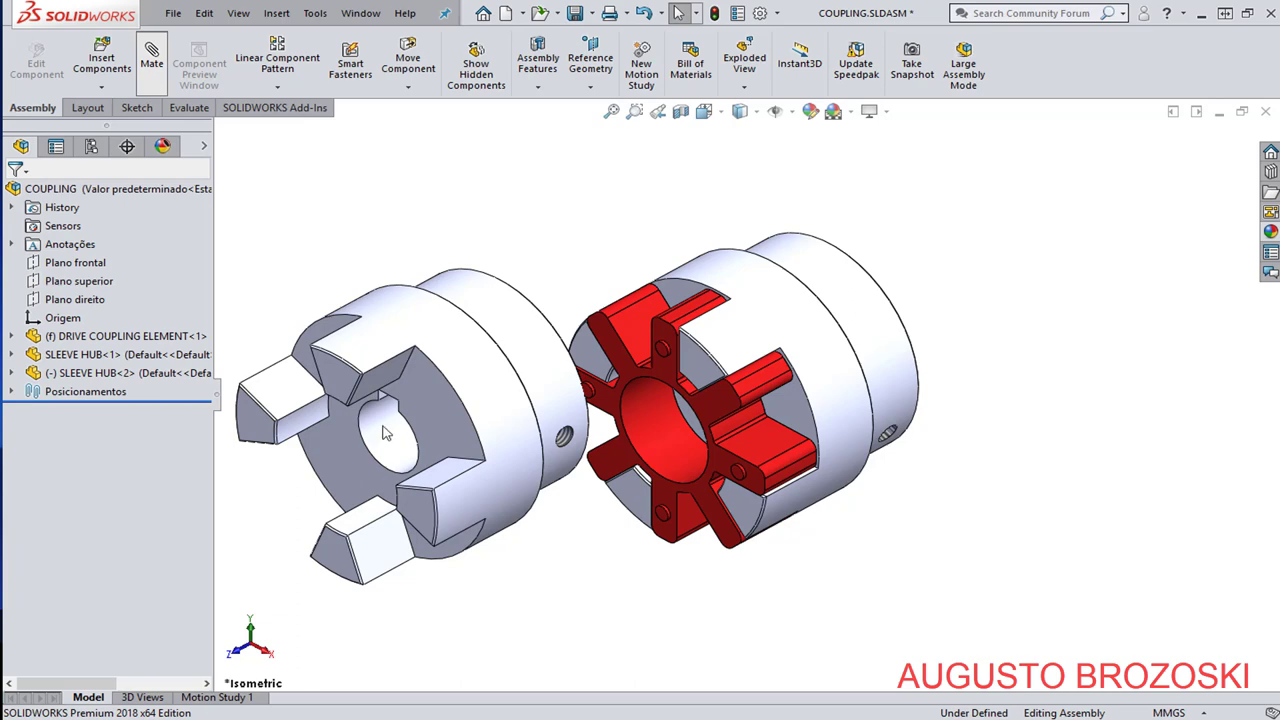
Add a Coincident mate between the second hub's front face and the spider's hole face.
left_click(443, 416)
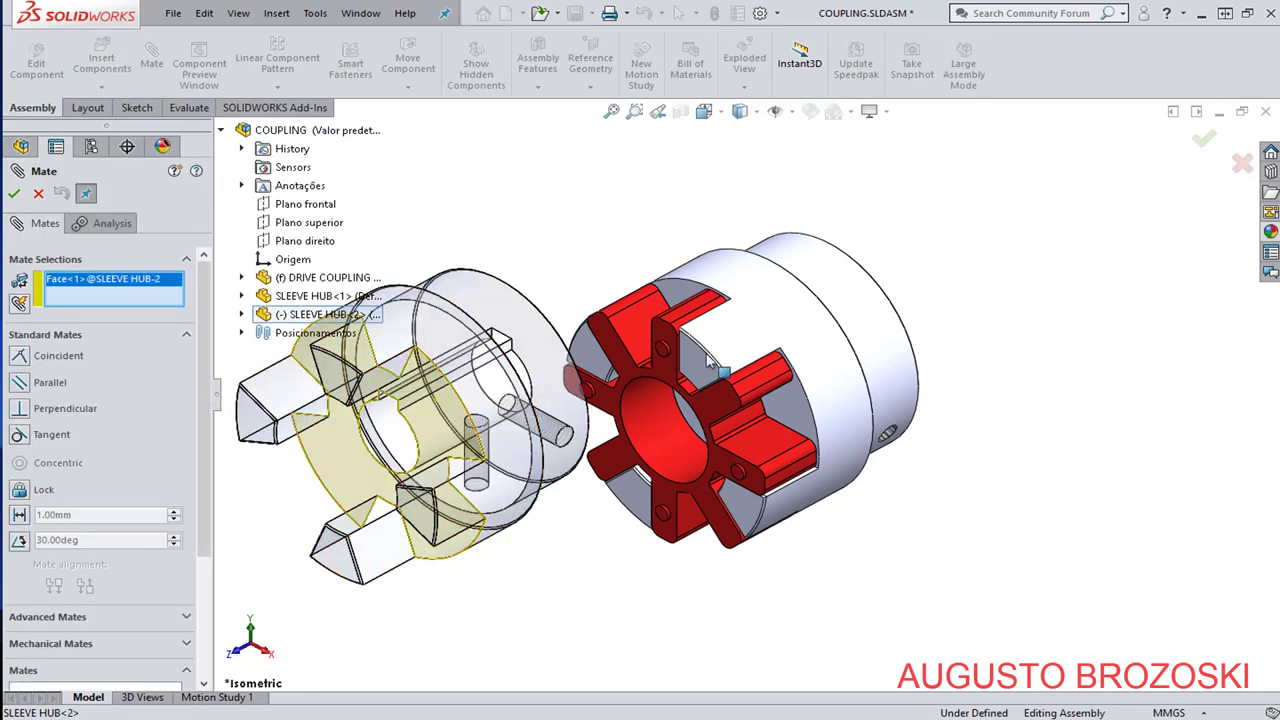
scroll(708, 364, "down", 5)
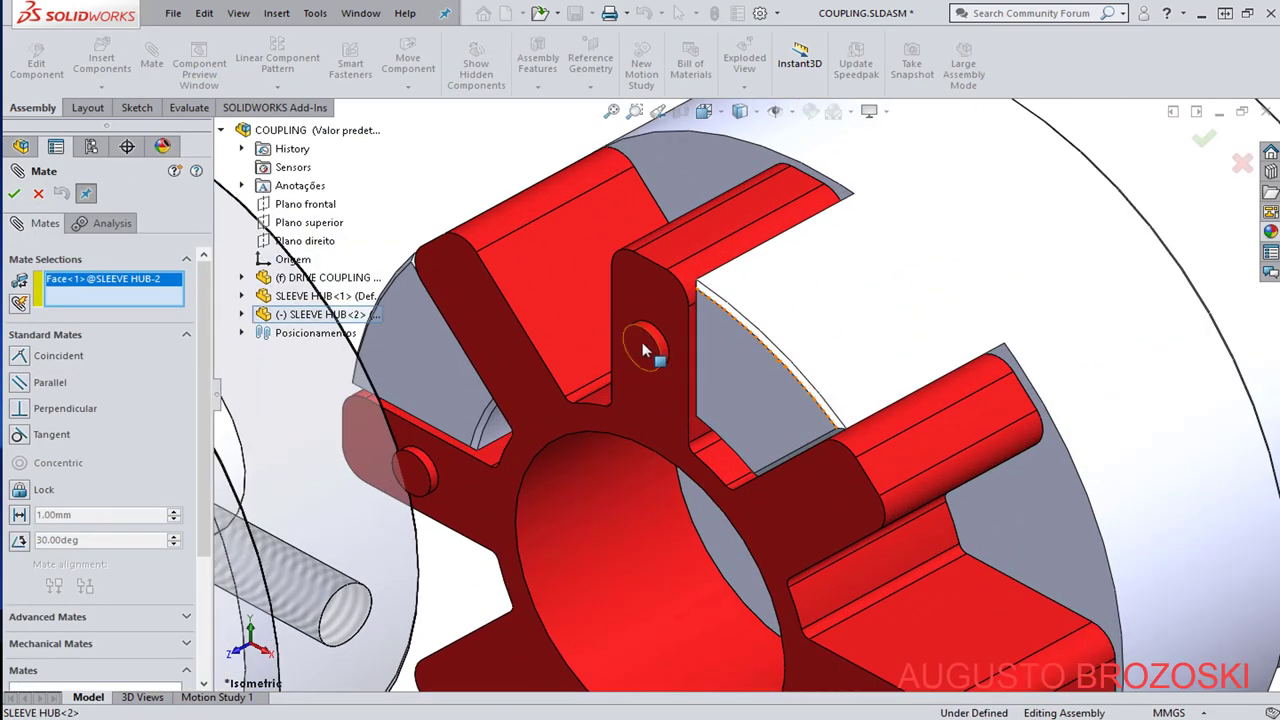
left_click(644, 350)
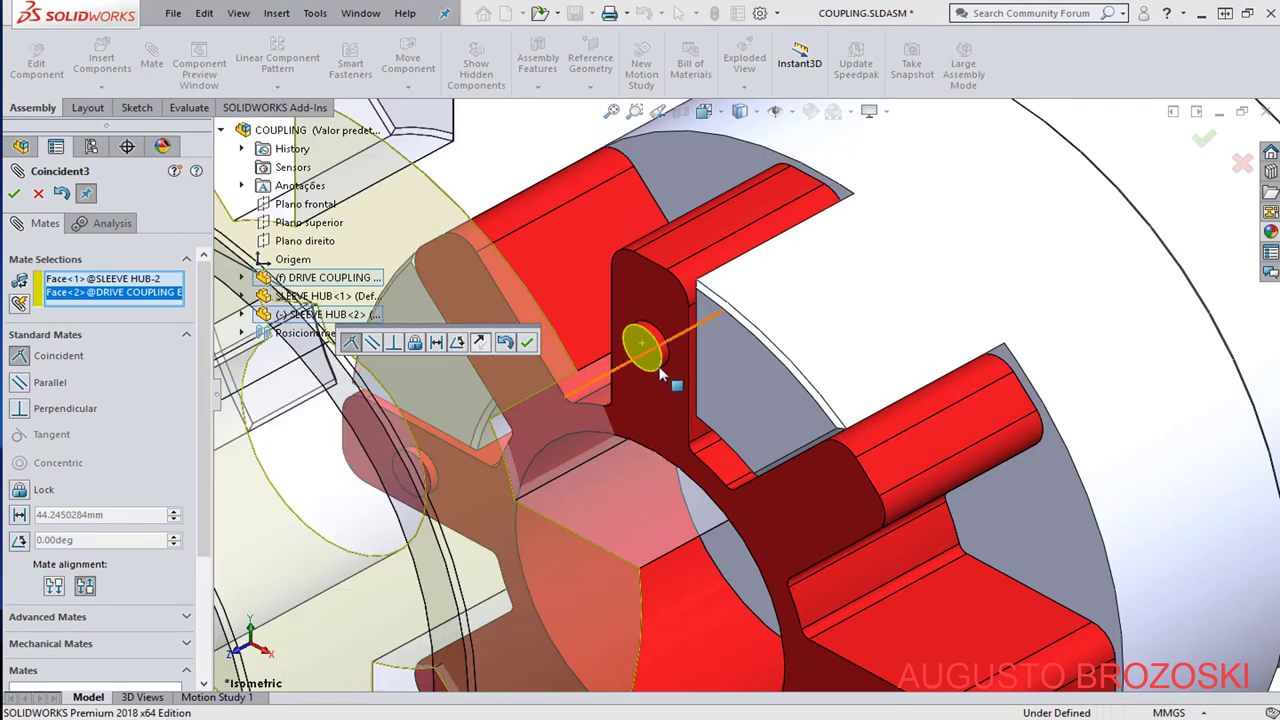
scroll(660, 375, "up", 5)
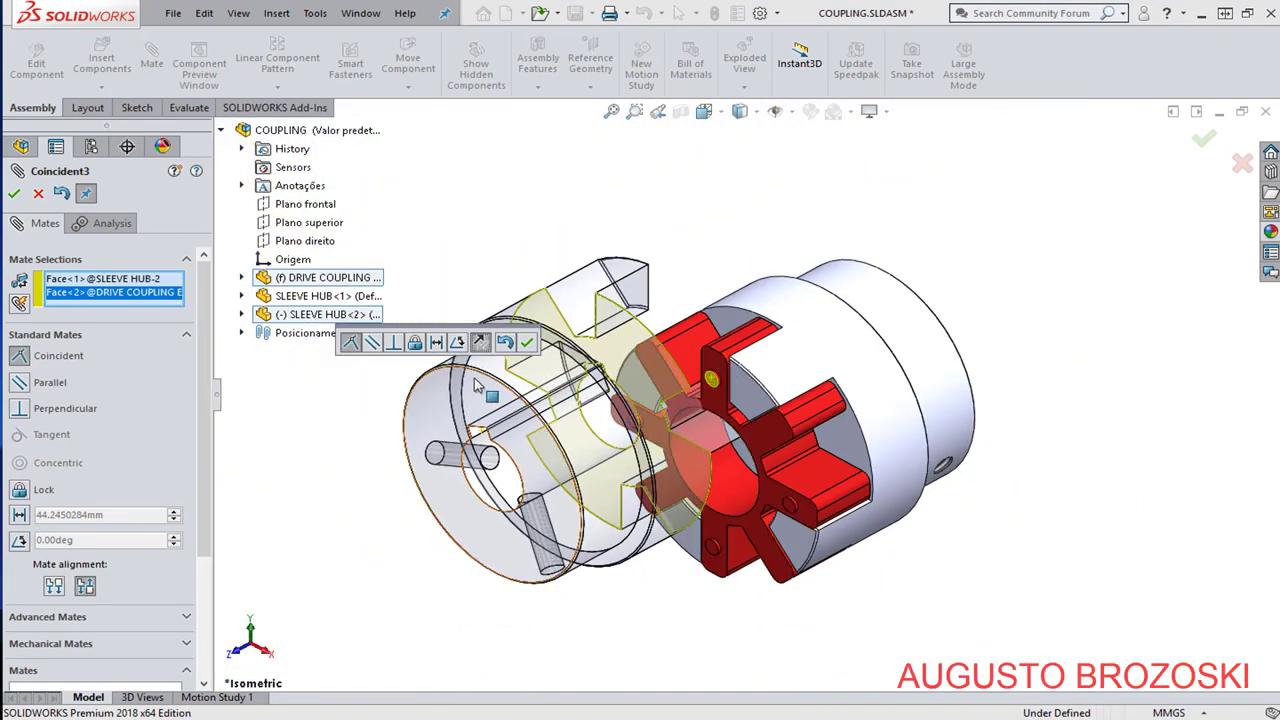
left_click(527, 343)
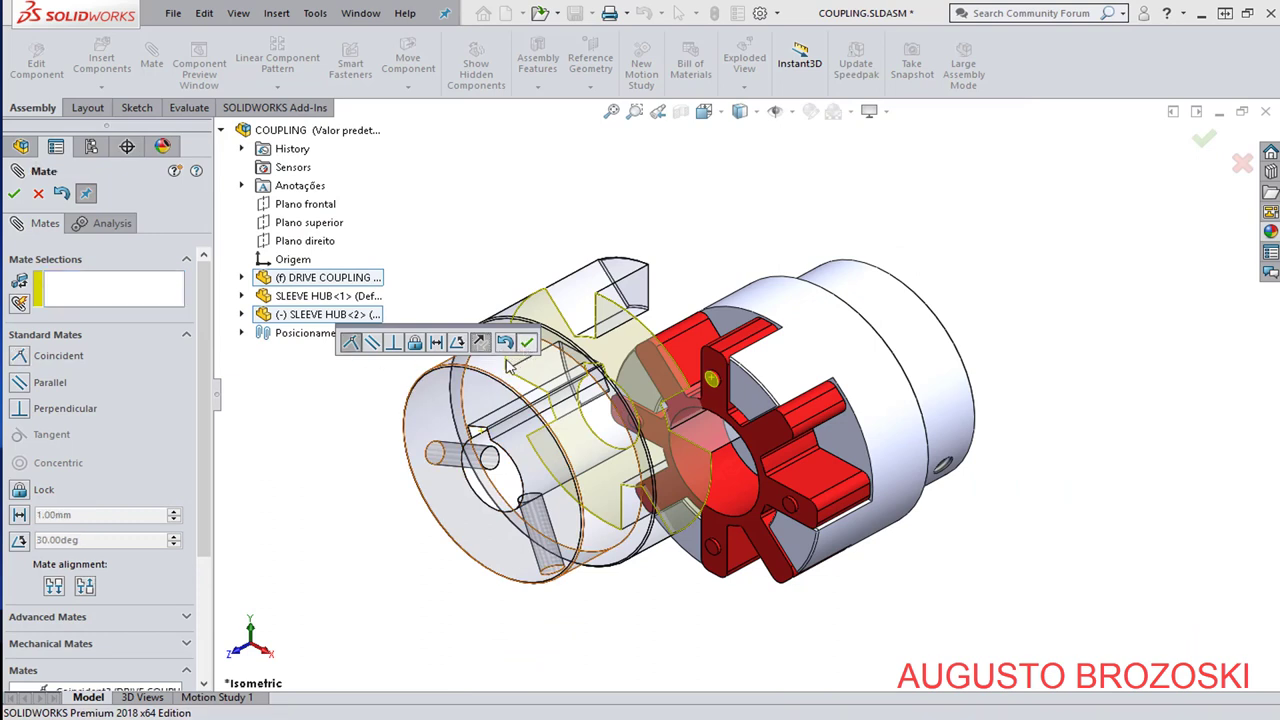
Add a Concentric mate between the second hub's bore and the spider's bore.
left_click(494, 493)
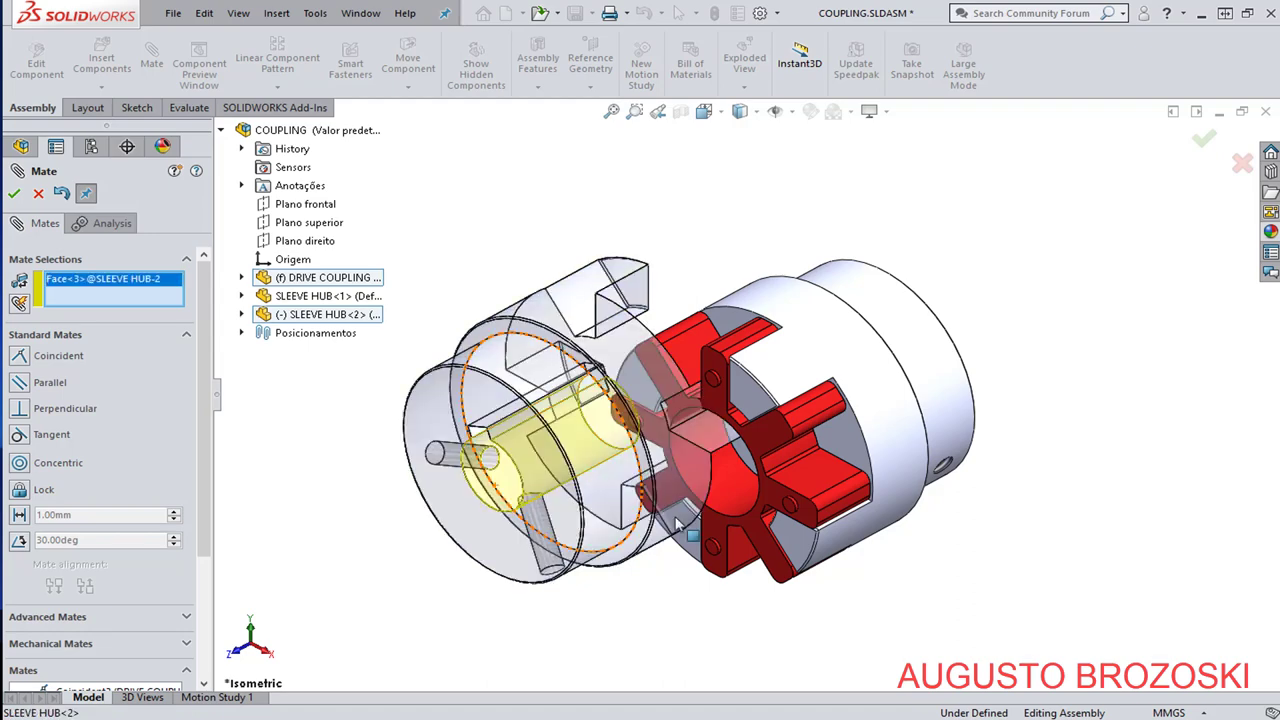
left_click(733, 490)
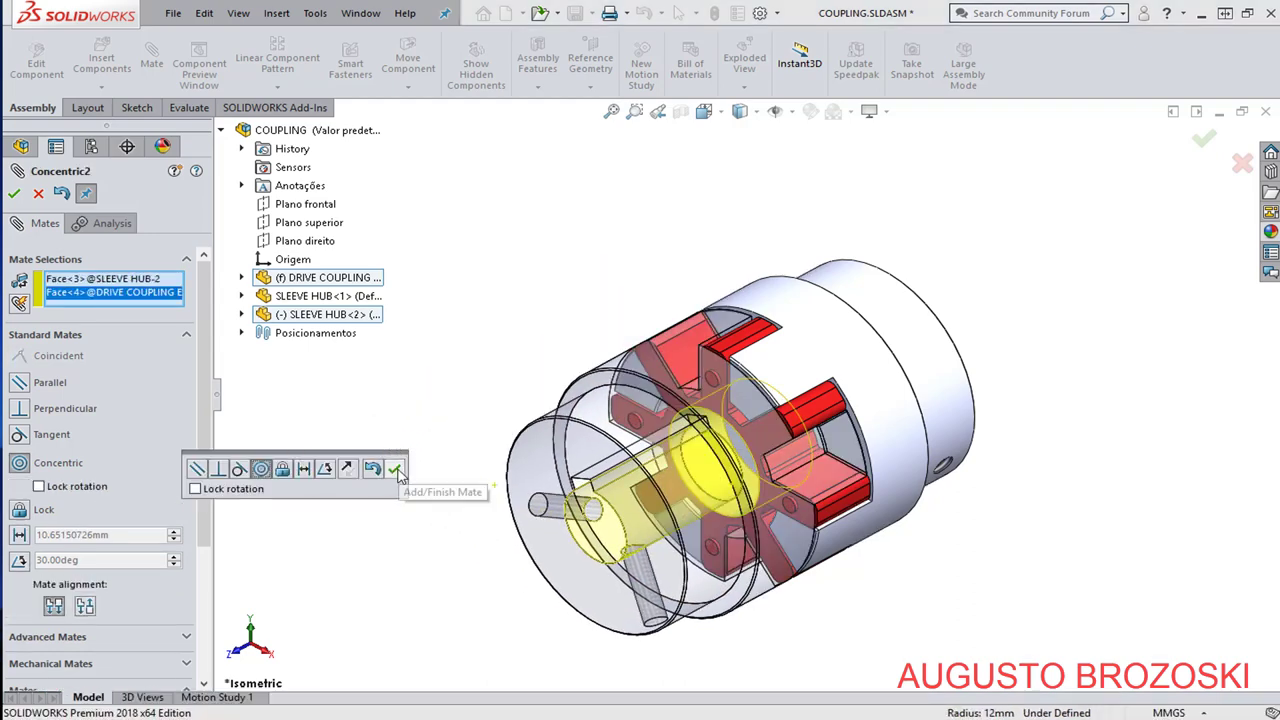
left_click(396, 470)
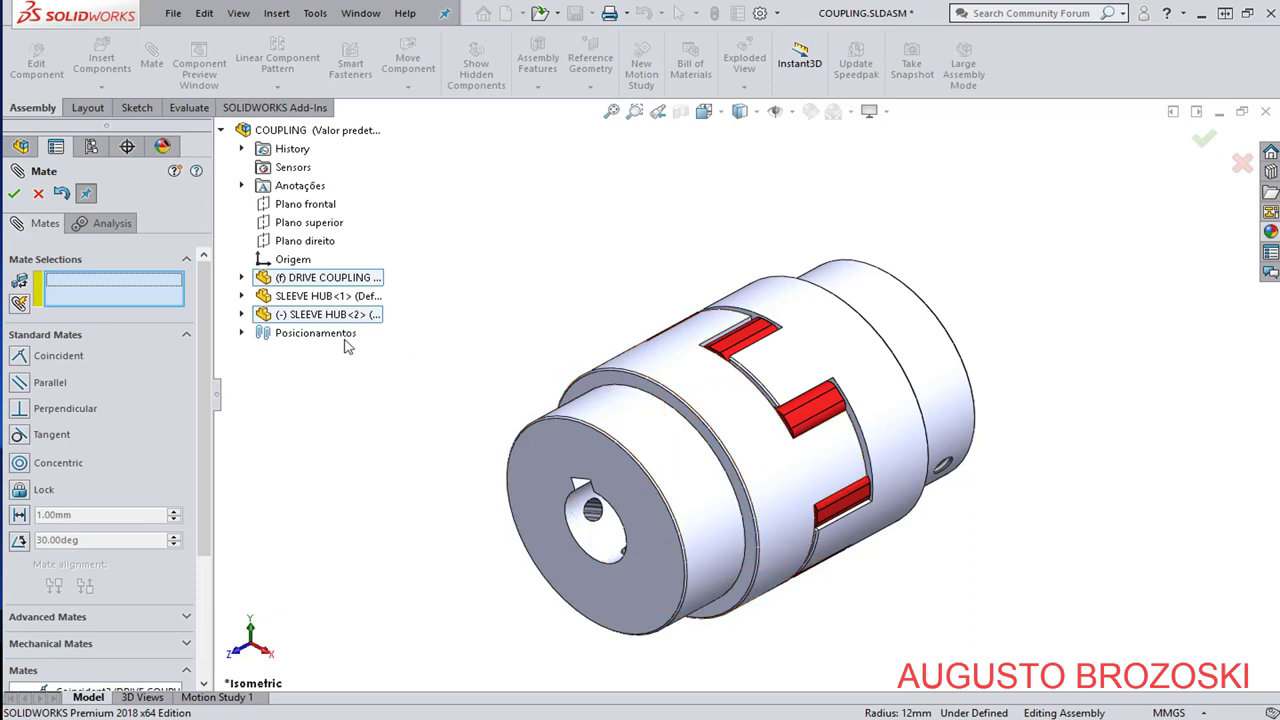
left_click(36, 195)
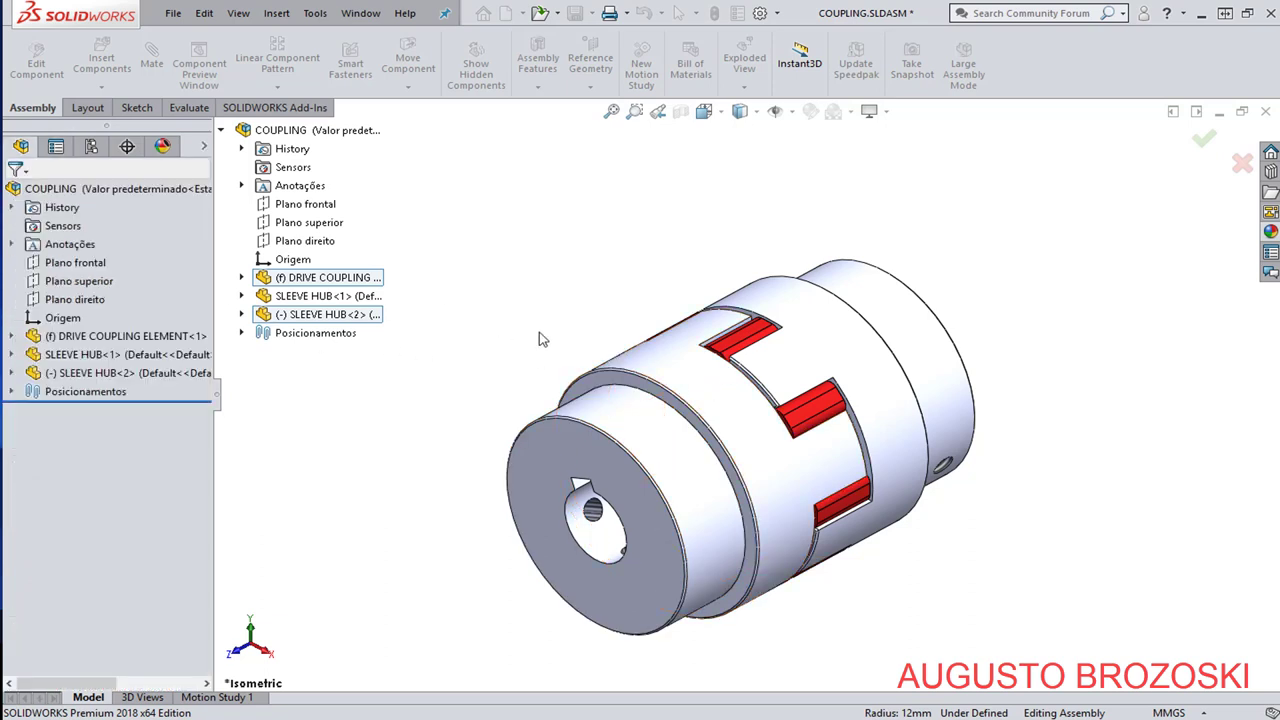
Rotate the second hub and add a Parallel jaw-face mate, fully defining the assembly.
left_click(669, 356)
left_click_drag(669, 356, 664, 355)
middle_click_drag(673, 292, 715, 372)
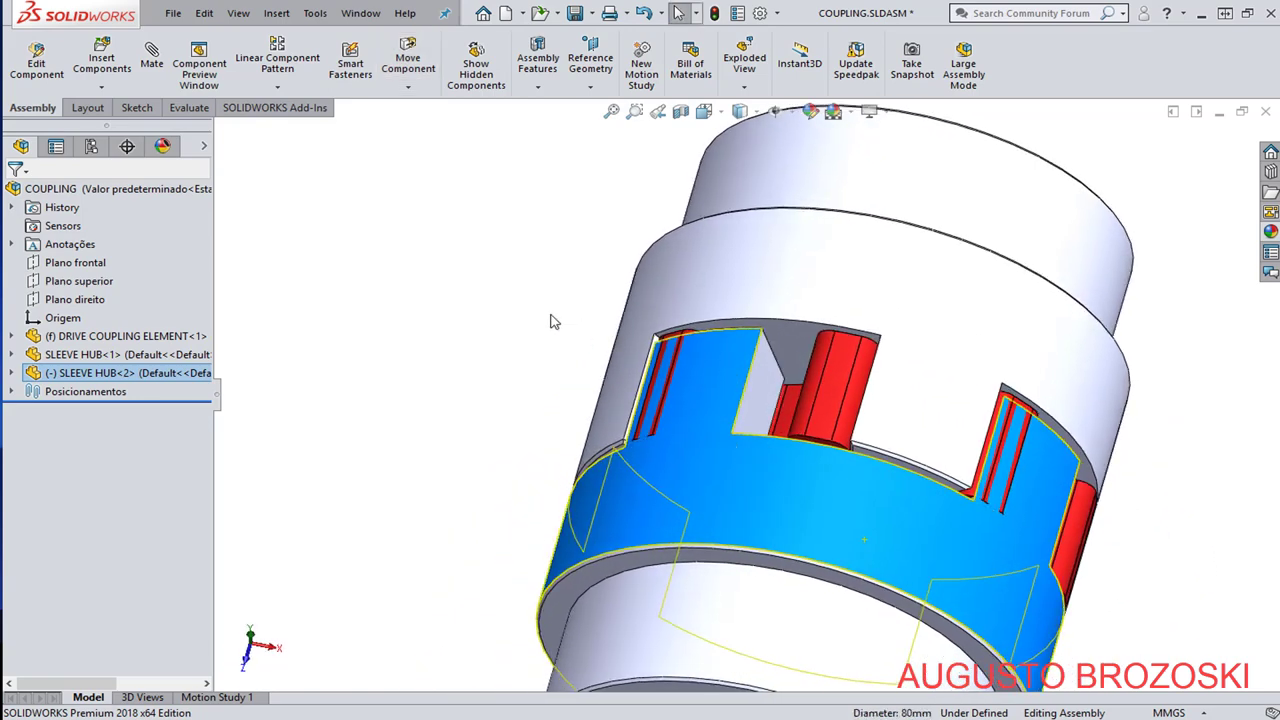
left_click(553, 321)
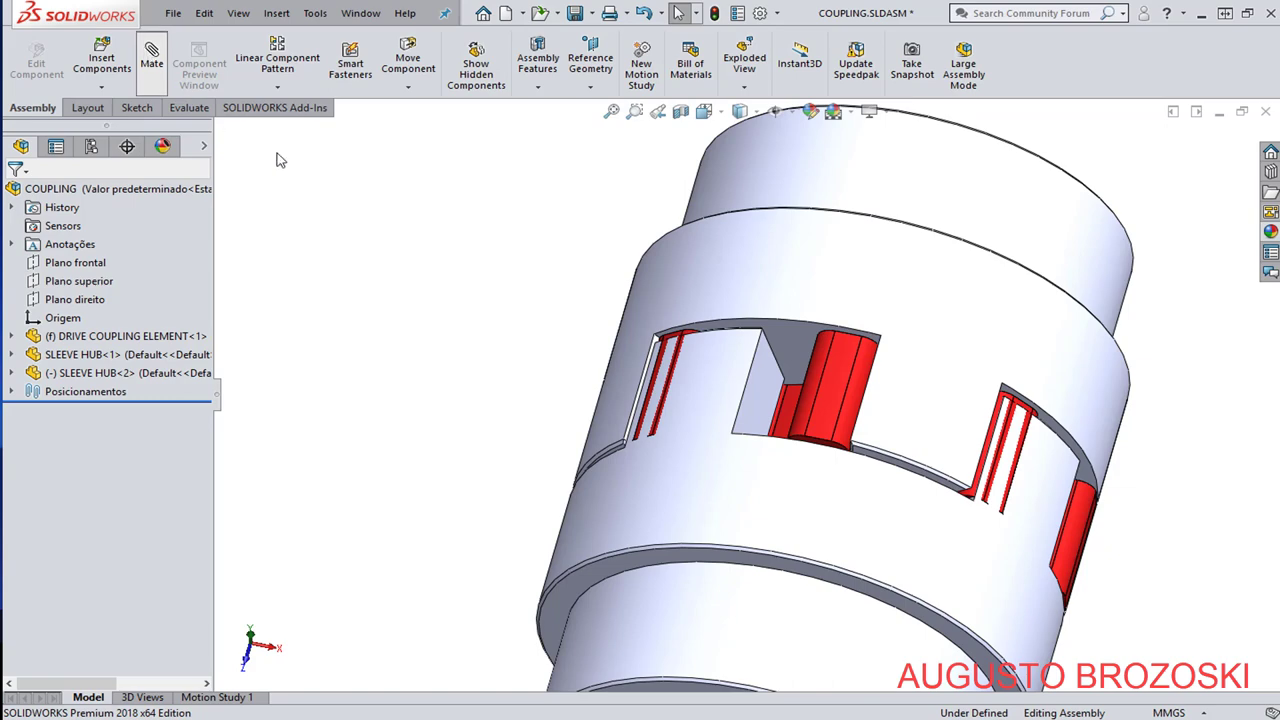
left_click(760, 395)
middle_click_drag(760, 395, 723, 333)
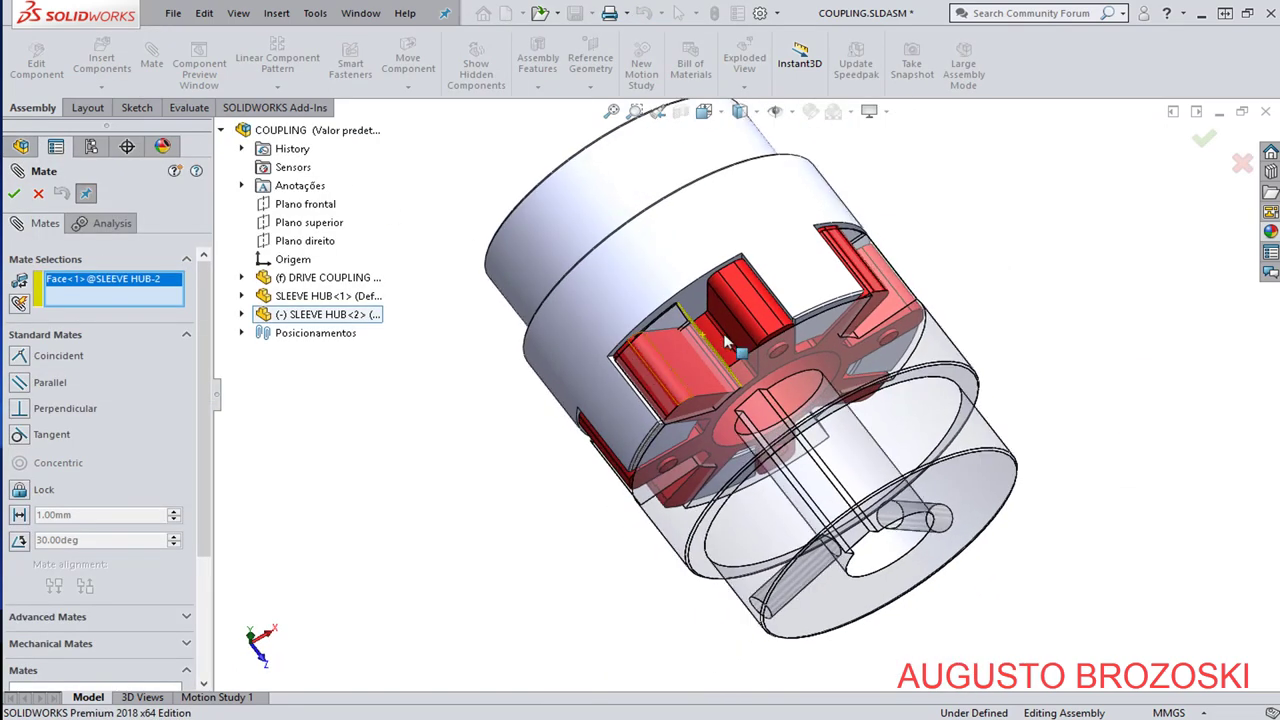
scroll(729, 325, "down", 5)
left_click(733, 322)
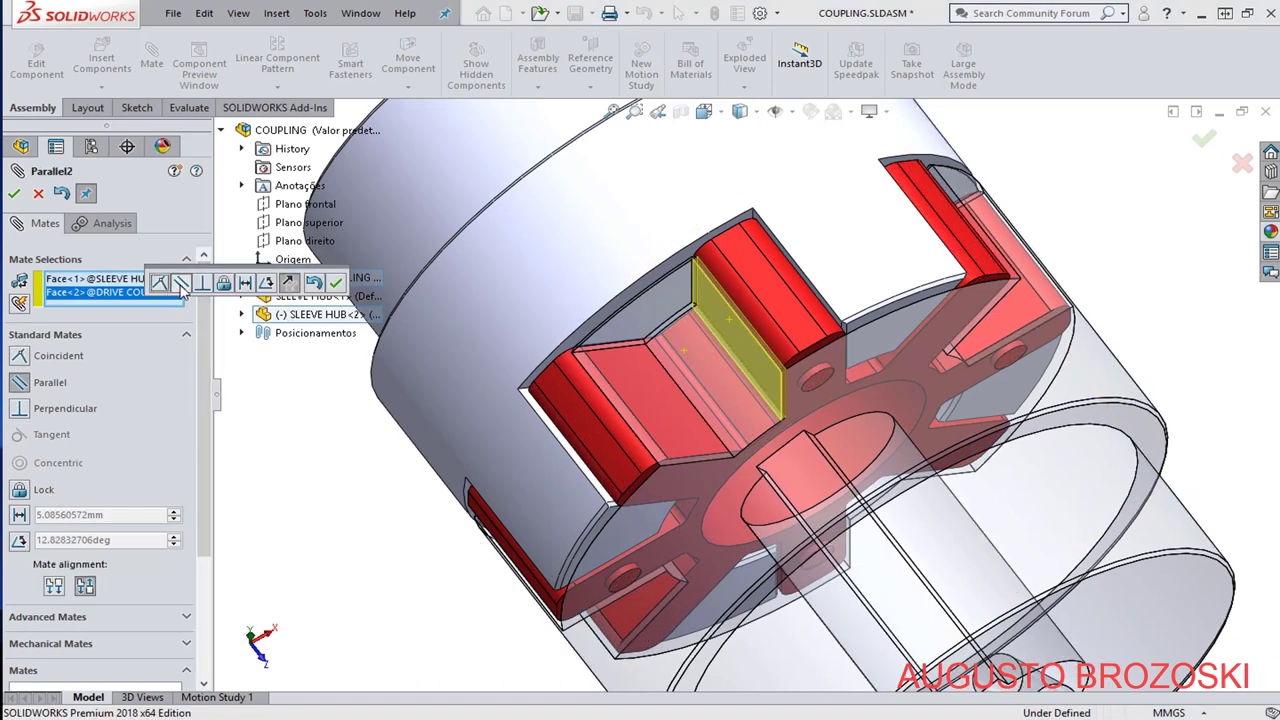
left_click(336, 284)
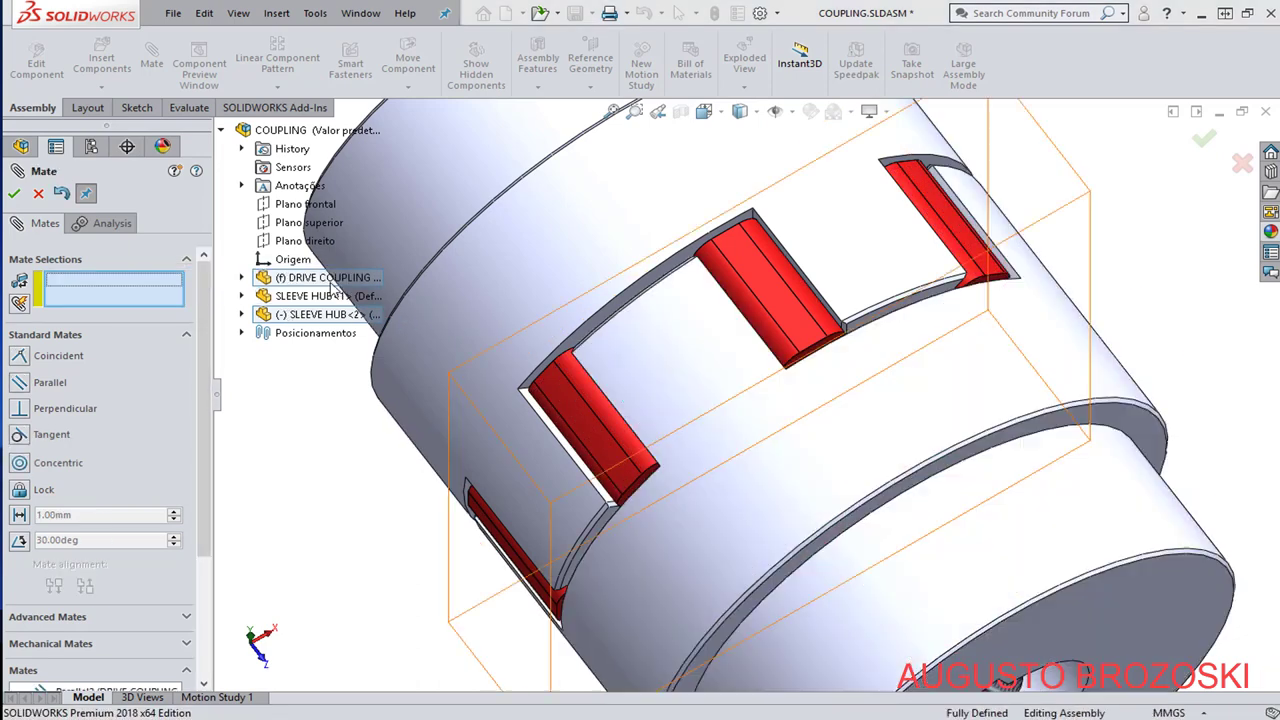
left_click(38, 195)
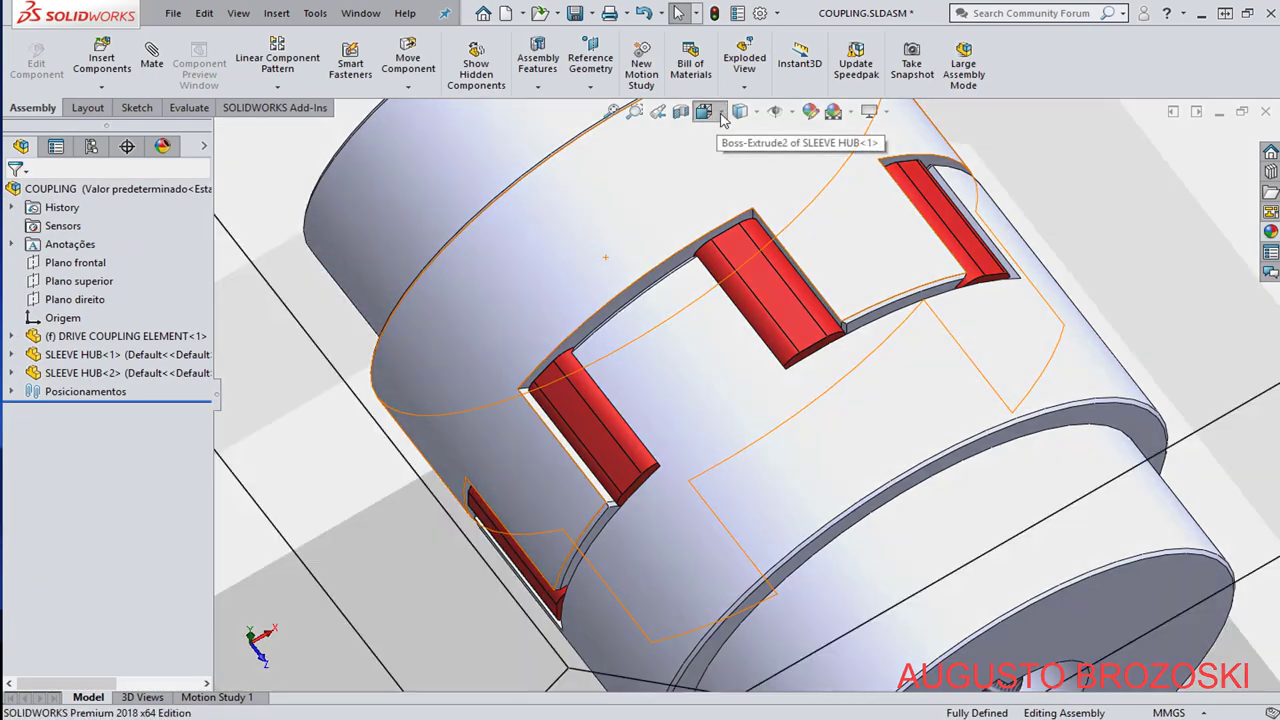
left_click(720, 112)
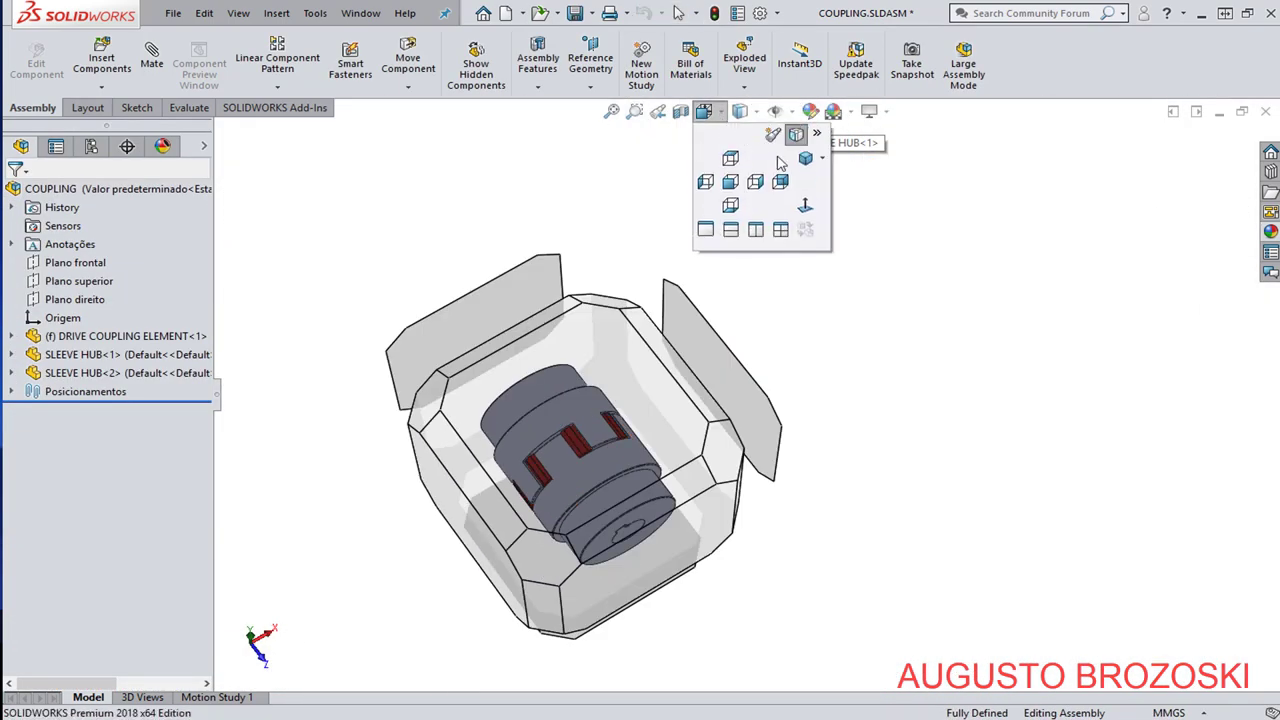
Set the Isometric view and switch to page 18 of CENTRIFUGAL PUMP 04.pdf.
left_click(805, 160)
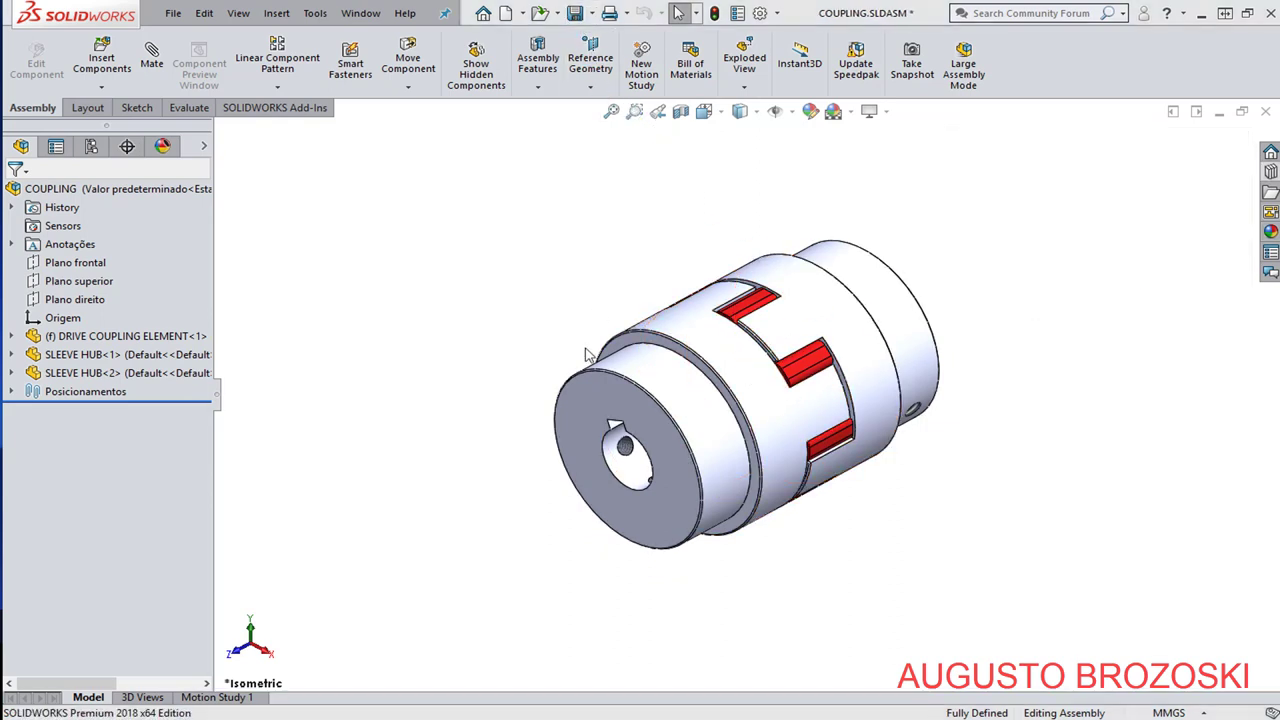
key("alt+Tab")
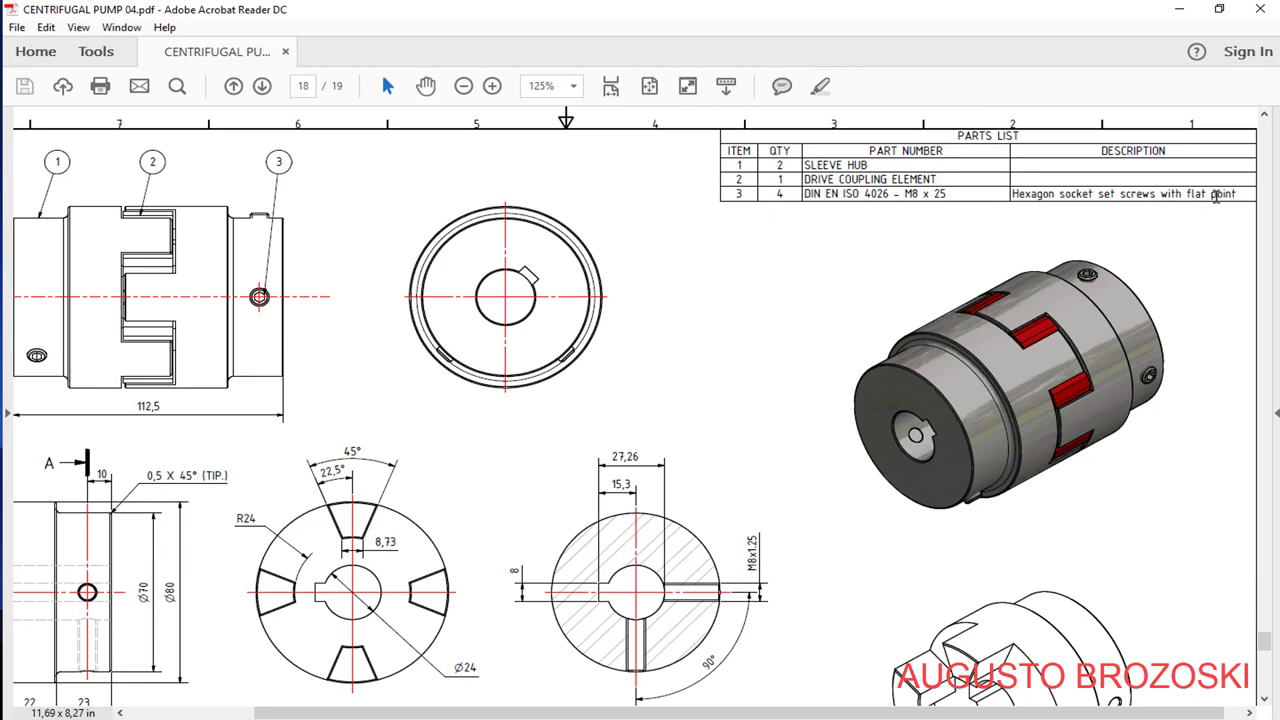
Minimize the CENTRIFUGAL PUMP 04 PDF in Acrobat Reader to reveal COUPLING.SLDASM.
left_click(1181, 11)
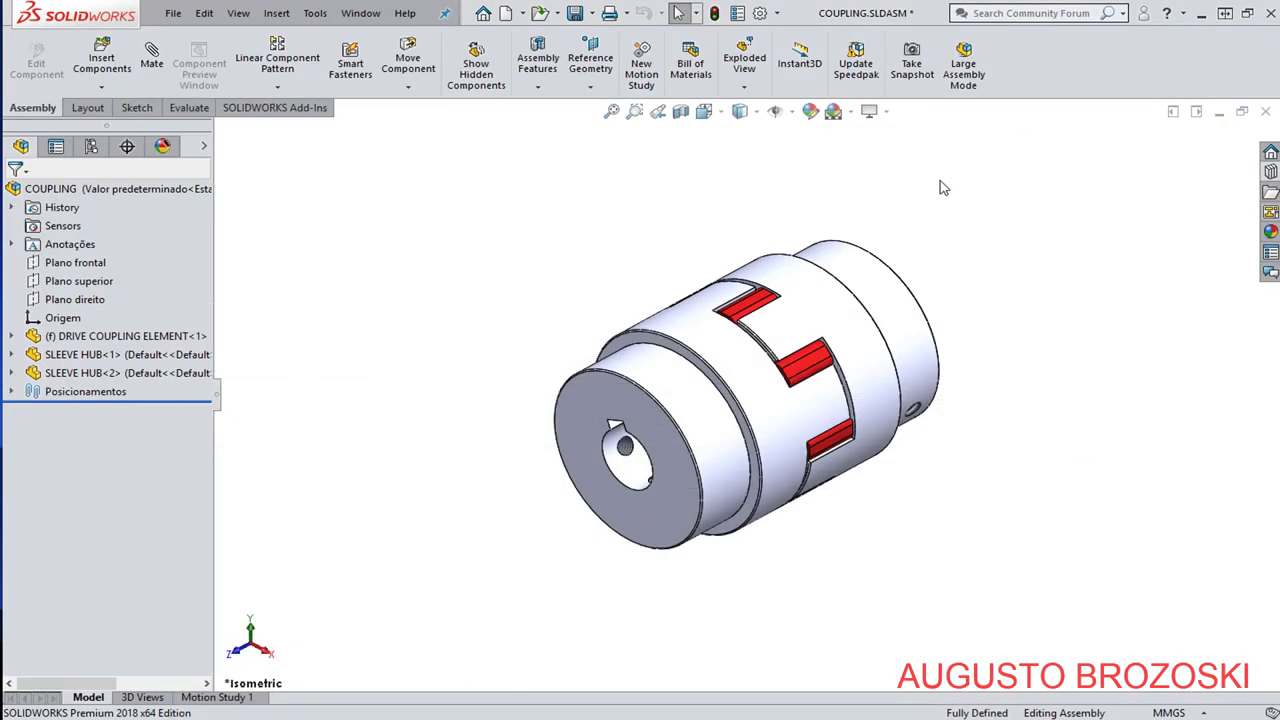
Browse the Design Library to Toolbox > DIN > Bolts and Screws > Set Screws - Socket.
left_click(1270, 171)
left_click(1002, 163)
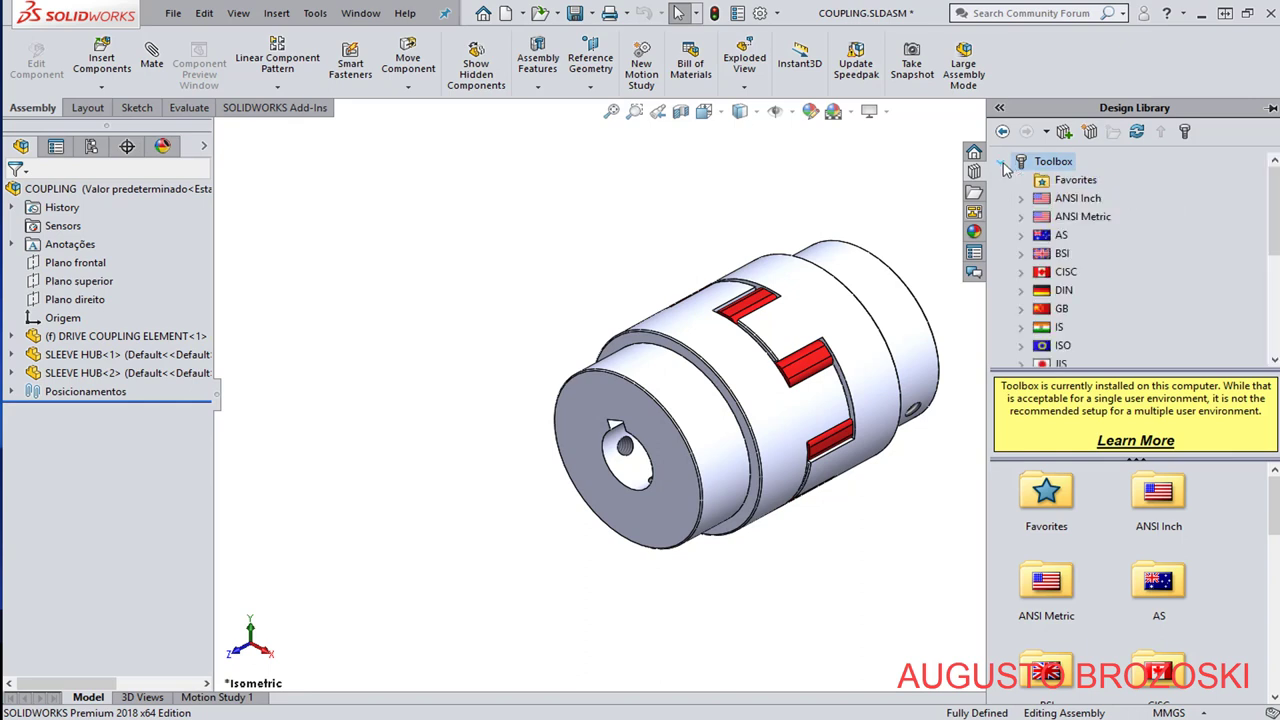
left_click(1022, 292)
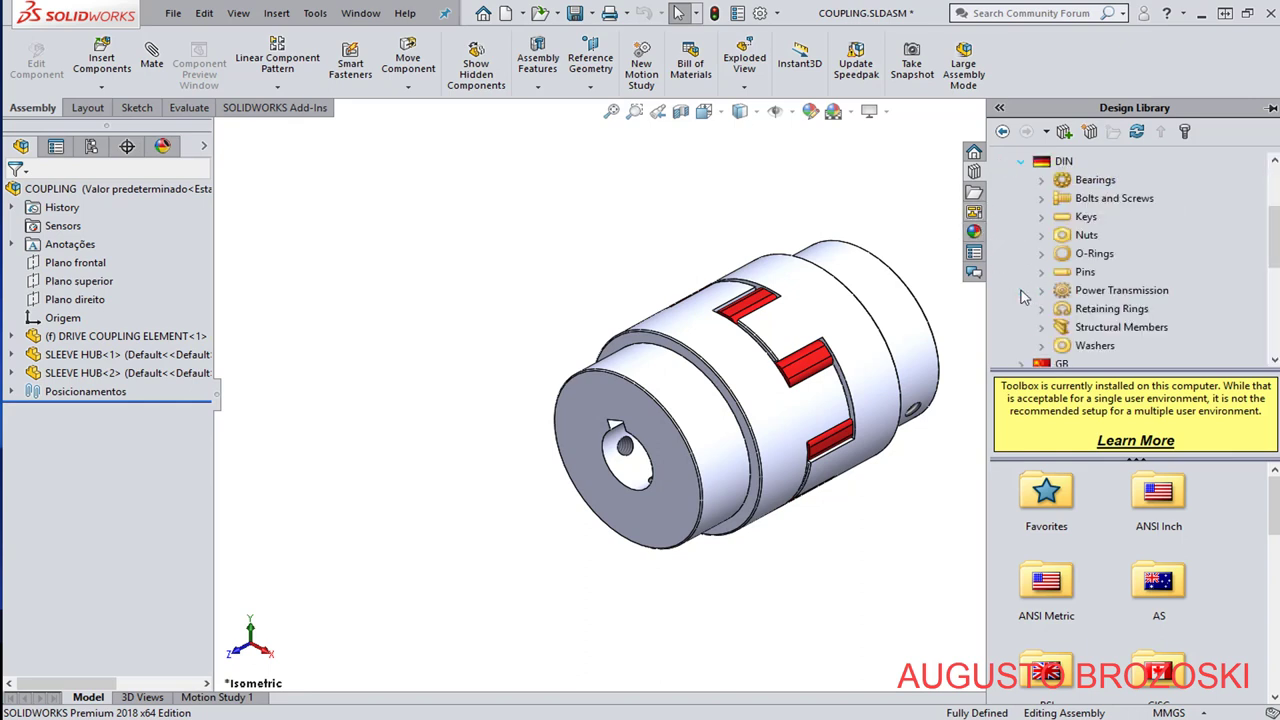
left_click(1042, 203)
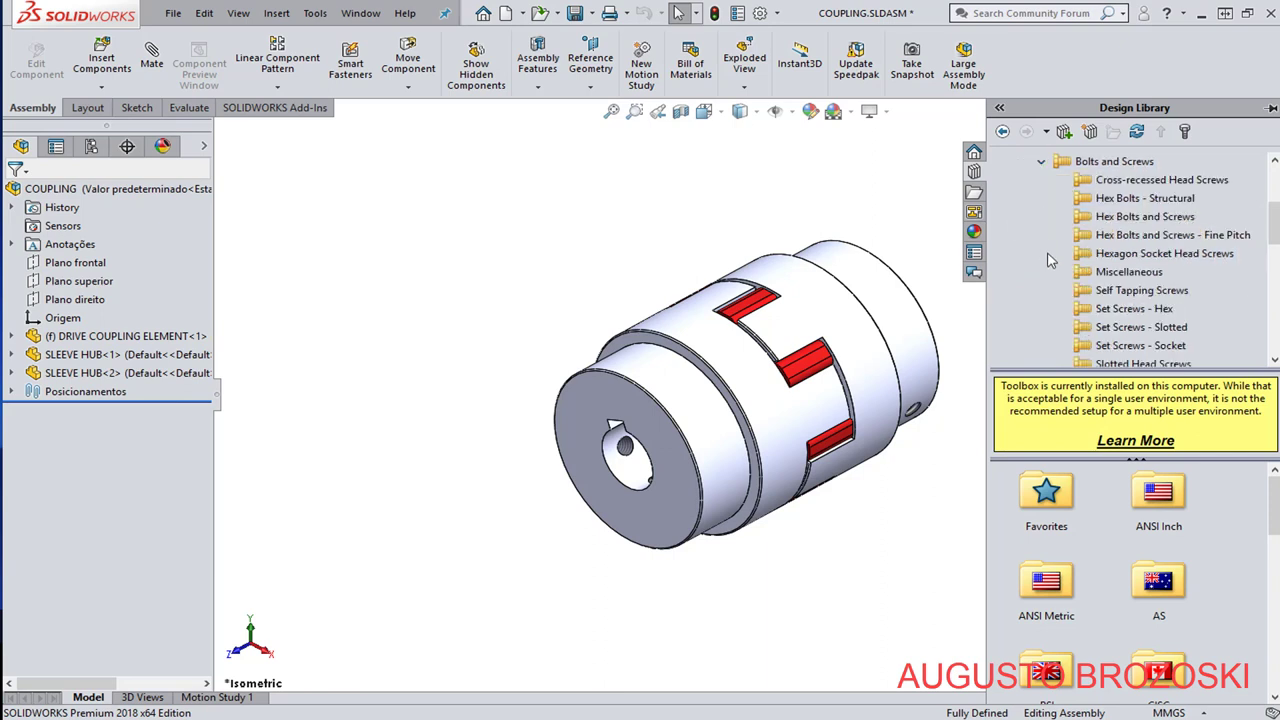
left_click(1110, 346)
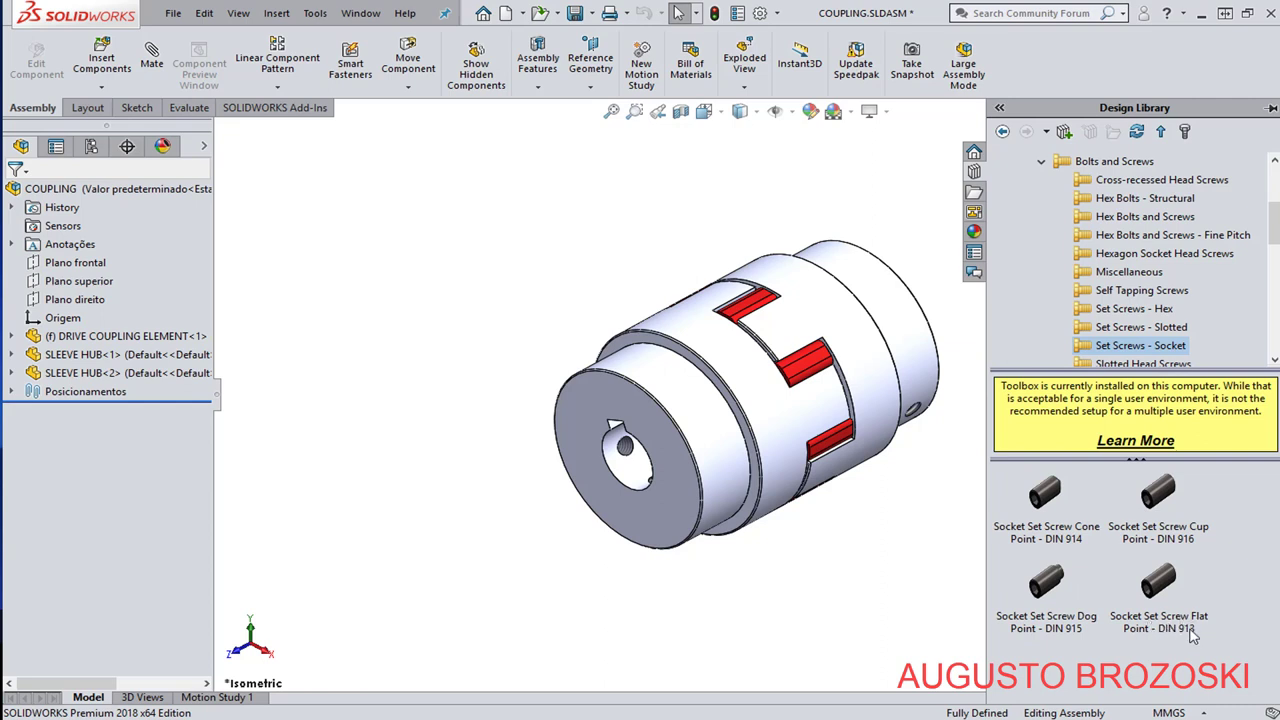
mouse_move(1168, 598)
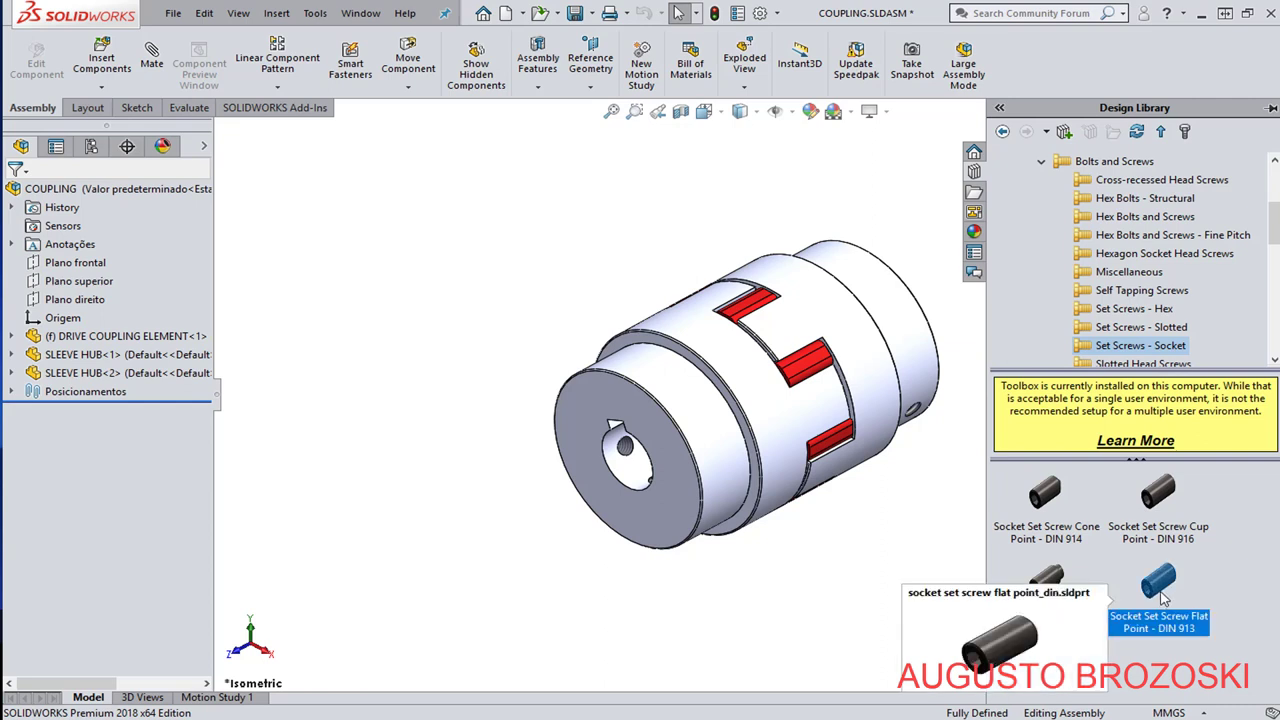
Insert two DIN 913 M8 x 25 flat point socket set screws near the coupling.
left_click_drag(1166, 596, 914, 508)
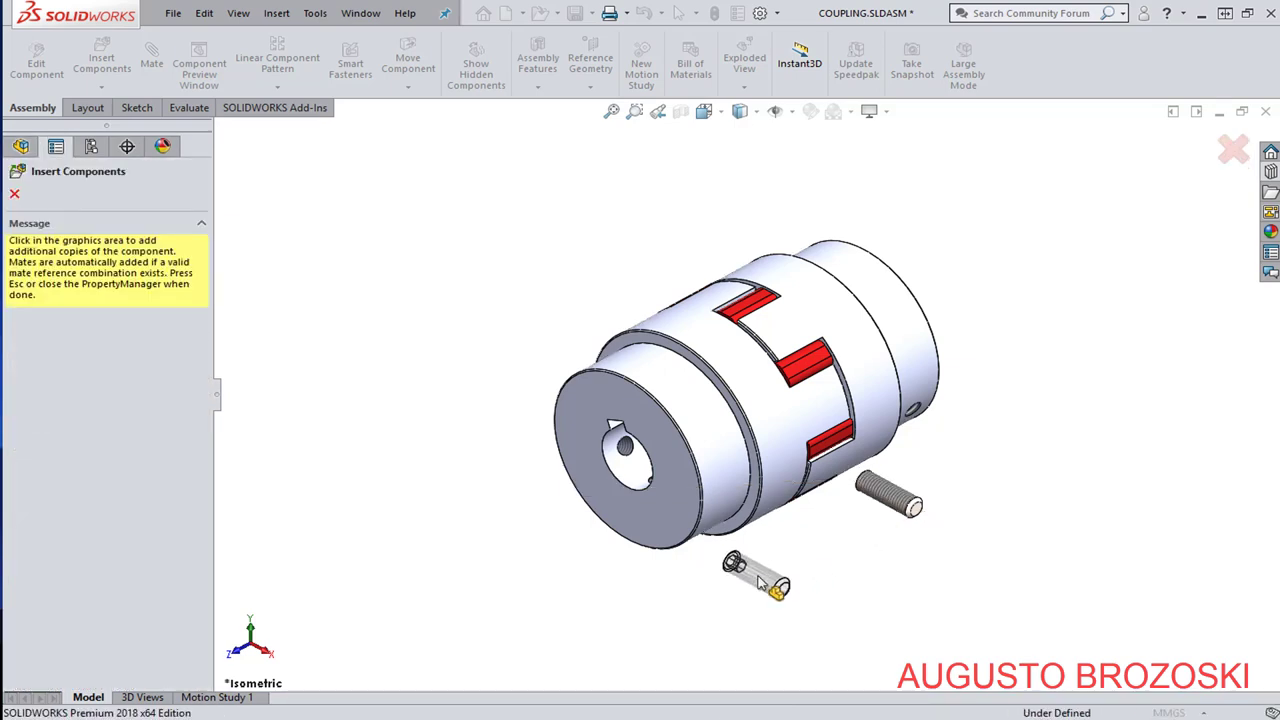
left_click(752, 576)
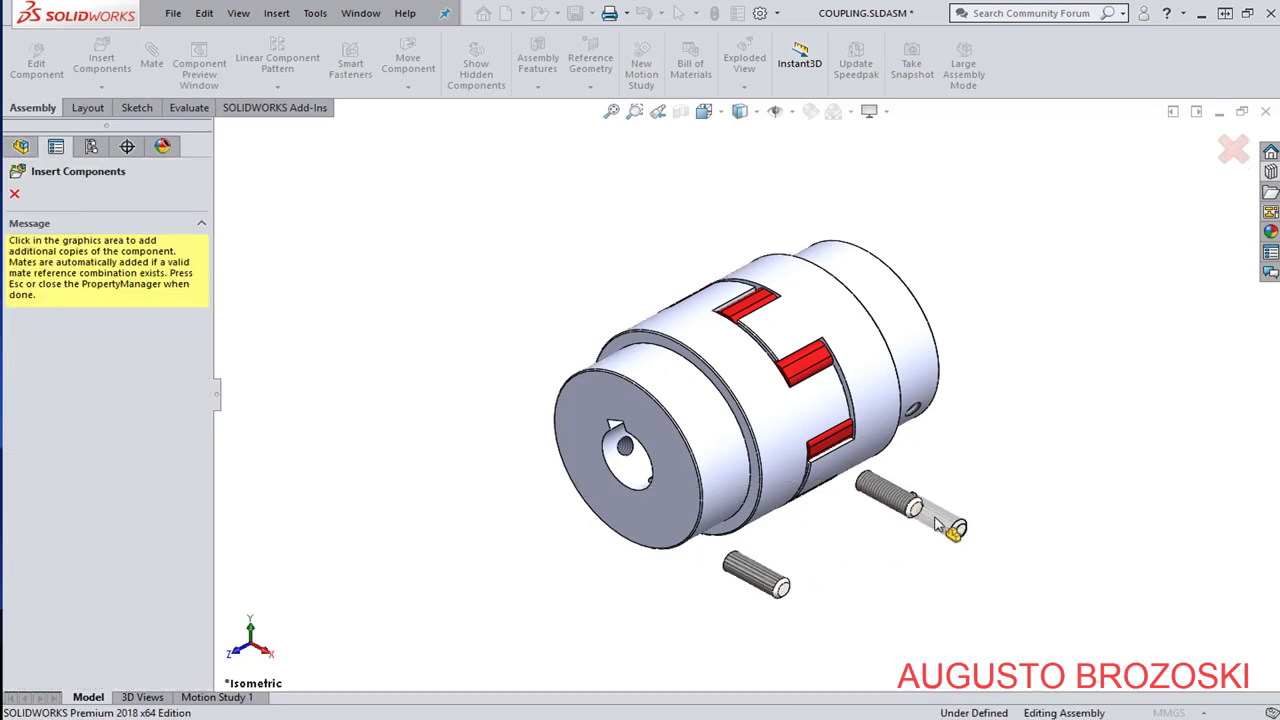
key("Escape")
scroll(948, 514, "down", 4)
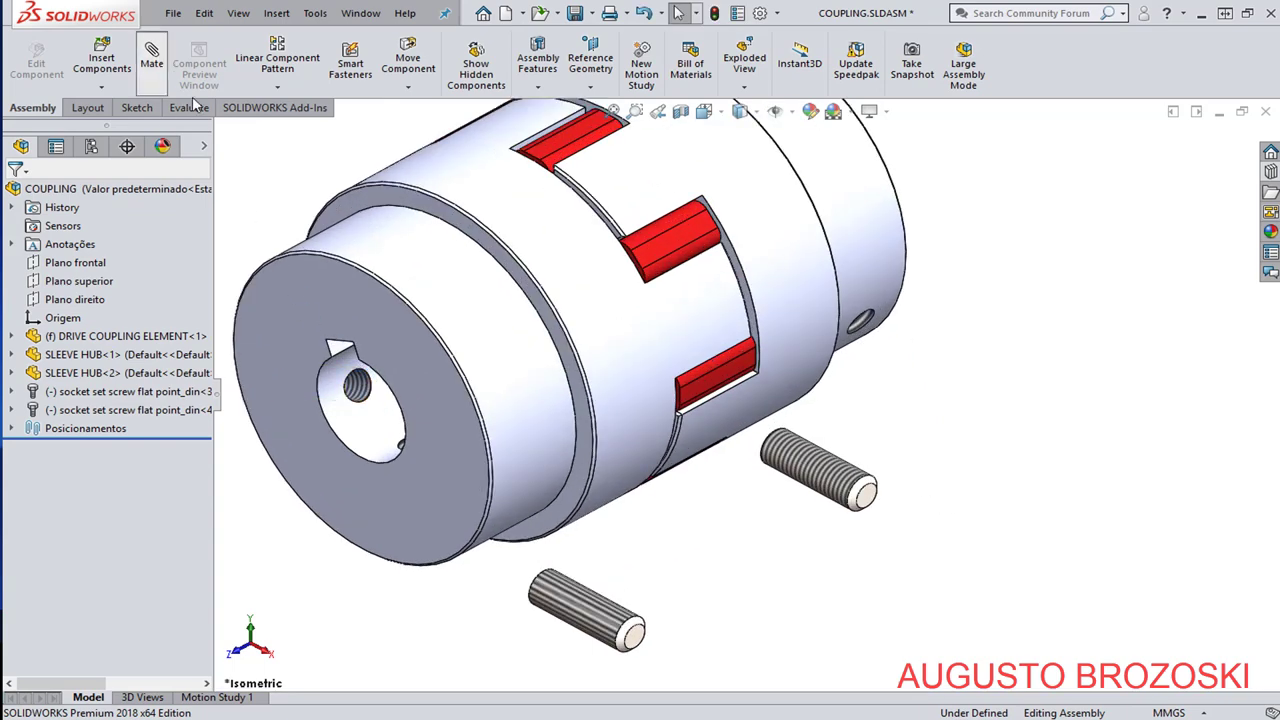
Mate a set screw concentric with SLEEVE HUB<1>'s radial hole, flipped to point inward.
left_click(822, 474)
scroll(860, 330, "up", 3)
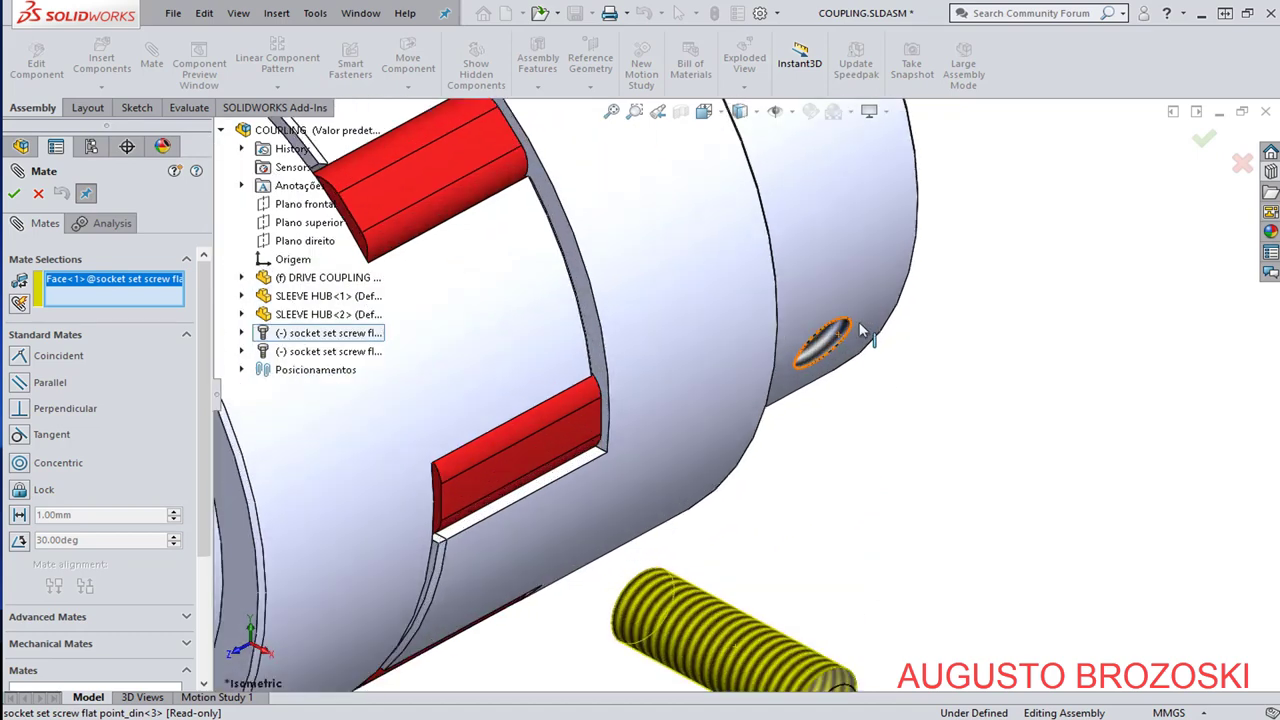
left_click(826, 345)
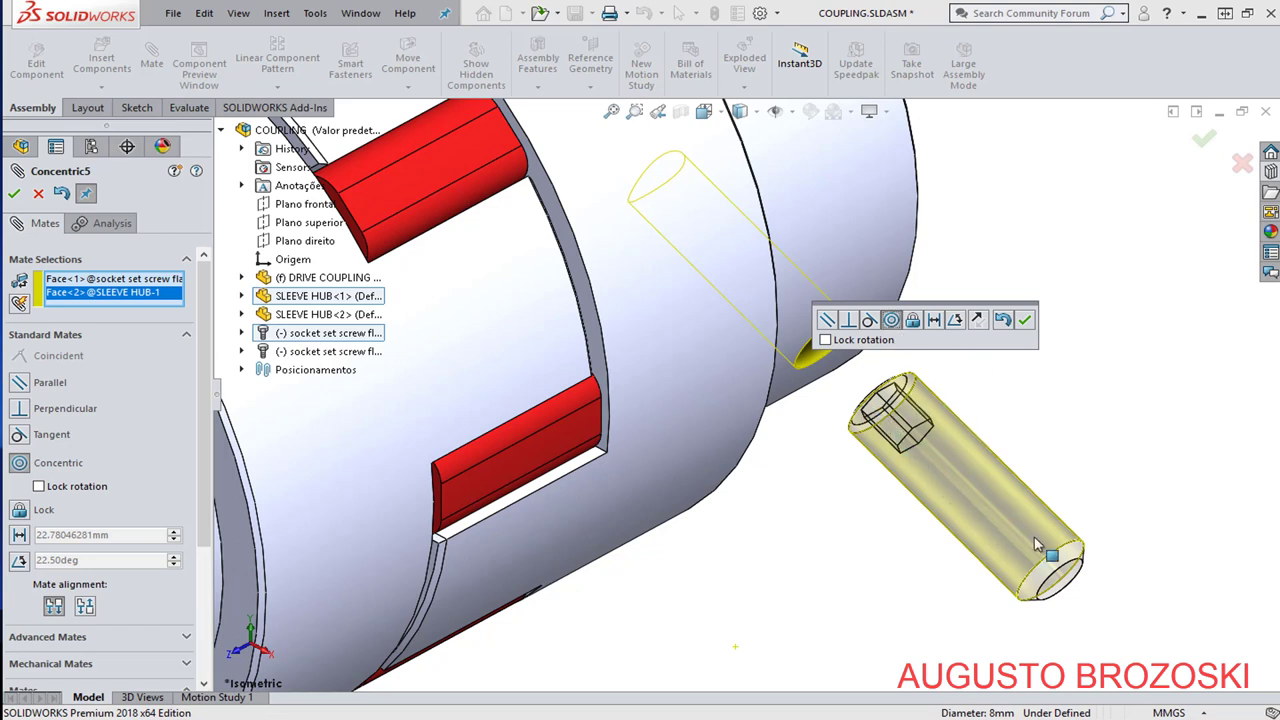
left_click(977, 320)
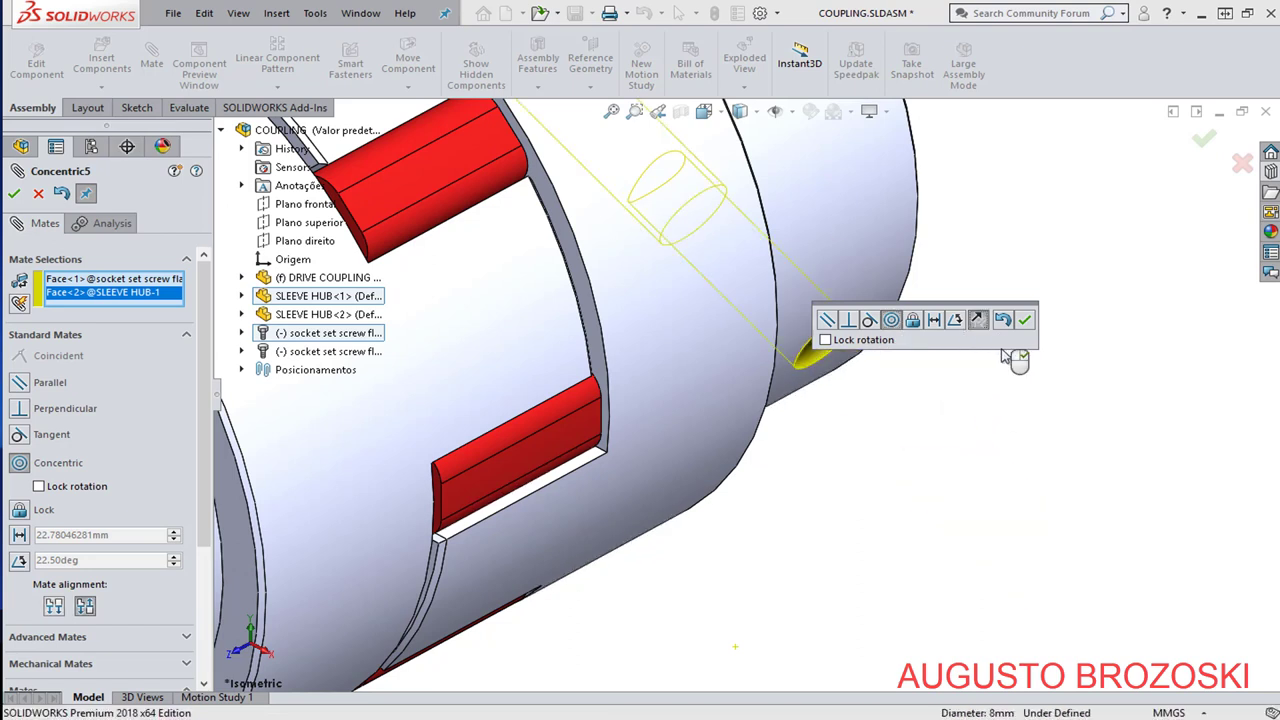
left_click(1024, 320)
Add a flipped tangent mate between the screw's flat end and SLEEVE HUB<1>'s bore.
scroll(737, 429, "down", 5)
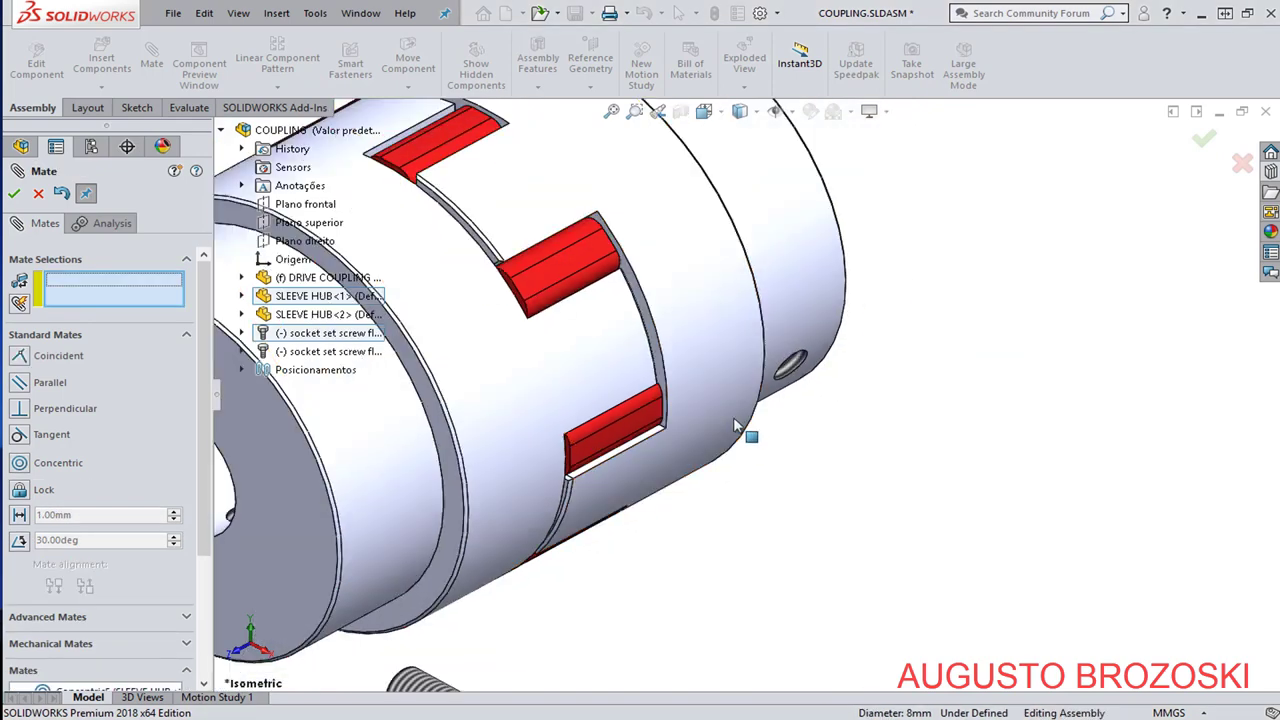
middle_click_drag(707, 370, 571, 289)
scroll(590, 444, "down", 5)
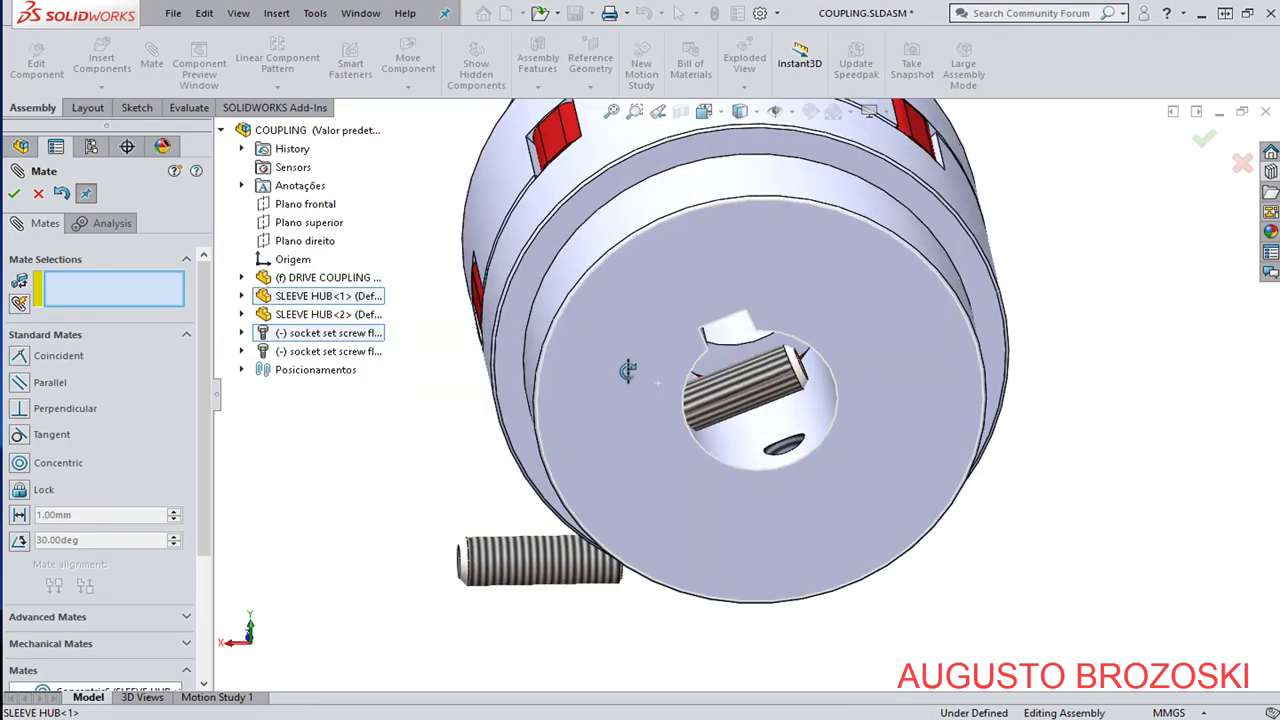
scroll(748, 407, "down", 4)
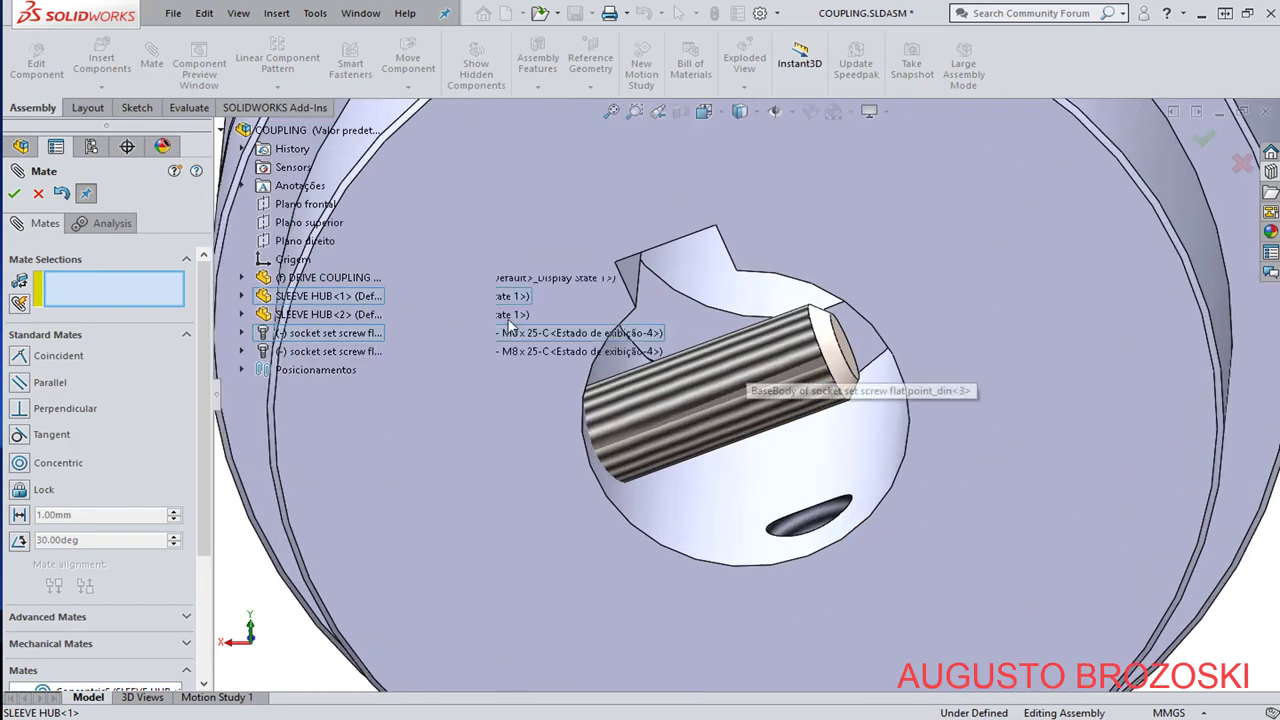
scroll(848, 352, "down", 4)
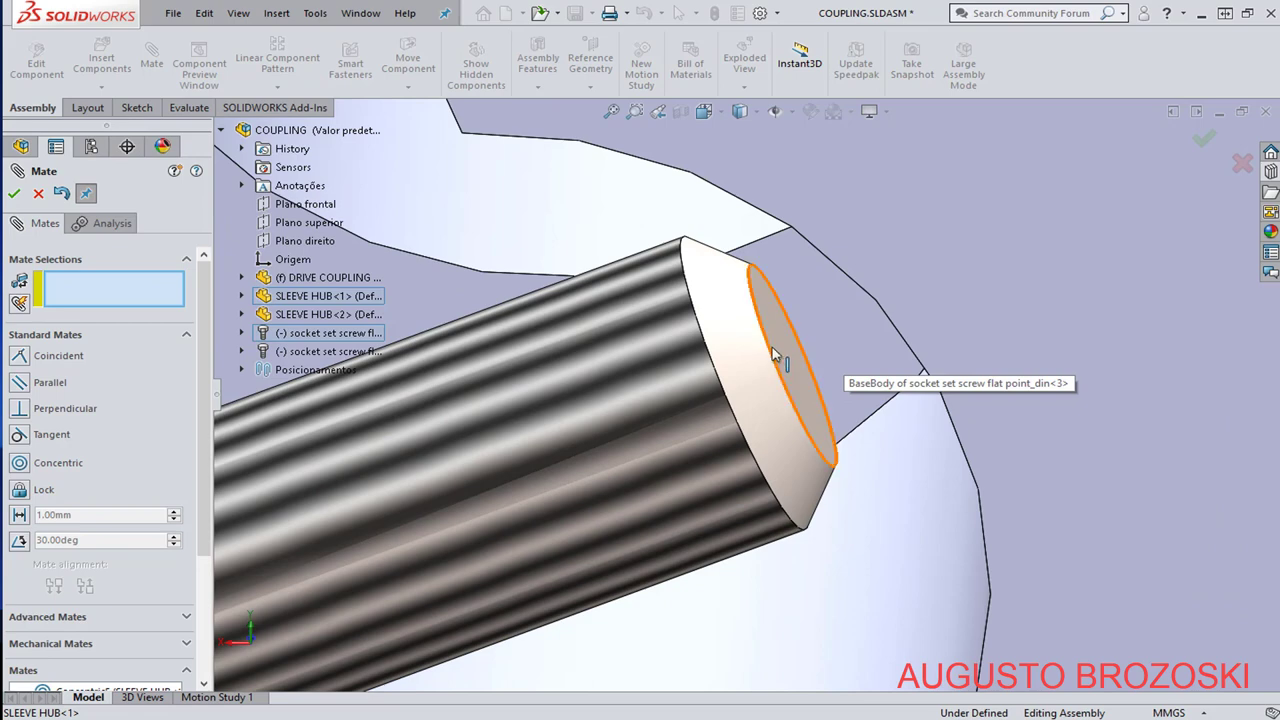
left_click(780, 355)
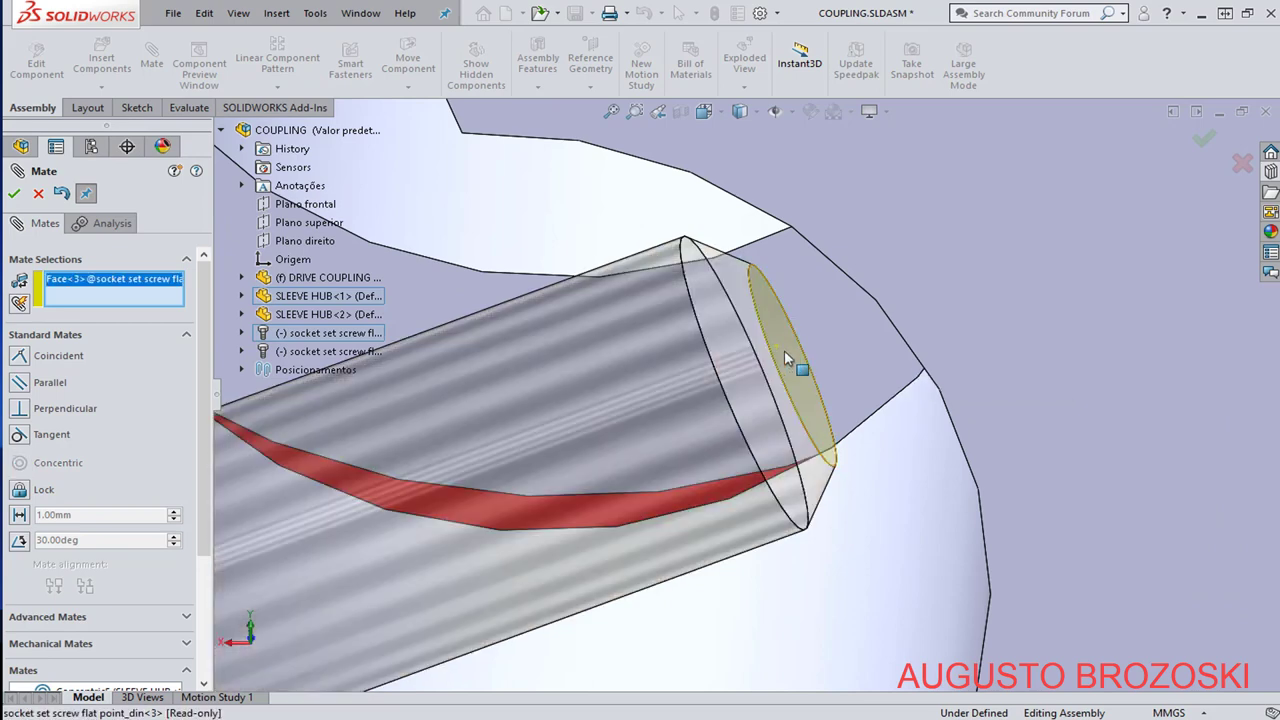
scroll(784, 350, "up", 5)
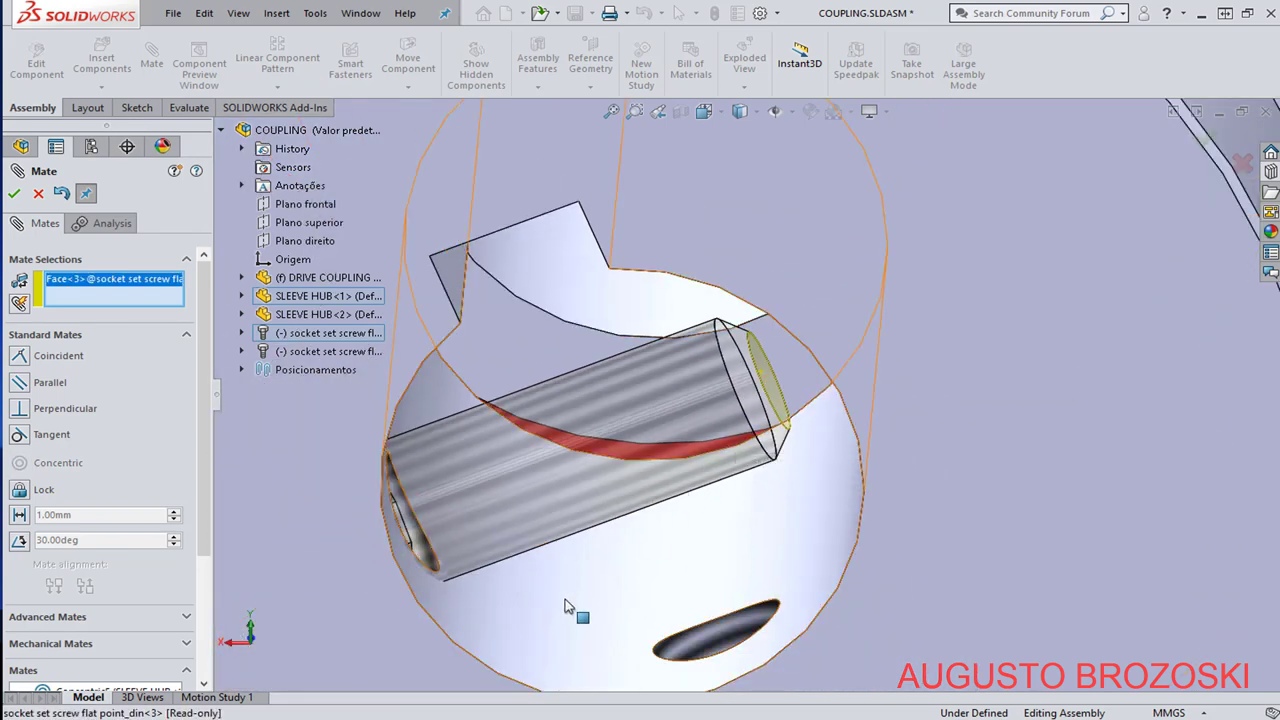
left_click(568, 607)
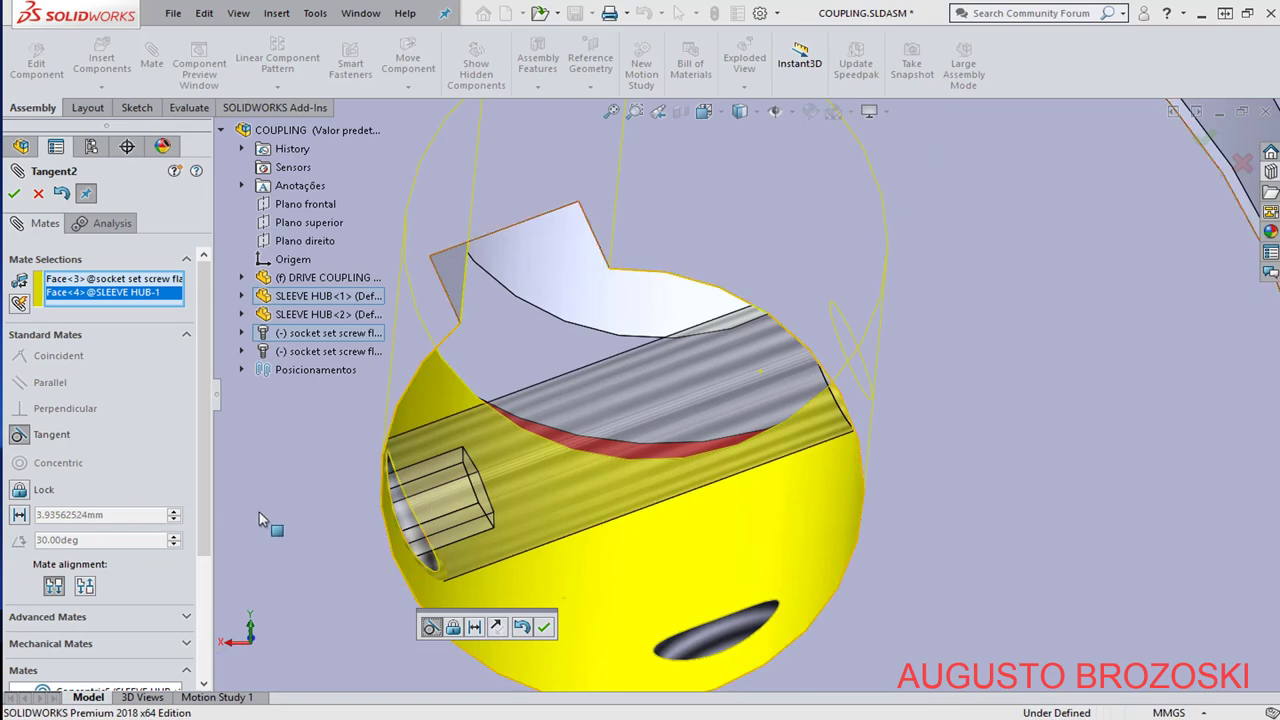
left_click(497, 627)
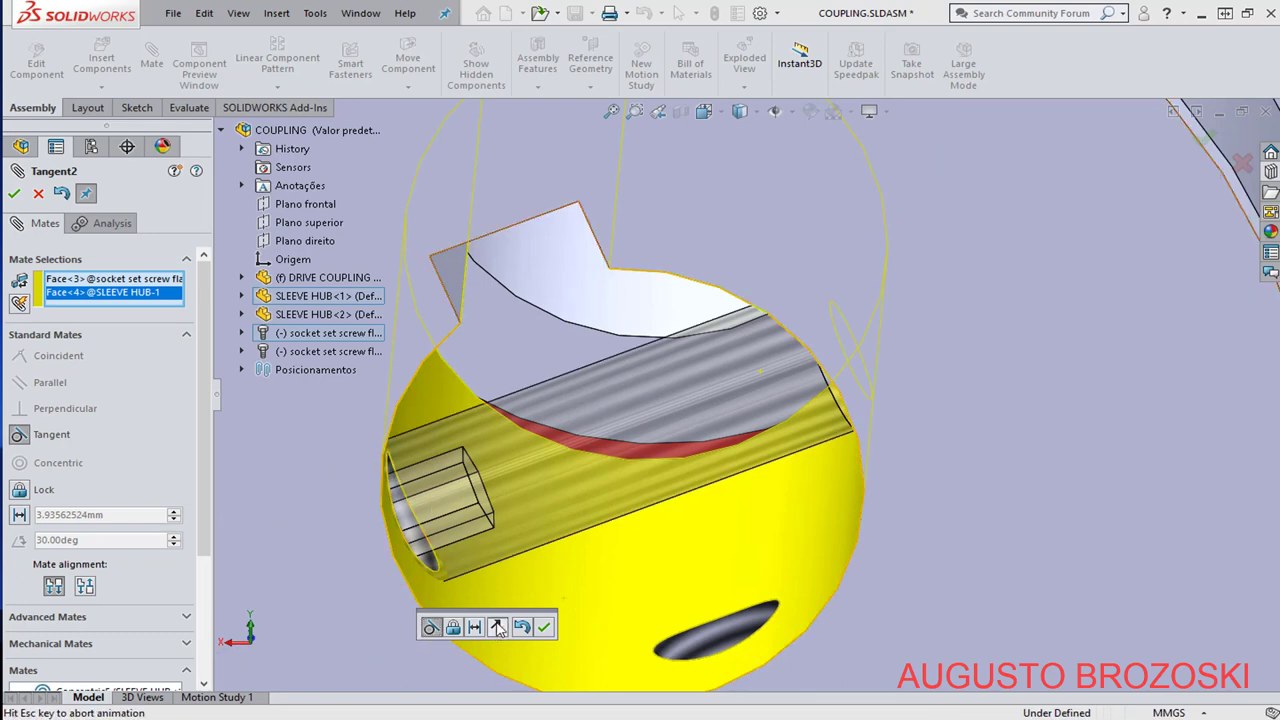
scroll(651, 457, "up", 5)
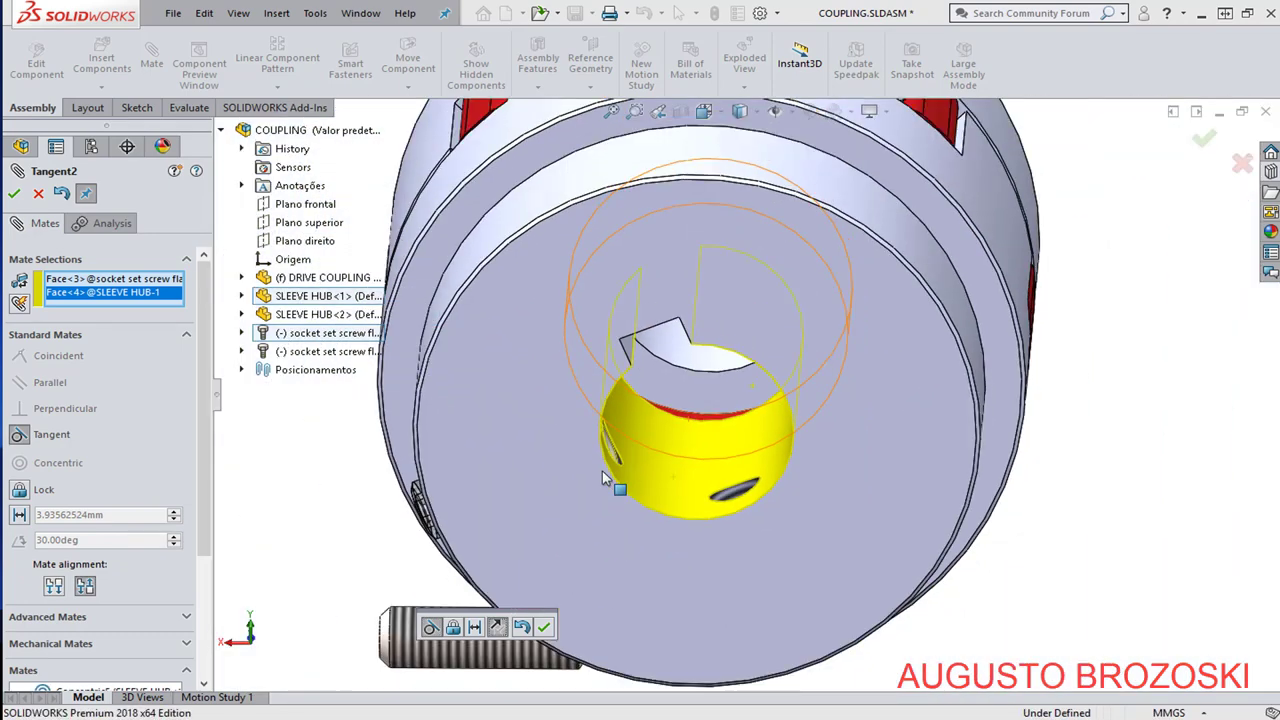
middle_click_drag(571, 491, 450, 544)
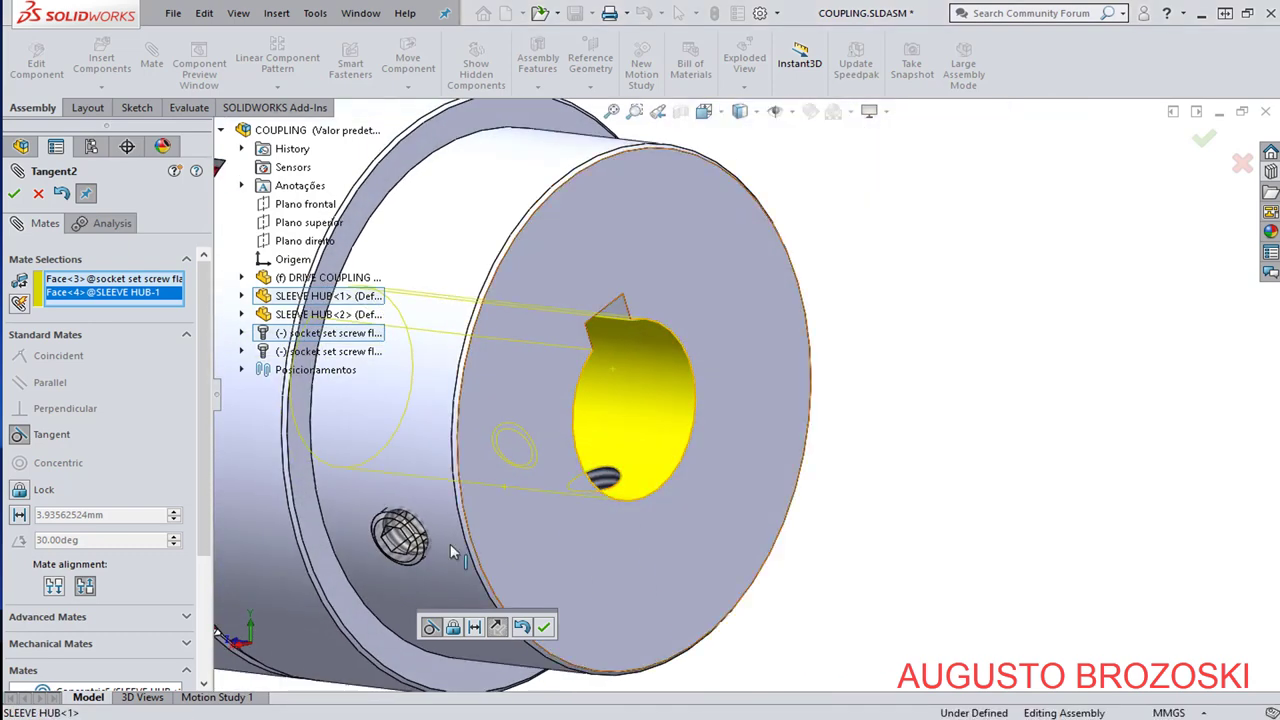
left_click(544, 627)
Orbit and zoom to a side view to inspect the seated set screw.
middle_click_drag(503, 615, 651, 463)
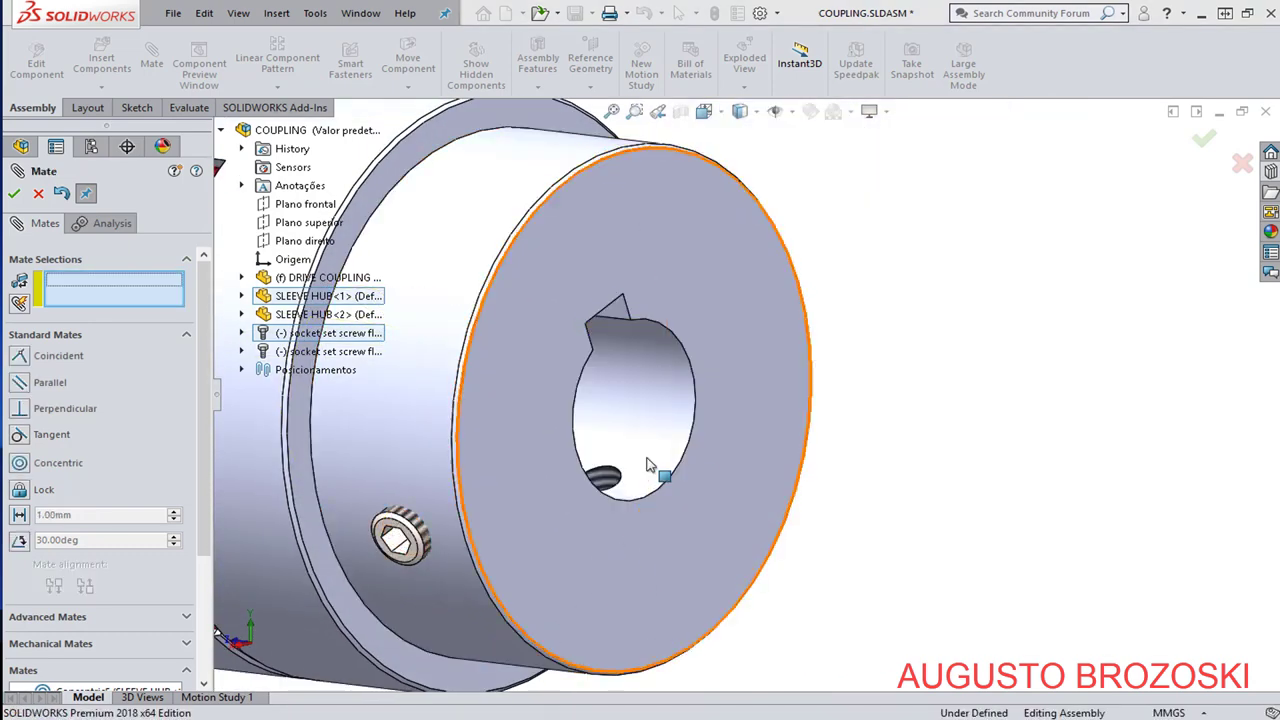
scroll(730, 445, "up", 5)
scroll(558, 488, "down", 5)
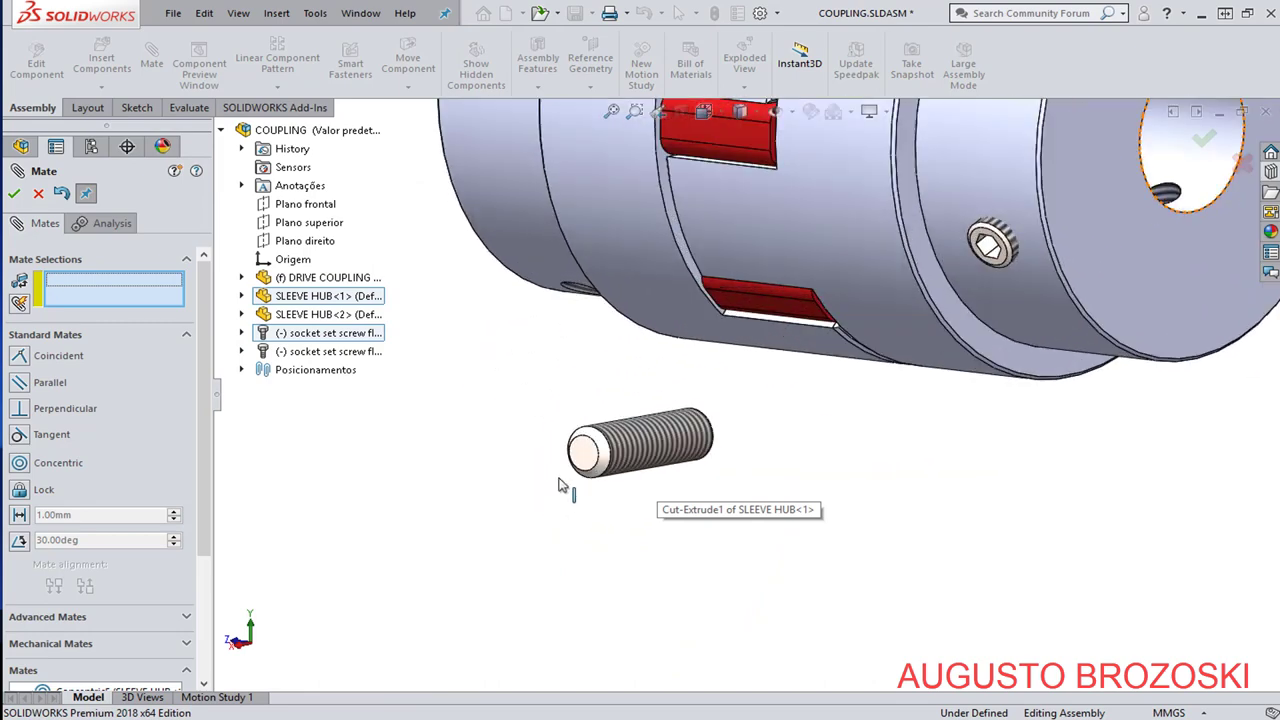
scroll(640, 505, "up", 5)
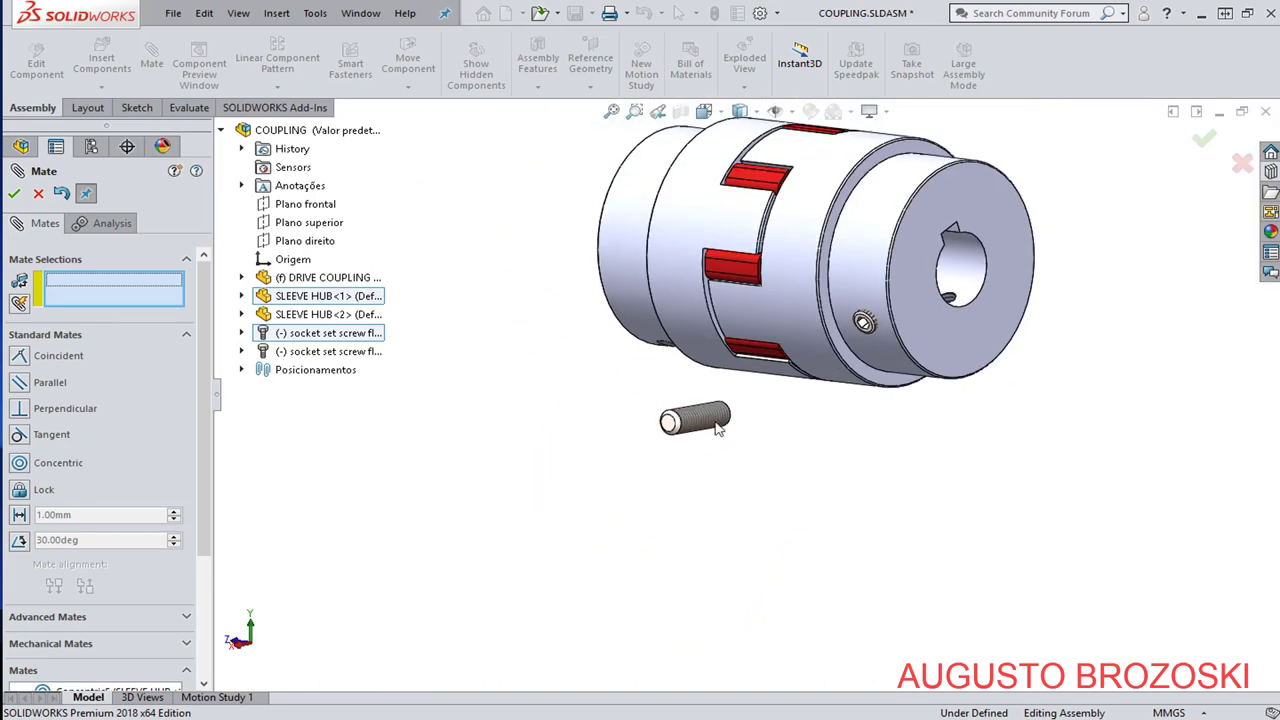
middle_click_drag(716, 430, 1000, 214)
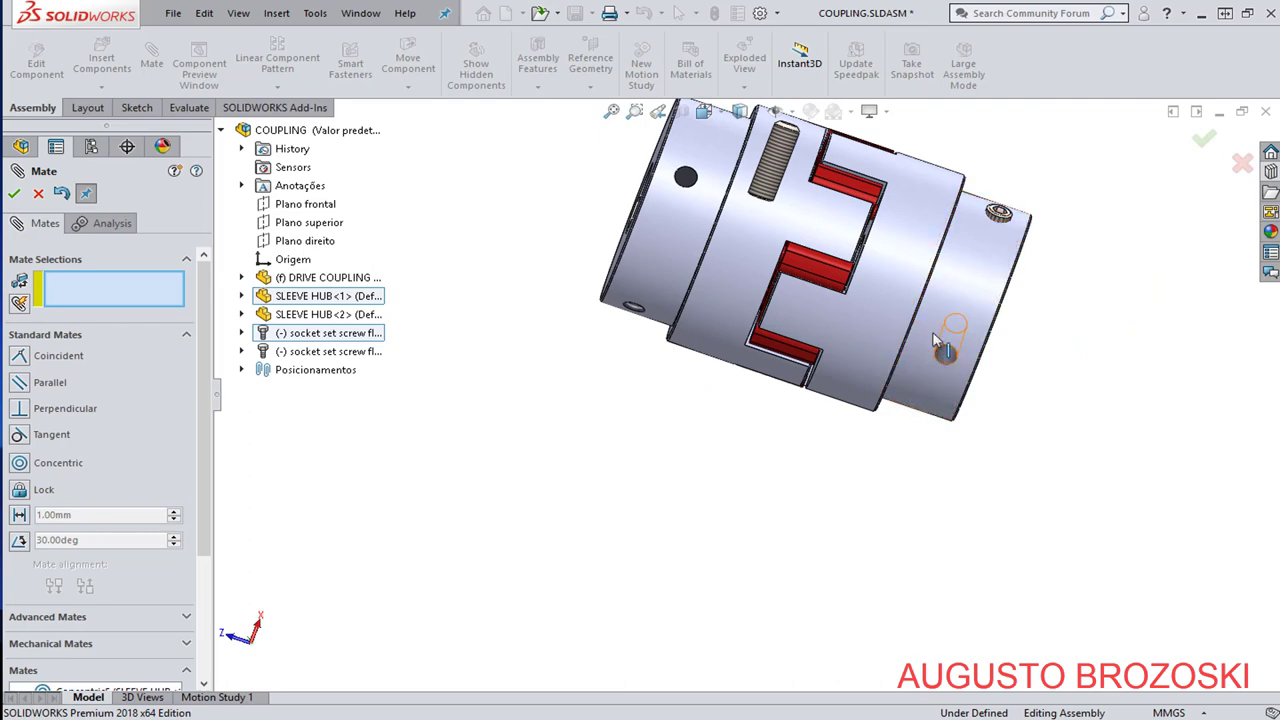
Mate the second set screw concentric with SLEEVE HUB<2>'s hole, with flipped alignment.
scroll(766, 180, "down", 5)
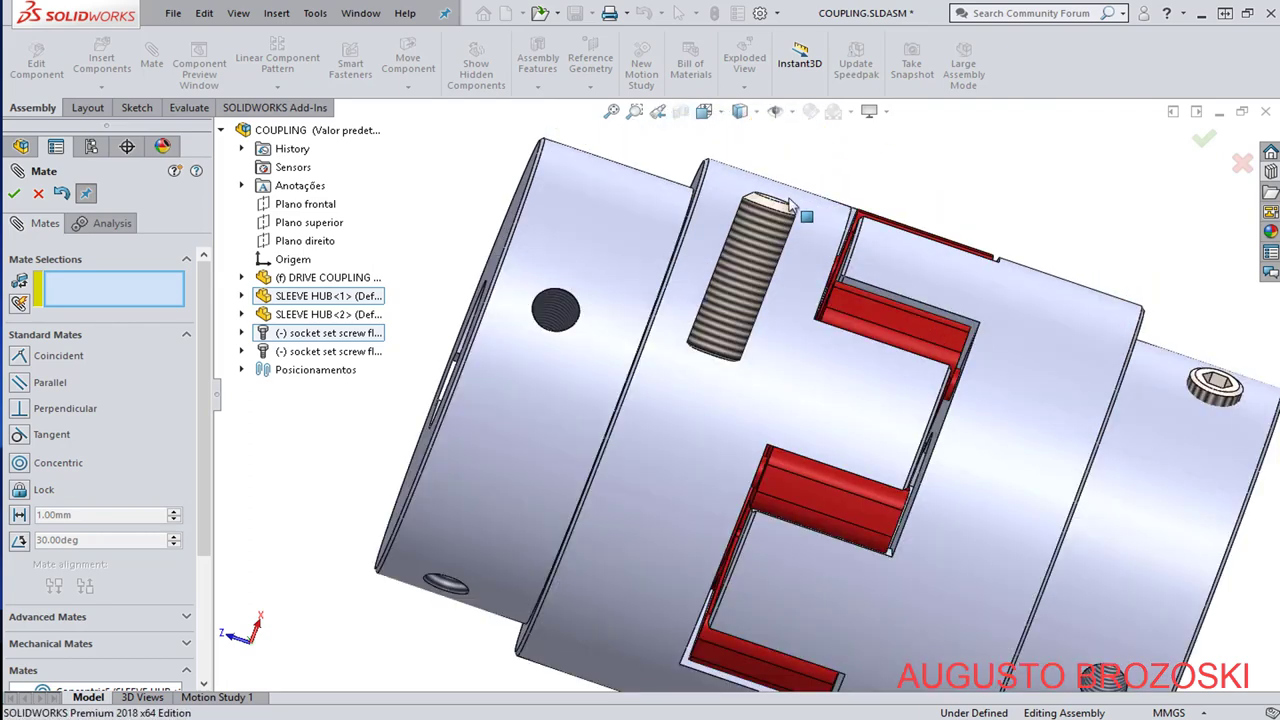
left_click(750, 275)
left_click(548, 328)
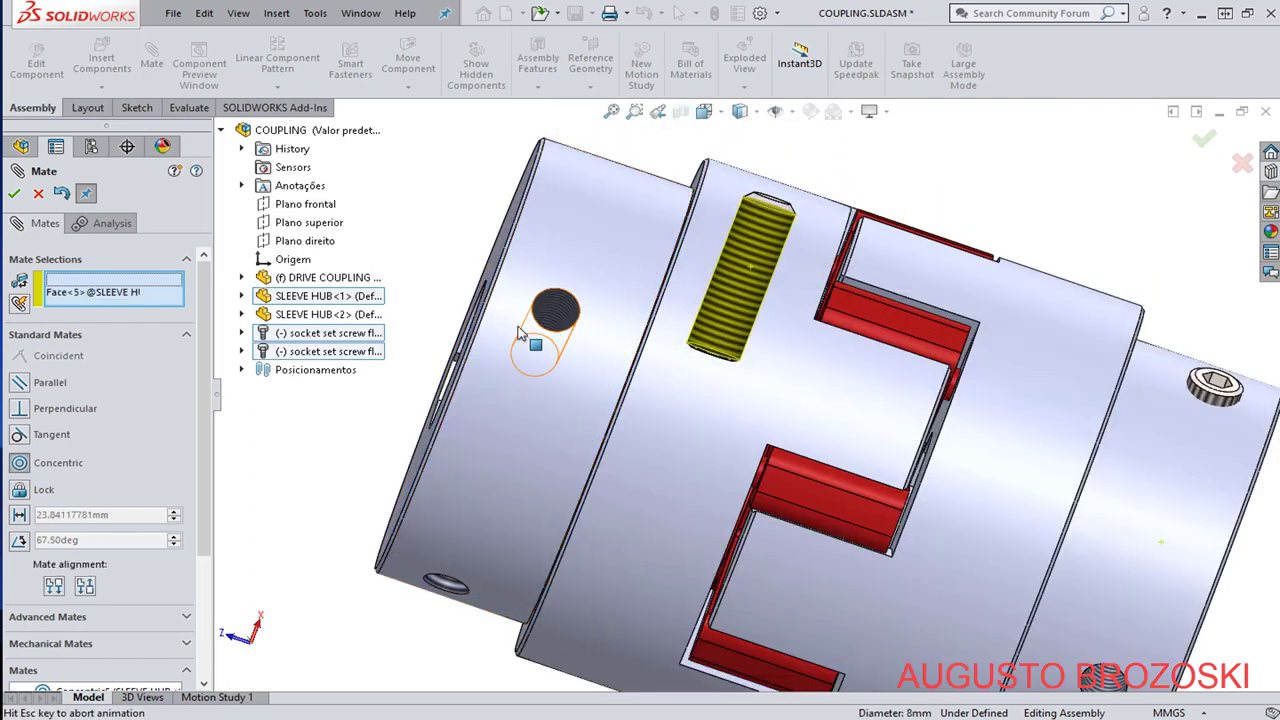
left_click(398, 318)
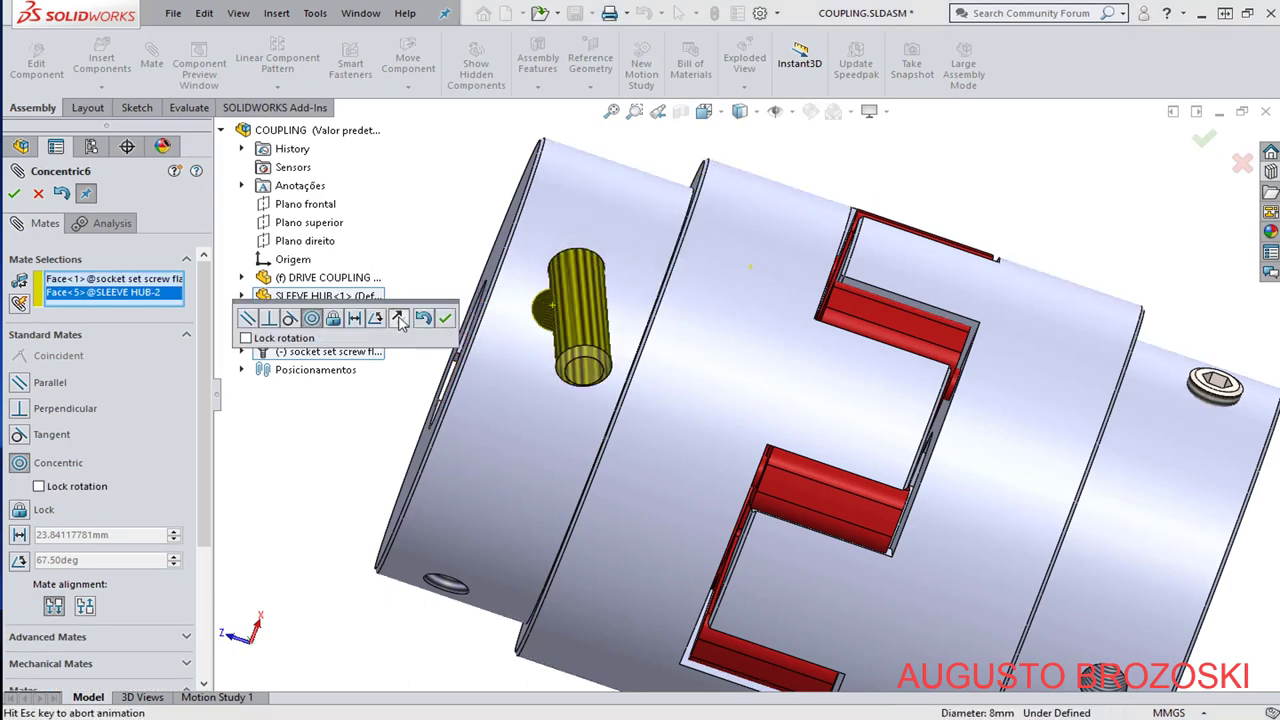
scroll(548, 365, "up", 3)
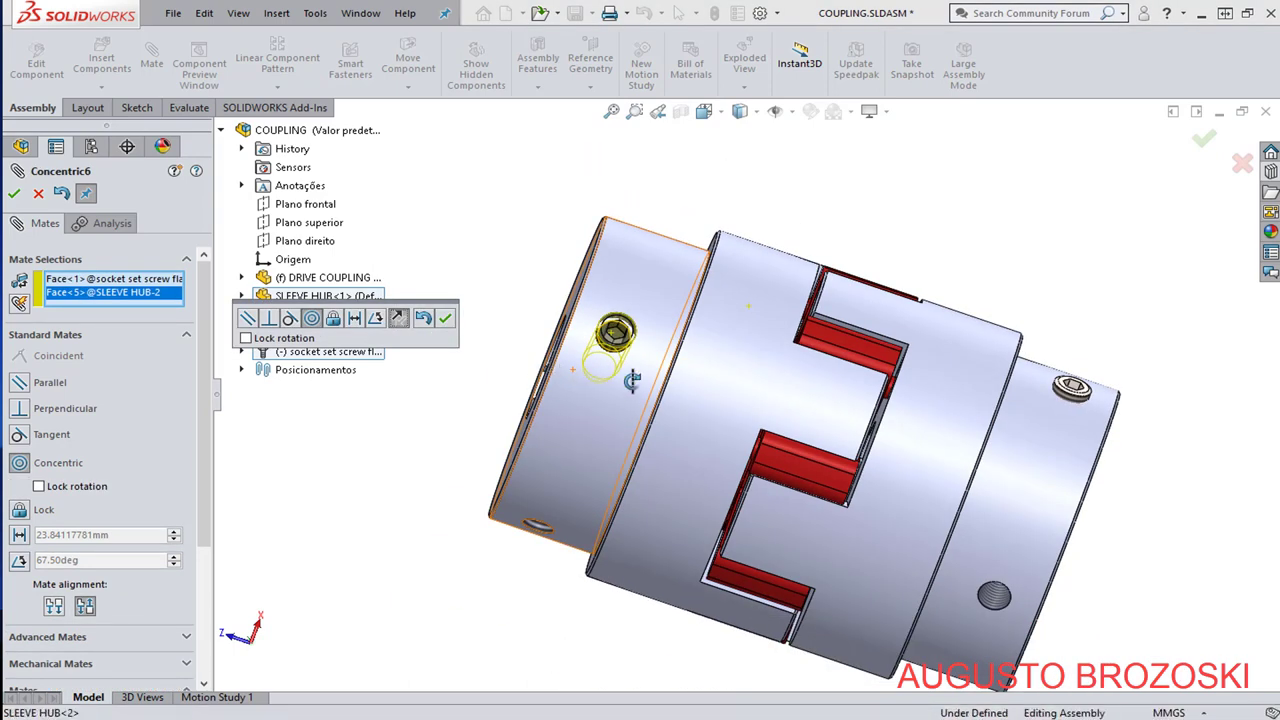
middle_click_drag(548, 365, 447, 453)
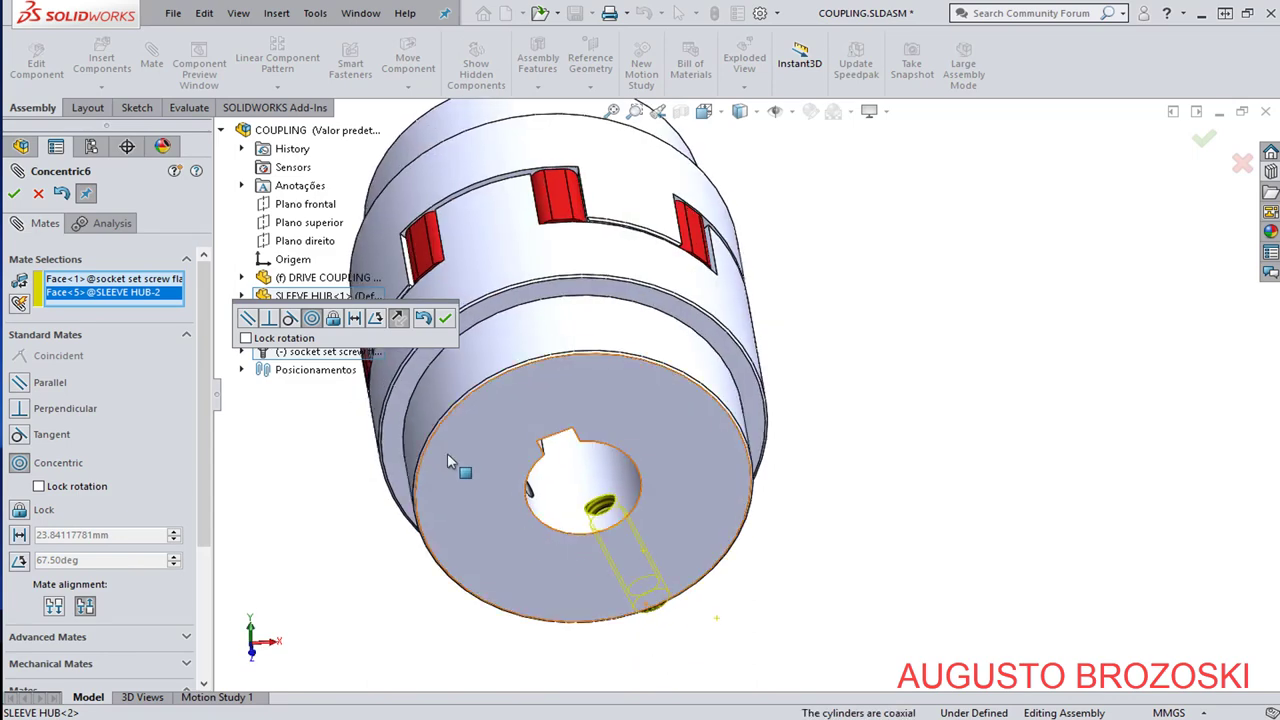
left_click(445, 322)
Make the second screw's tip tangent to SLEEVE HUB<2>'s bore, then close Mate.
middle_click_drag(629, 563, 647, 600)
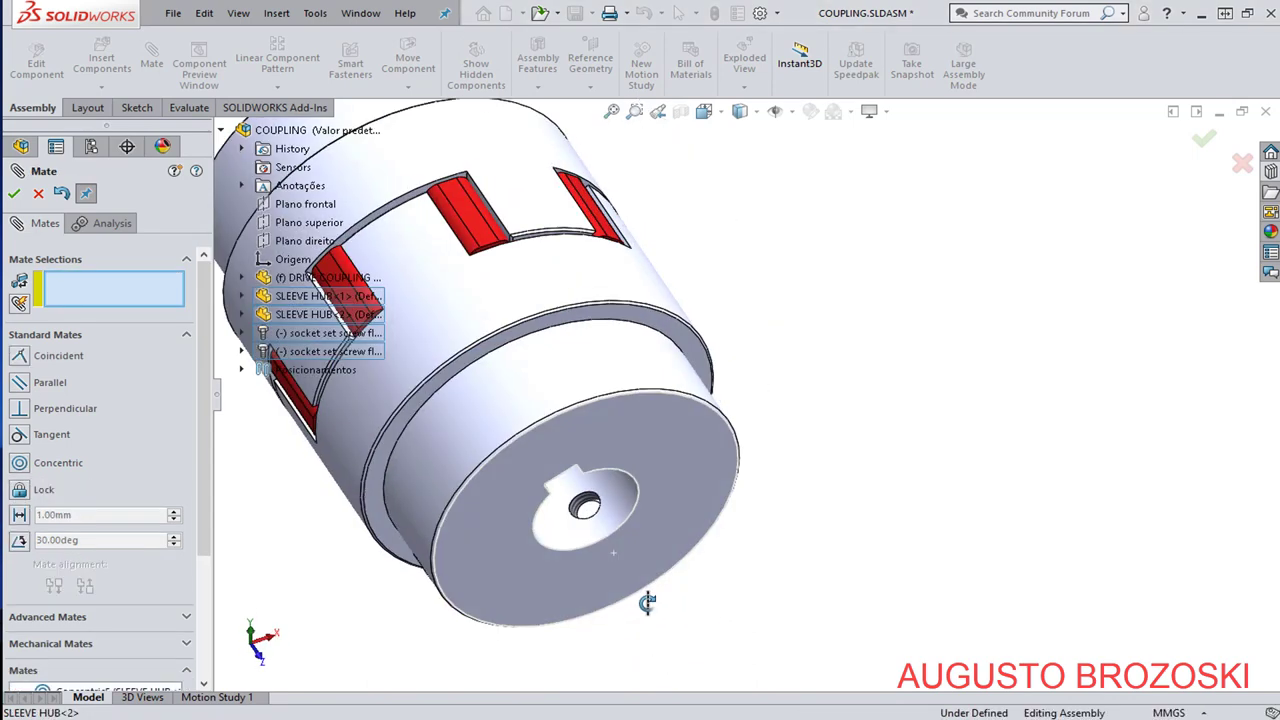
scroll(606, 503, "down", 5)
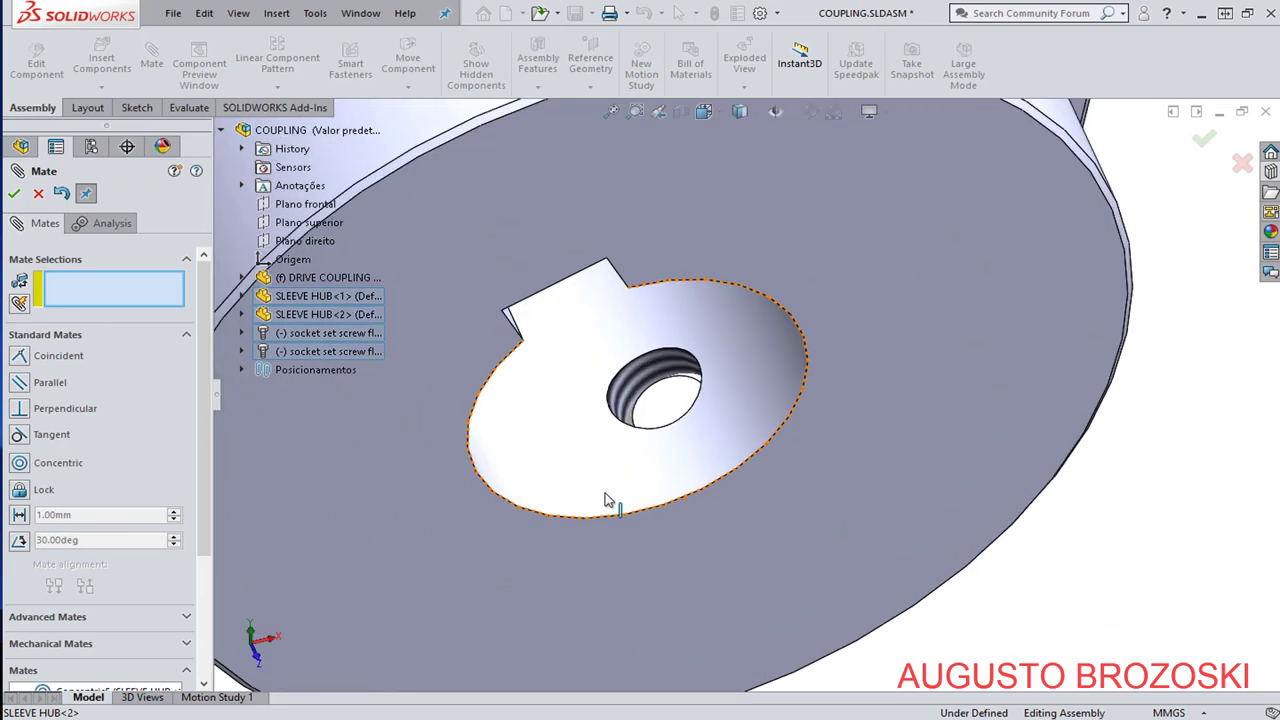
left_click(674, 404)
left_click(572, 402)
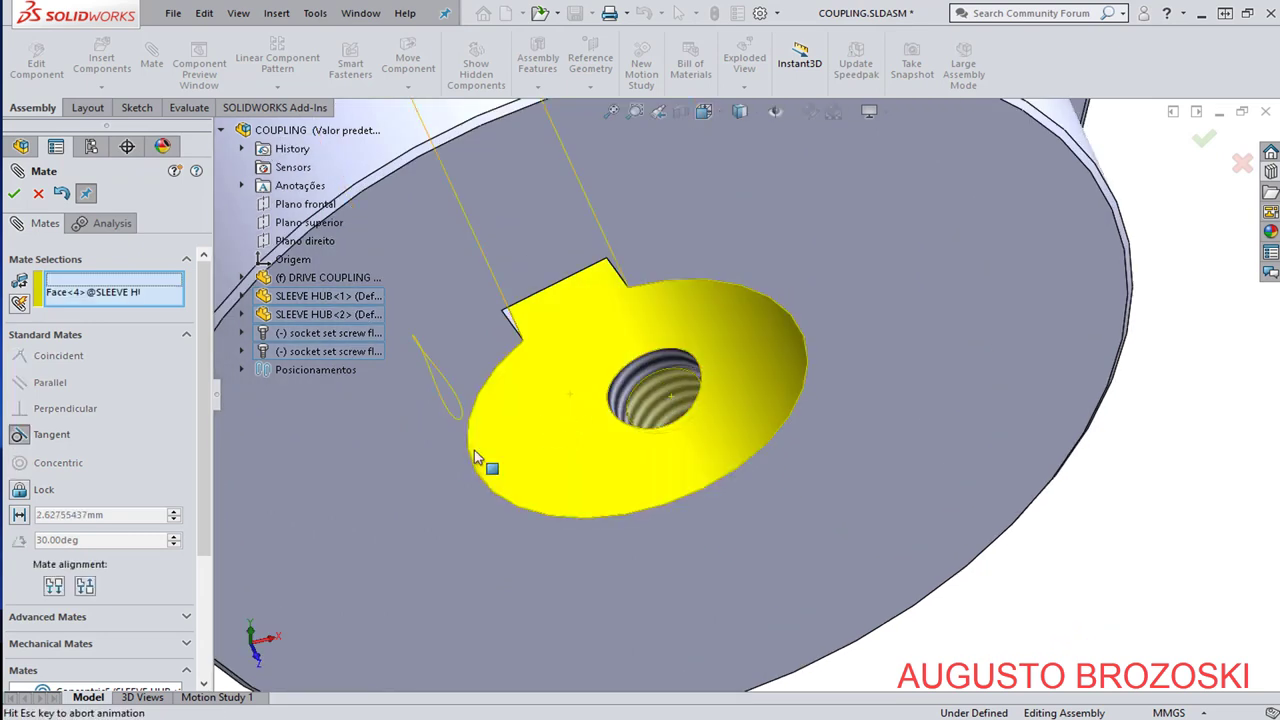
left_click(419, 480)
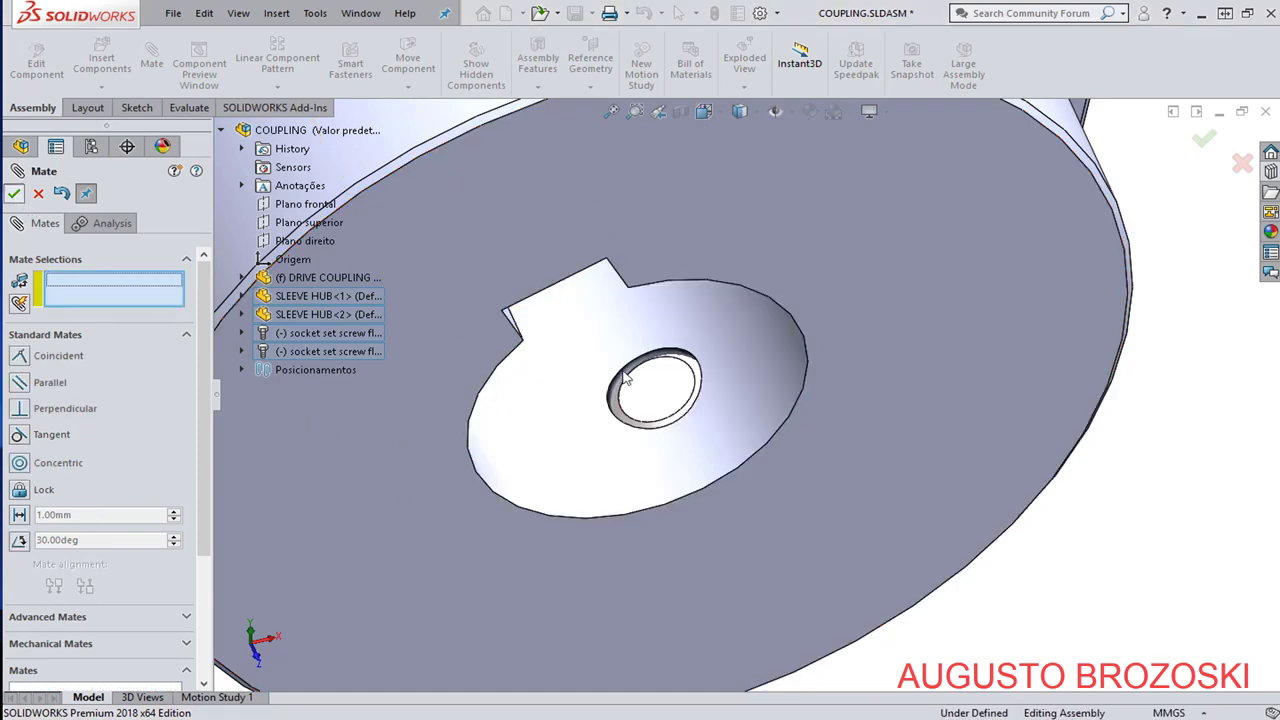
key("Escape")
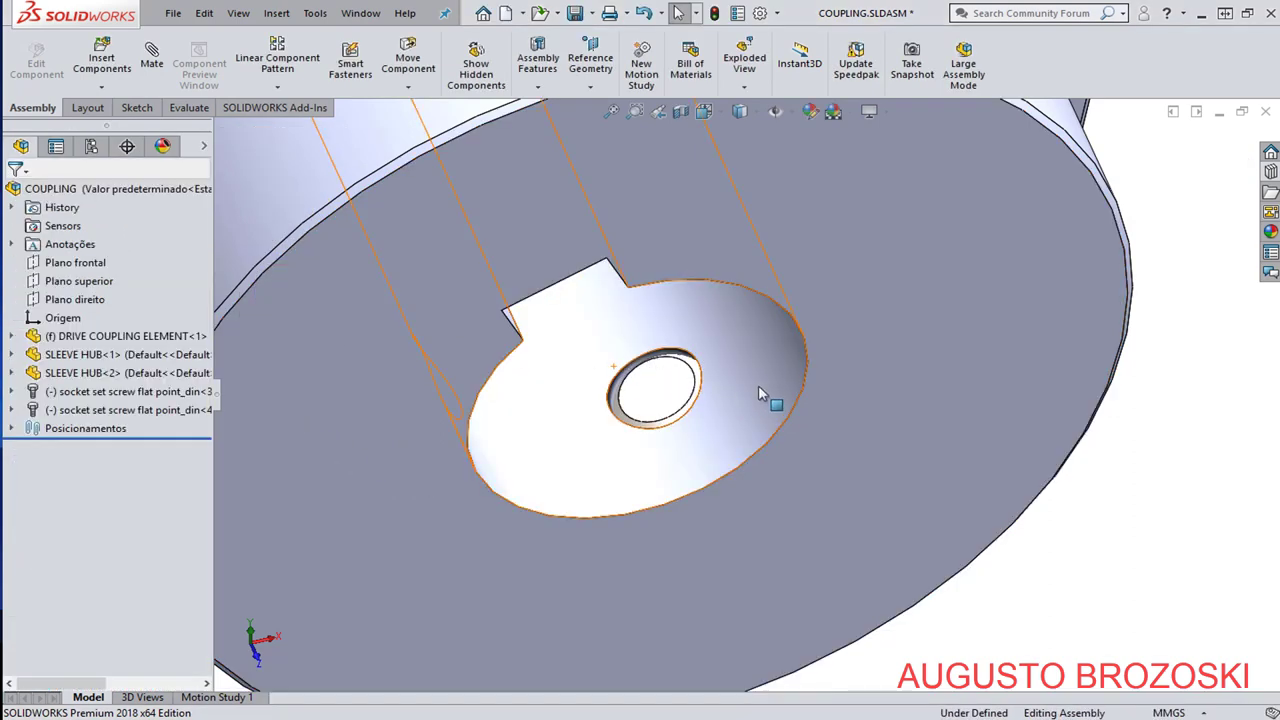
Switch to the isometric view and start a Circular Component Pattern.
left_click(713, 111)
left_click(713, 114)
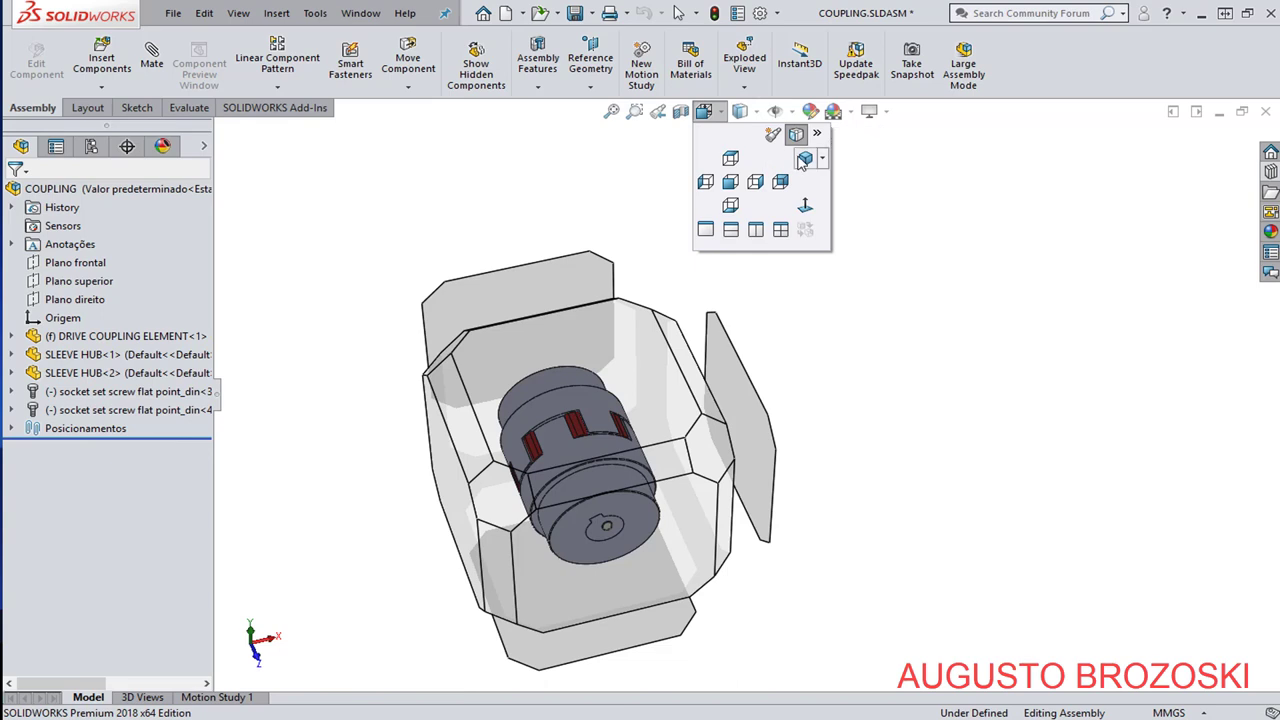
left_click(804, 159)
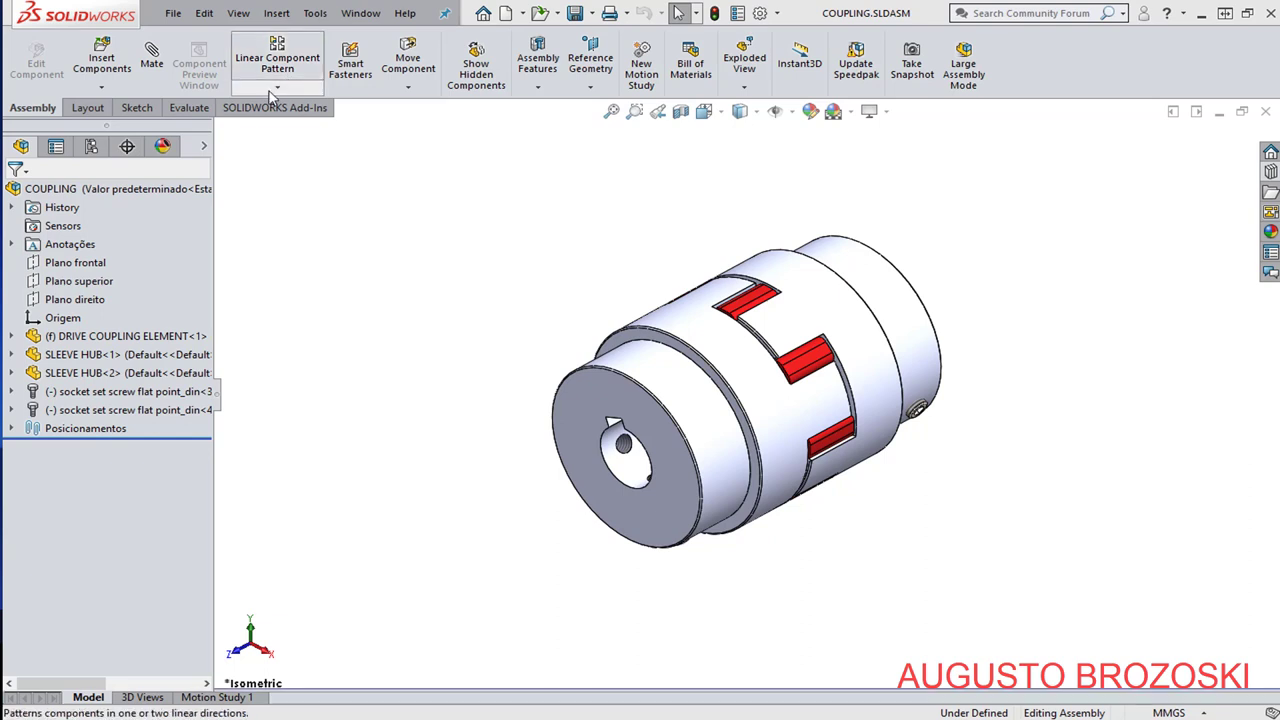
left_click(277, 88)
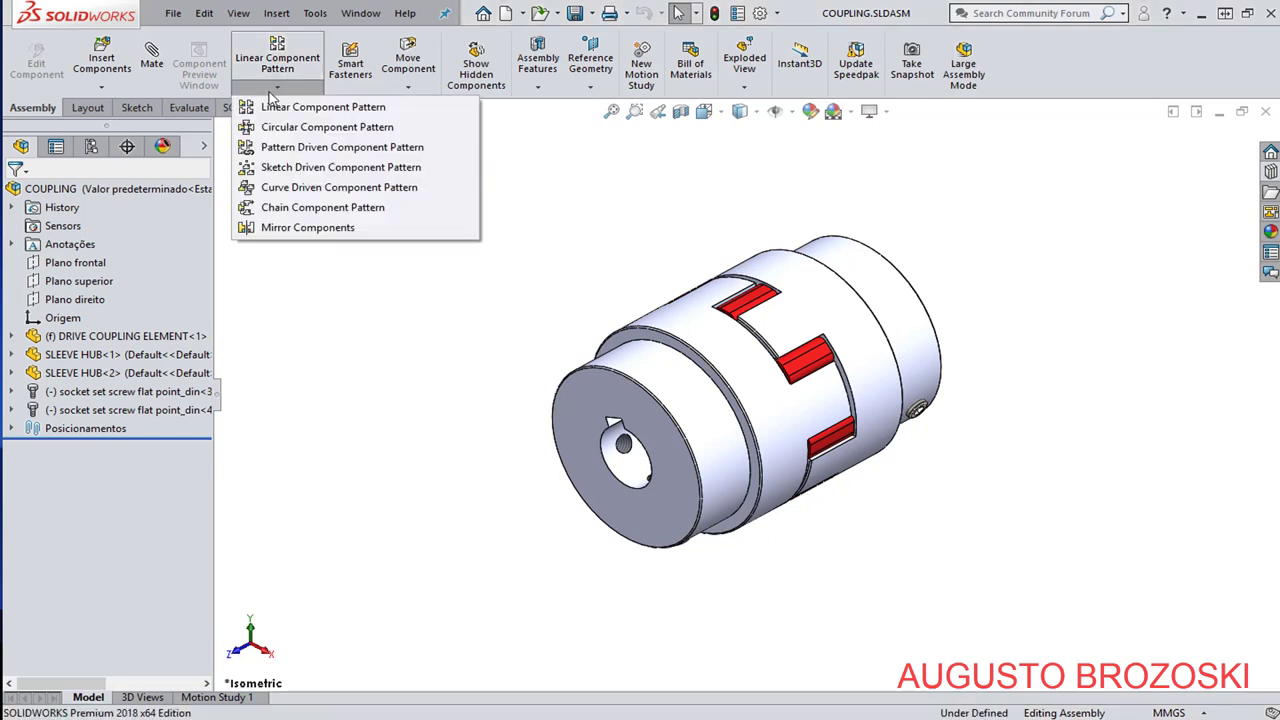
left_click(370, 130)
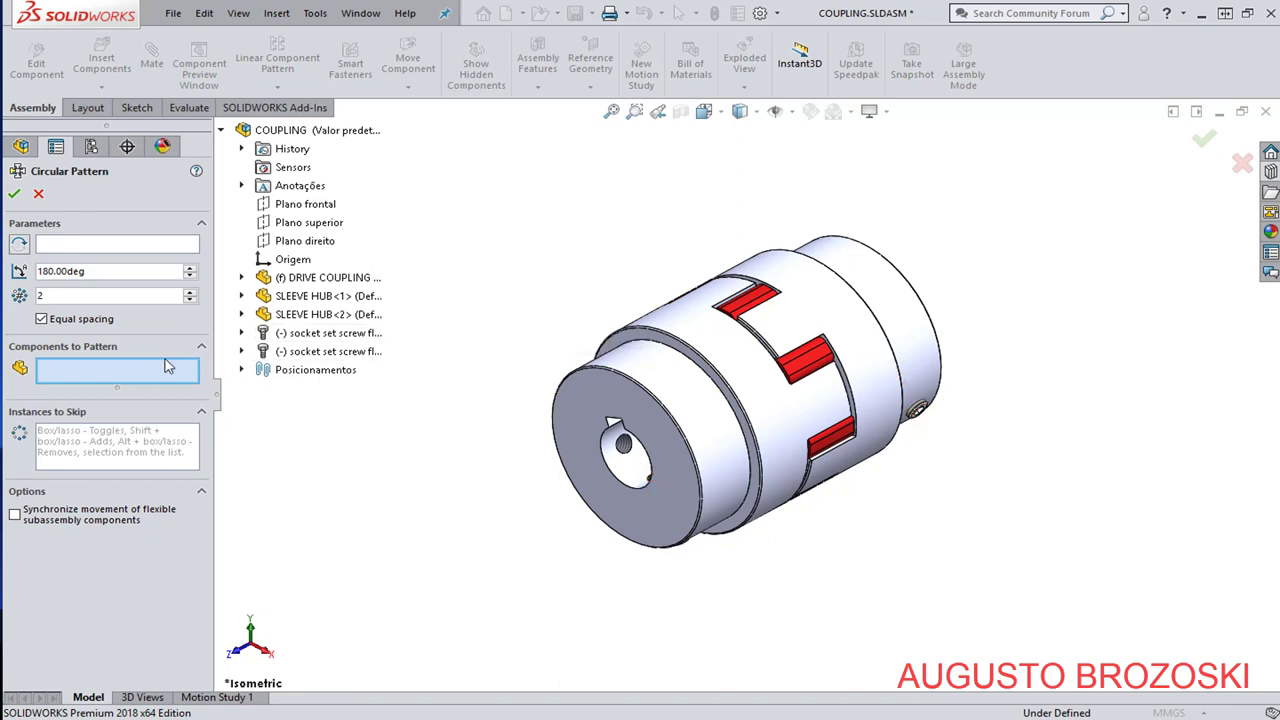
Pattern set screws <3> and <4> around the hub's circular edge at 90°.
left_click(315, 334)
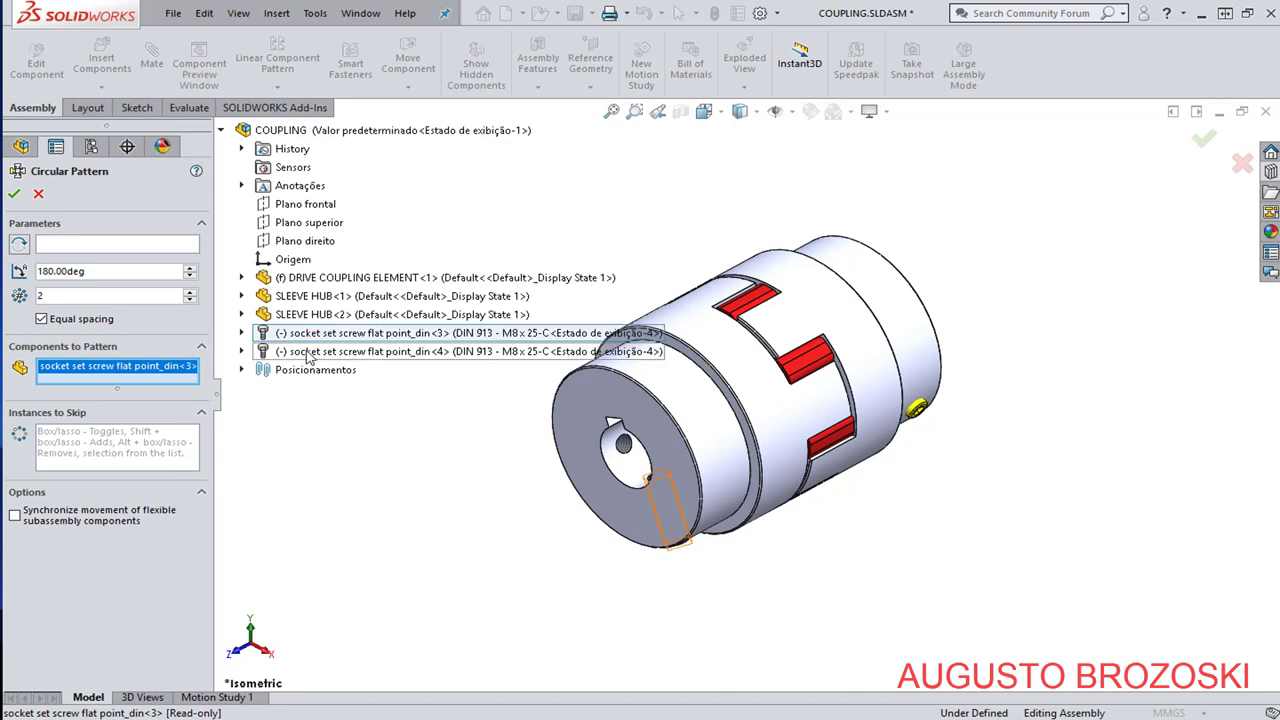
left_click(310, 352)
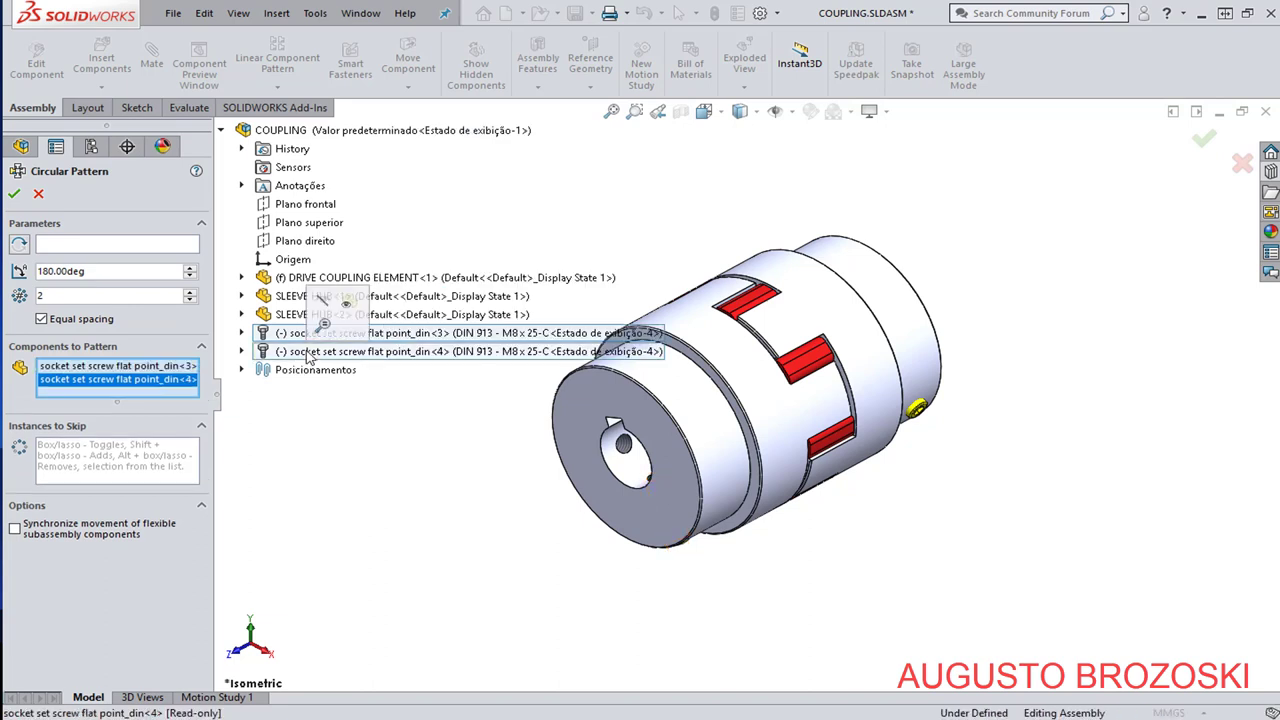
left_click(90, 245)
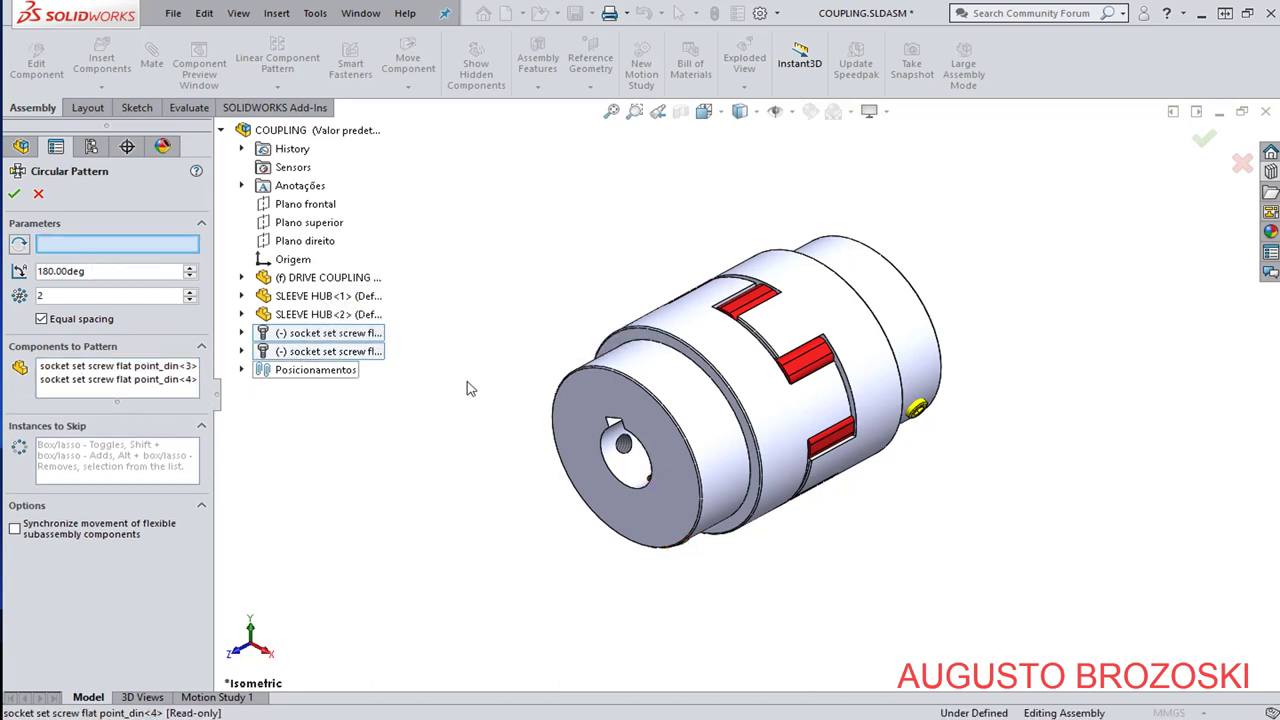
left_click(563, 398)
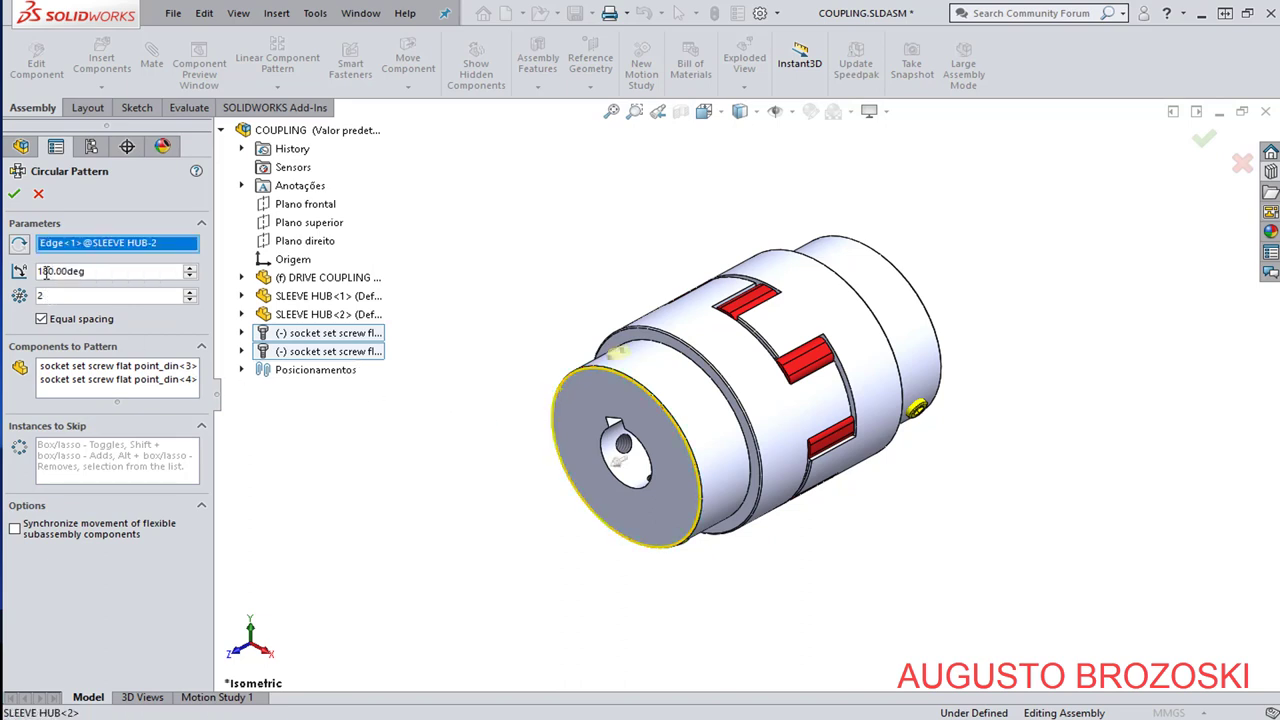
key("ctrl+a")
type("90")
key("Return")
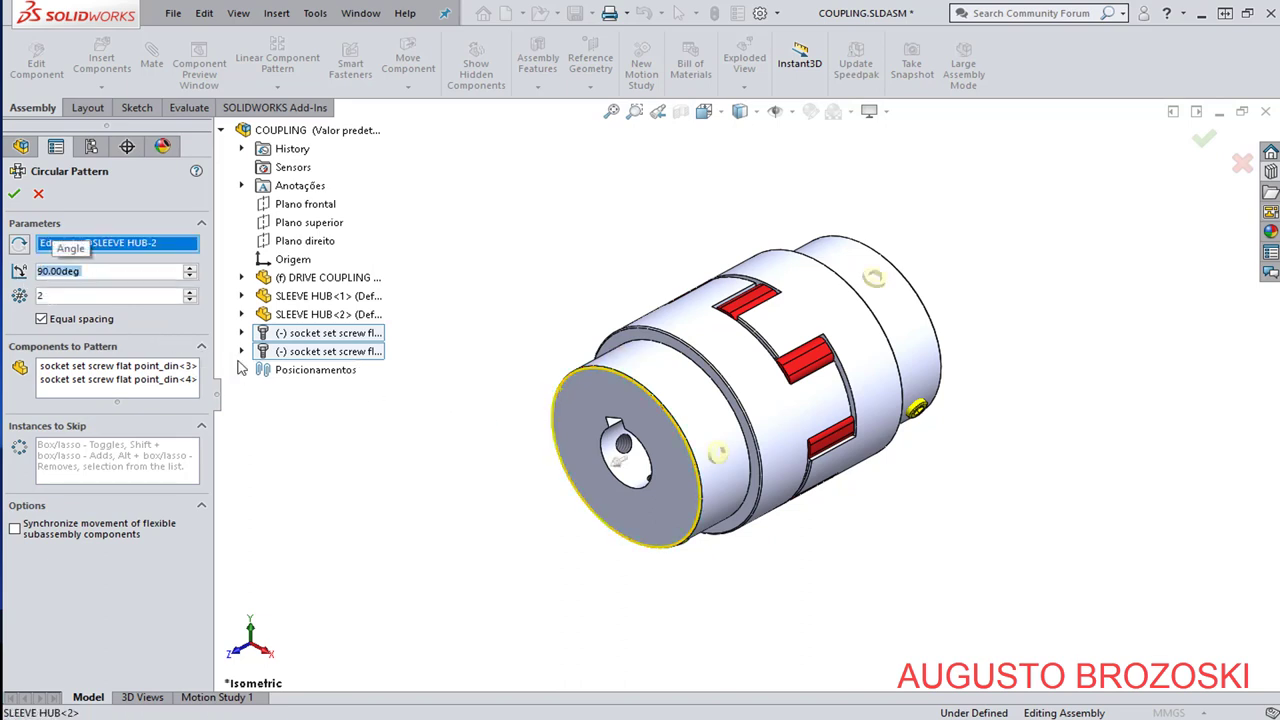
middle_click_drag(857, 460, 812, 365)
scroll(940, 400, "down", 3)
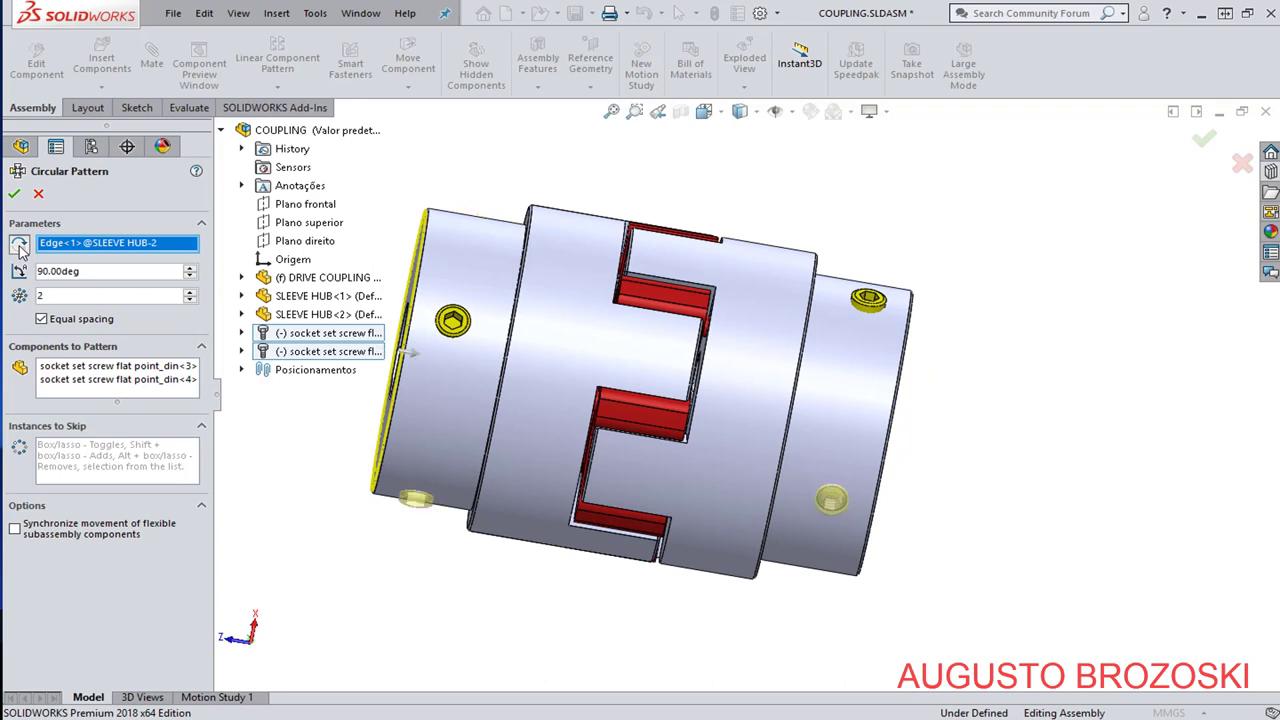
middle_click_drag(500, 380, 734, 345)
Confirm LocalCirPattern1 and review the patterned screws from an isometric view.
left_click(15, 194)
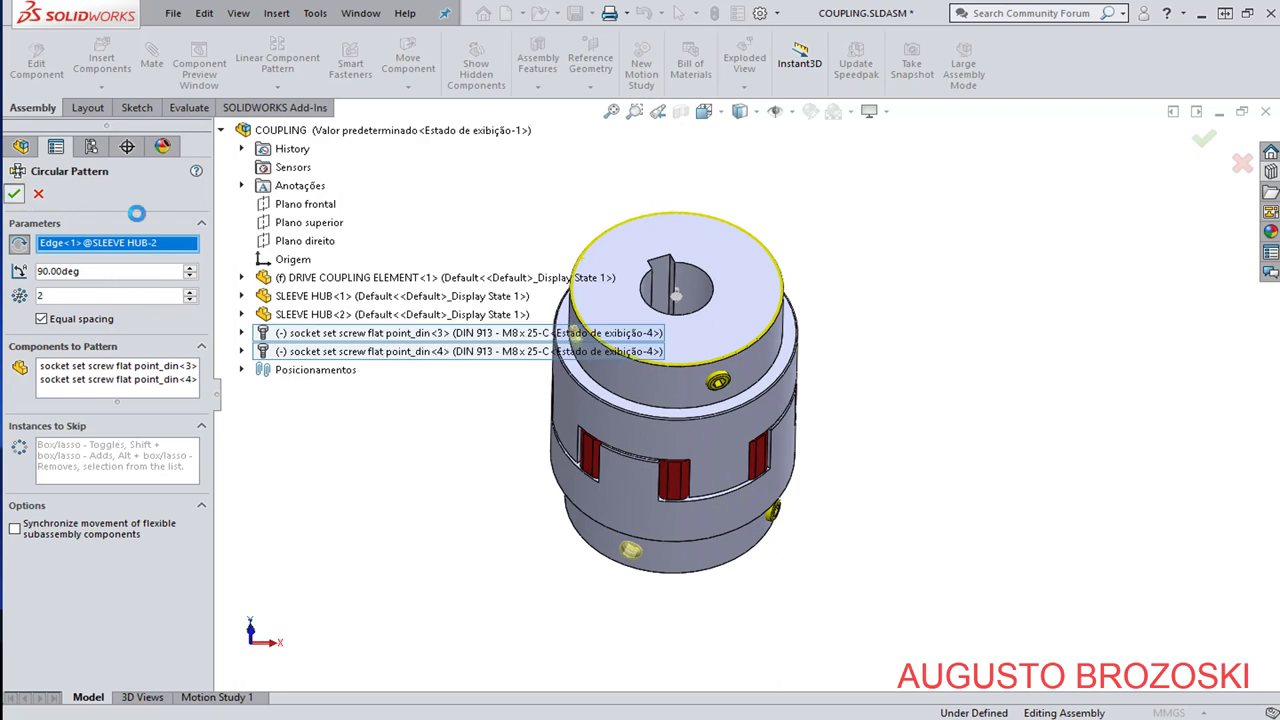
left_click(703, 112)
left_click(806, 160)
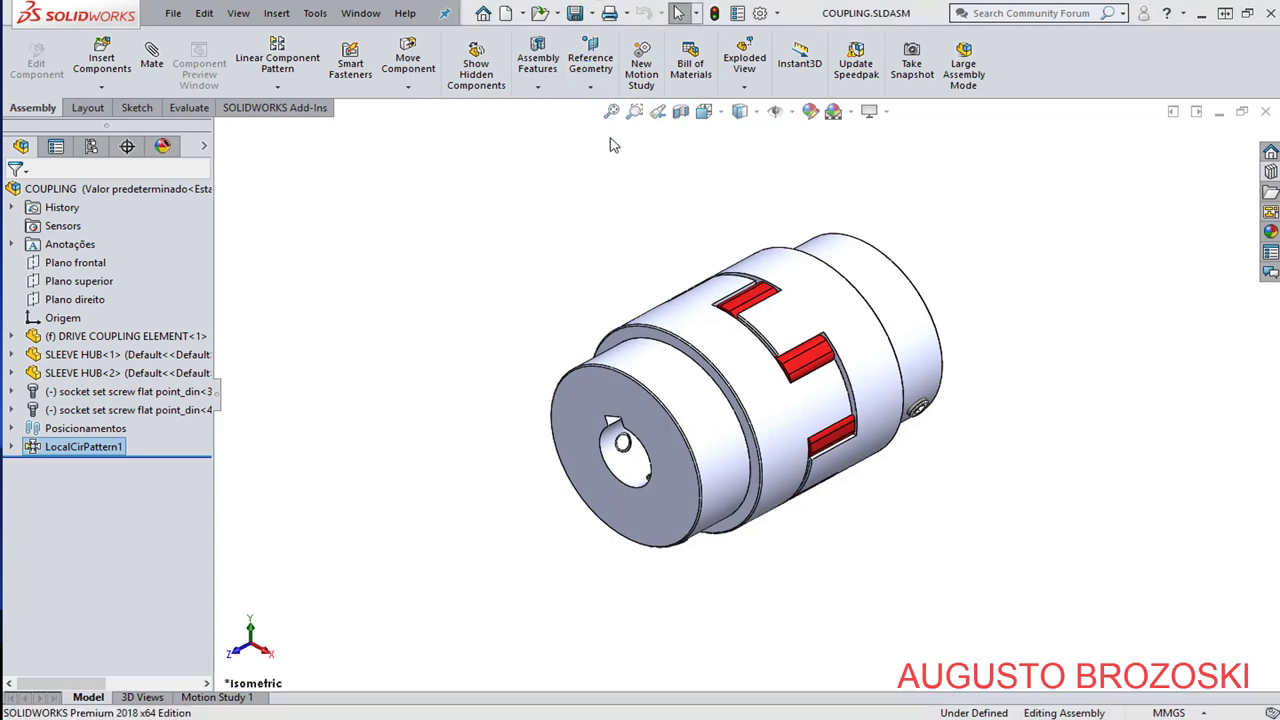
middle_click_drag(756, 371, 605, 440)
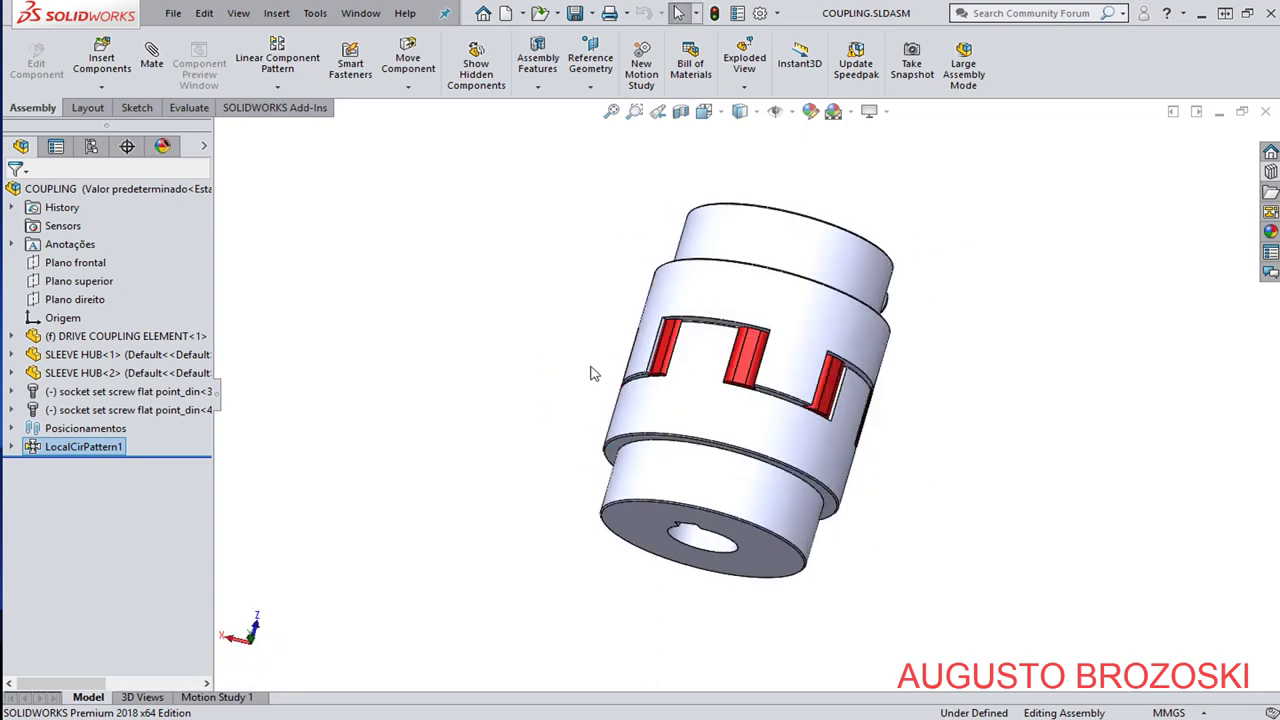
scroll(612, 366, "down", 2)
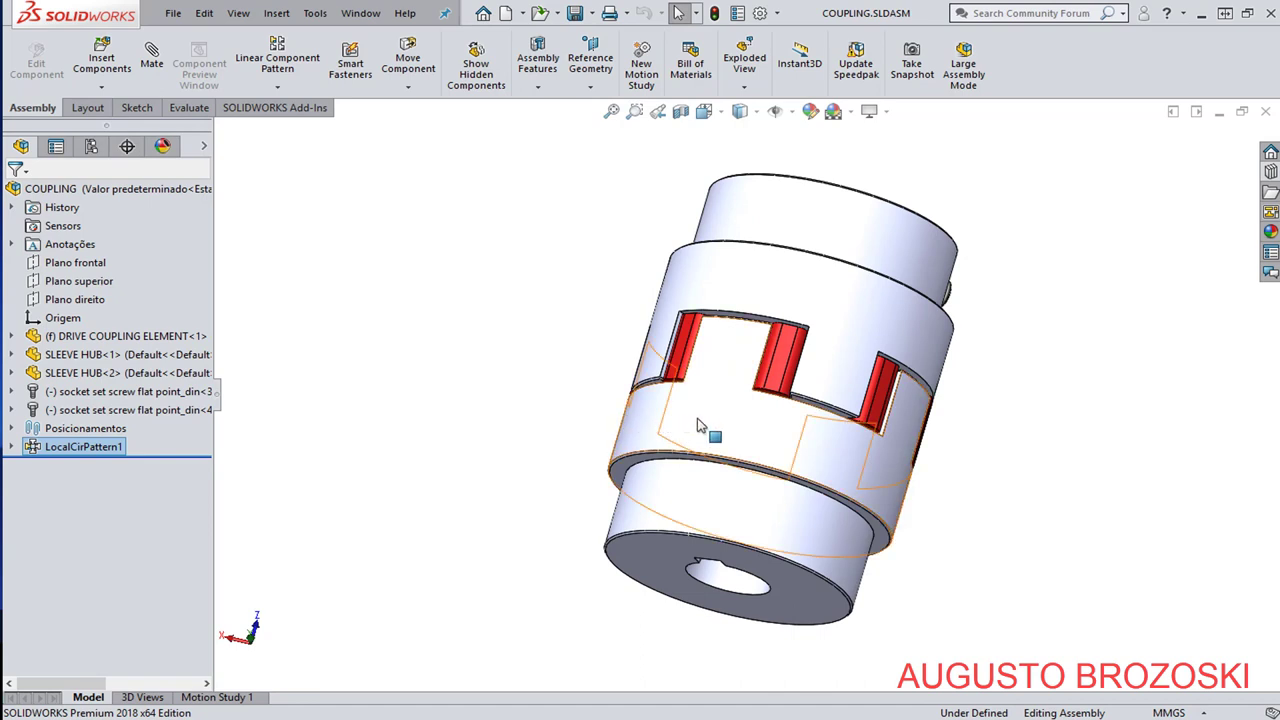